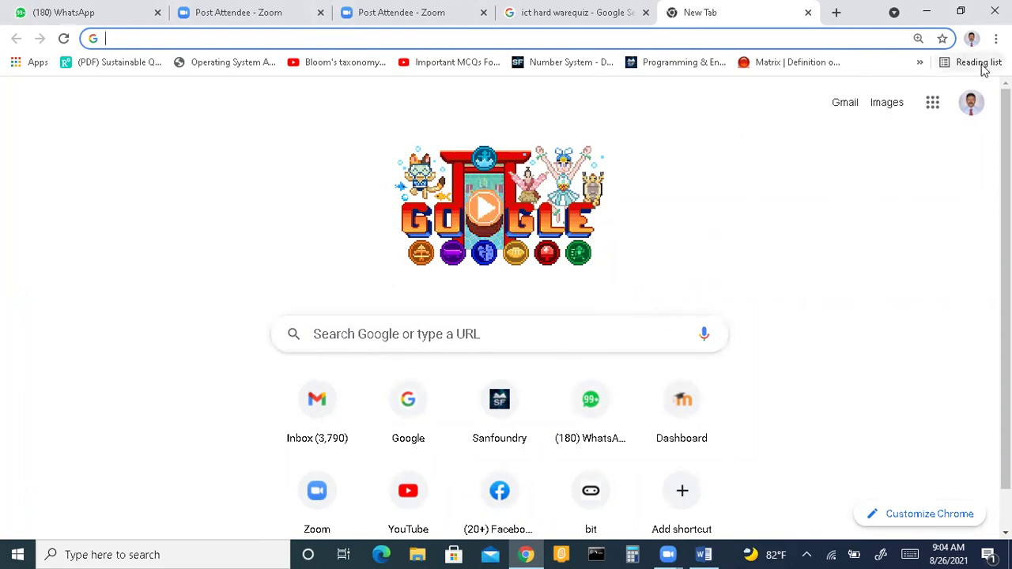
Open the Gmail inbox and go from there to Google Drive.
drag(1007, 285, 1007, 326)
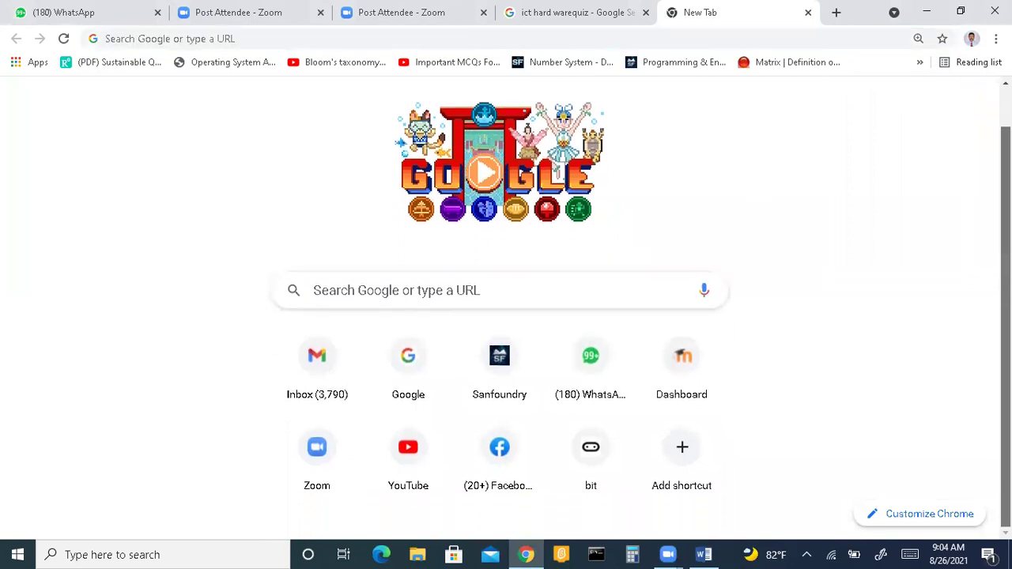
scroll(972, 77, up, 1)
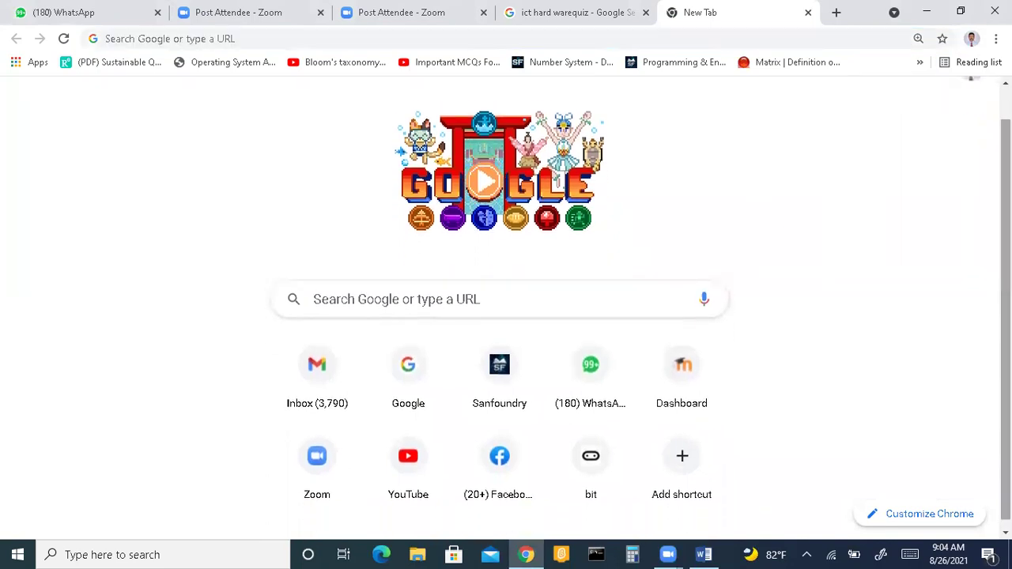
click(324, 377)
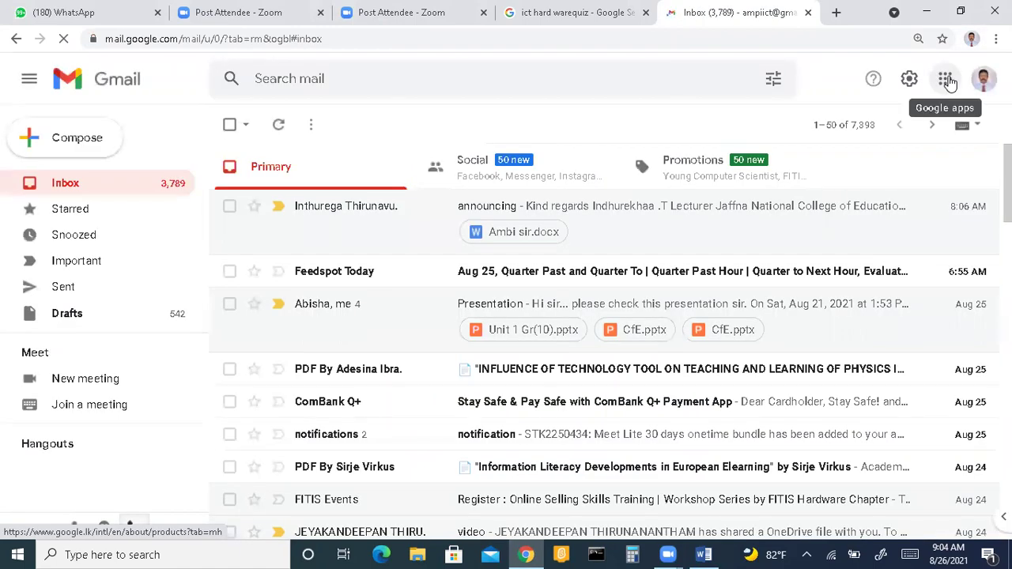
click(947, 80)
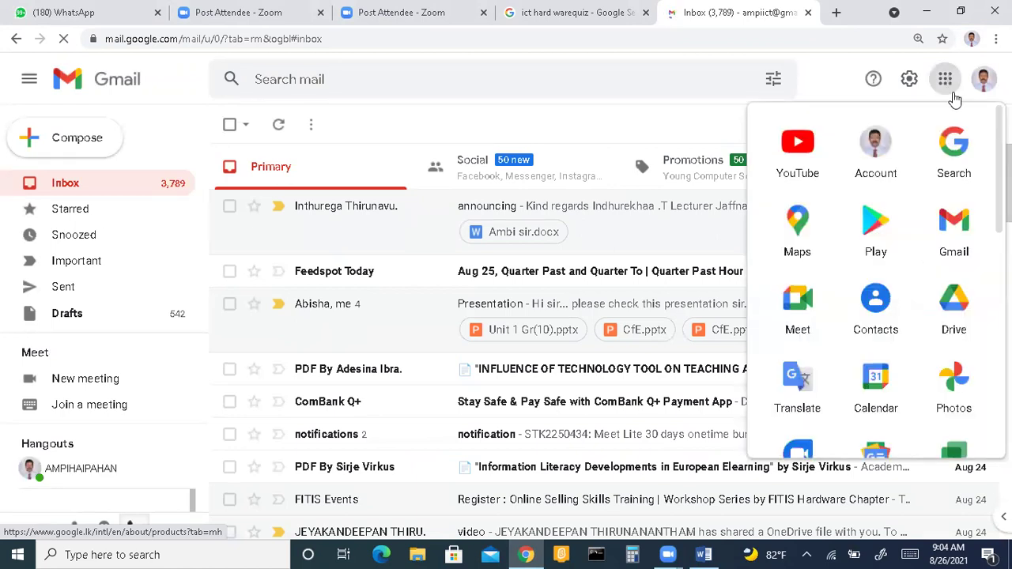
click(964, 306)
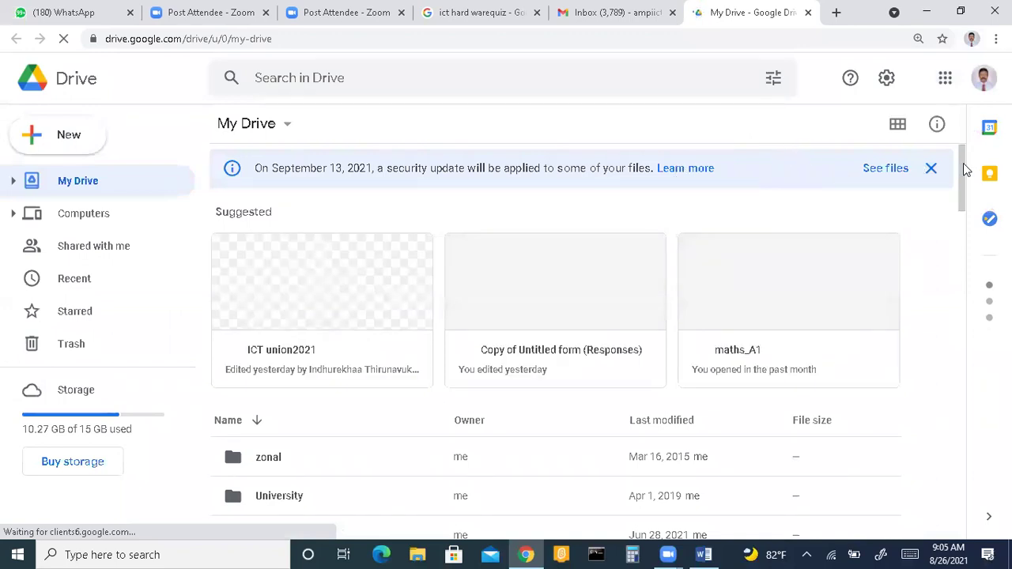
Browse the files in My Drive and open the ICT union2021 form from the suggested files.
drag(965, 170, 958, 288)
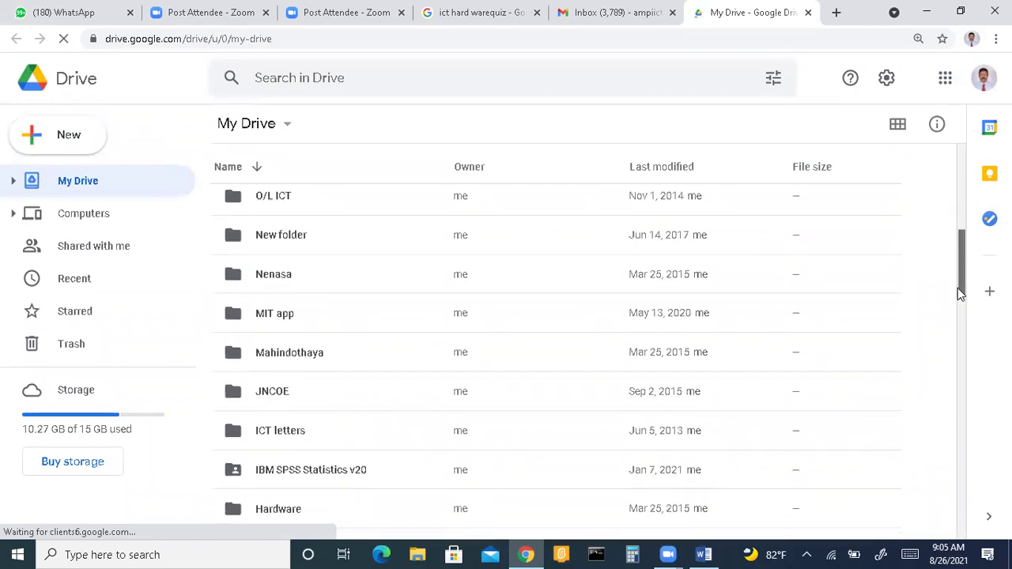
click(958, 392)
drag(961, 398, 956, 321)
drag(957, 250, 953, 160)
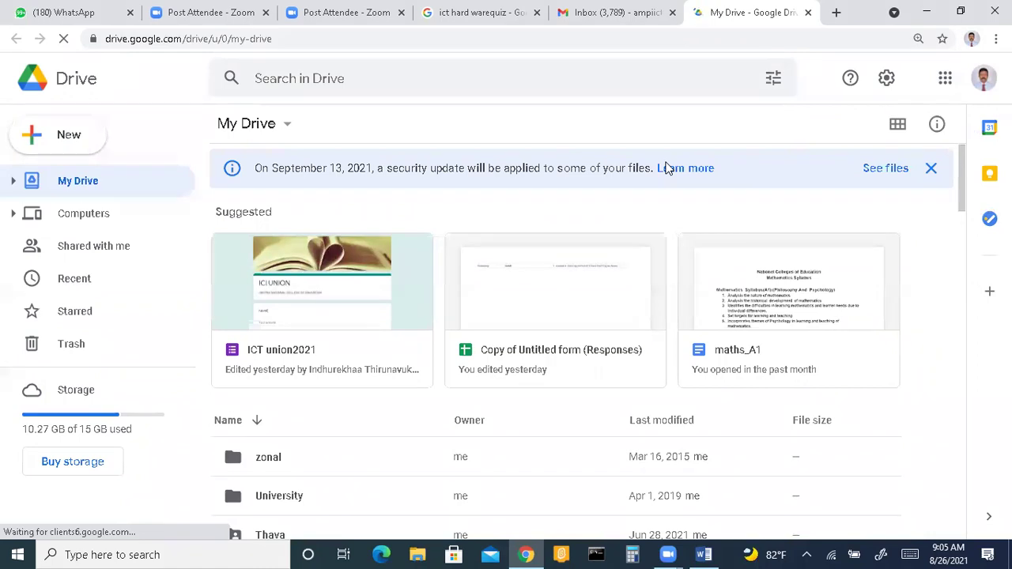
click(378, 273)
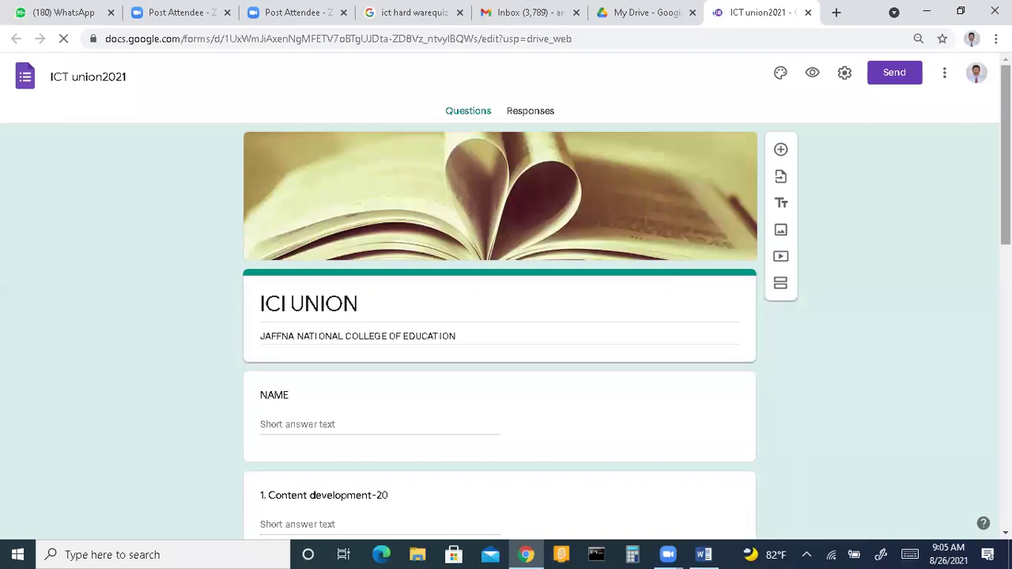
Review all the form's questions, from the title and NAME field through the seven scored criteria to the lec Name field.
scroll(500, 316, down, 3)
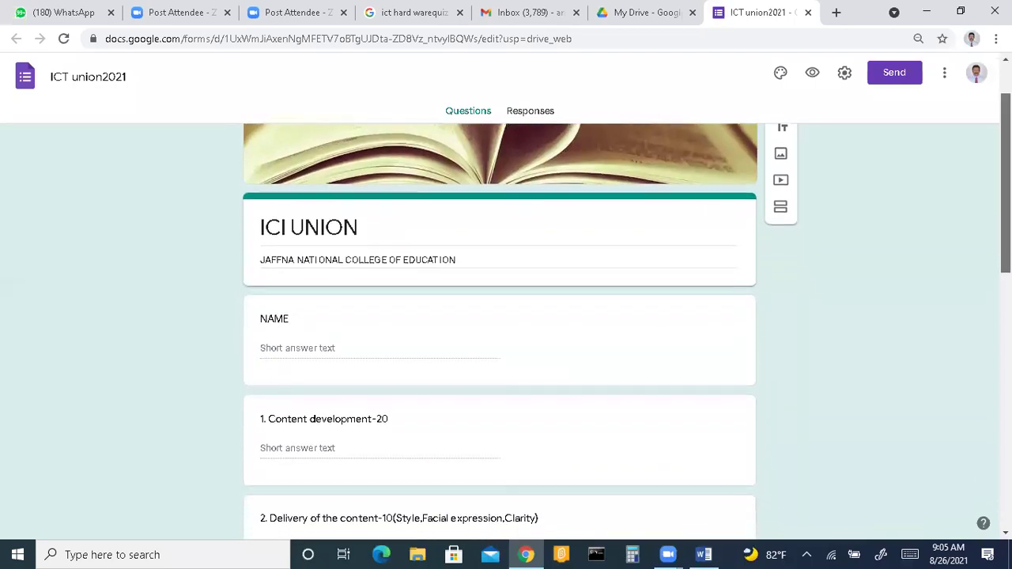
scroll(500, 316, down, 1)
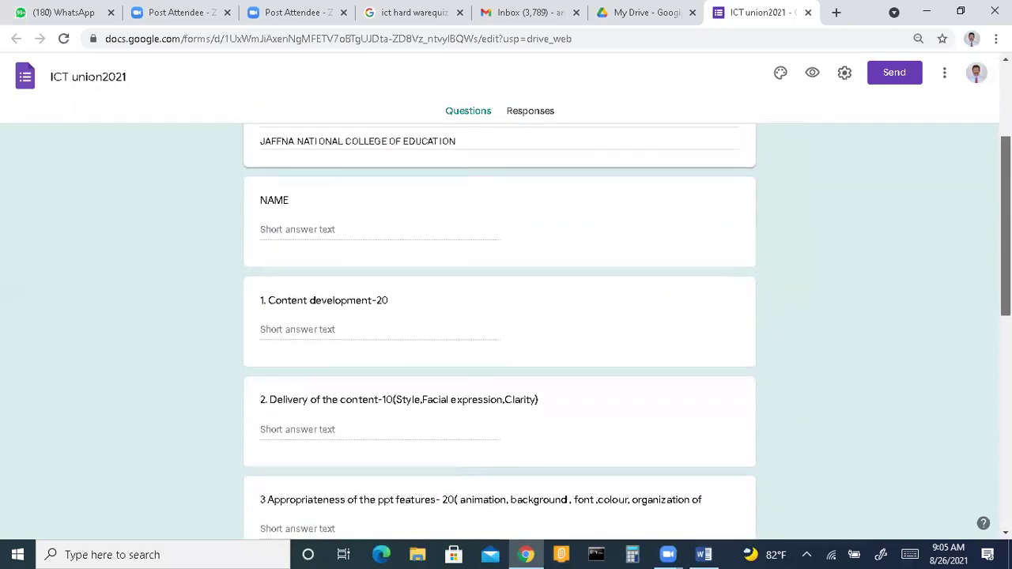
scroll(499, 332, down, 1)
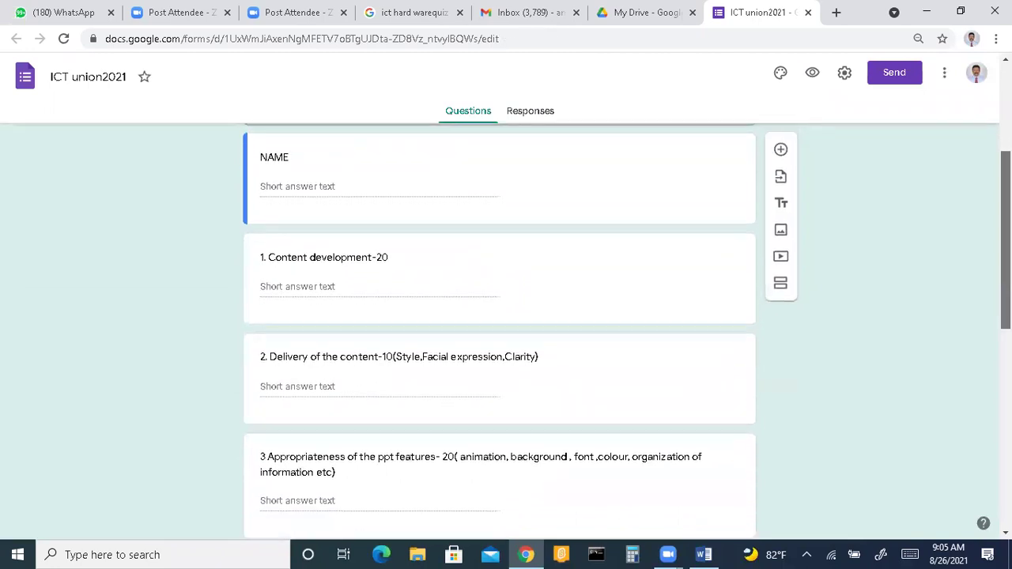
scroll(500, 332, up, 1)
scroll(500, 332, up, 2)
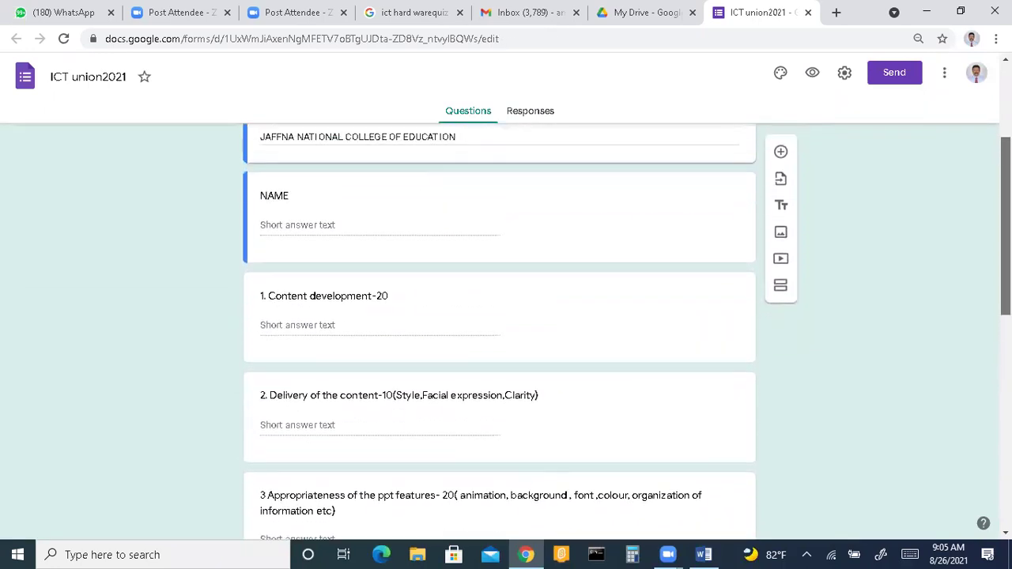
scroll(500, 332, down, 1)
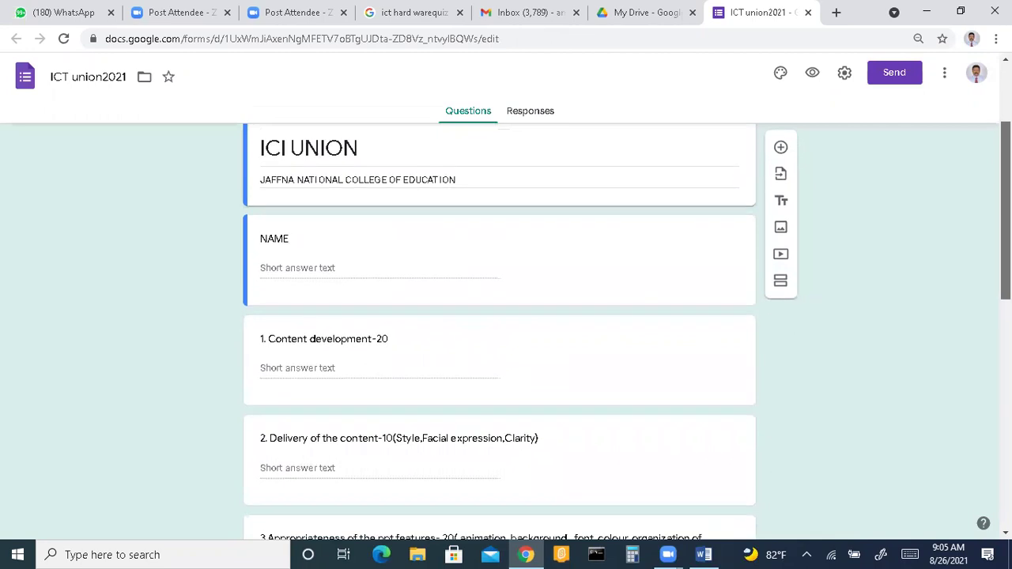
scroll(500, 332, down, 1)
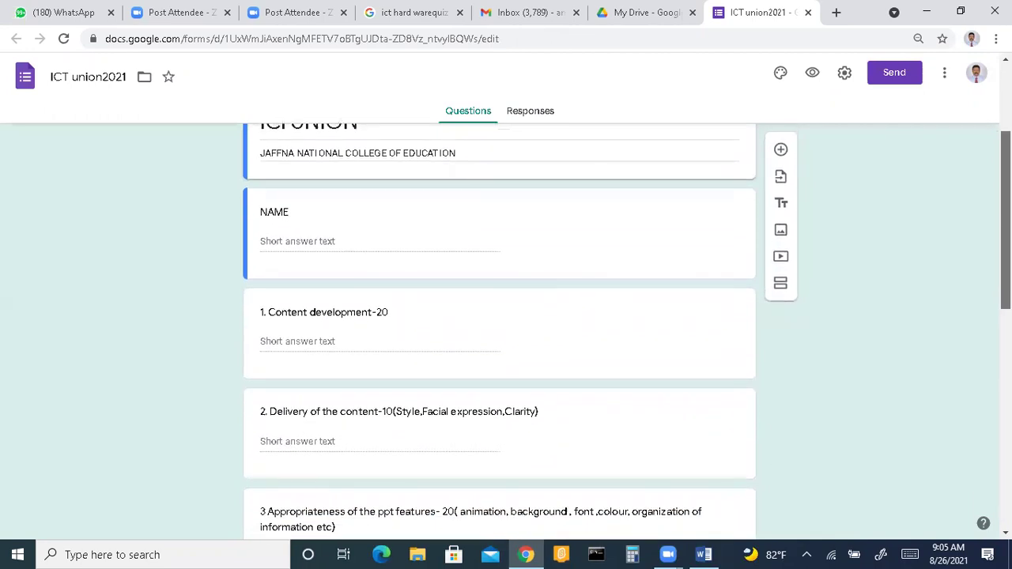
scroll(500, 332, down, 1)
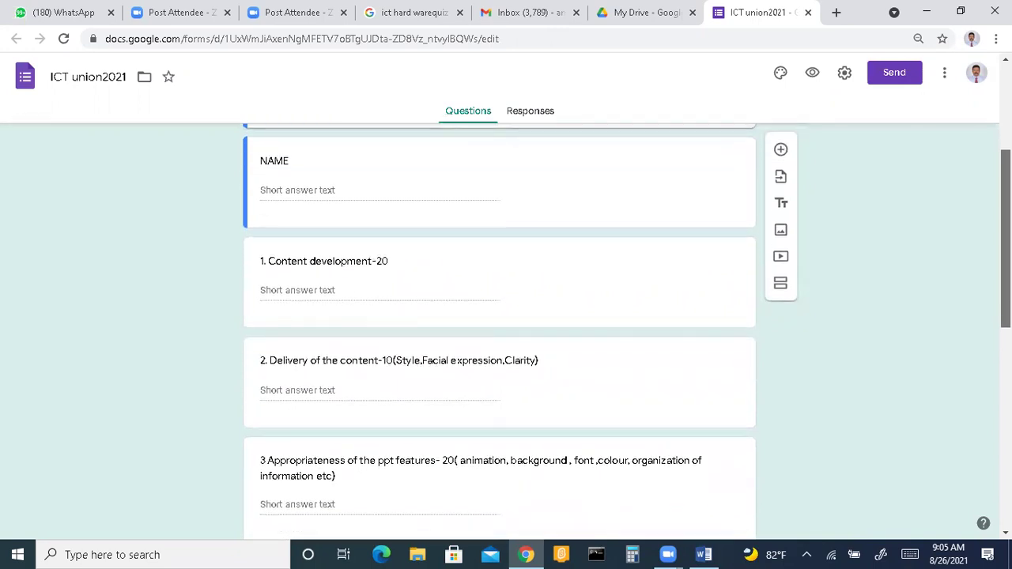
scroll(500, 333, down, 1)
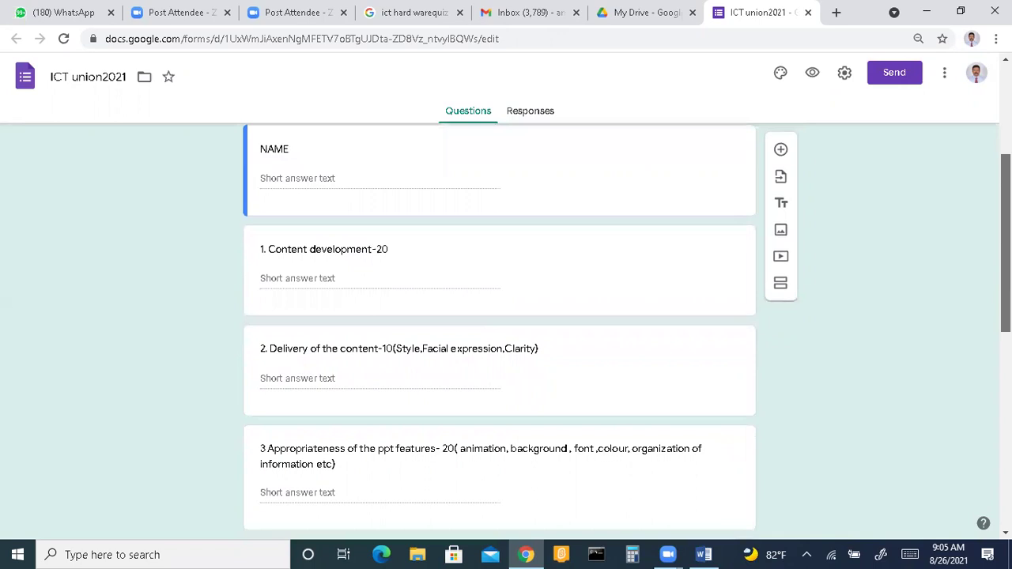
scroll(500, 332, down, 1)
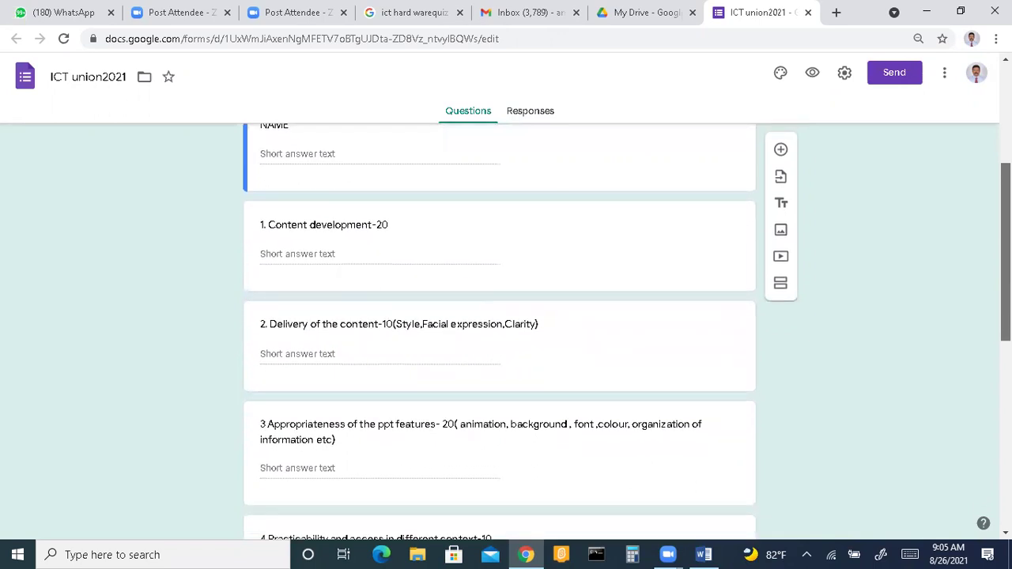
scroll(500, 332, down, 1)
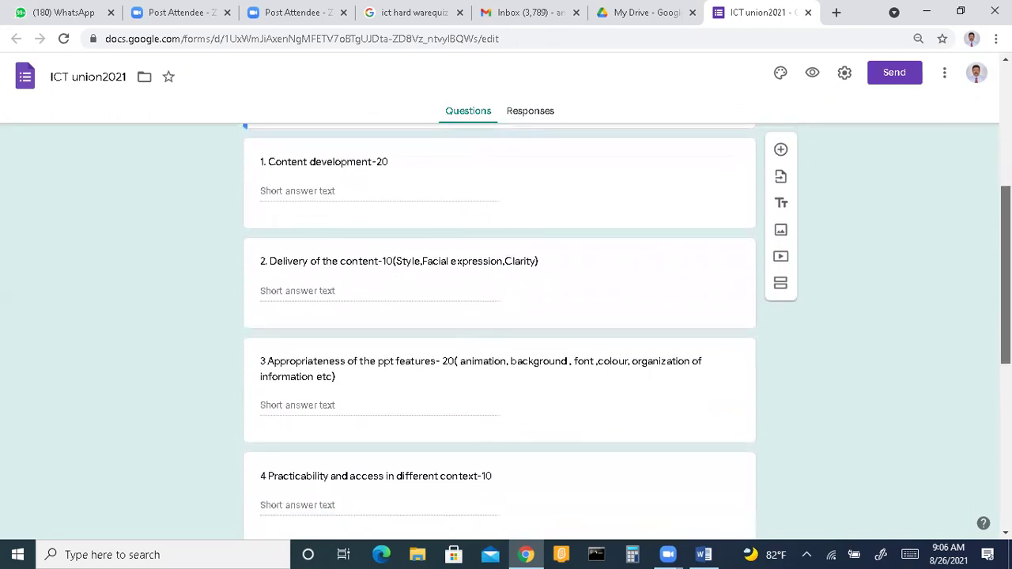
scroll(500, 332, down, 1)
scroll(500, 332, down, 3)
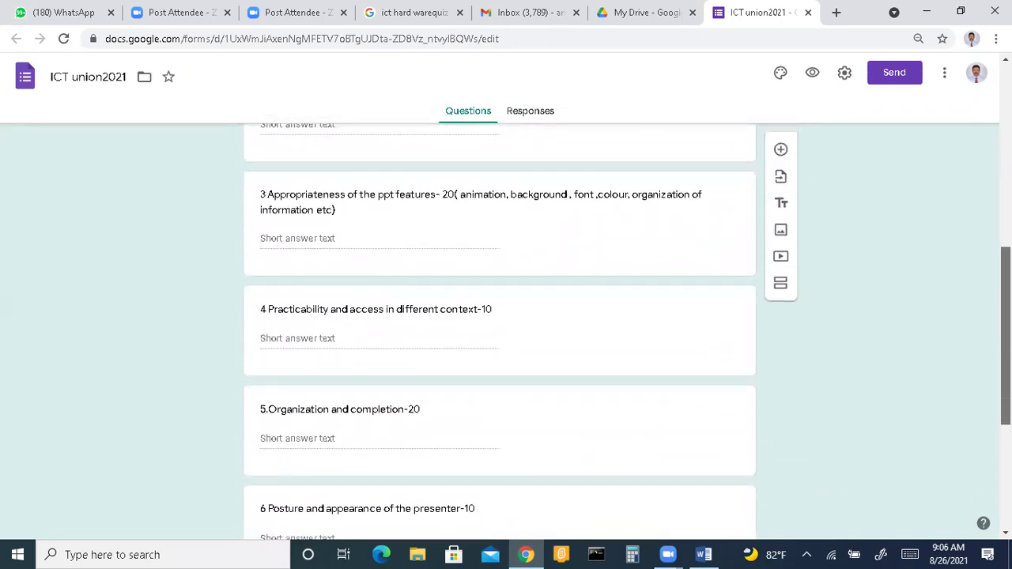
scroll(500, 332, down, 3)
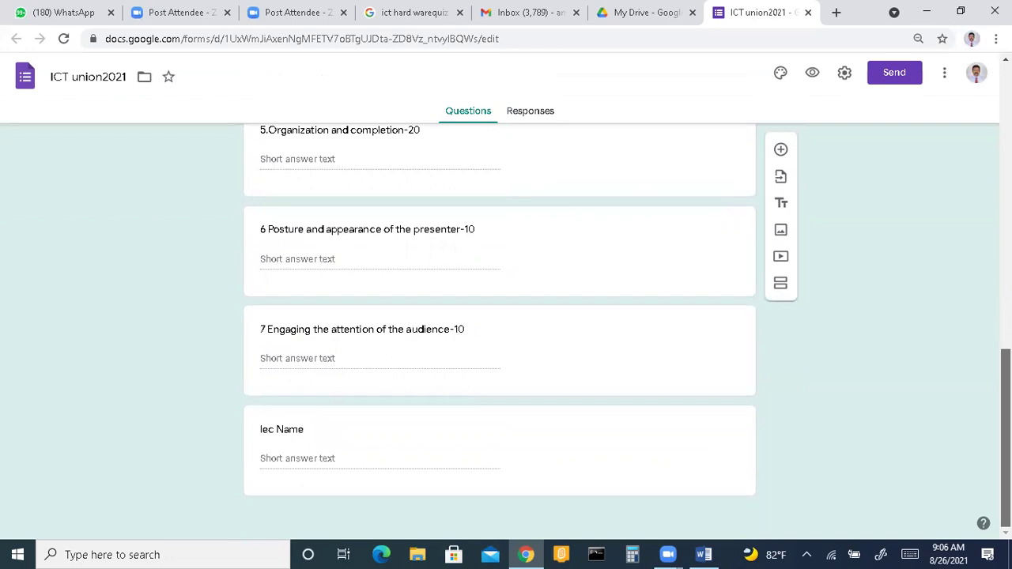
scroll(500, 332, up, 2)
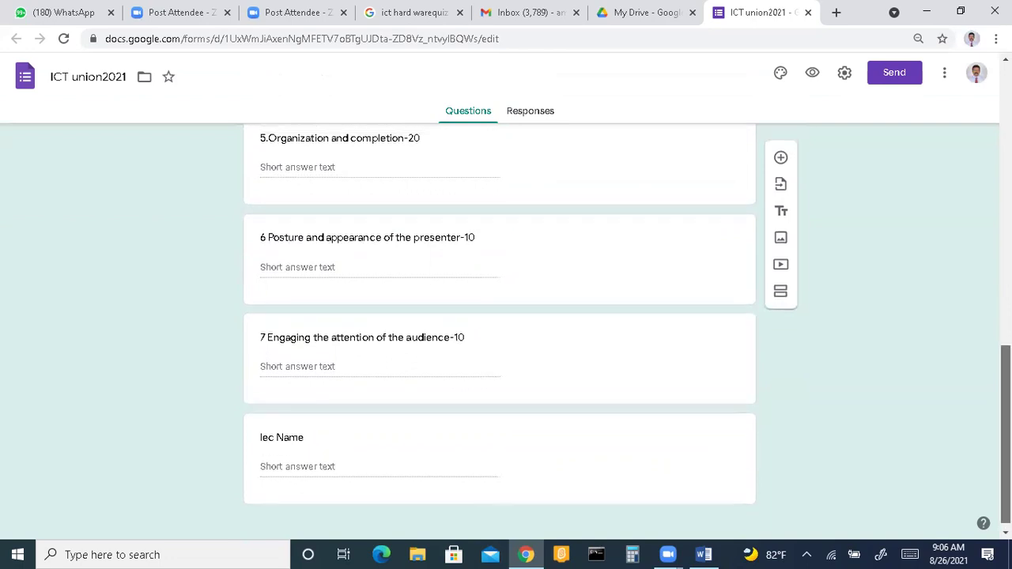
scroll(500, 332, up, 3)
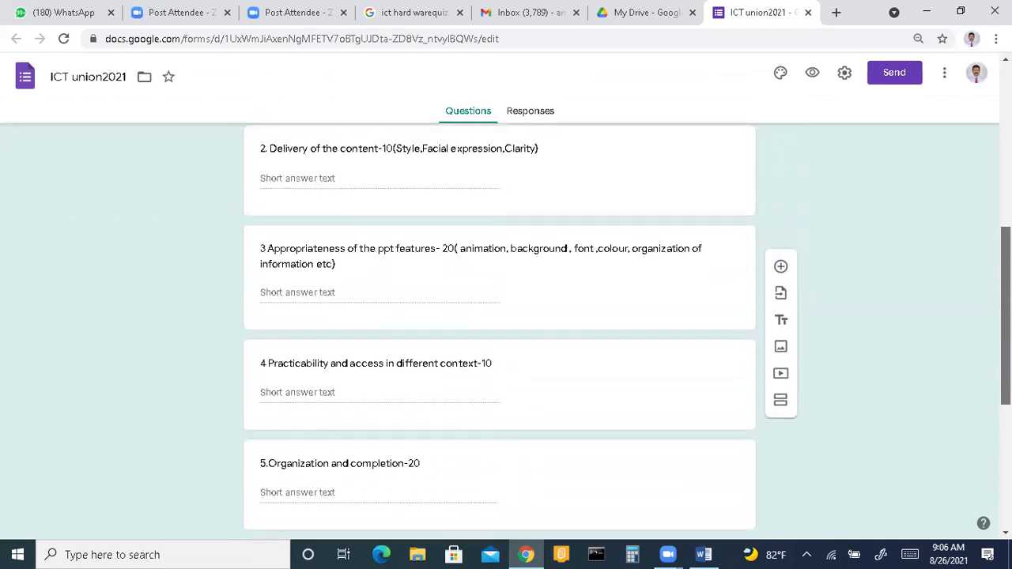
scroll(500, 332, up, 6)
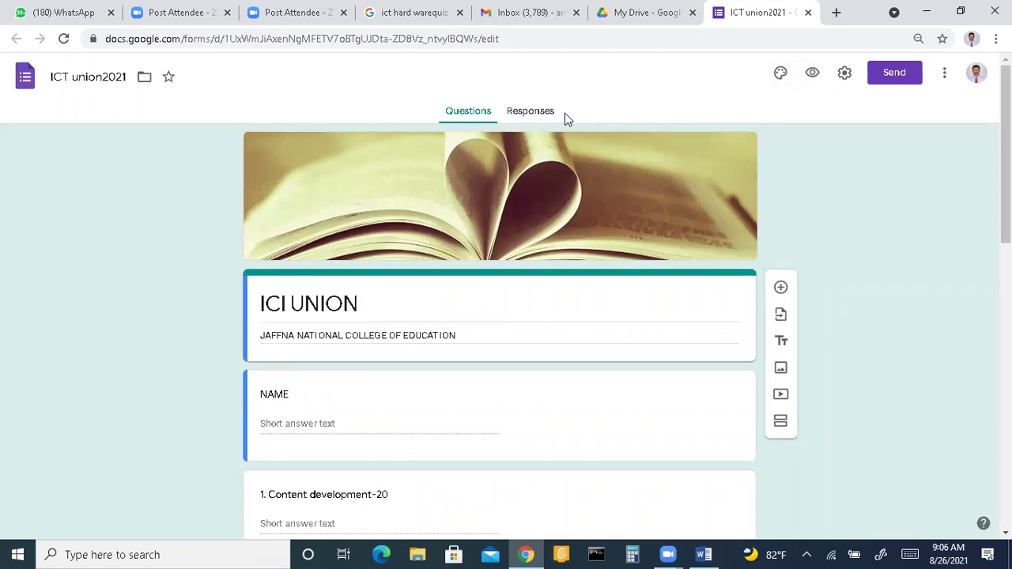
Open the form's linked response spreadsheet and widen columns C, D and E to show more of the question headings.
click(535, 113)
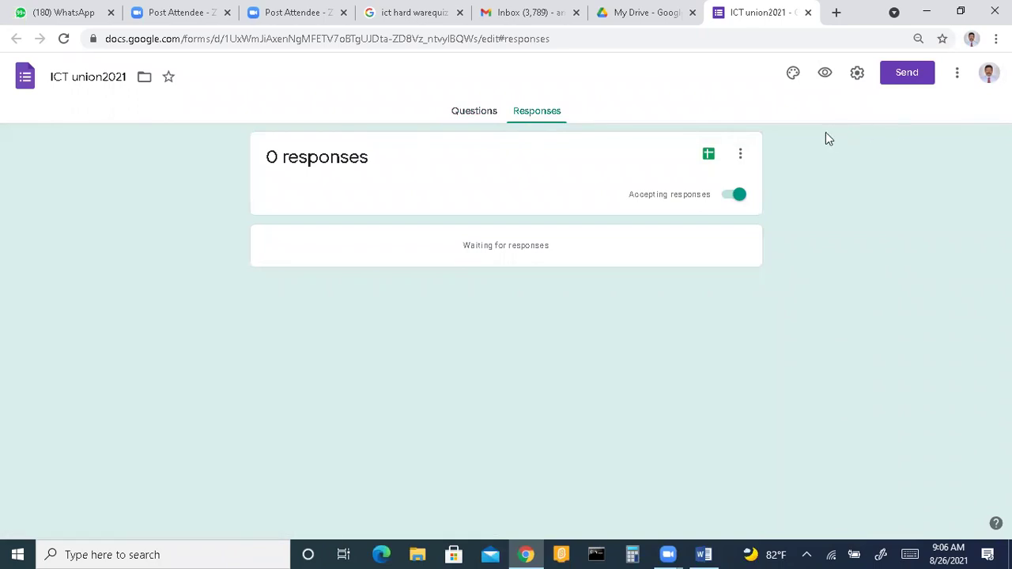
click(709, 156)
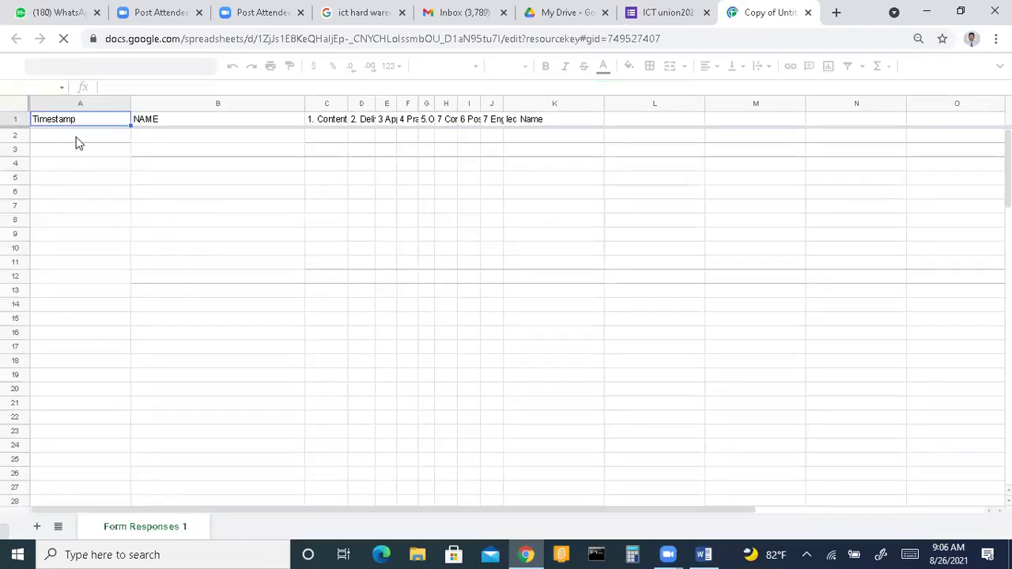
click(77, 139)
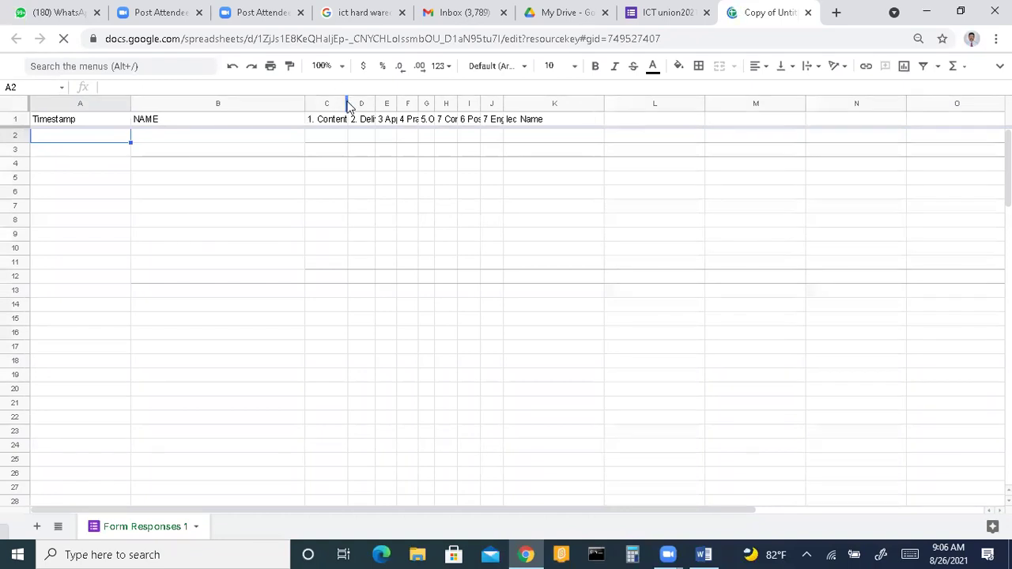
drag(348, 103, 439, 103)
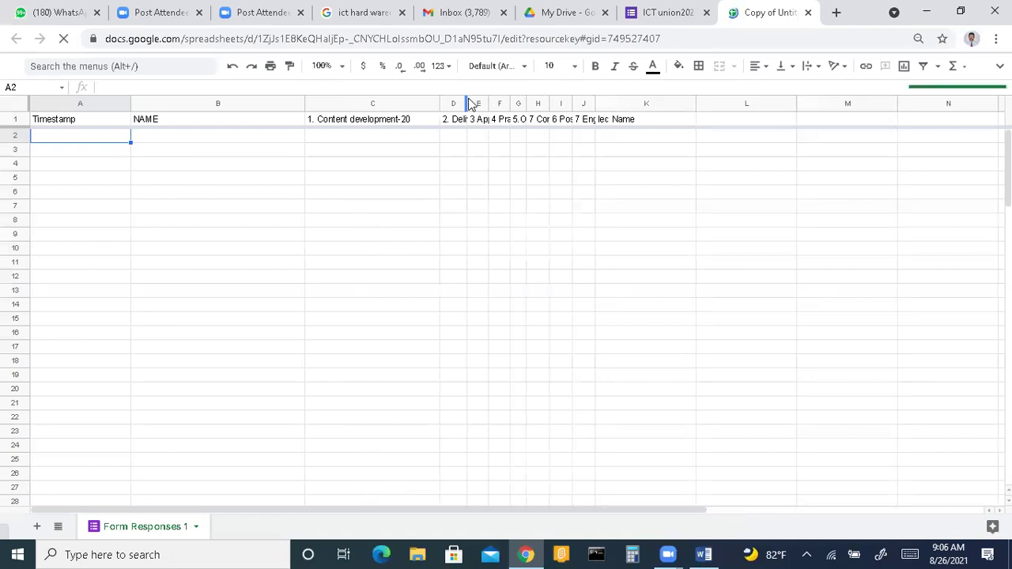
drag(467, 99, 751, 104)
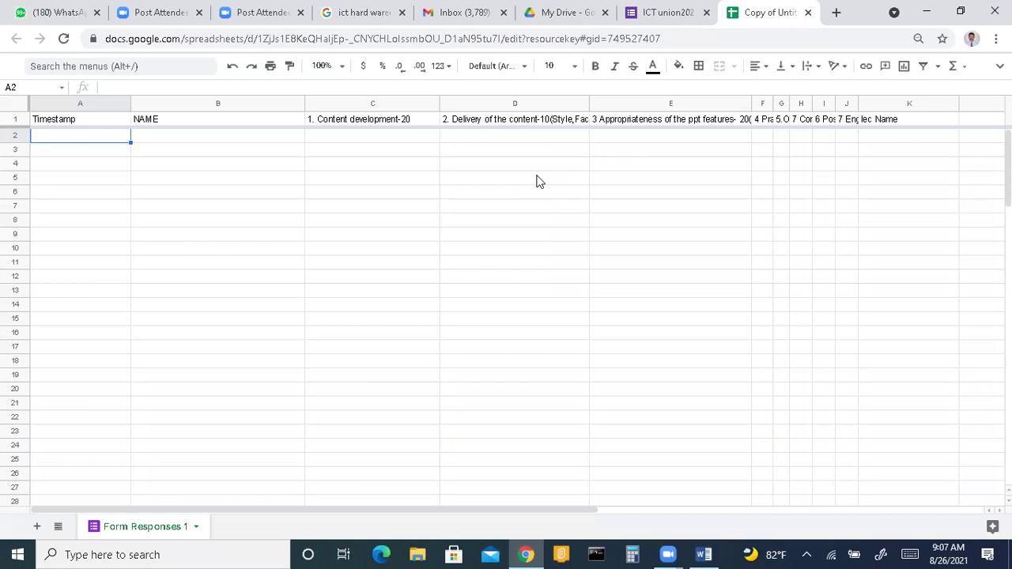
Return to the ICT union2021 form and generate a shortened link for sending it.
click(656, 11)
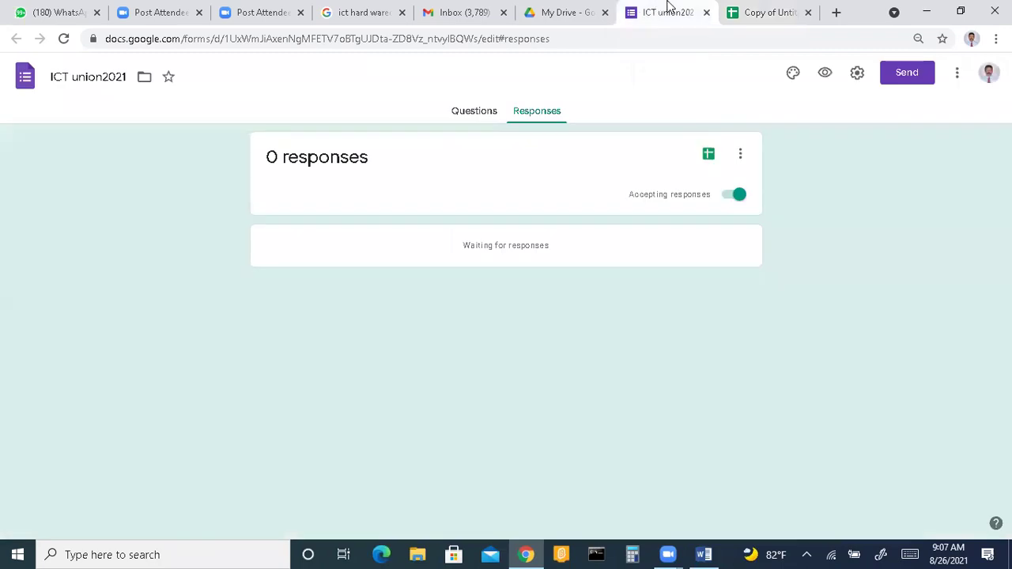
click(917, 76)
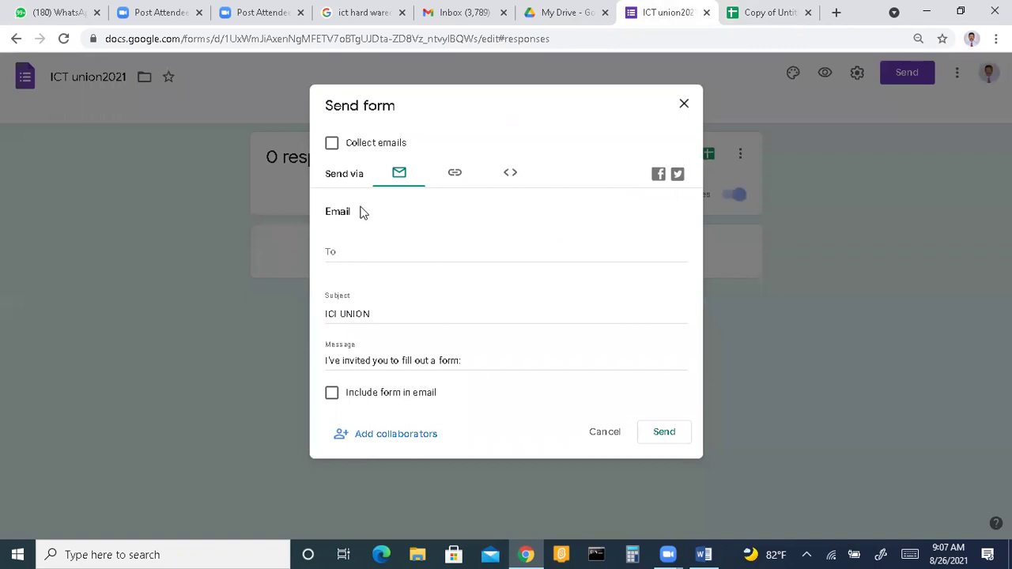
click(455, 176)
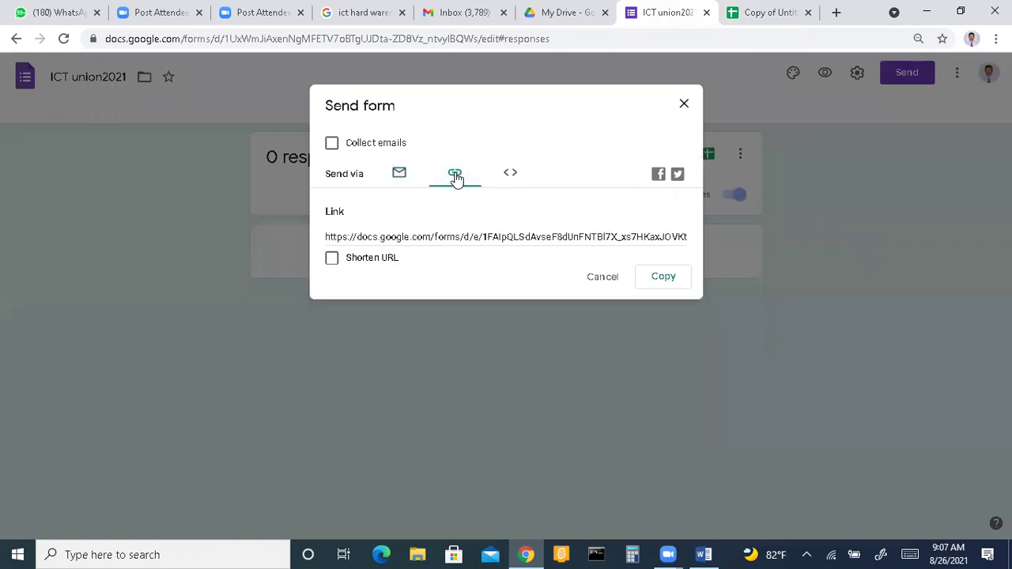
click(332, 259)
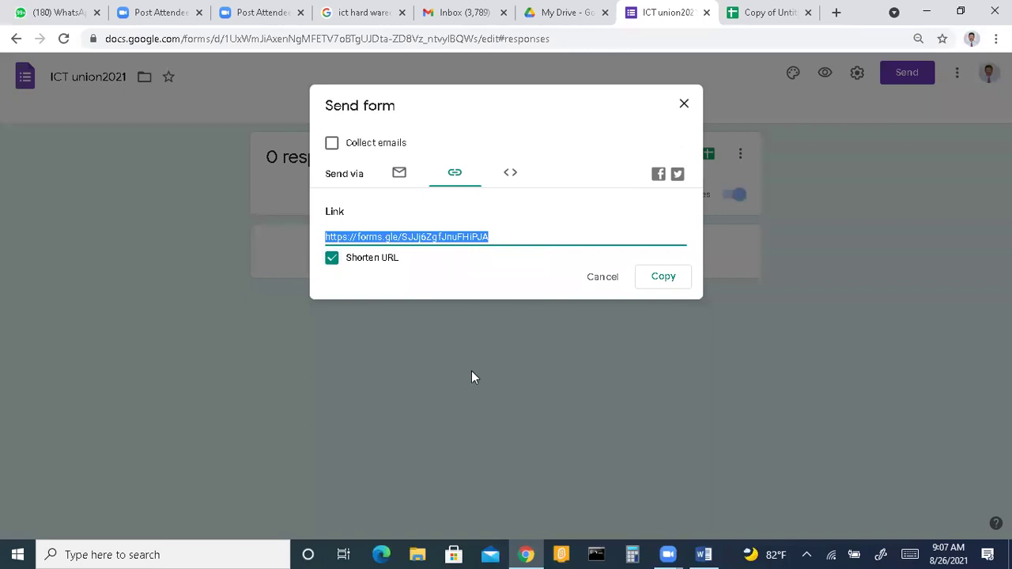
Switch to WhatsApp Web in the browser.
click(530, 554)
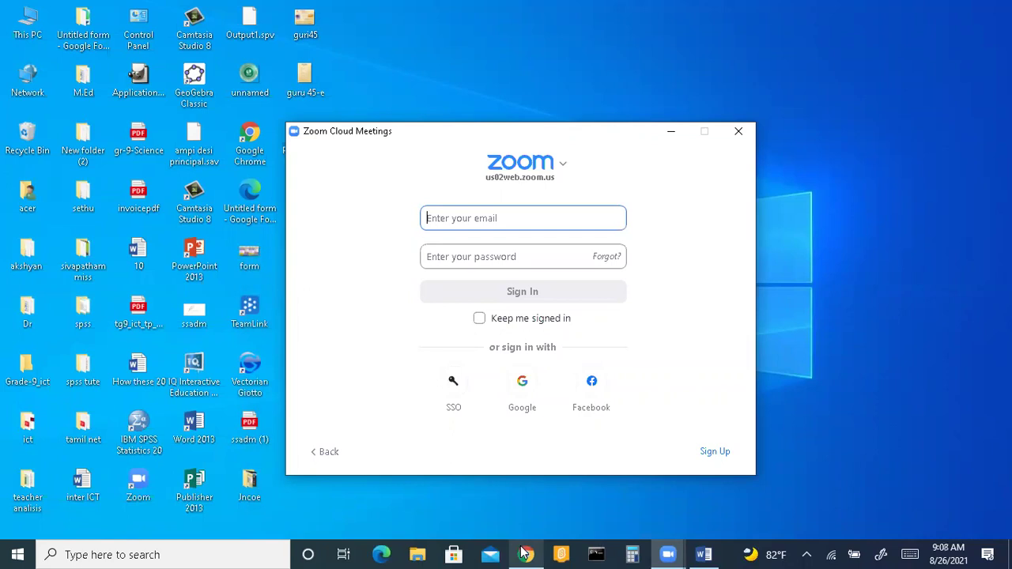
key(alt+Tab)
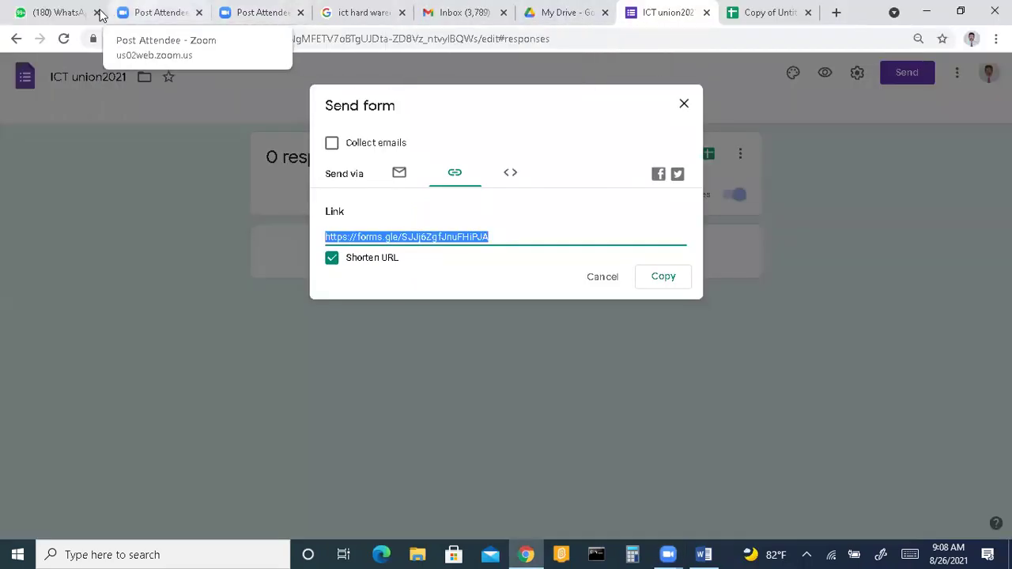
click(71, 13)
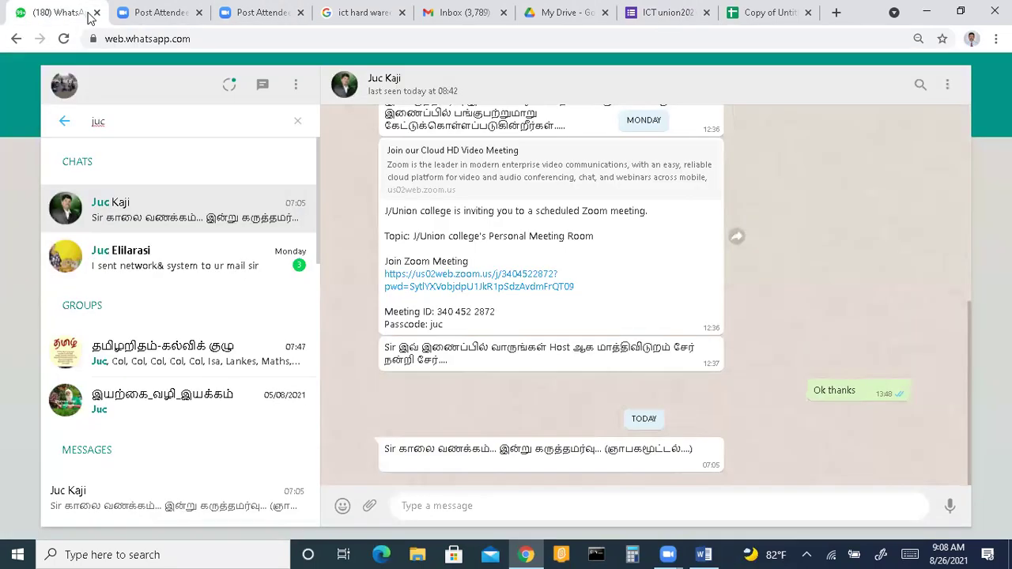
Paste the form's shortened link into the open contact's chat message, and remove it without sending.
click(172, 210)
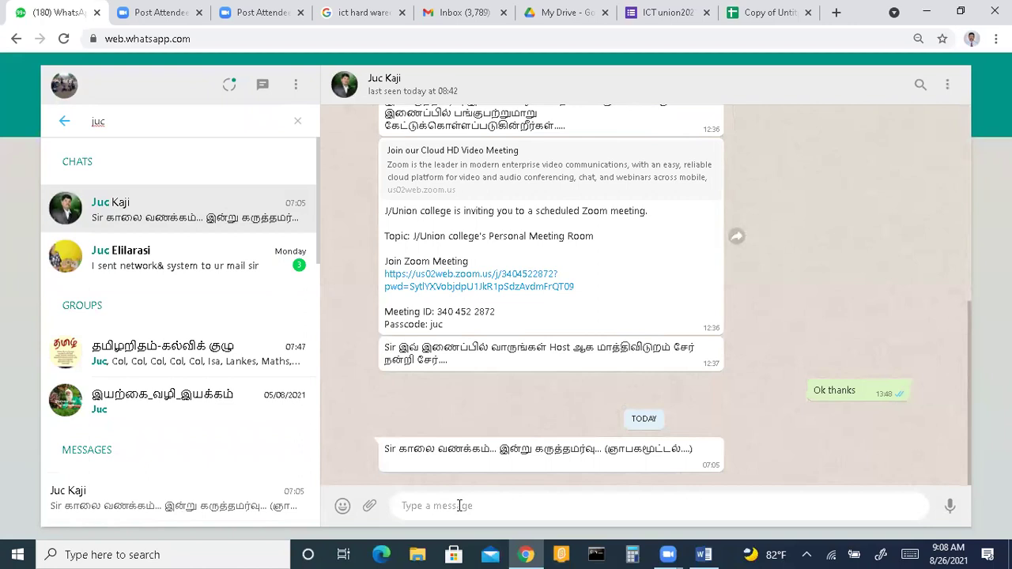
key(ctrl+v)
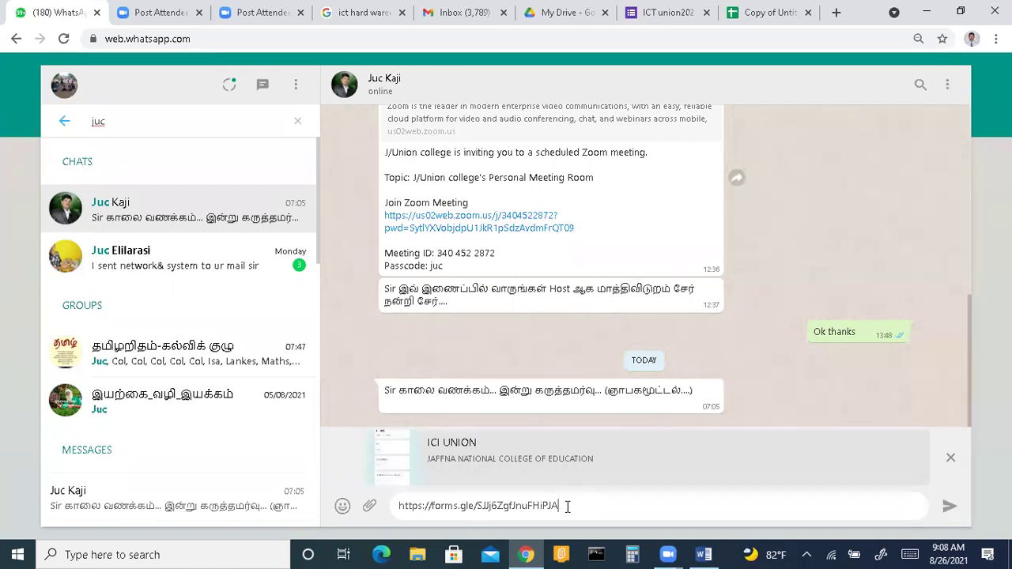
drag(565, 507, 385, 493)
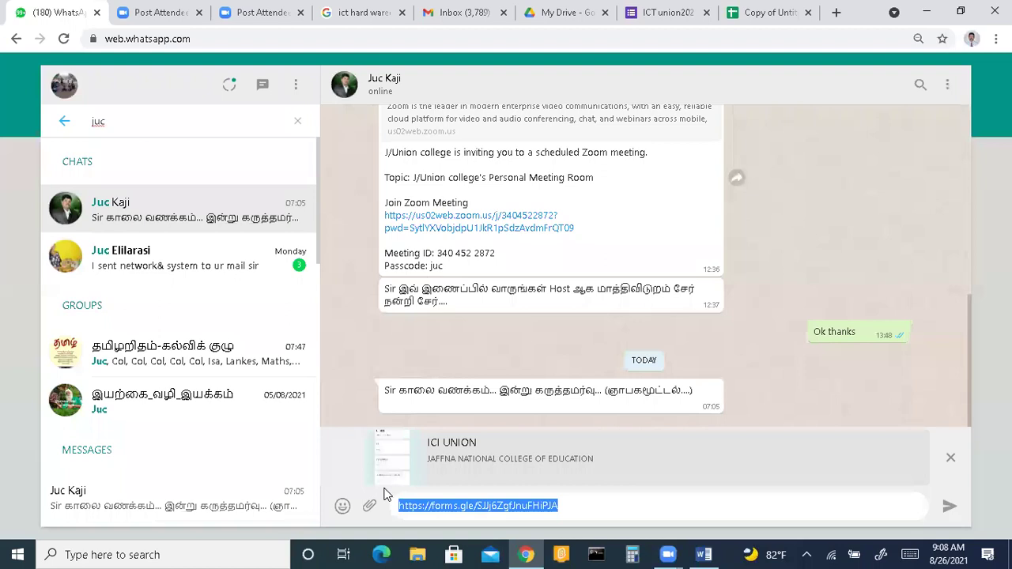
key(BackSpace)
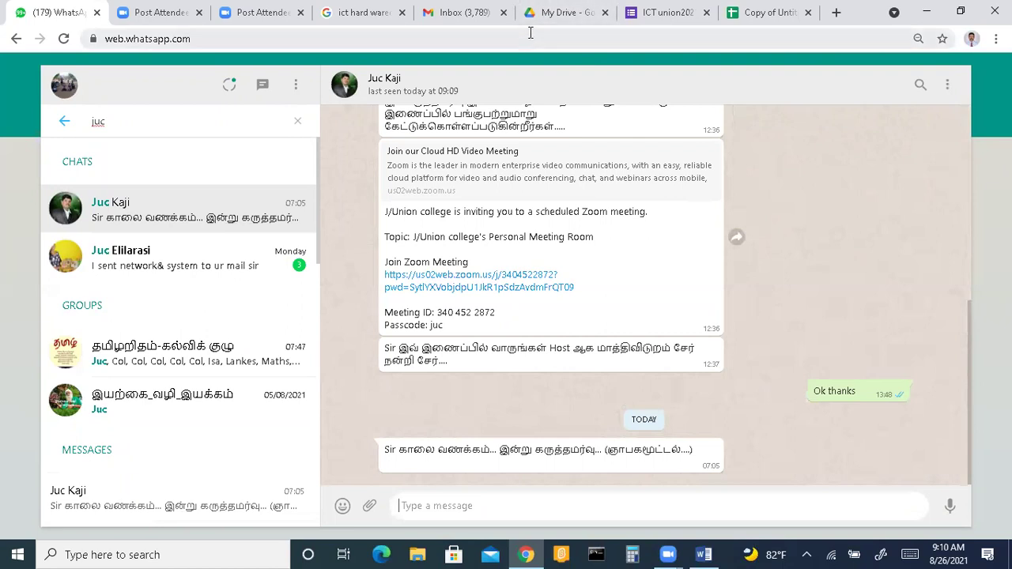
Switch to Google Drive and browse the folder list in My Drive.
click(560, 13)
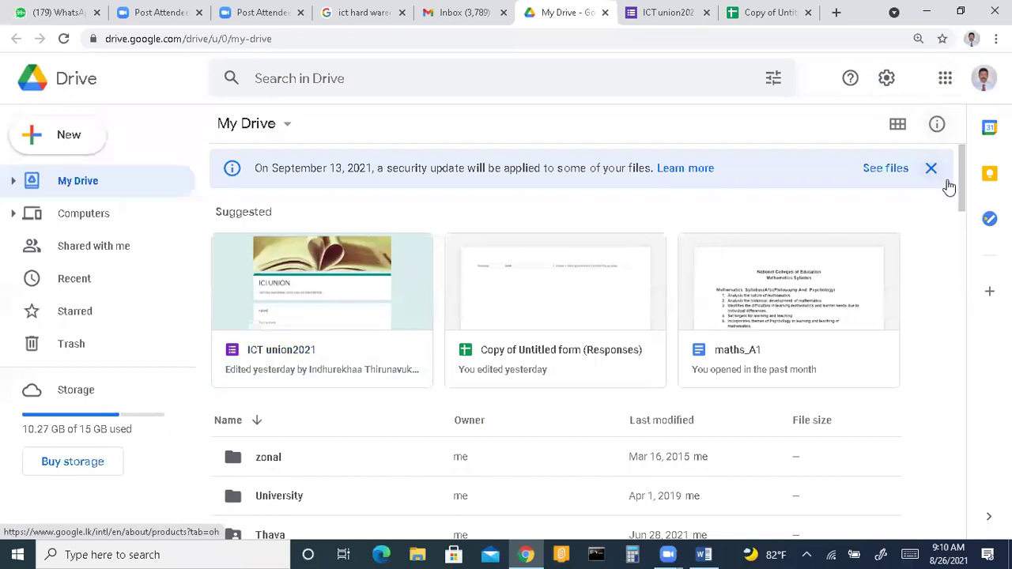
mouse_move(954, 183)
mouse_down()
mouse_move(960, 231)
mouse_move(960, 183)
mouse_up()
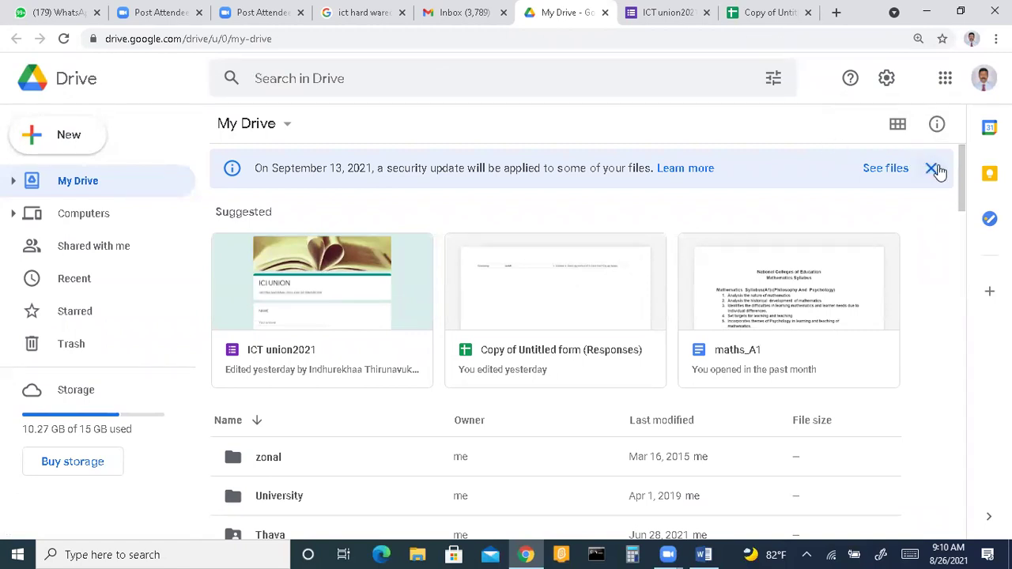
scroll(964, 199, down, 5)
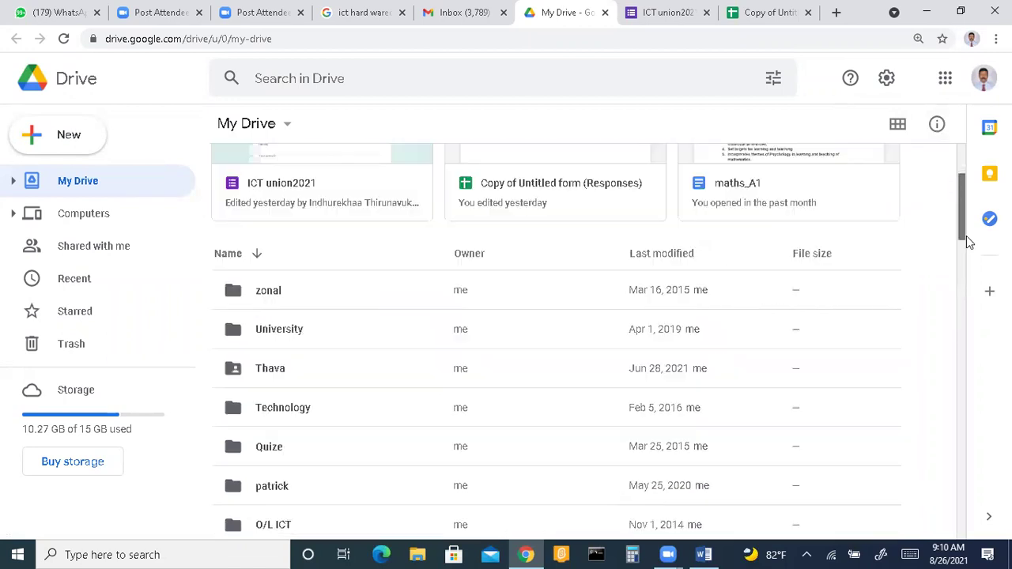
scroll(979, 304, down, 15)
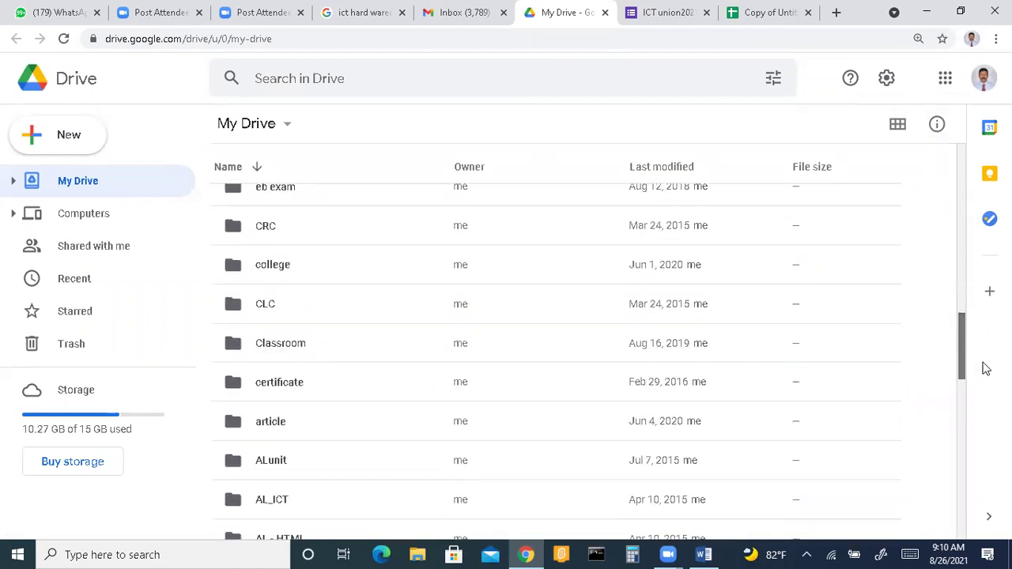
scroll(556, 362, down, 2)
scroll(557, 362, up, 15)
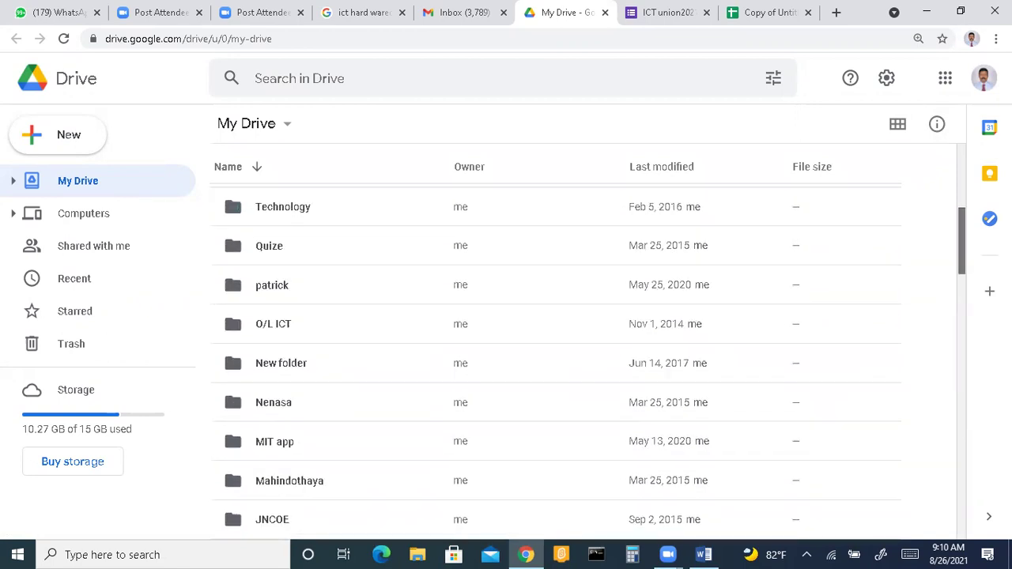
scroll(862, 228, up, 1)
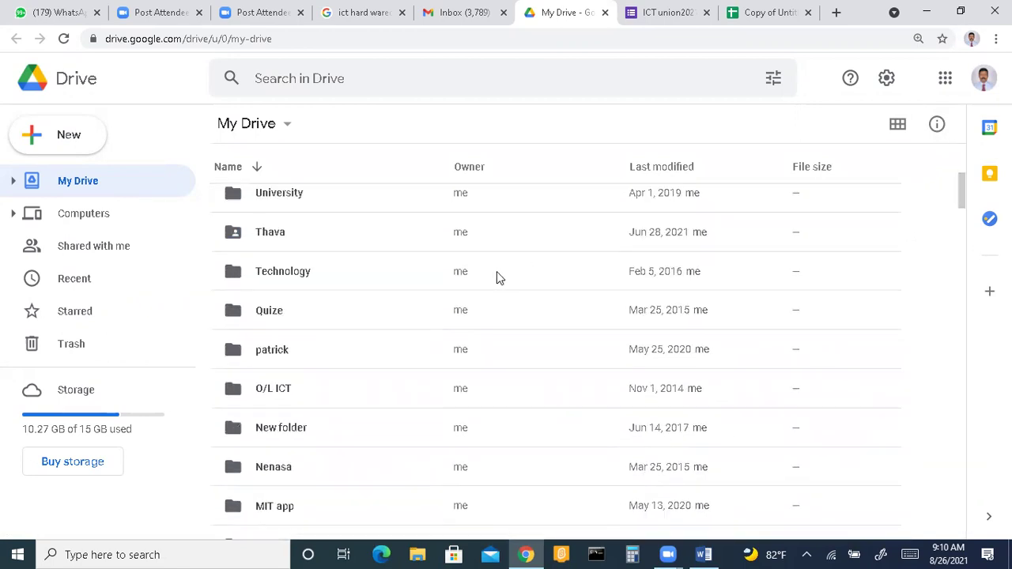
Show the available actions for the Technology folder and the shared folder listed just above it.
right_click(277, 276)
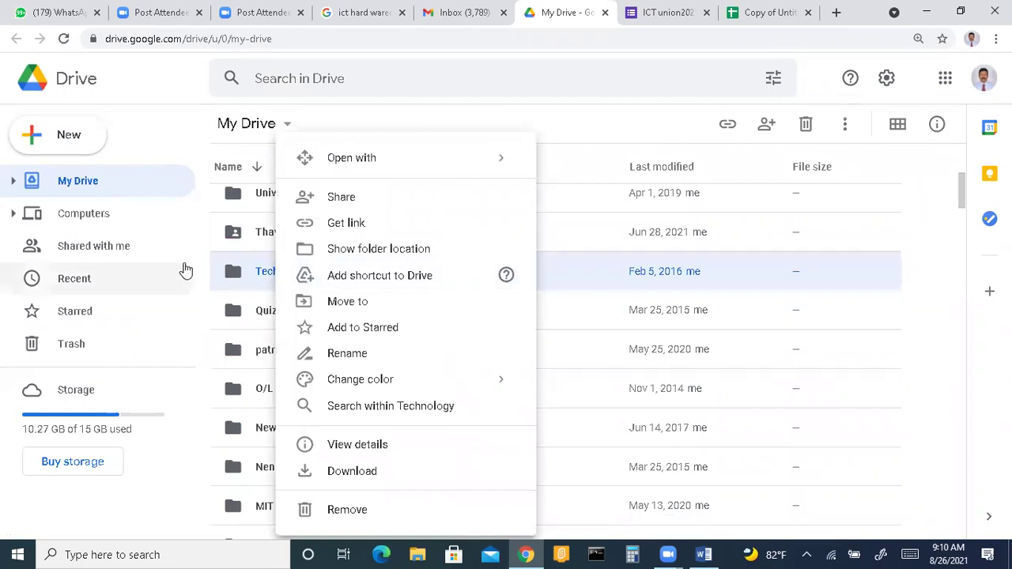
click(201, 256)
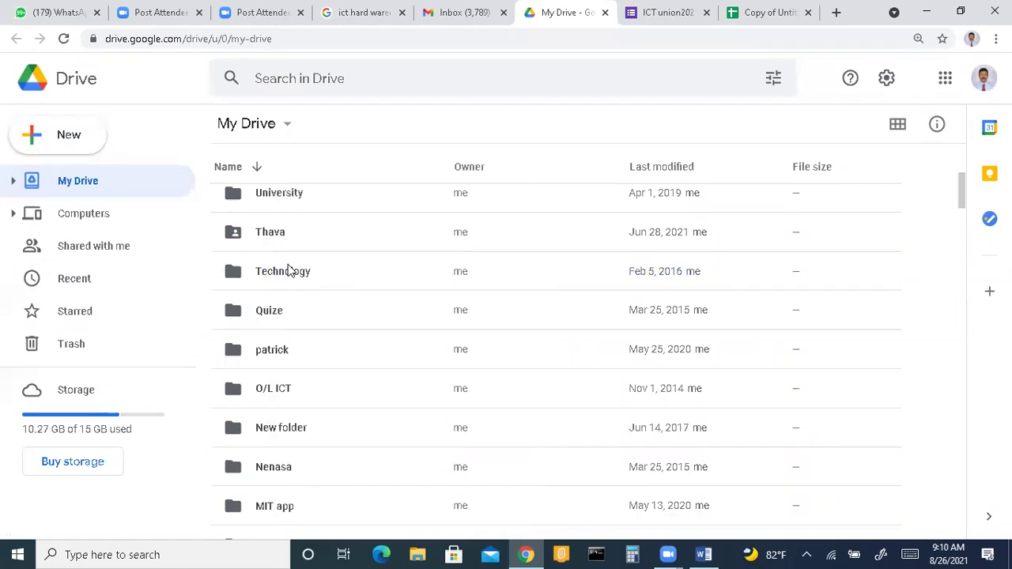
click(283, 238)
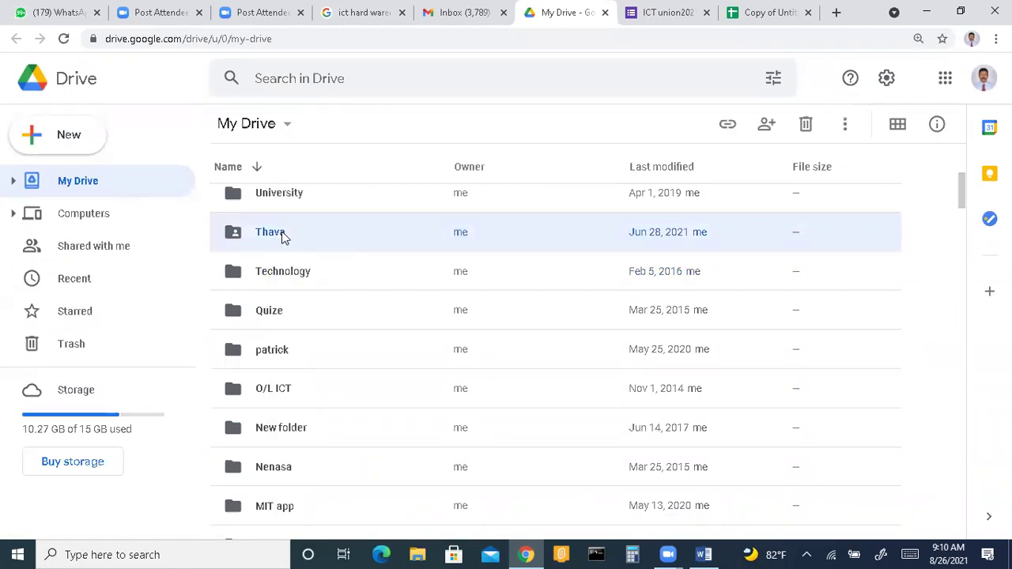
right_click(328, 238)
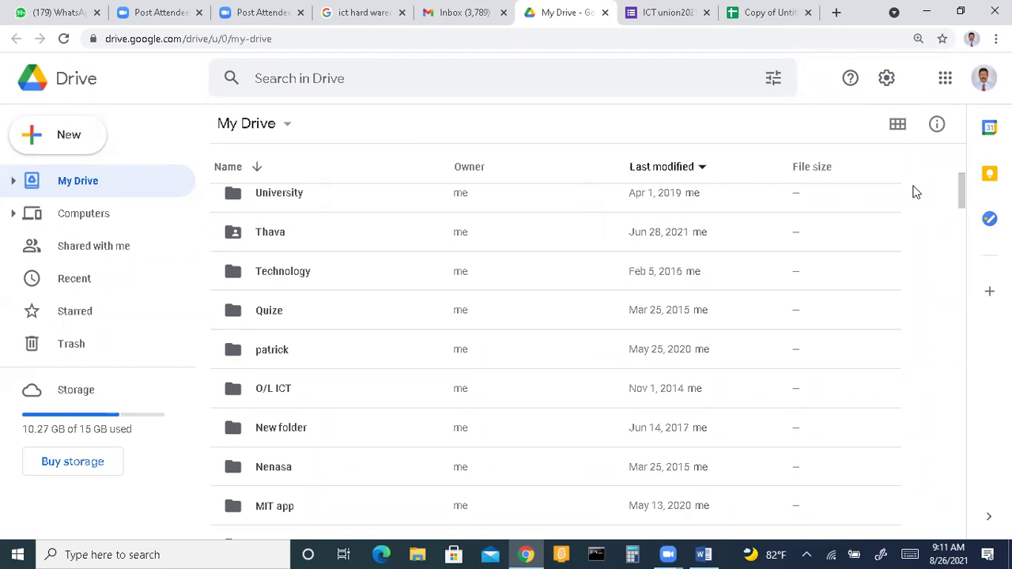
Open Google Forms from the Google apps offered in Drive.
drag(963, 194, 962, 150)
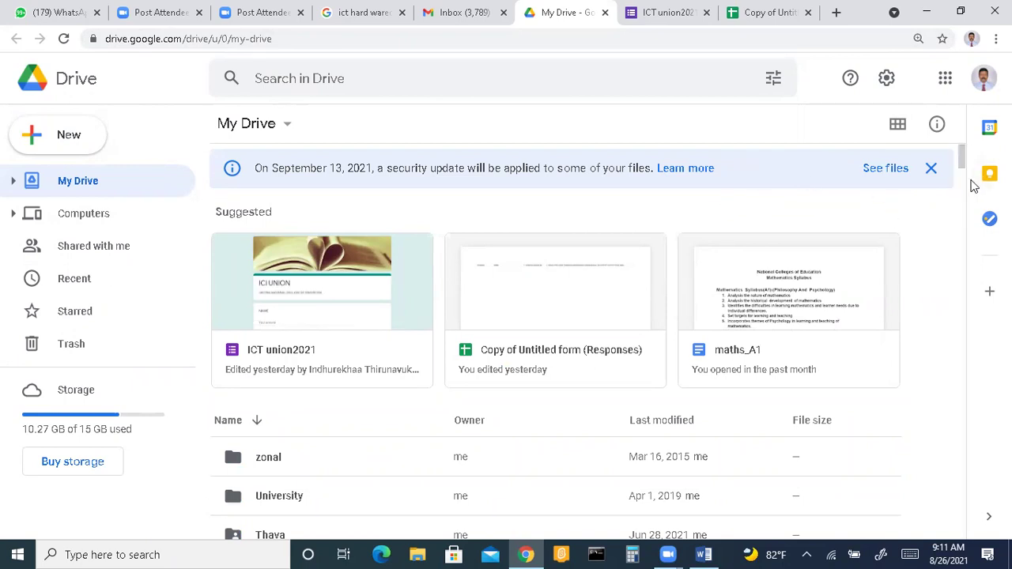
drag(962, 162, 946, 96)
click(946, 79)
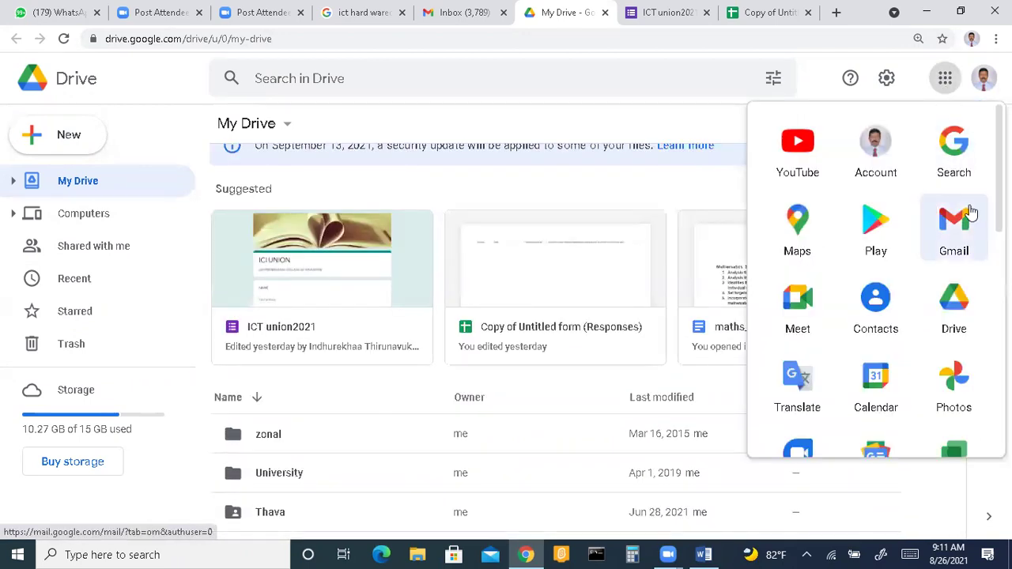
scroll(798, 154, down, 1)
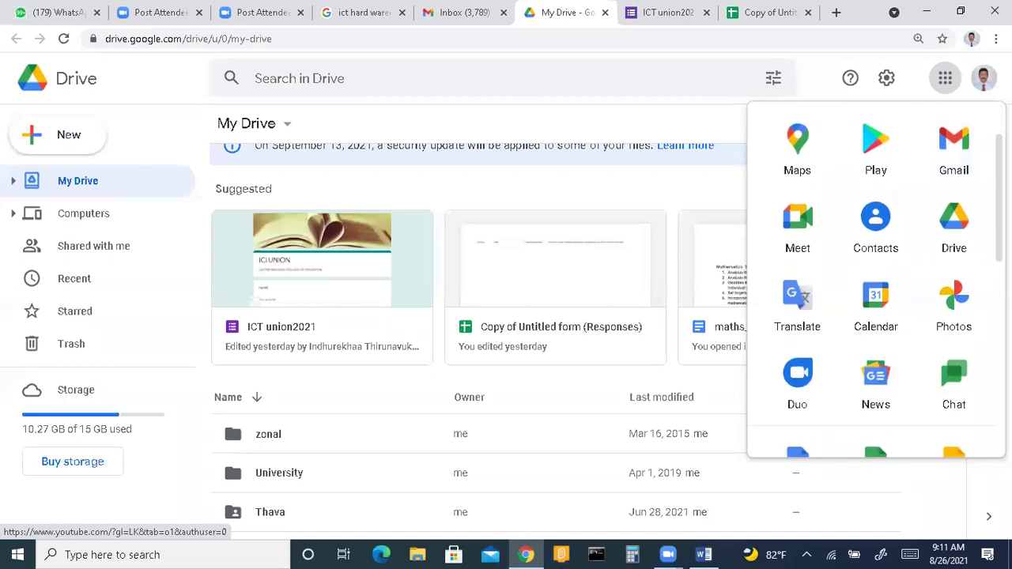
scroll(799, 154, down, 2)
scroll(876, 285, down, 1)
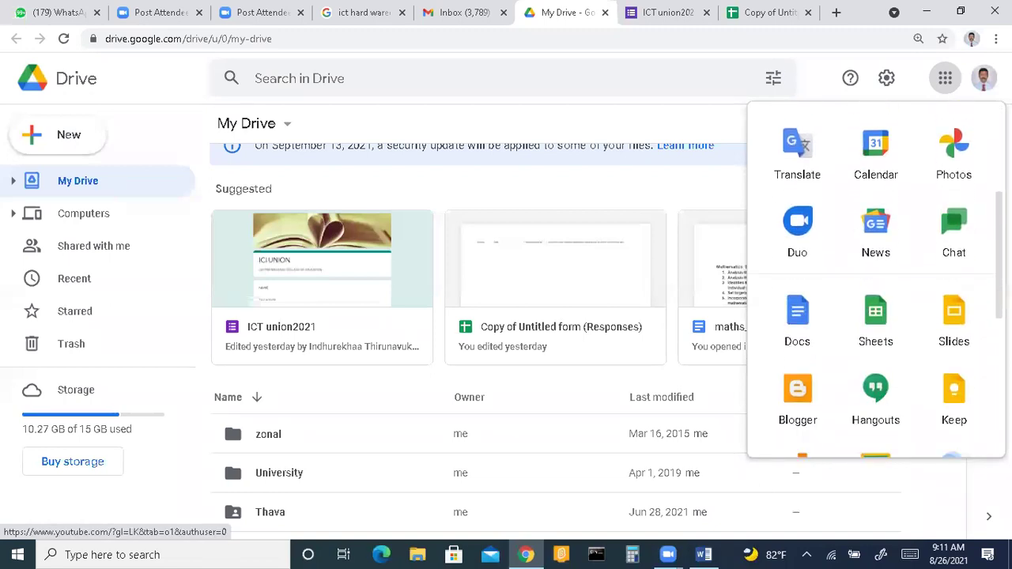
scroll(869, 316, down, 2)
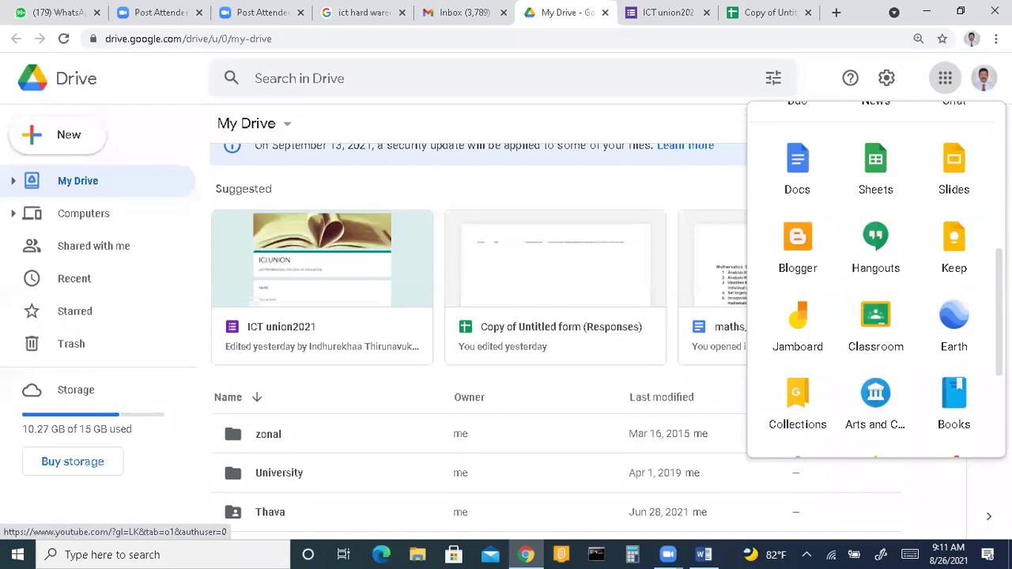
scroll(876, 281, down, 2)
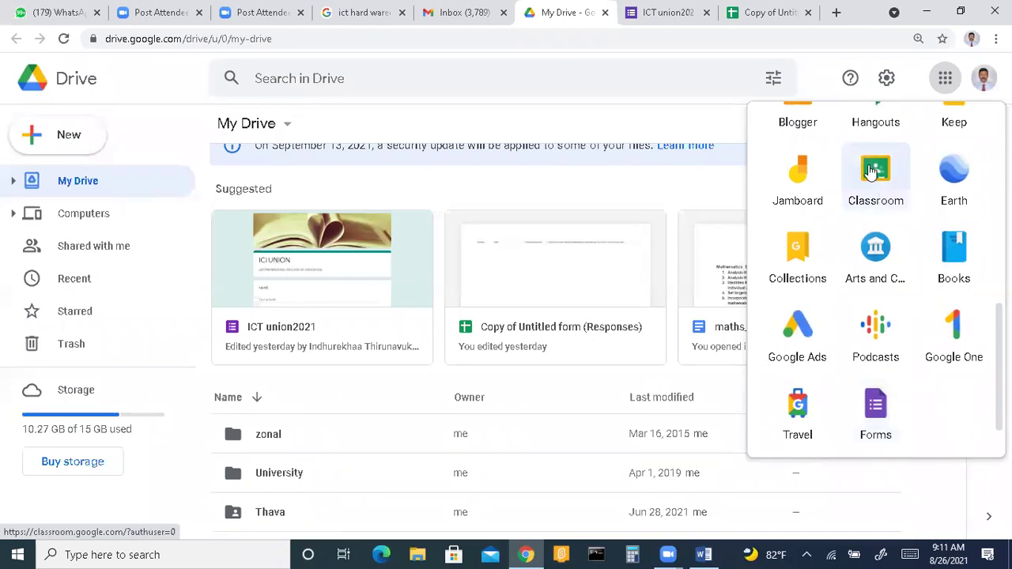
click(873, 428)
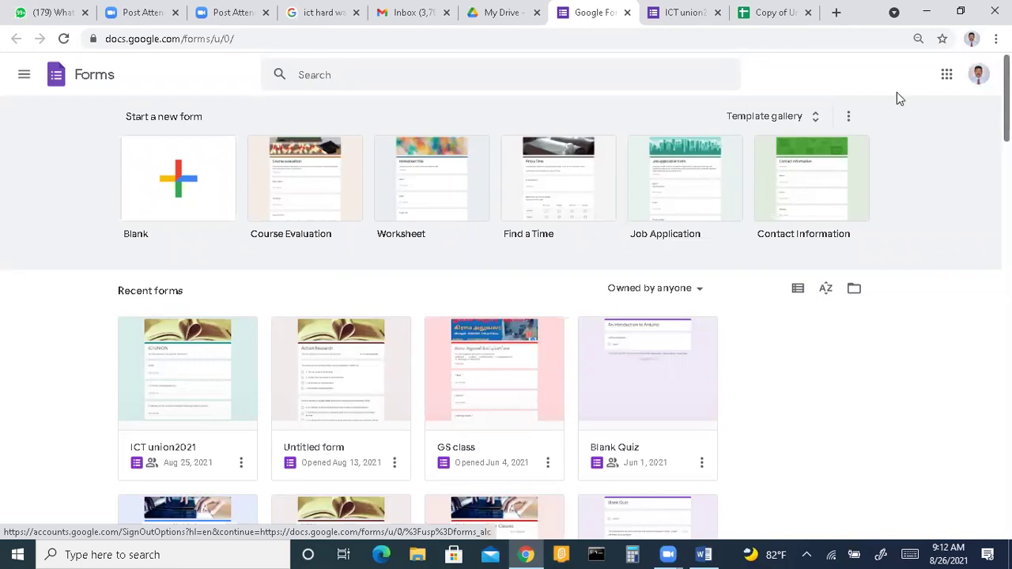
Browse the recent forms on the Google Forms home page, from ICT union2021 down to the older quizzes.
click(242, 350)
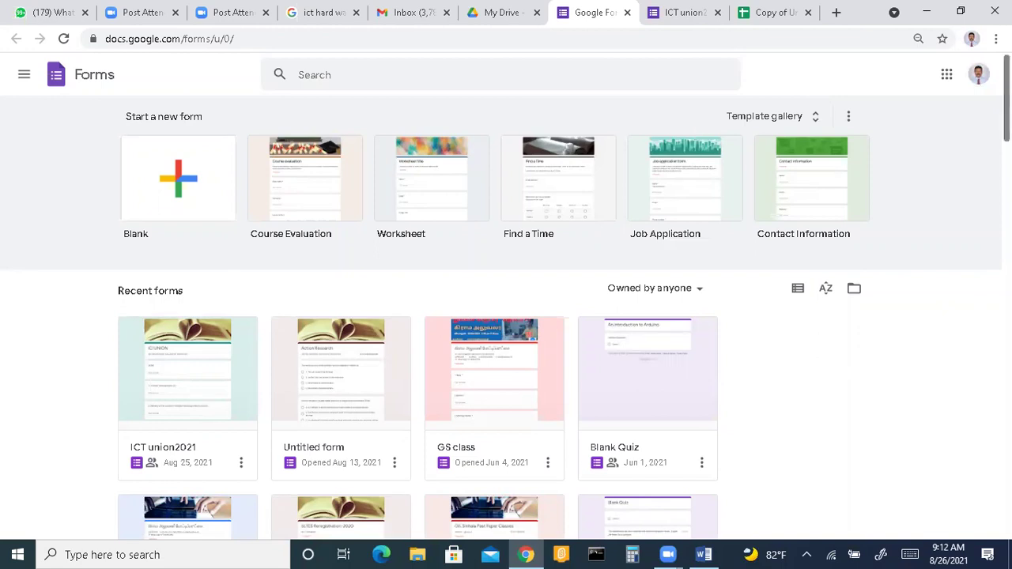
scroll(690, 132, down, 2)
scroll(506, 316, down, 5)
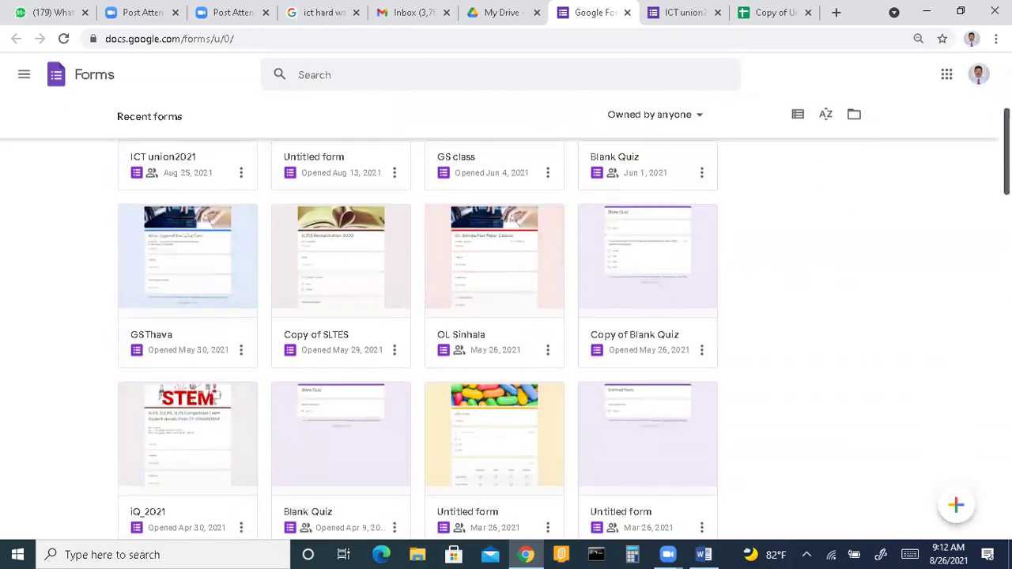
scroll(506, 332, down, 4)
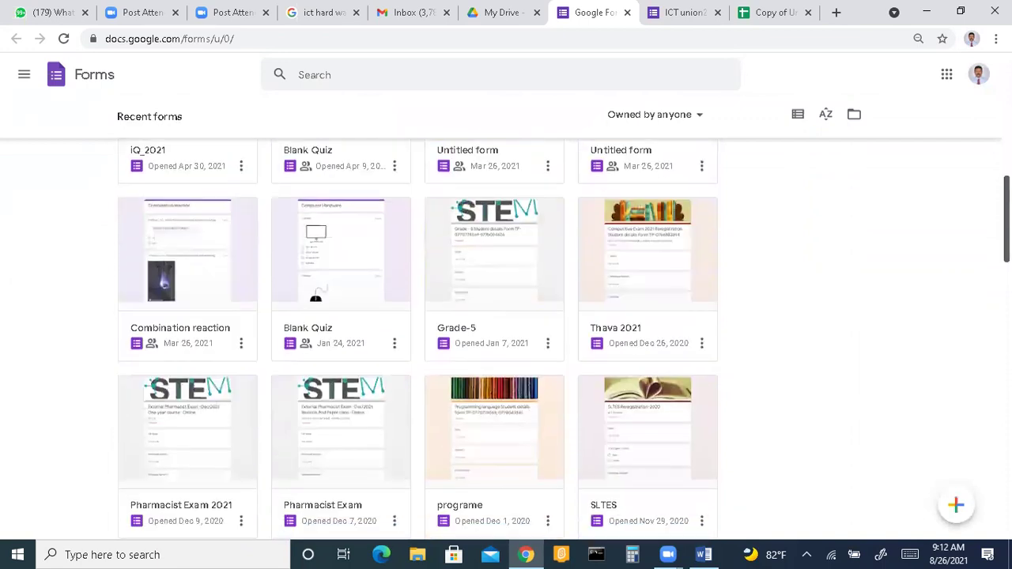
scroll(506, 340, down, 4)
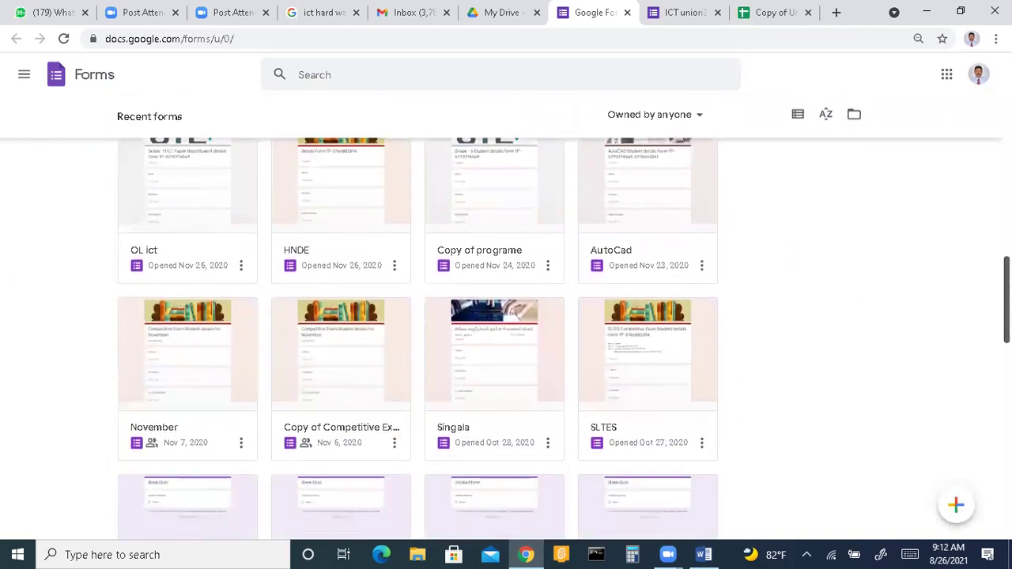
scroll(418, 340, down, 2)
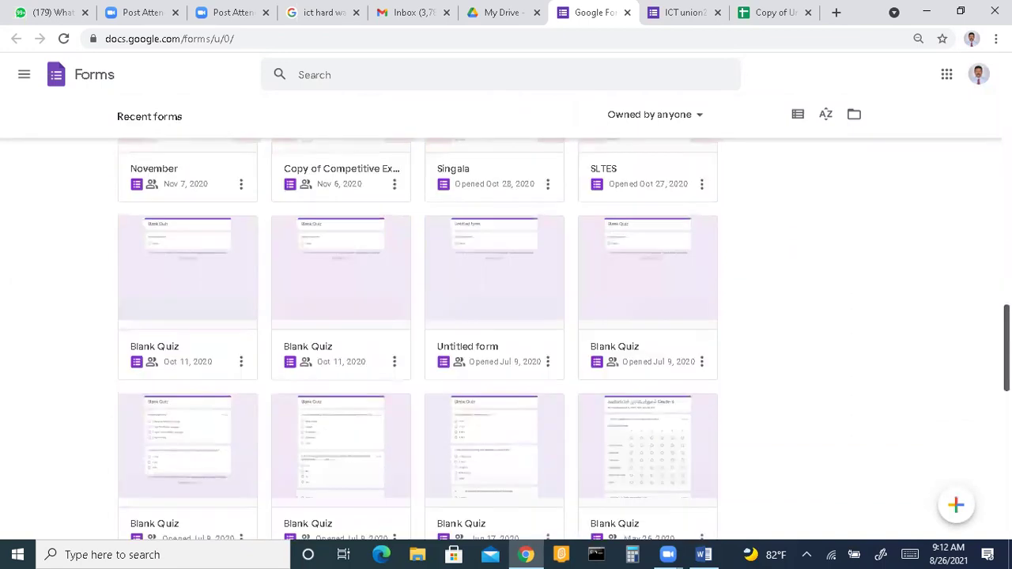
scroll(418, 340, down, 9)
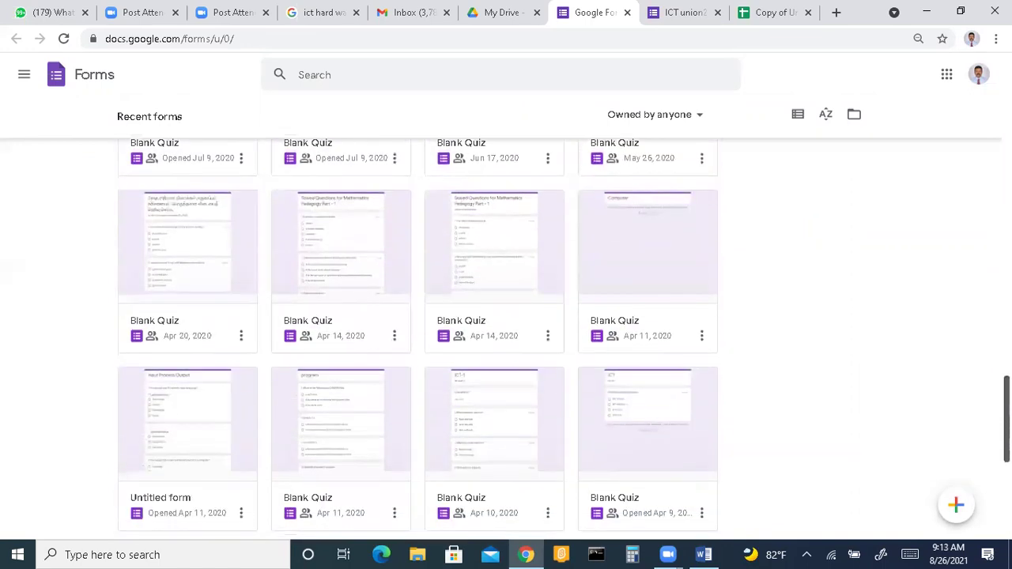
scroll(418, 340, up, 20)
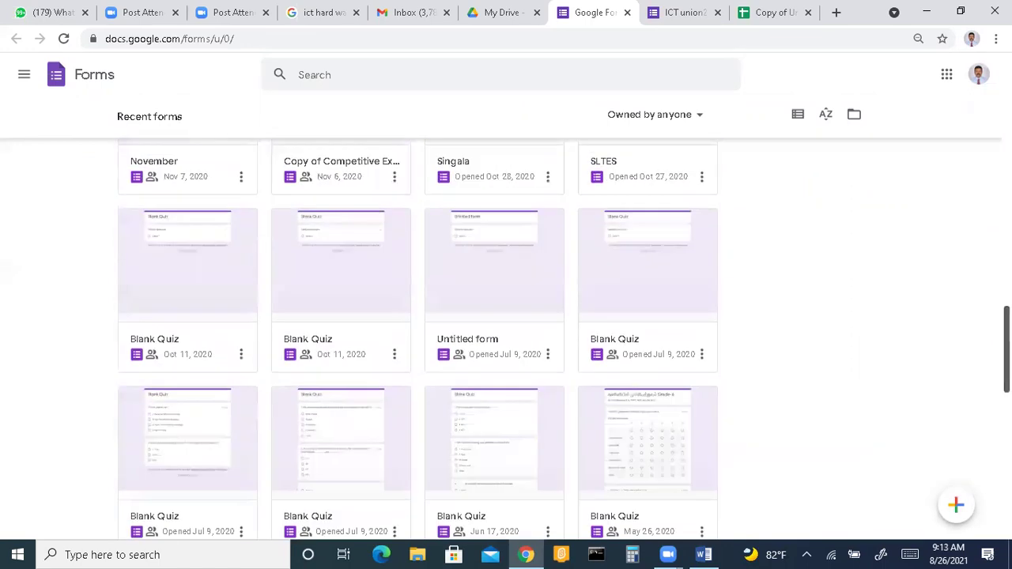
scroll(418, 340, up, 3)
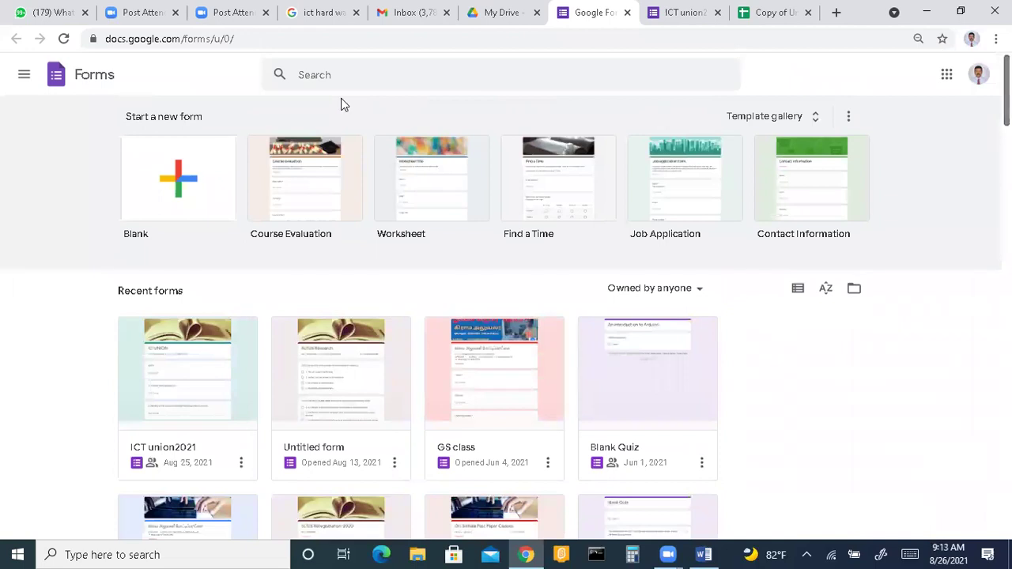
Create a new blank form and title it "UNION College".
click(168, 178)
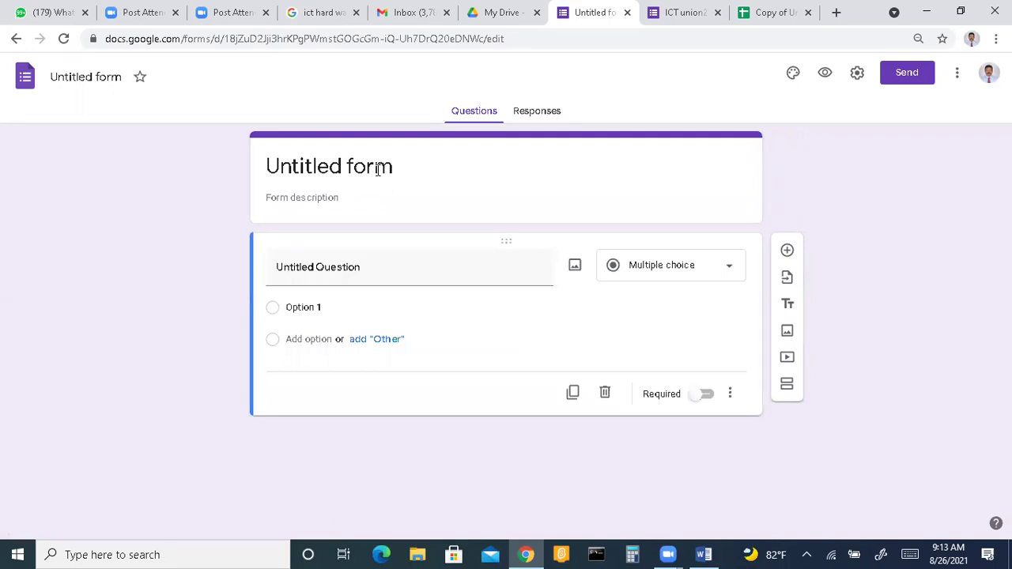
click(378, 170)
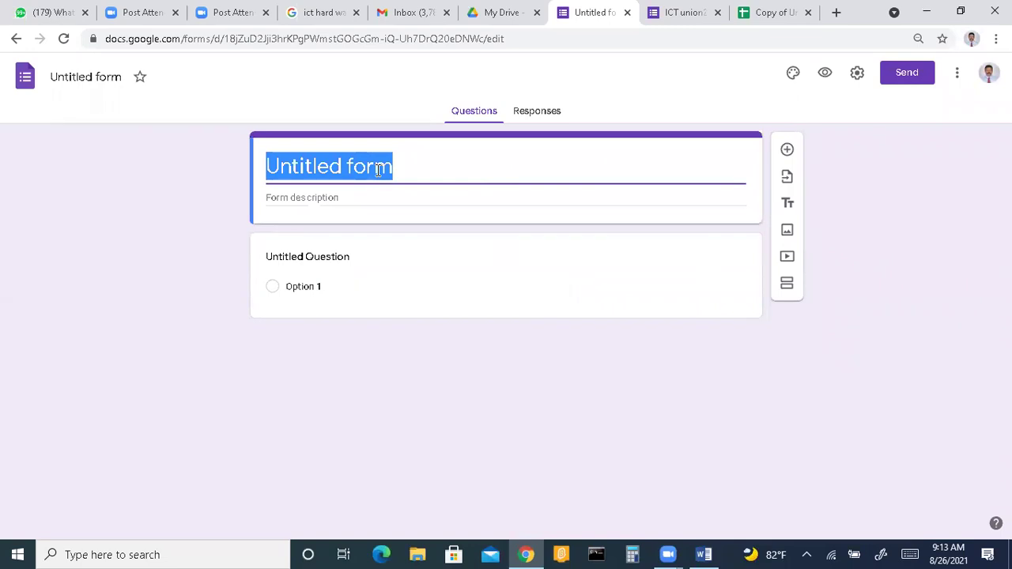
text(UN)
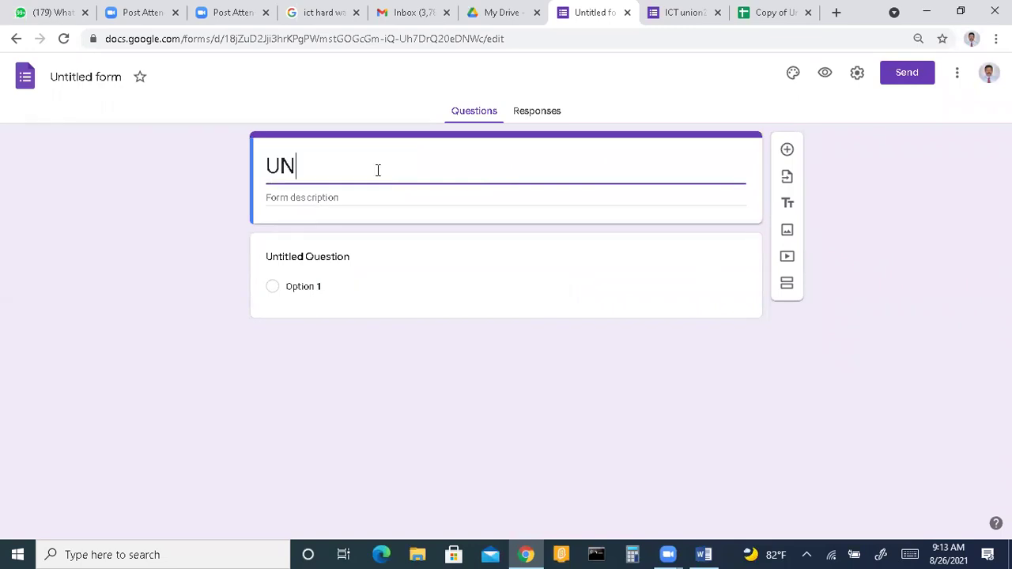
text(IO)
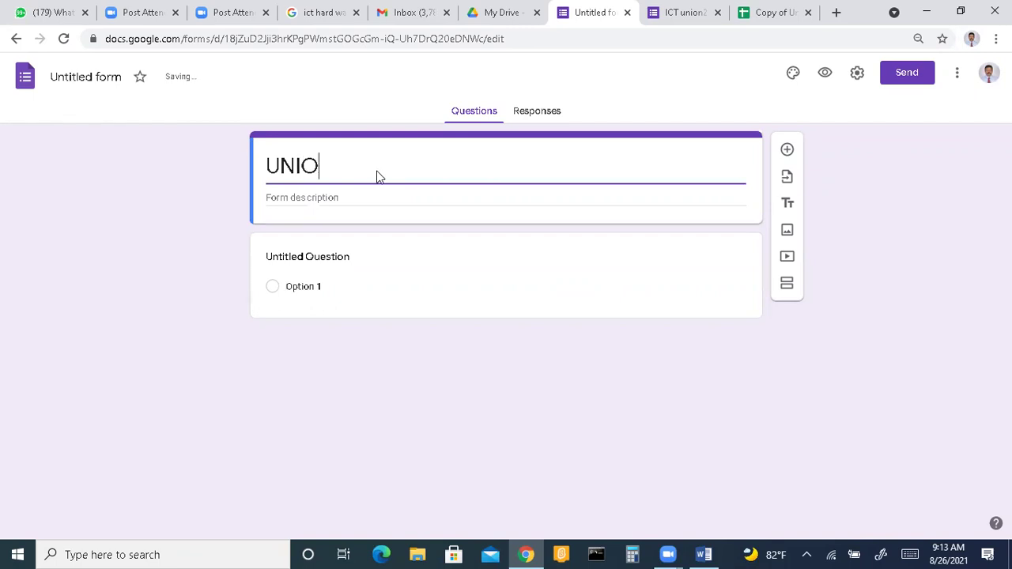
text(N C)
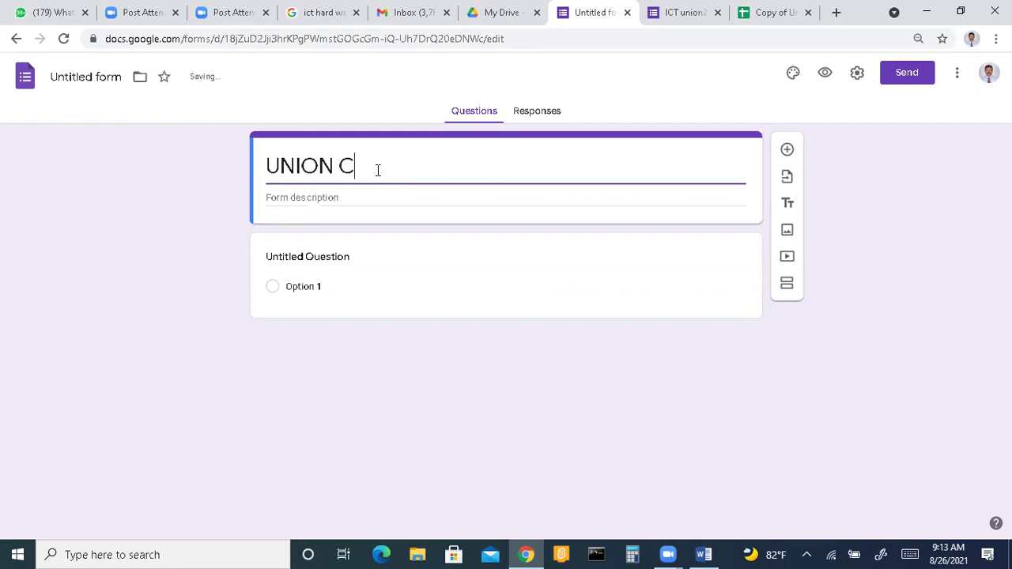
text(ollege )
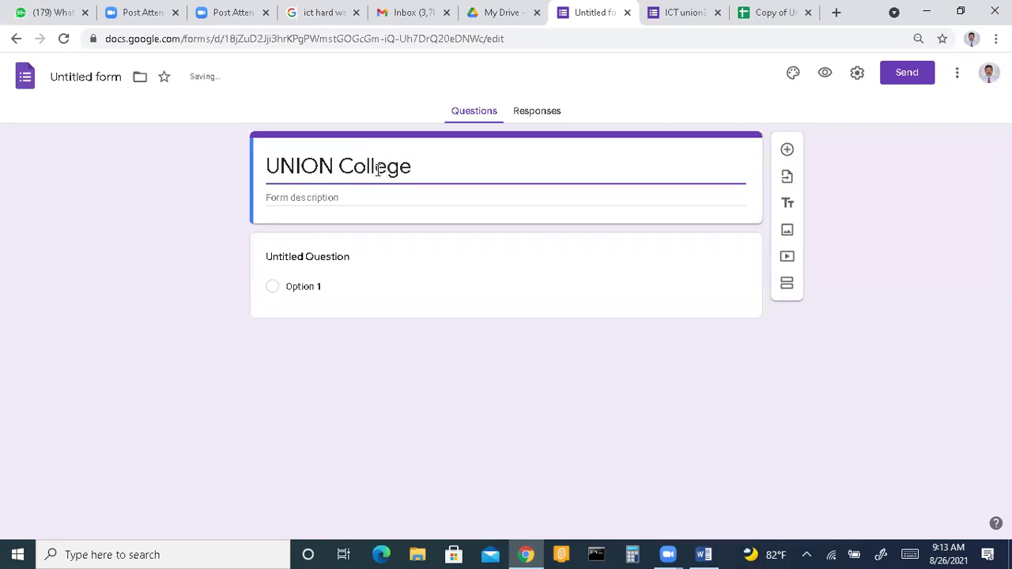
Complete the form title as "UNION College Tellipalai" and set the form description to "only for students".
text(Tellipalai)
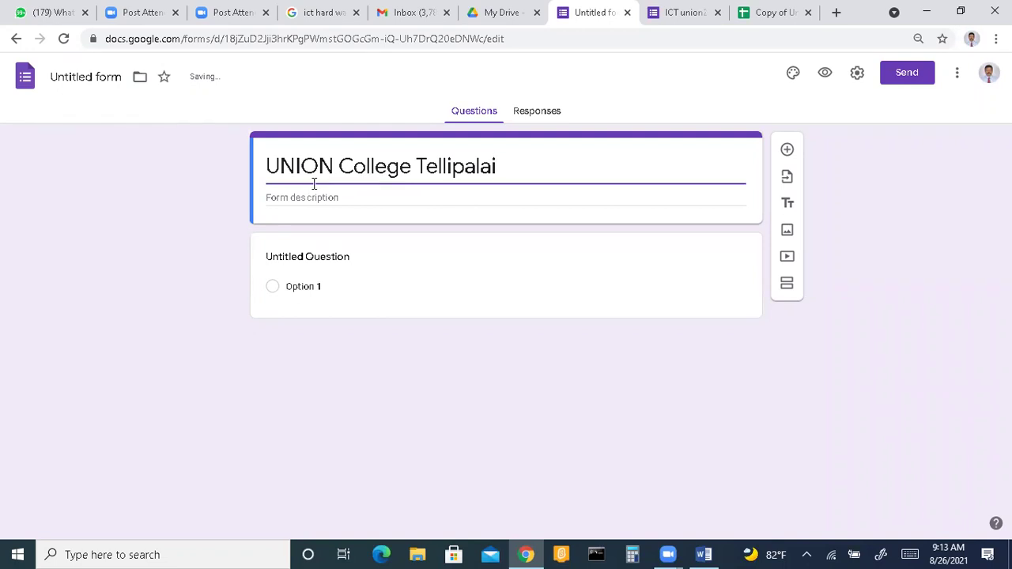
drag(496, 166, 256, 166)
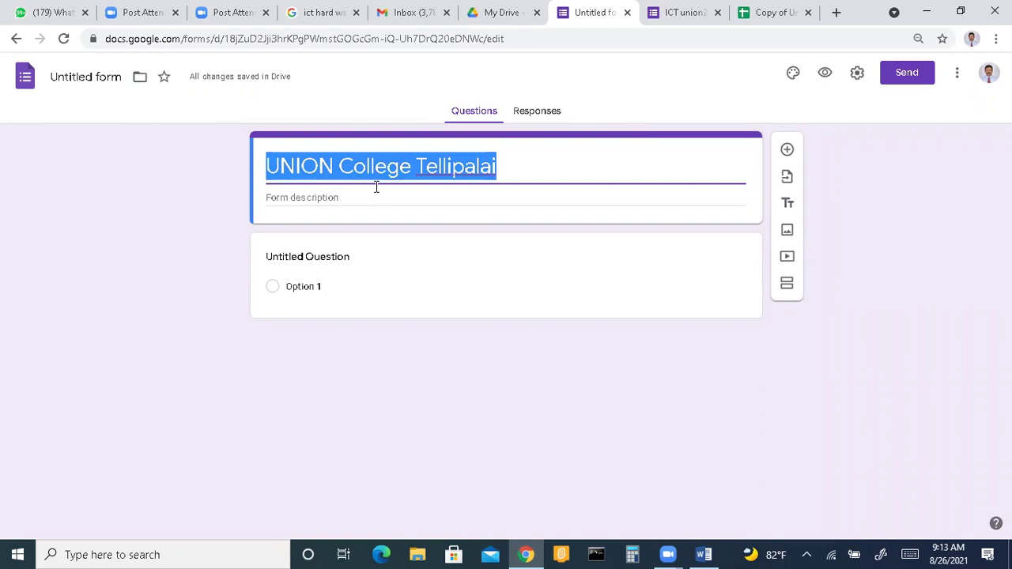
click(314, 197)
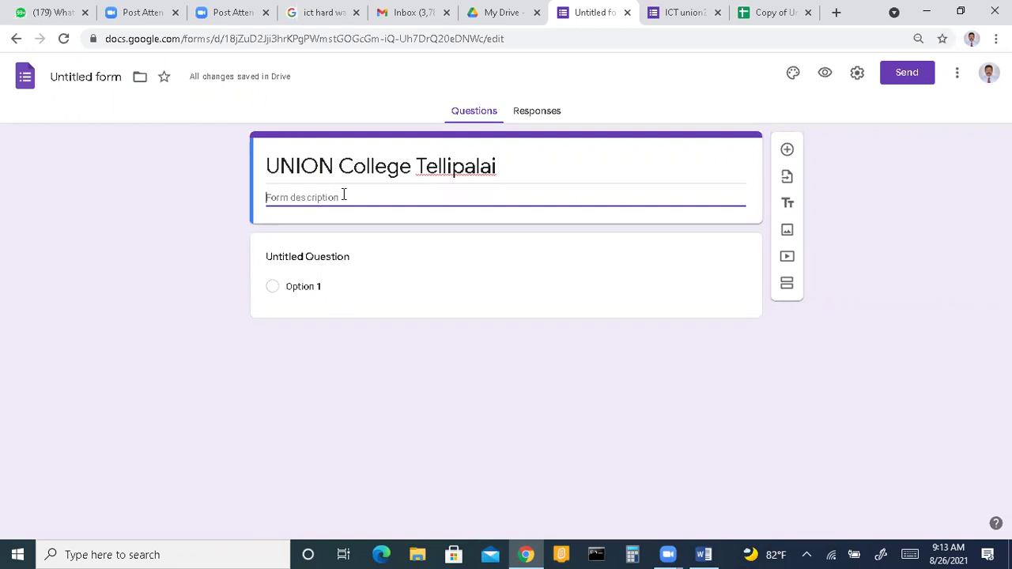
text(o)
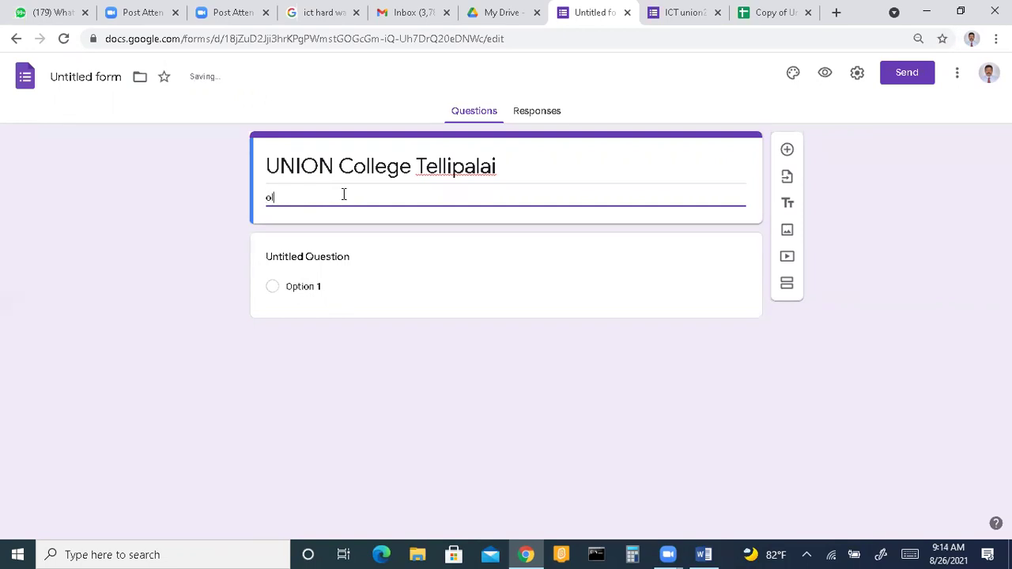
text(l)
text(n)
text(y)
text( for)
text( st)
text(uden)
text(t)
text(s)
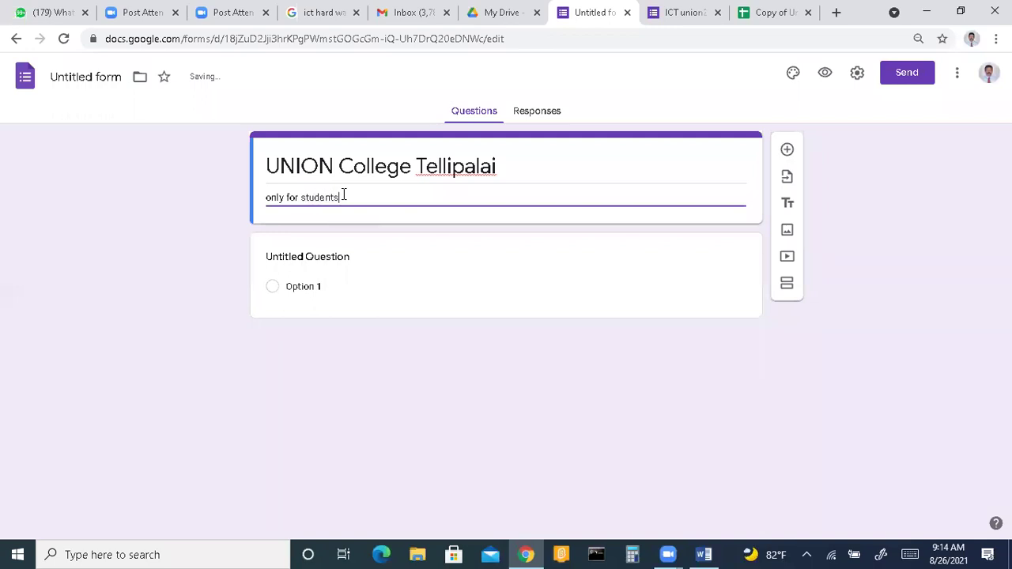
Show the question types available for the form's first question, leaving it as Multiple choice.
click(316, 255)
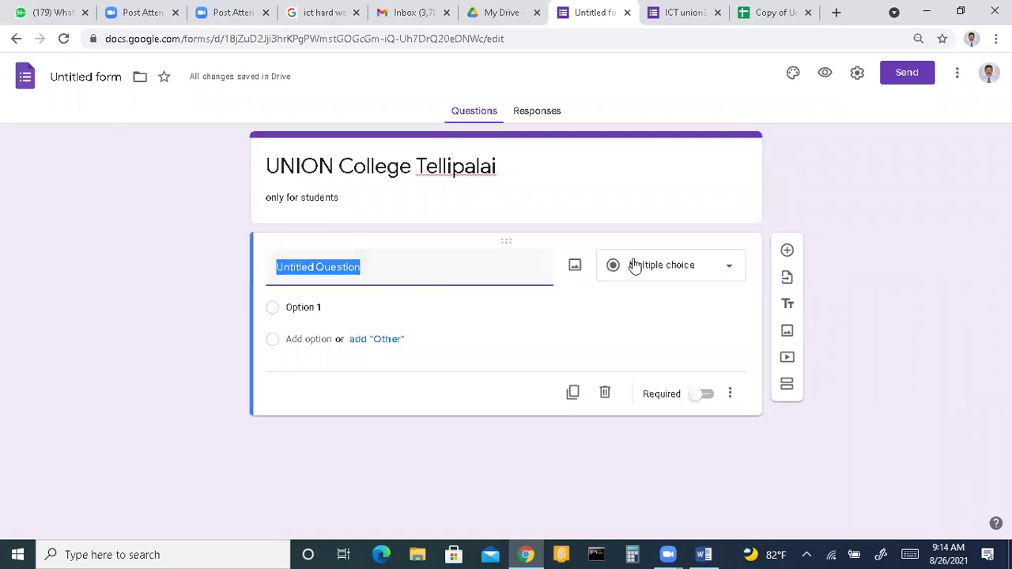
click(727, 271)
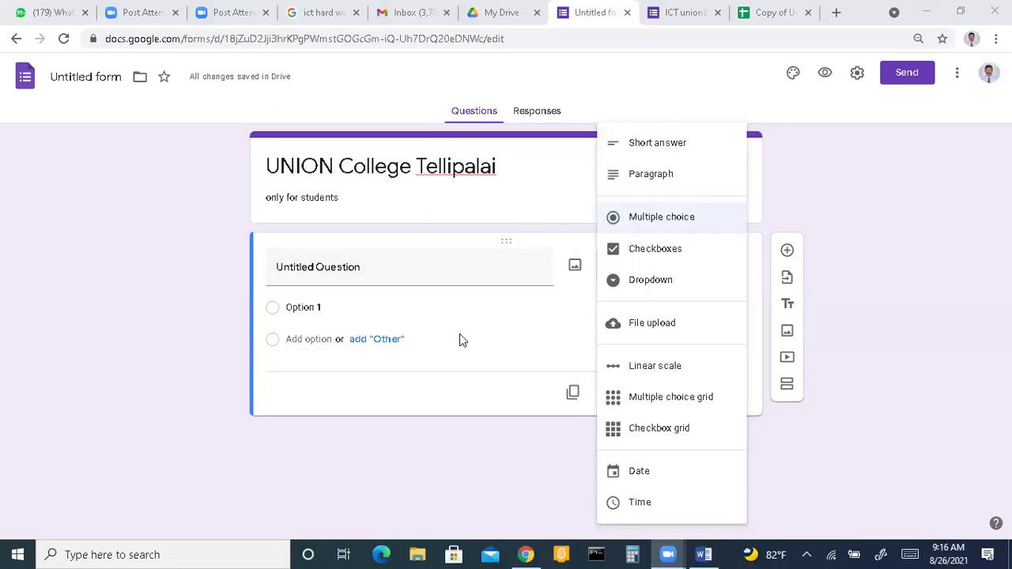
click(528, 554)
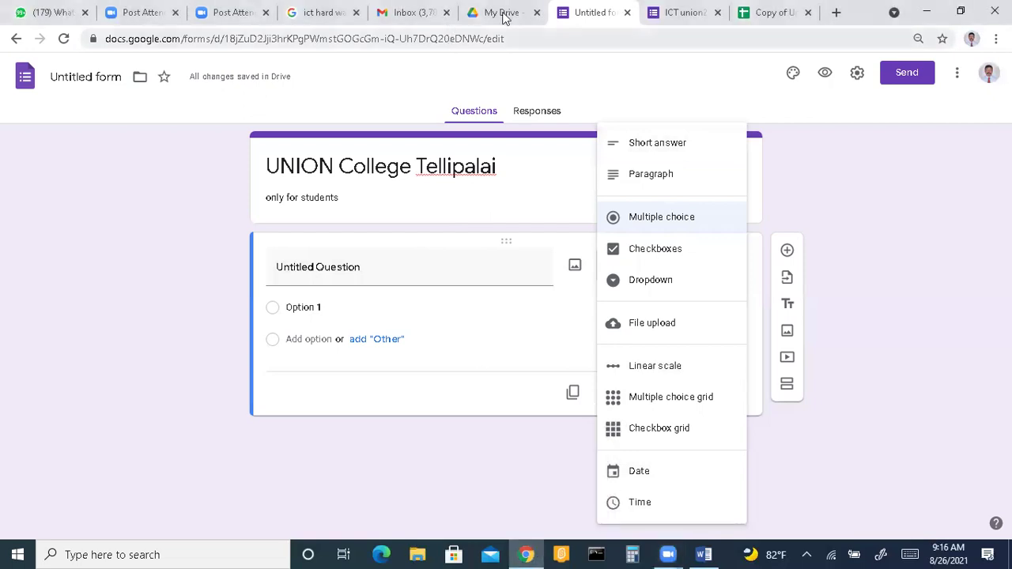
click(842, 139)
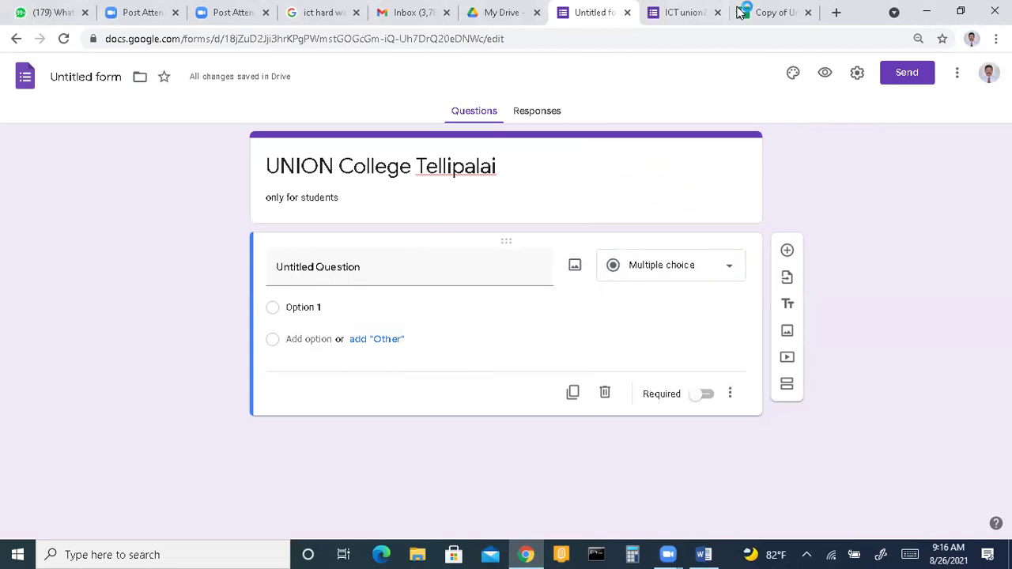
Search Google for "nhm writer" in a new browser tab.
click(836, 14)
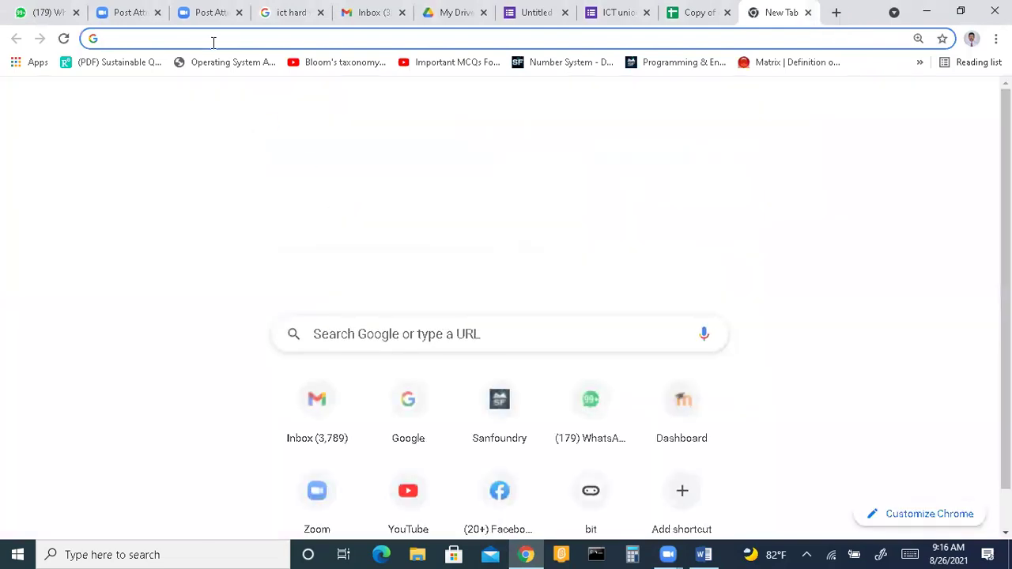
click(328, 334)
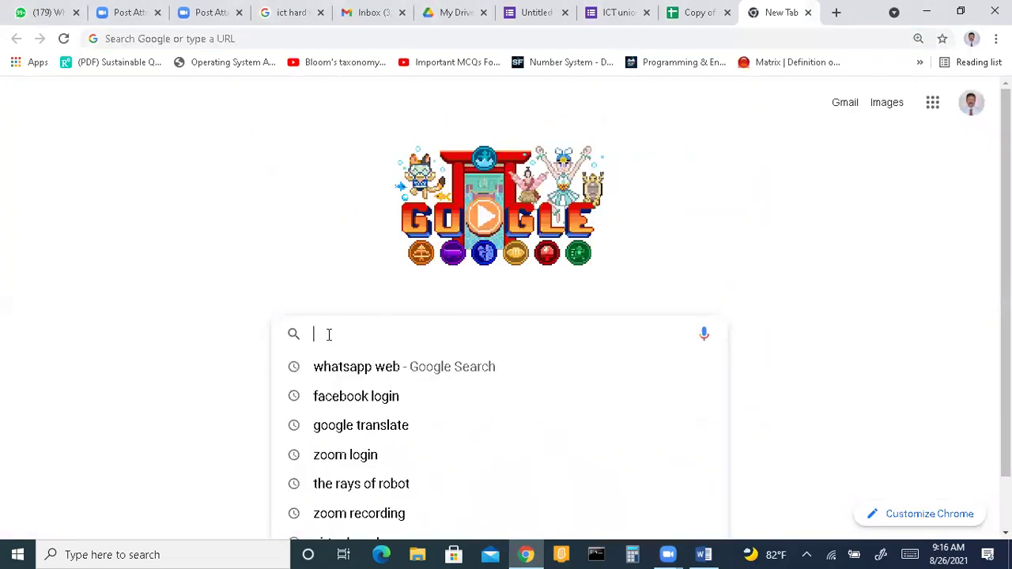
text(nh)
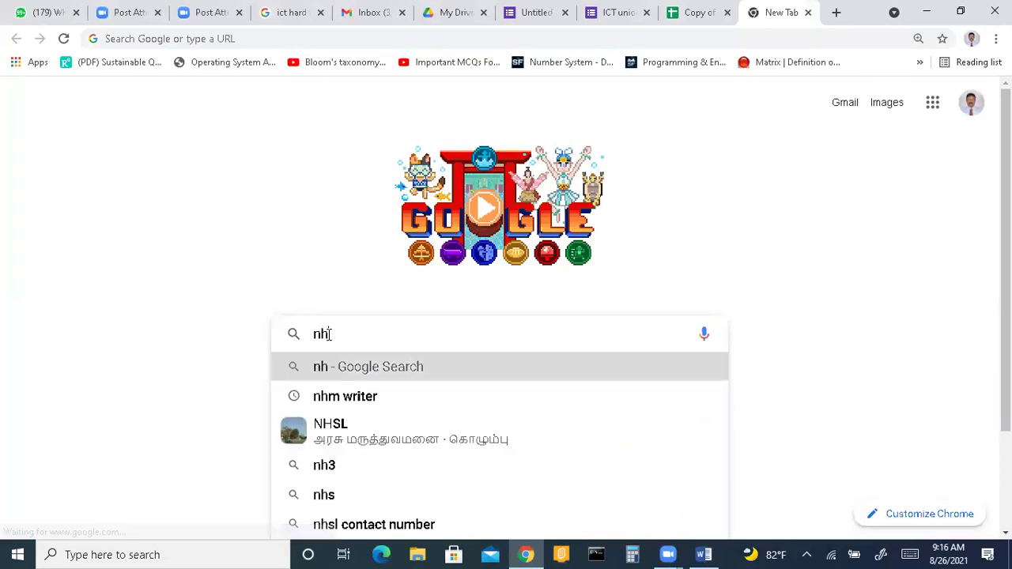
text(m)
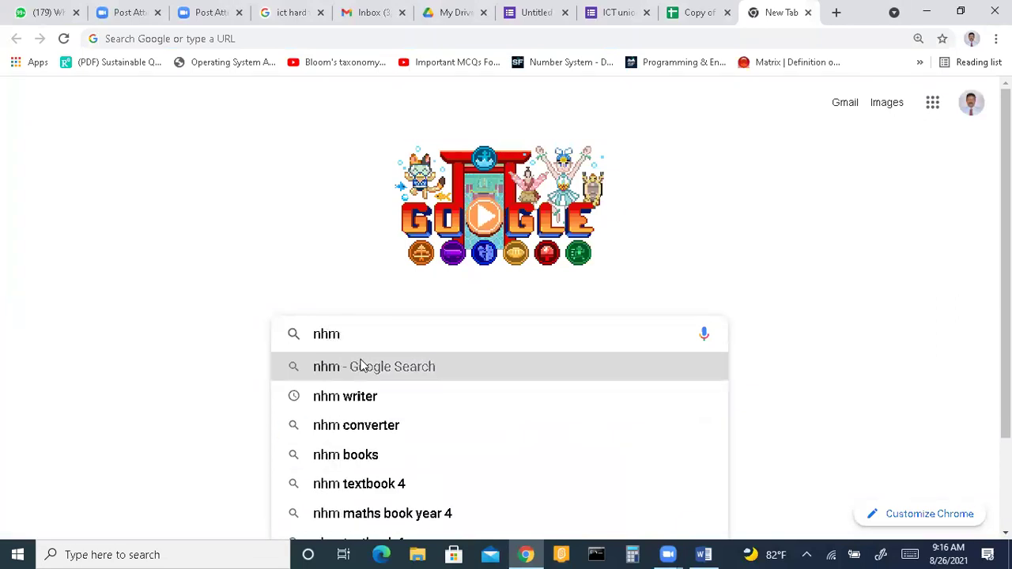
click(379, 403)
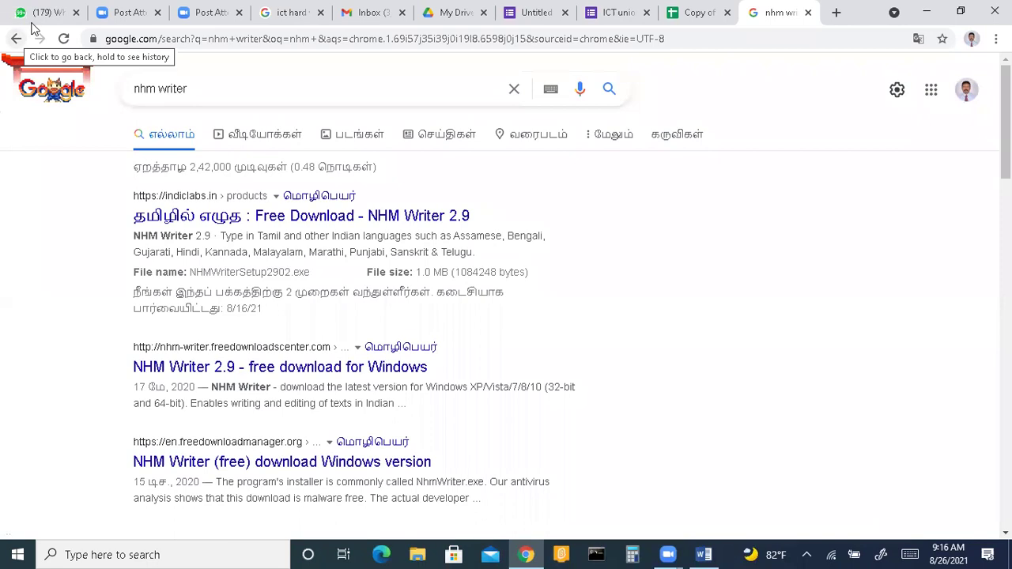
Return to the untitled form and try sample Latin text "jfgjflj" as the first question's title.
click(635, 18)
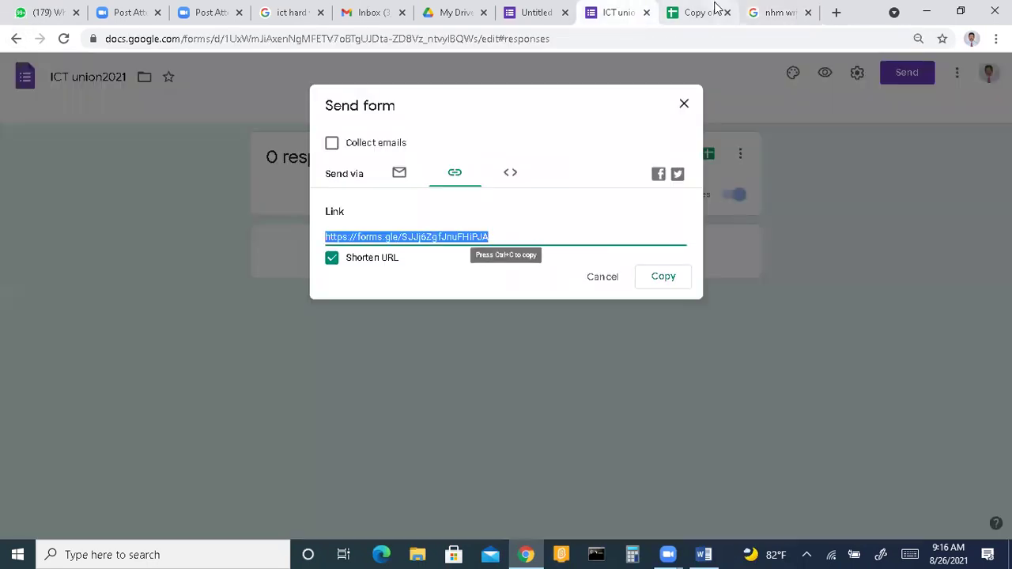
click(531, 12)
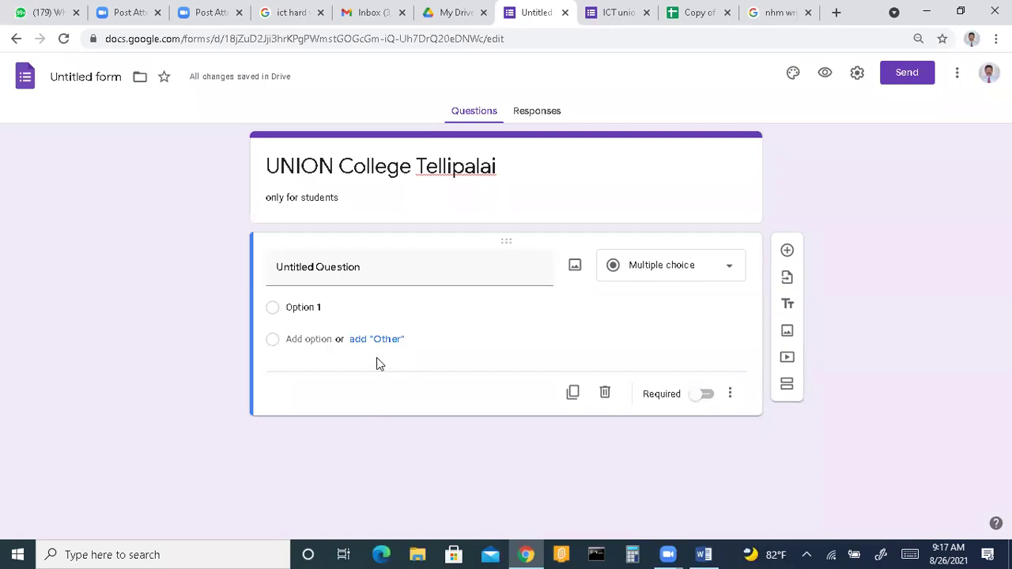
click(352, 272)
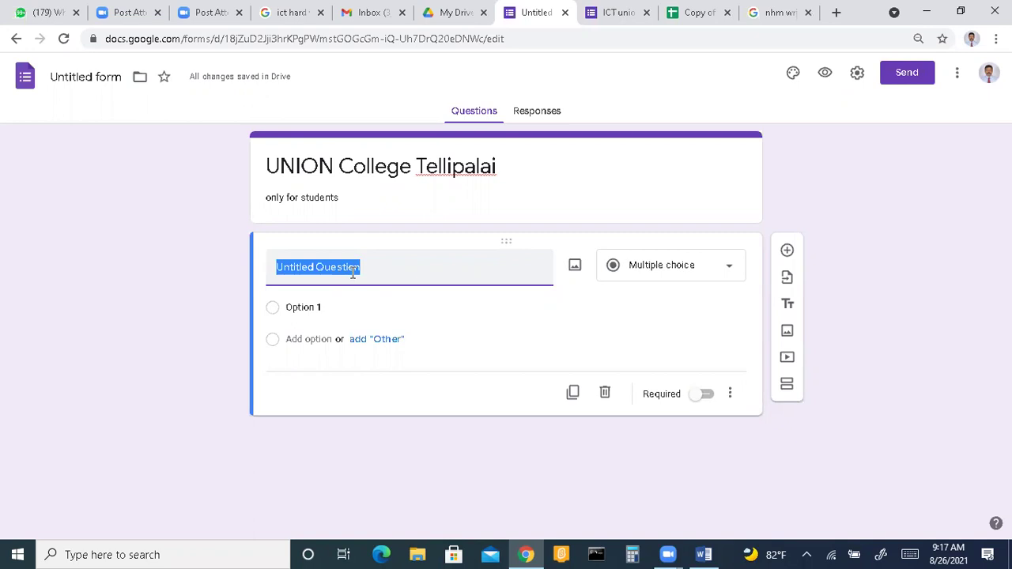
text(jfgjflj)
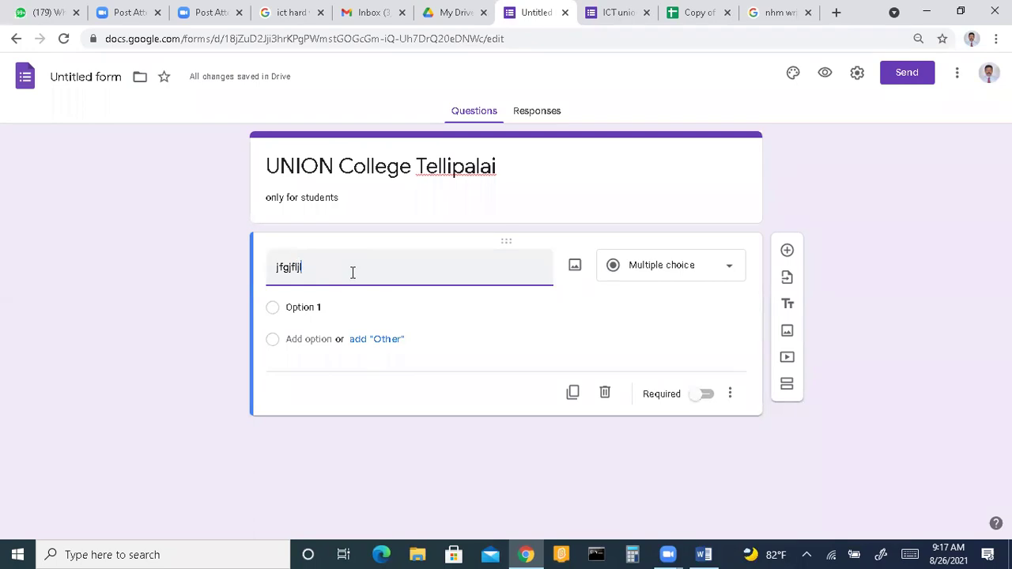
key(BackSpace)
key(BackSpace)
key(BackSpace)
key(BackSpace)
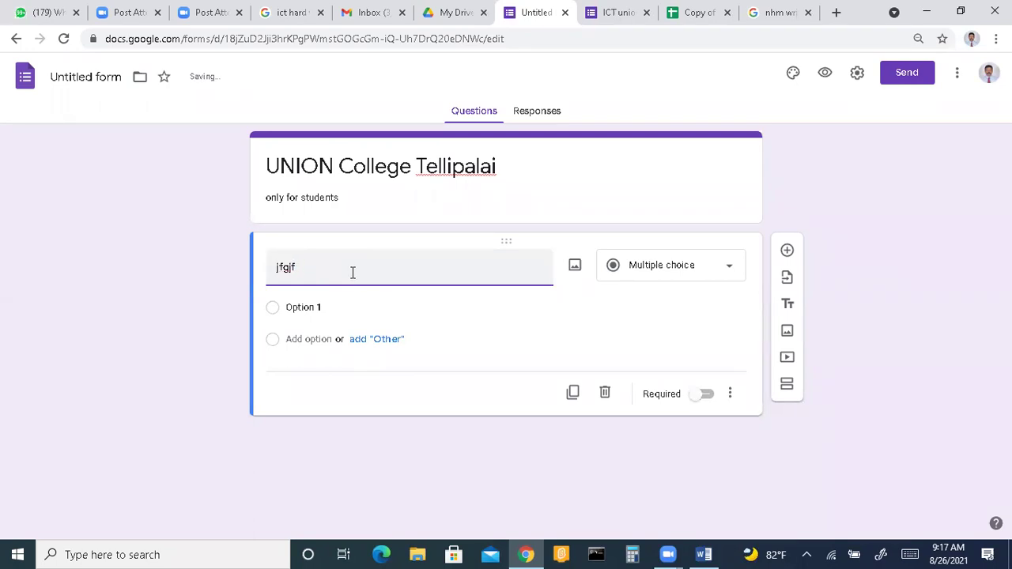
key(BackSpace)
key(BackSpace)
key(BackSpace)
Try sample Tamil text as the first question's title and clear it again.
text(அகடமக)
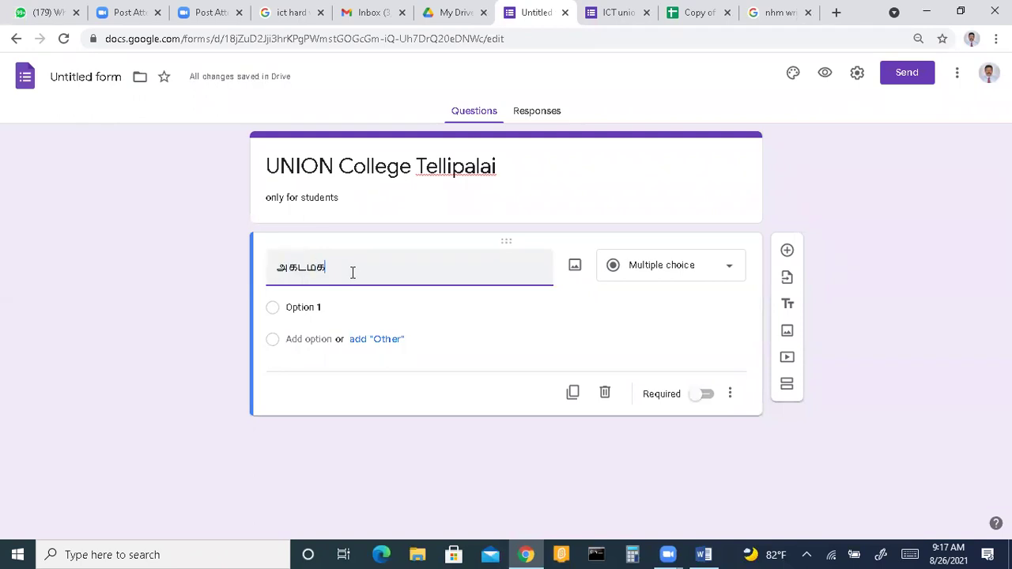
text(பட ஞகடஅபடமபஅகடம)
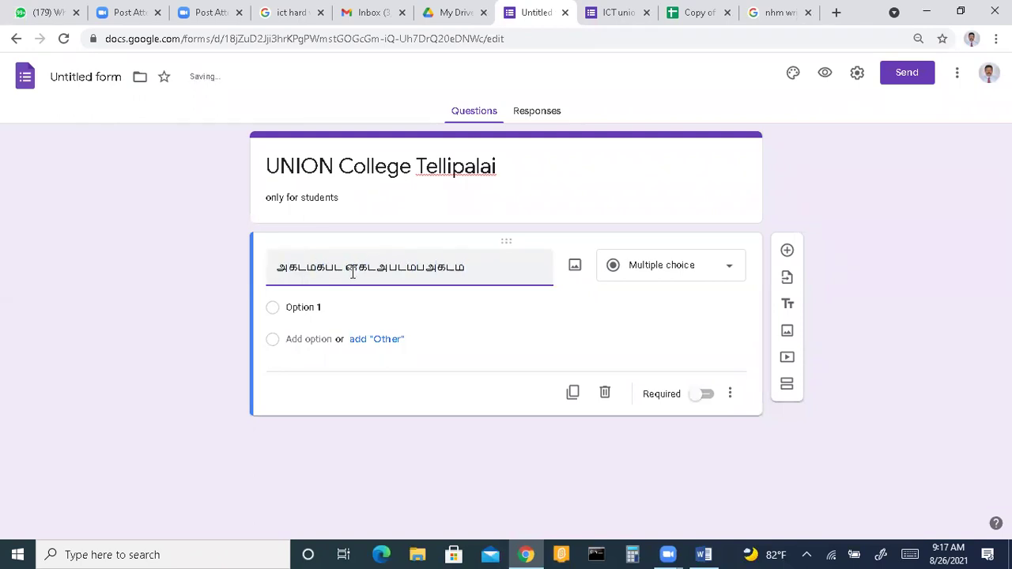
key(BackSpace)
key(BackSpace)
key(BackSpace)
key(BackSpace)
key(BackSpace)
key(BackSpace)
key(BackSpace)
key(BackSpace)
key(BackSpace)
key(BackSpace)
key(BackSpace)
key(BackSpace)
key(BackSpace)
key(BackSpace)
key(BackSpace)
key(BackSpace)
key(BackSpace)
key(BackSpace)
key(BackSpace)
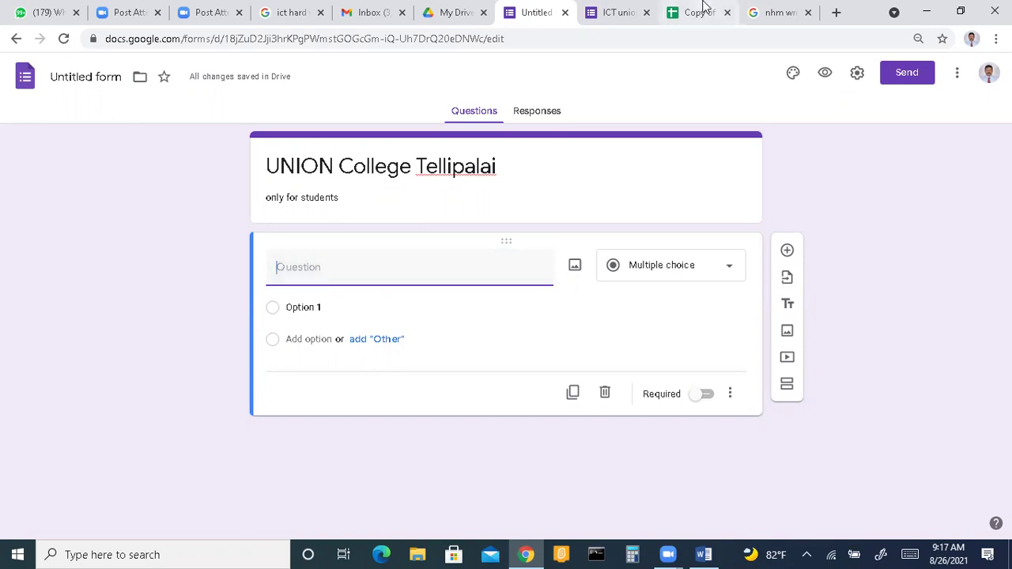
Open Google Docs from the Google apps offered in Drive and create a blank document.
click(836, 12)
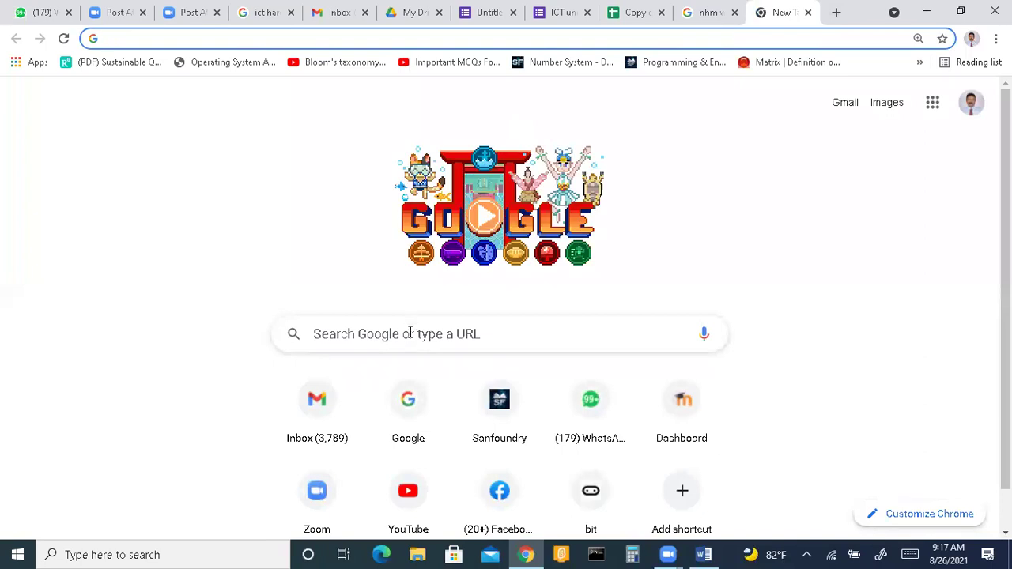
click(808, 12)
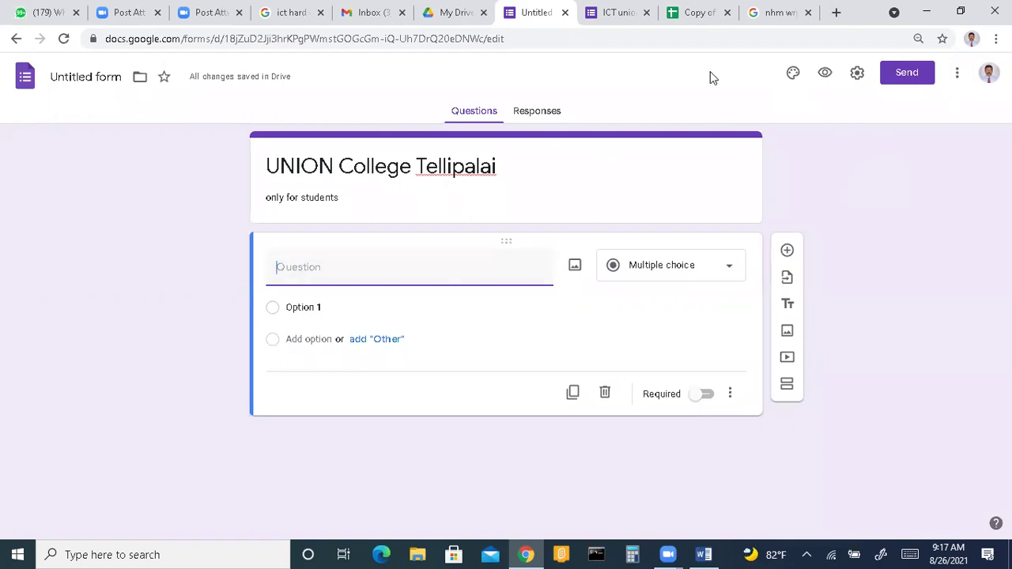
click(439, 16)
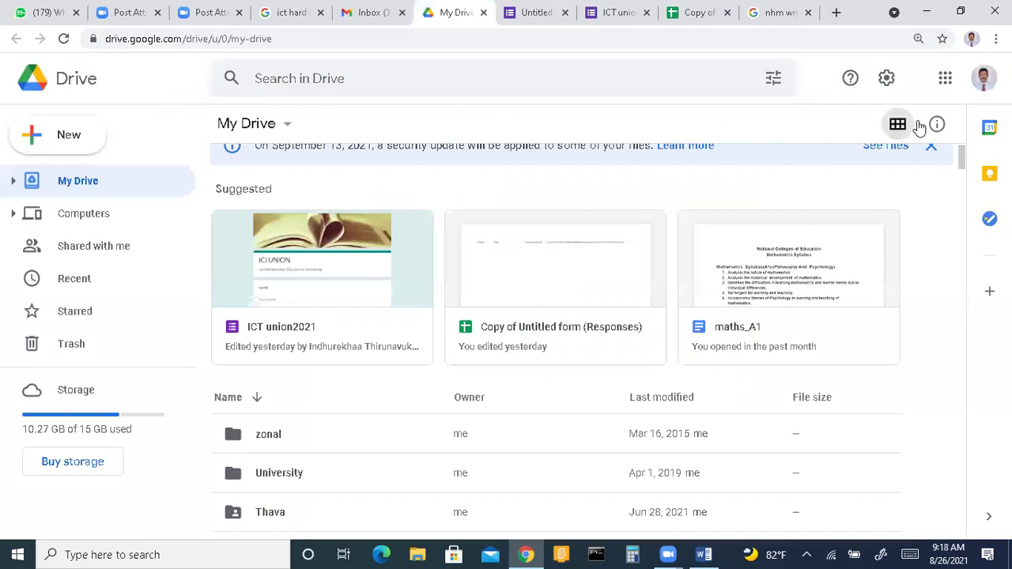
click(945, 79)
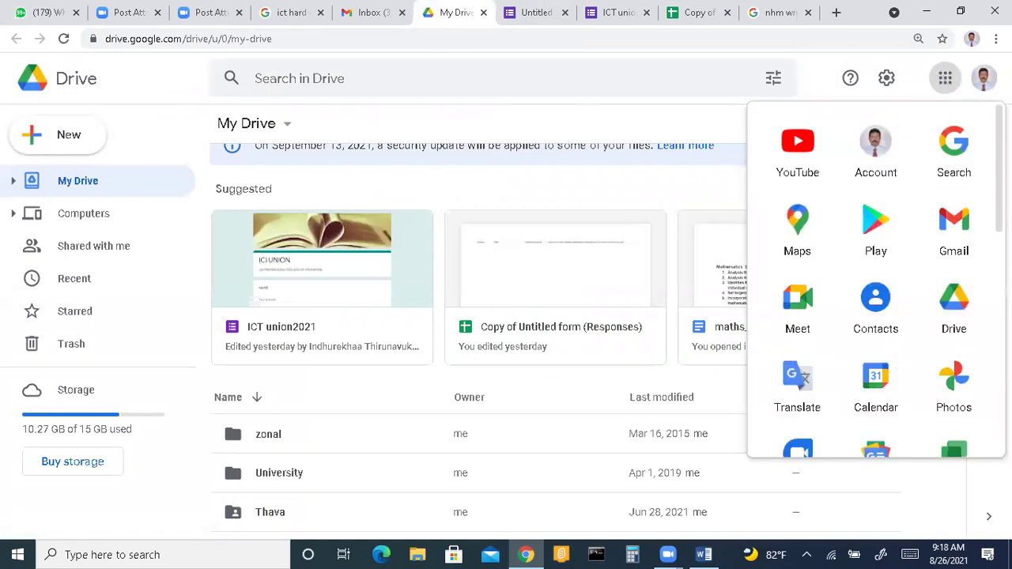
scroll(876, 281, down, 3)
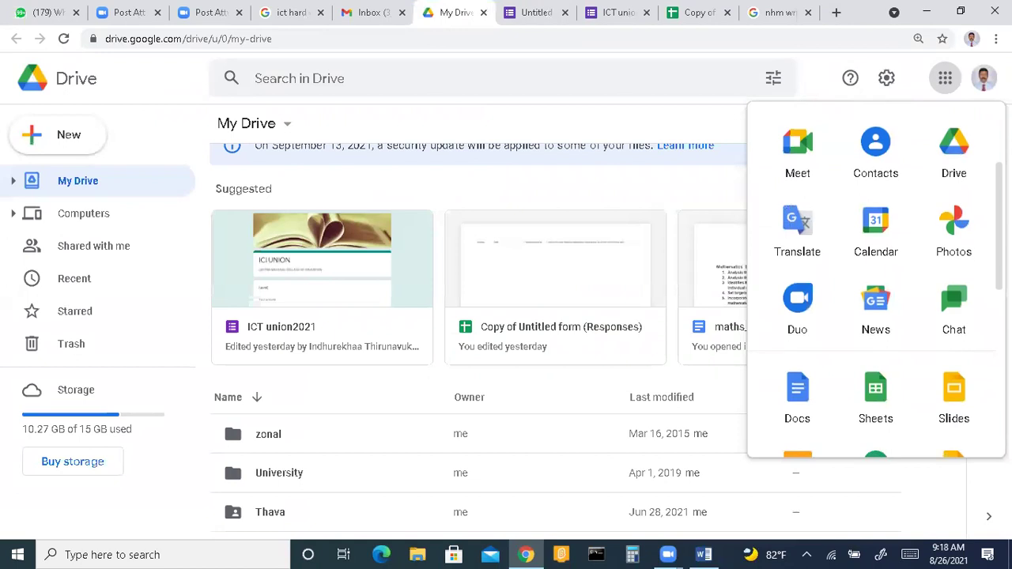
click(818, 376)
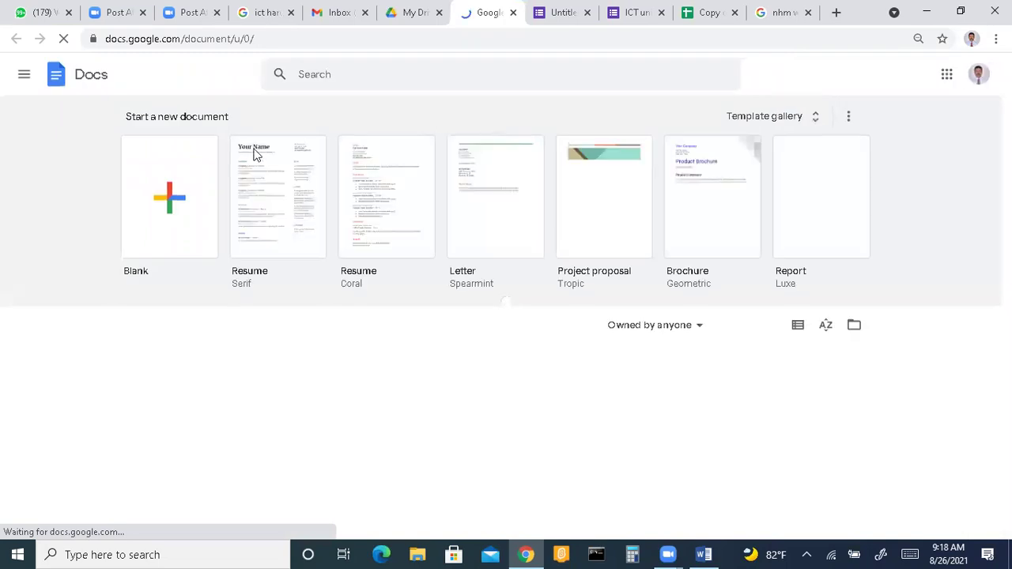
click(209, 180)
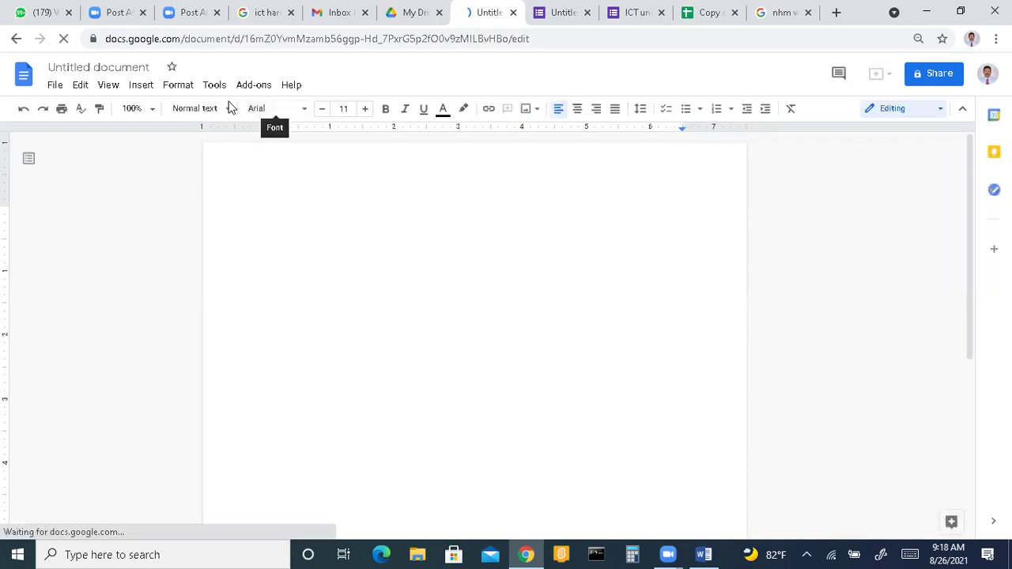
Dictate a test phrase into the document with voice typing in English (US), delete its beginning and stop dictating.
click(211, 86)
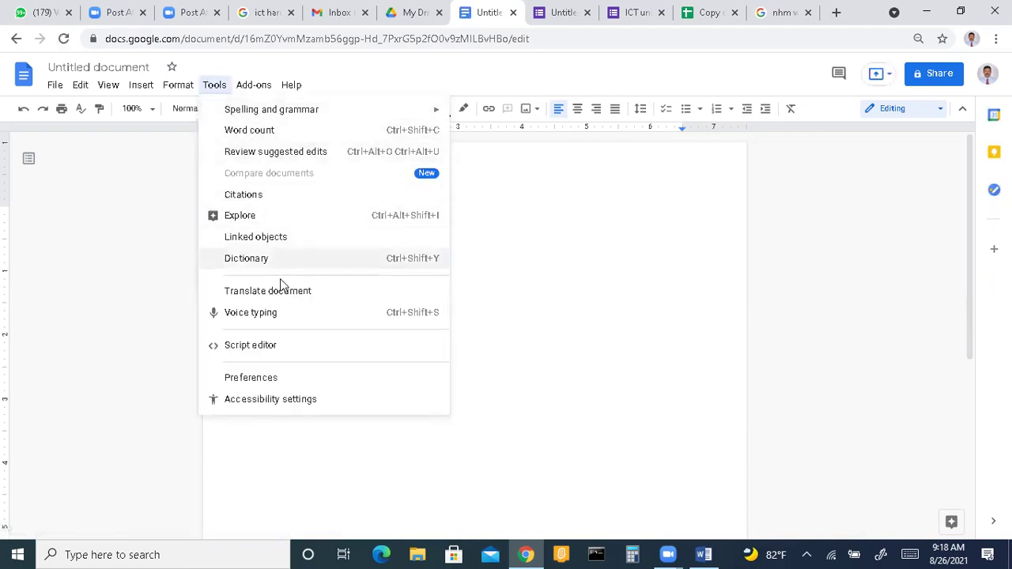
click(280, 313)
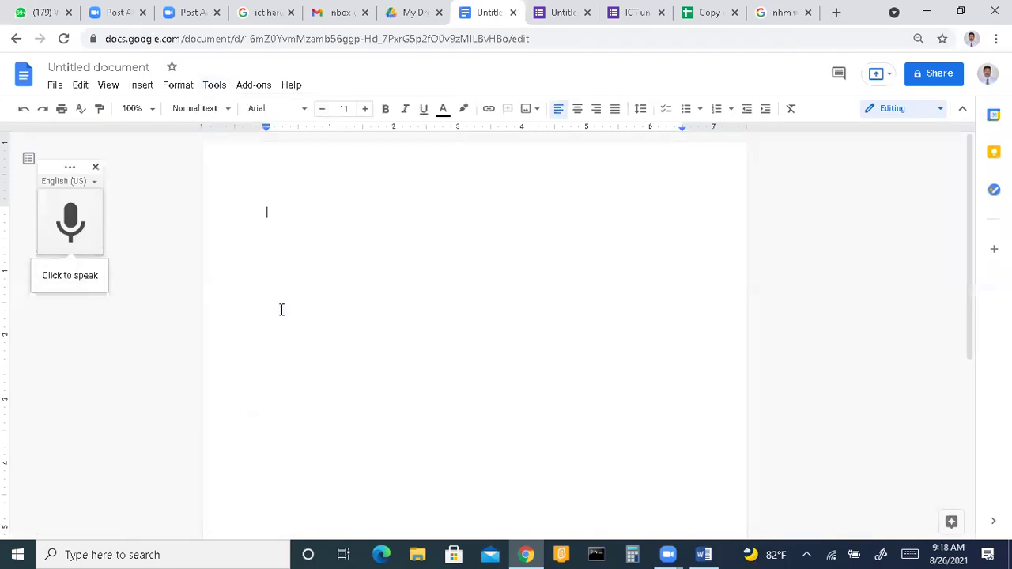
click(79, 228)
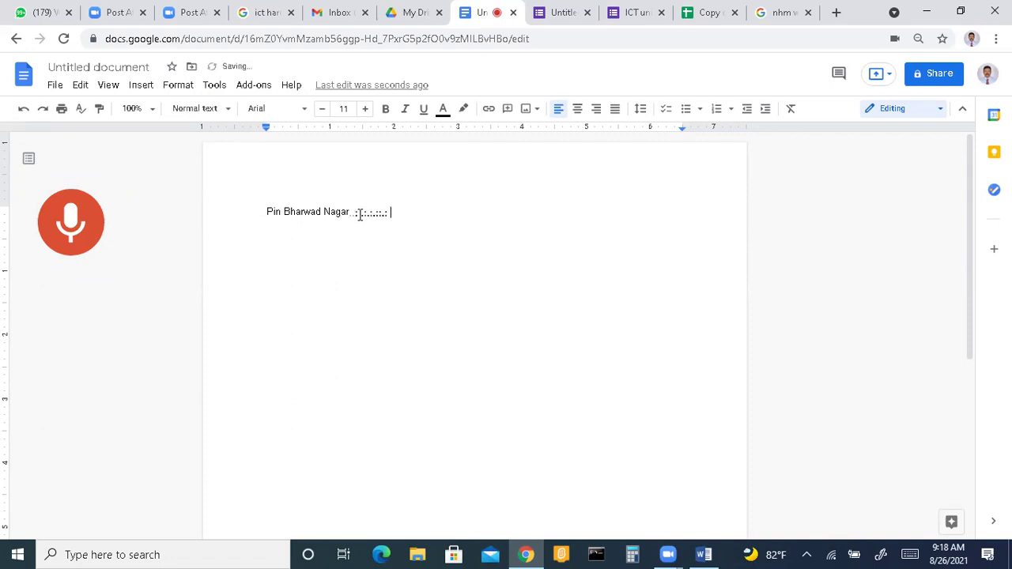
drag(358, 213, 252, 216)
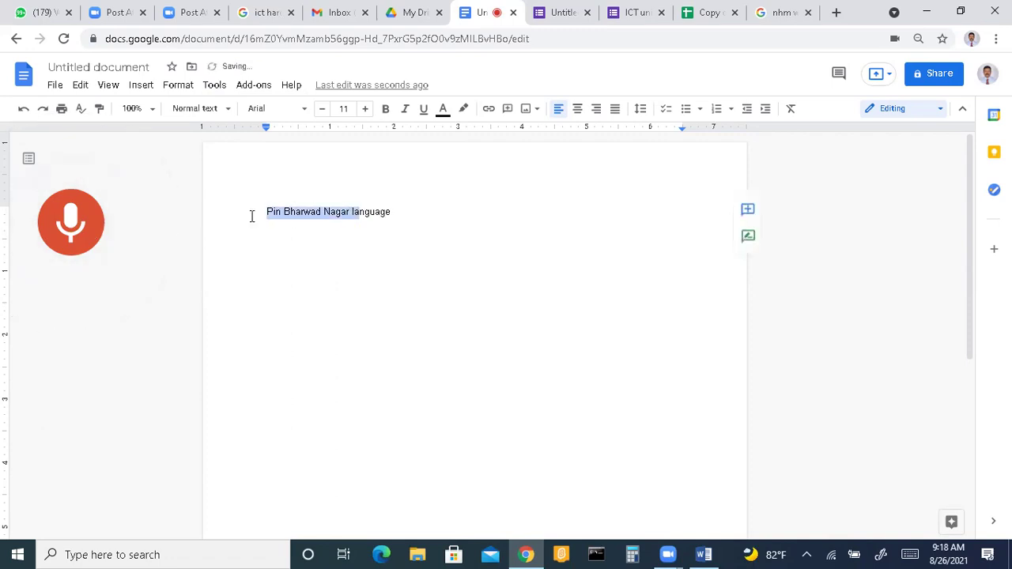
click(61, 248)
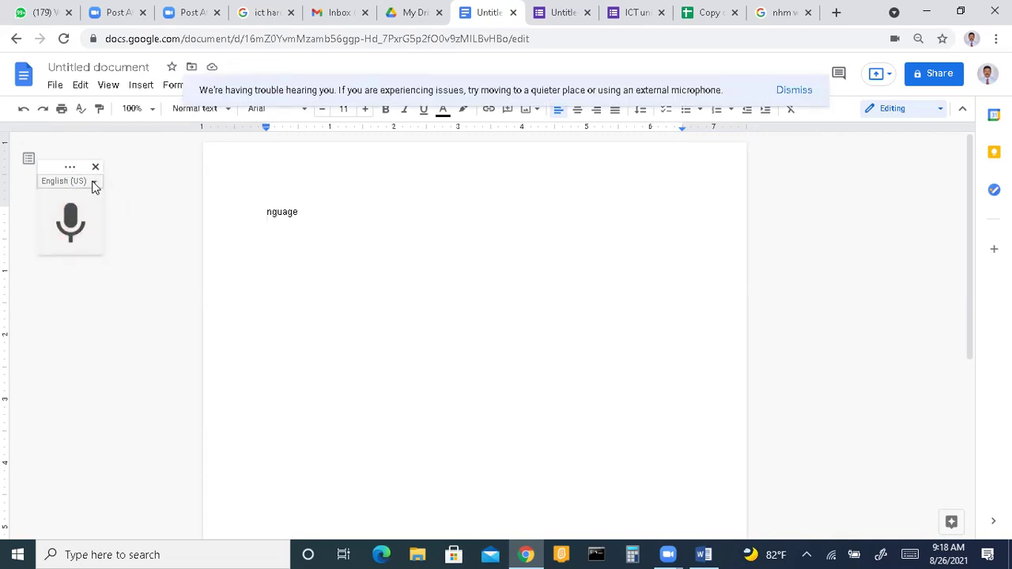
Set the voice typing language to Tamil (Sri Lanka), தமிழ் (இலங்கை).
click(94, 186)
click(94, 186)
click(94, 186)
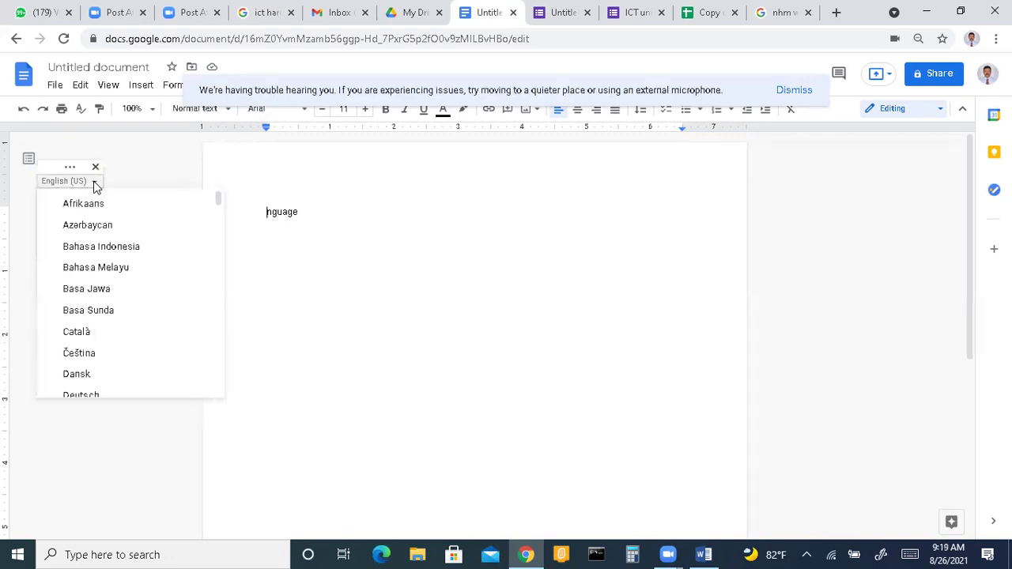
drag(219, 203, 223, 369)
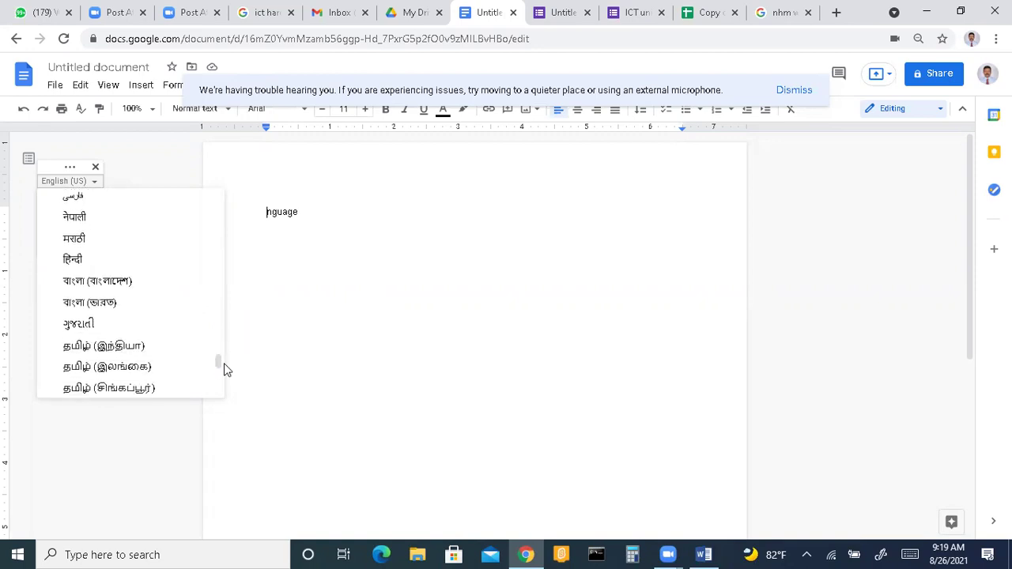
click(148, 370)
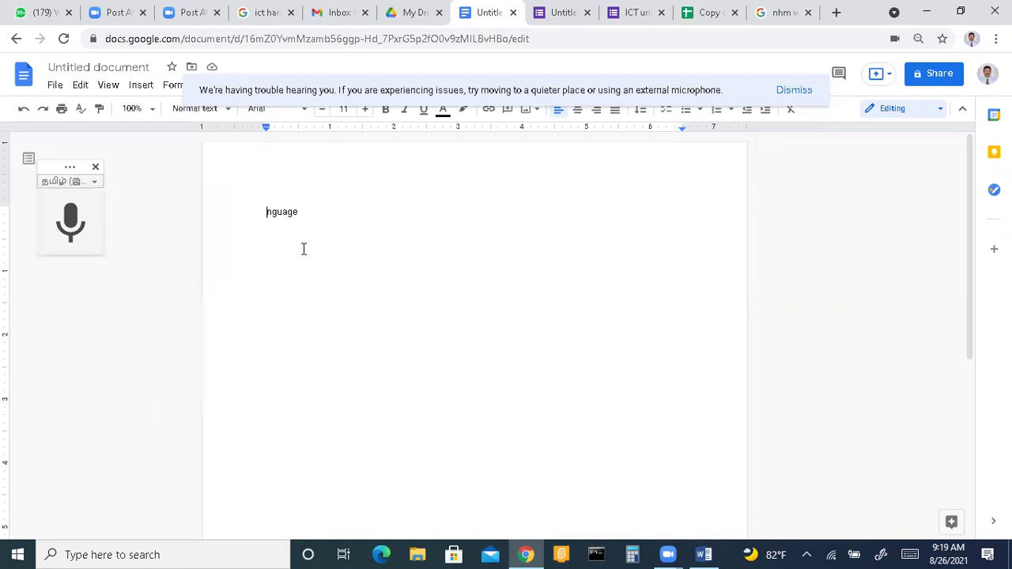
Delete the leftover text "nguage" and dictate a paragraph in Tamil, replacing the start of its first word by further dictation.
drag(303, 215, 235, 213)
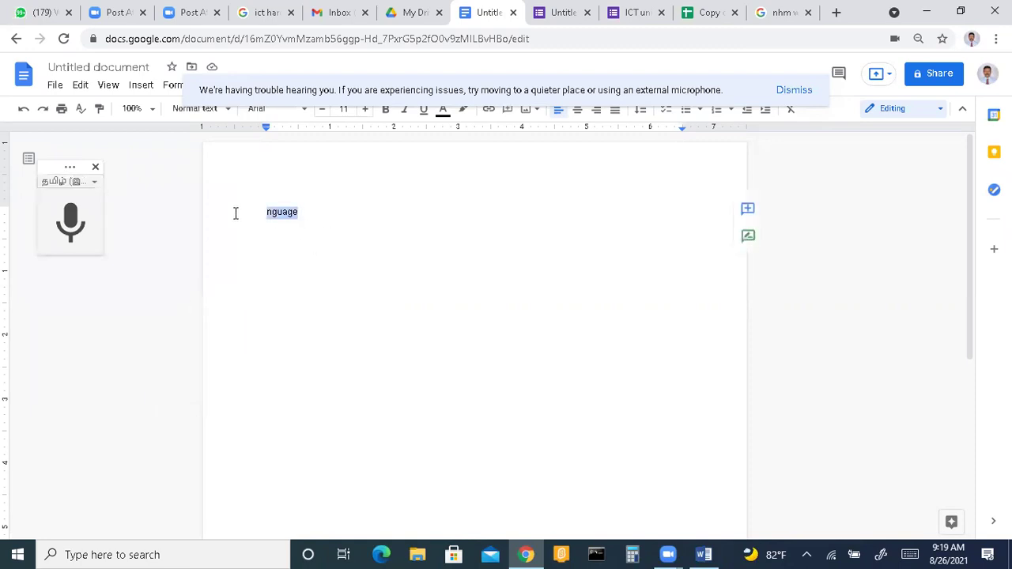
key(BackSpace)
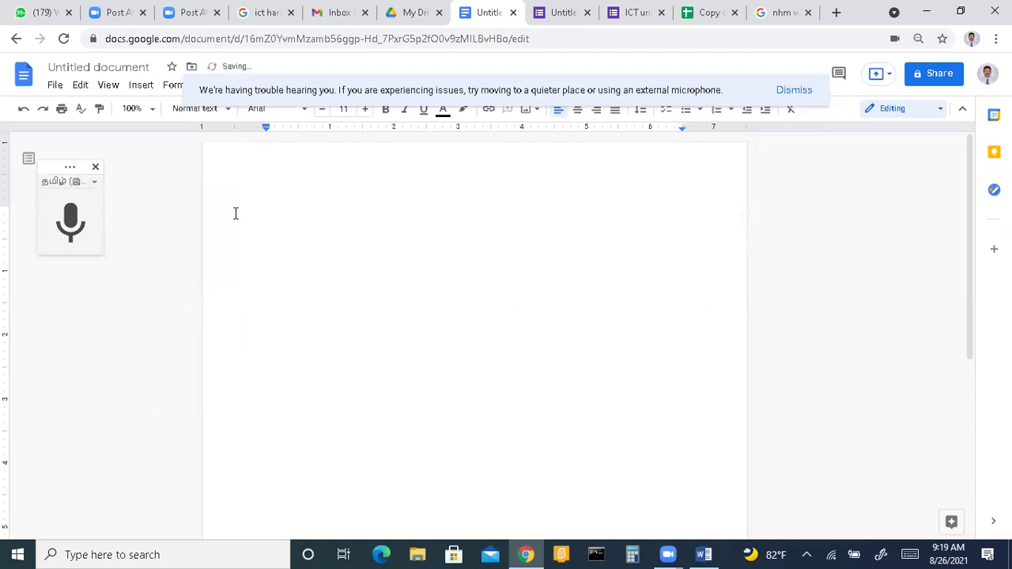
click(80, 223)
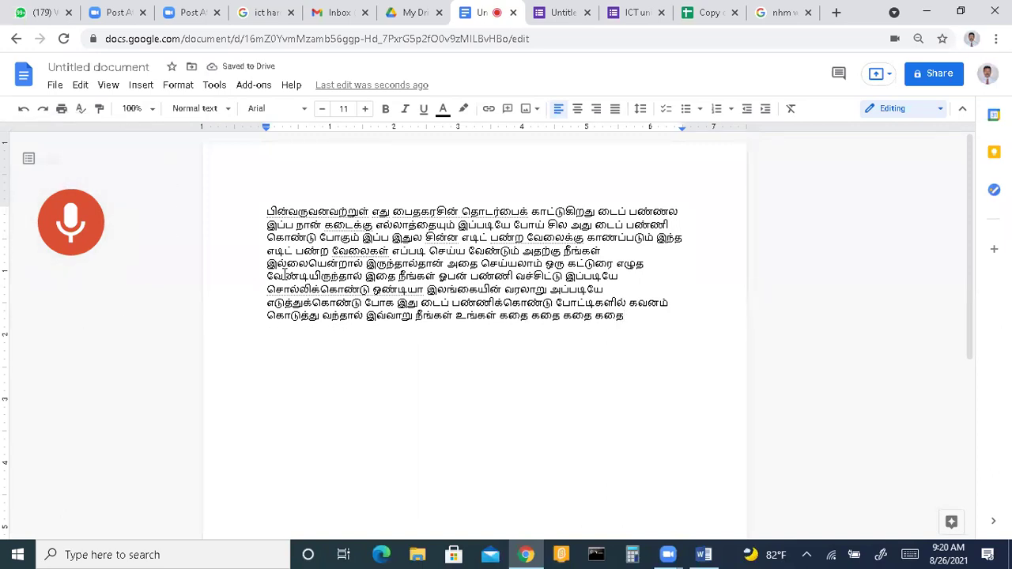
drag(267, 210, 327, 206)
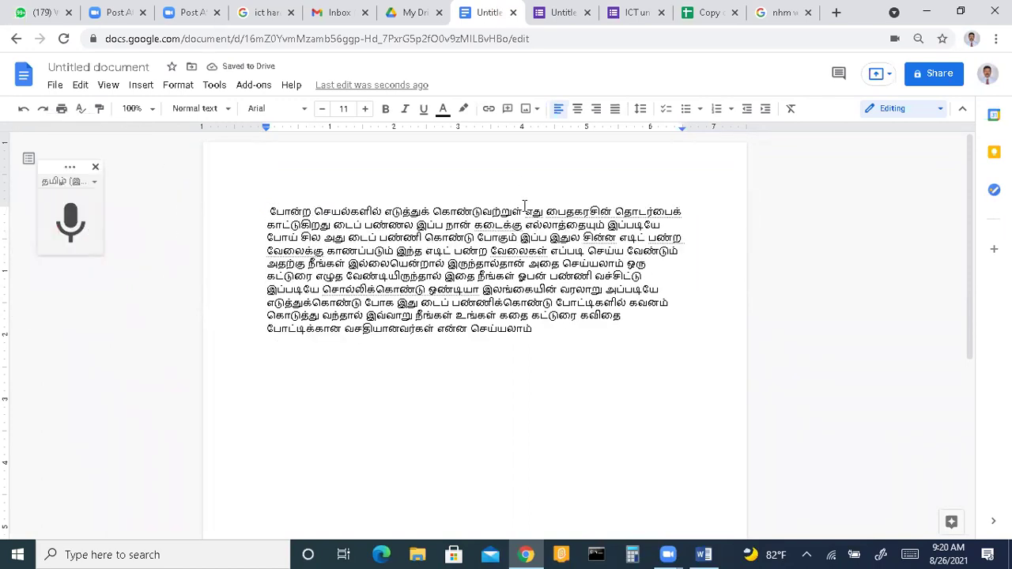
Copy the paragraph's opening phrase into the form's first question title as "1. போன்ற செயல்களில் எடுத்துக் கொண்டுவற்றுள்".
drag(522, 210, 263, 218)
key(ctrl+c)
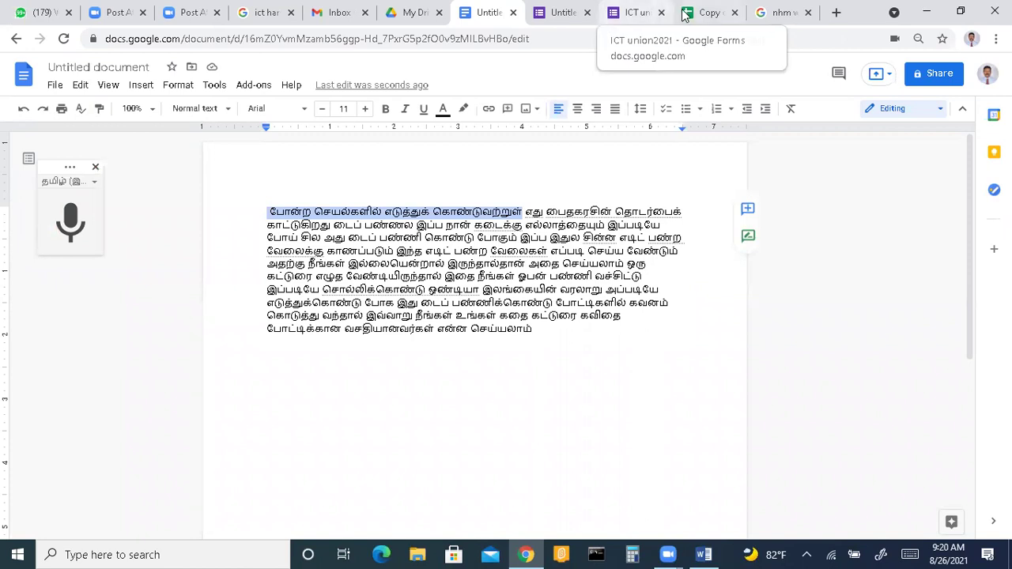
click(551, 19)
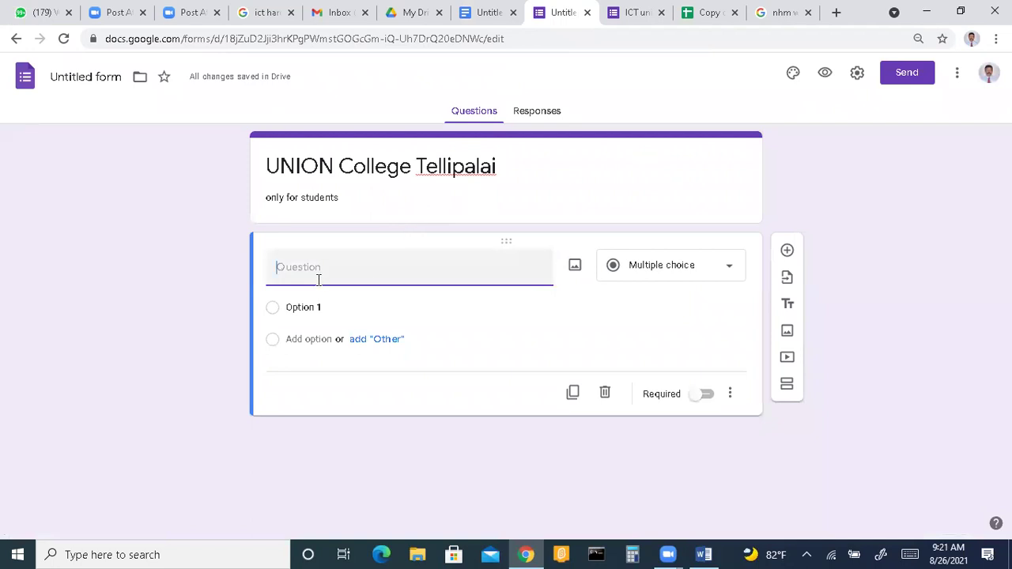
text(1.)
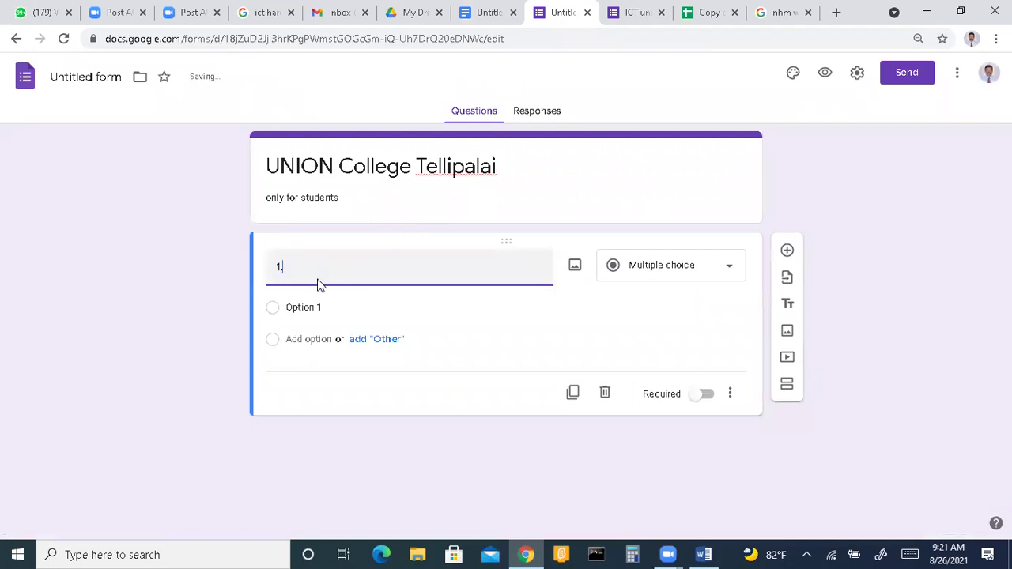
key(ctrl+v)
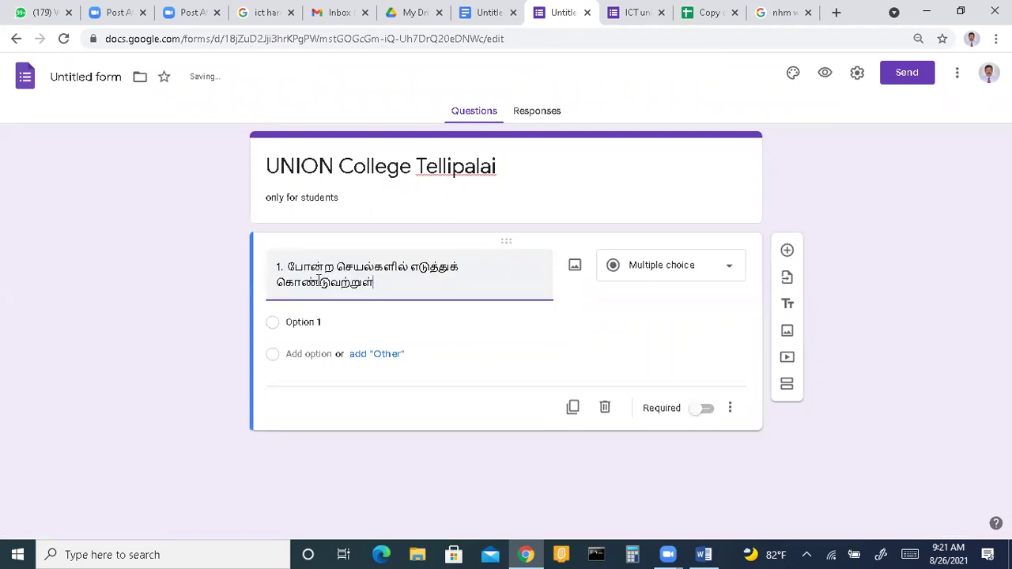
Replace the first option of question 1 with "பண்ணி கொண்டு" copied from the dictated document.
click(307, 320)
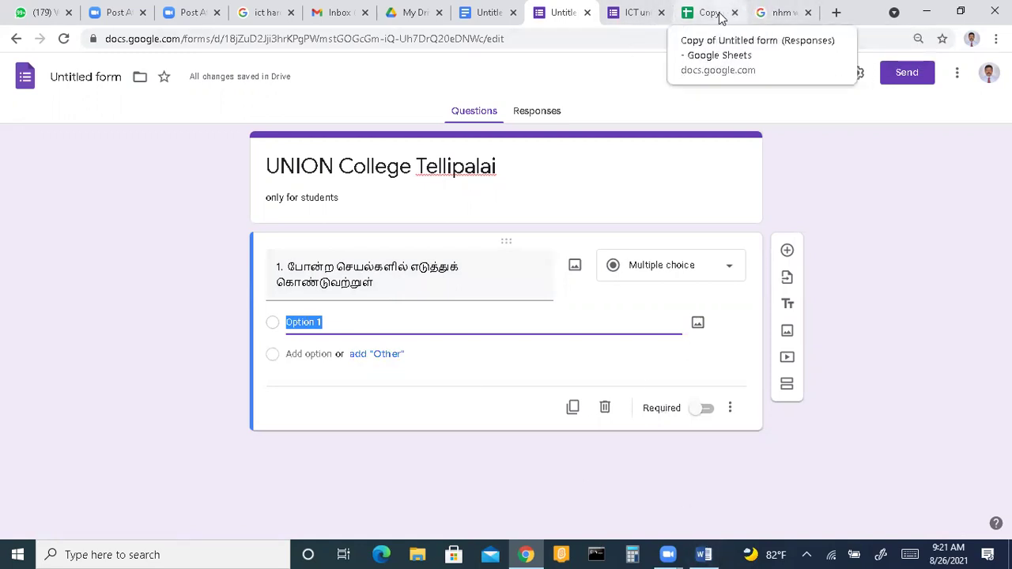
click(496, 14)
drag(380, 239, 473, 238)
key(ctrl+c)
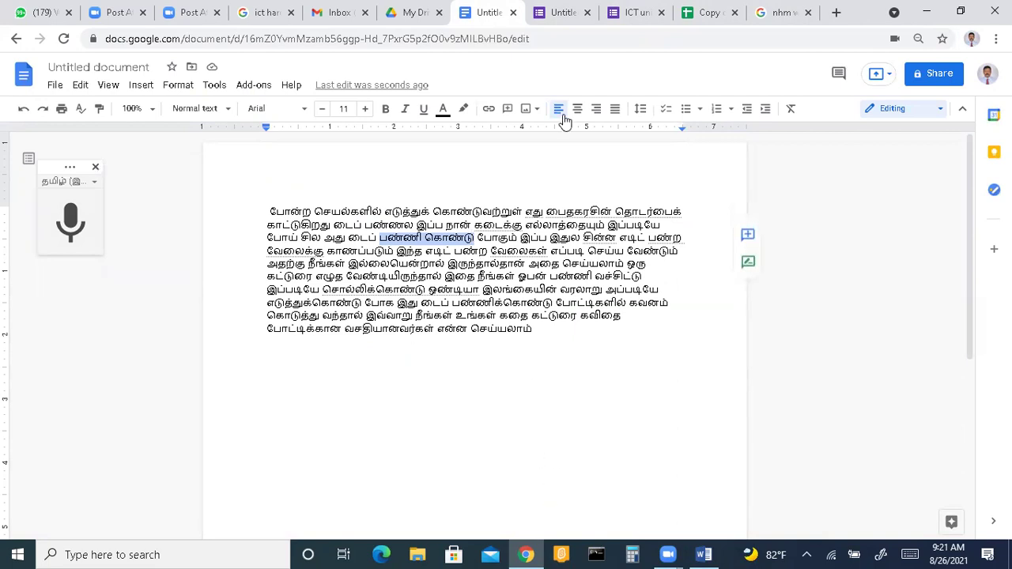
click(564, 13)
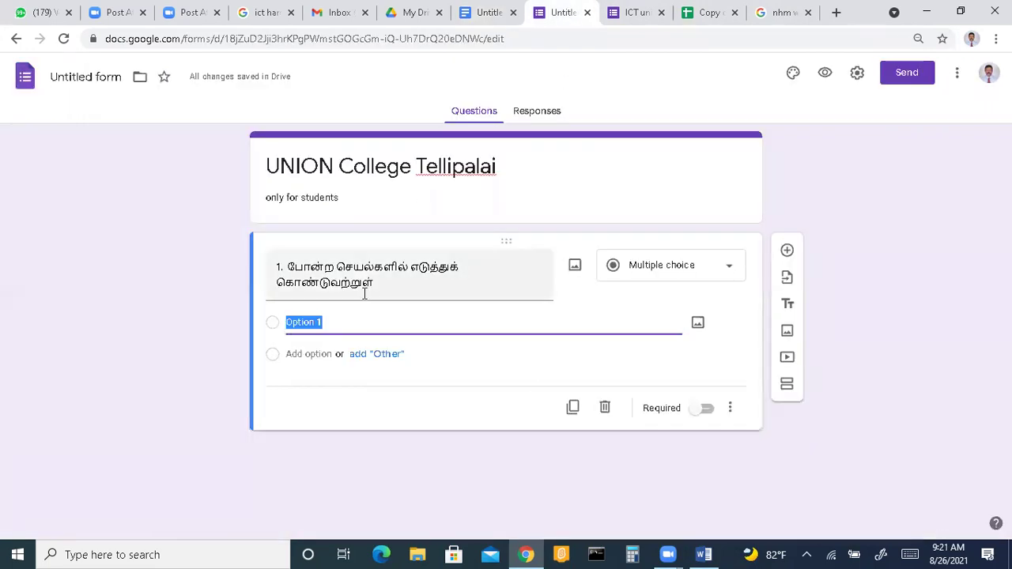
key(ctrl+v)
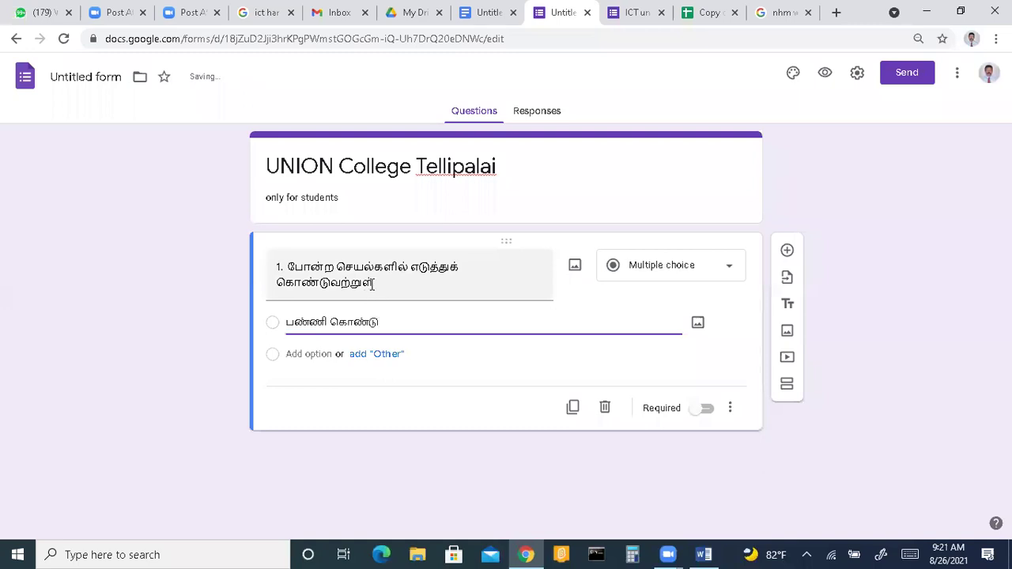
Add an "Other" choice to question 1 and try to replace its label with "போகும் இப்ப" from the document.
click(333, 358)
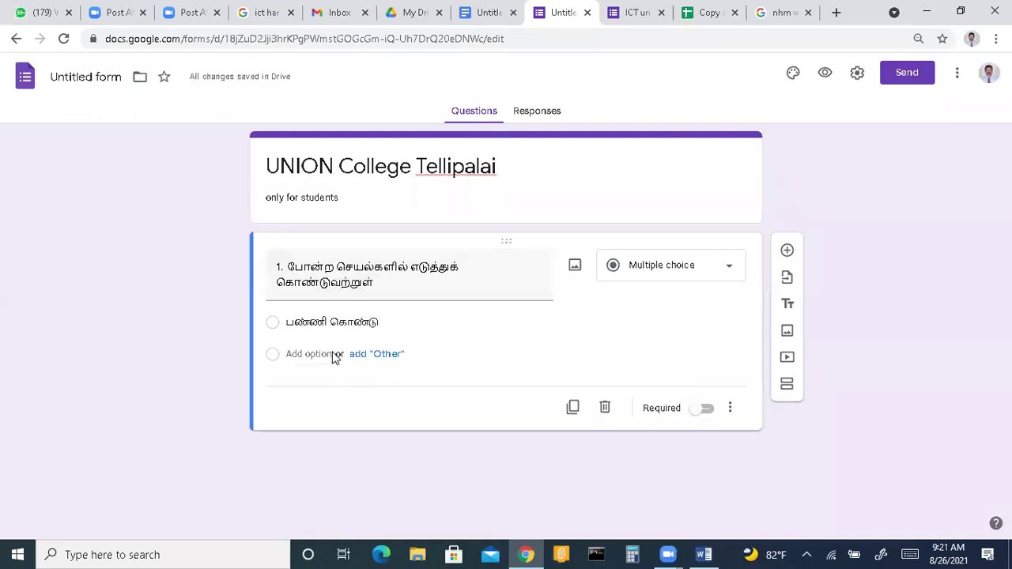
click(390, 357)
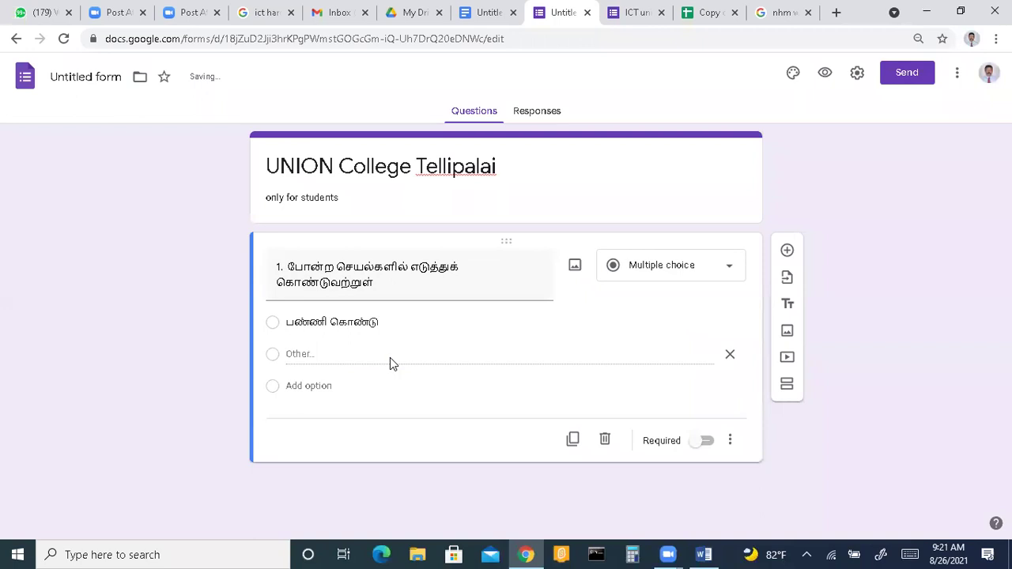
double_click(305, 356)
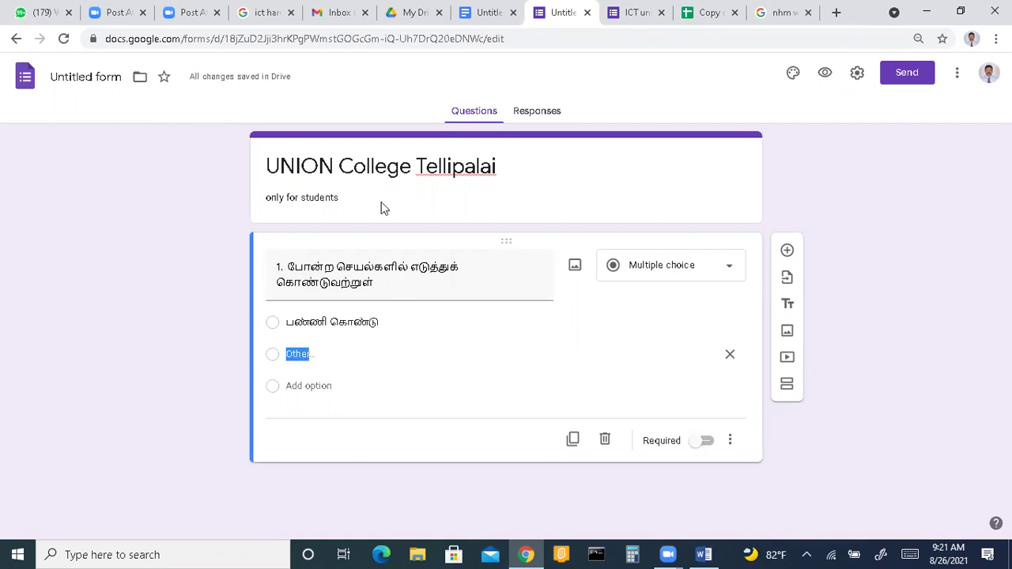
click(504, 12)
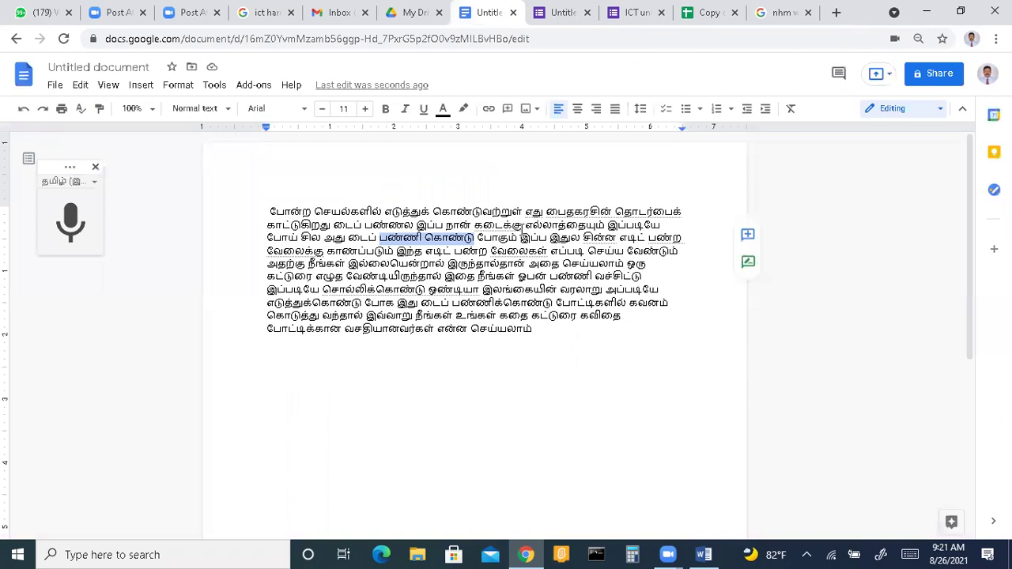
drag(479, 242, 549, 243)
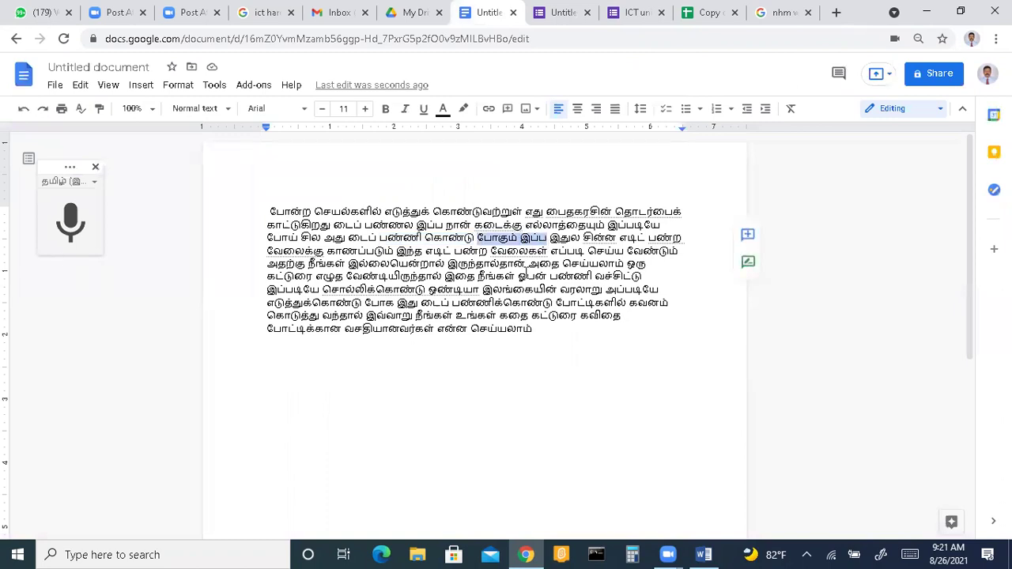
click(549, 16)
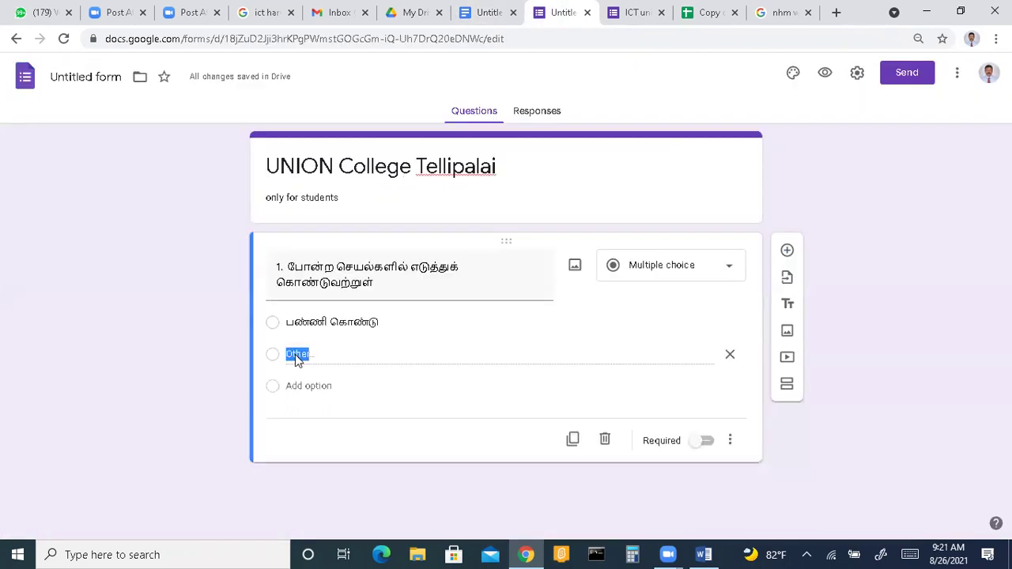
right_click(295, 354)
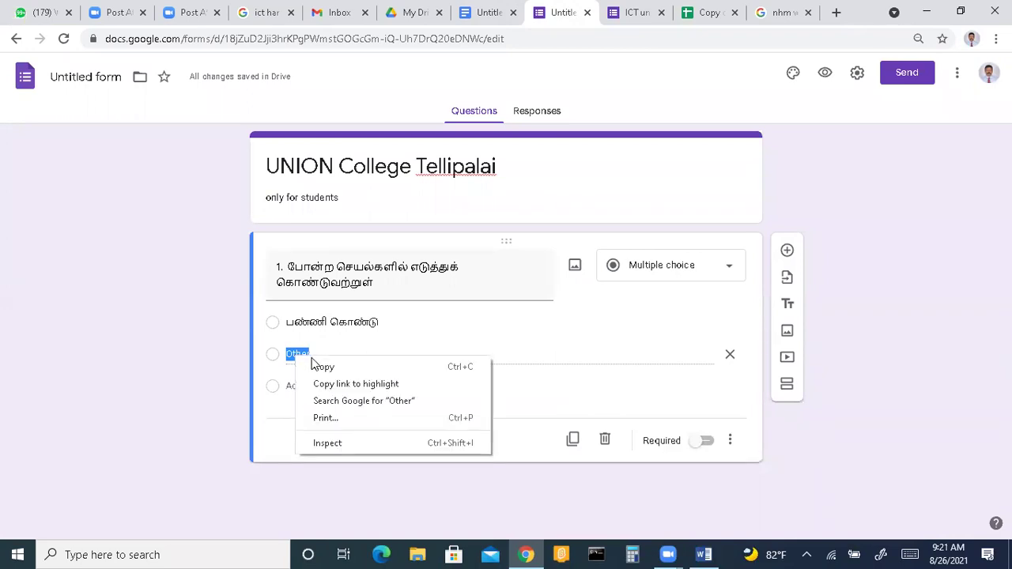
click(370, 322)
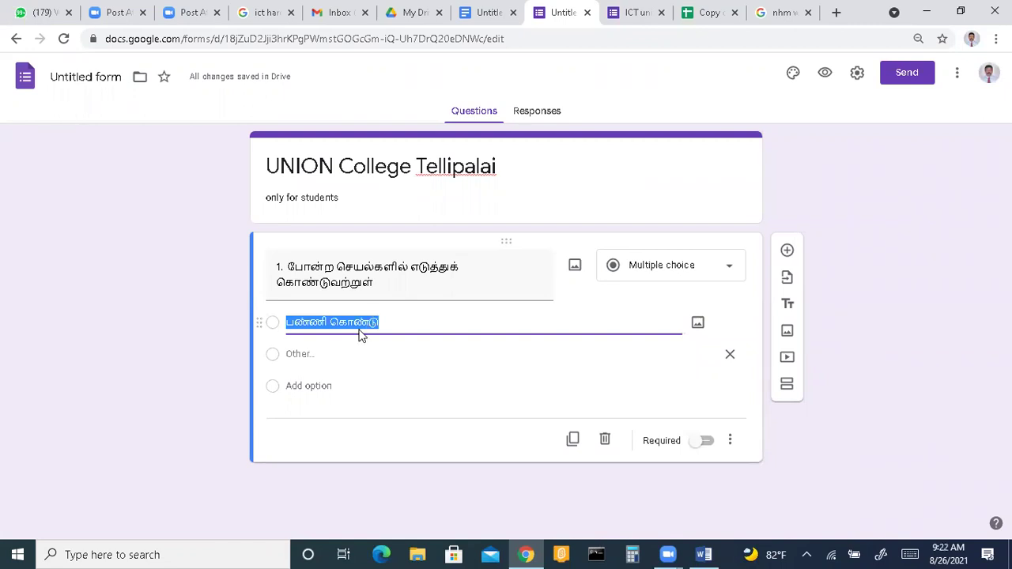
double_click(302, 356)
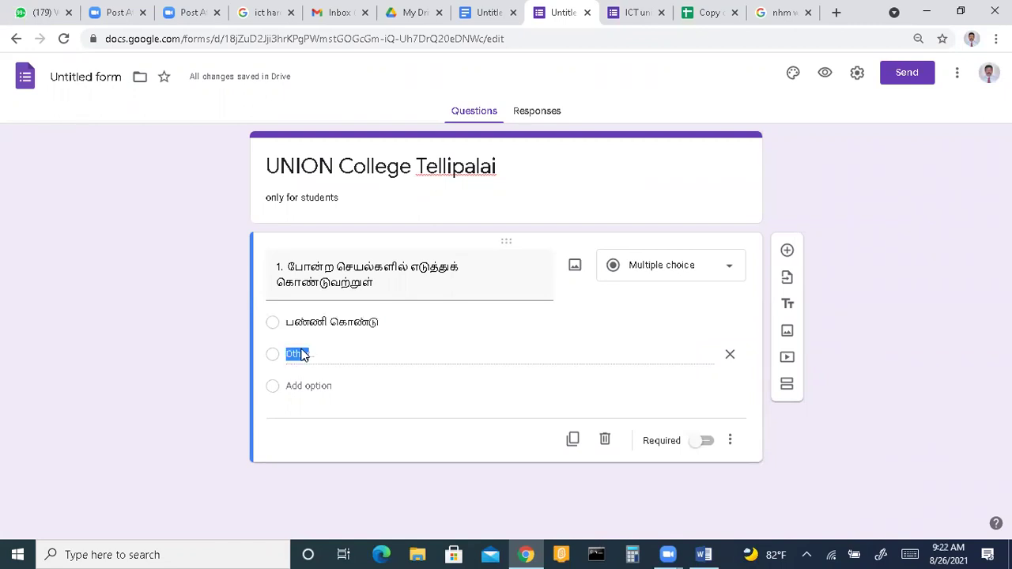
click(404, 360)
double_click(297, 357)
Add Option 2, Option 3 and Option 4 to question 1 and remove its "Other" choice.
click(309, 391)
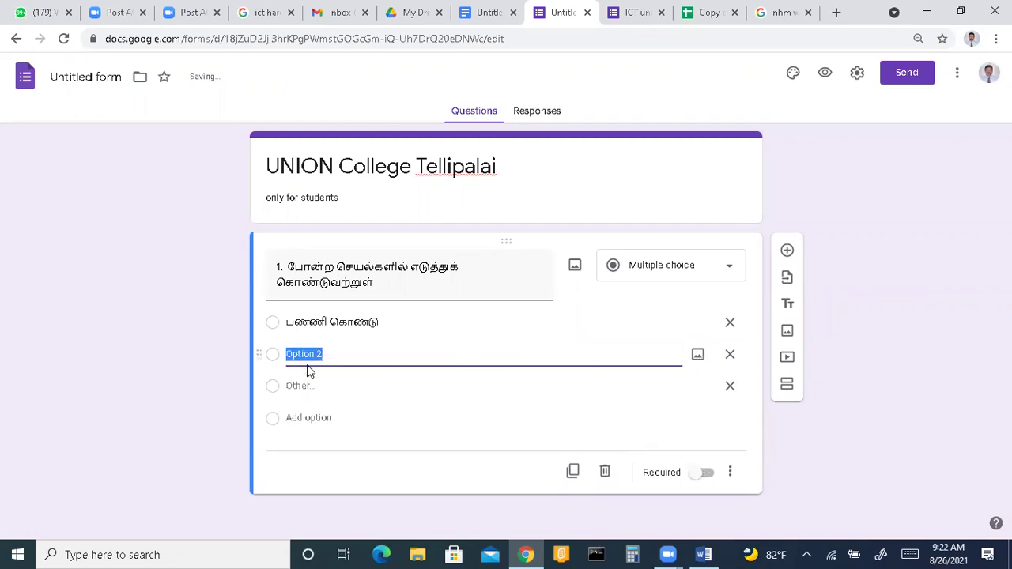
key(ctrl+v)
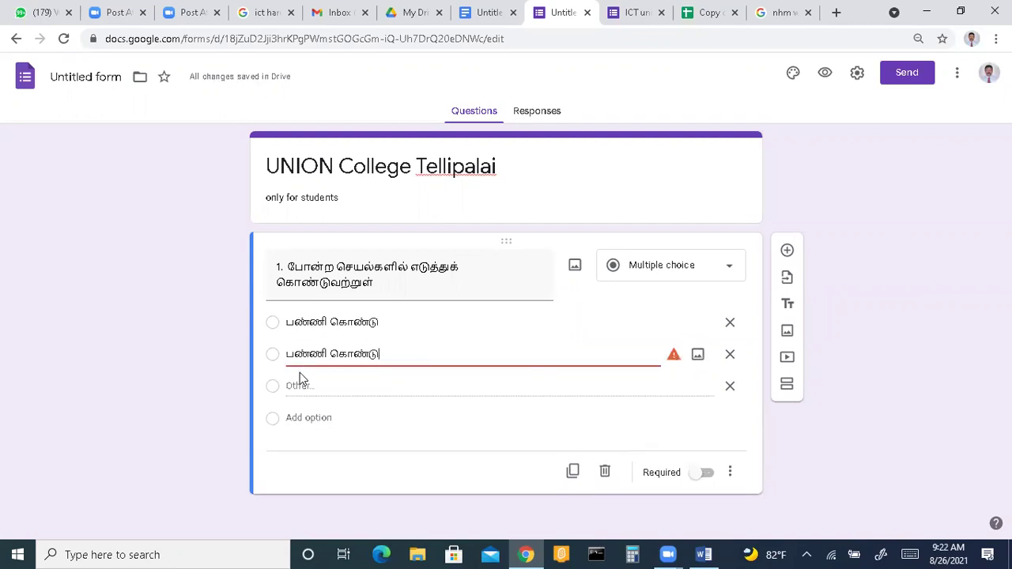
click(309, 419)
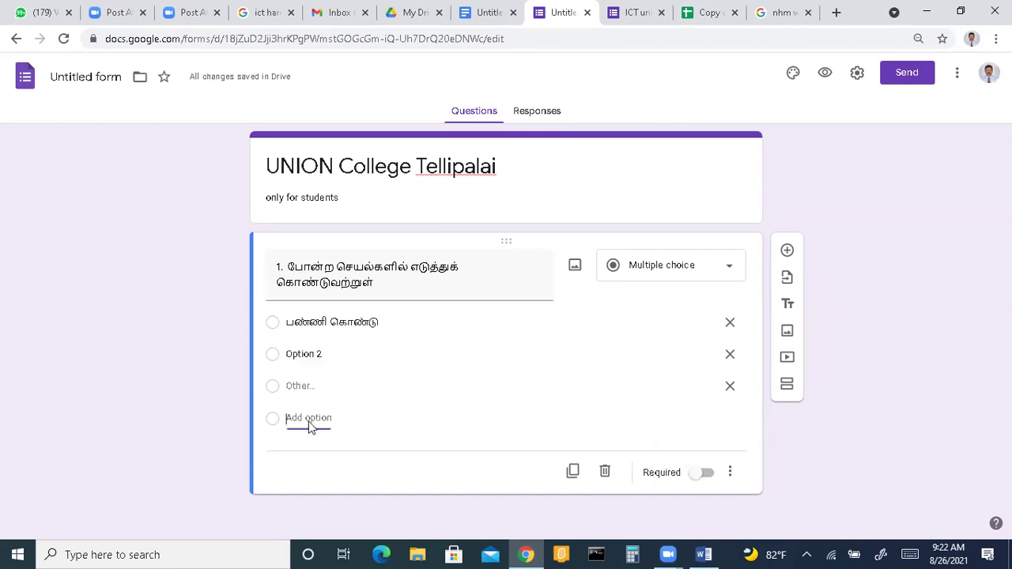
key(ctrl+v)
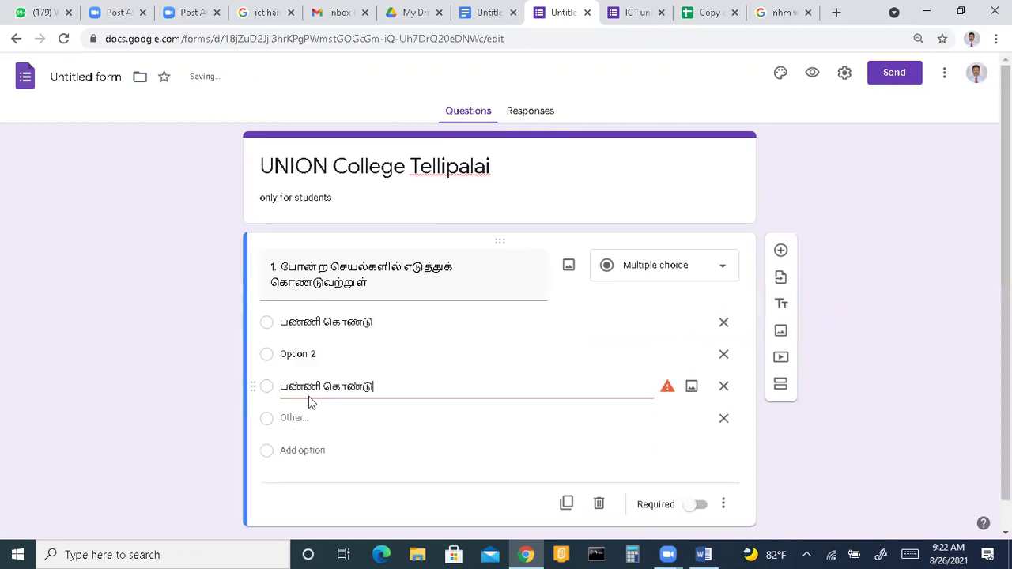
click(309, 445)
click(311, 449)
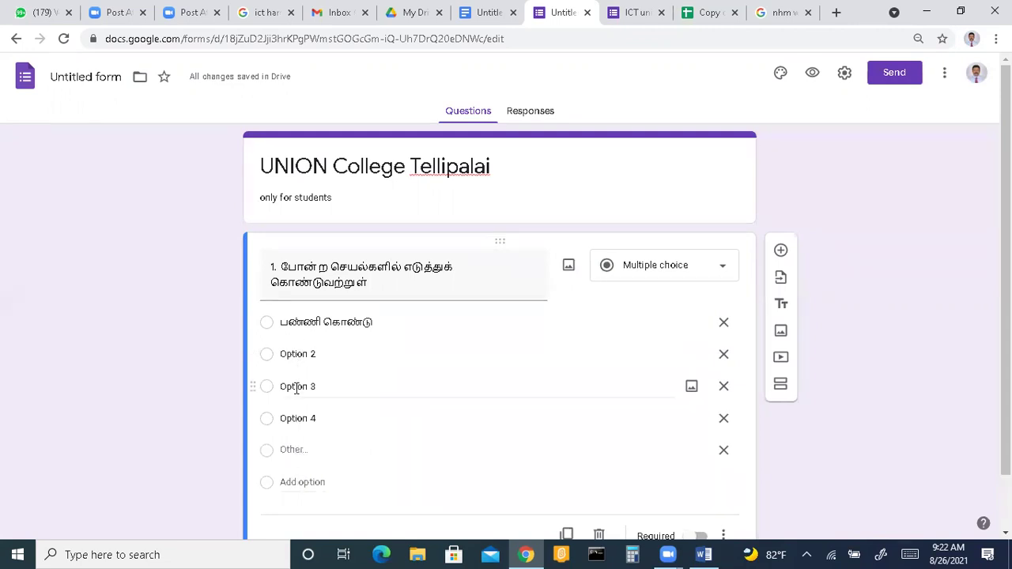
click(729, 455)
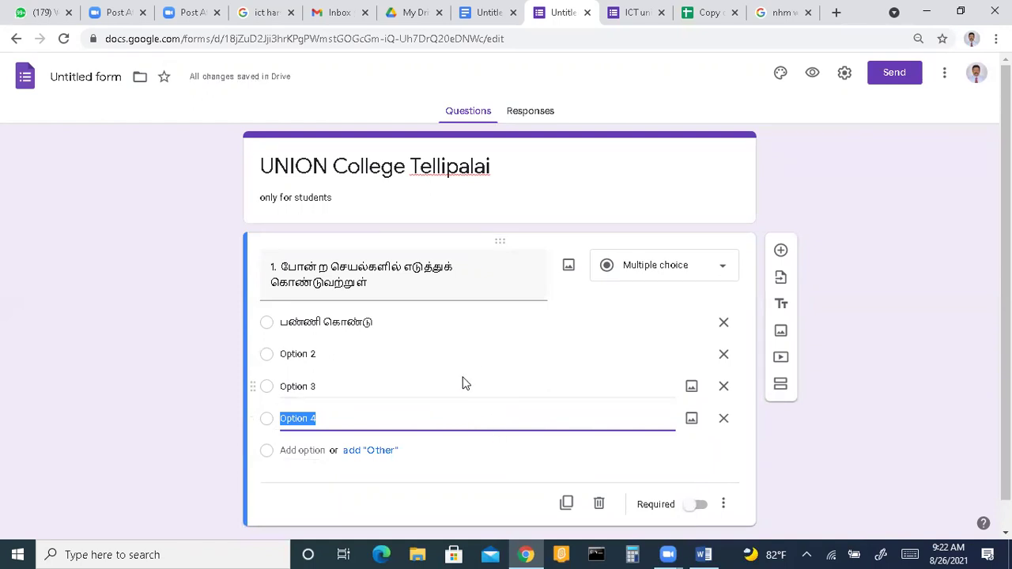
Add a new multiple-choice question below question 1 and start its title with "2.".
scroll(1004, 301, down, 1)
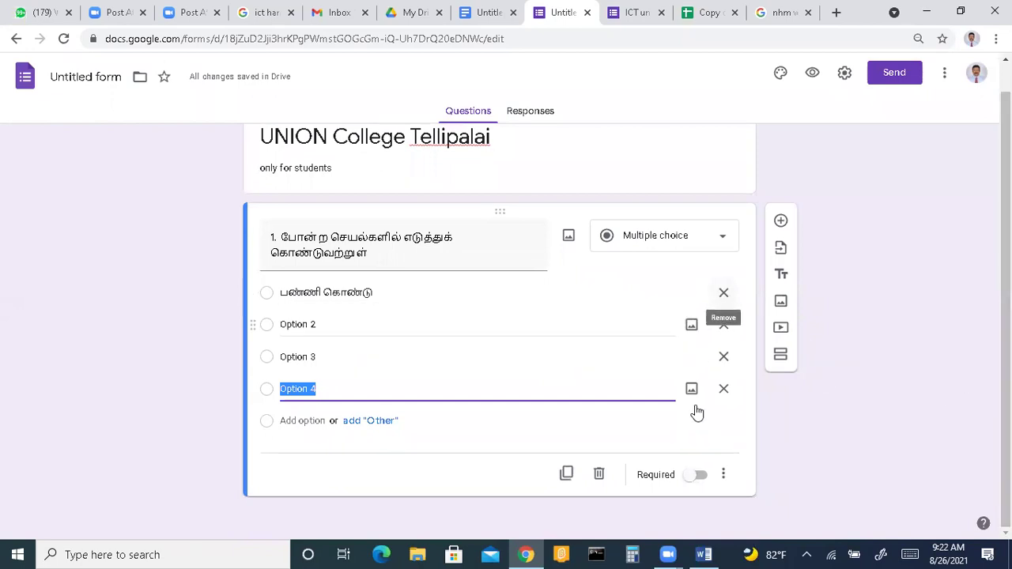
click(782, 223)
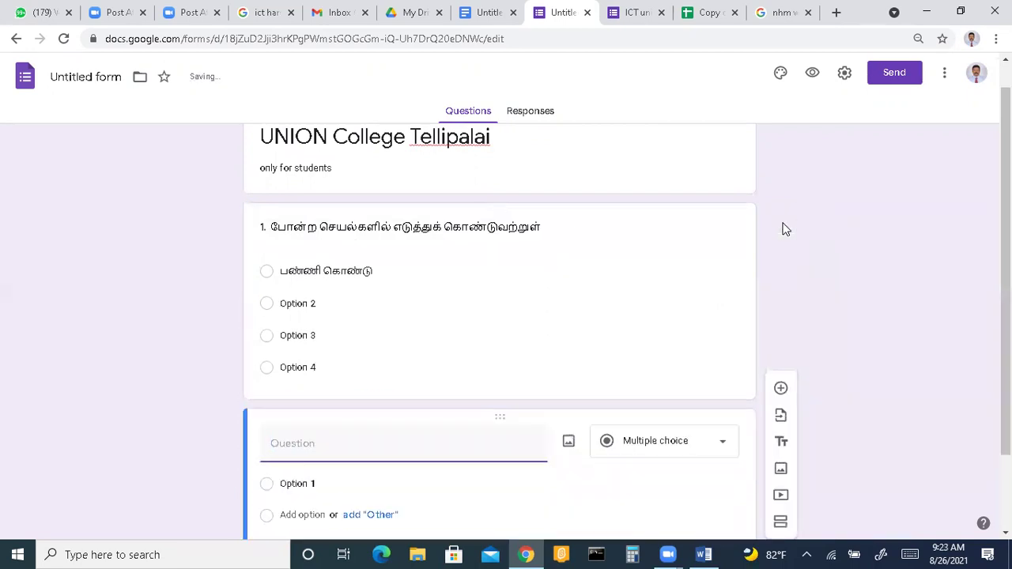
text(2.)
Insert the "குருசேத்திரம்" invitation image from the Desktop folder into question 2.
click(569, 442)
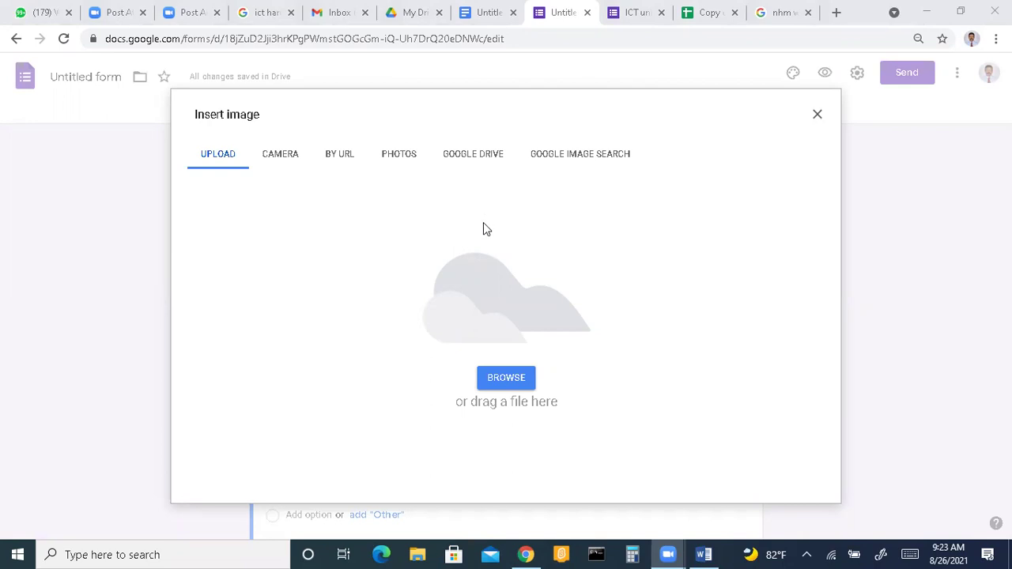
click(503, 378)
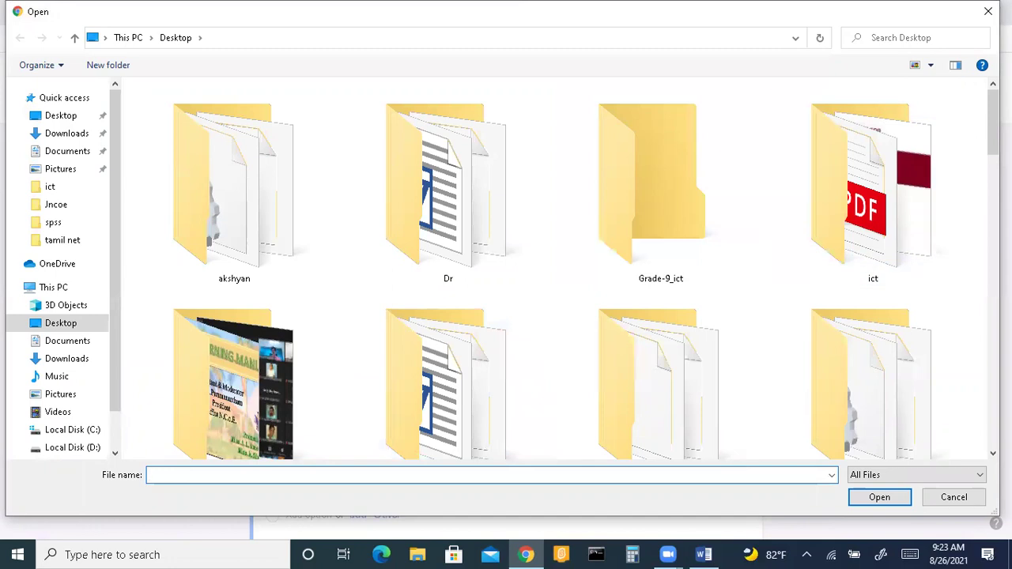
scroll(846, 102, down, 10)
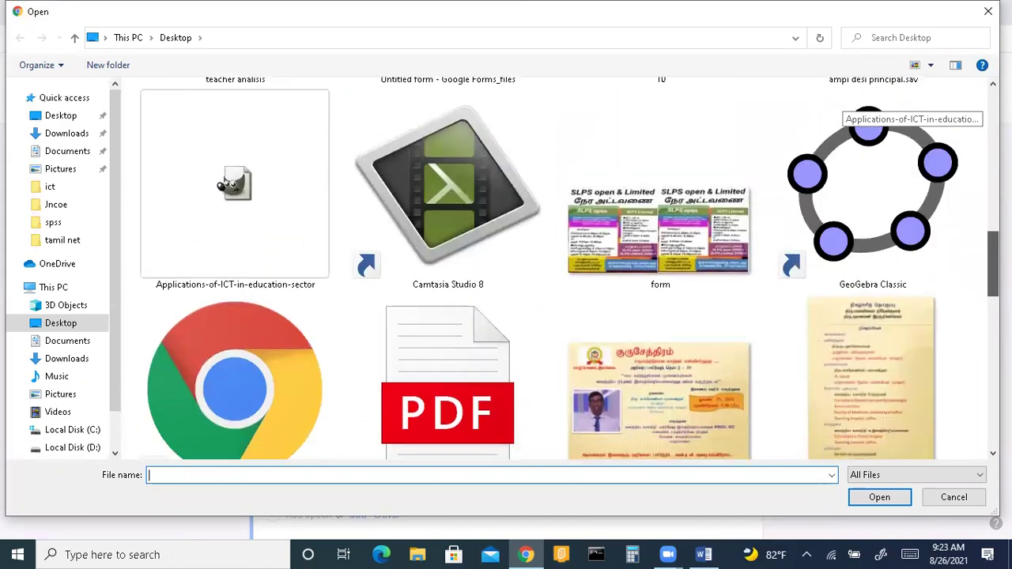
scroll(912, 275, down, 1)
click(734, 317)
click(883, 498)
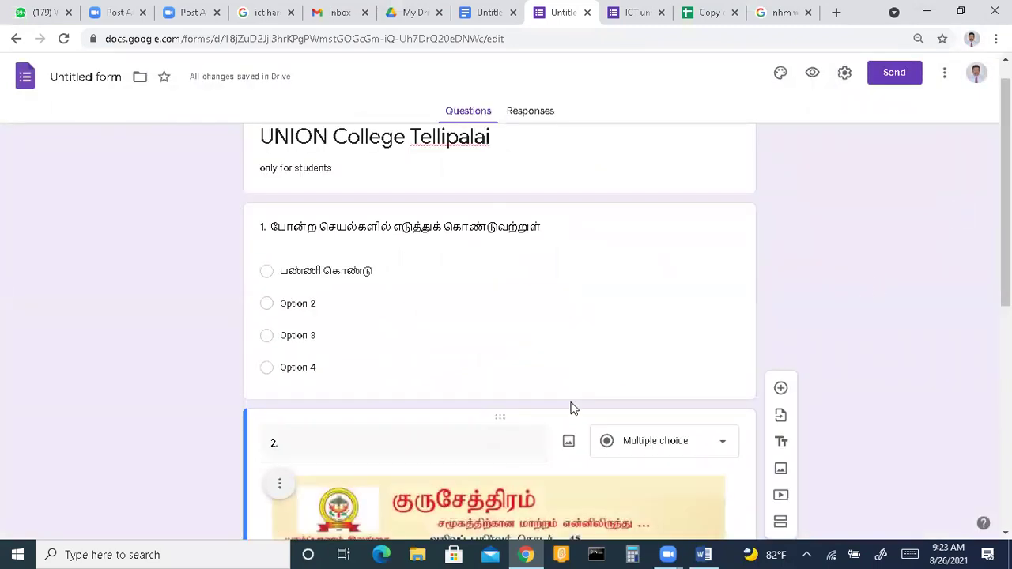
Add an "Other" choice, Option 2 and Option 3 to question 2 below its image.
drag(1006, 245, 1006, 466)
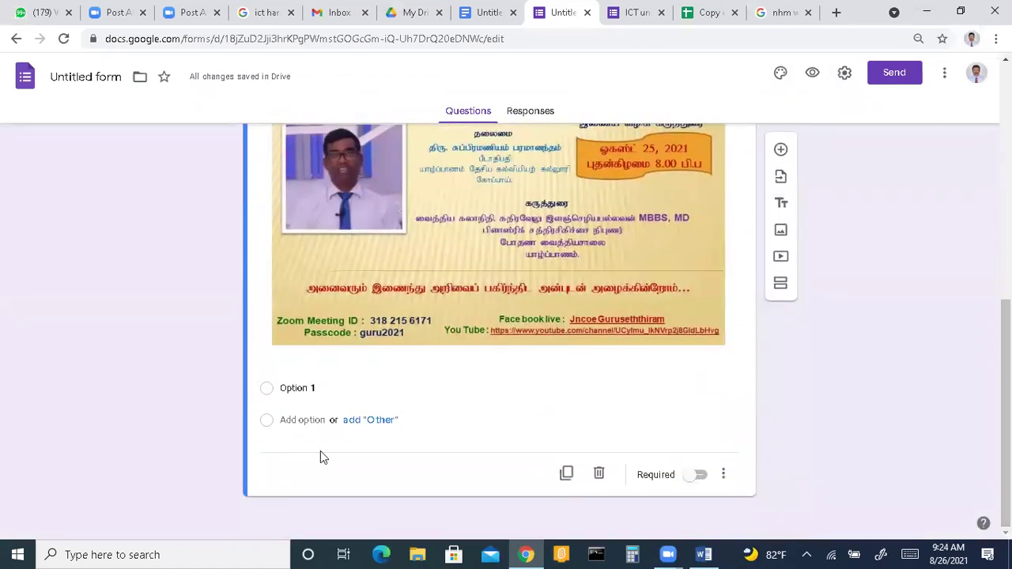
click(296, 389)
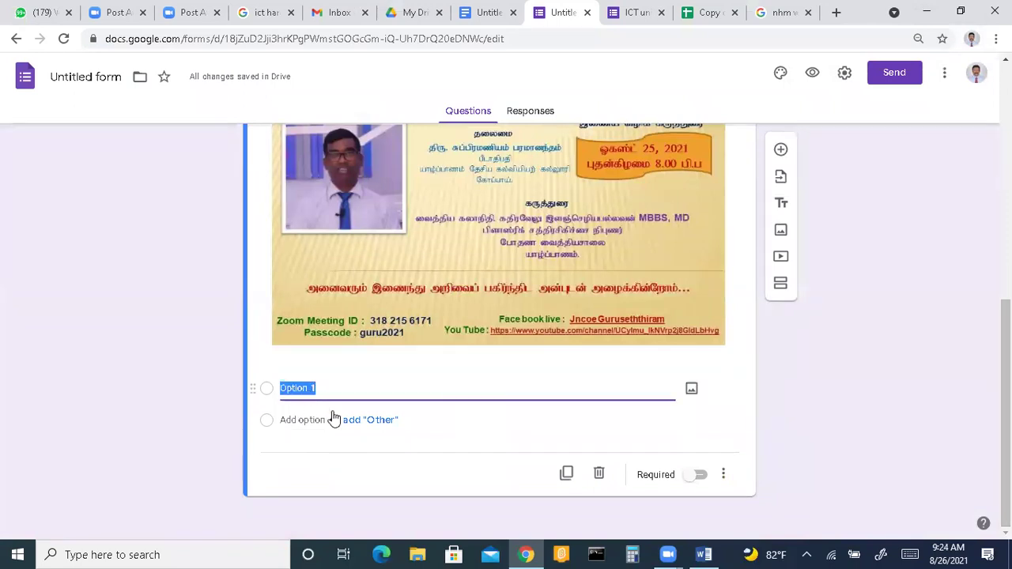
click(364, 421)
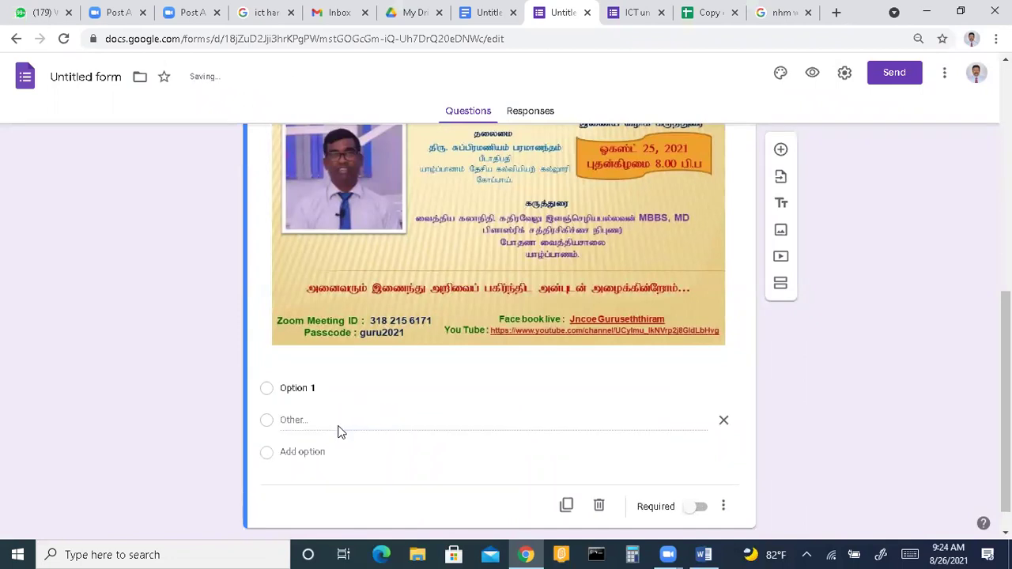
click(313, 450)
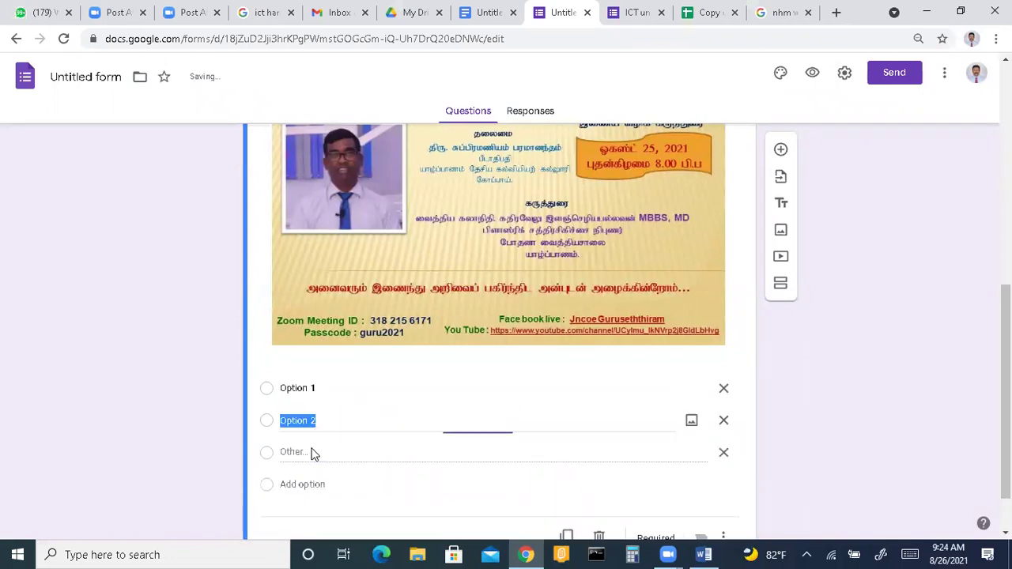
click(307, 484)
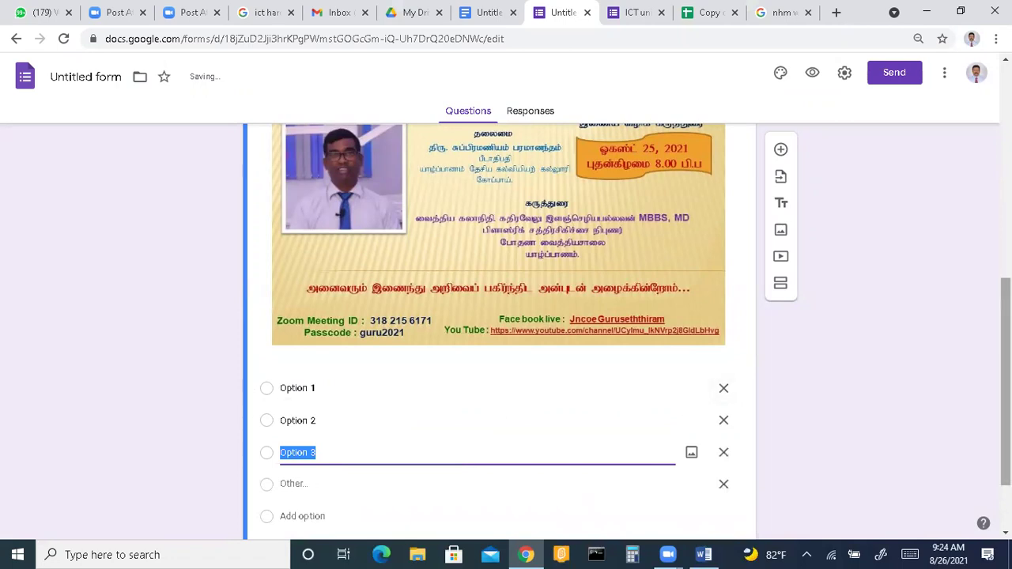
Complete question 2's title as "2. தகழசதைகழநச மதனகதநனகதழெதழக".
scroll(507, 333, down, 1)
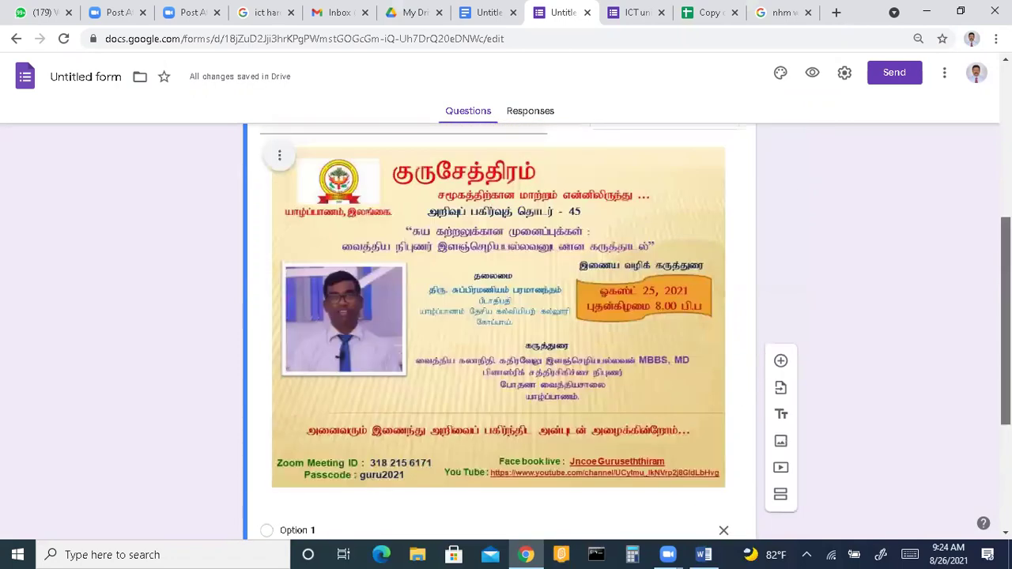
scroll(499, 332, up, 2)
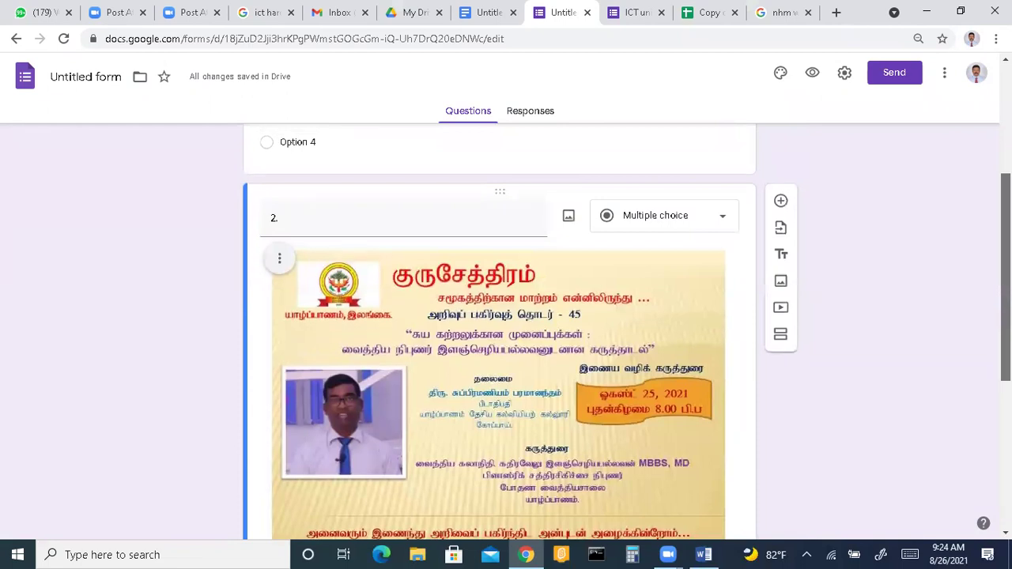
click(353, 213)
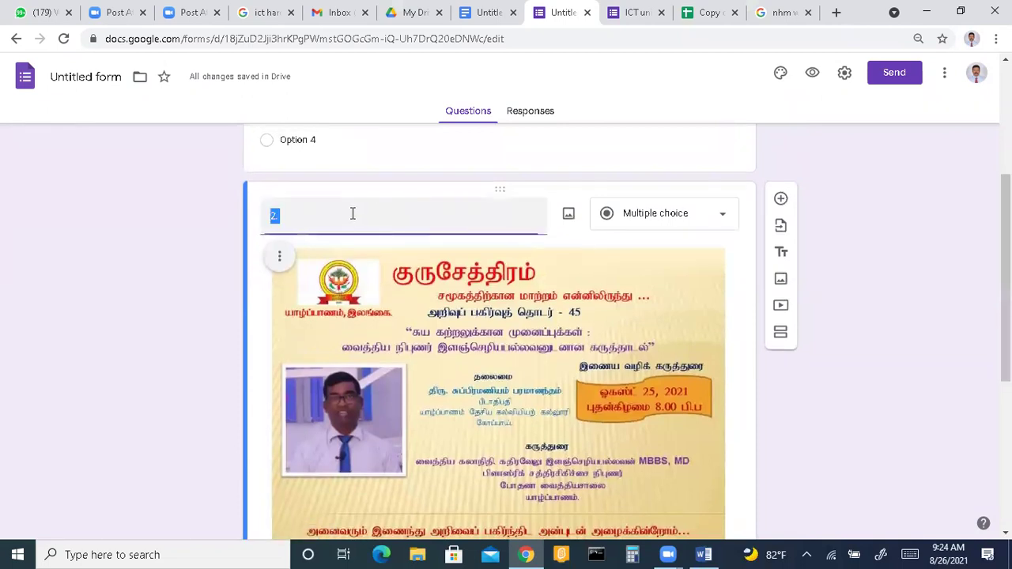
click(353, 213)
text(தகழசதைகழநச மதனகதநனகதழெதழக)
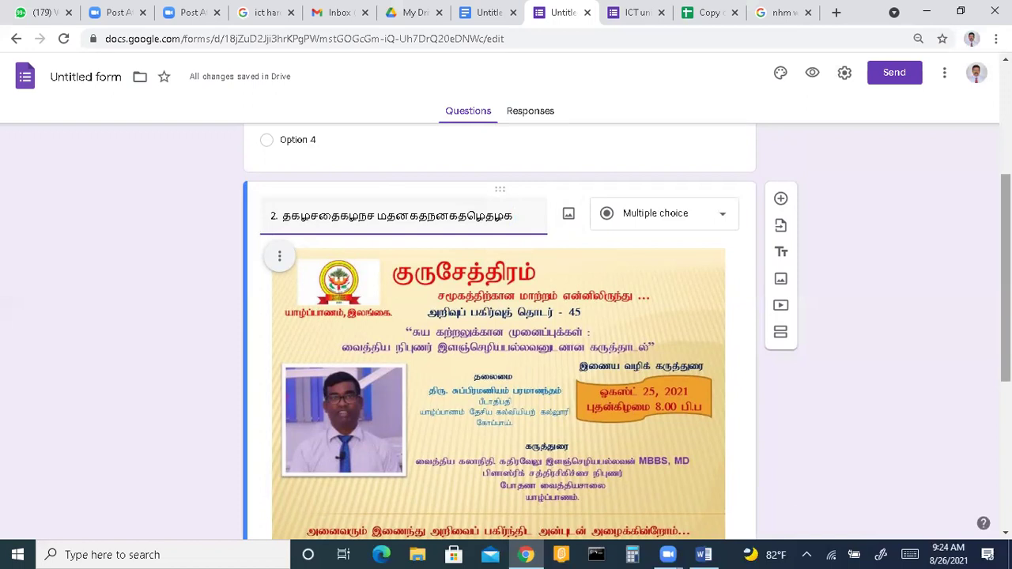
scroll(1006, 316, down, 3)
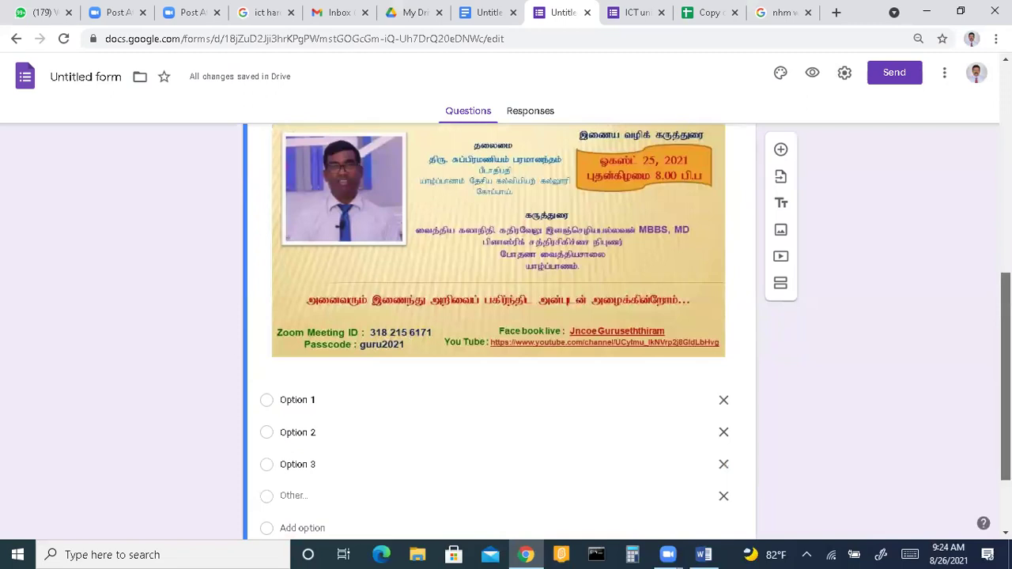
scroll(1005, 380, down, 1)
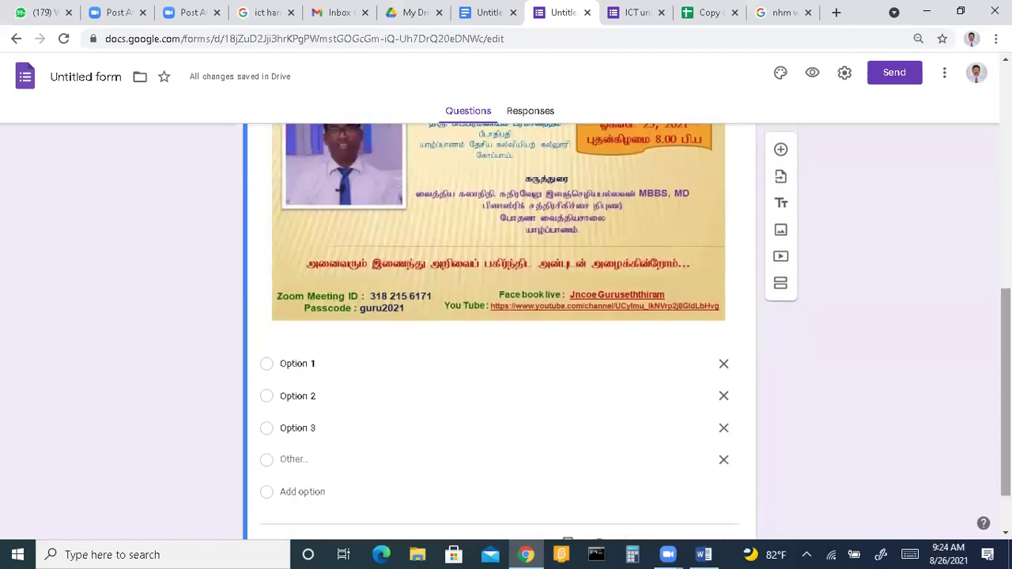
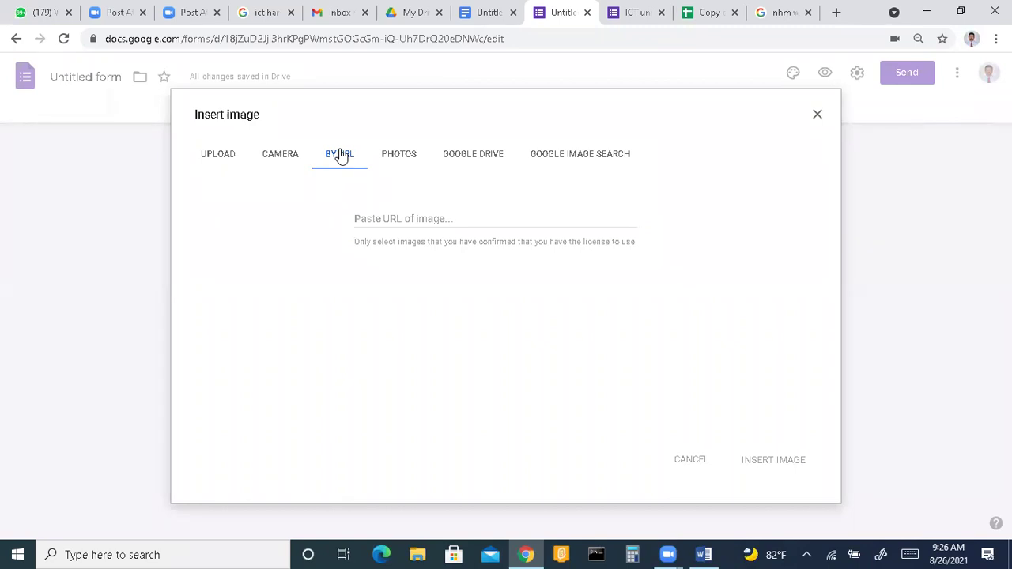
click(399, 217)
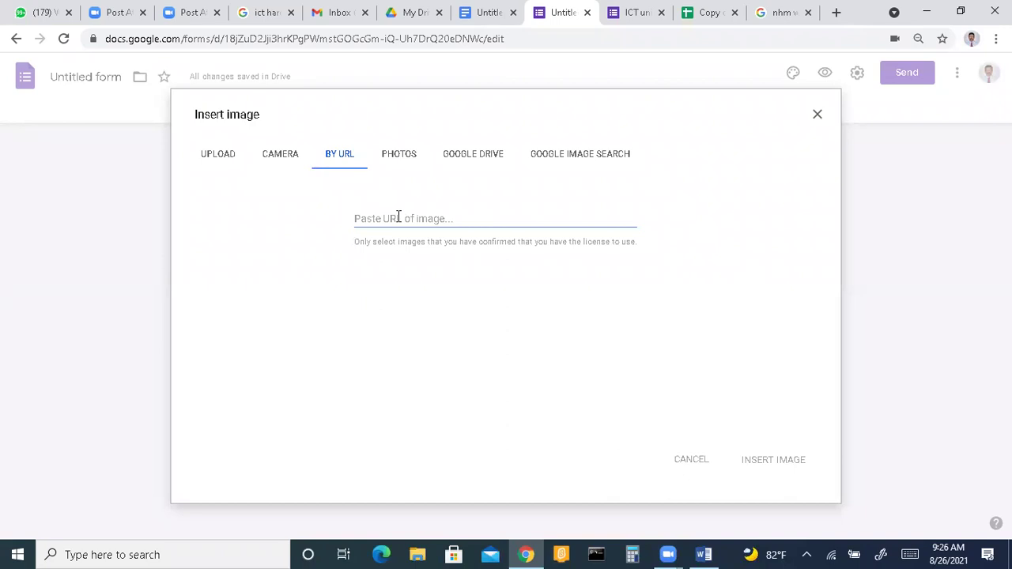
text(നനന)
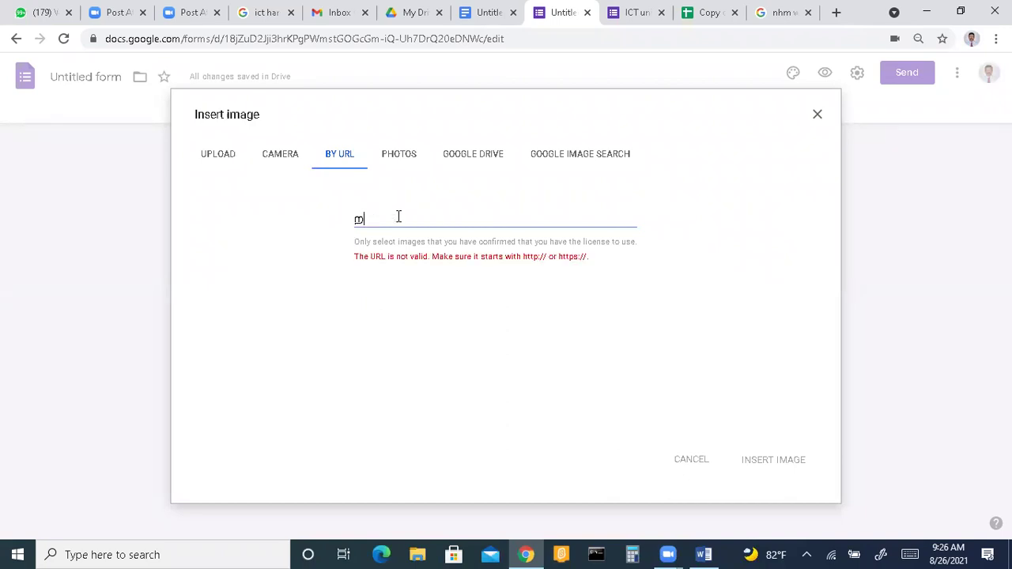
key(BackSpace)
key(BackSpace)
key(BackSpace)
text(www.goo)
key(BackSpace)
key(BackSpace)
key(BackSpace)
text(e-t)
drag(398, 218, 310, 228)
key(BackSpace)
Insert the group photo whose file name starts with 20200724_17194 from My Drive into the untitled question below question 2.
click(399, 155)
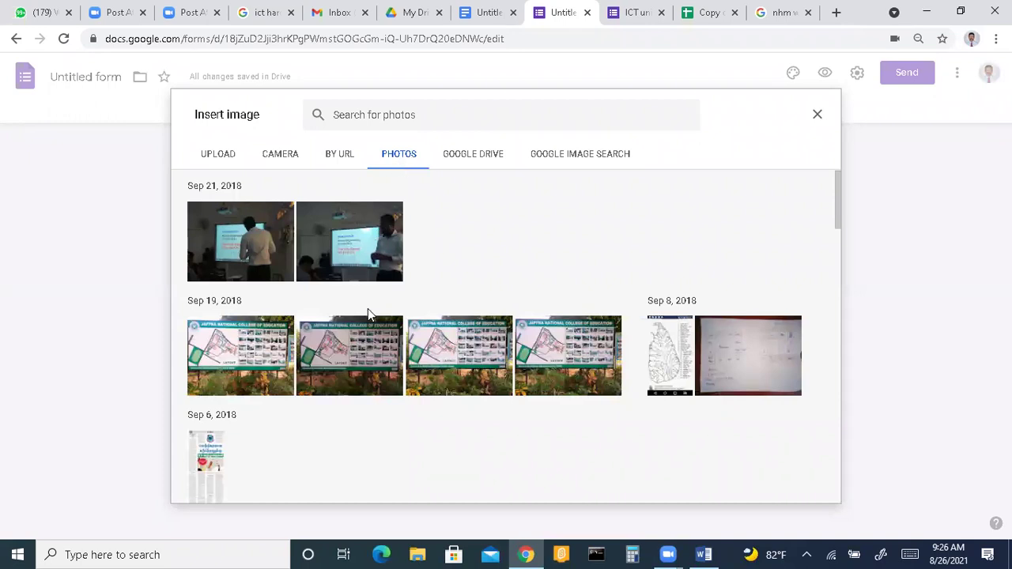
click(475, 158)
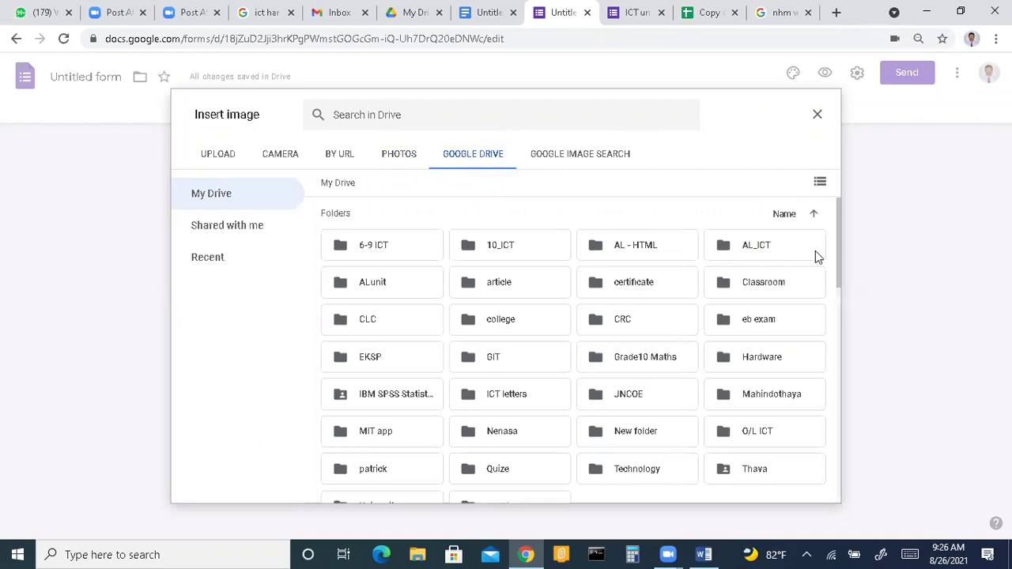
drag(843, 263, 850, 409)
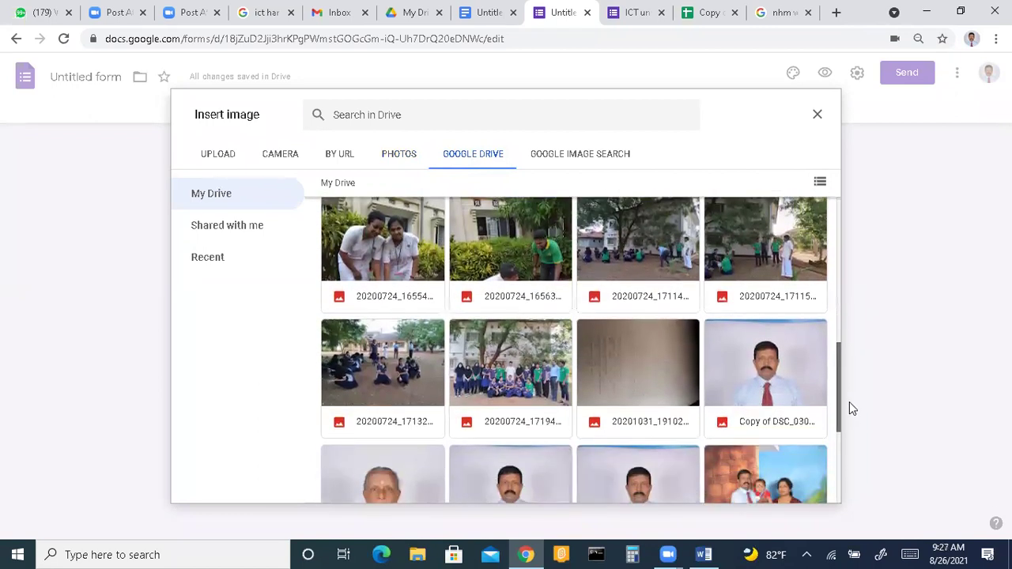
double_click(527, 415)
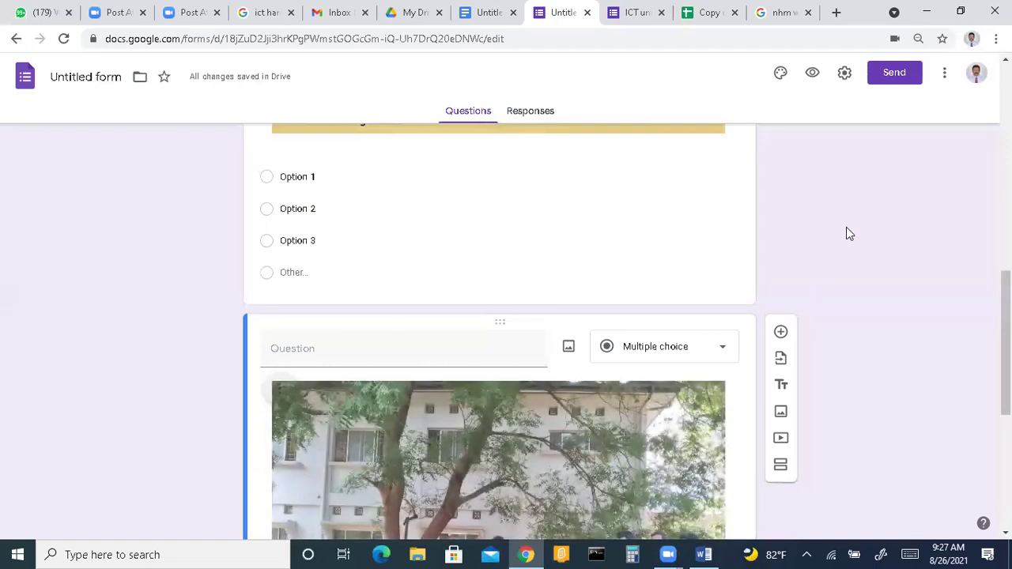
Look over question 2 and the untitled question with the group photo, and check the image picker for that question without inserting anything.
scroll(1005, 348, down, 4)
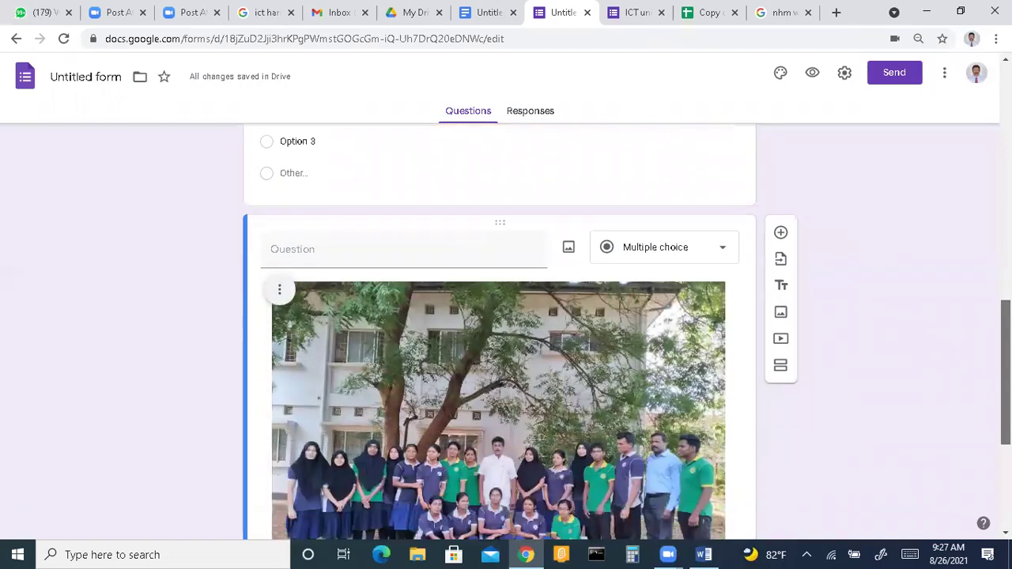
scroll(498, 332, up, 5)
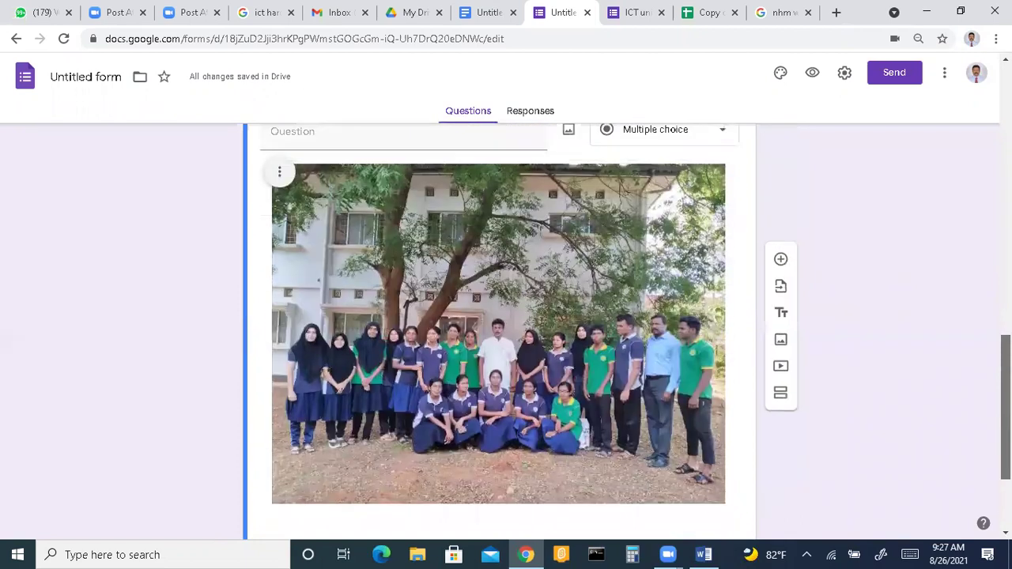
scroll(498, 333, up, 2)
scroll(498, 332, down, 3)
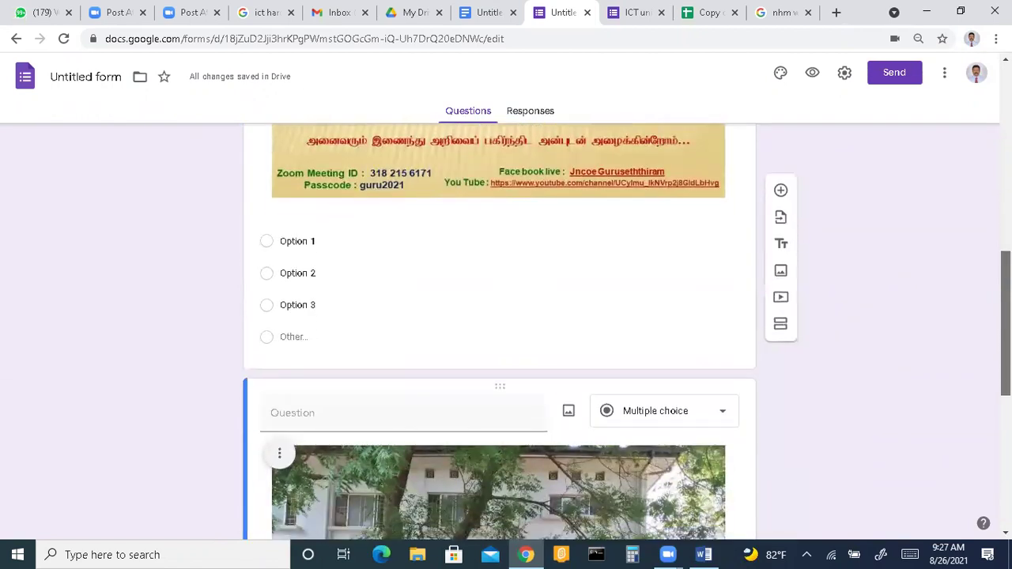
scroll(498, 332, down, 5)
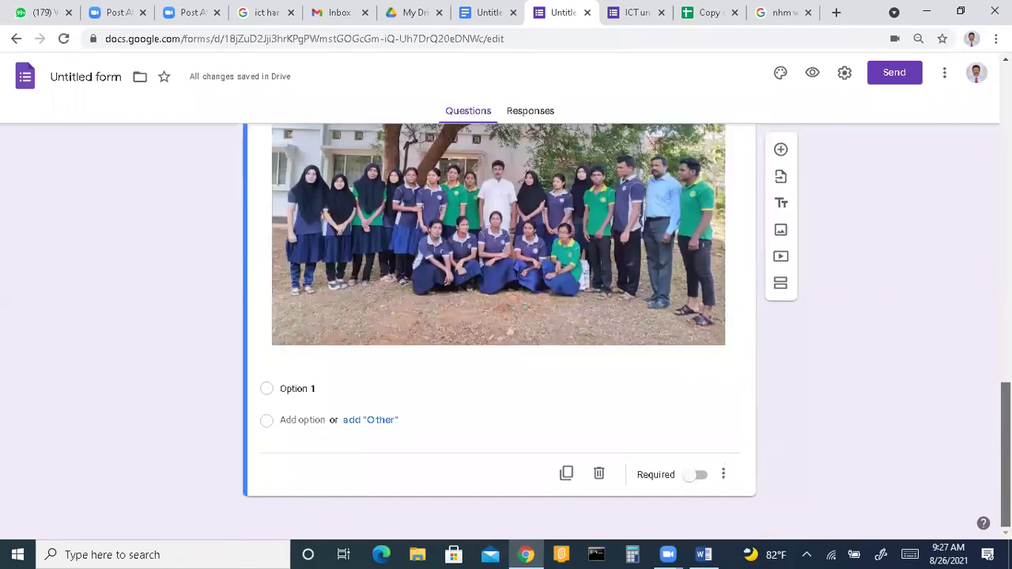
scroll(498, 332, up, 3)
scroll(499, 332, down, 2)
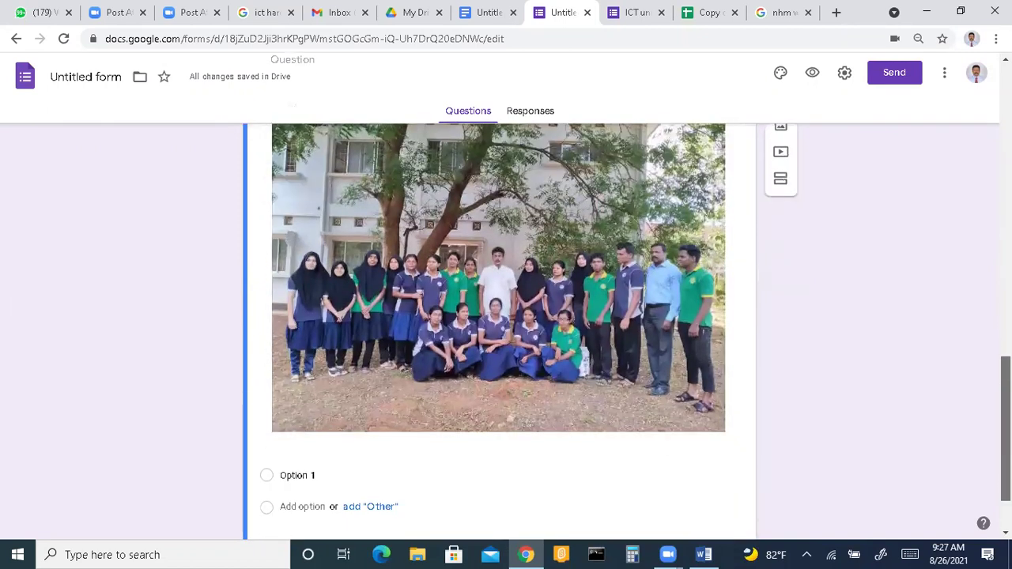
scroll(499, 332, up, 3)
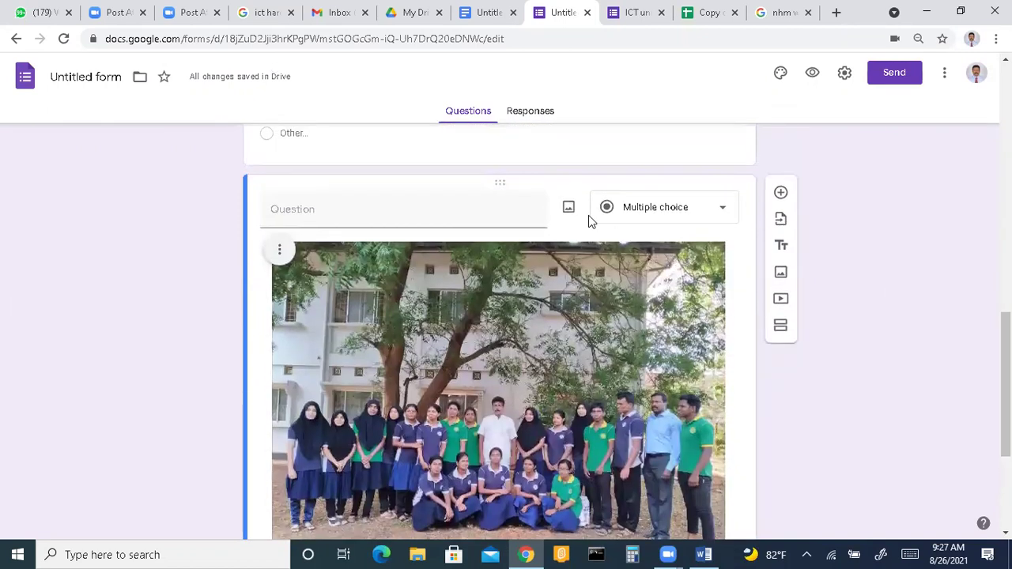
click(567, 209)
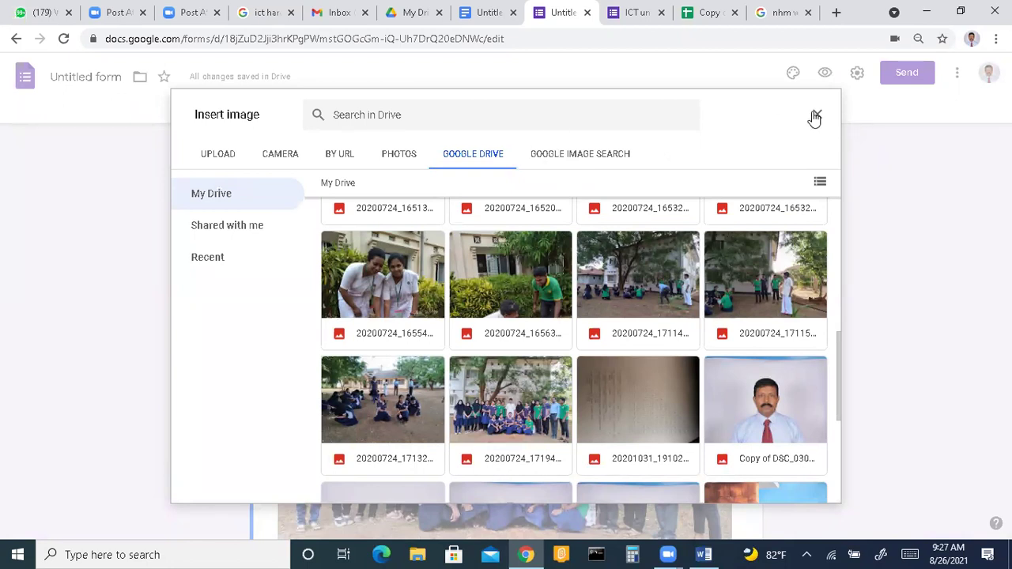
click(899, 129)
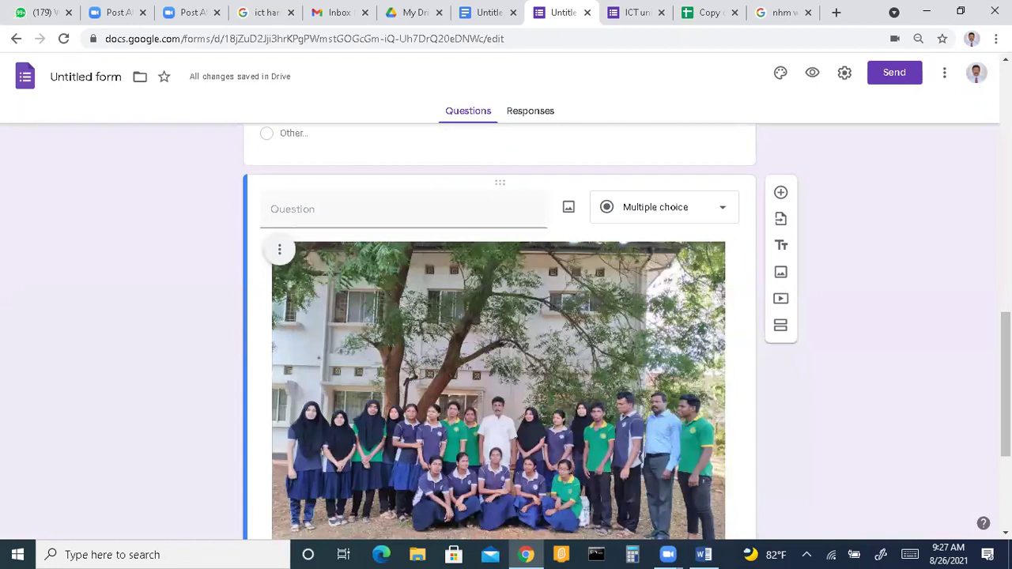
Add a new question below the group-photo question and insert the first printer picture from a Google image search for "printer".
scroll(660, 495, down, 3)
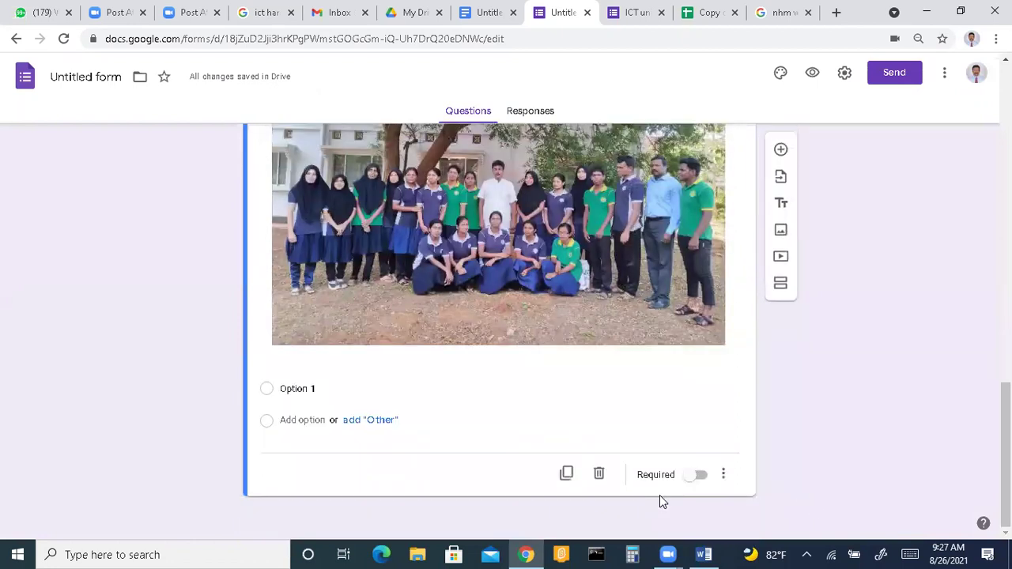
click(781, 150)
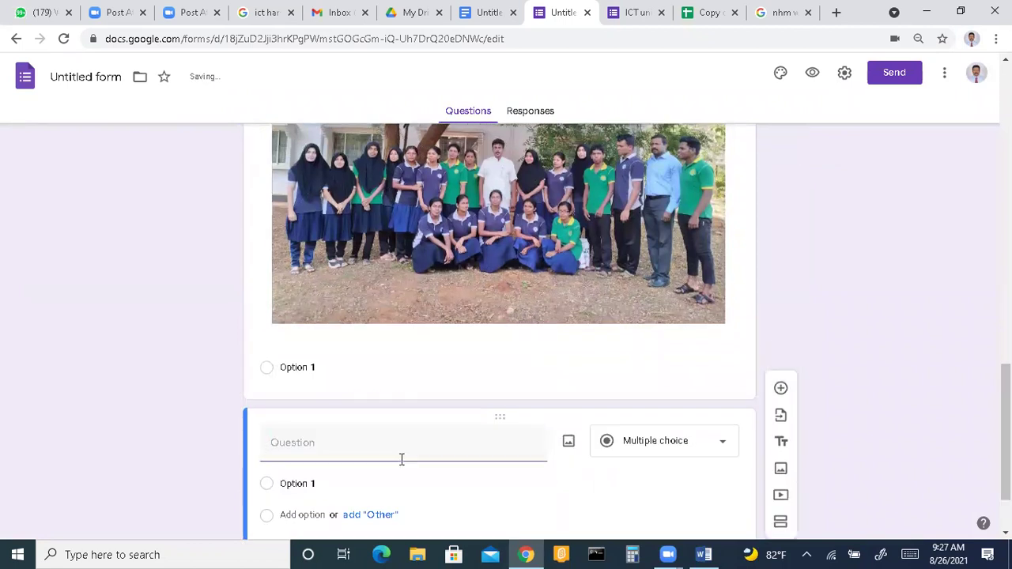
click(570, 443)
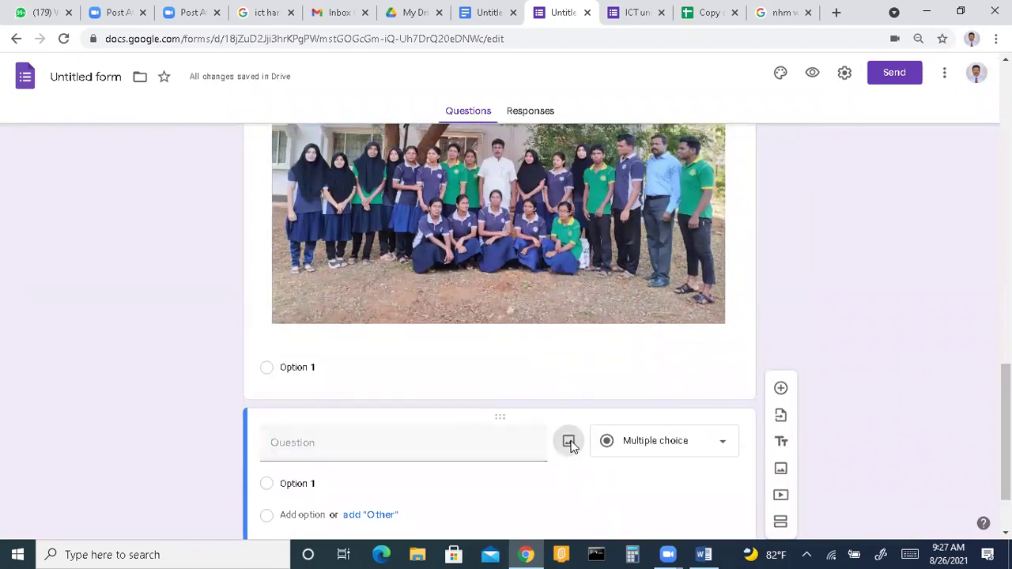
click(595, 159)
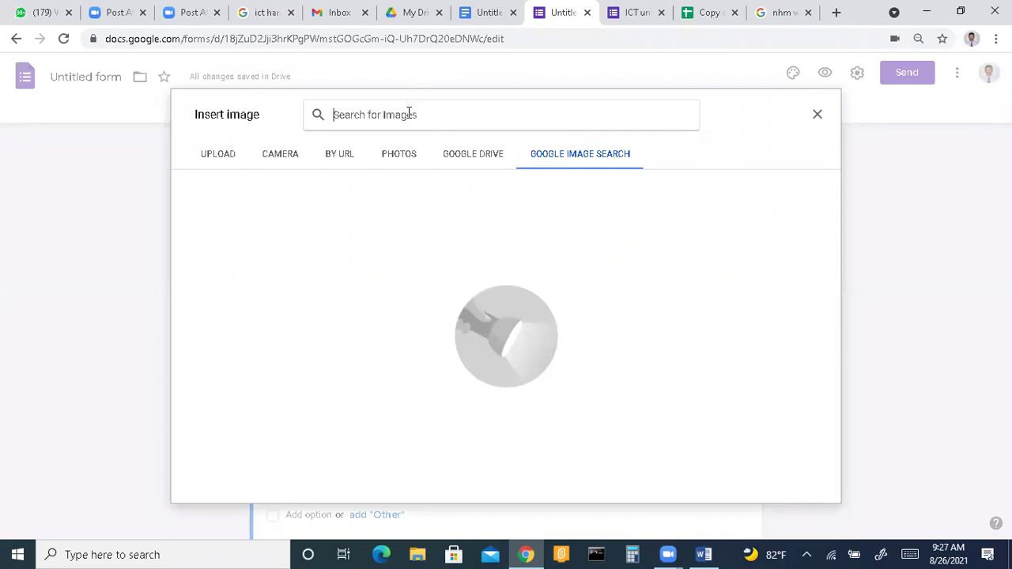
text(pr)
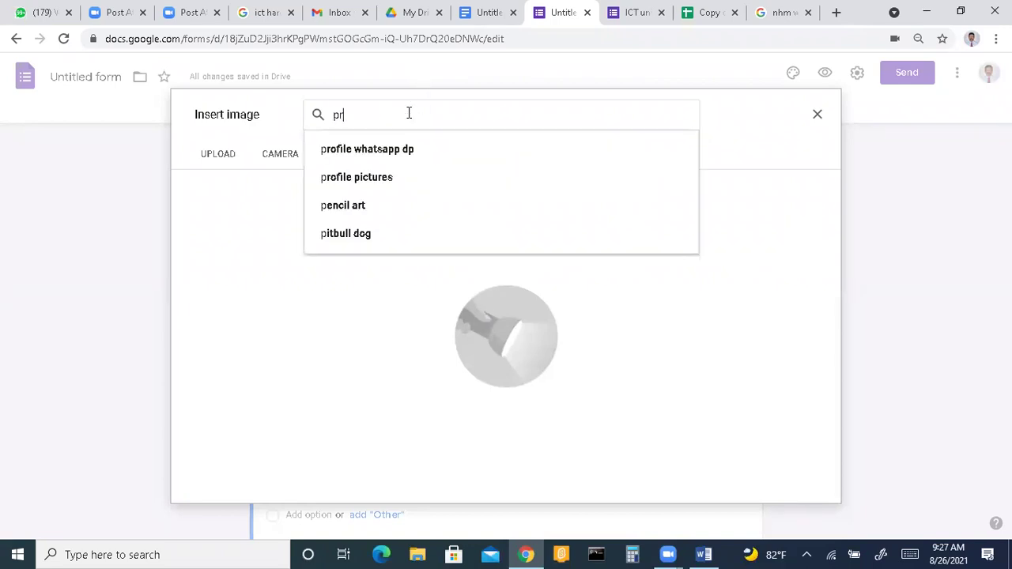
text(inter)
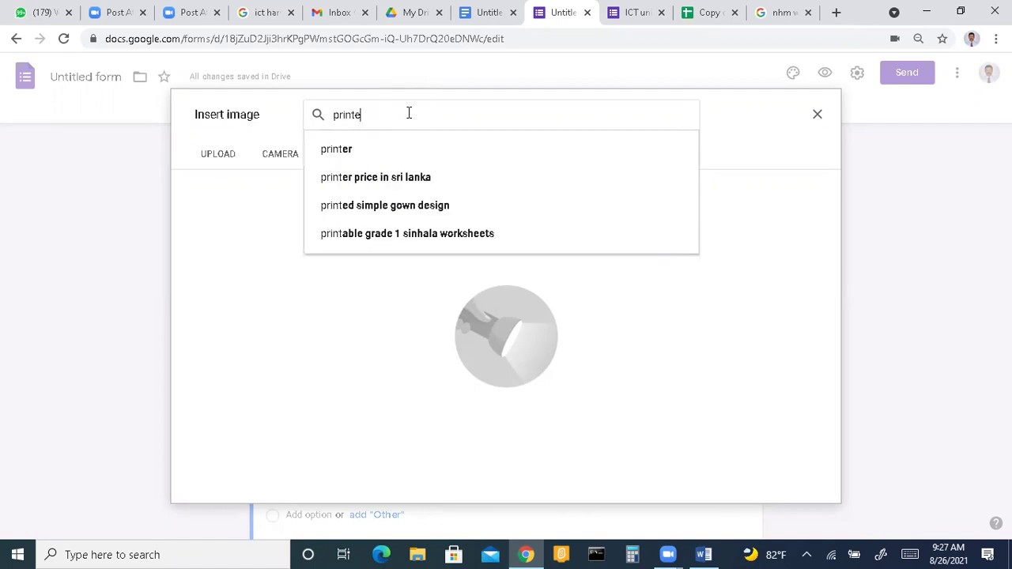
click(373, 152)
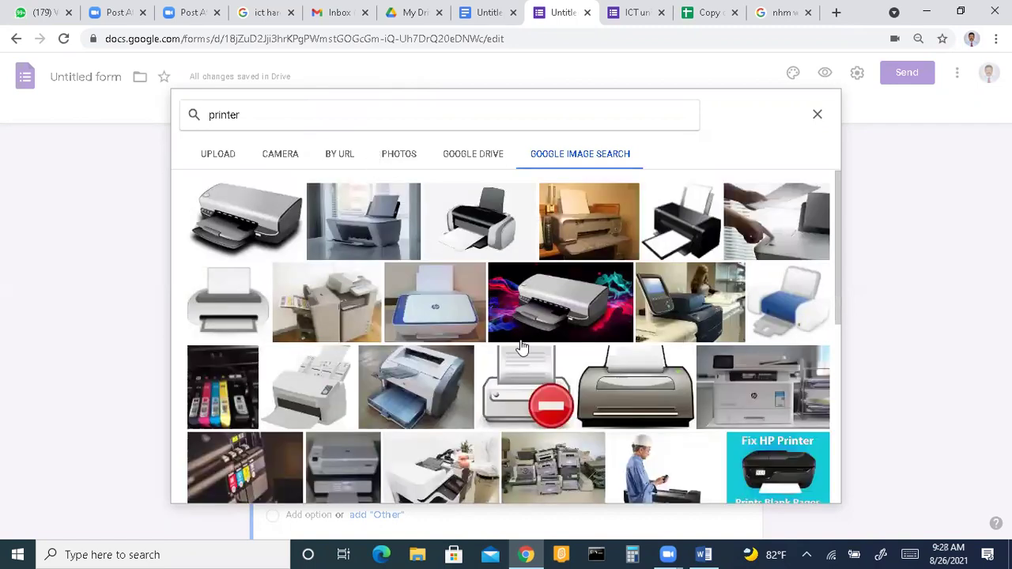
click(276, 202)
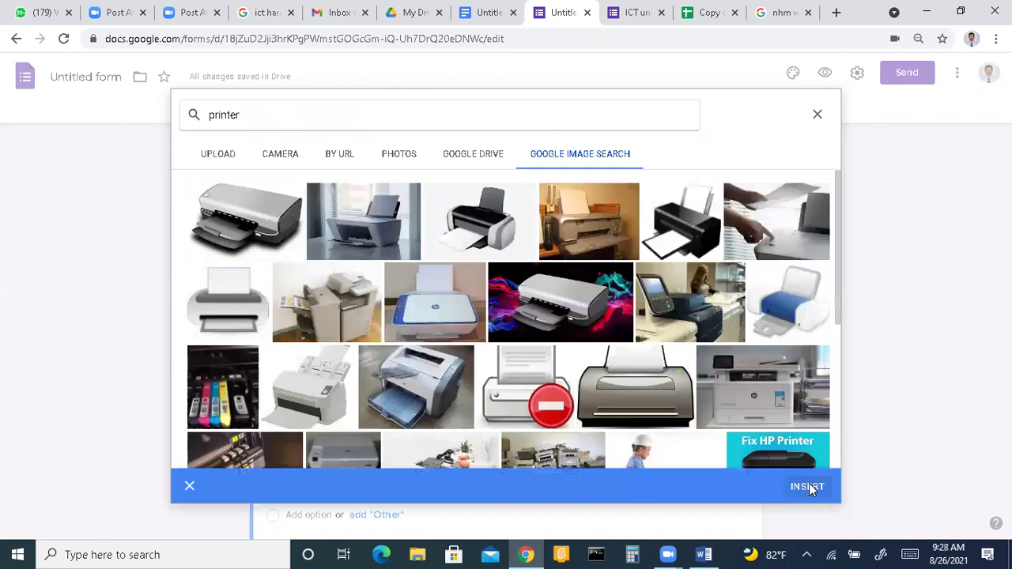
click(807, 487)
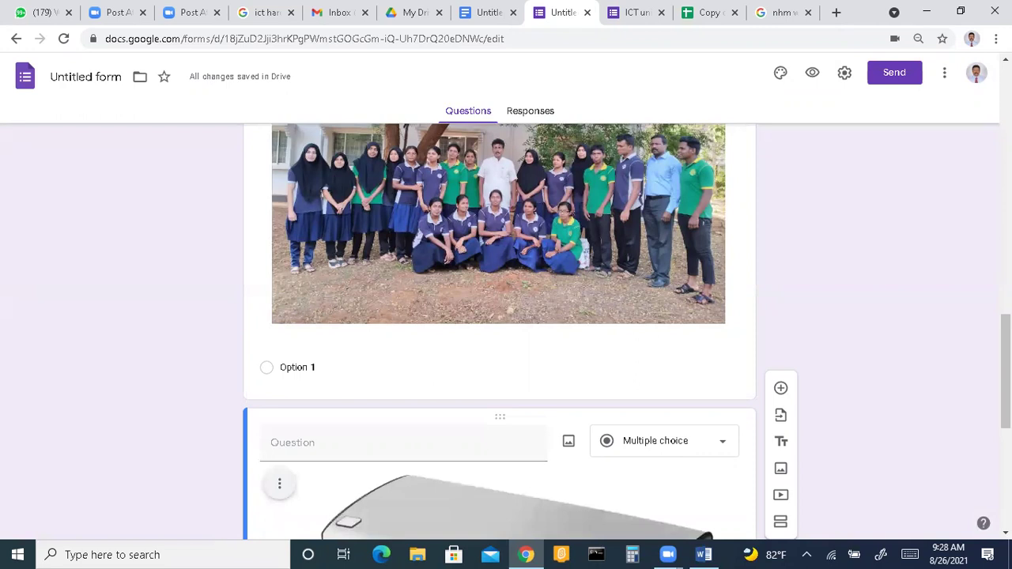
Look over the new question with the printer picture and the group-photo question above it.
drag(1006, 372, 1006, 435)
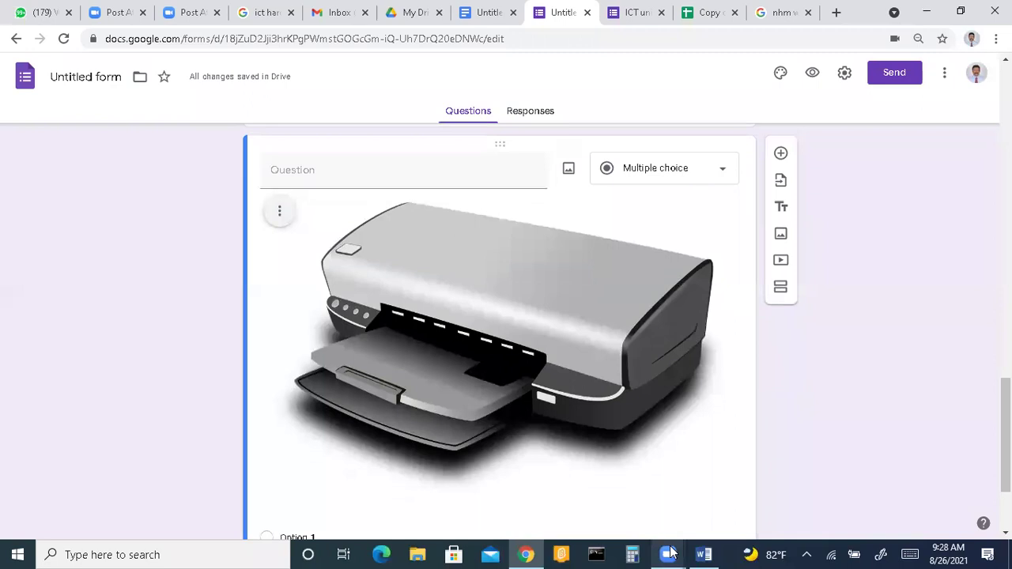
mouse_move(668, 555)
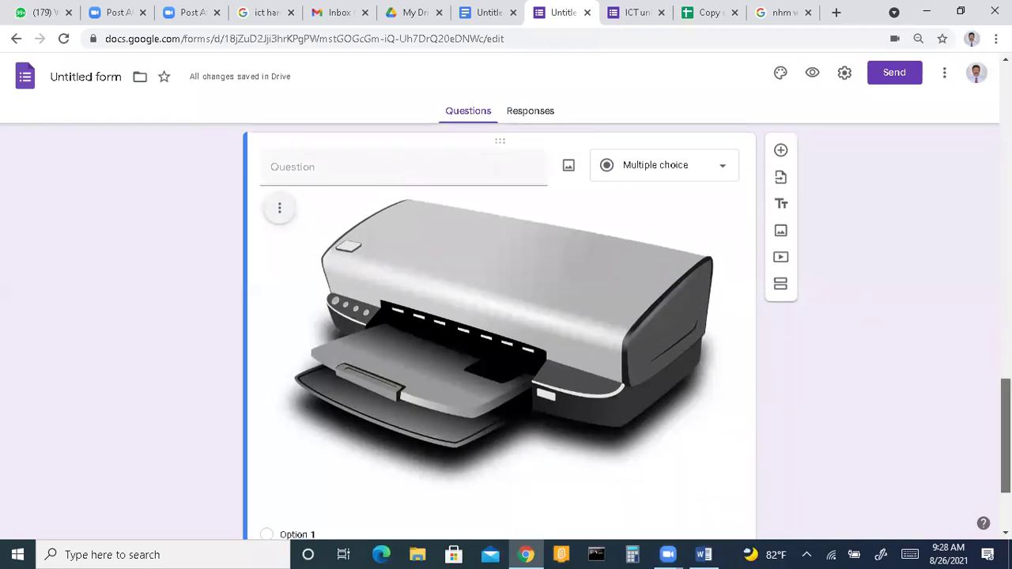
scroll(1006, 435, down, 2)
scroll(1006, 435, up, 4)
scroll(1006, 435, up, 3)
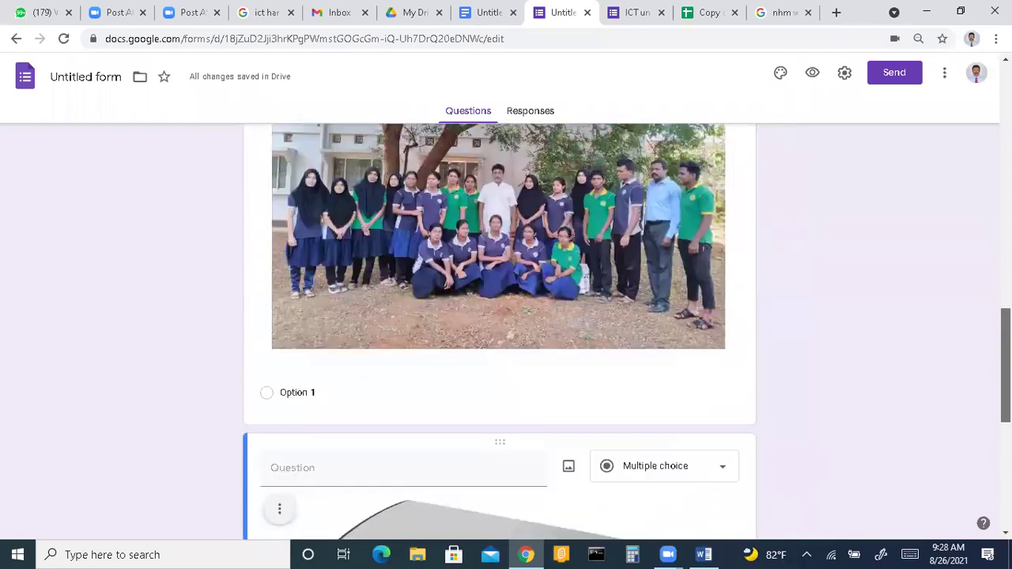
scroll(1006, 435, down, 6)
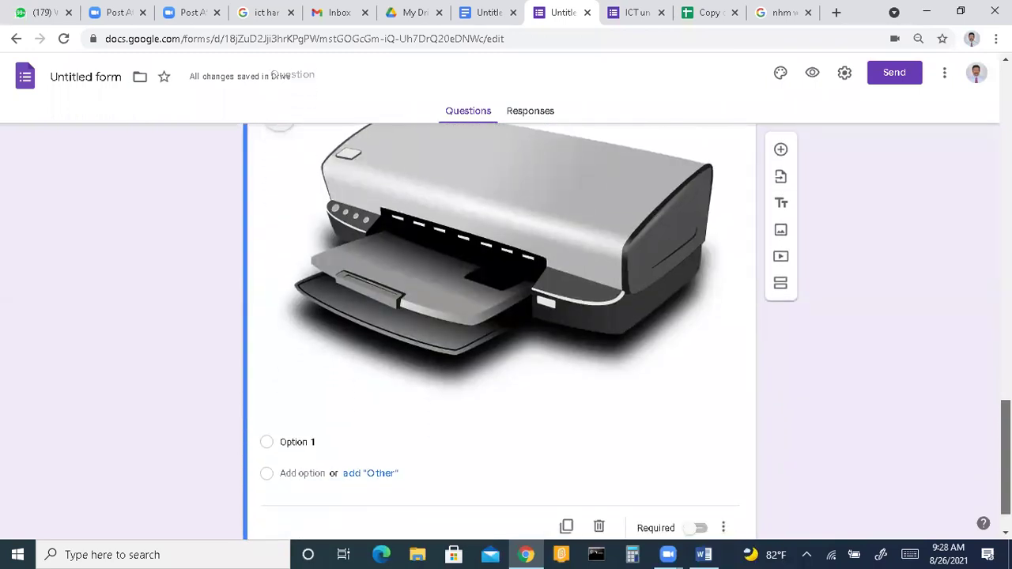
scroll(1006, 435, up, 5)
scroll(612, 240, down, 4)
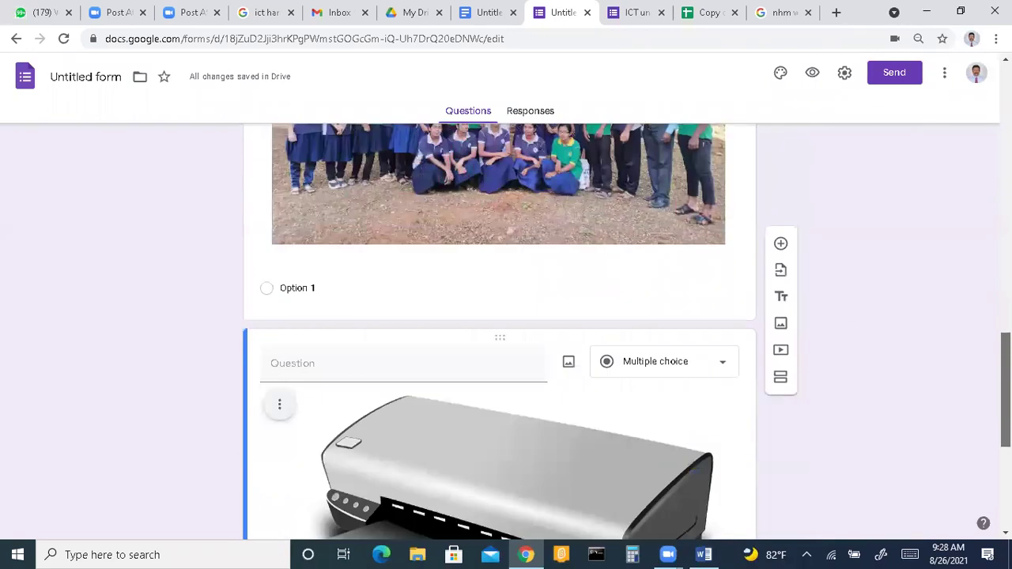
Reopen image insertion for the printer question and search Google images for "srilanka".
click(570, 192)
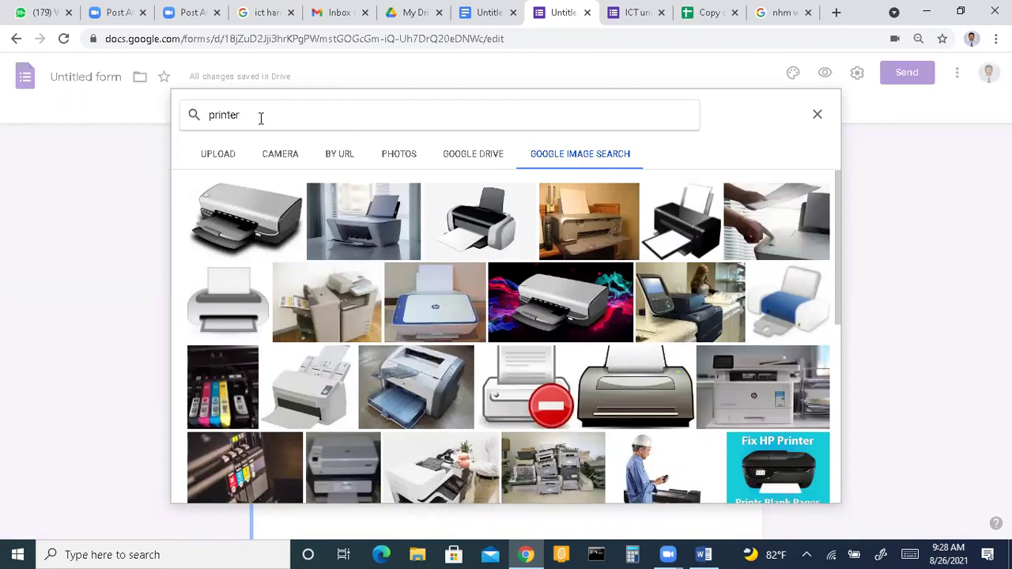
double_click(229, 116)
text(srilank)
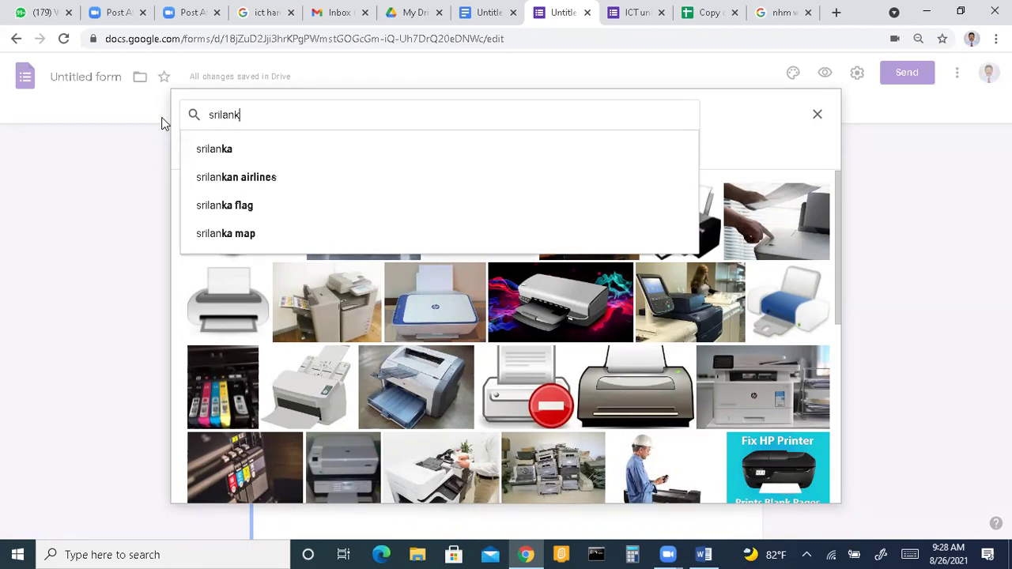
text(a)
key(Return)
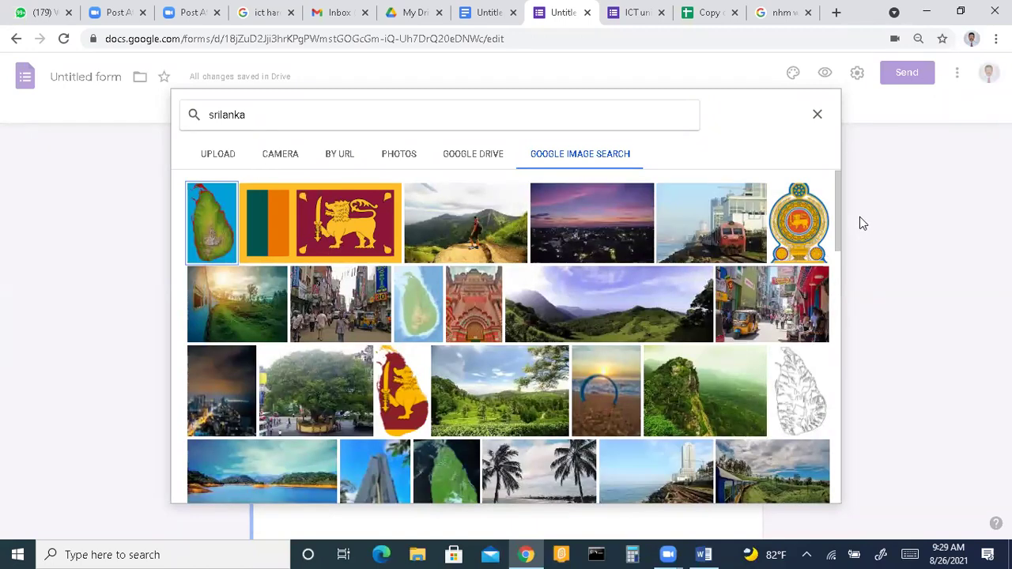
Replace the printer picture with the photo of smiling schoolgirls in white uniforms and red ties from the image results.
scroll(841, 229, down, 4)
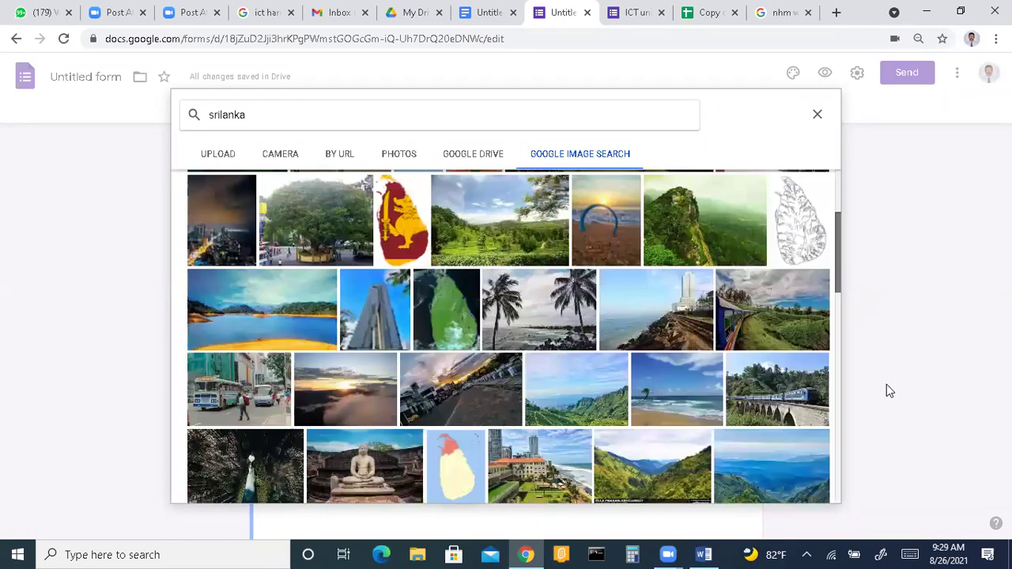
scroll(895, 459, down, 10)
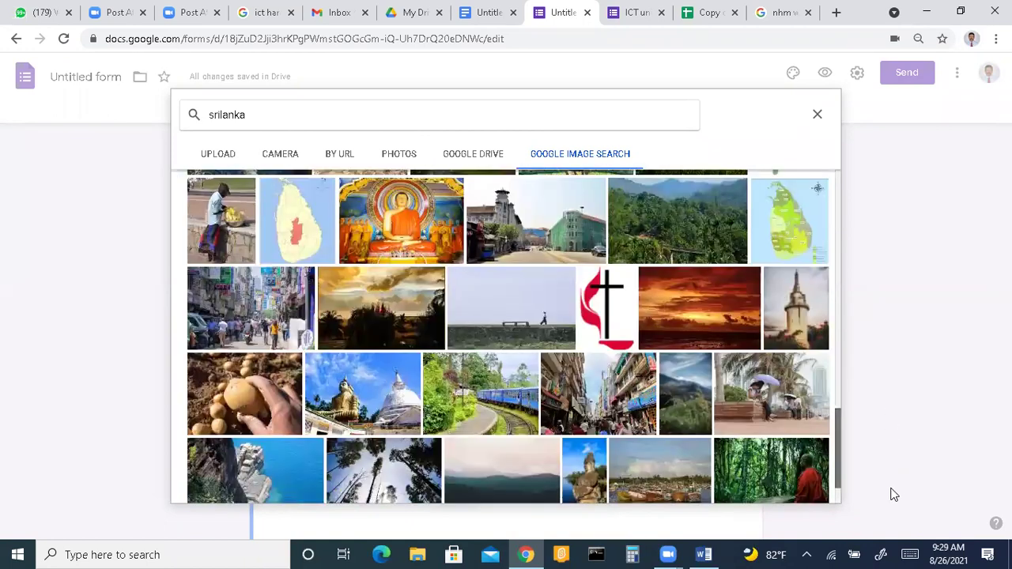
scroll(894, 492, down, 4)
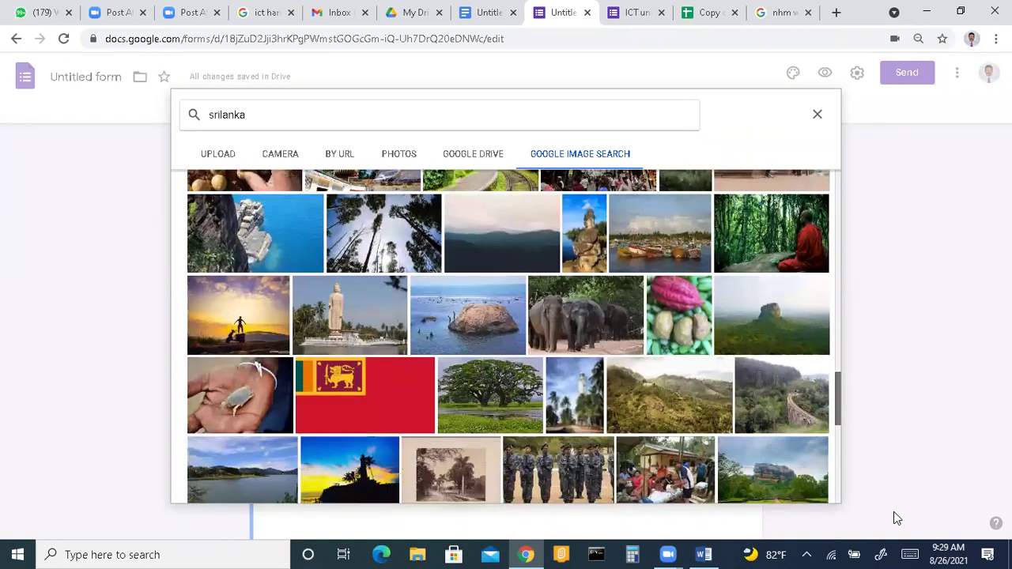
scroll(894, 514, down, 2)
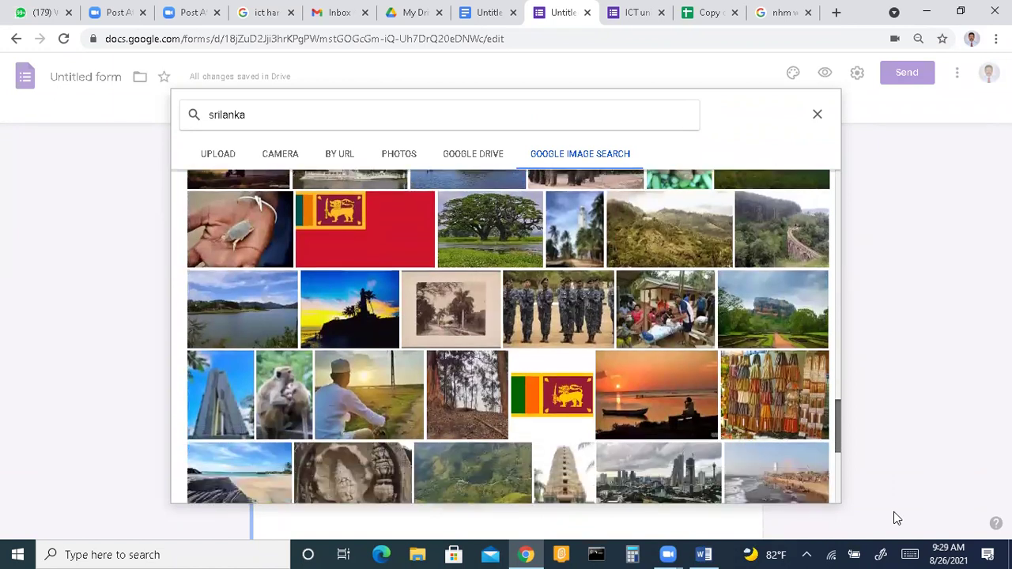
scroll(906, 552, down, 2)
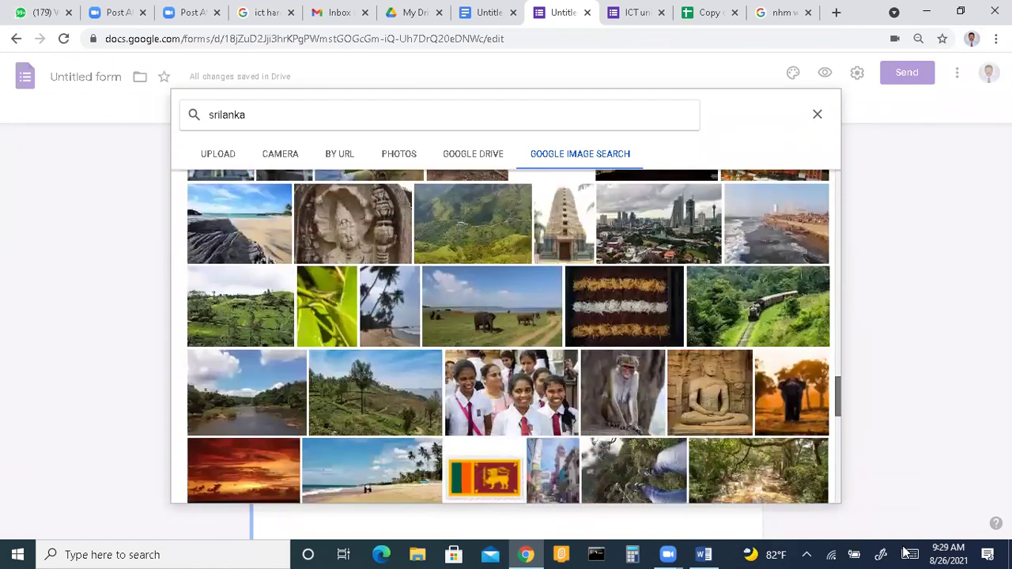
click(541, 408)
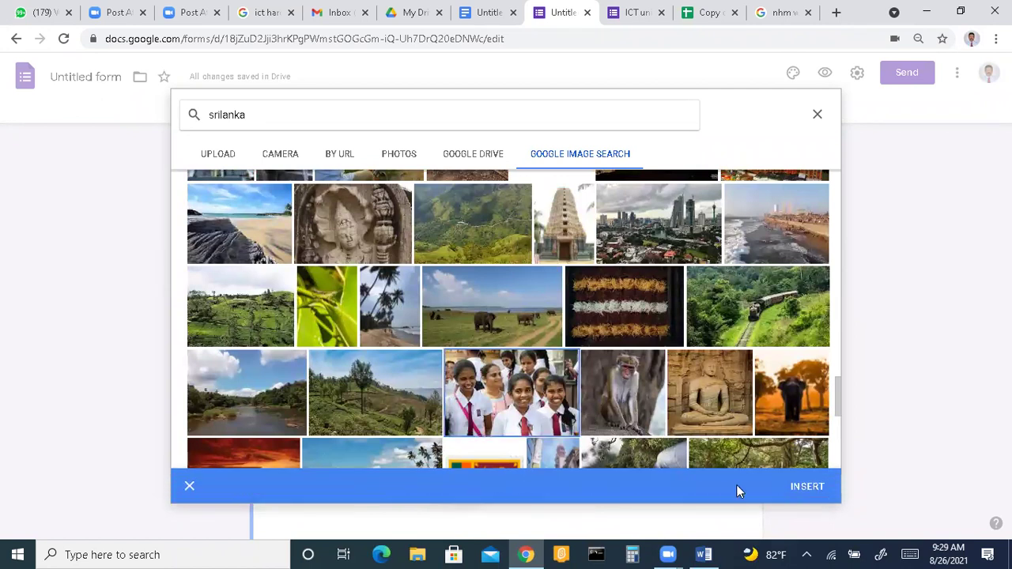
click(807, 487)
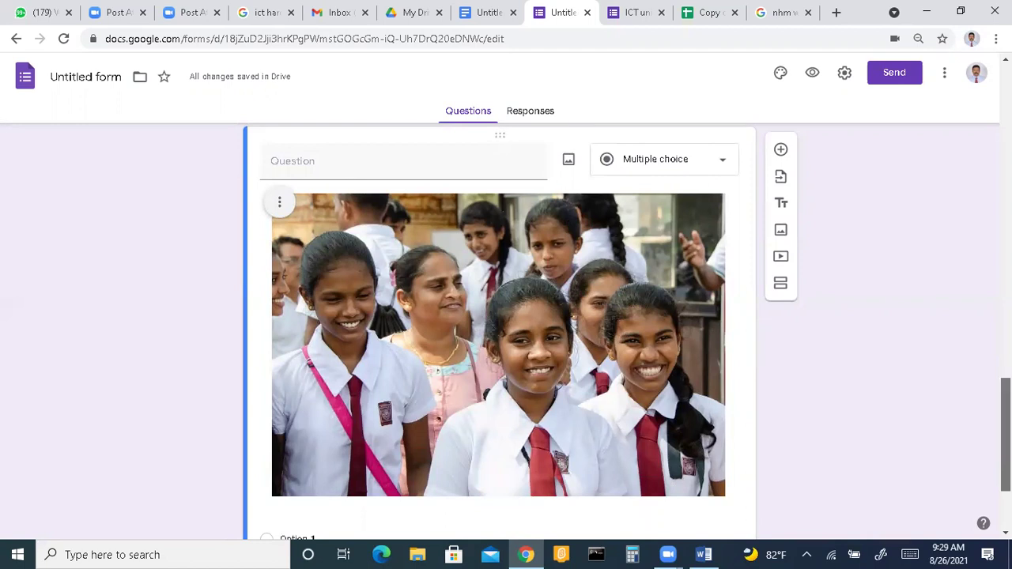
Add another blank multiple-choice question below the question with the schoolgirls photo.
scroll(500, 332, up, 4)
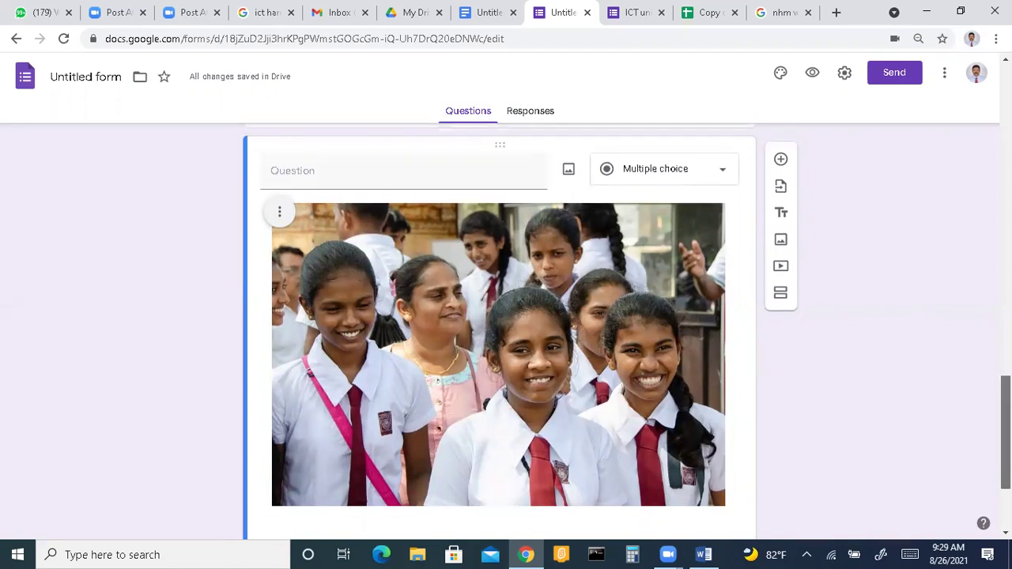
scroll(500, 332, down, 5)
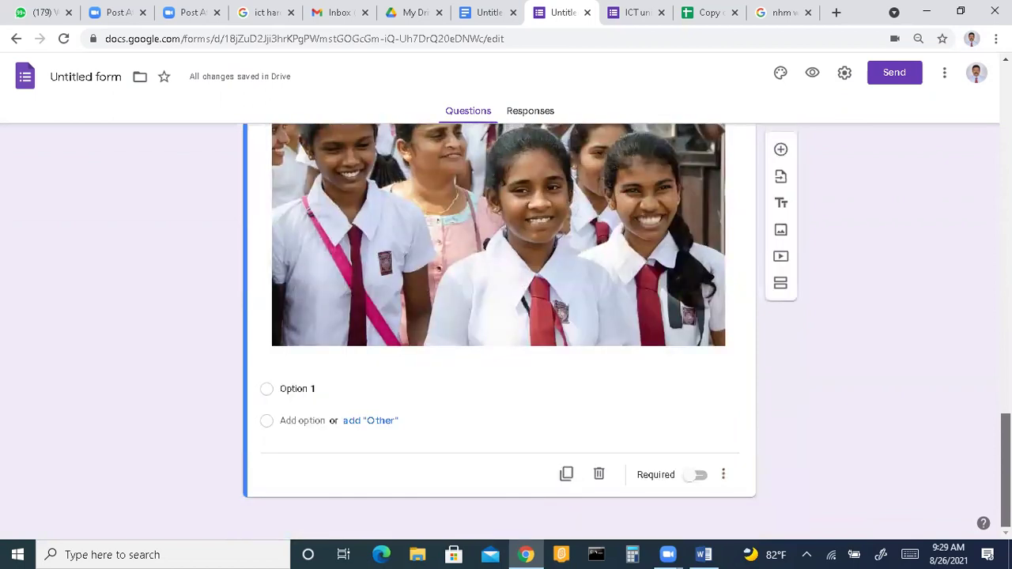
scroll(978, 429, up, 4)
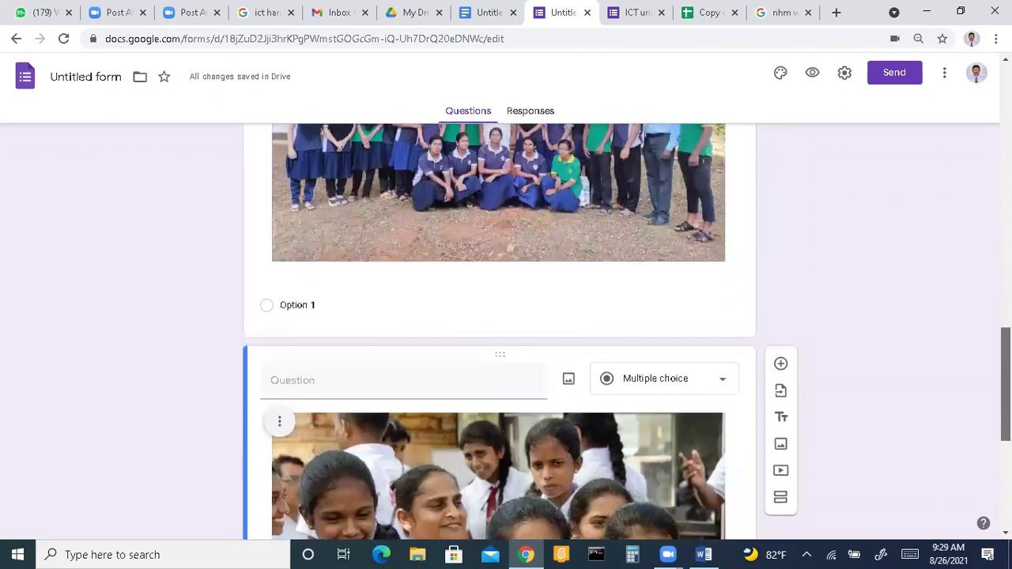
scroll(817, 264, down, 4)
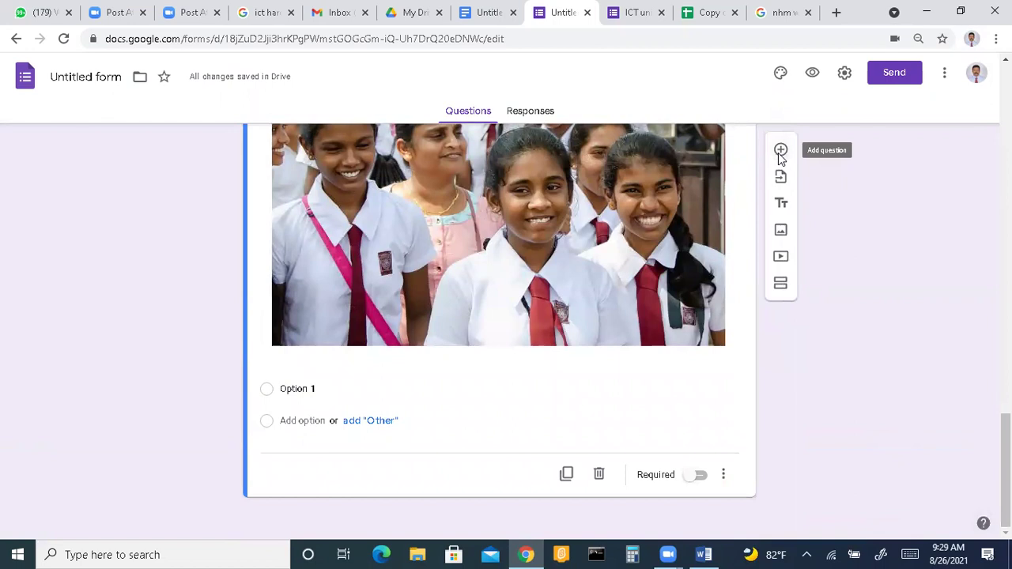
click(780, 151)
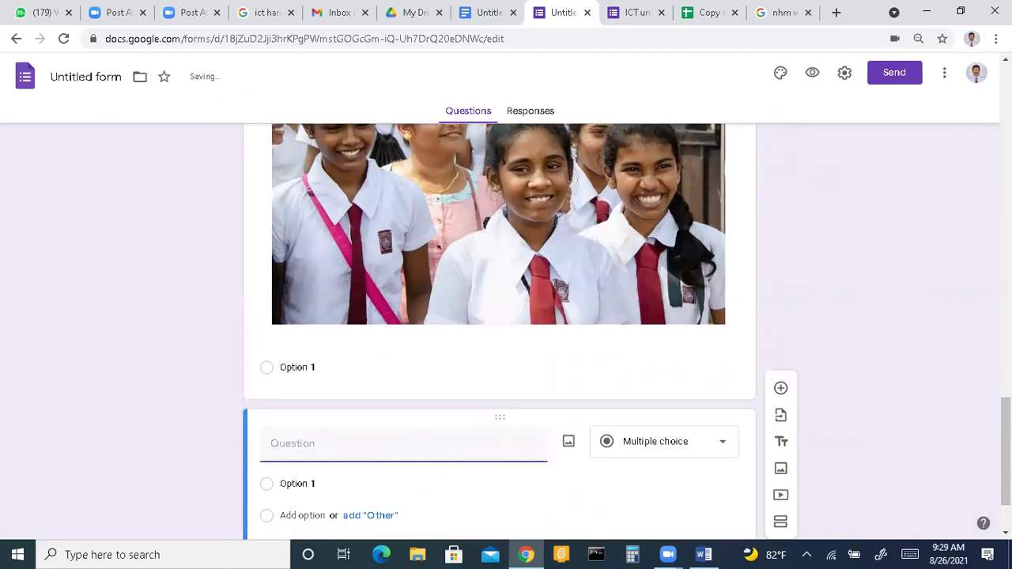
Make question 1 at the start of the form required.
scroll(981, 246, up, 4)
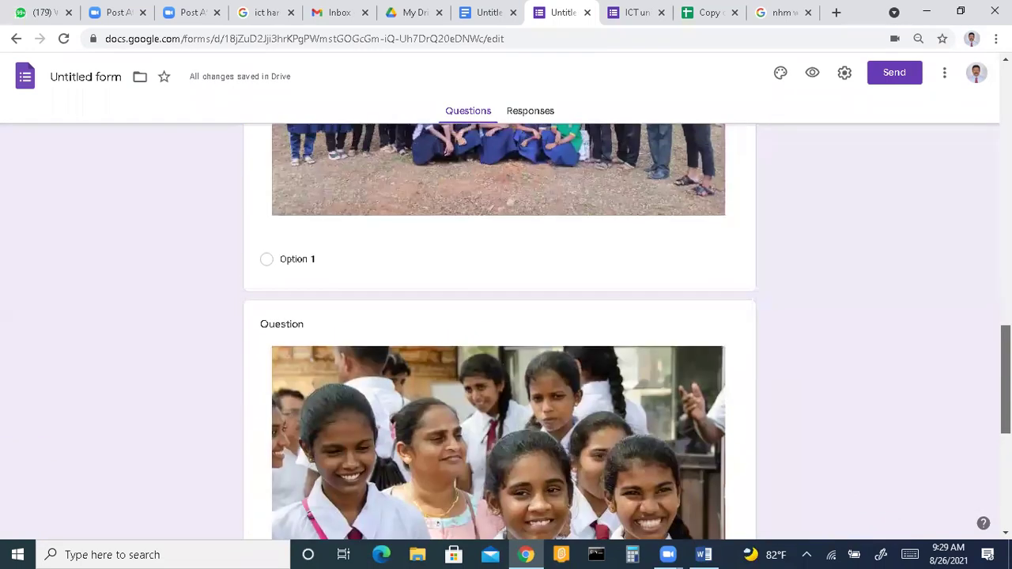
scroll(980, 246, up, 10)
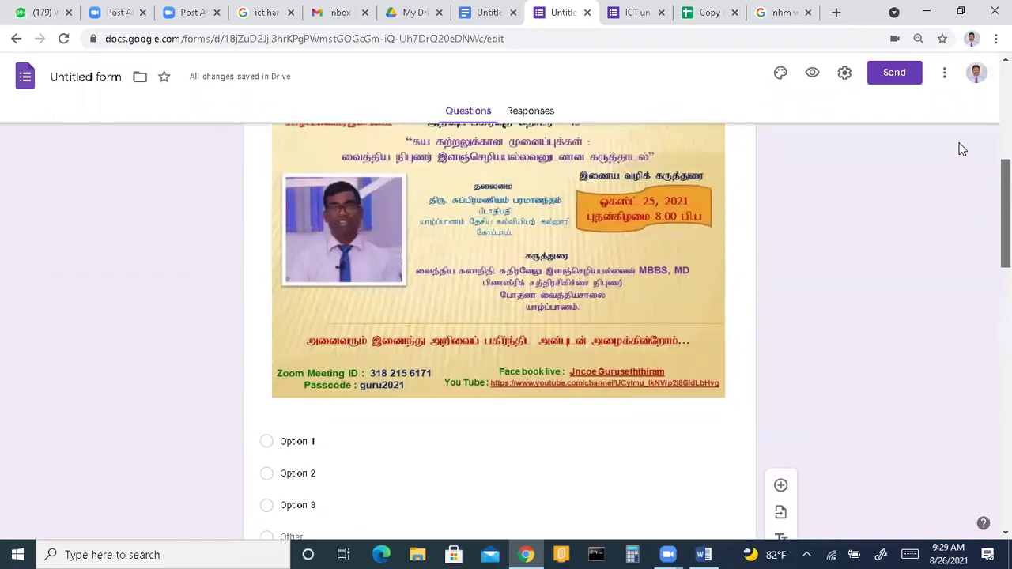
scroll(956, 135, up, 5)
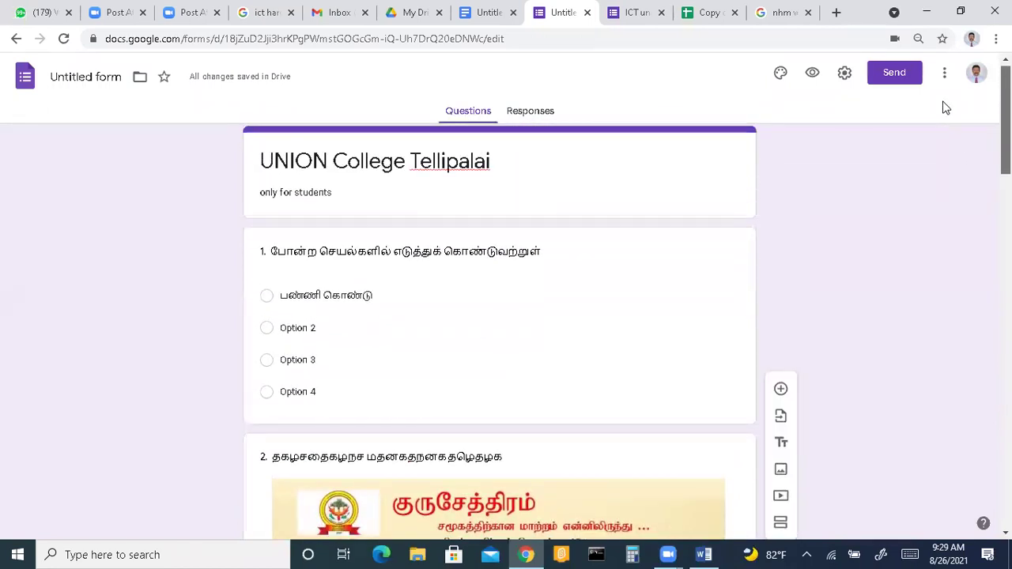
click(489, 319)
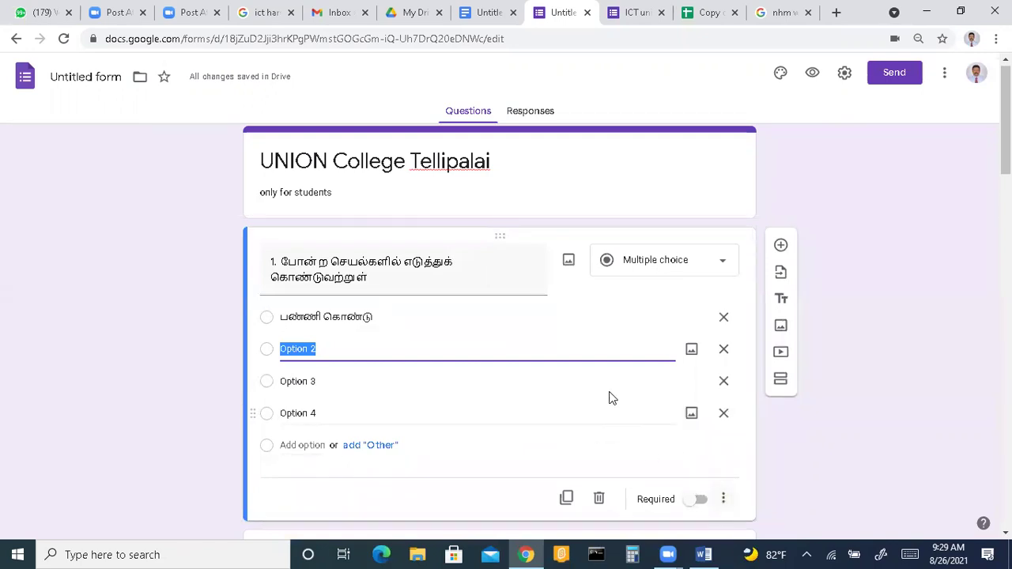
click(692, 507)
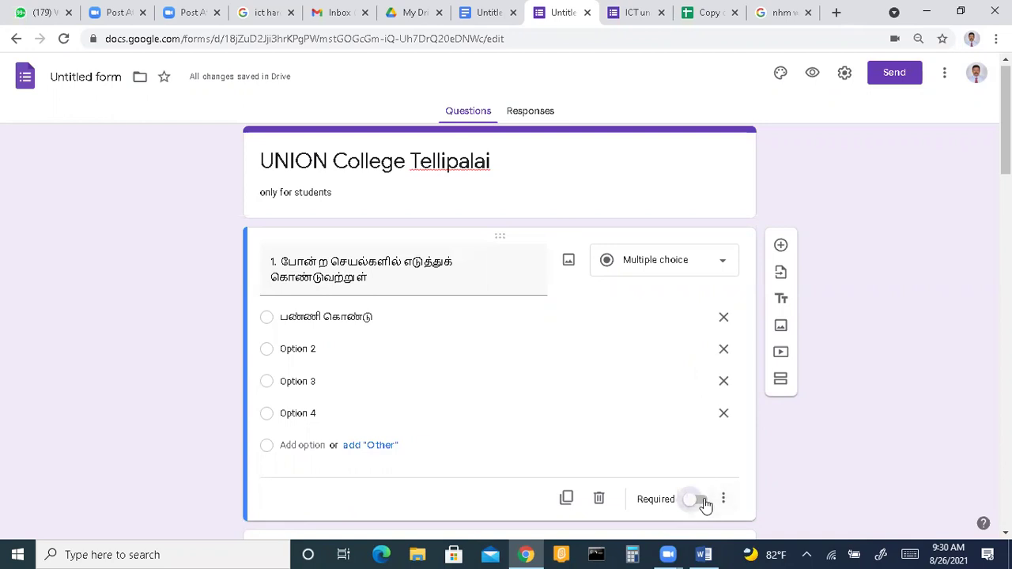
click(703, 503)
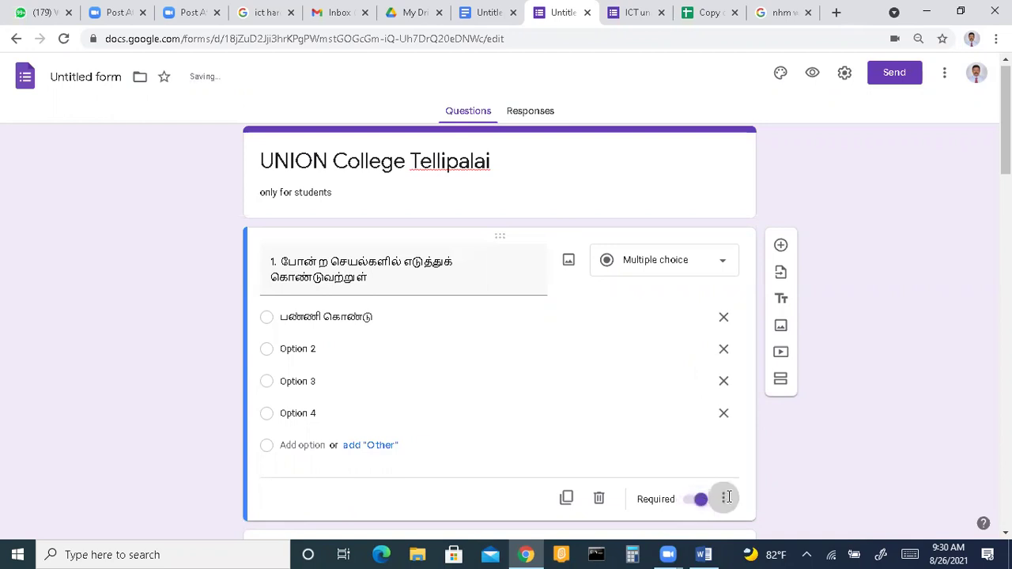
click(726, 497)
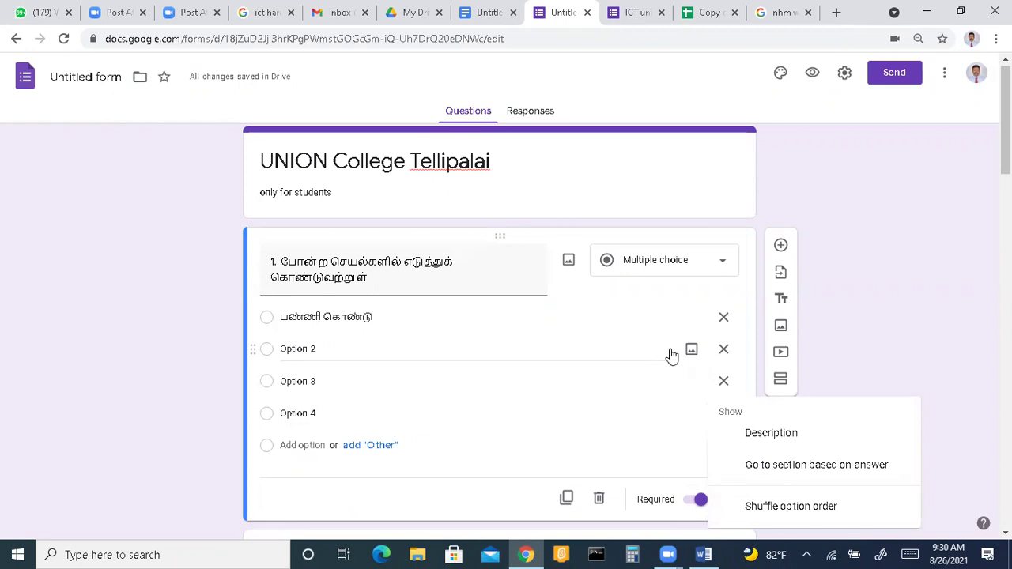
click(897, 211)
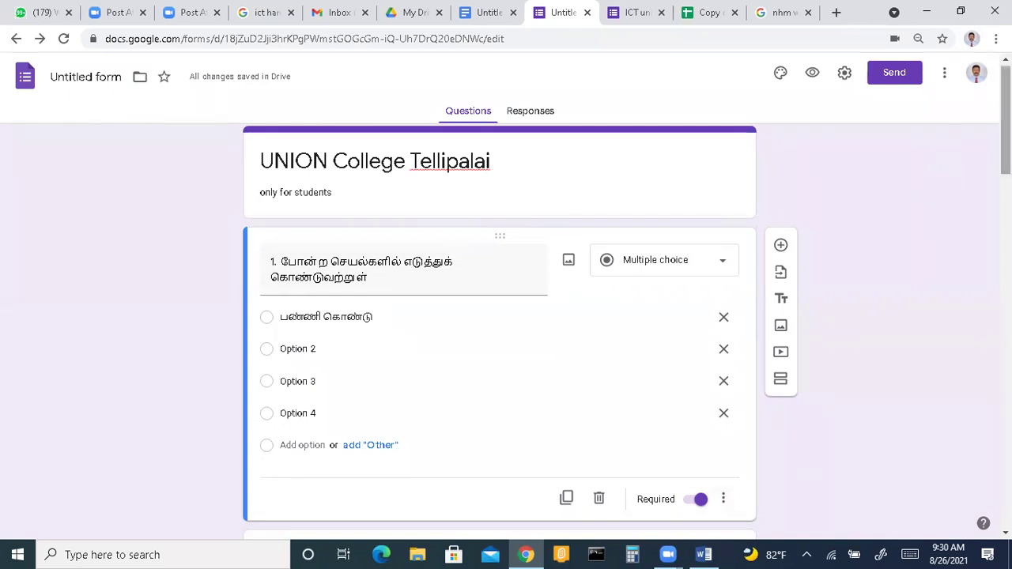
Turn the blank last question into a short-answer question titled "nvkjcnvkjdf kdnkjdnvkjf nvkjdfn".
drag(1006, 119, 1006, 470)
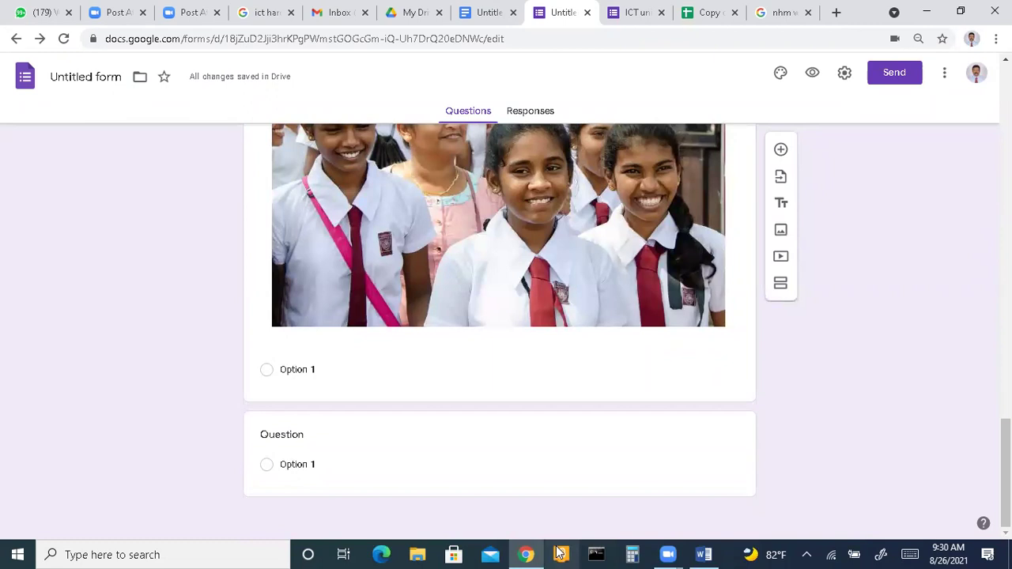
click(521, 461)
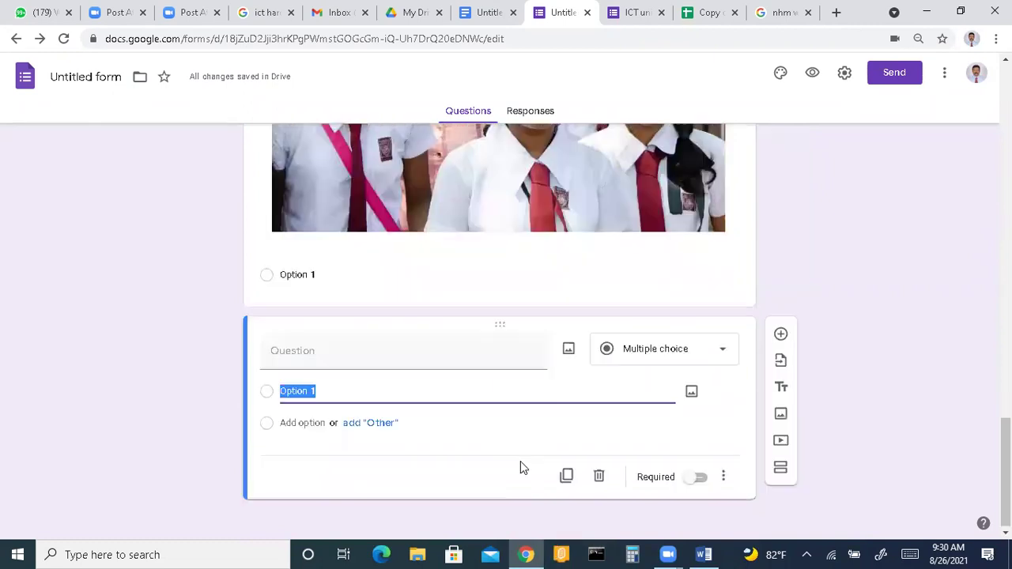
click(722, 355)
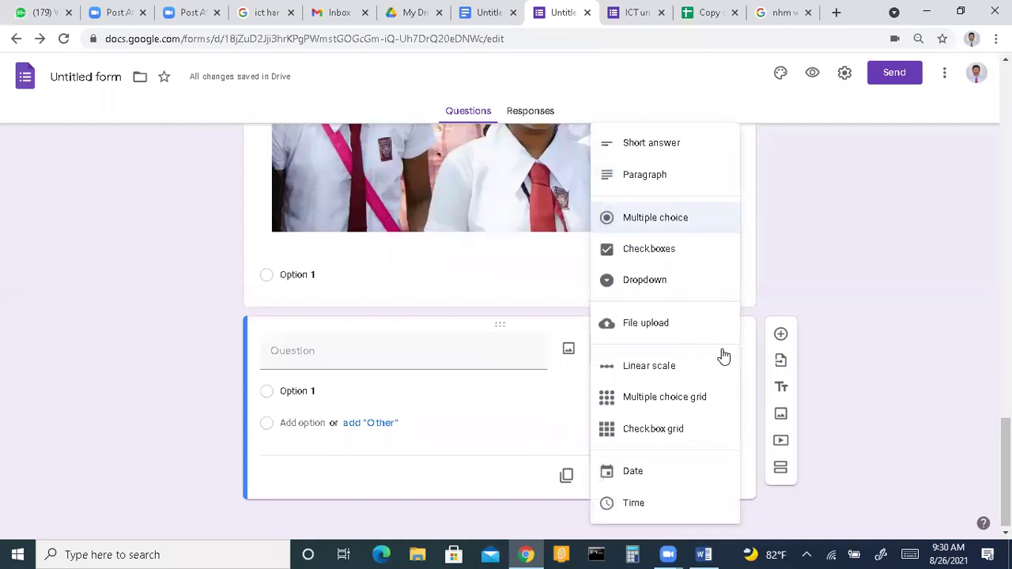
click(660, 150)
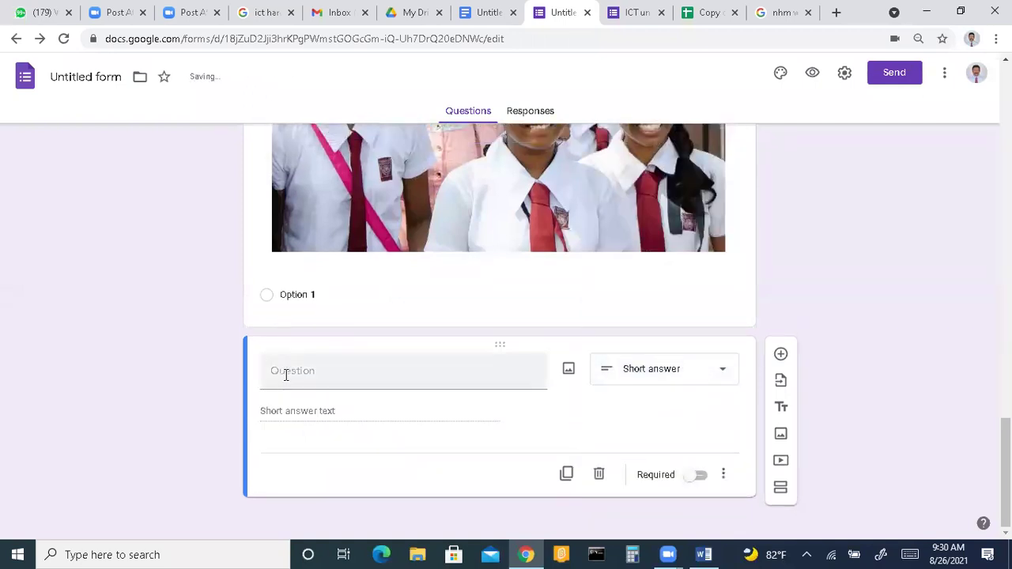
click(286, 376)
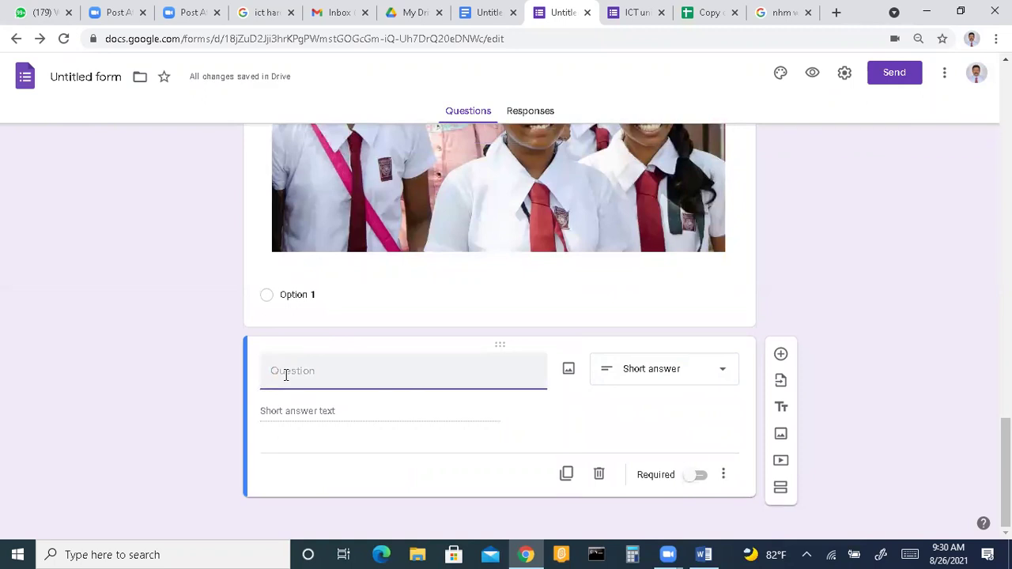
text(nvkjcnvkjdf kdnkjdnvkjf)
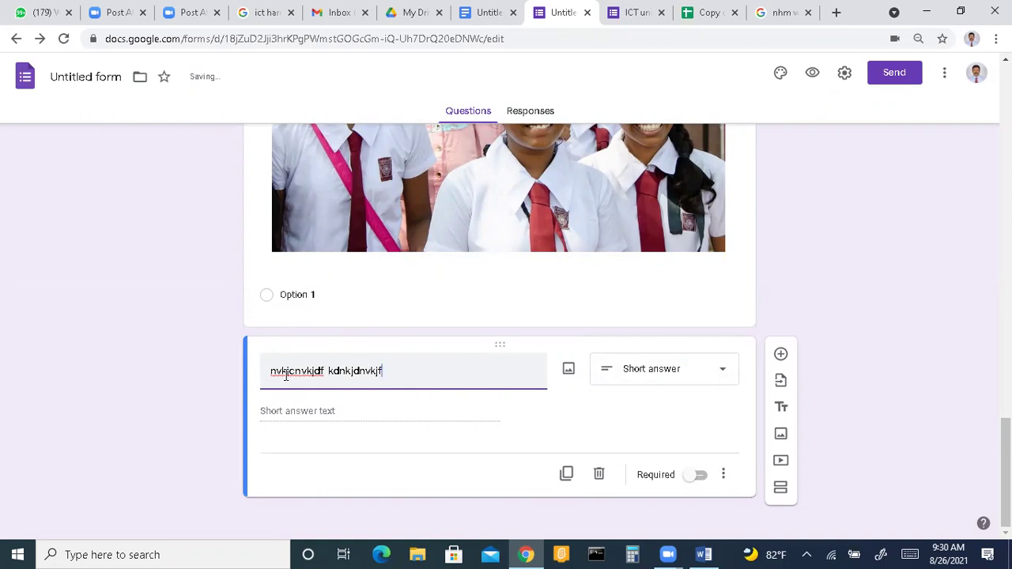
text( nvkjdfn)
click(310, 417)
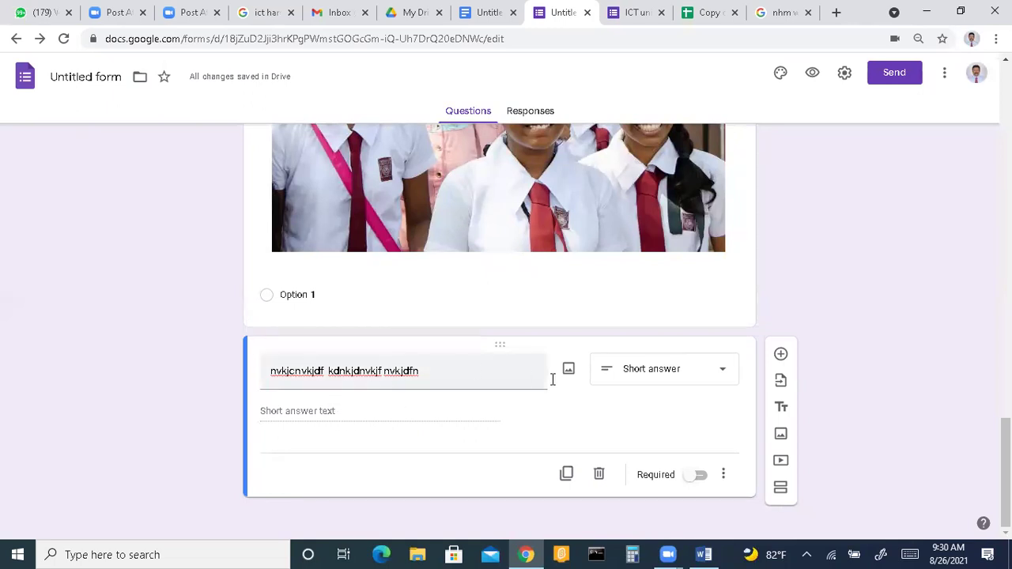
Add a paragraph question below the short-answer one, titled "nvkjdfcnvkjdf kjnkvfnnjdfcvf".
click(780, 354)
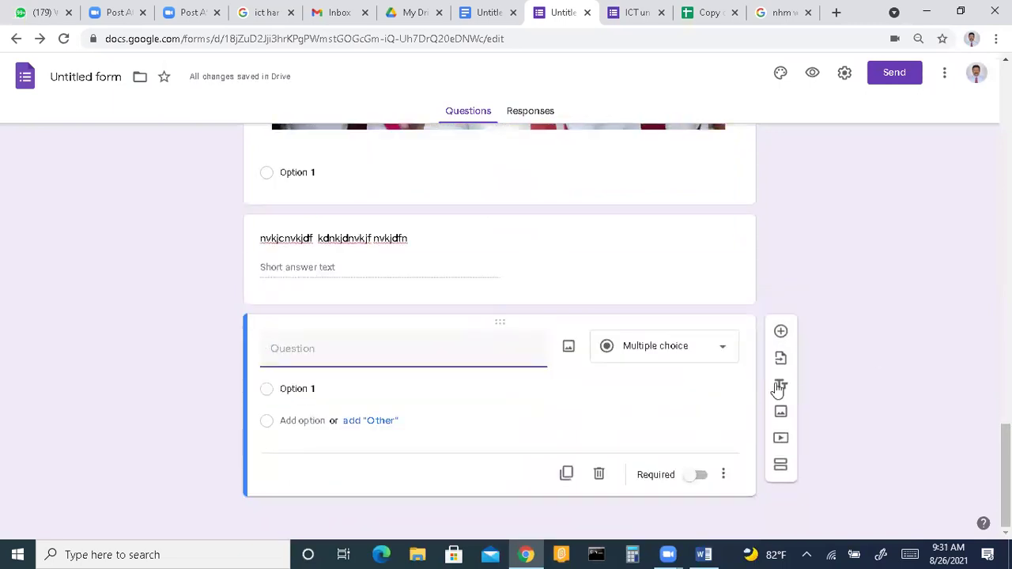
click(726, 351)
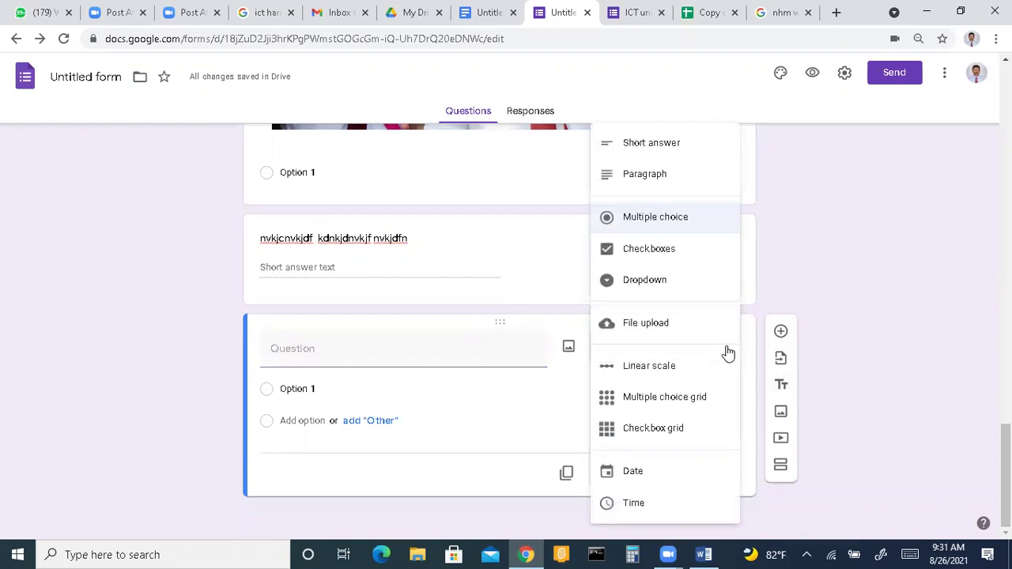
click(659, 173)
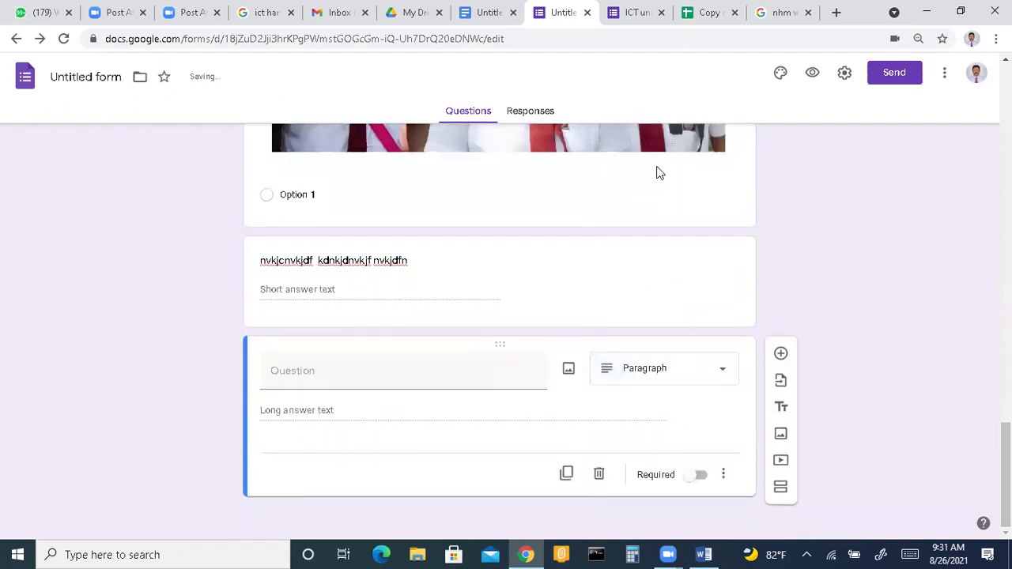
click(322, 369)
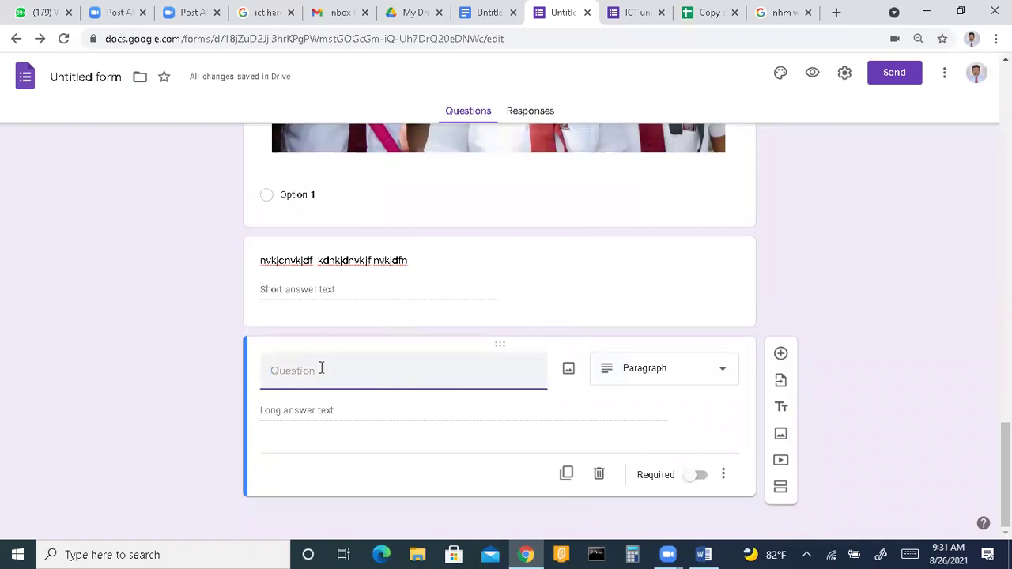
text(nvkjdfcnvkjdf kjnkvf)
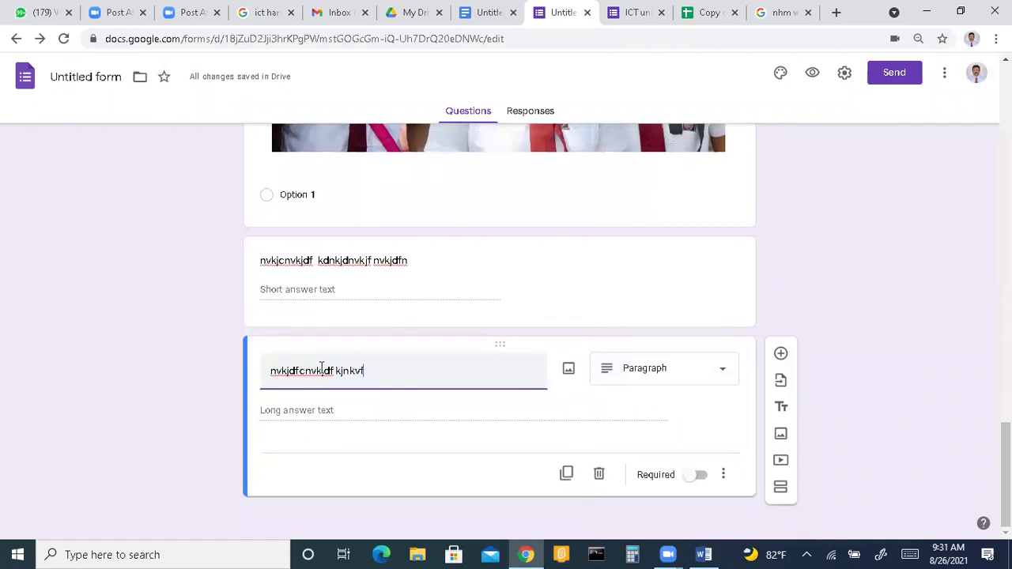
text(nnjdfcvf)
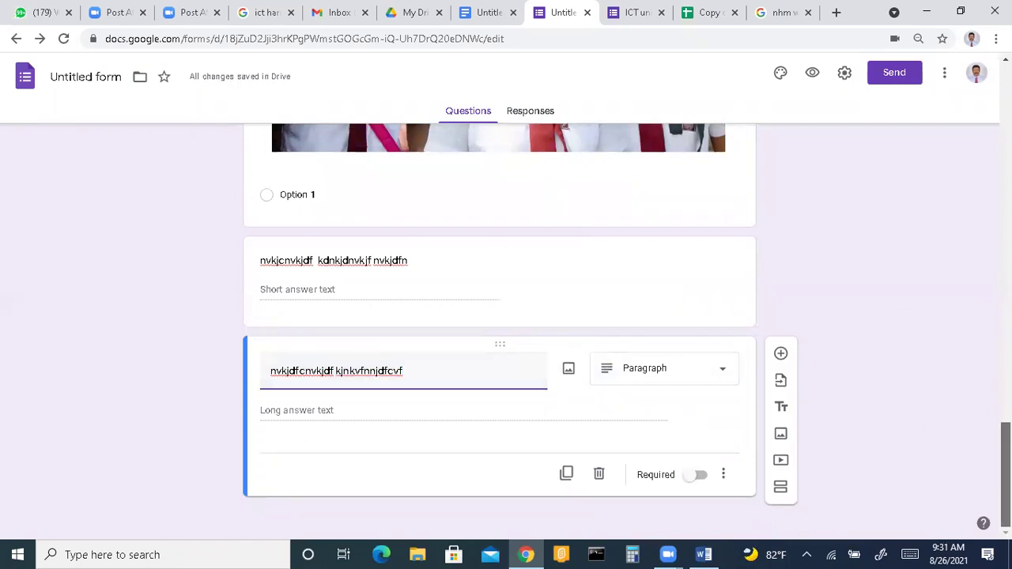
click(350, 413)
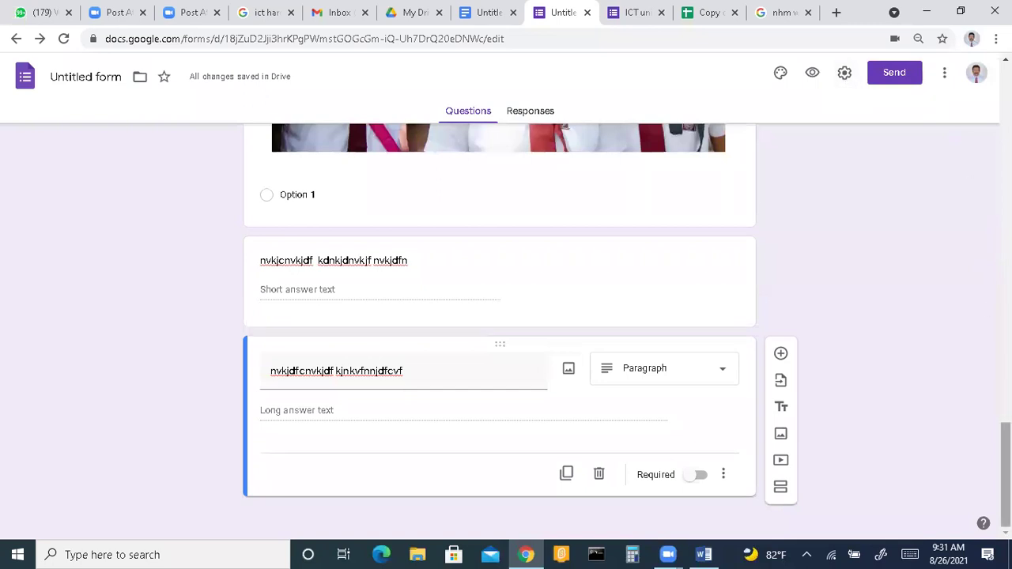
Add a dropdown question titled "input device" below the paragraph question.
click(782, 356)
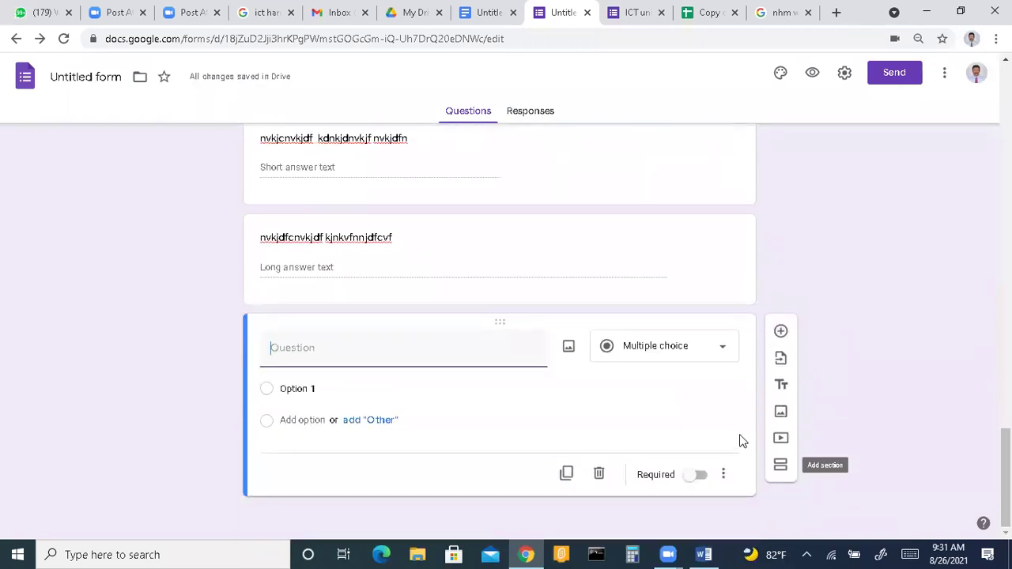
click(721, 354)
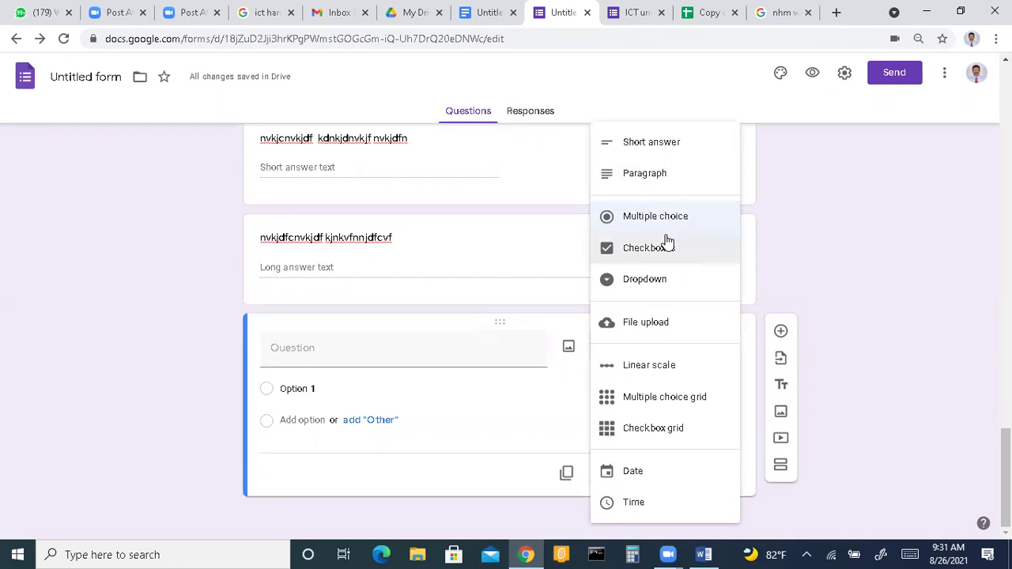
click(659, 280)
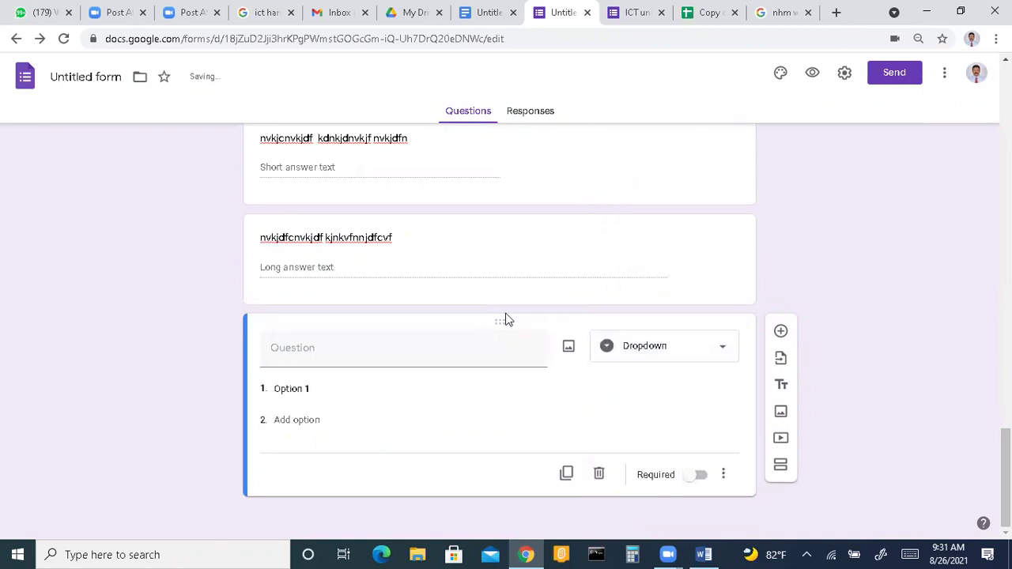
click(369, 351)
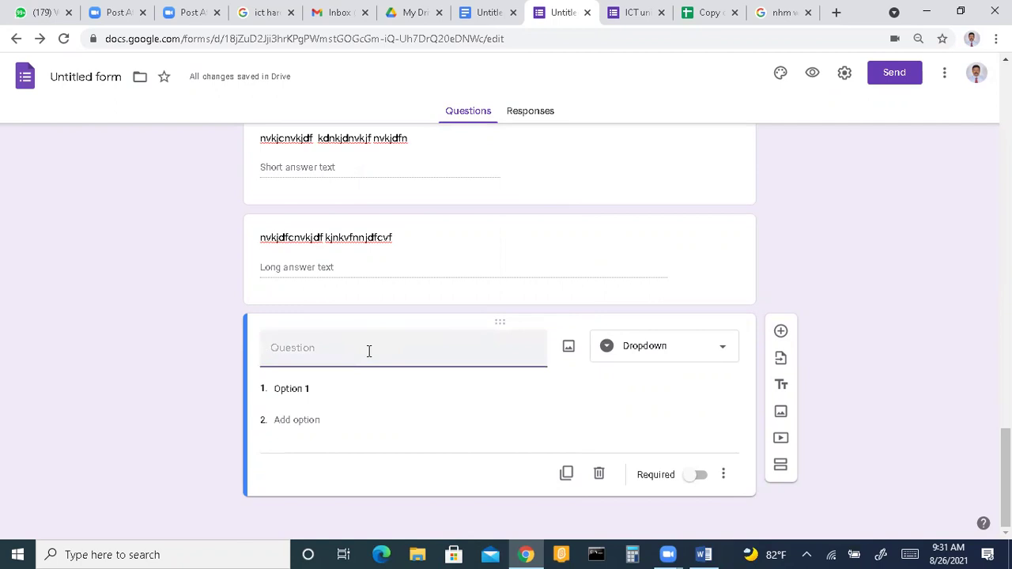
text(inpu)
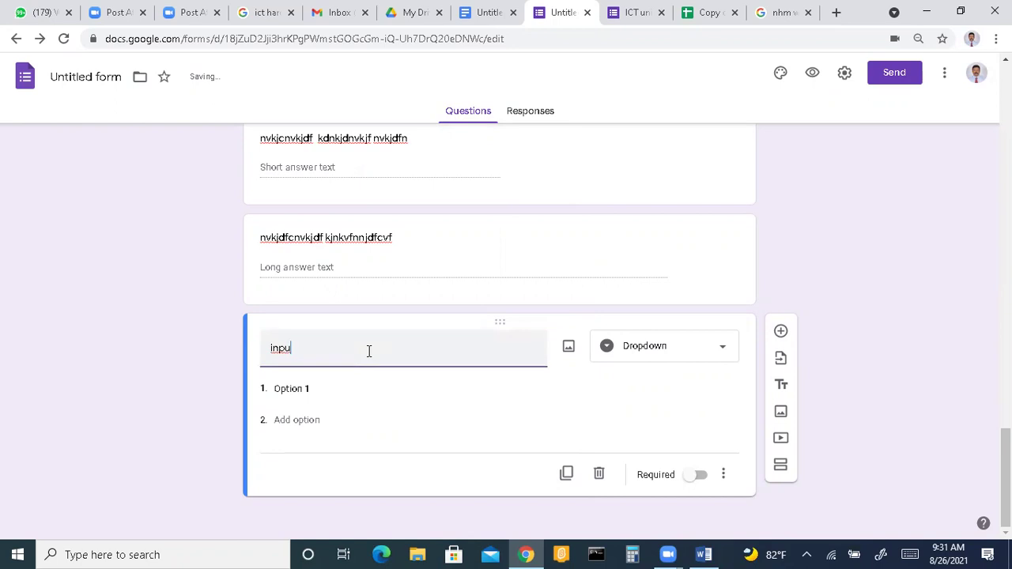
text(t device)
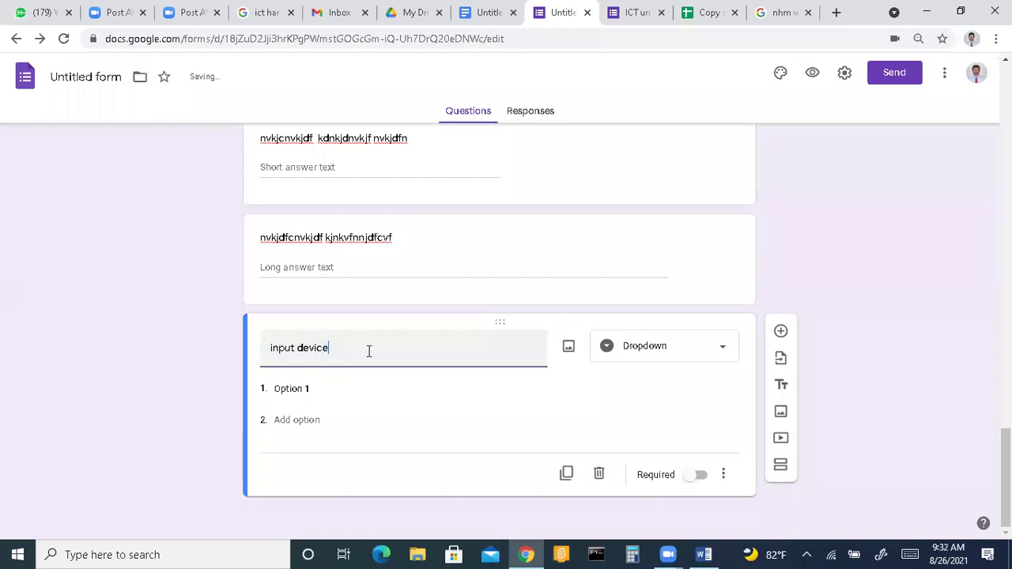
Enter "printer" and "sca" as the first two choices of the input device dropdown and add a third default option.
click(323, 389)
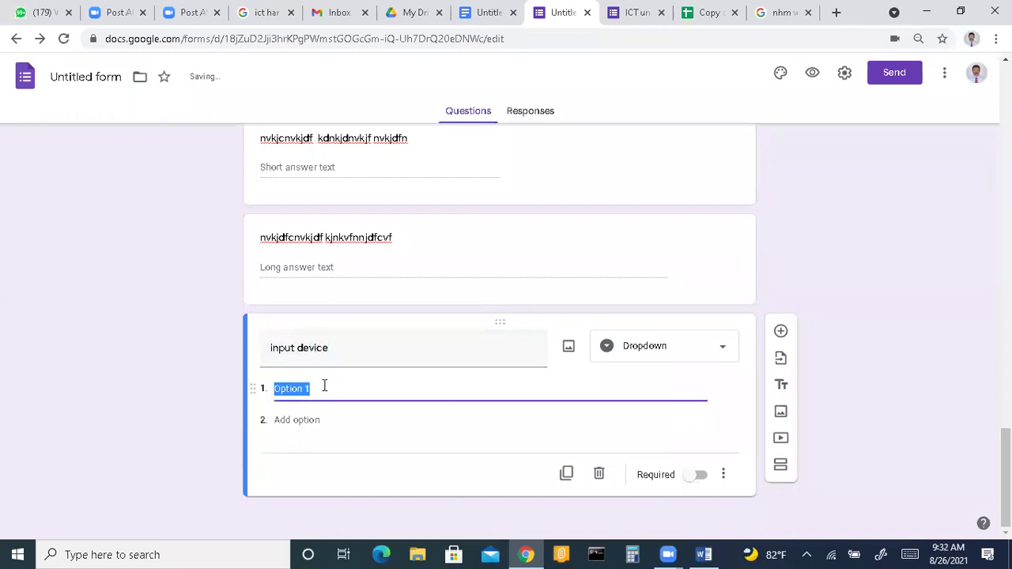
text(printer)
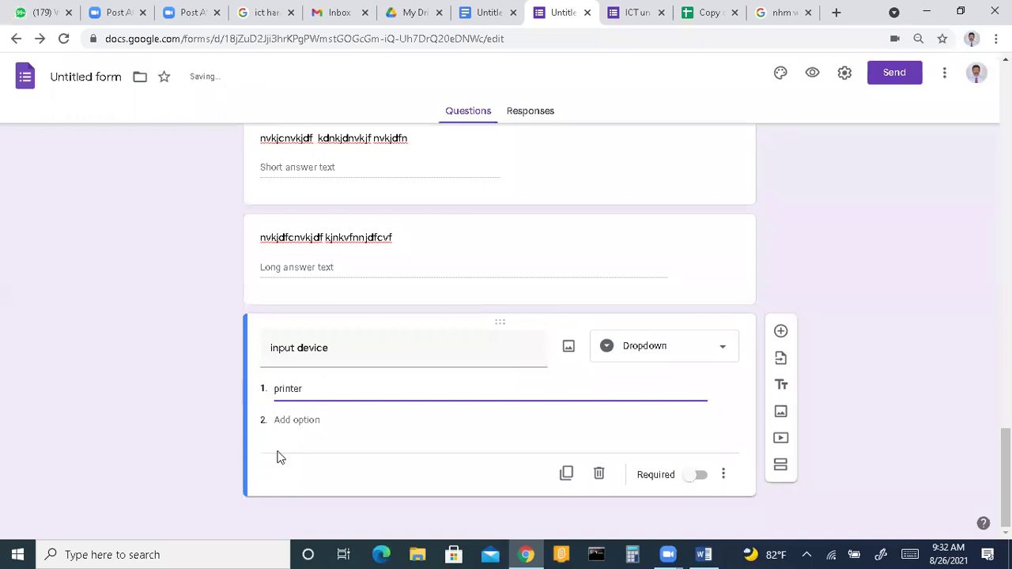
click(291, 421)
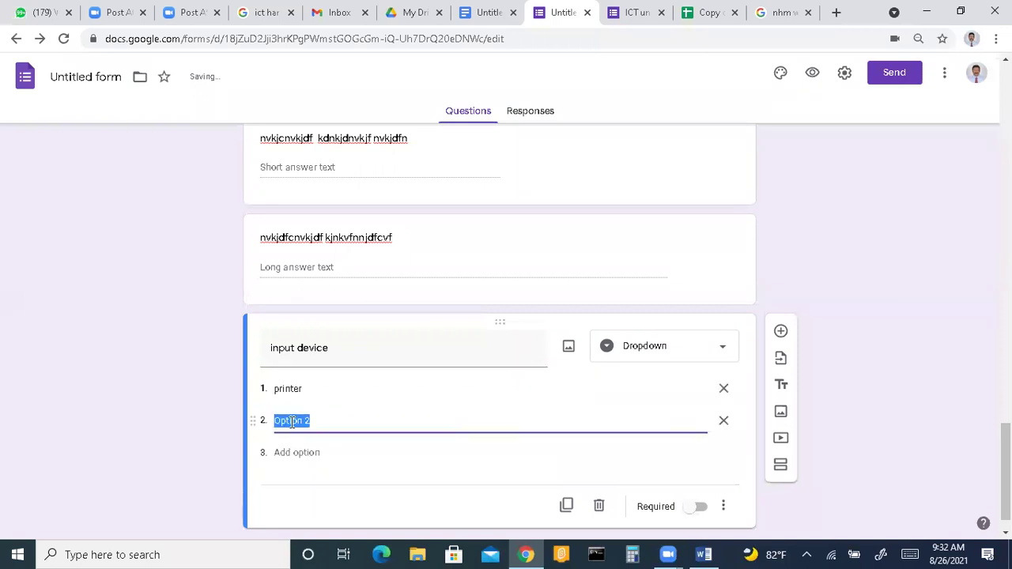
text(sca)
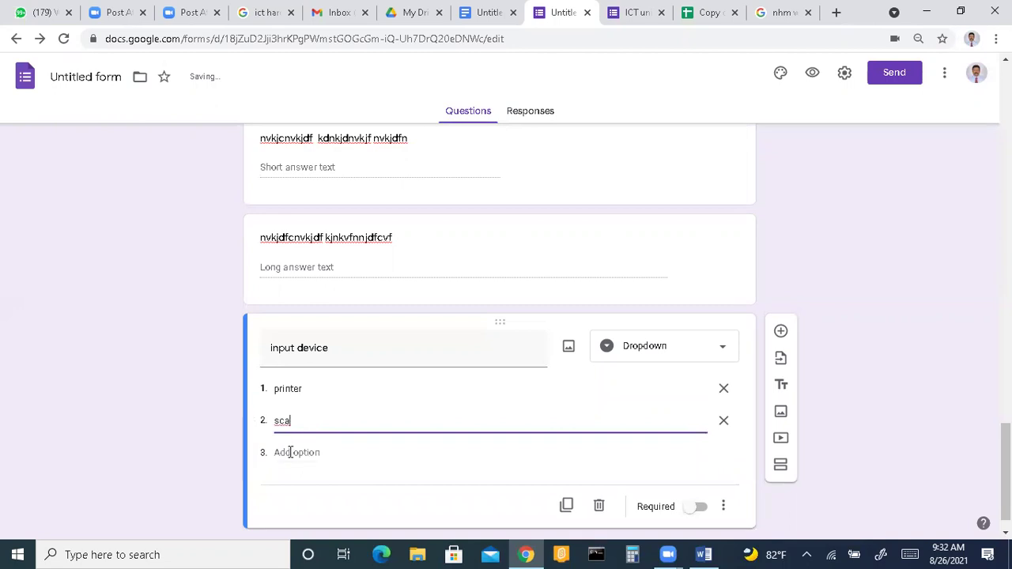
click(291, 452)
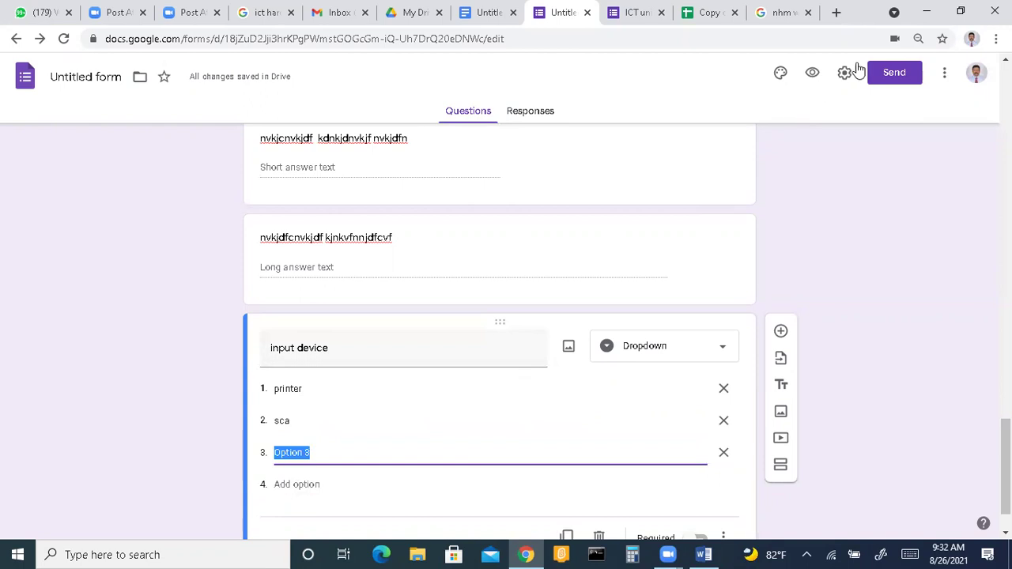
Preview the form and try each answer of question 1 in turn, ending with Option 4 selected.
click(814, 74)
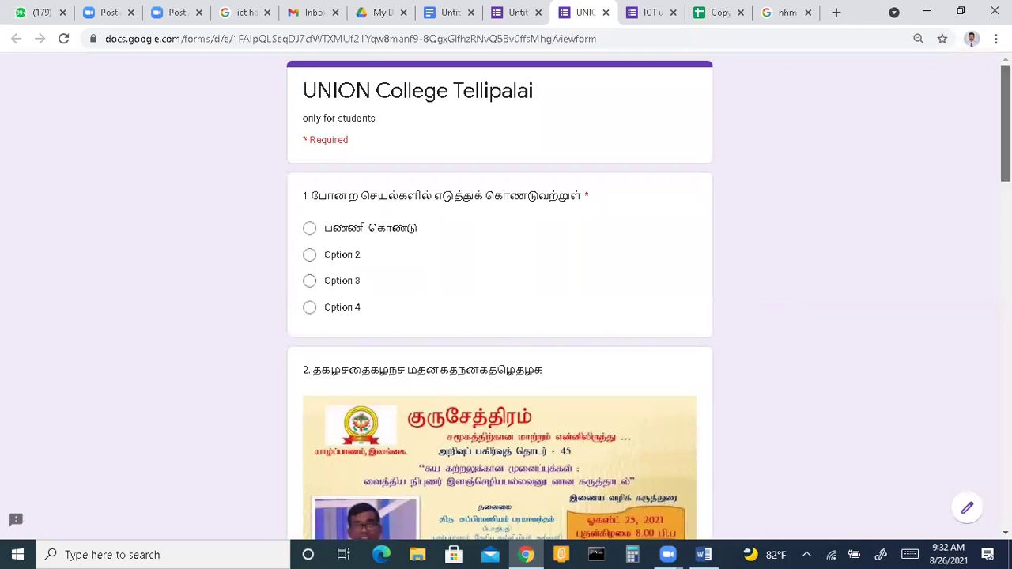
scroll(1006, 118, down, 1)
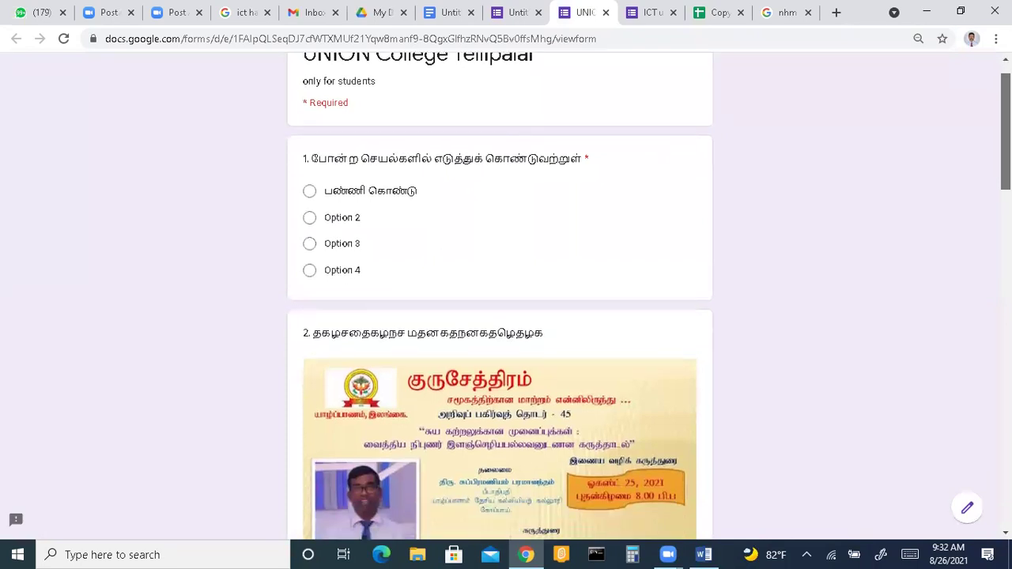
click(310, 193)
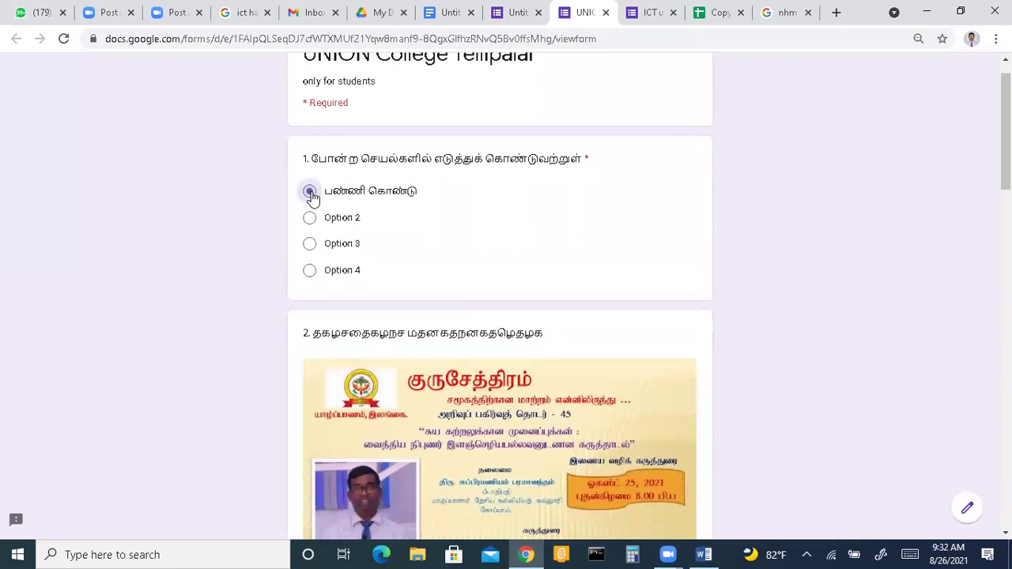
click(310, 217)
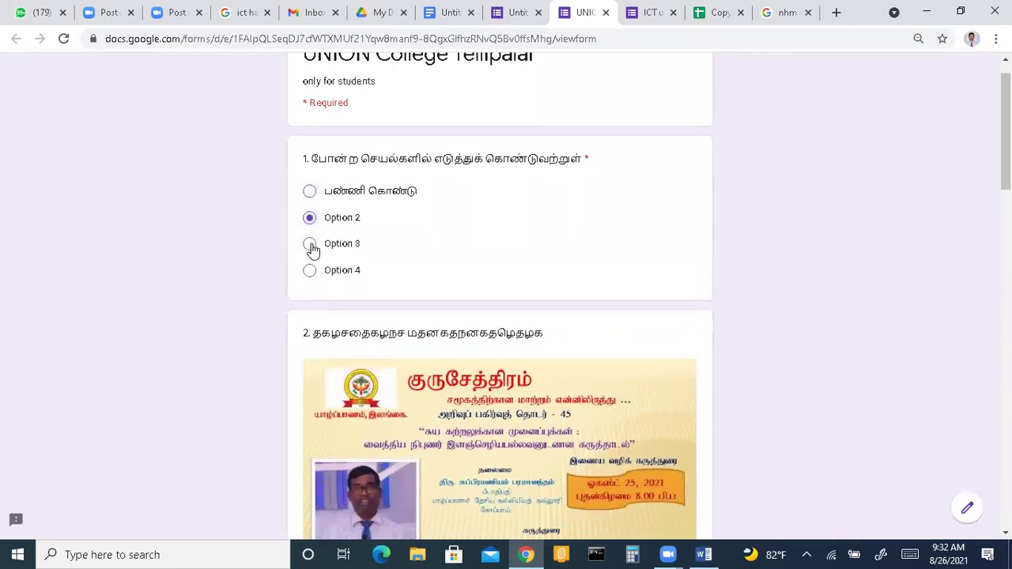
click(311, 246)
click(310, 272)
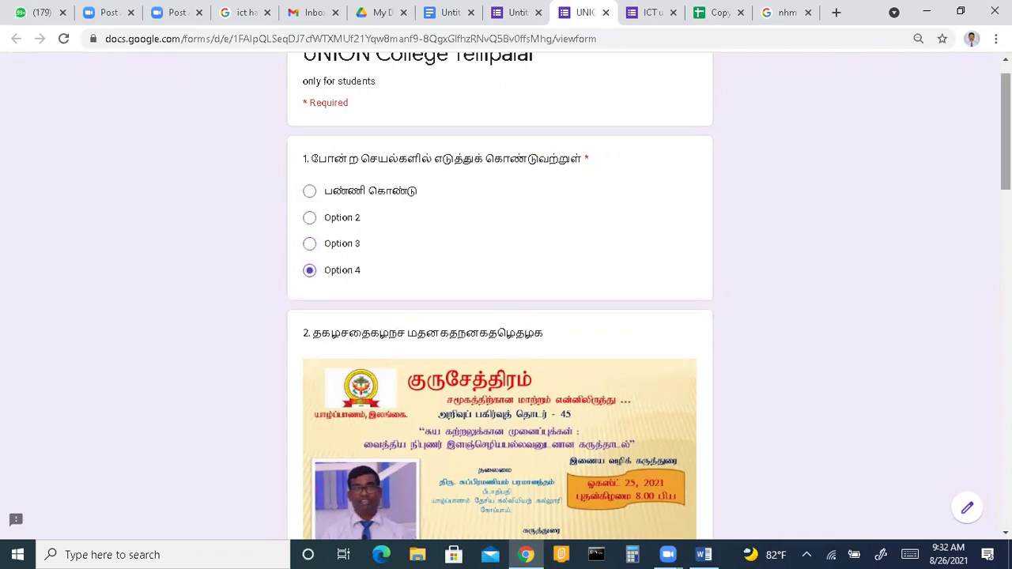
Answer the short-answer question below the schoolgirls photo in the preview with "xnb dc jdhbjdhfbd jdhhbdhjfh".
scroll(500, 317, down, 1)
scroll(601, 226, down, 5)
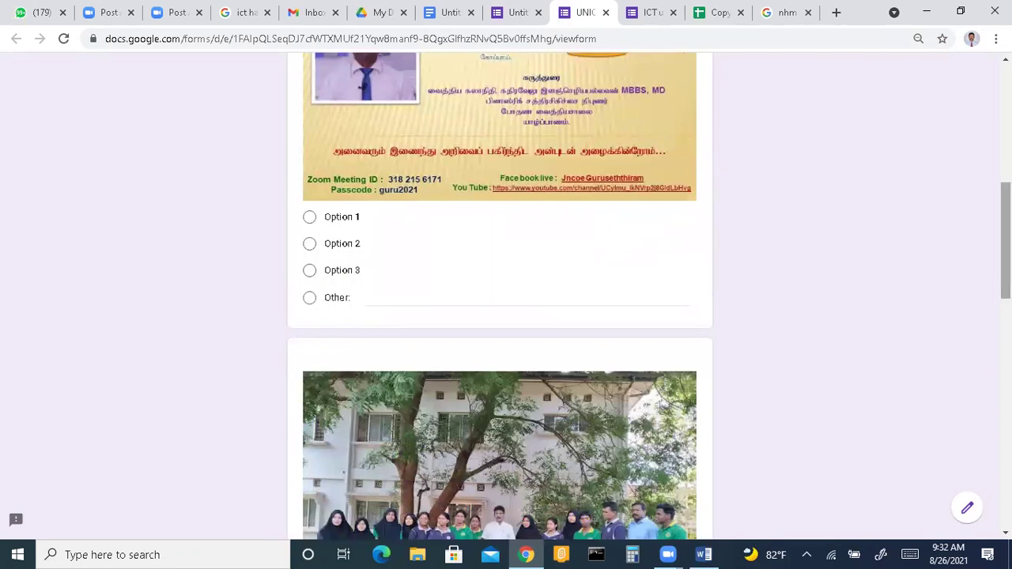
scroll(500, 316, down, 5)
scroll(500, 298, down, 5)
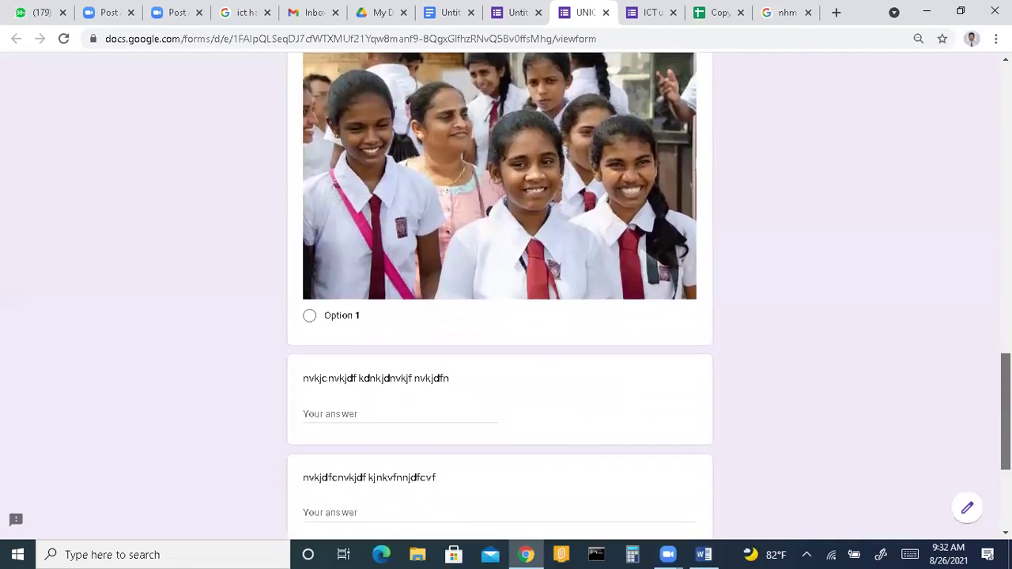
scroll(832, 376, down, 2)
click(392, 246)
text(xnb dc jdhbjdhfbd jdhhbdhjfh)
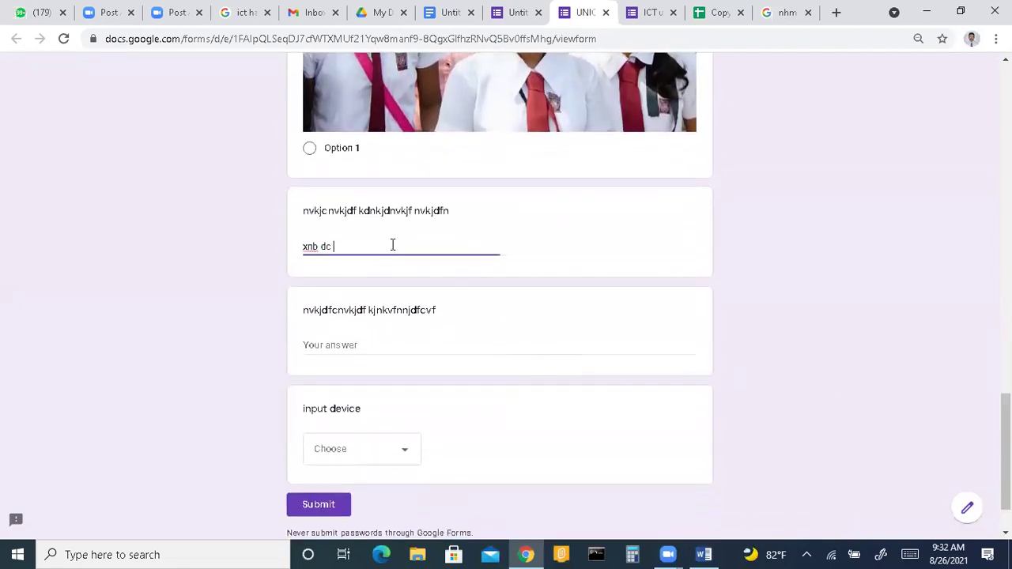
Complete the short answer as "xnb dc jdhbjdhfbd jdfhbdhjfhb" and answer the paragraph question below it with "cnv dnmjvbjd".
text(b)
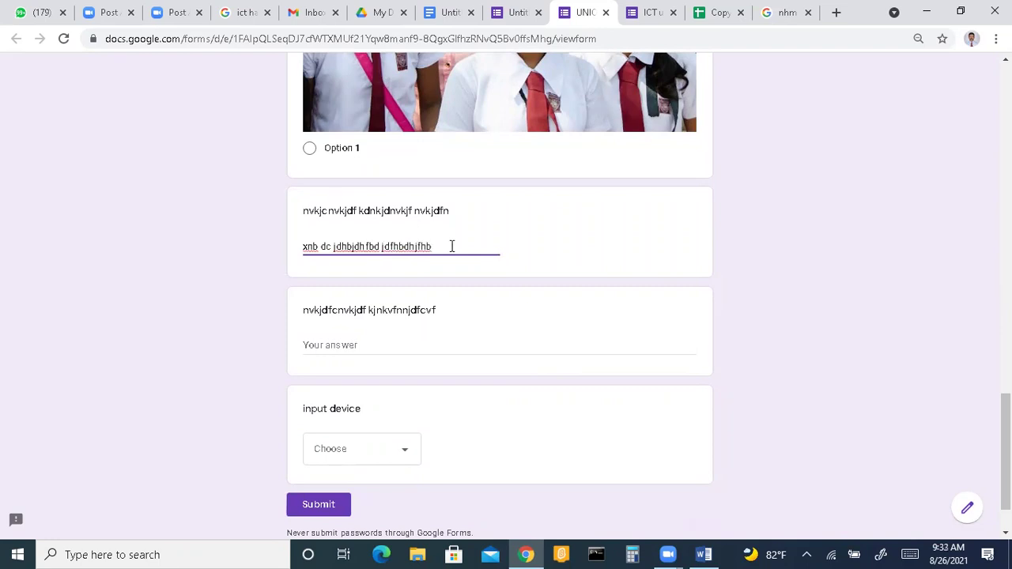
drag(451, 244, 223, 188)
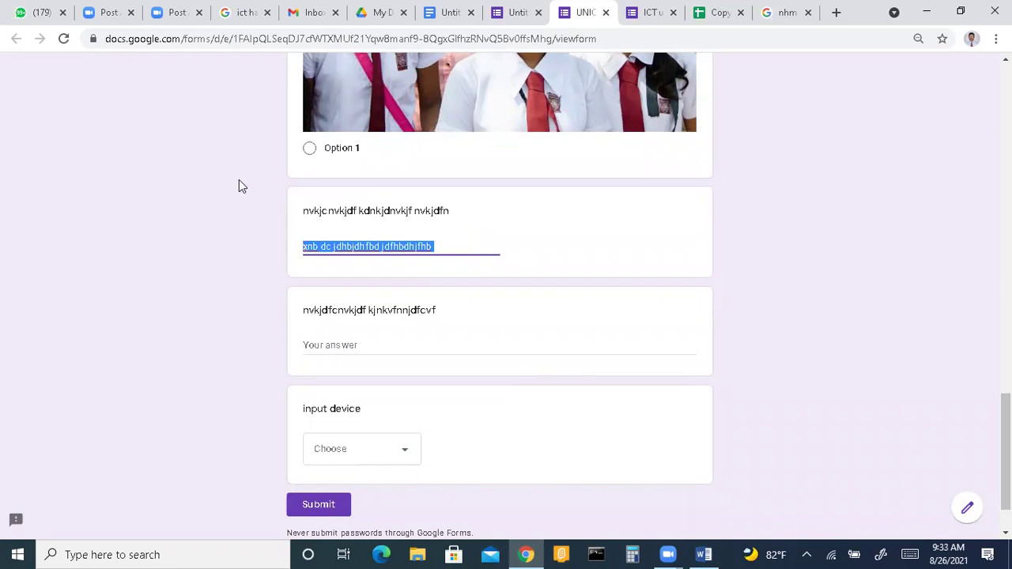
click(332, 348)
text(cnv drnnjvbjd)
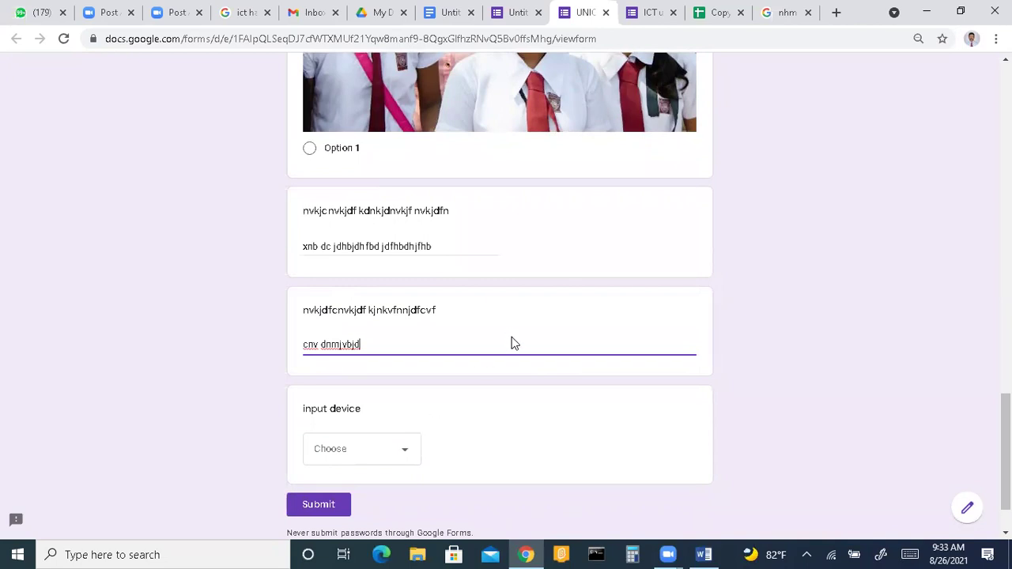
click(659, 335)
Try the input device dropdown in the preview by choosing Option 3 and changing the choice to printer.
click(407, 456)
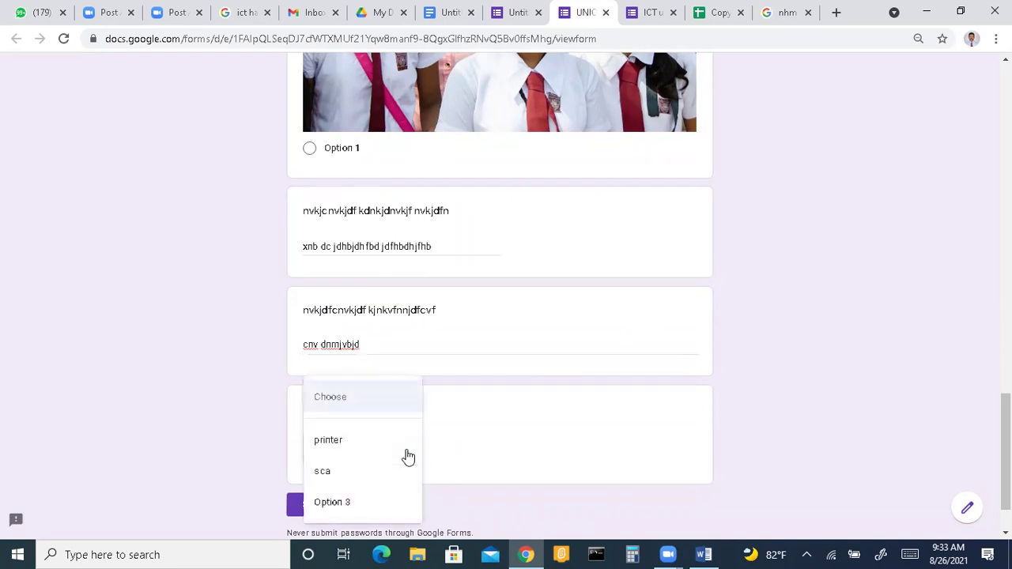
click(355, 503)
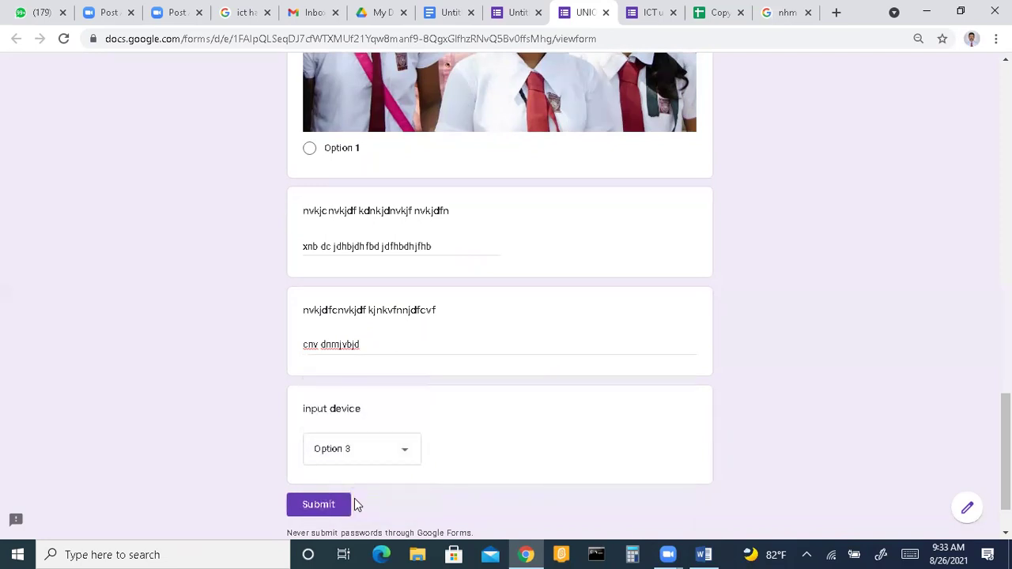
click(403, 460)
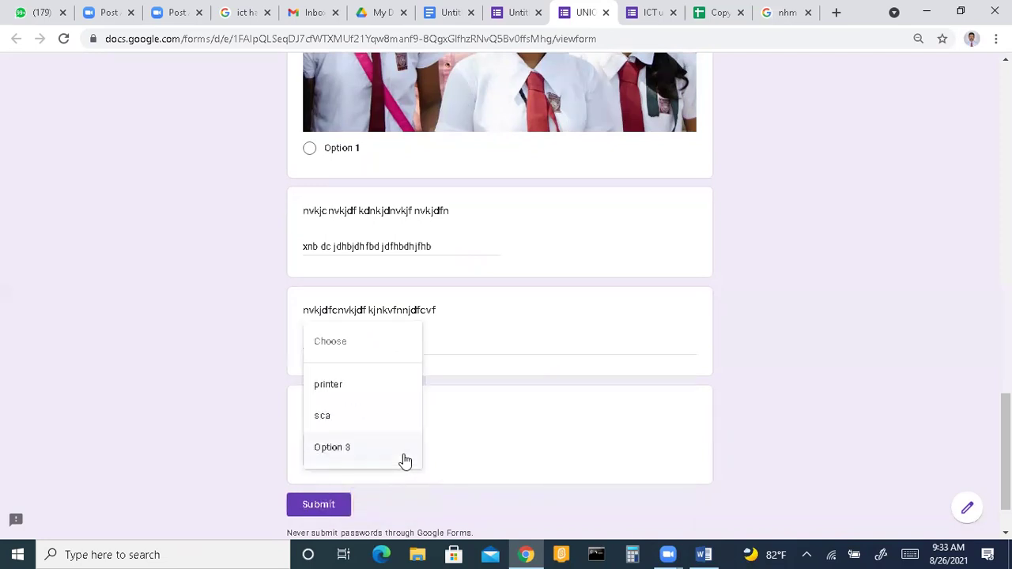
click(342, 388)
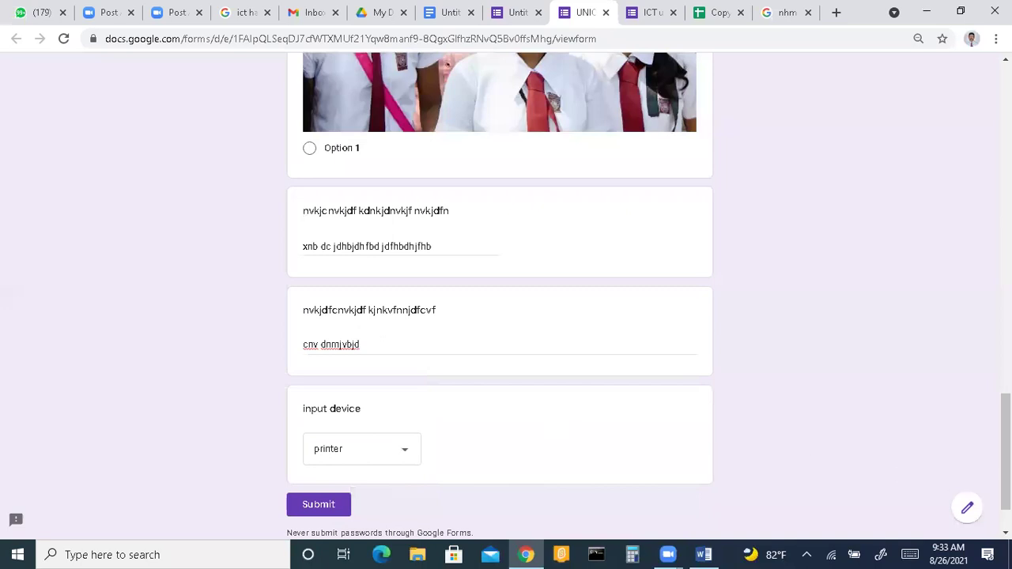
scroll(1006, 451, up, 5)
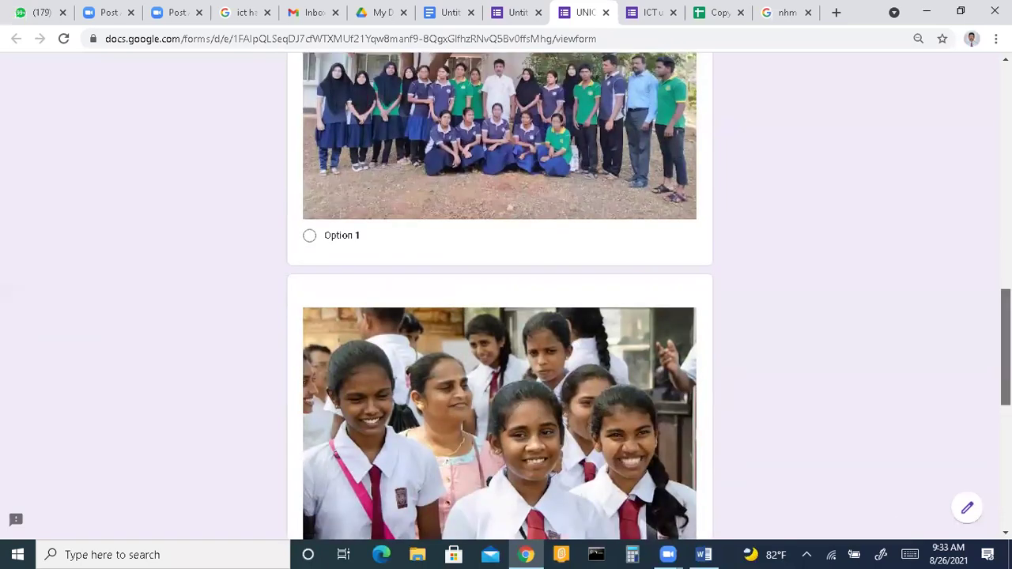
scroll(942, 265, up, 12)
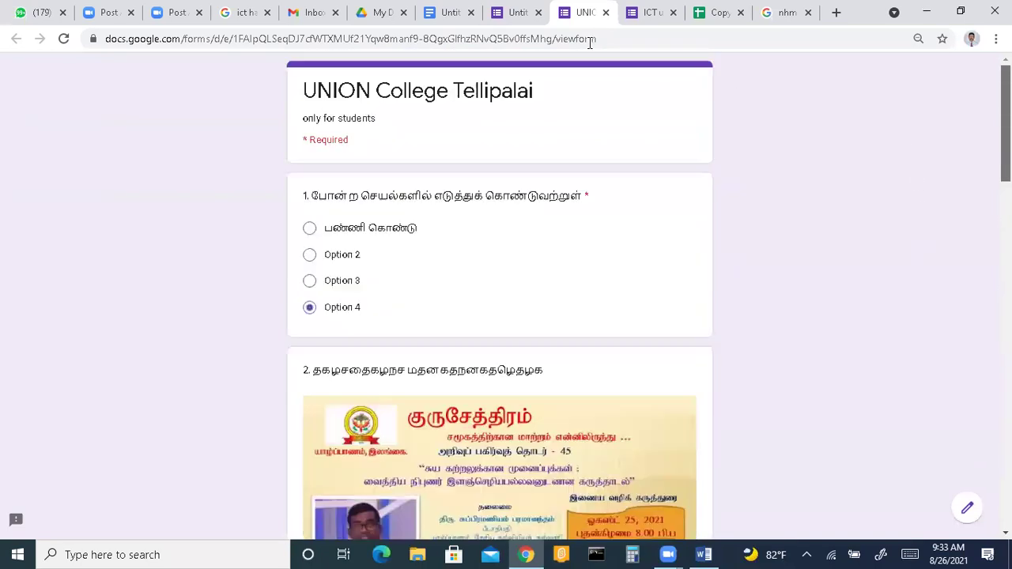
Return to the form editor and add a linear scale question below the input device dropdown.
click(517, 13)
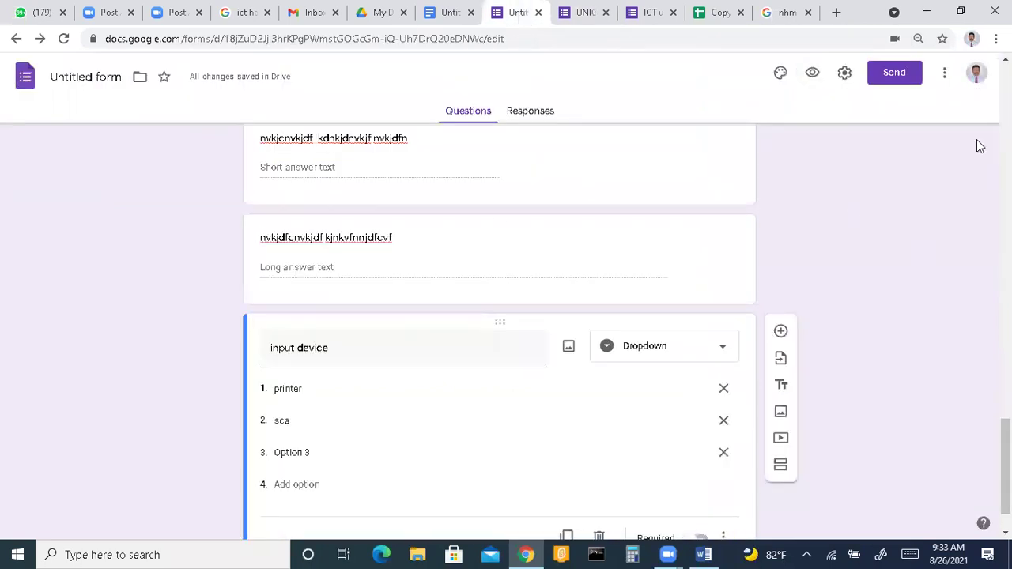
scroll(509, 331, down, 2)
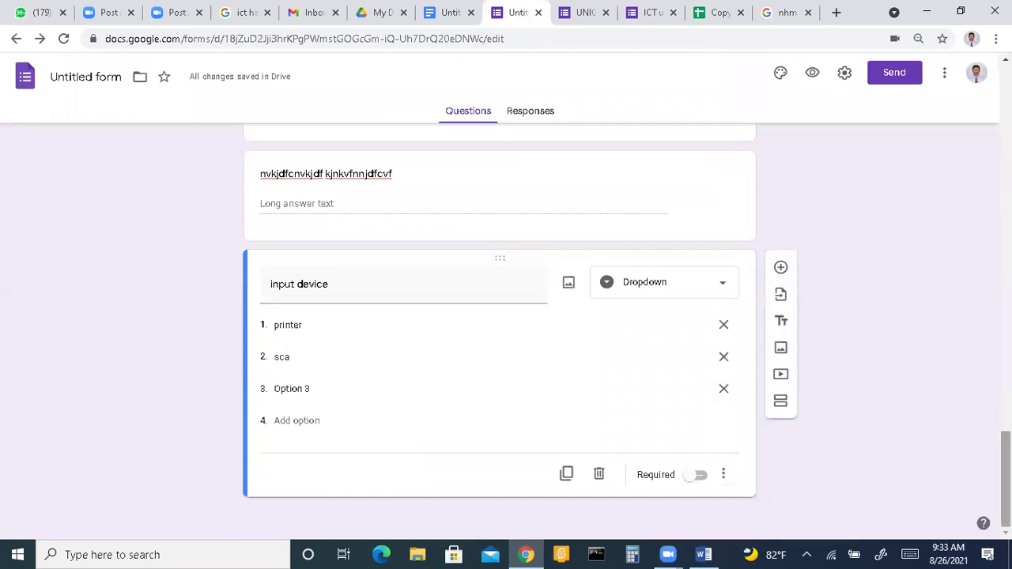
scroll(500, 332, up, 3)
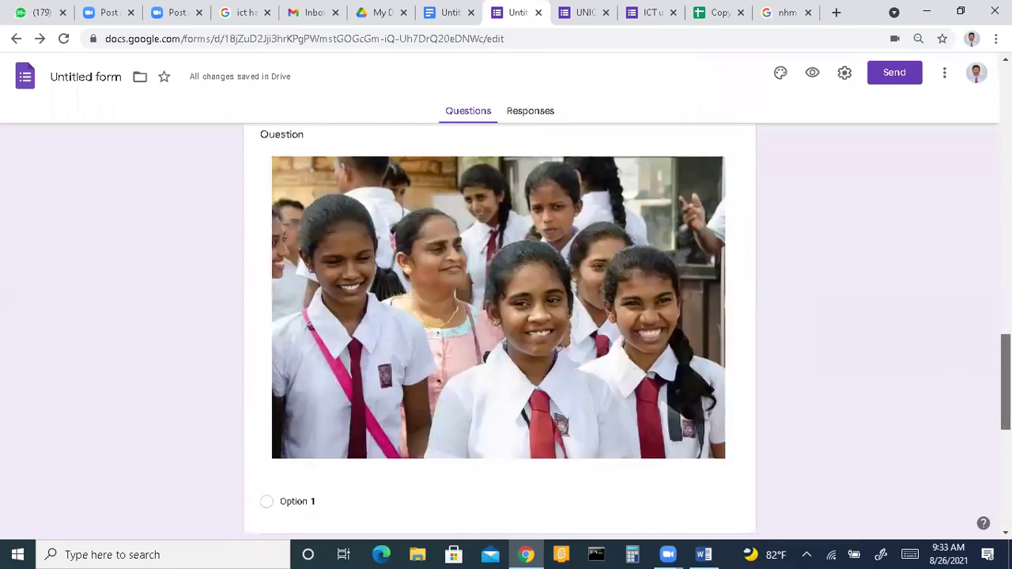
scroll(814, 404, down, 2)
scroll(814, 403, up, 3)
scroll(813, 404, down, 1)
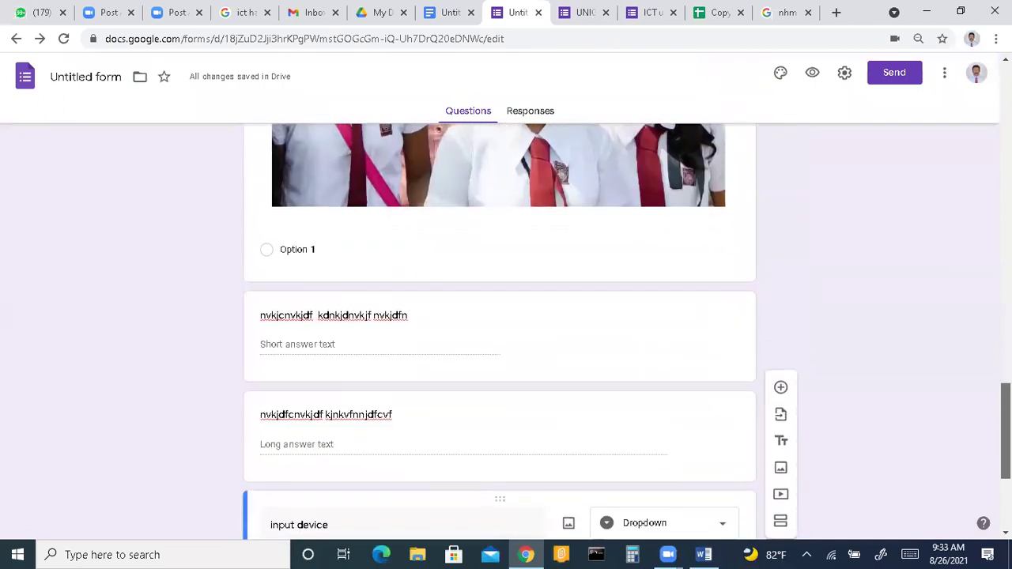
click(782, 388)
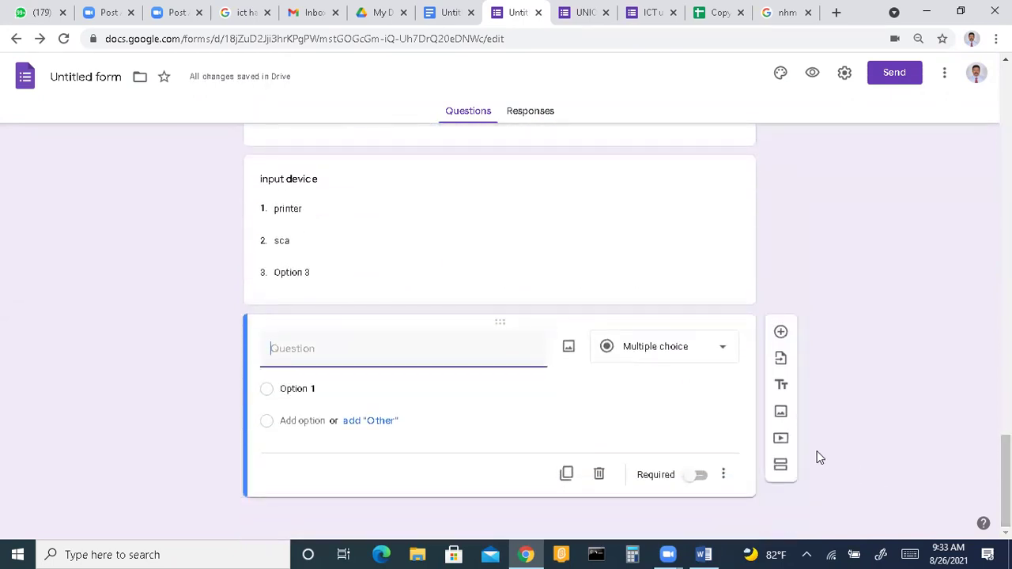
click(724, 348)
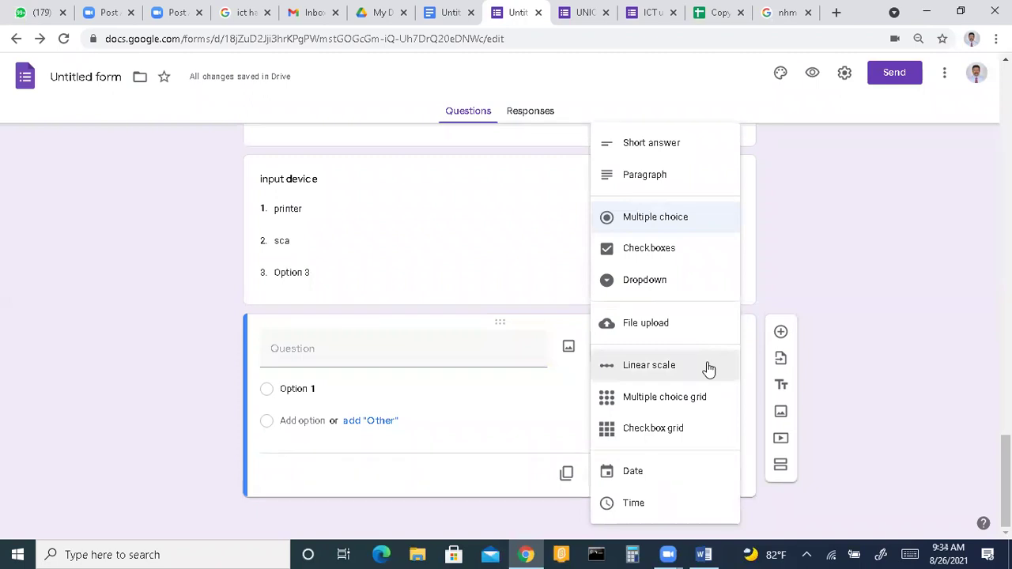
click(708, 368)
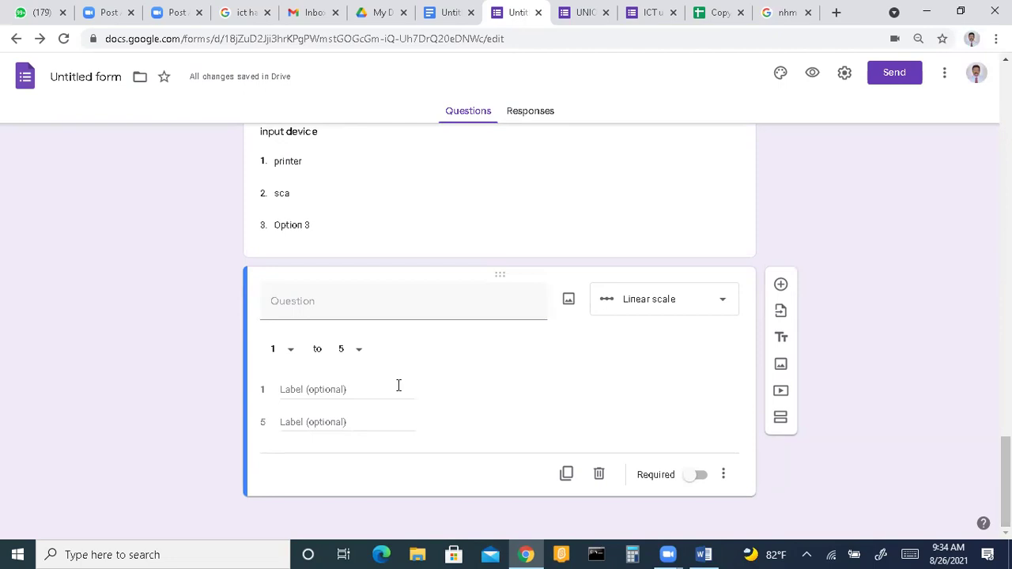
click(289, 353)
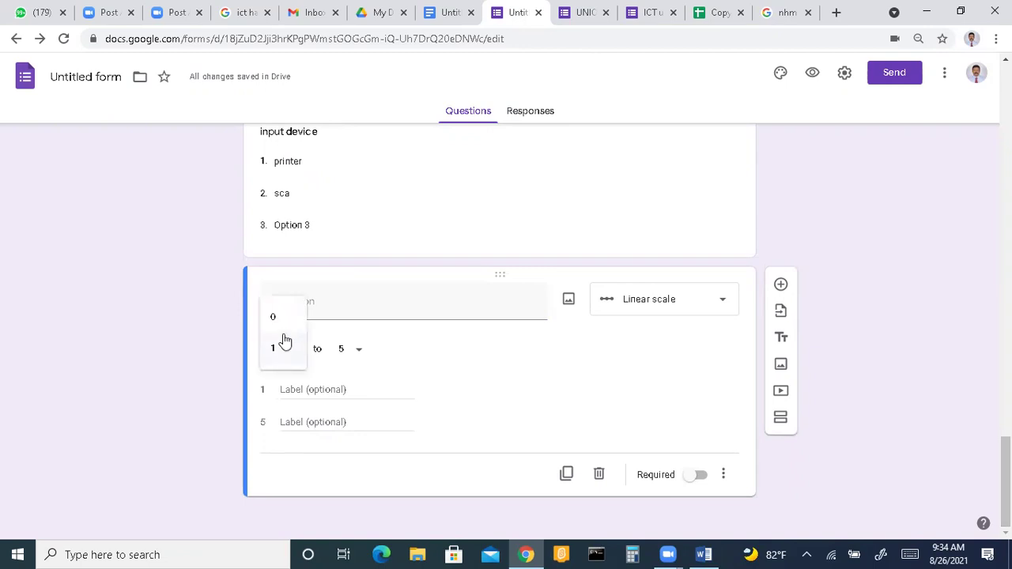
click(392, 256)
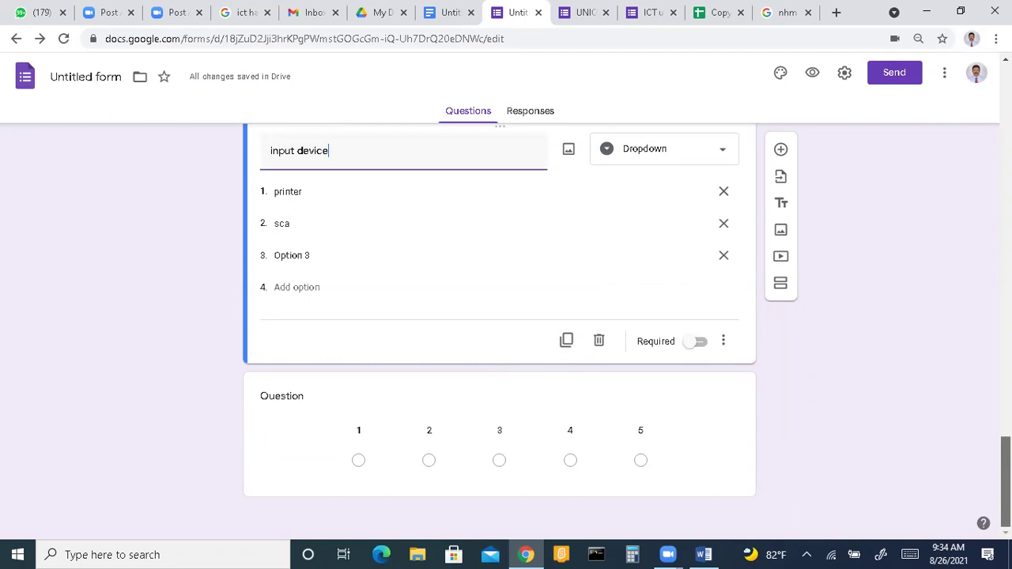
click(703, 438)
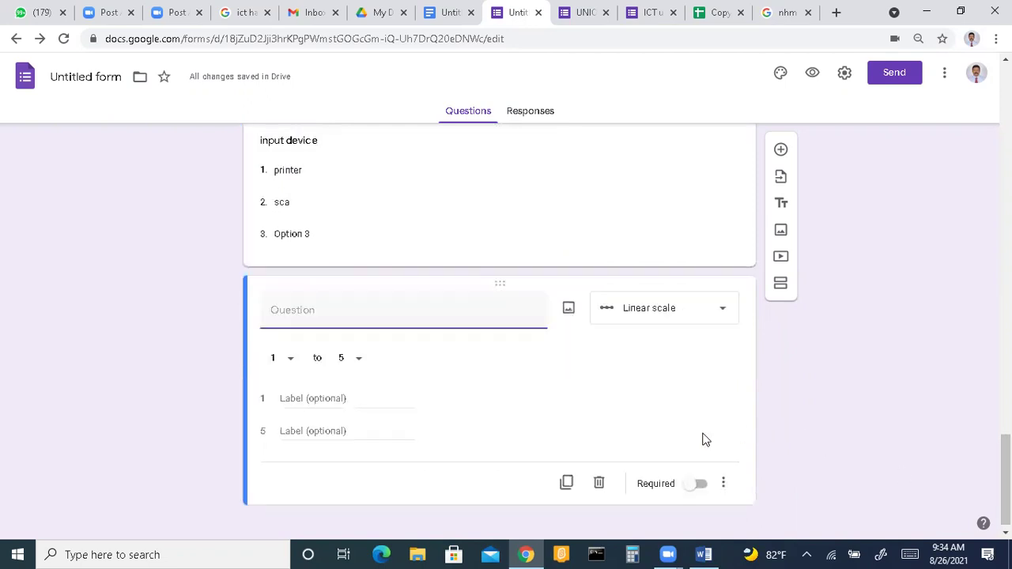
Label value 1 of the linear scale "VL" and value 5 "VH".
click(333, 397)
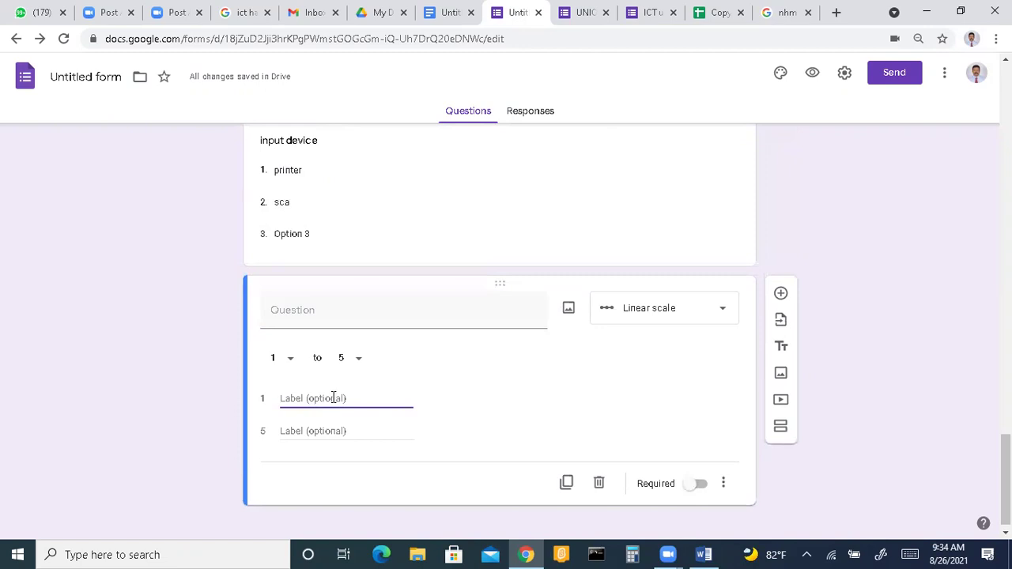
text(VL)
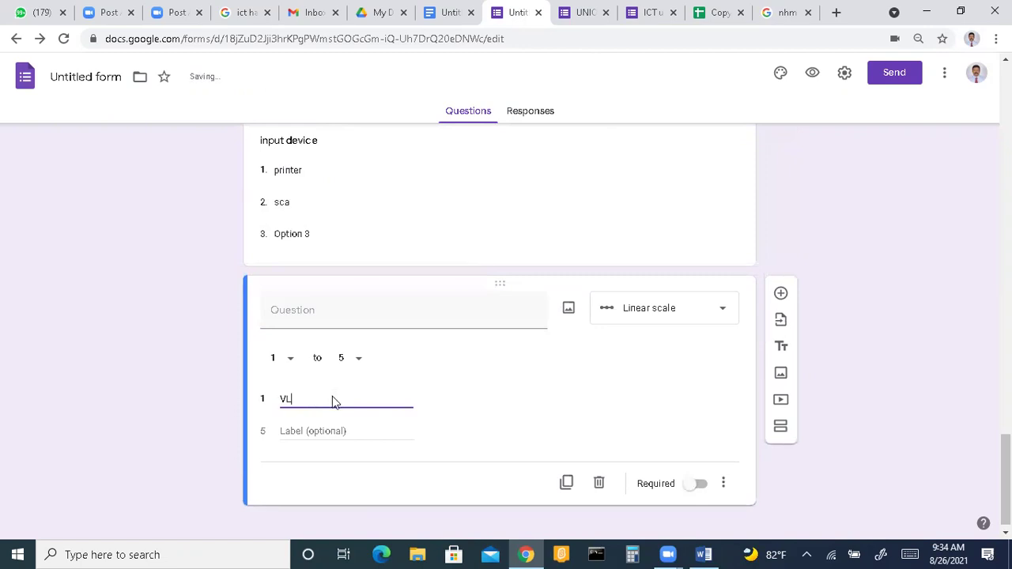
click(310, 428)
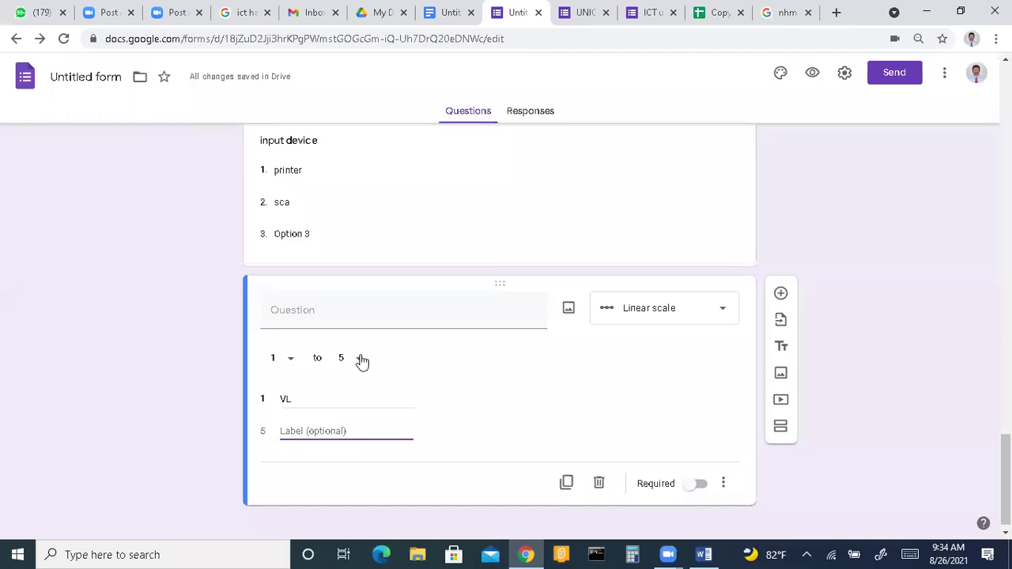
text(VH)
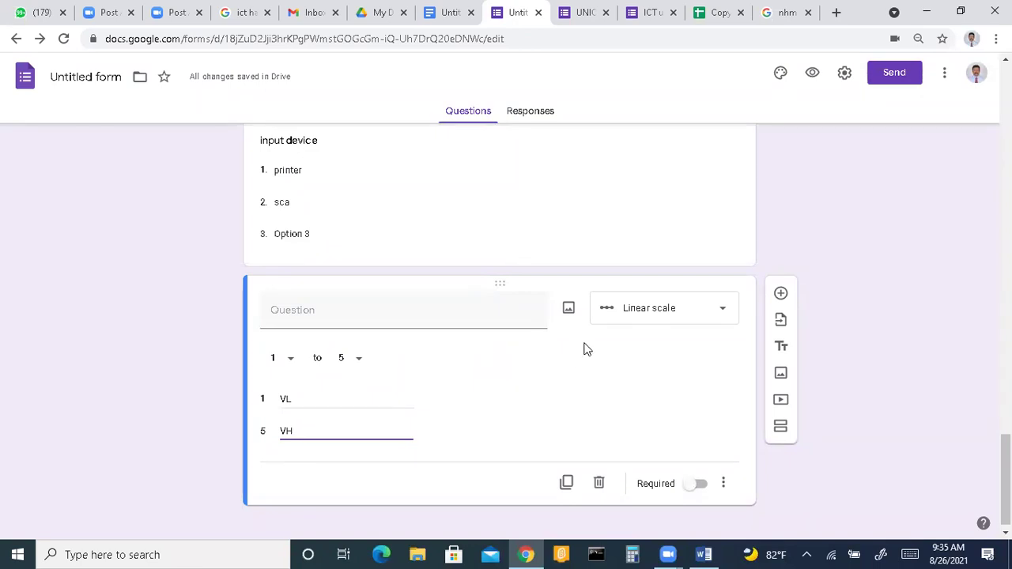
click(608, 388)
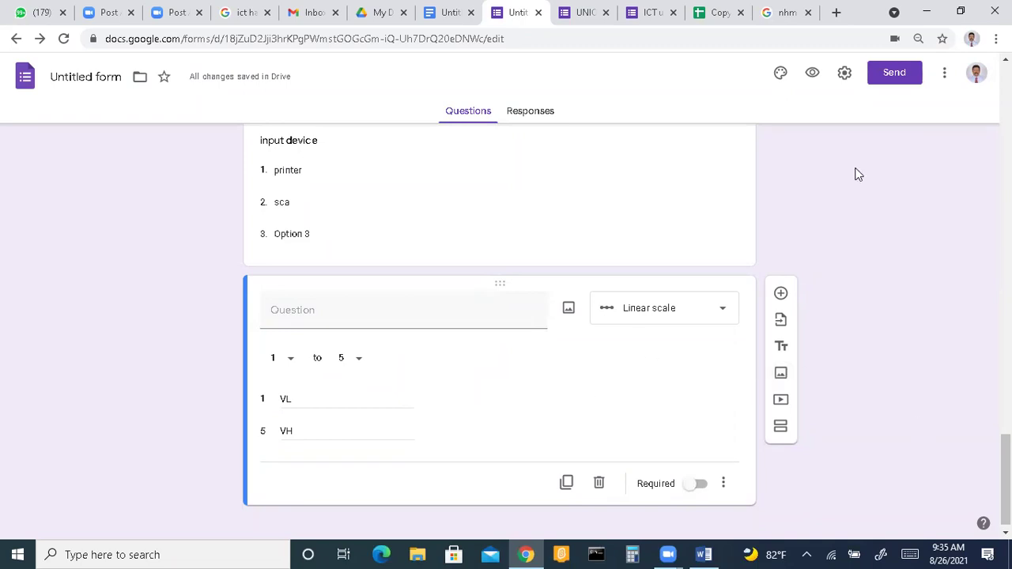
Preview the updated form and try the ratings of the VL to VH scale in turn, ending with 5 selected.
click(810, 81)
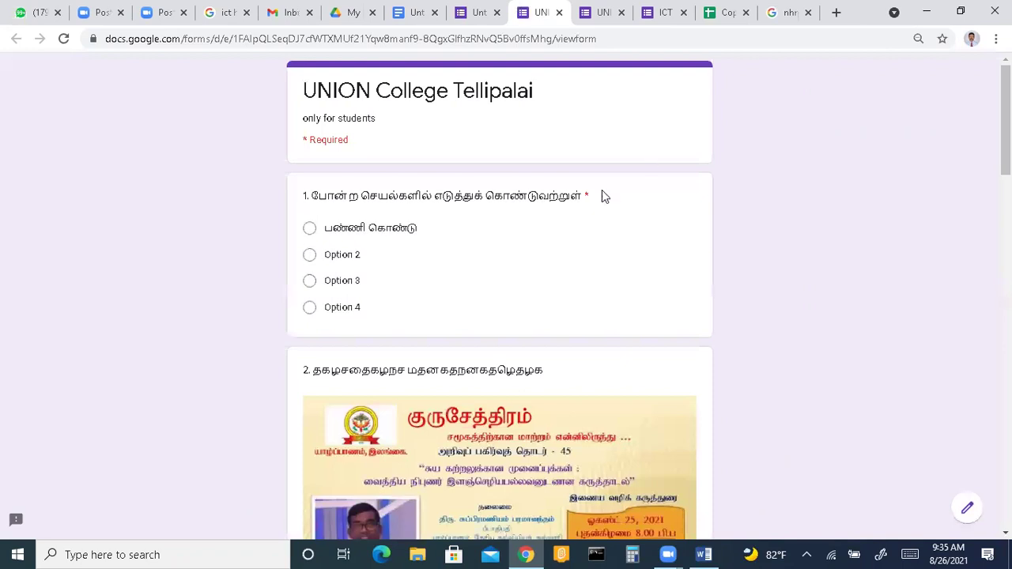
scroll(500, 297, down, 4)
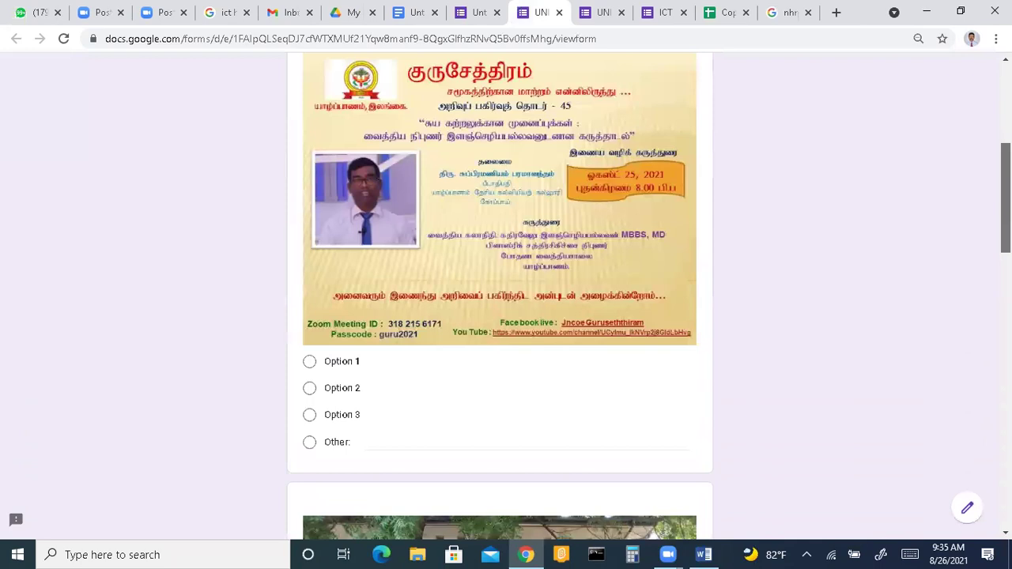
scroll(500, 297, down, 10)
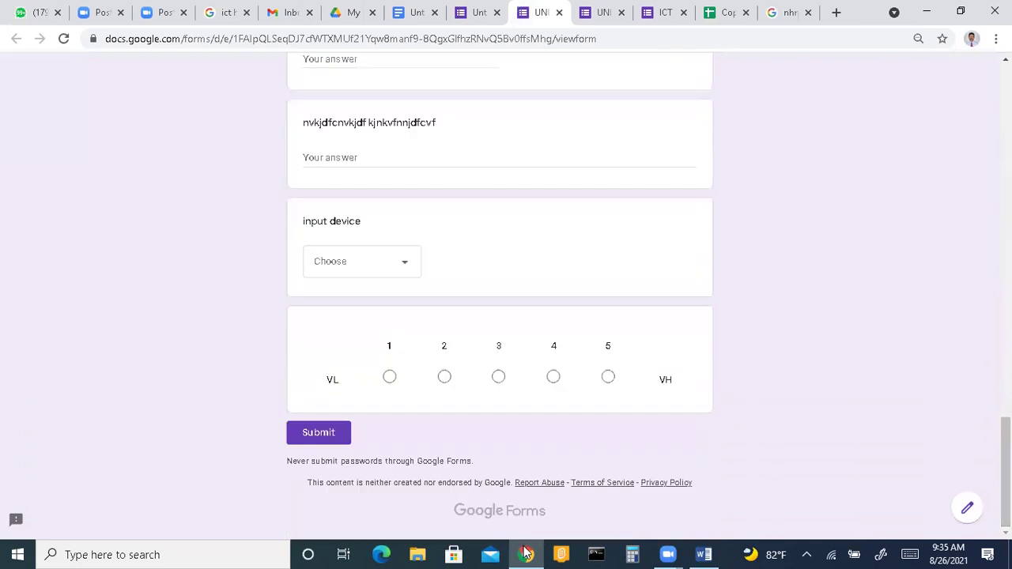
click(389, 378)
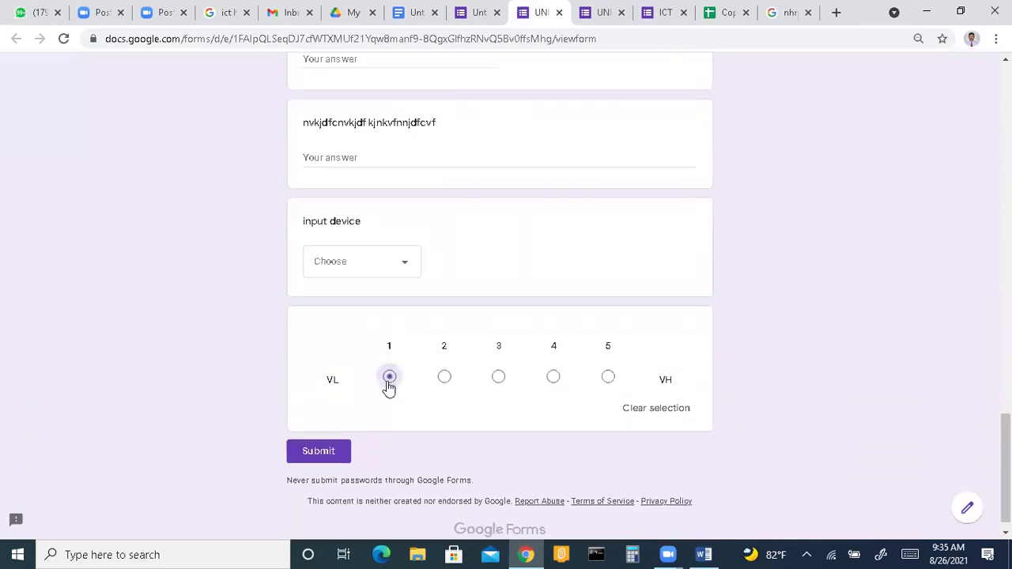
click(608, 378)
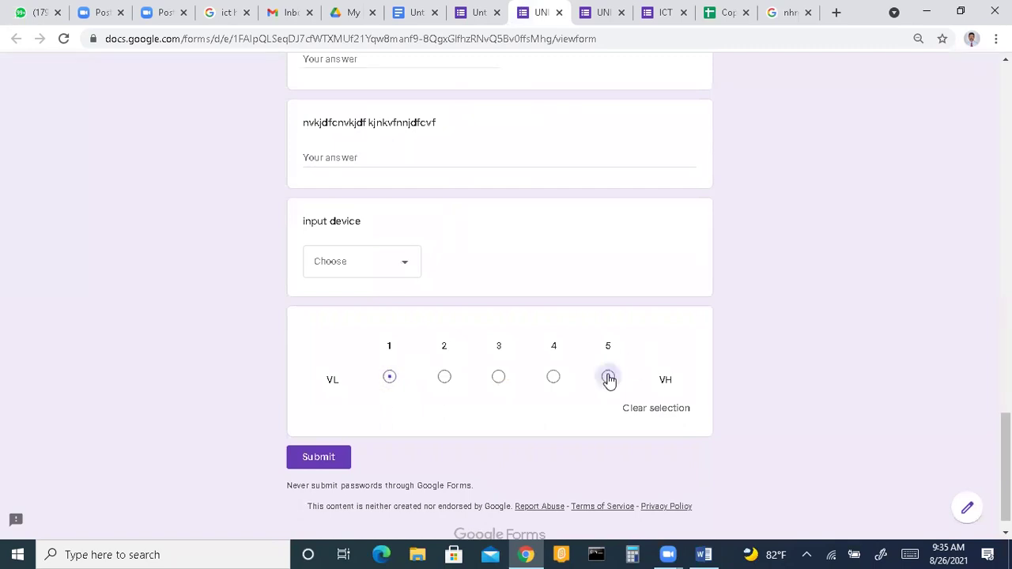
click(554, 378)
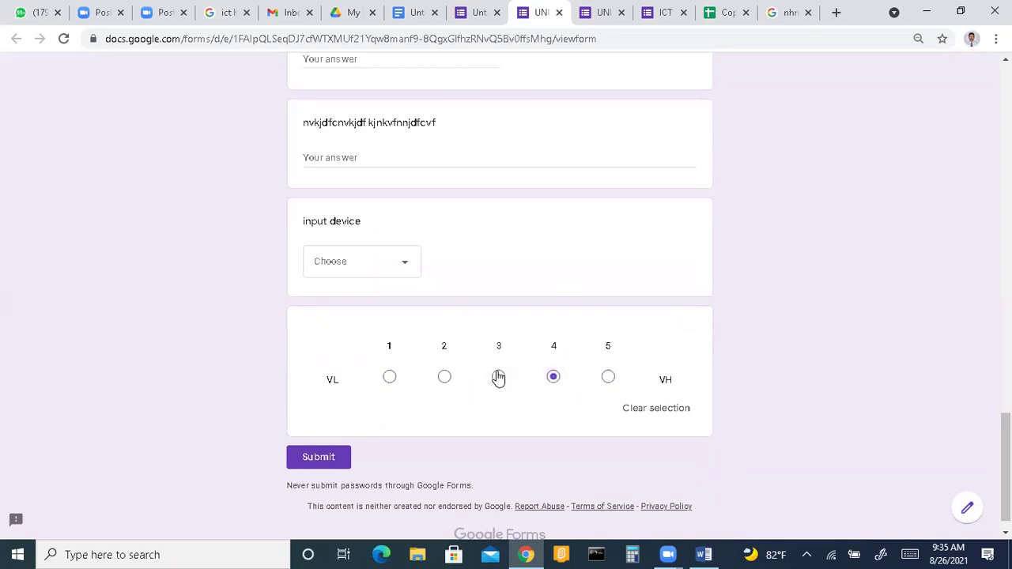
click(498, 378)
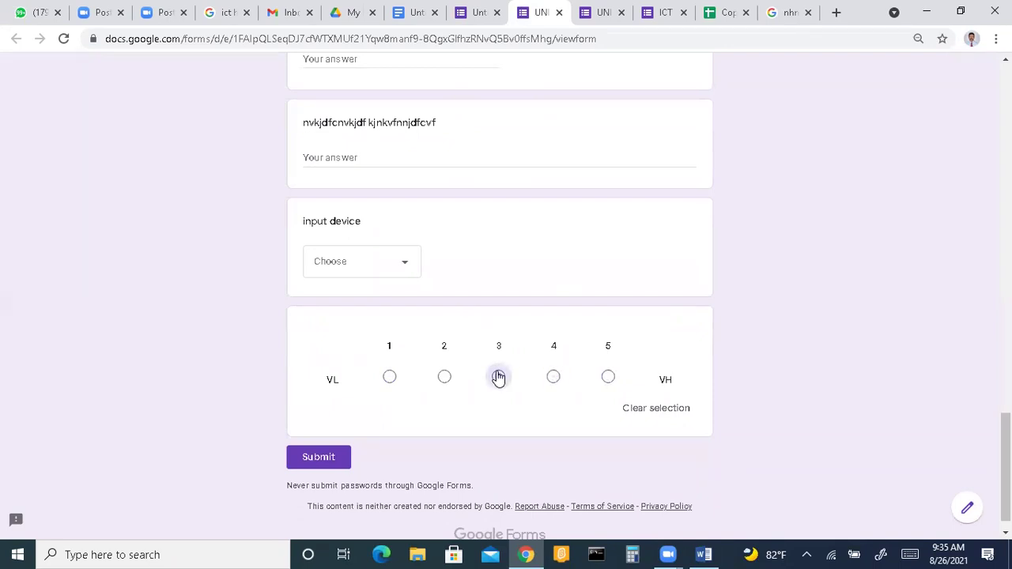
click(444, 378)
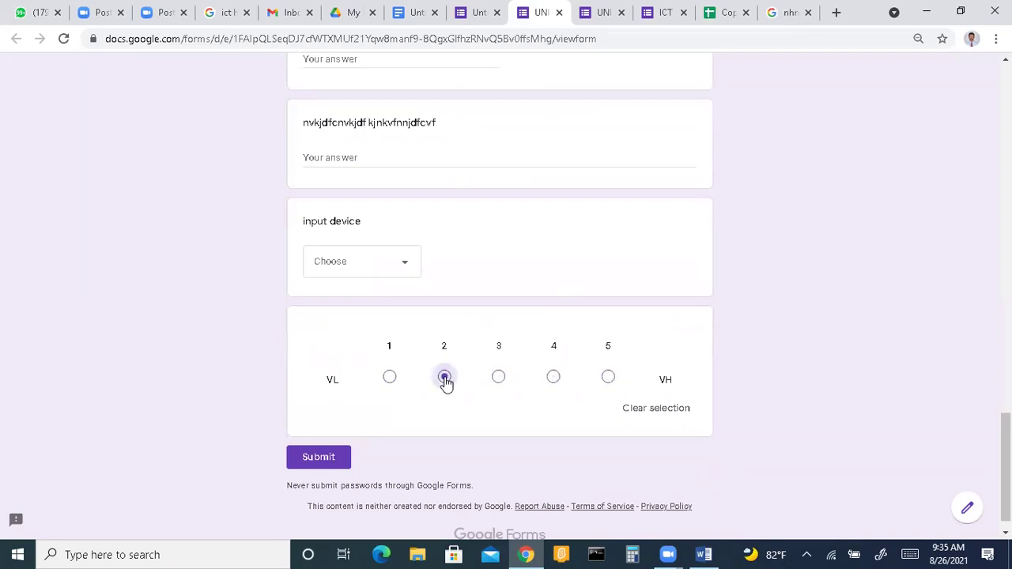
click(389, 378)
click(444, 378)
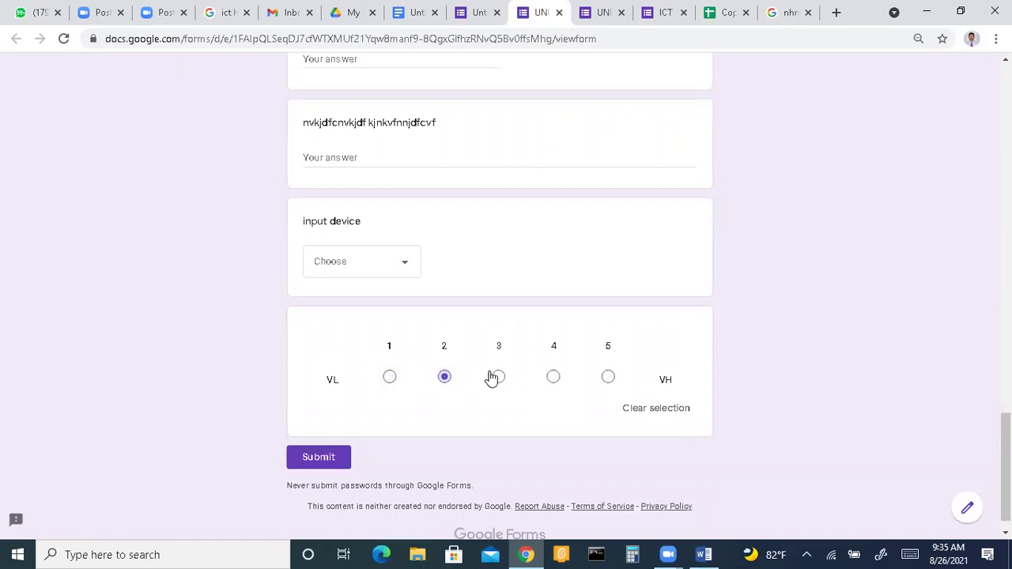
click(499, 378)
click(554, 378)
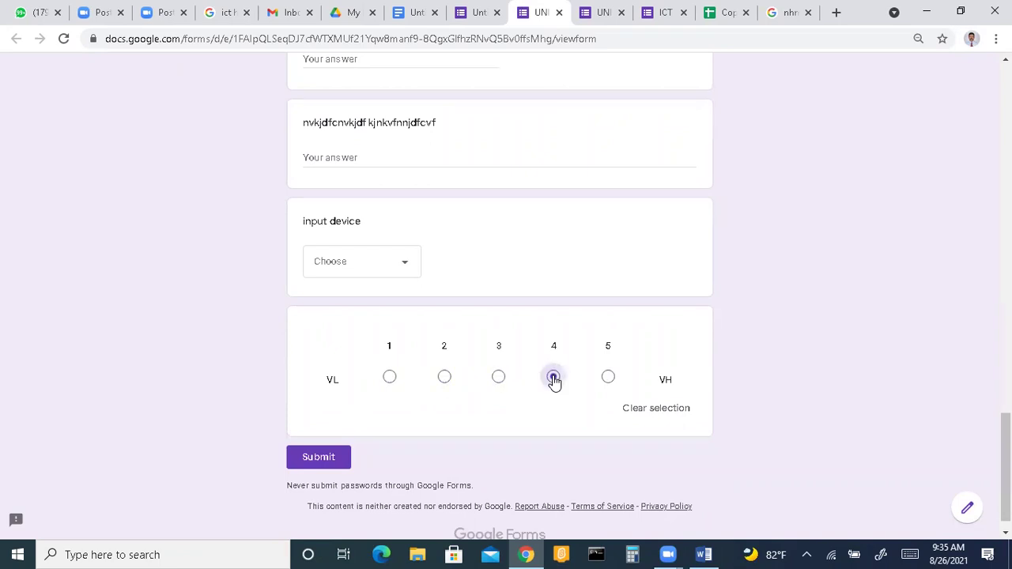
click(608, 378)
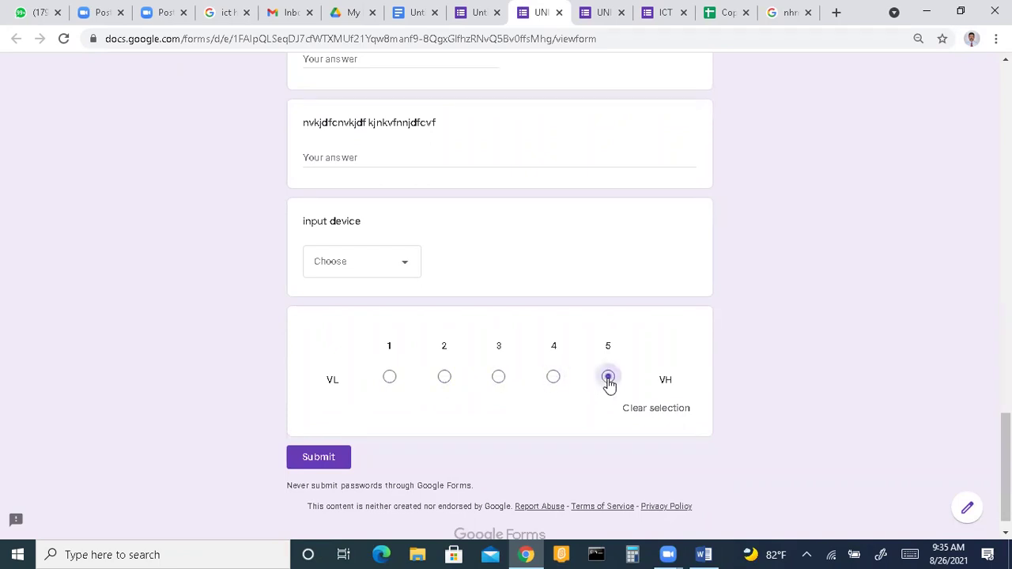
Return to the form editor and add a multiple choice grid question below the linear scale.
scroll(630, 66, down, 1)
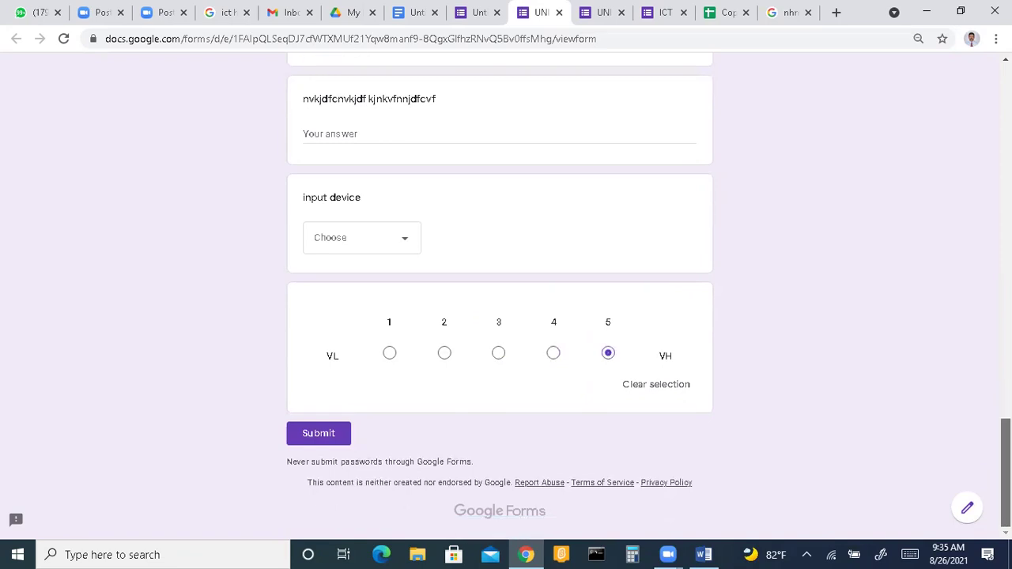
scroll(630, 65, up, 6)
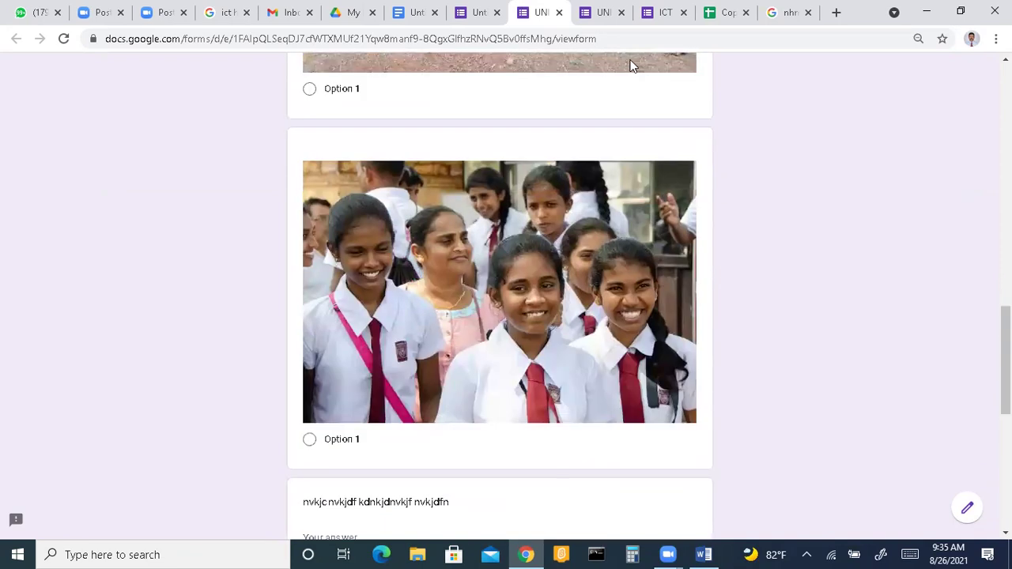
click(481, 16)
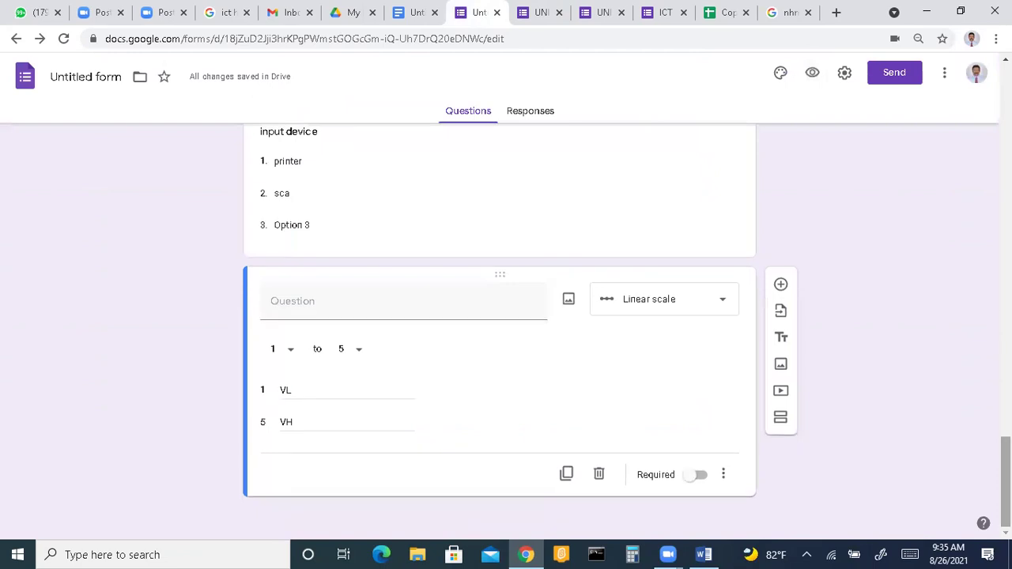
click(781, 287)
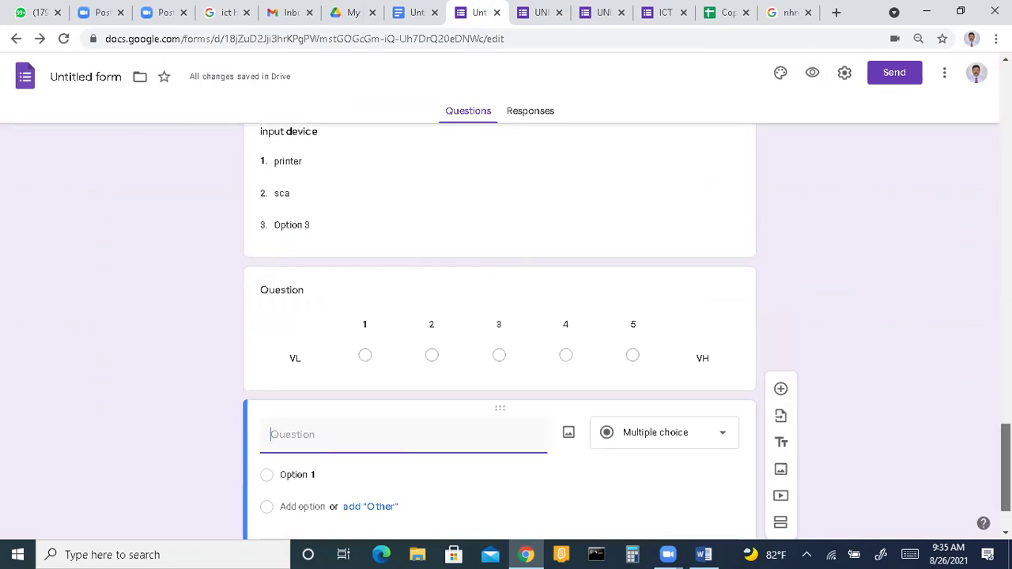
click(726, 442)
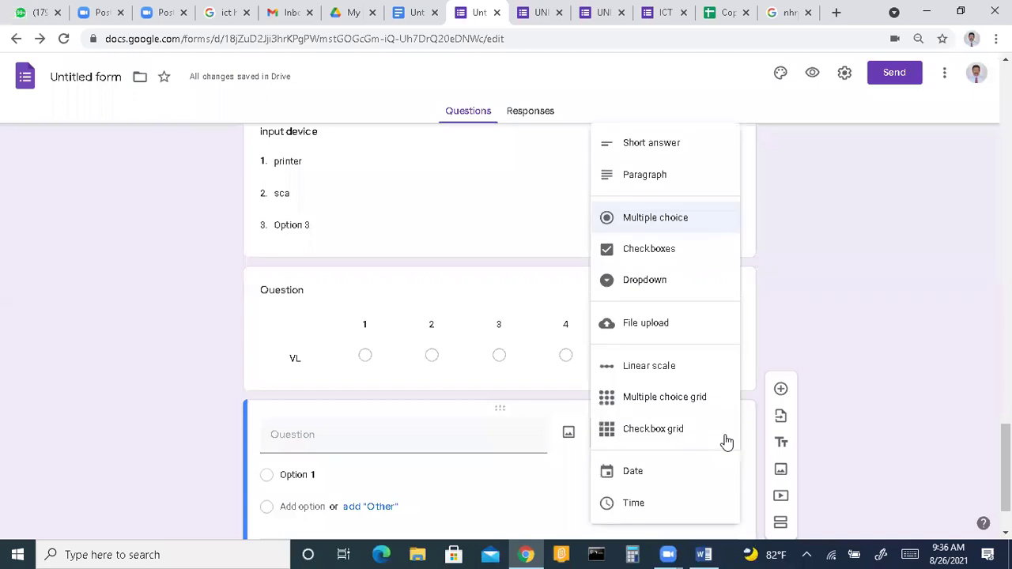
click(693, 405)
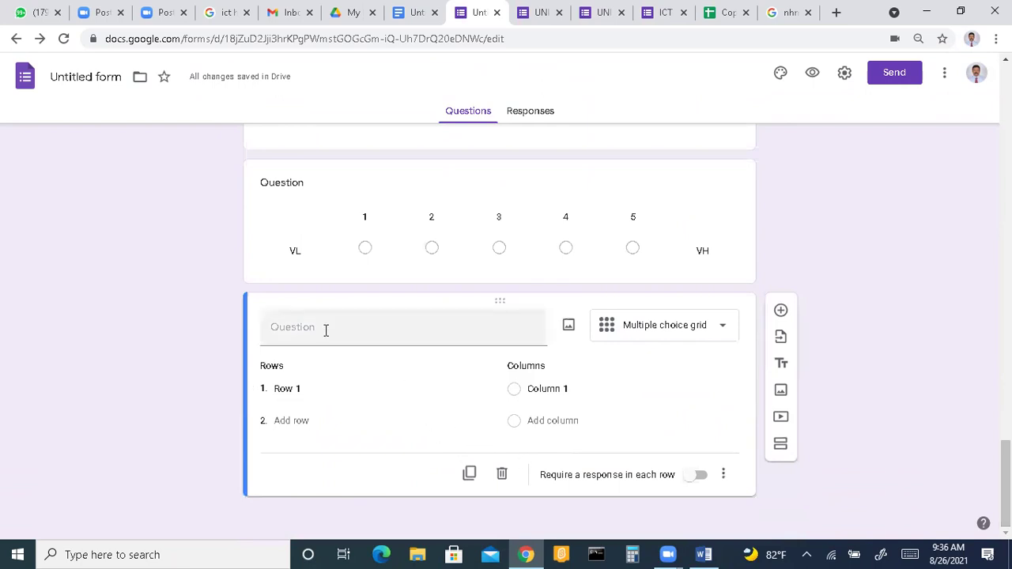
Name the grid's four rows "input", "output", "storage" and "communication".
click(300, 392)
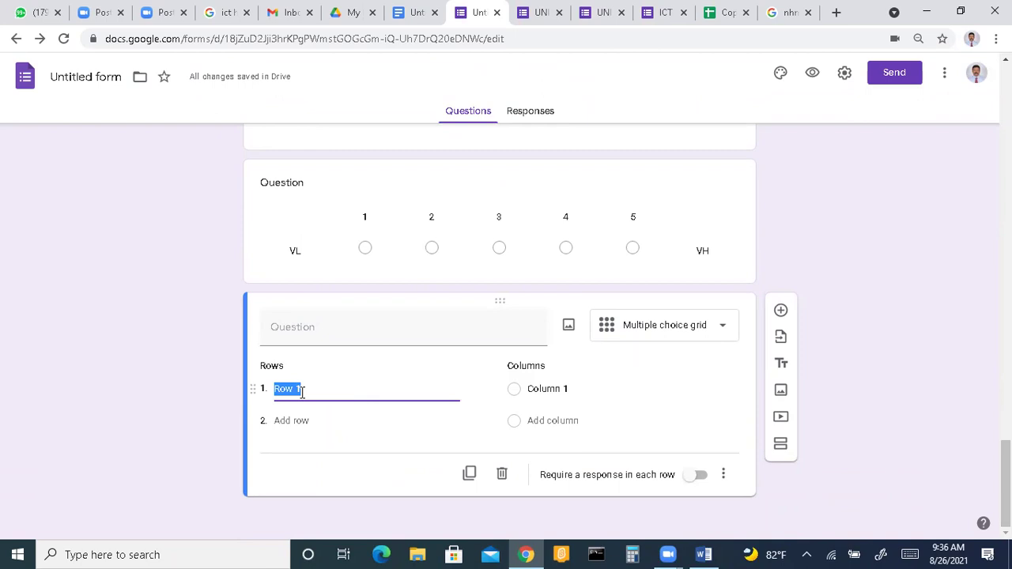
text(p)
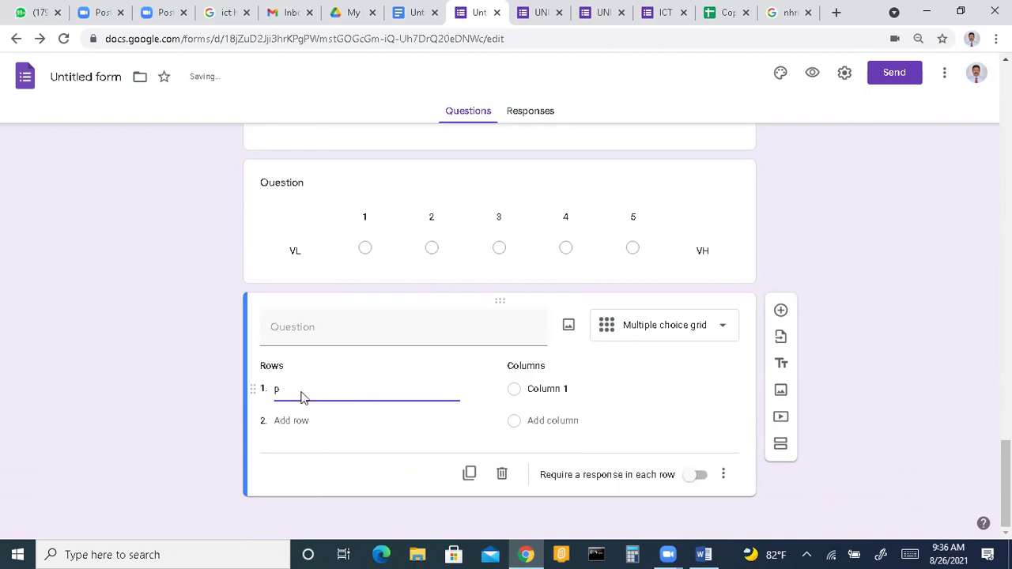
key(BackSpace)
text(input)
click(292, 419)
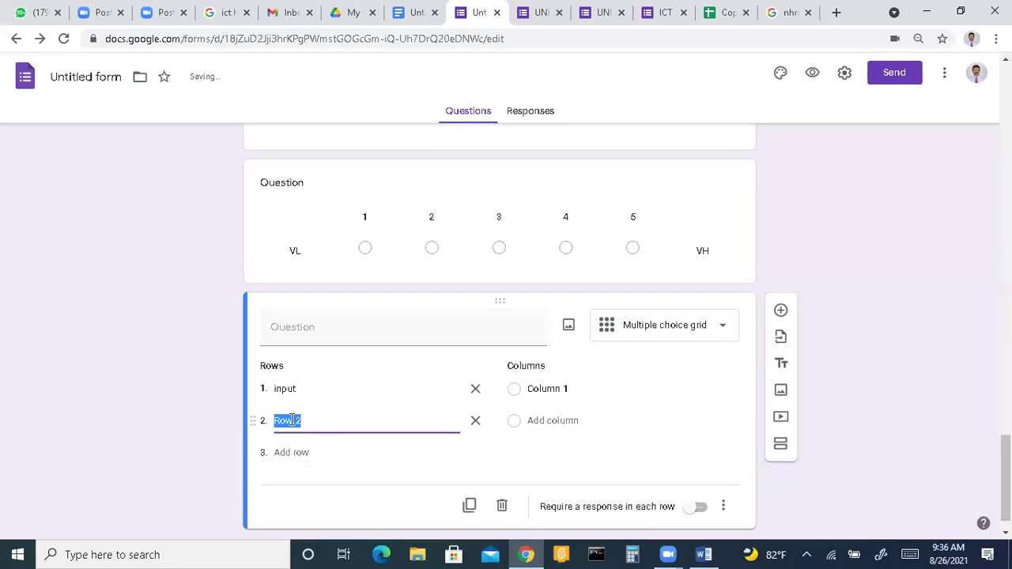
text(output)
click(281, 453)
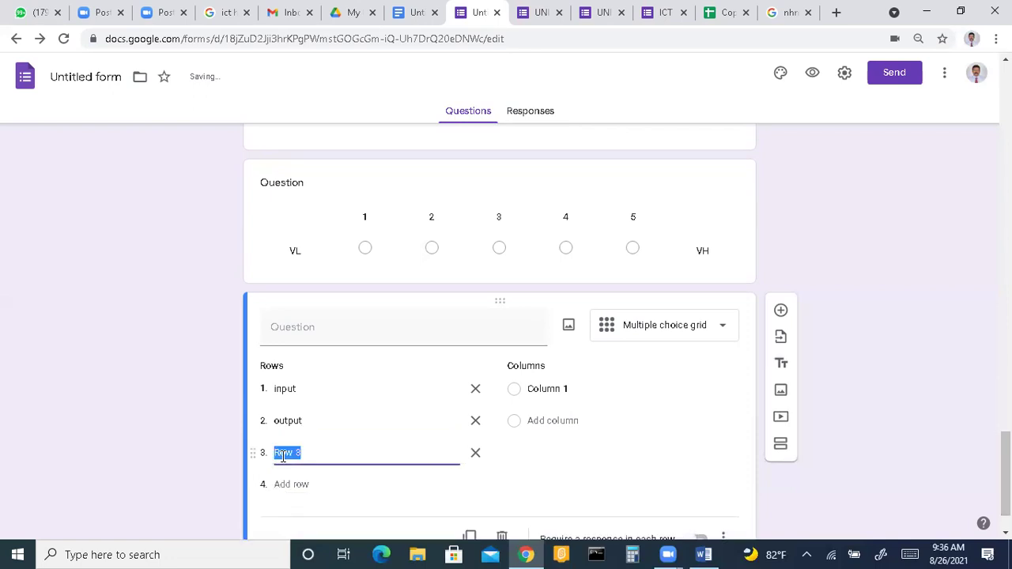
text(storage)
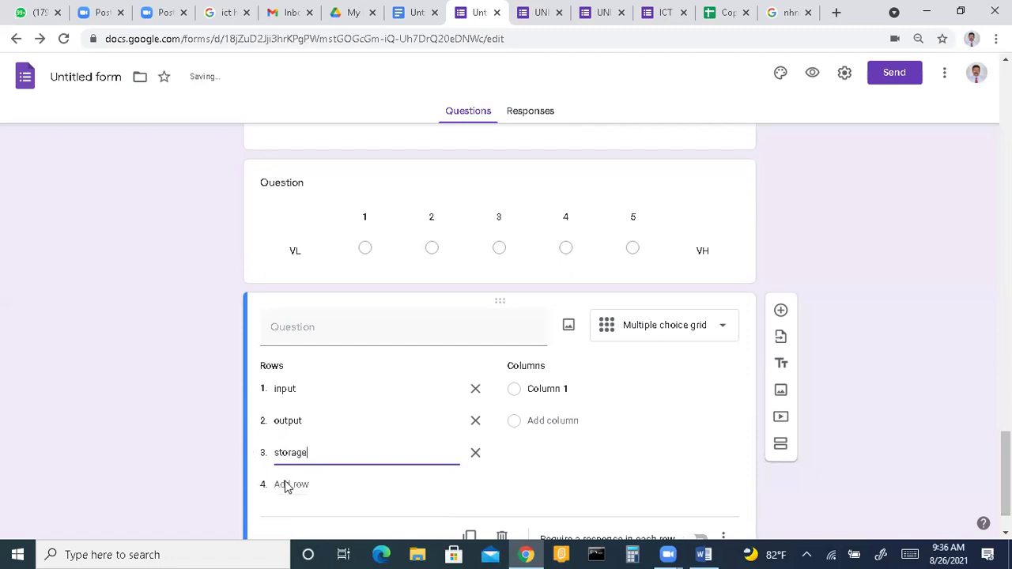
click(286, 484)
text(co)
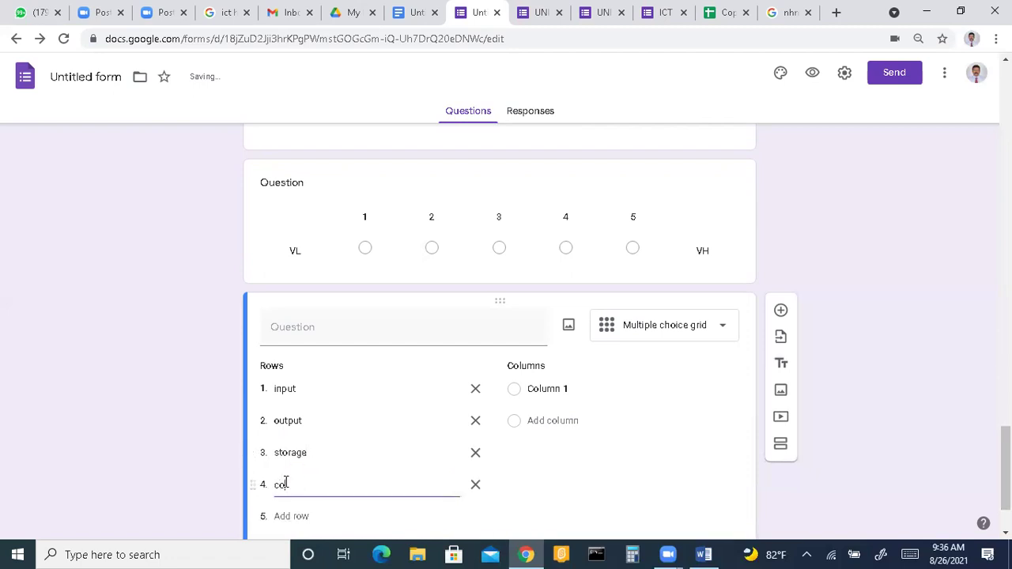
text(mmunication)
Name the grid's five columns "printer", "mouse", "monitor", "hub" and "pen drive".
click(534, 388)
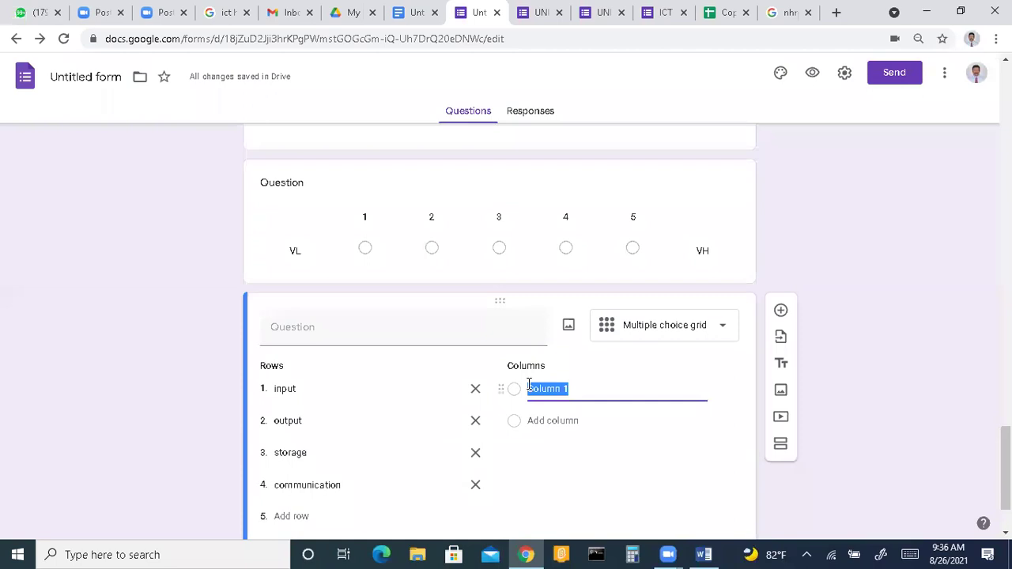
key(BackSpace)
text(Printer)
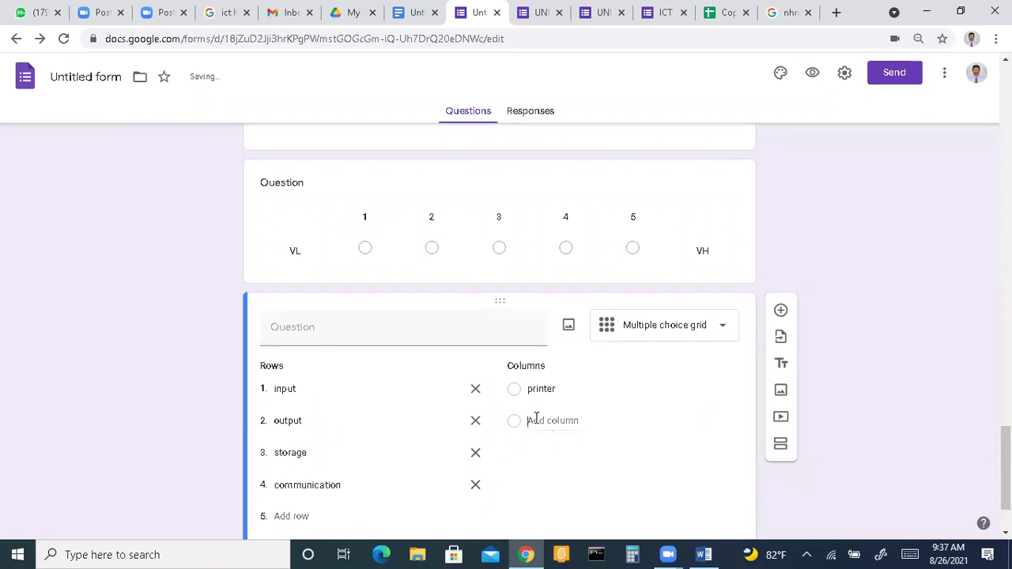
click(536, 420)
text(mouse)
click(539, 444)
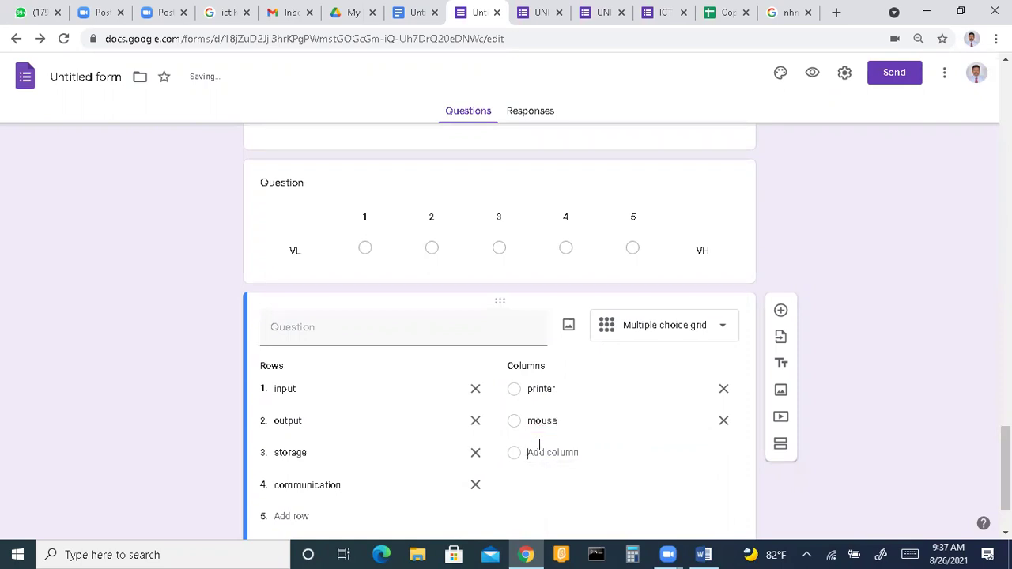
text(m)
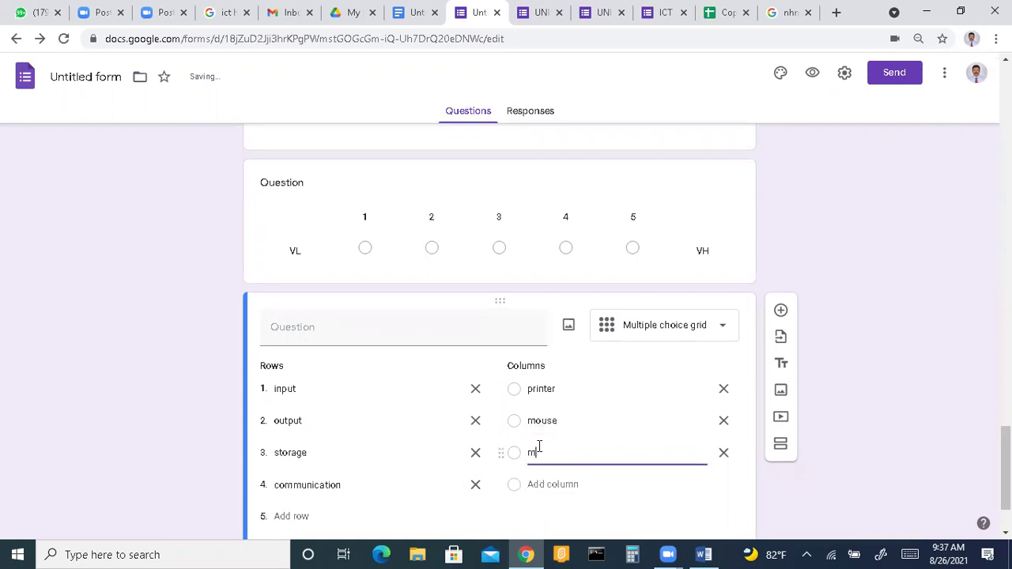
text(onitor)
click(566, 485)
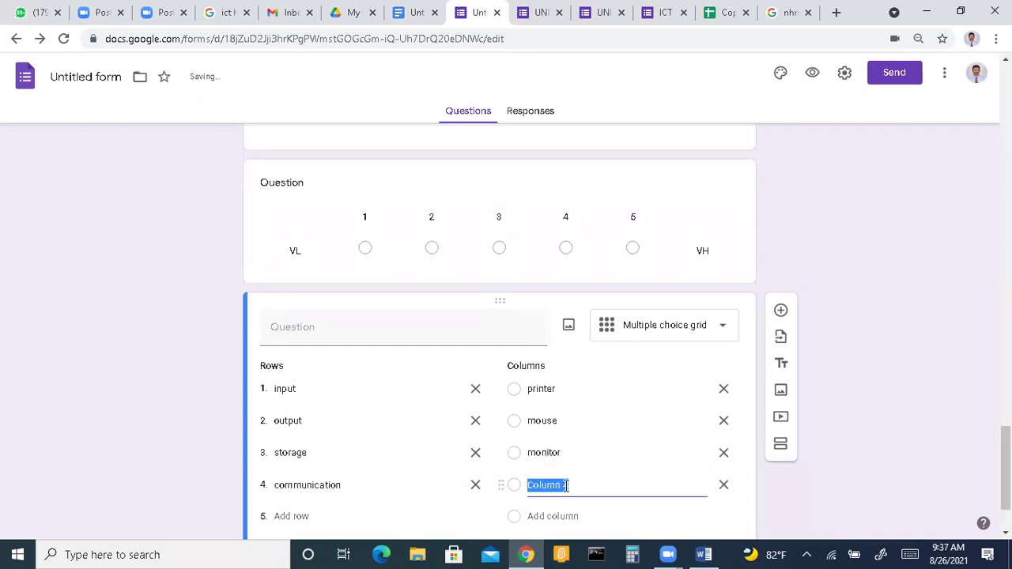
text(hu)
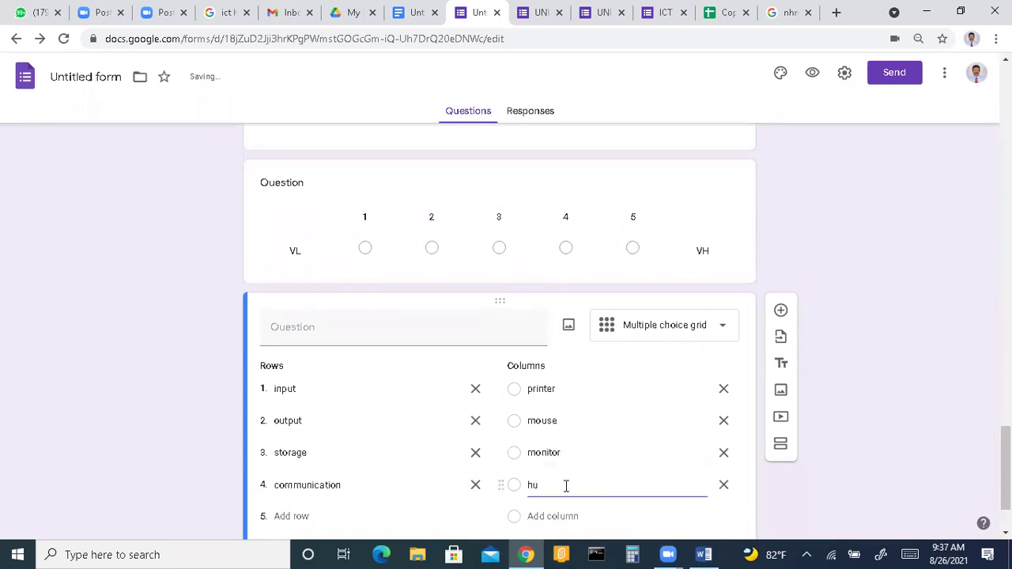
text(b)
click(558, 516)
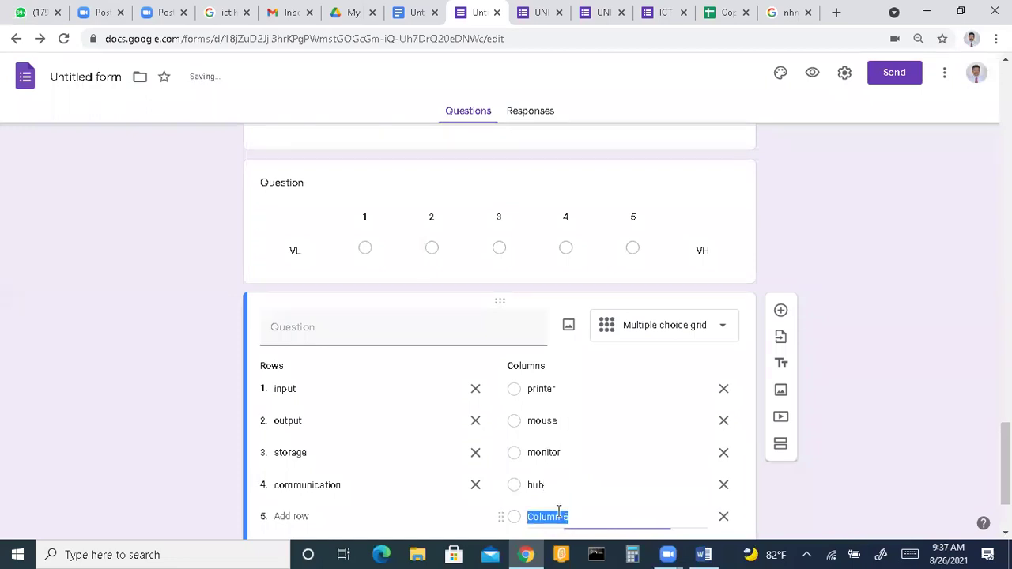
text(pe)
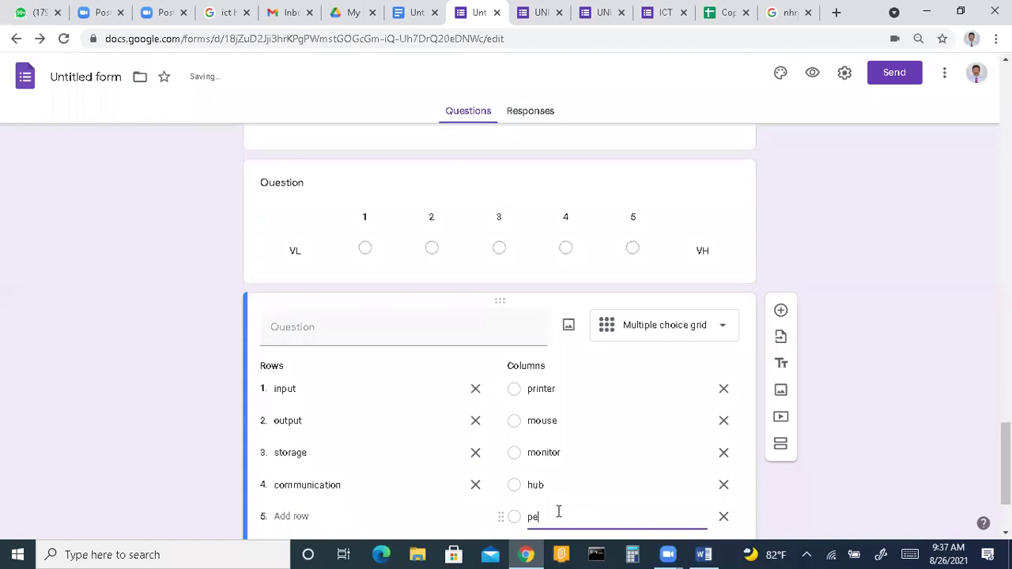
text(n drive)
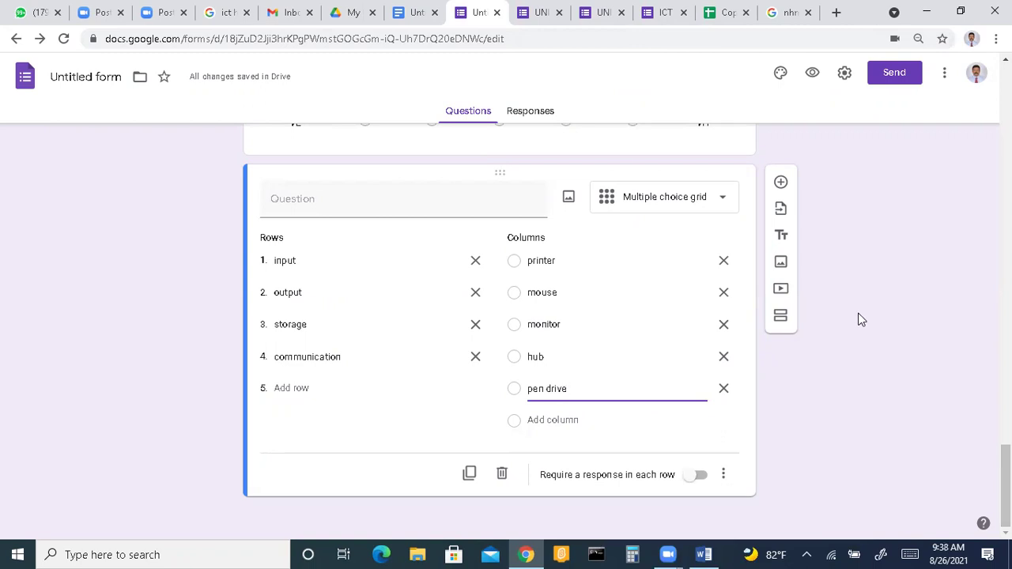
click(665, 555)
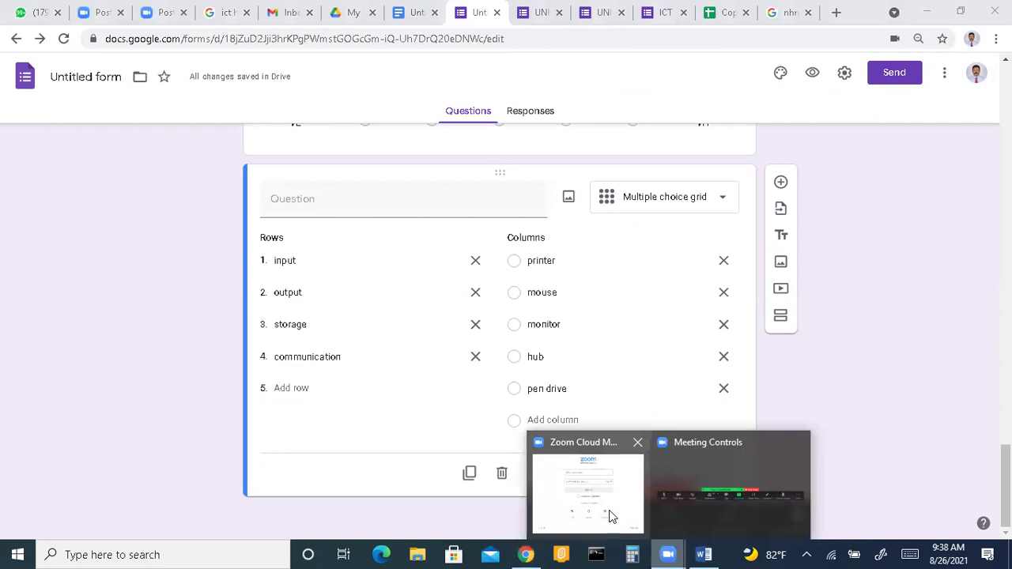
click(802, 366)
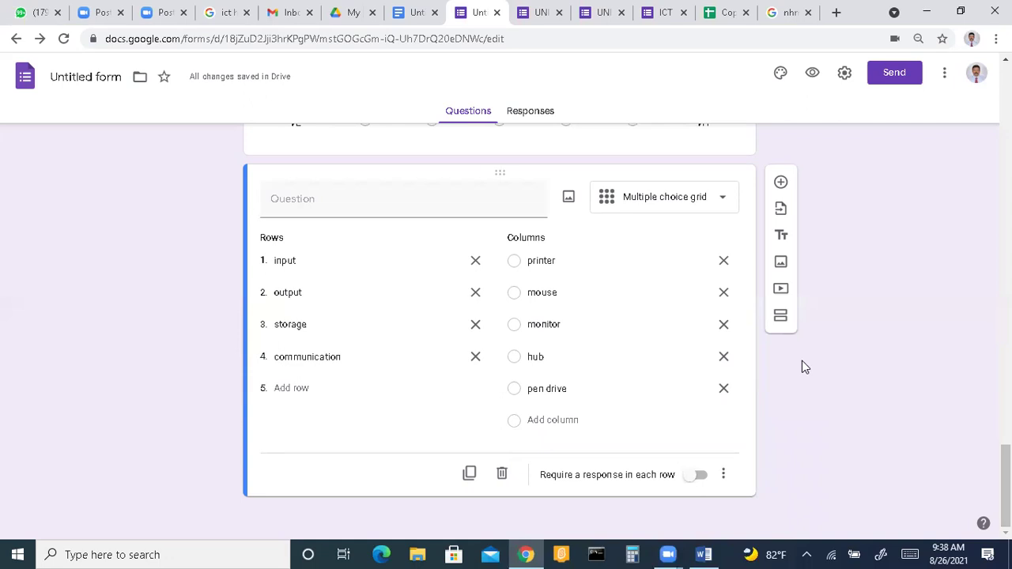
click(540, 16)
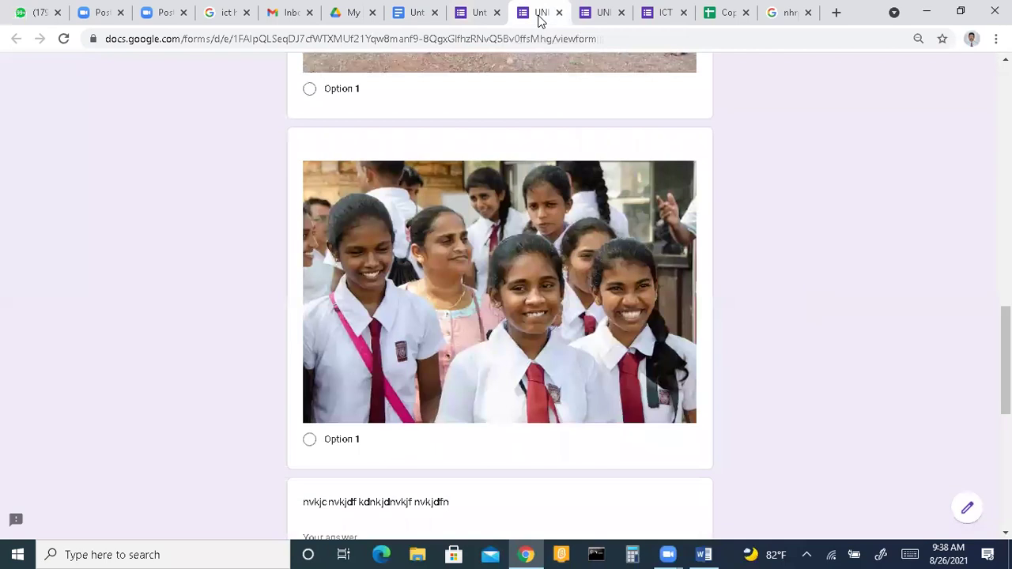
click(484, 16)
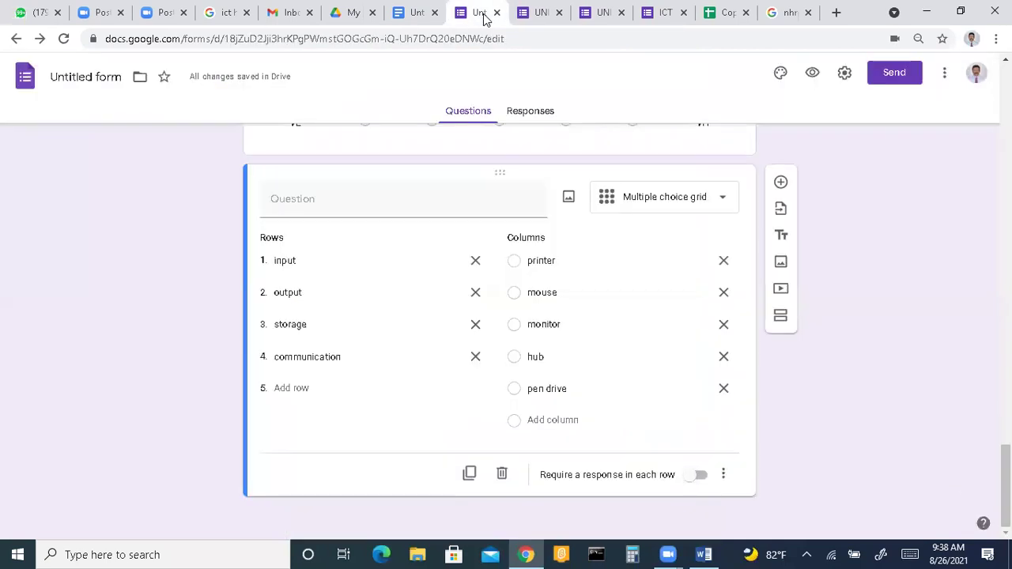
click(419, 13)
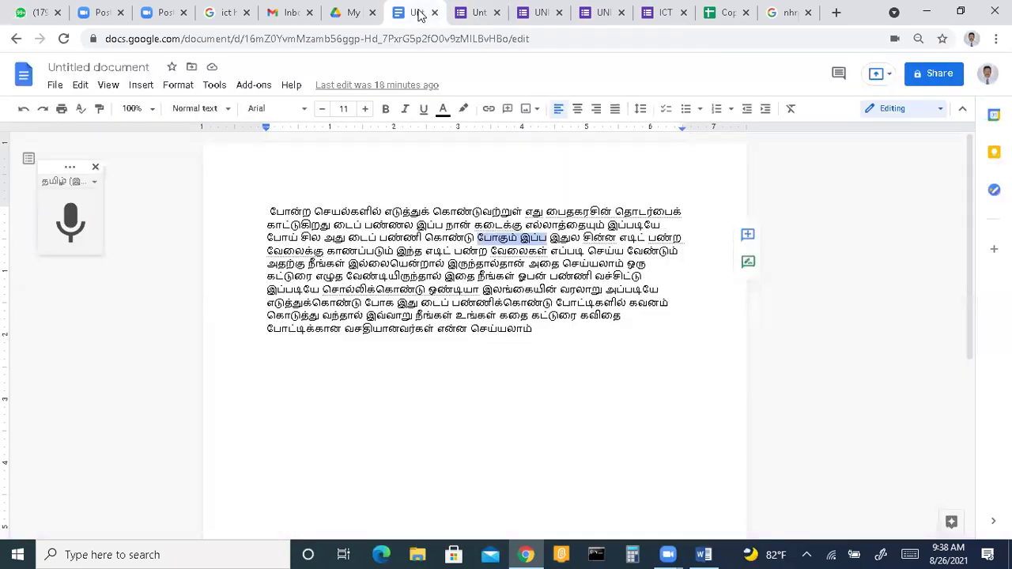
click(479, 13)
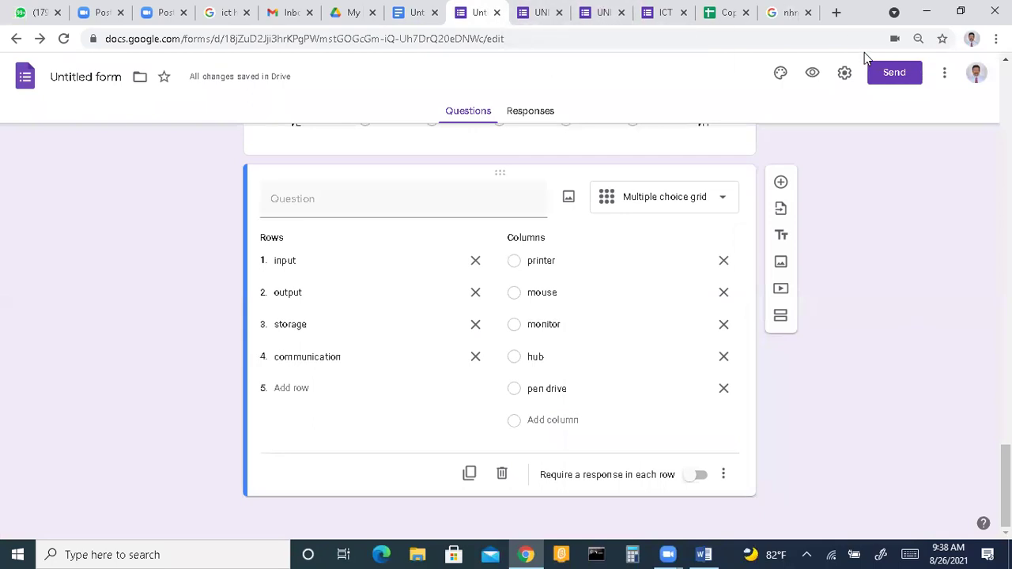
Preview the updated form and try printer, mouse and monitor for the grid's input row, ending with mouse selected.
click(813, 74)
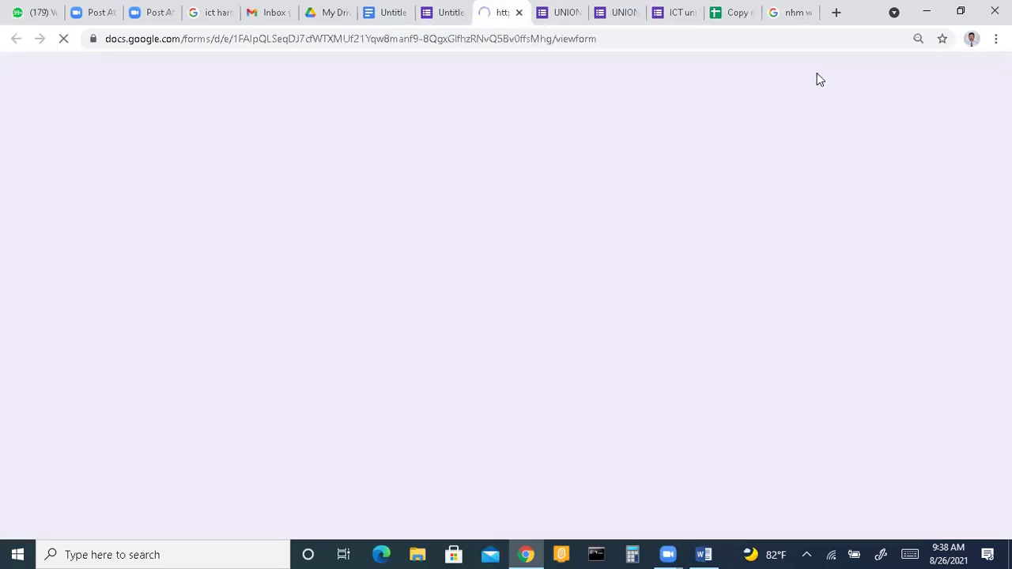
scroll(499, 300, down, 5)
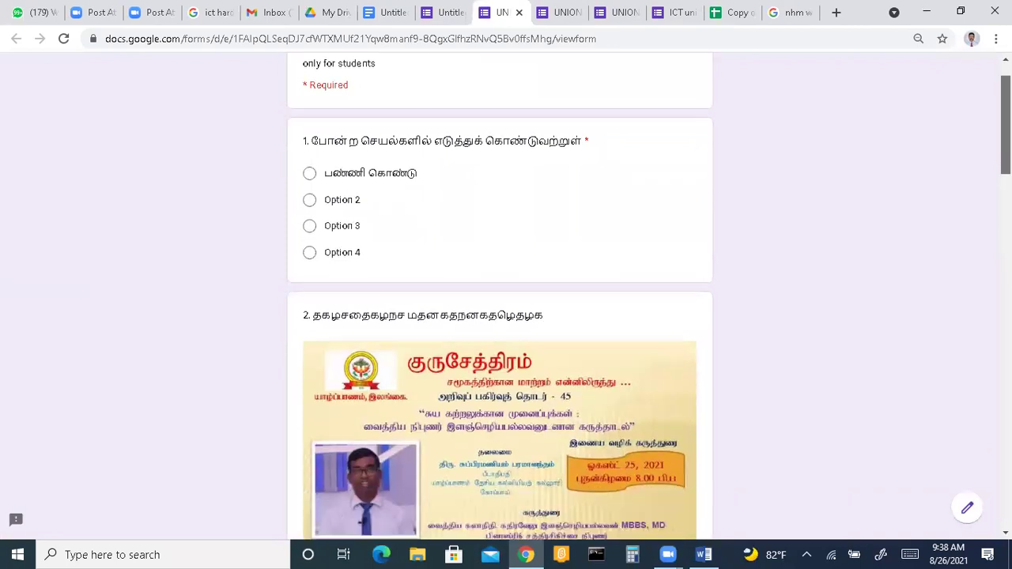
scroll(500, 301, down, 15)
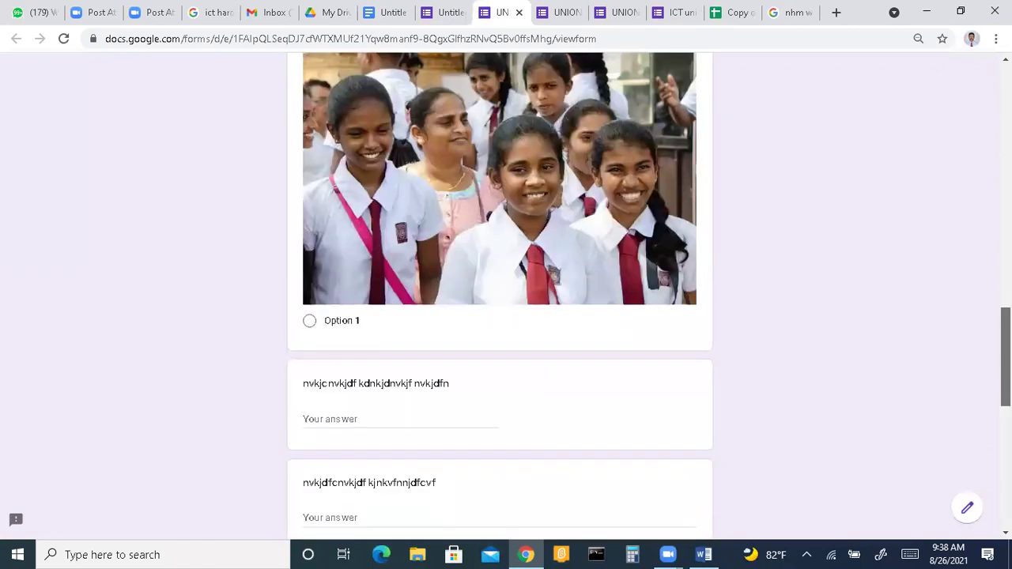
scroll(500, 301, down, 2)
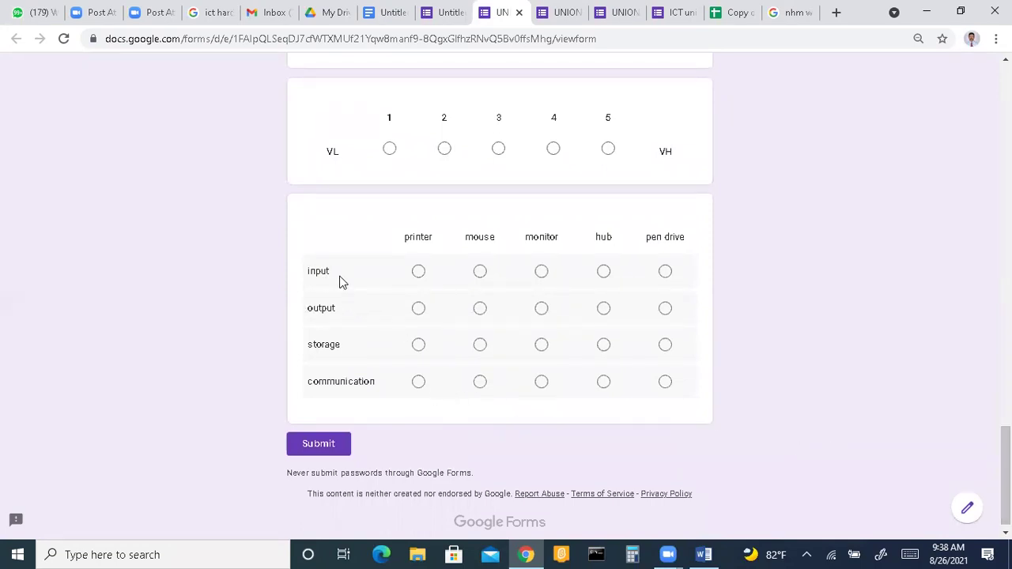
click(418, 271)
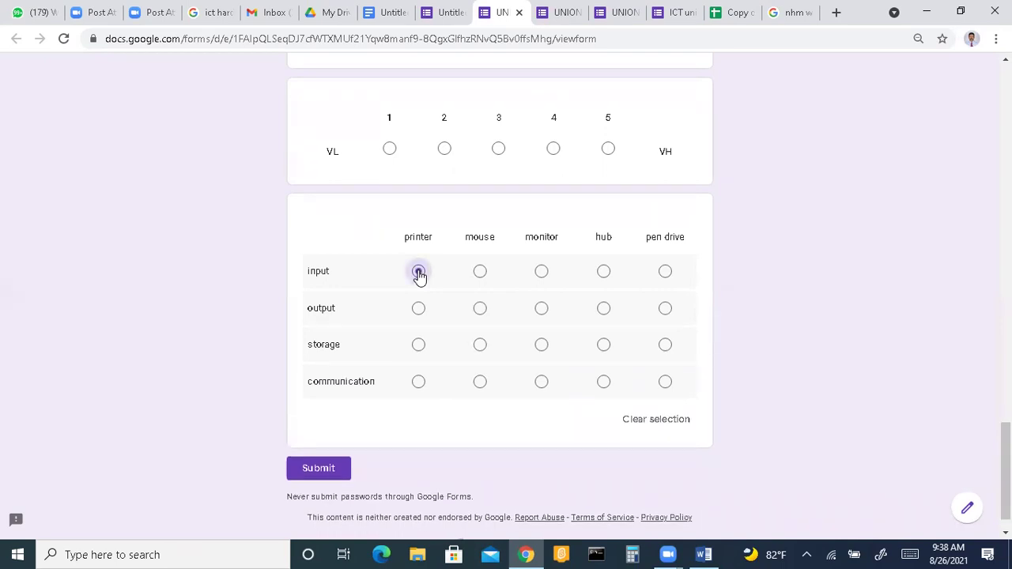
click(418, 271)
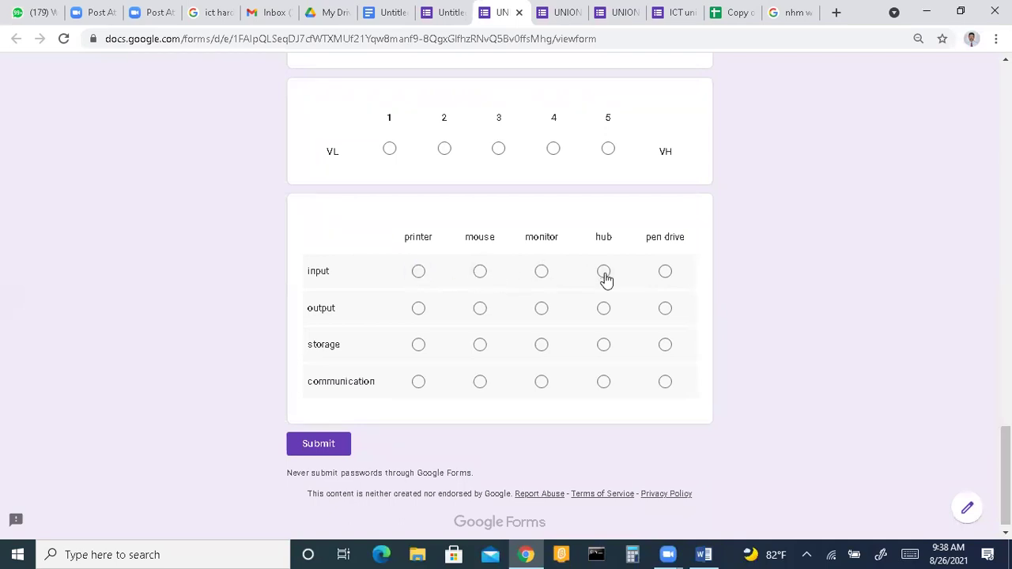
click(481, 278)
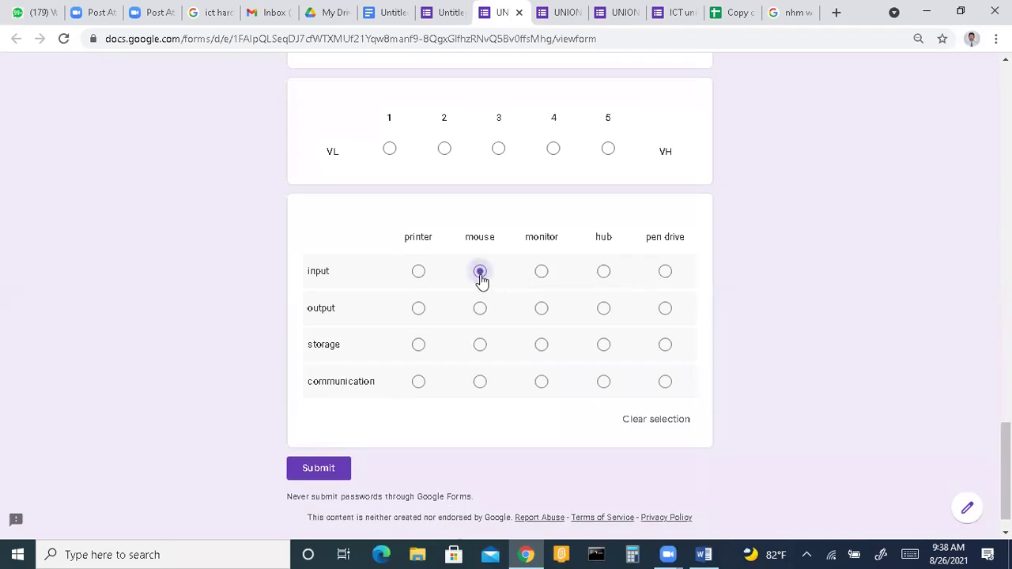
click(541, 272)
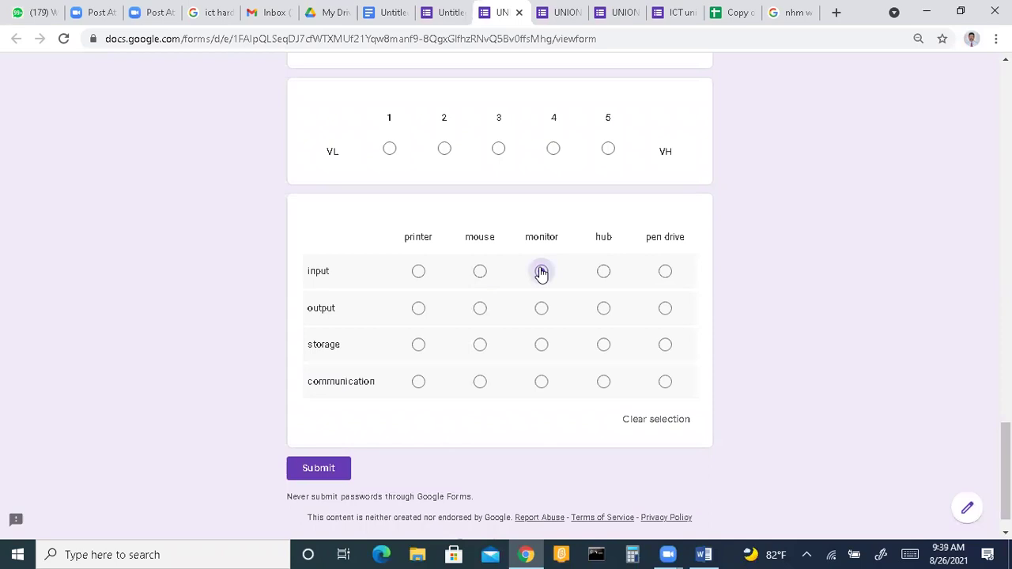
click(479, 272)
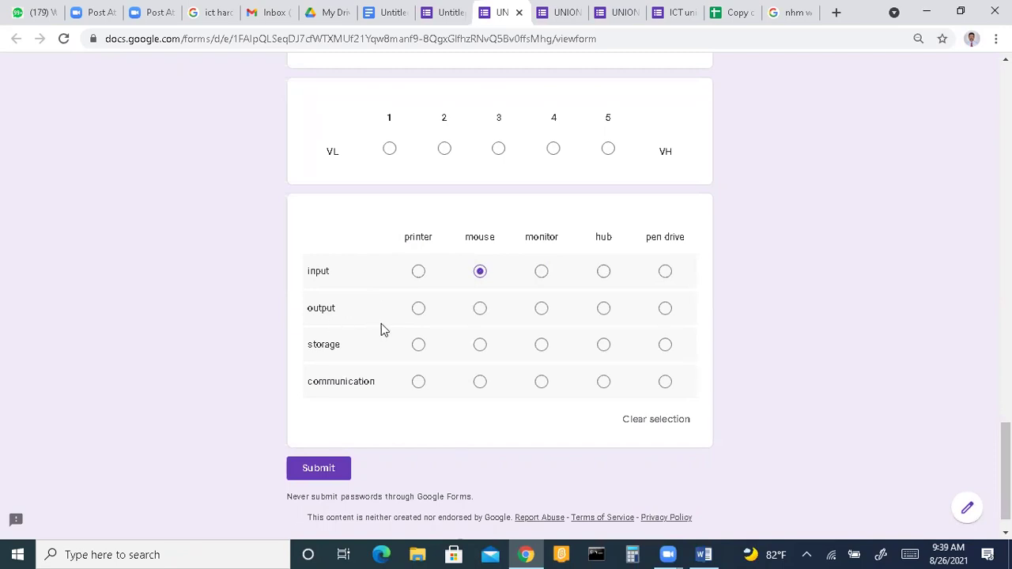
In the grid, match output with monitor, storage with pen drive and communication with hub.
click(543, 310)
click(666, 354)
click(604, 385)
Return to the form editor and add a checkboxes question below the multiple choice grid.
click(407, 16)
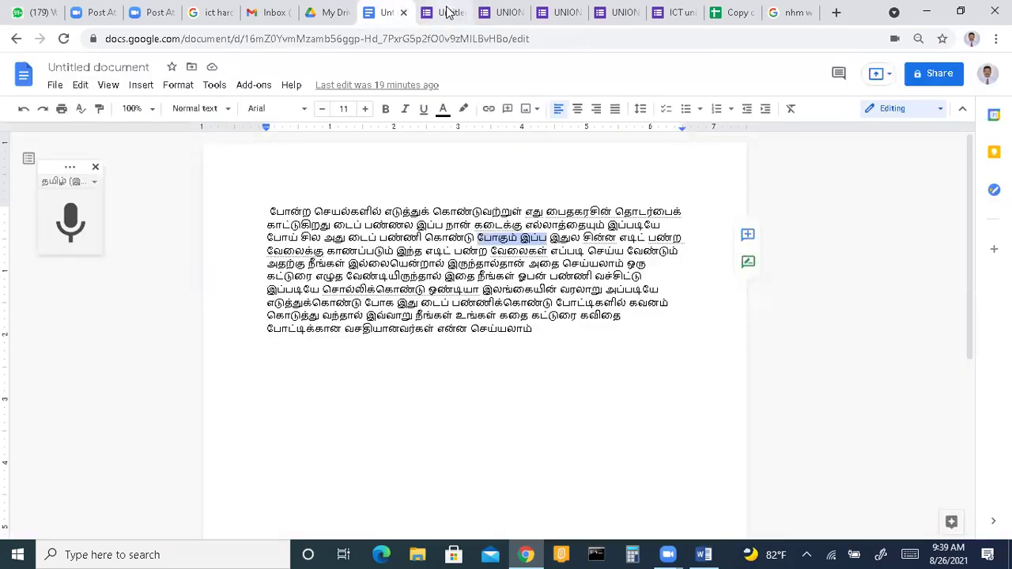
click(449, 12)
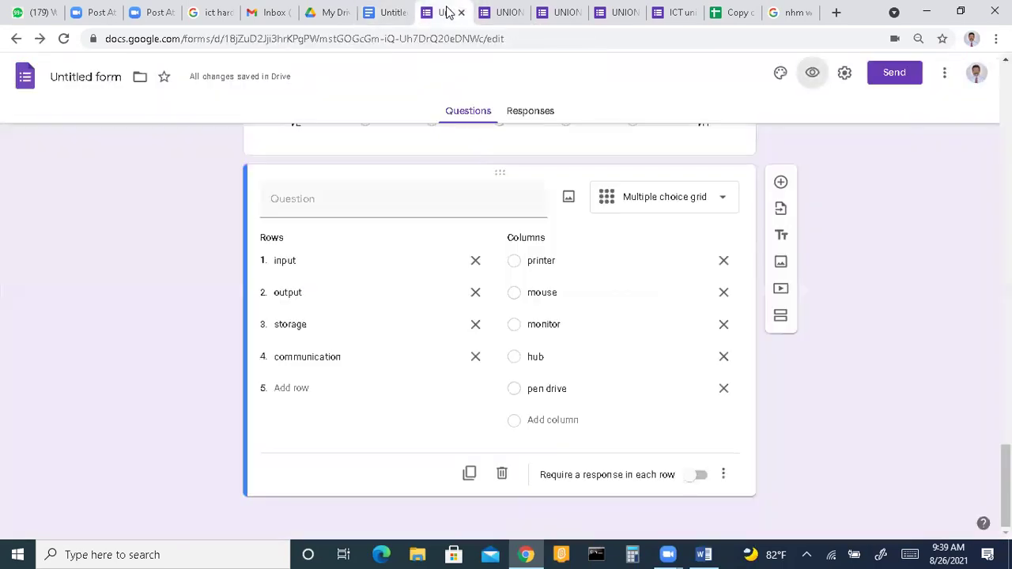
click(782, 184)
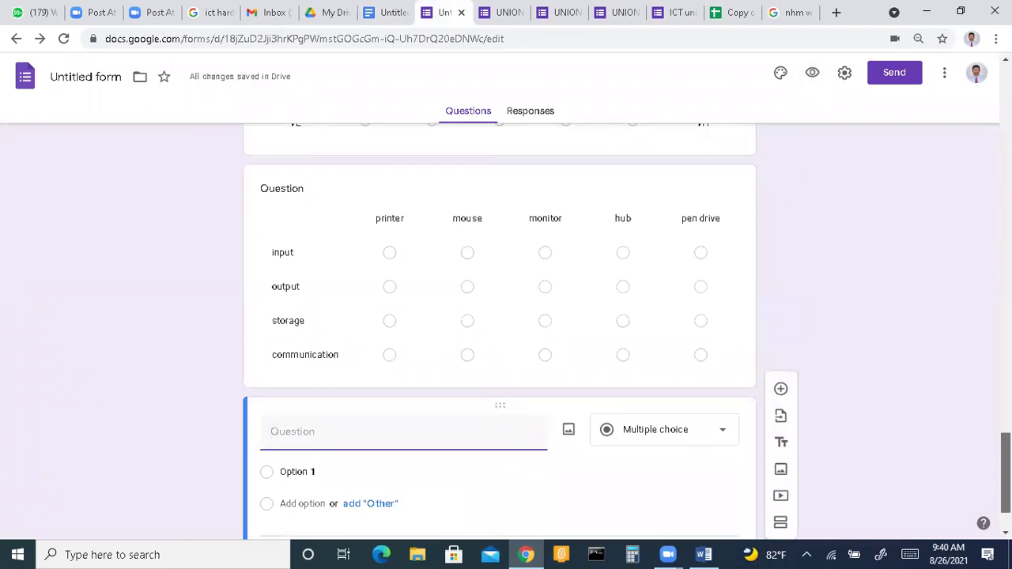
scroll(638, 307, down, 1)
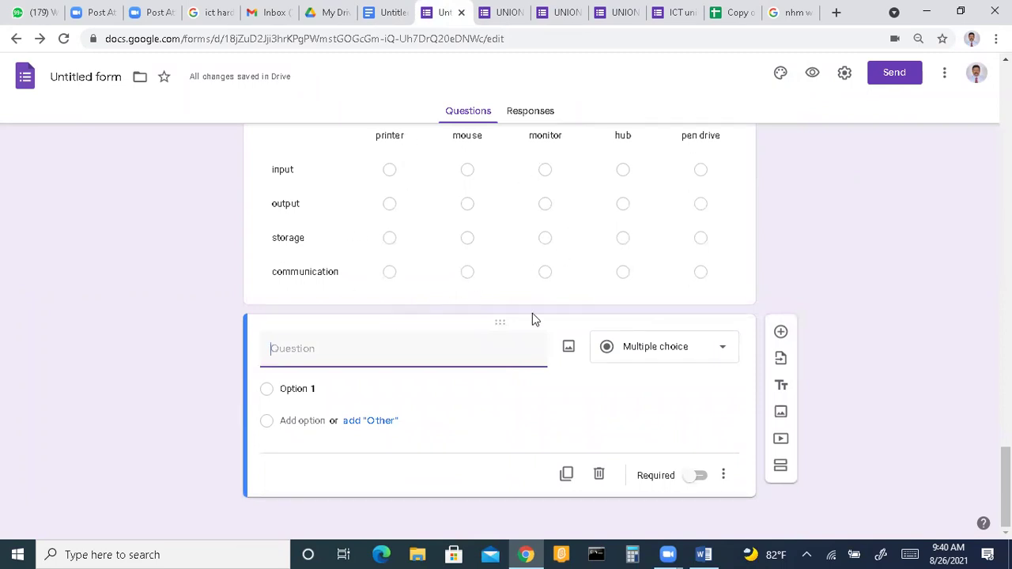
click(722, 355)
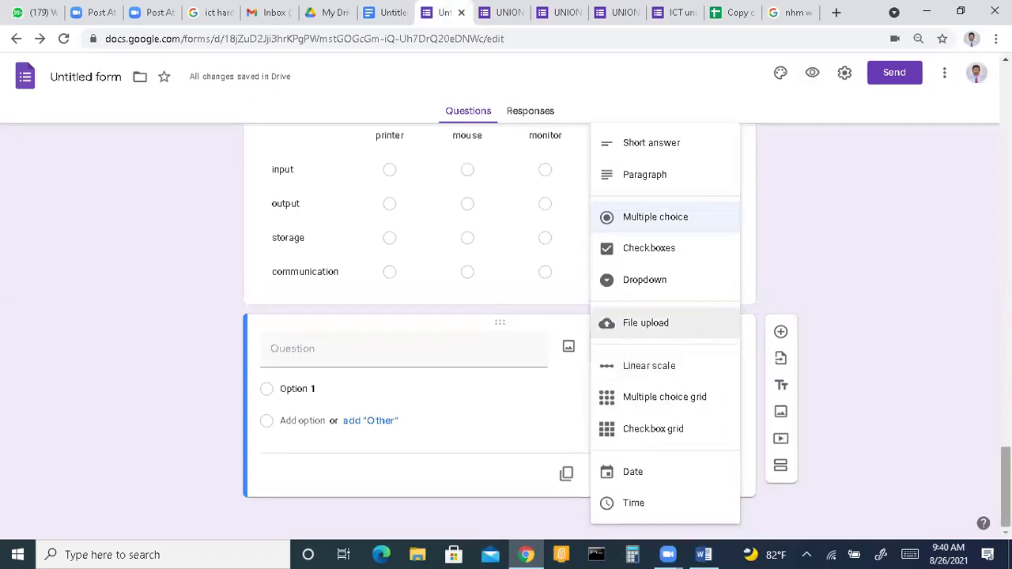
click(682, 258)
Title the new checkboxes question "input device".
click(341, 358)
text(inpu)
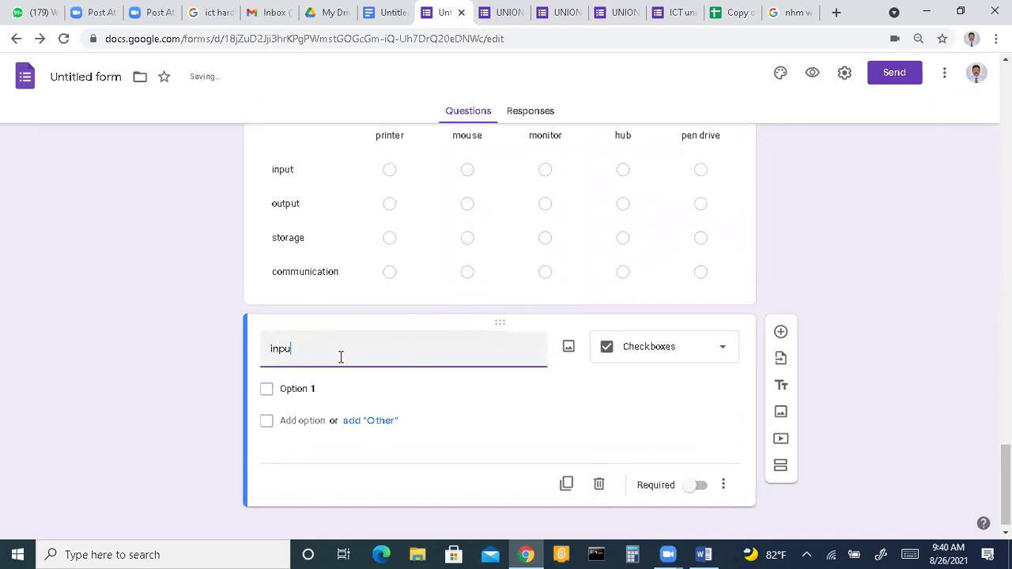
text(t device)
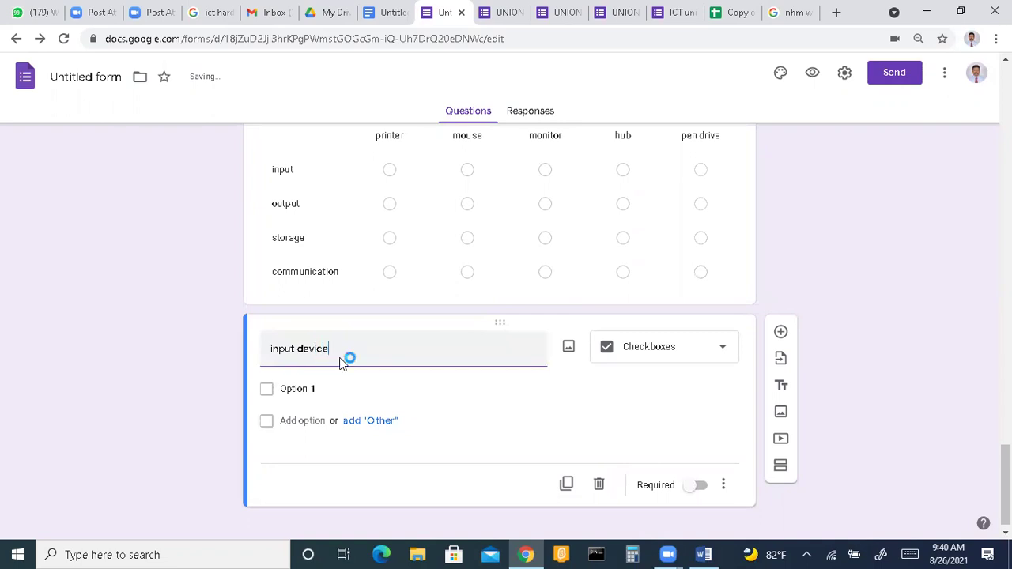
Give the input device question four options: "mouse", "printer", "mic" and "moni".
click(301, 393)
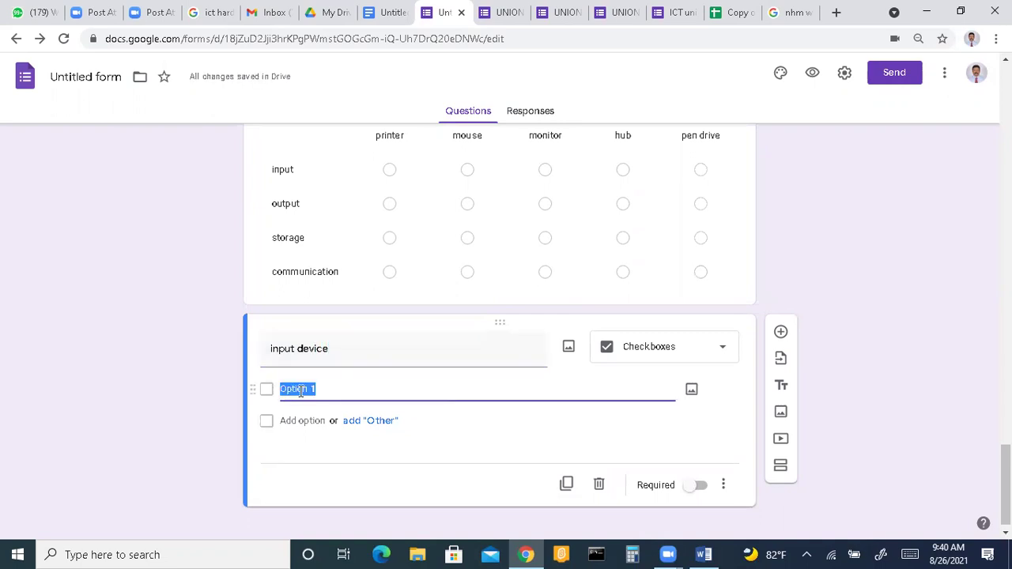
text(mo)
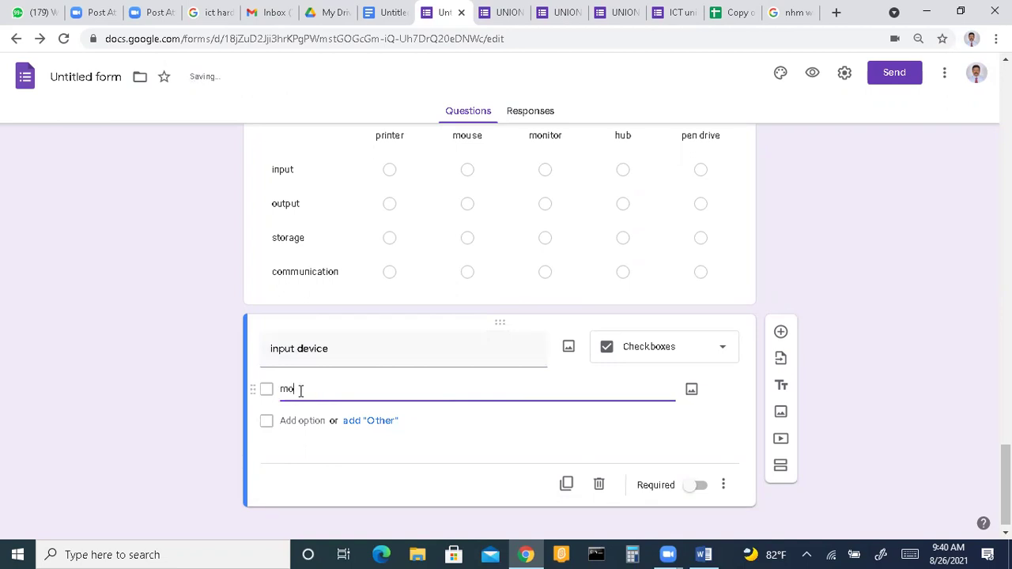
text(use)
click(302, 420)
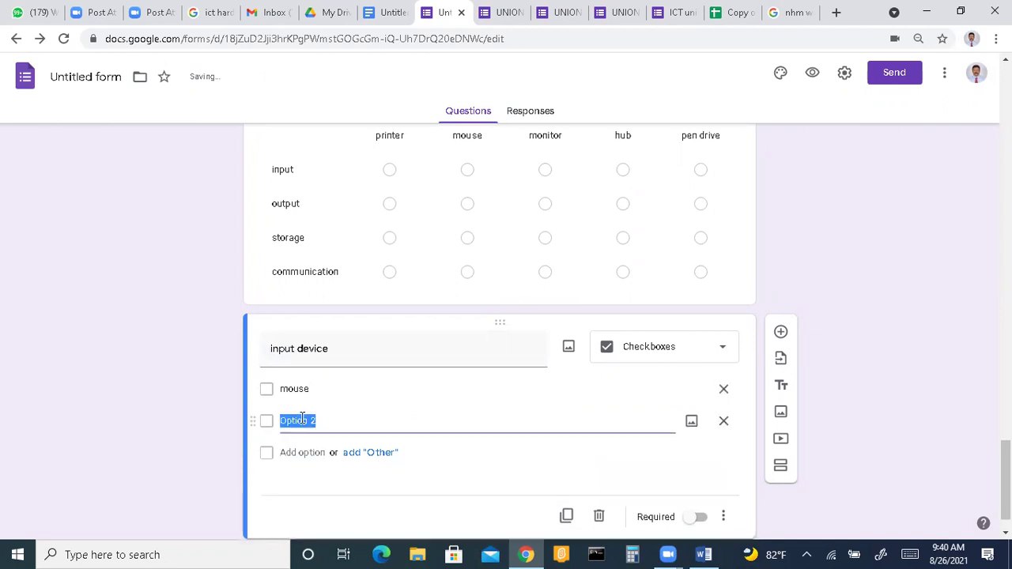
text(printer)
click(302, 451)
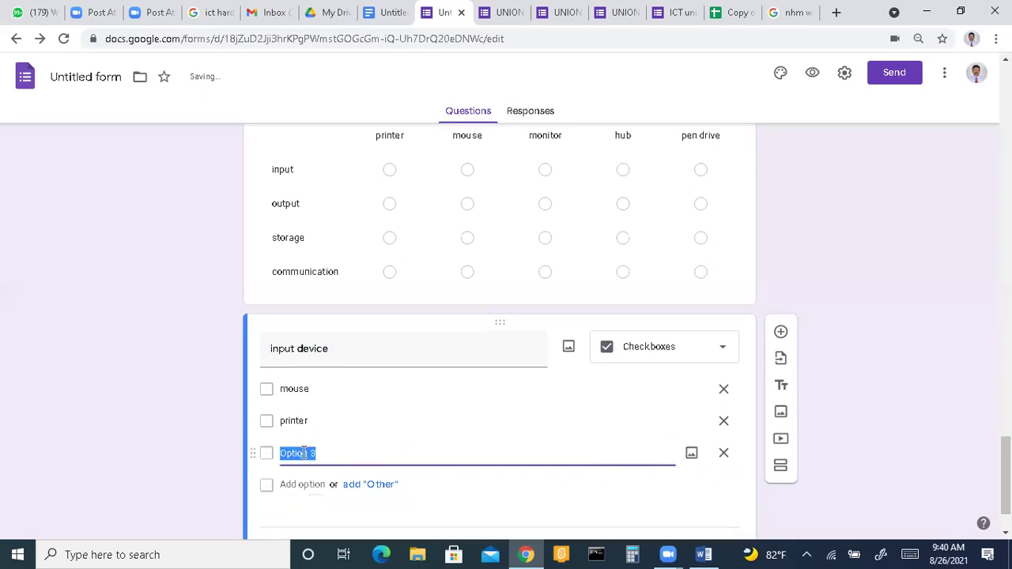
text(mic)
click(305, 485)
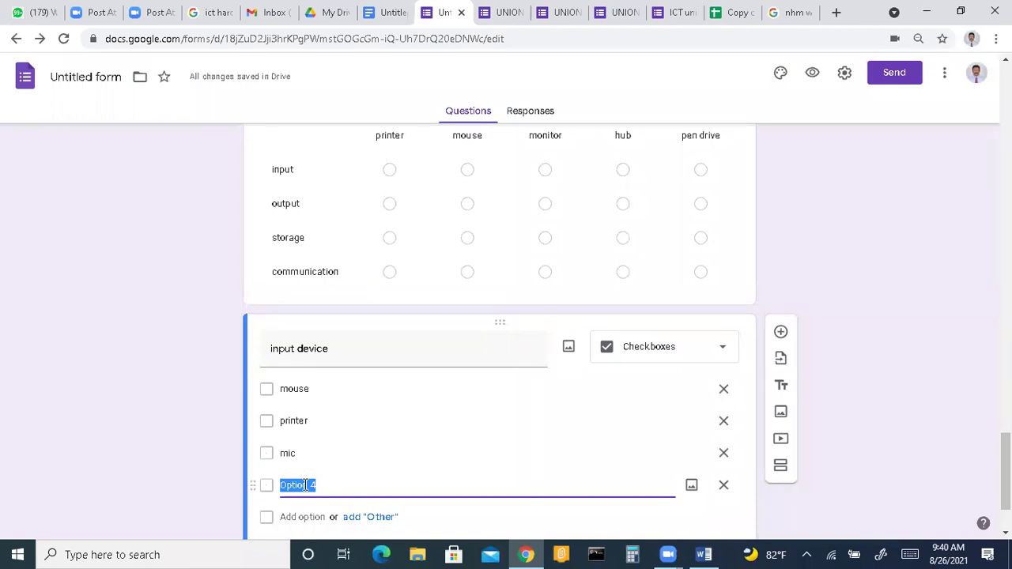
text(moni)
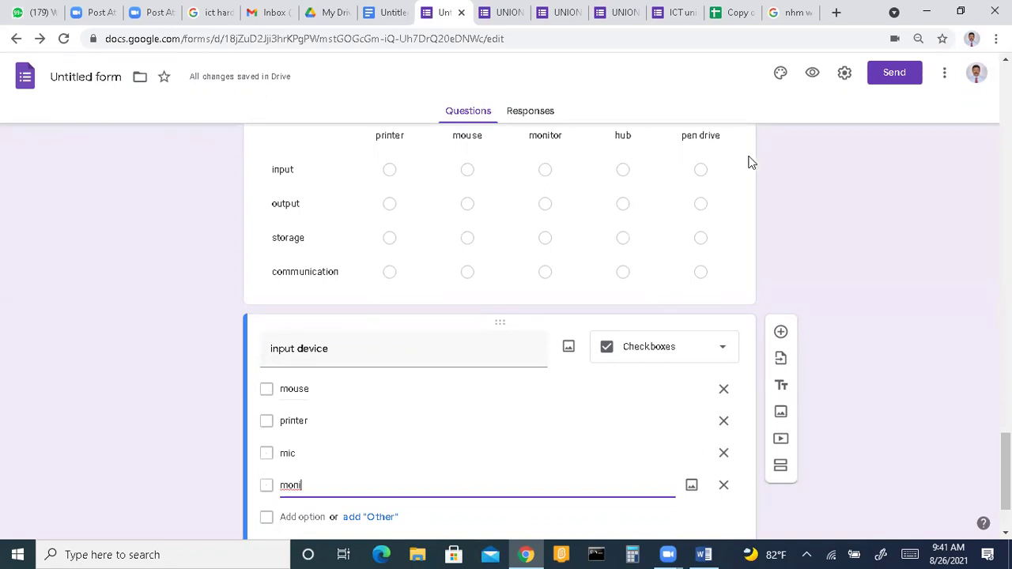
Preview the updated form and tick mouse and mic in the input device question.
click(815, 73)
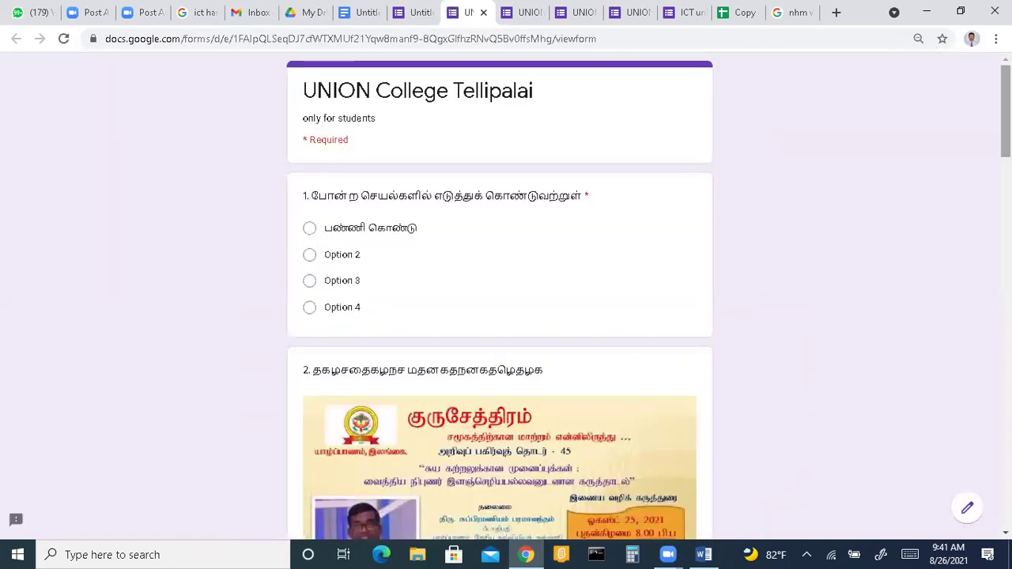
scroll(506, 301, down, 2)
scroll(581, 401, down, 20)
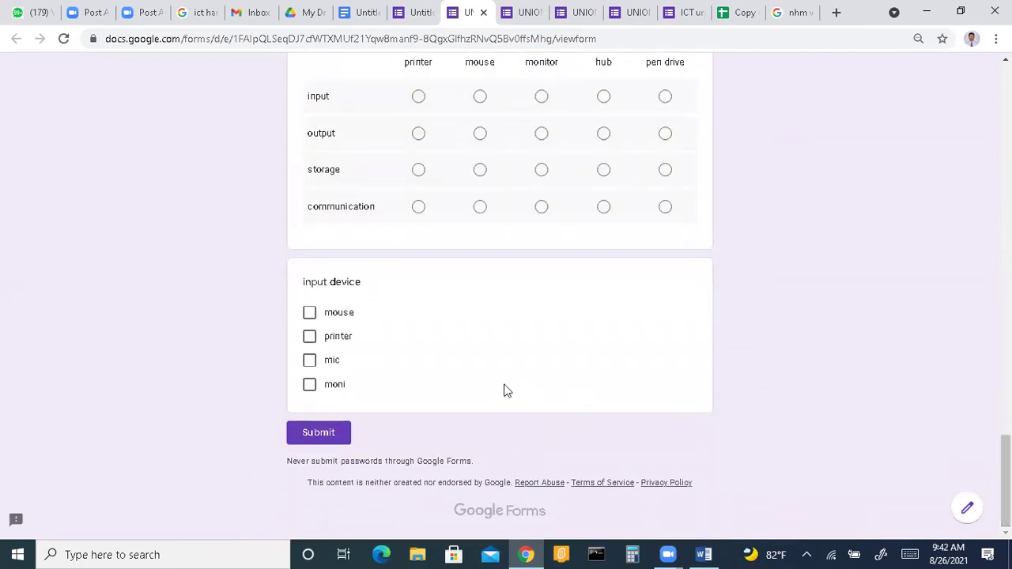
click(310, 315)
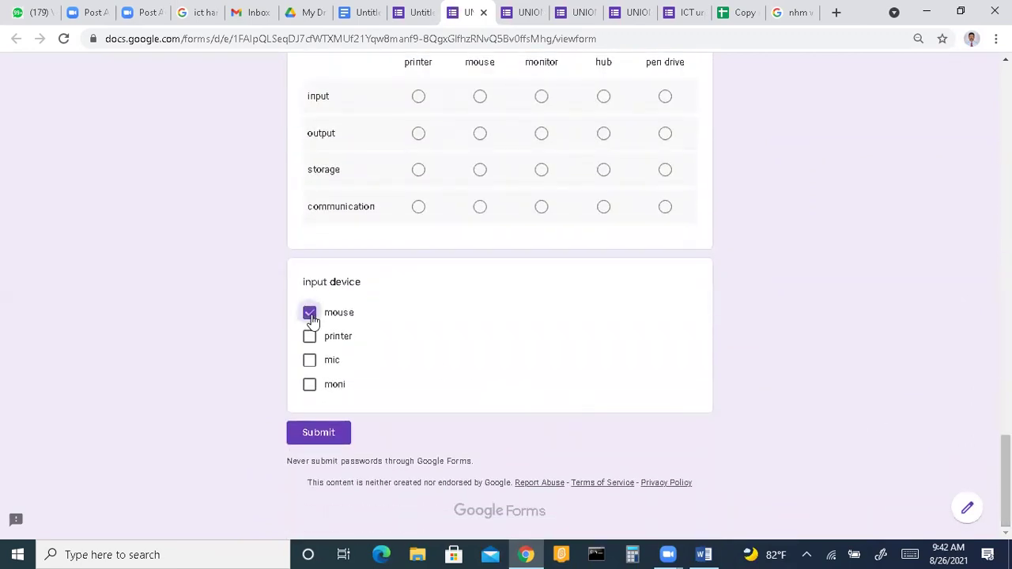
click(310, 361)
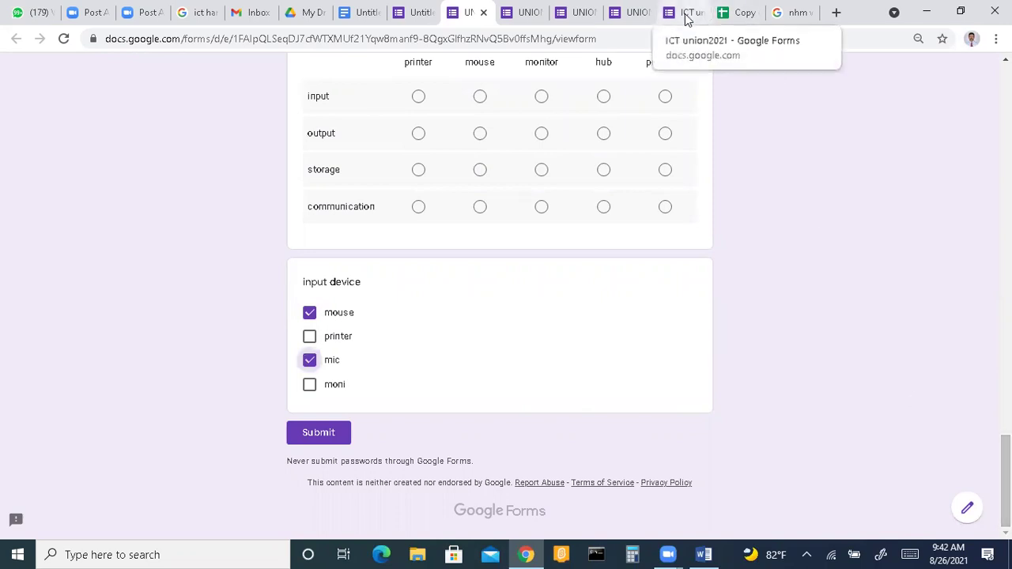
Close the old form preview that has Option 4 selected in question 1, discarding its answers.
click(637, 14)
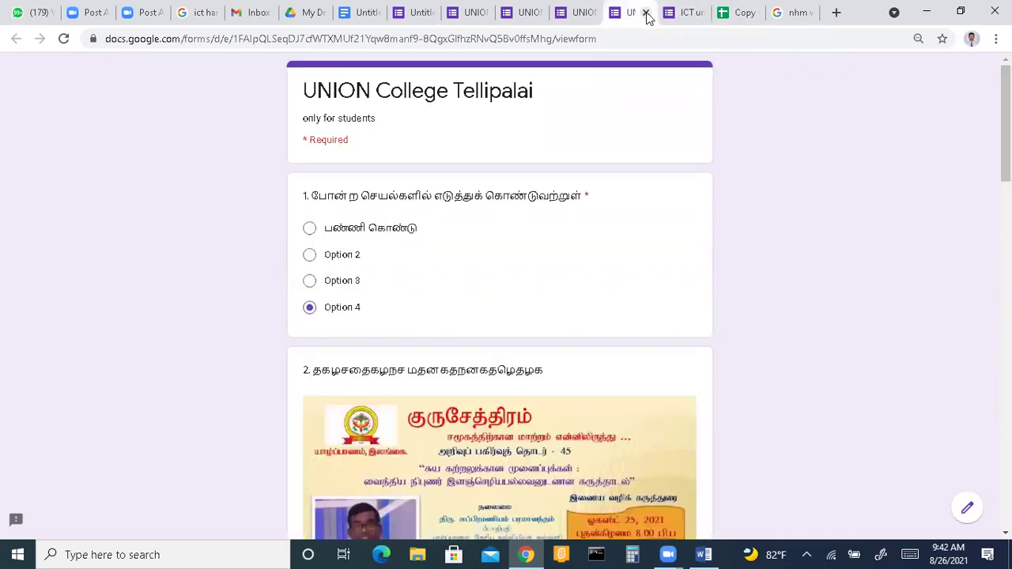
click(646, 16)
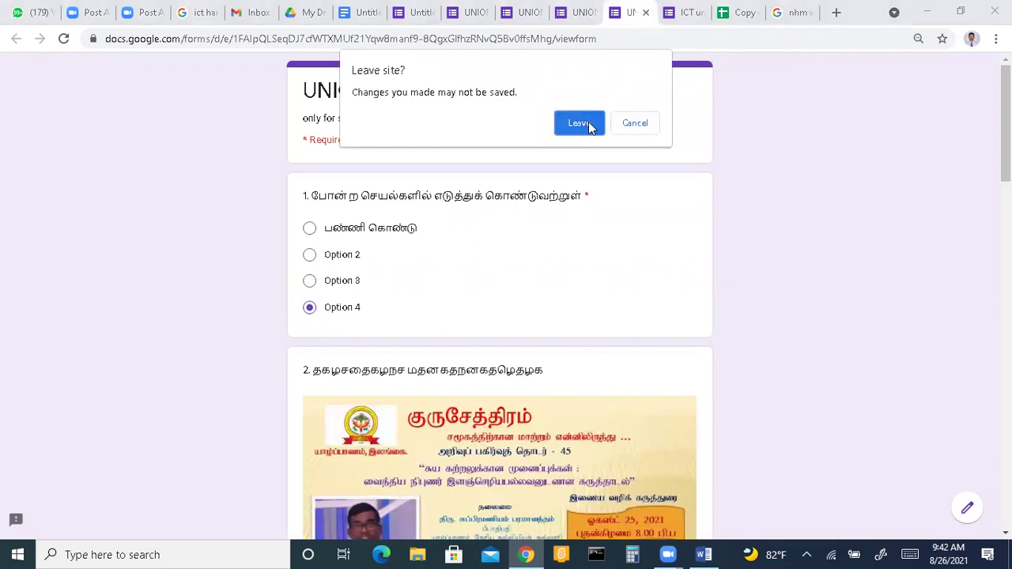
click(588, 121)
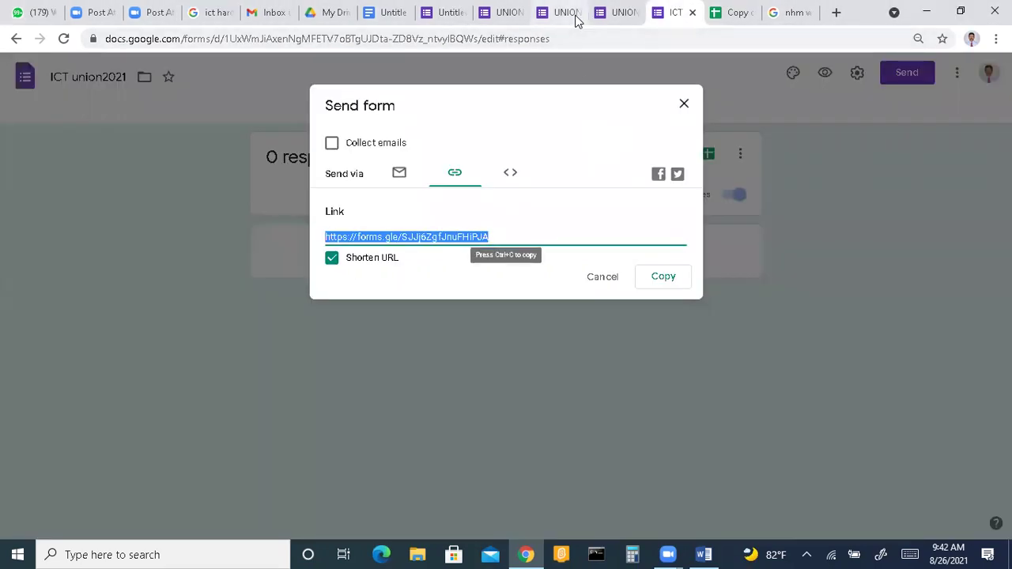
Look back over the earlier questions in the form editor and return to the preview with the input device question.
click(374, 12)
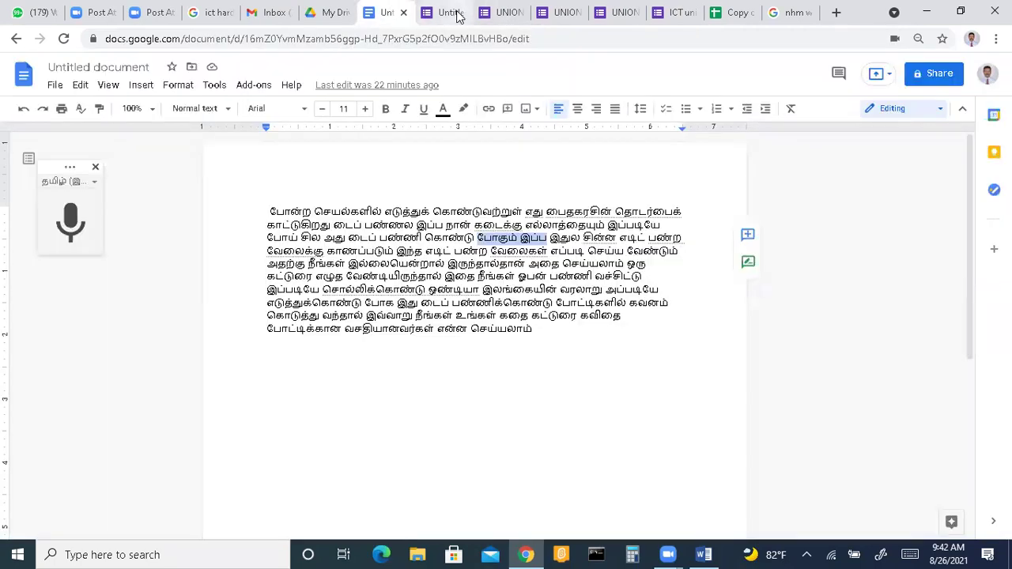
click(451, 12)
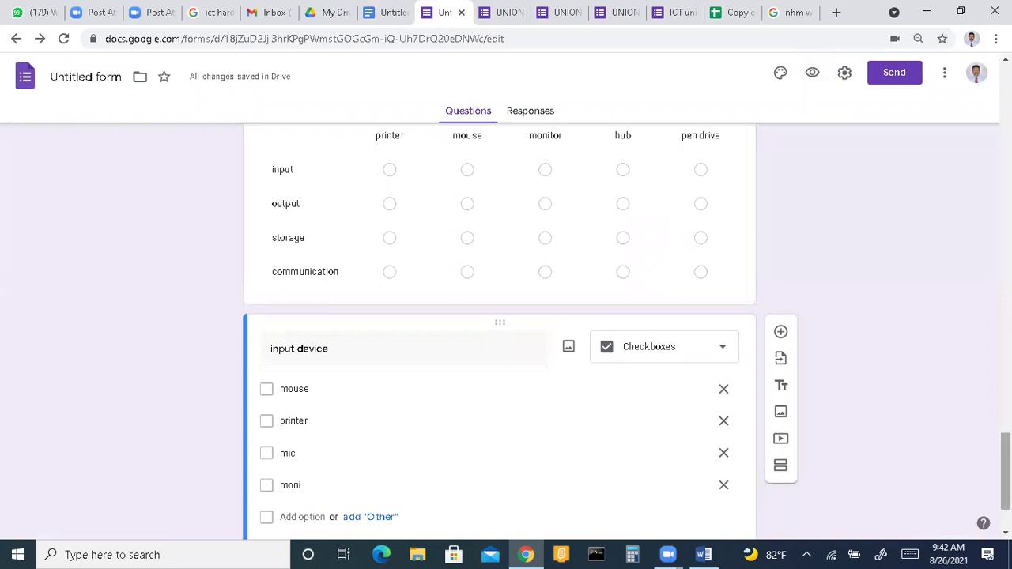
drag(1006, 475, 1006, 441)
scroll(985, 251, up, 15)
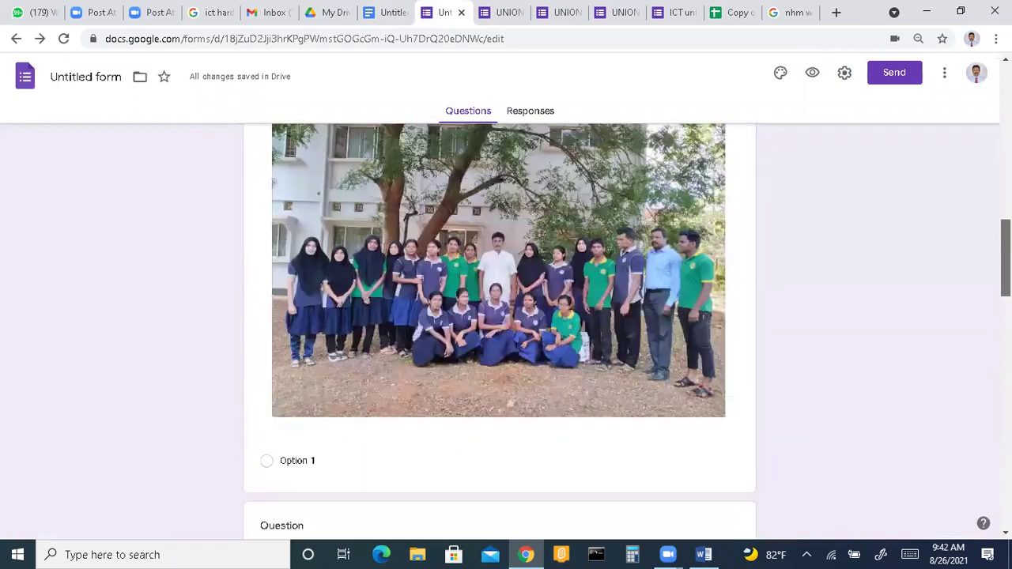
scroll(972, 198, up, 7)
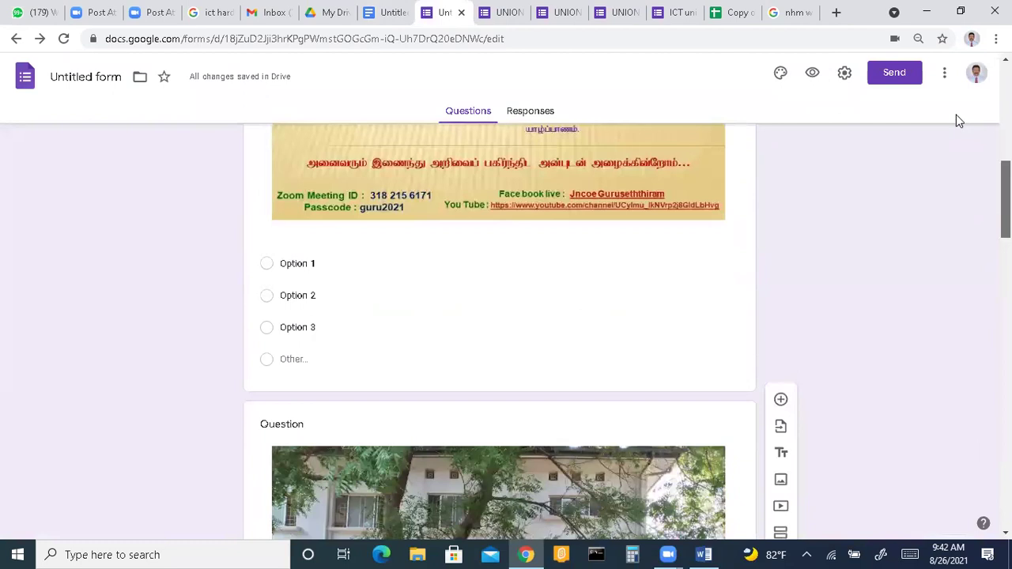
scroll(962, 106, up, 5)
scroll(625, 97, down, 5)
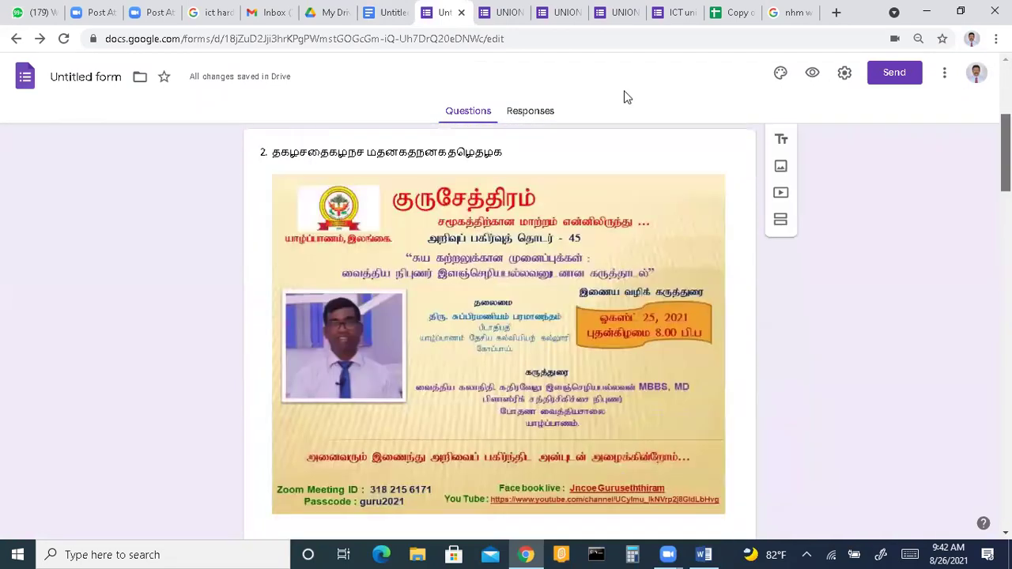
click(516, 14)
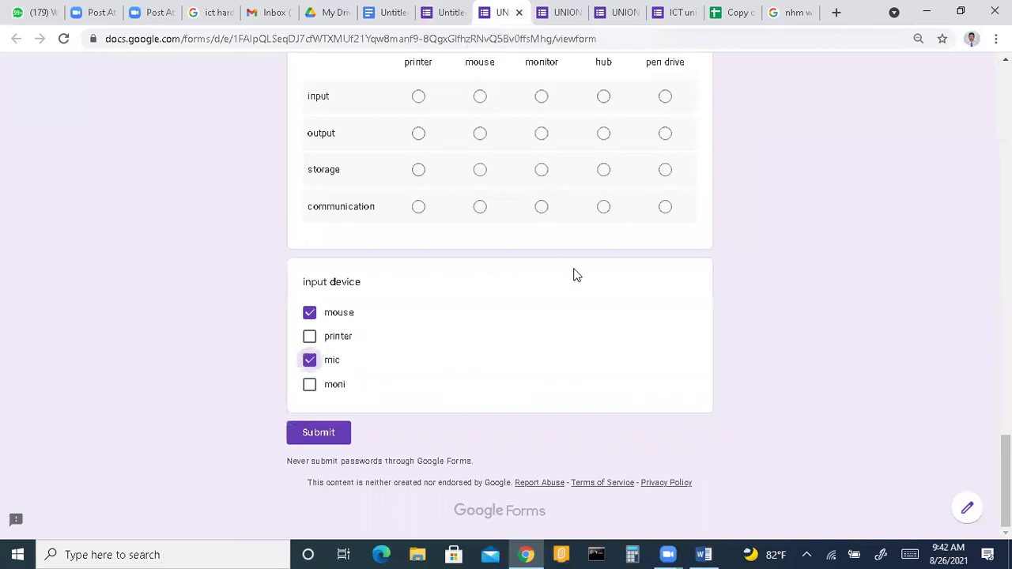
Return to the form editor and add a checkbox grid question below the input device question.
click(447, 16)
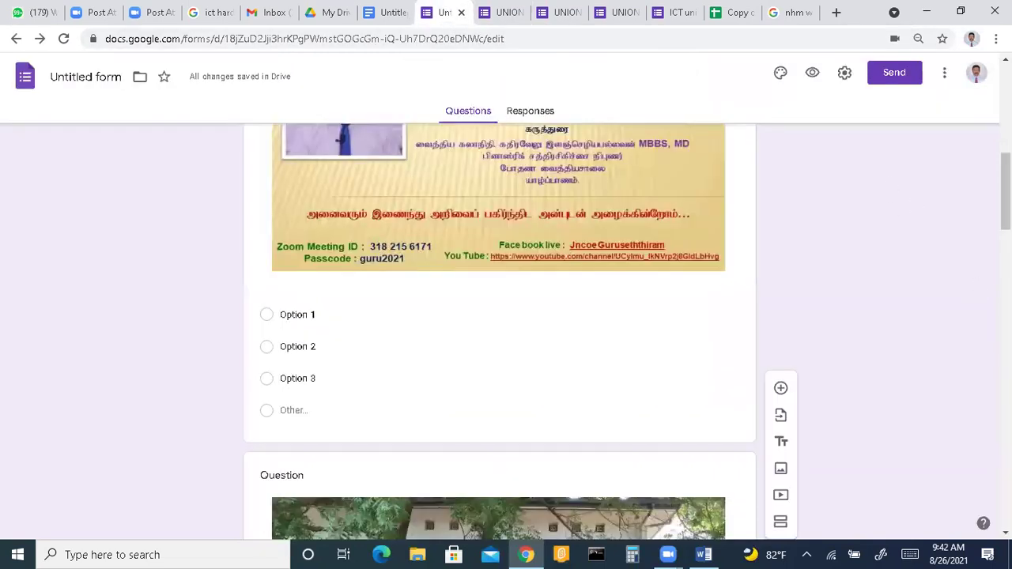
scroll(500, 332, down, 12)
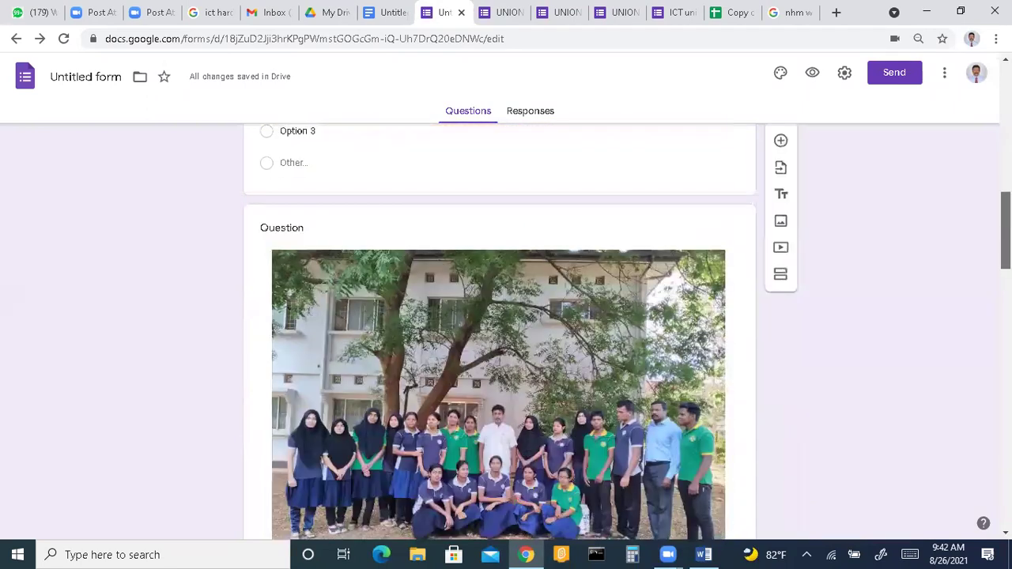
scroll(500, 333, down, 2)
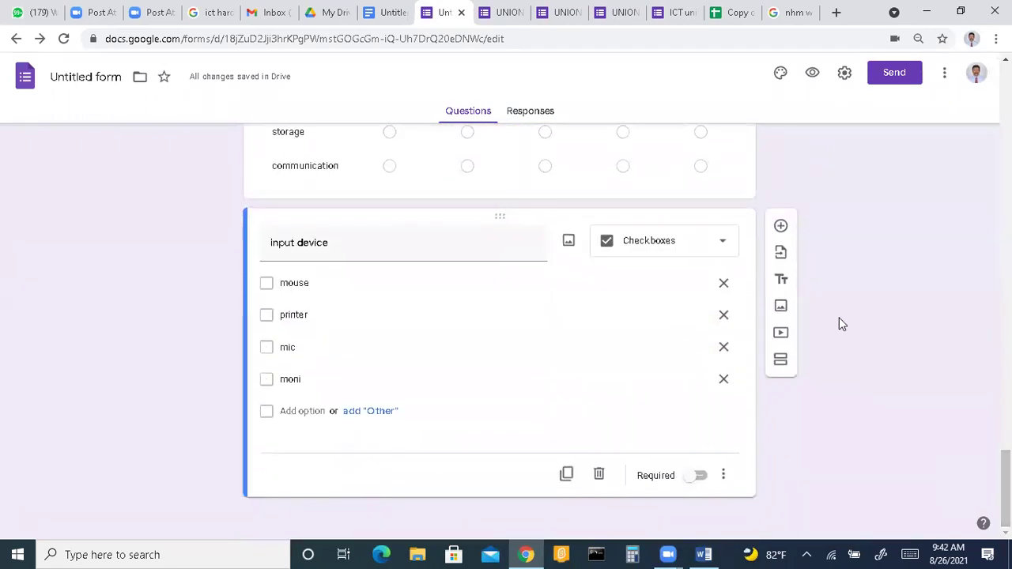
click(780, 228)
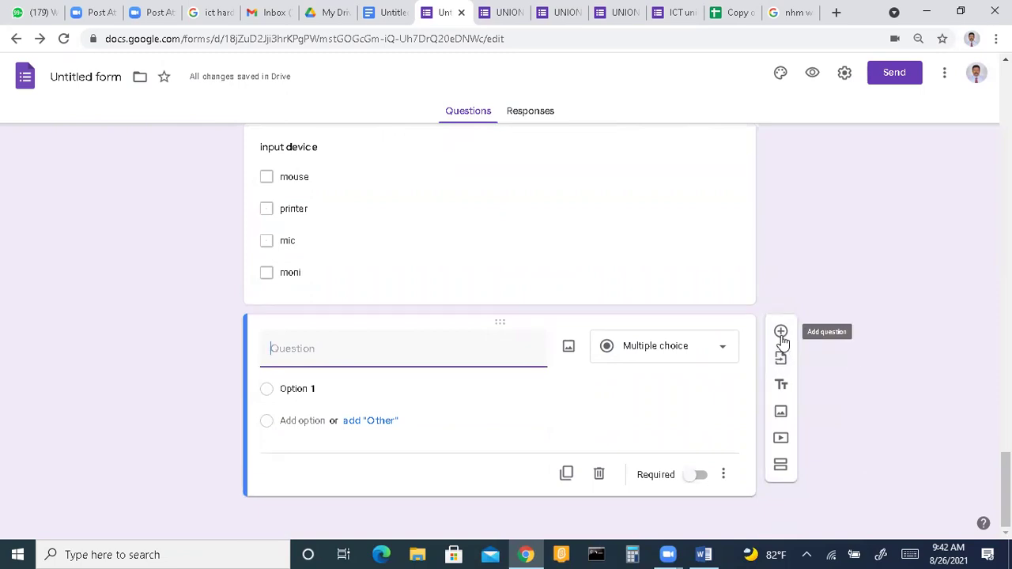
click(727, 353)
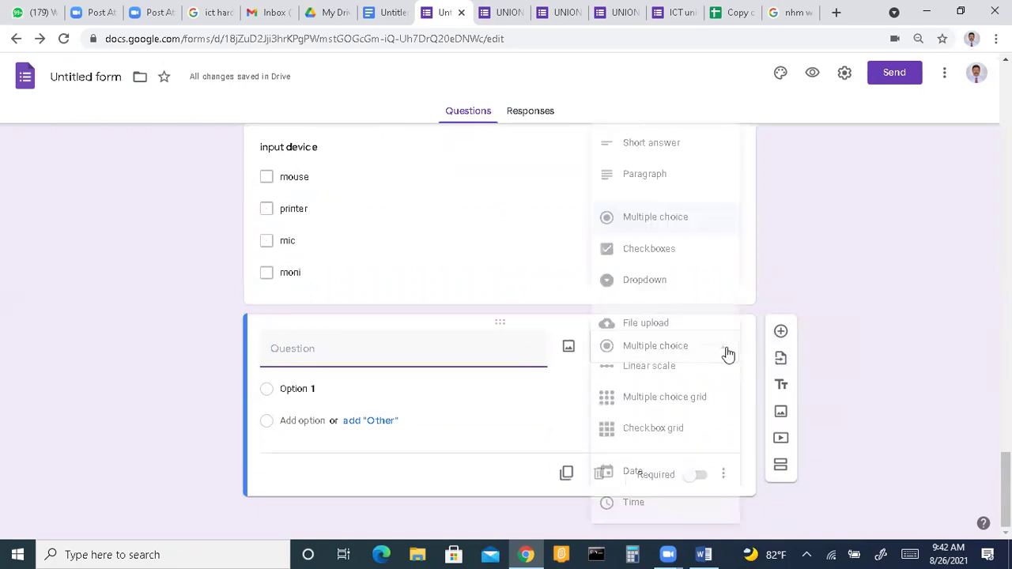
click(690, 431)
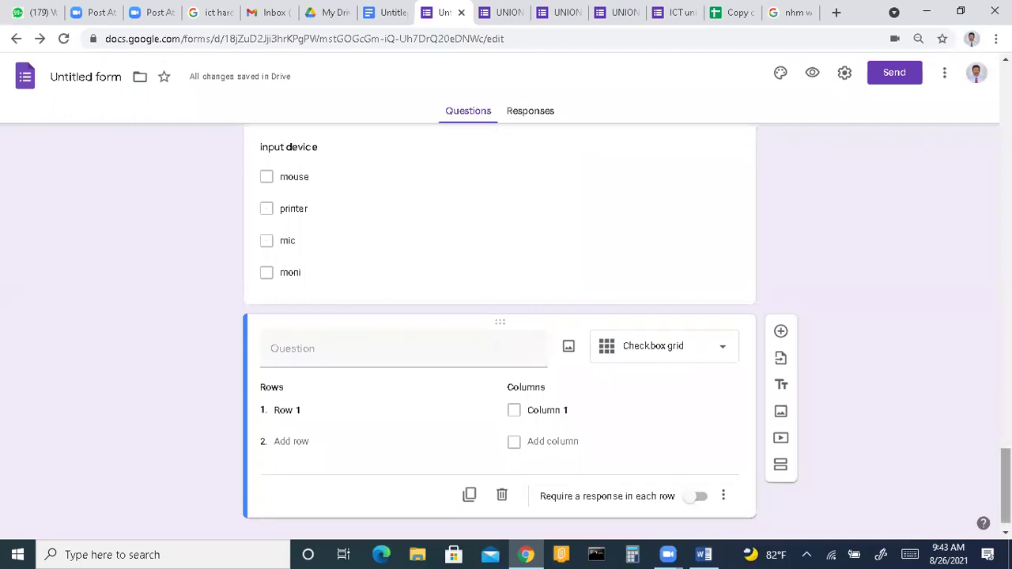
Add a Date question titled "nnmcxcnb" below the checkbox grid question.
scroll(506, 333, up, 5)
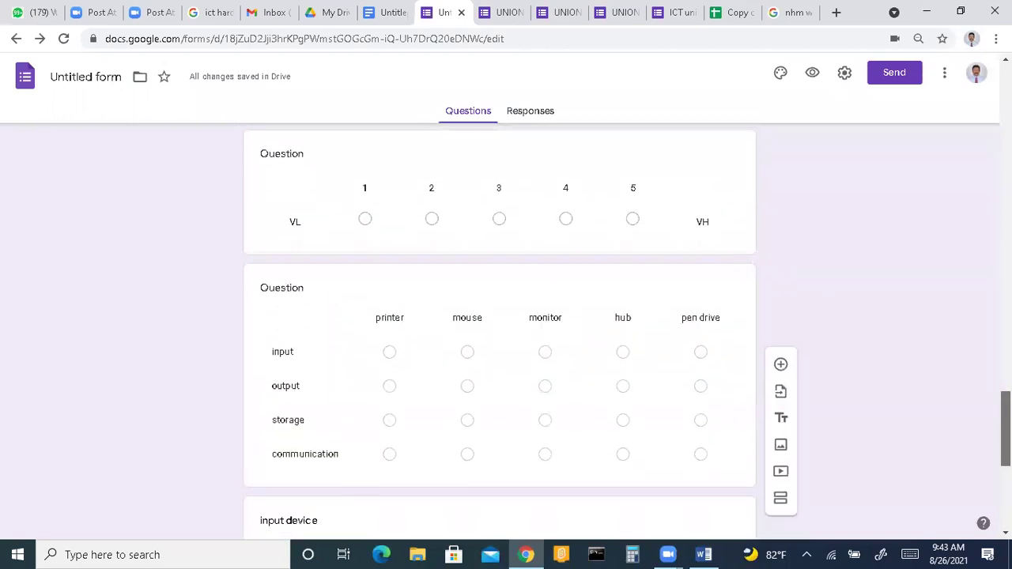
scroll(404, 430, down, 1)
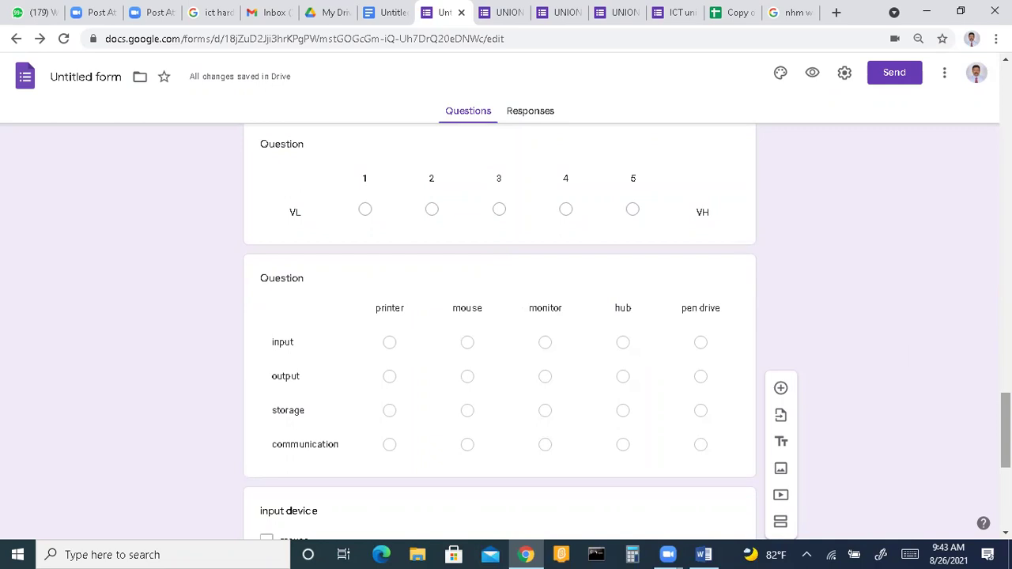
scroll(1004, 431, down, 5)
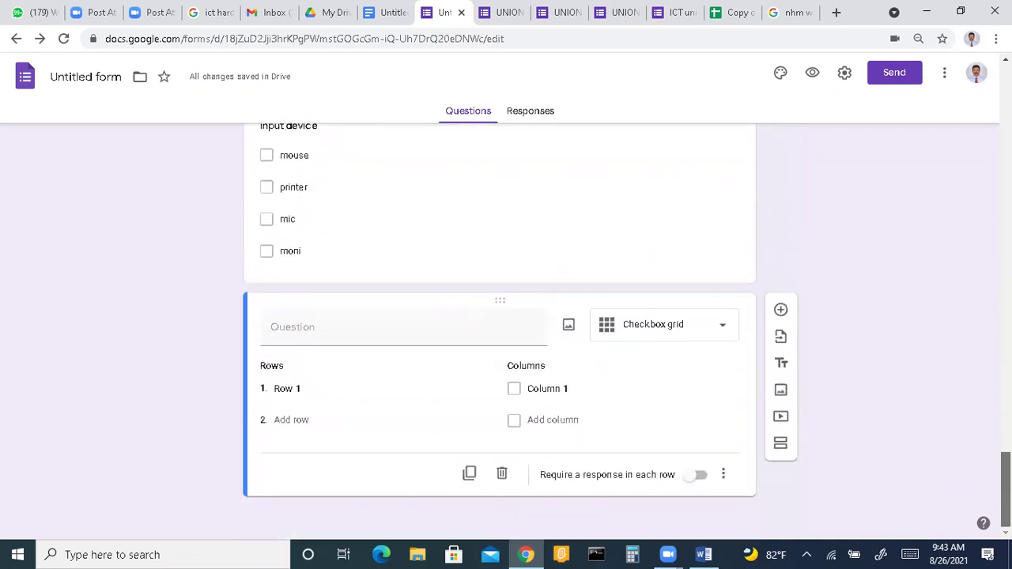
click(721, 333)
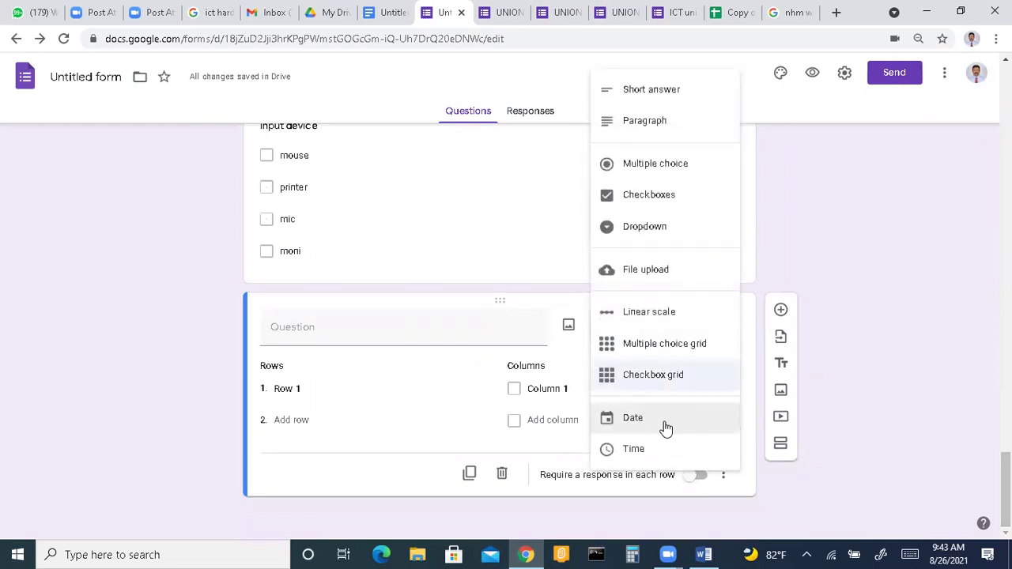
click(780, 310)
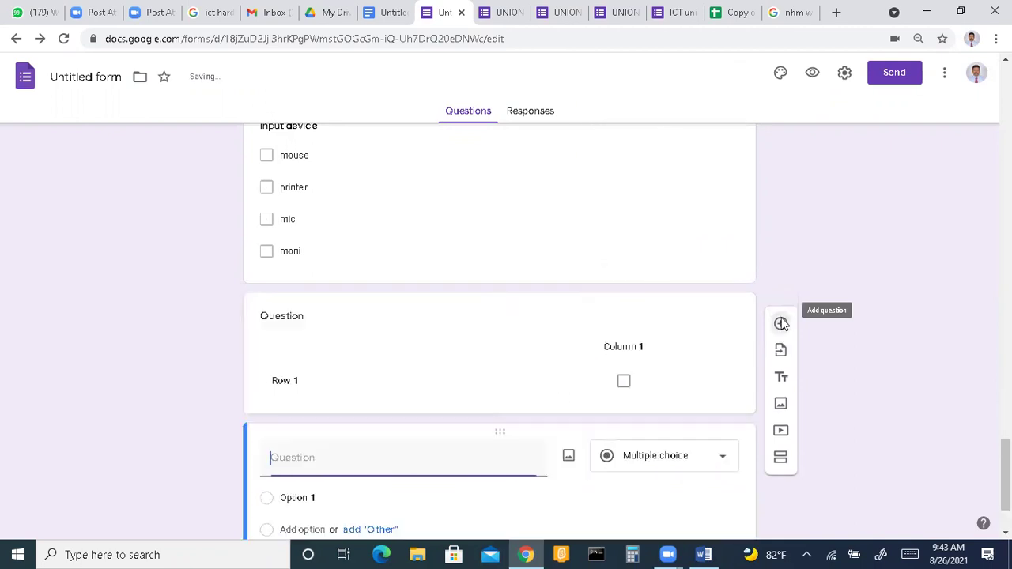
click(722, 457)
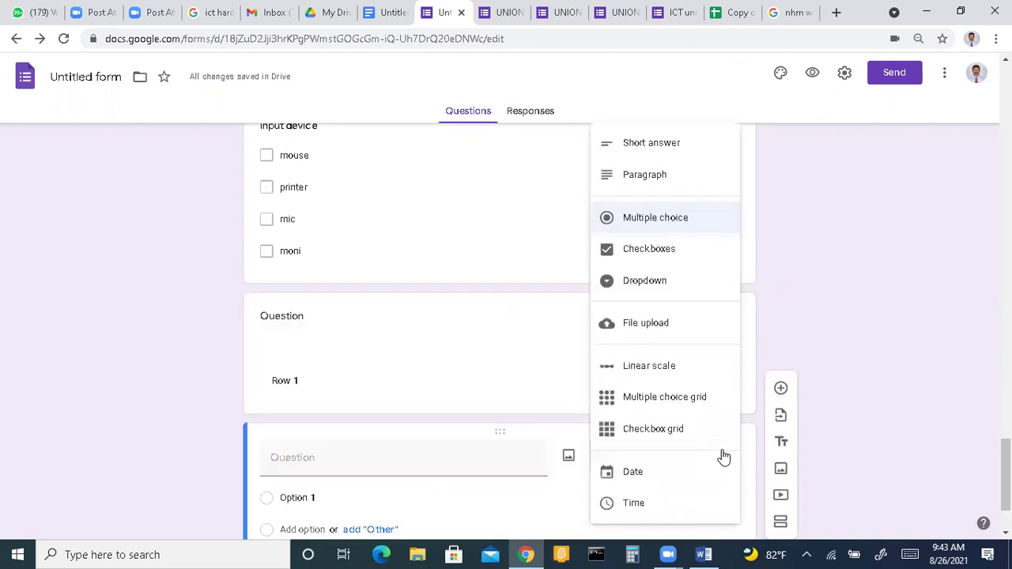
click(658, 480)
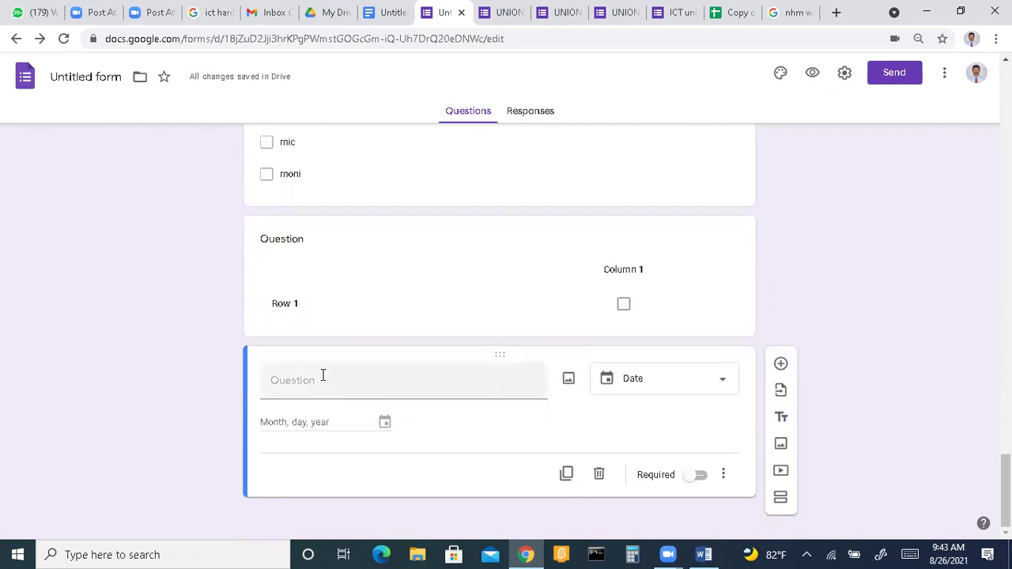
text(nnmcxcnb)
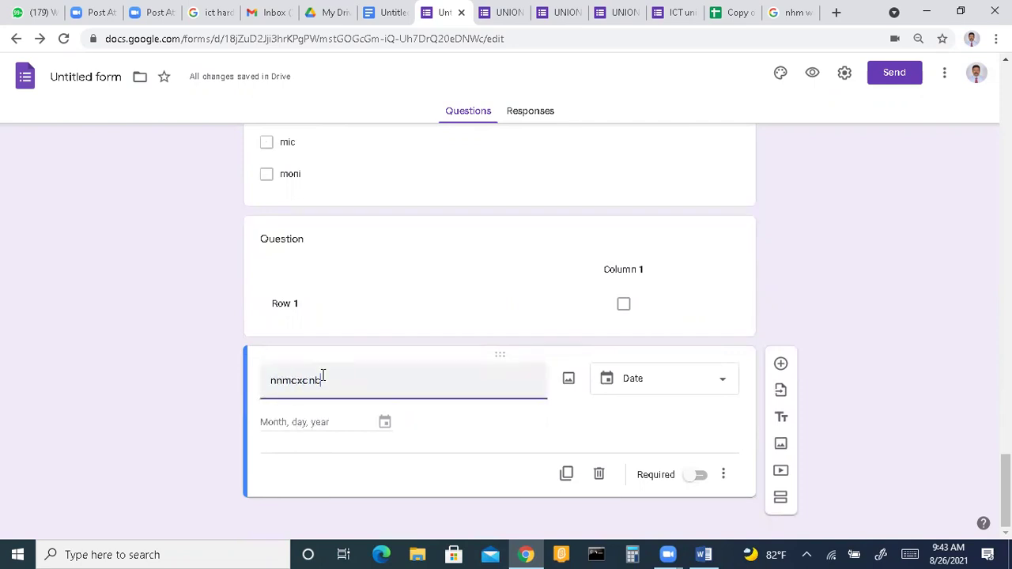
click(314, 425)
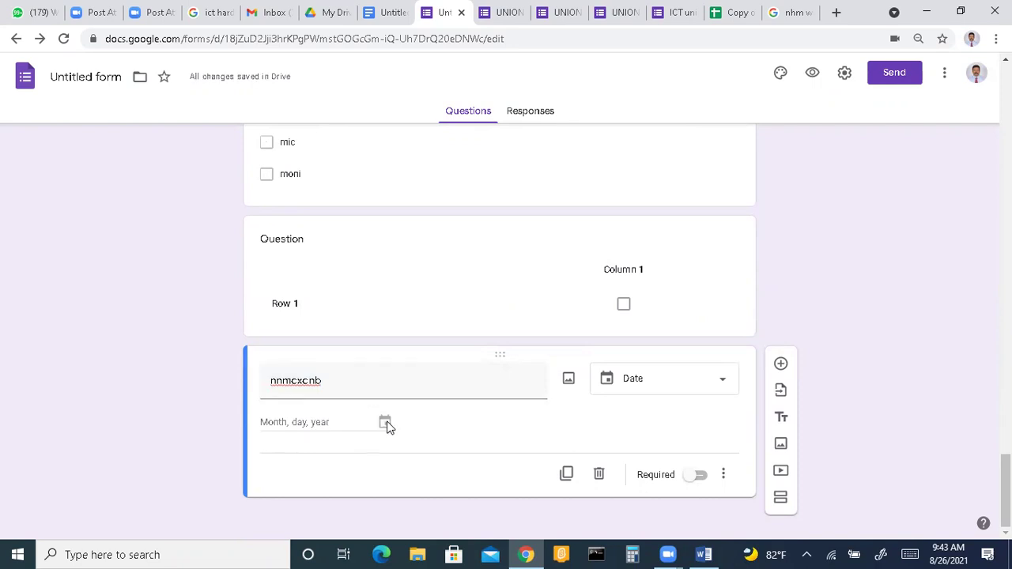
Preview the updated form and open the calendar of the "nnmcxcnb" date question.
click(816, 73)
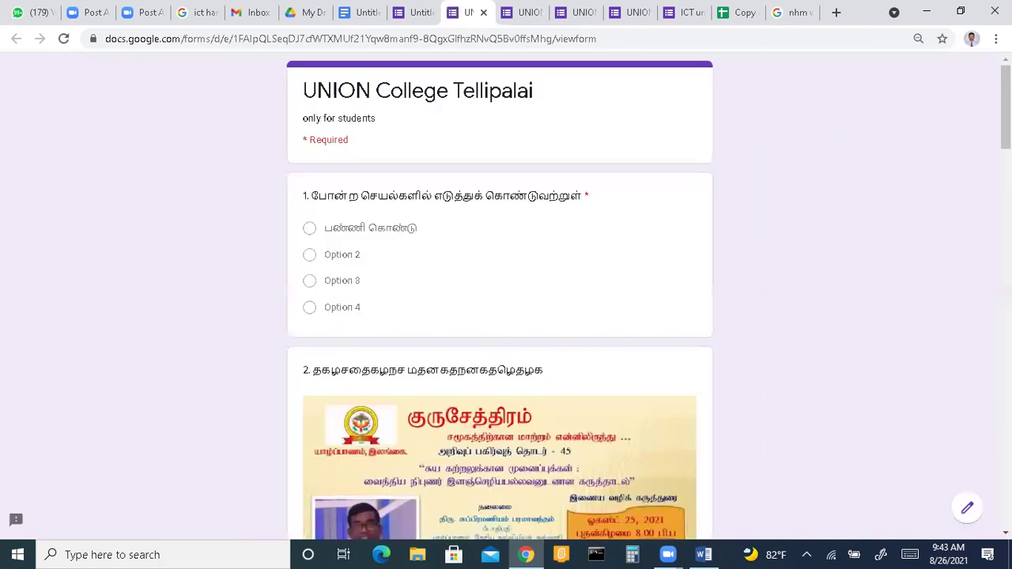
scroll(500, 301, down, 10)
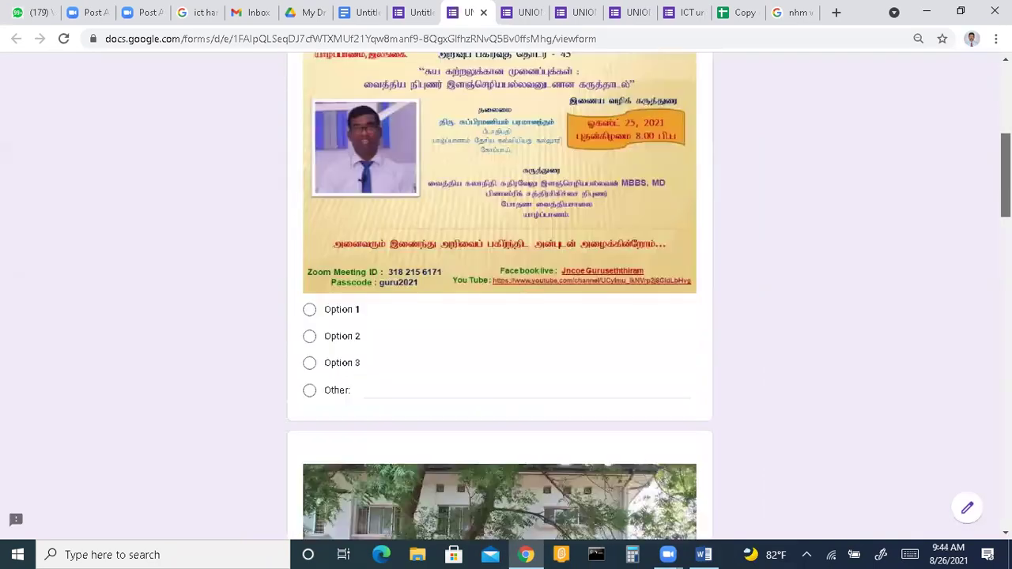
scroll(500, 300, down, 10)
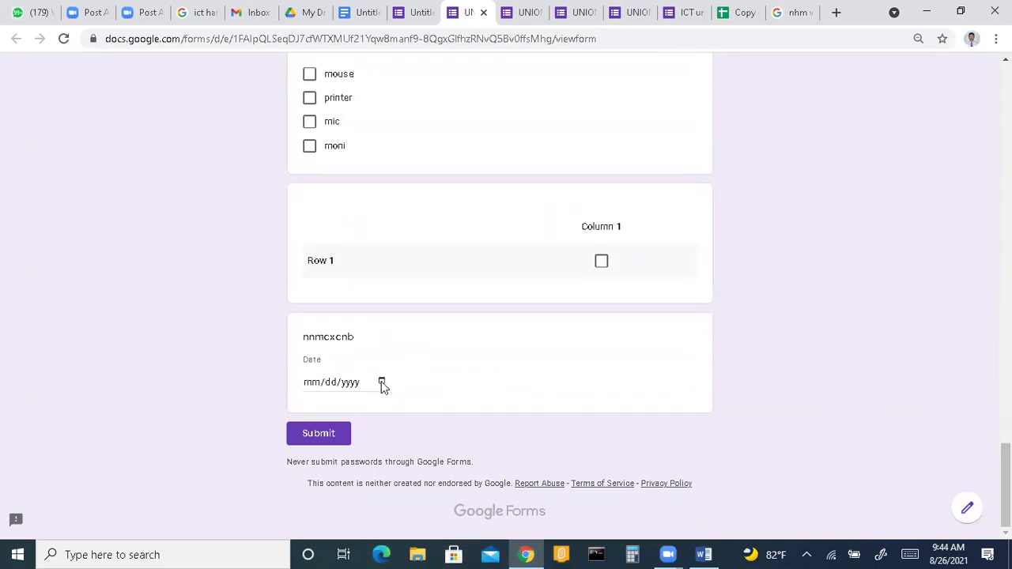
click(382, 383)
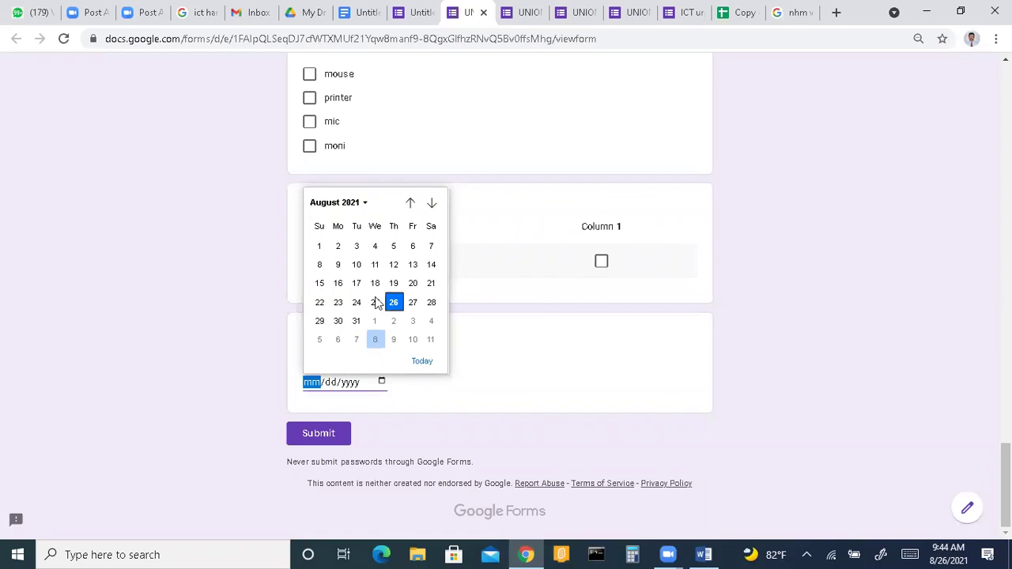
Answer the date question in the form preview with August 11, 2021, and return to the form editor.
click(377, 272)
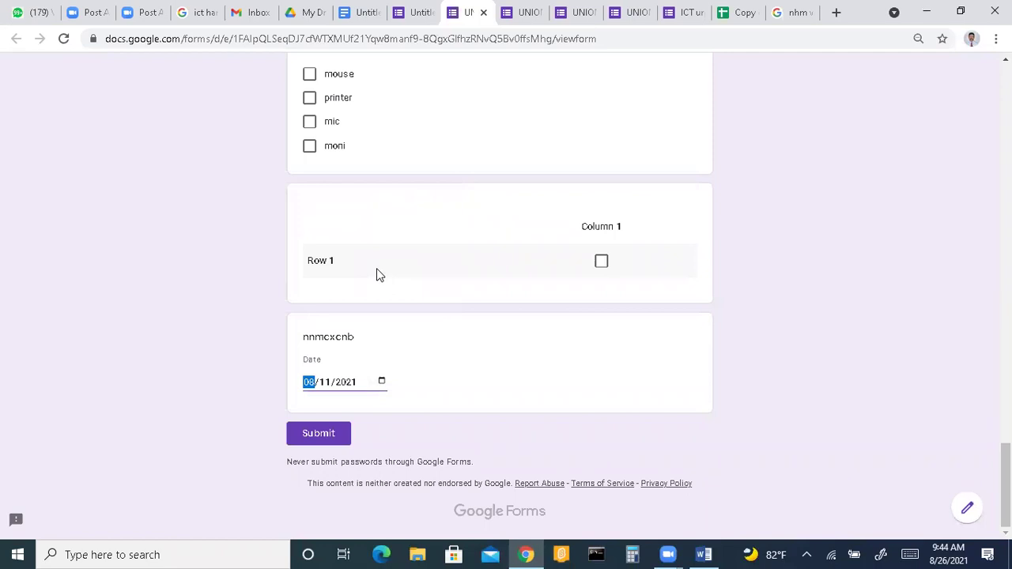
click(420, 18)
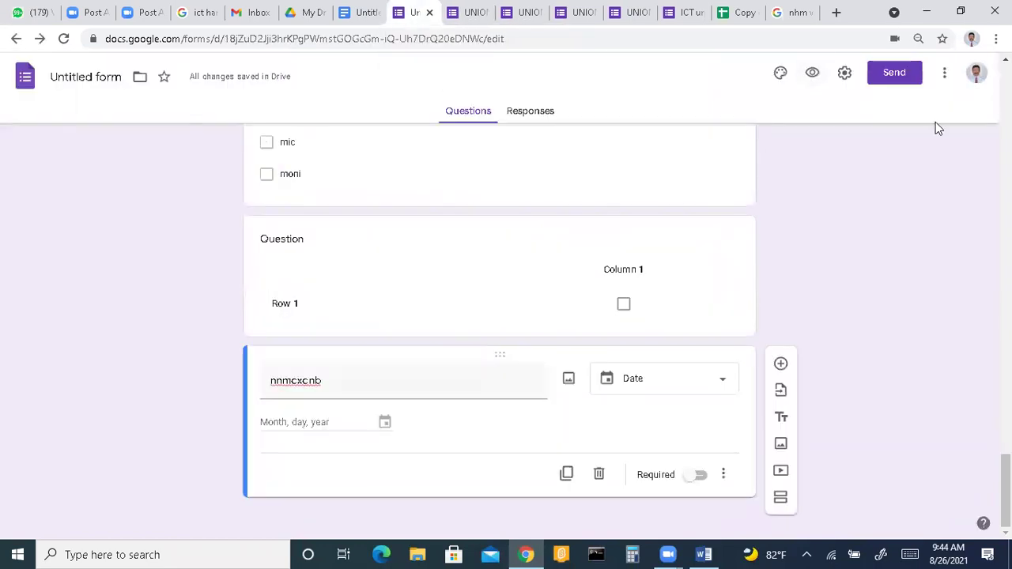
Add a new question after the date question and set its type to Time.
click(781, 364)
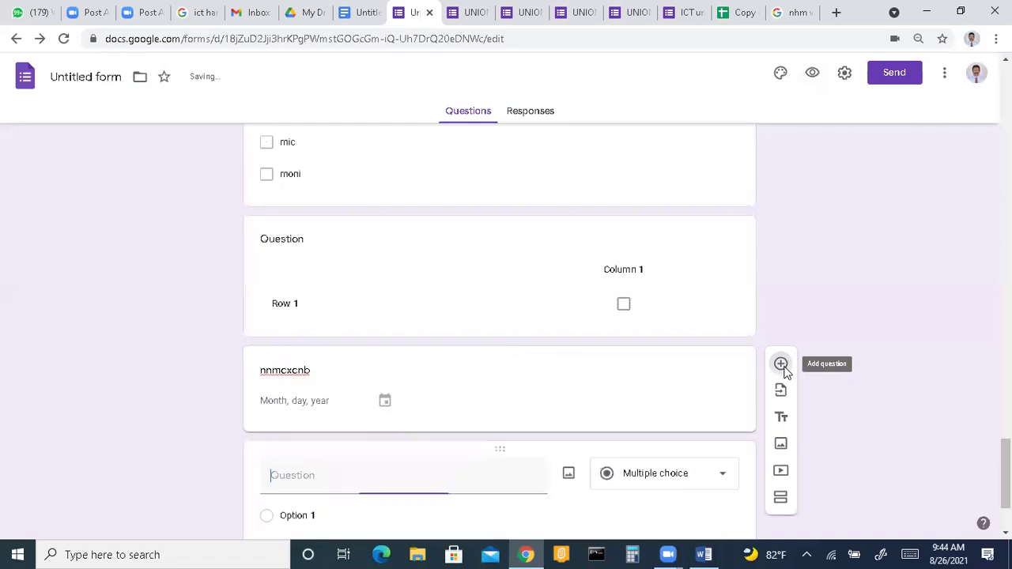
click(727, 482)
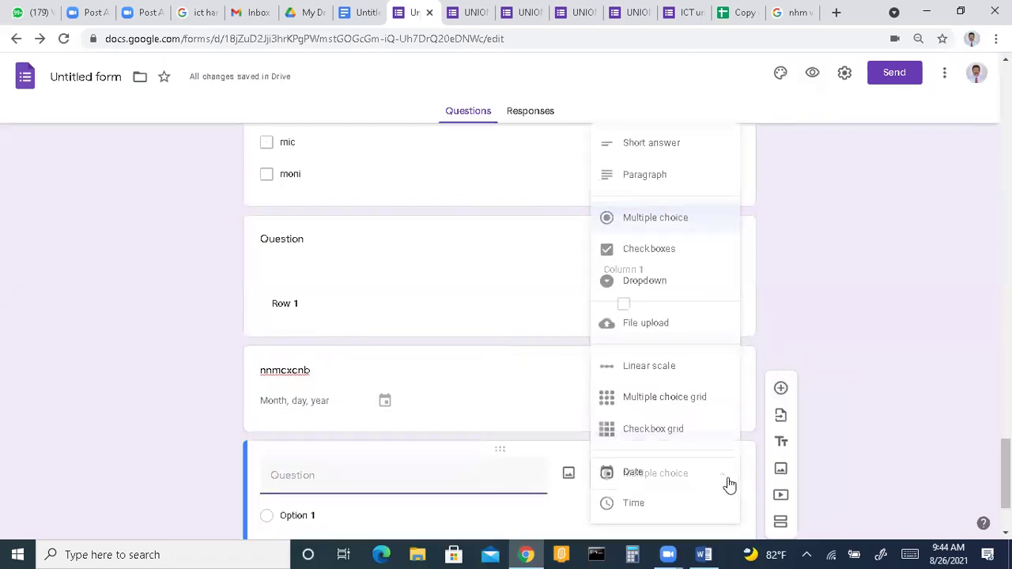
click(674, 507)
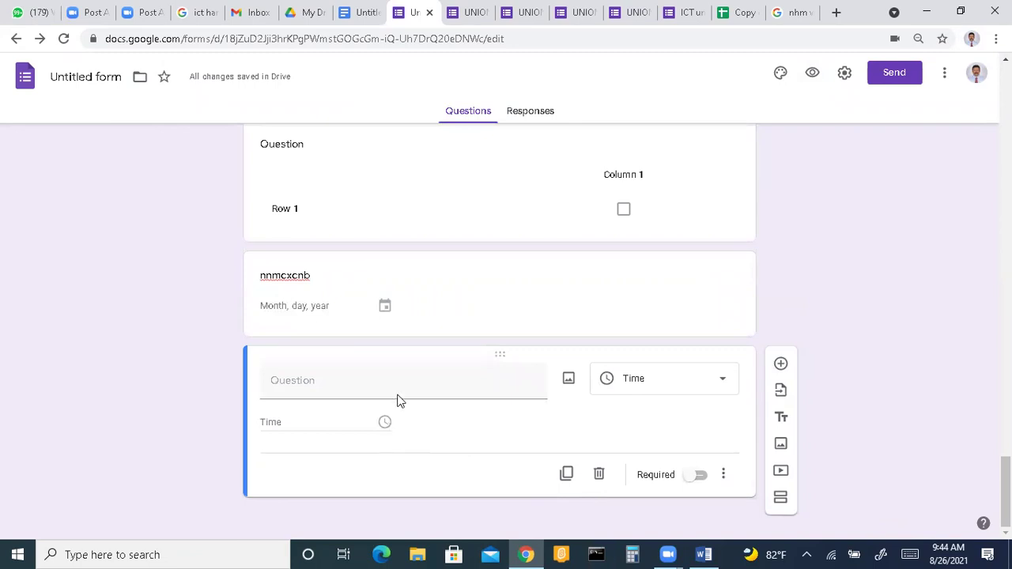
Preview the form and test the time question by answering it with 09:45 AM.
click(811, 77)
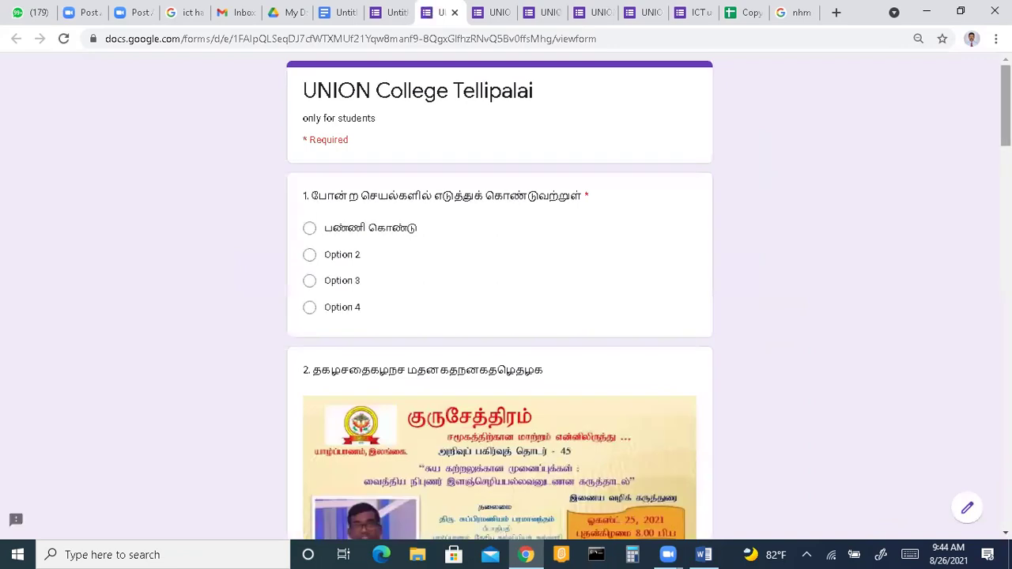
scroll(500, 300, down, 15)
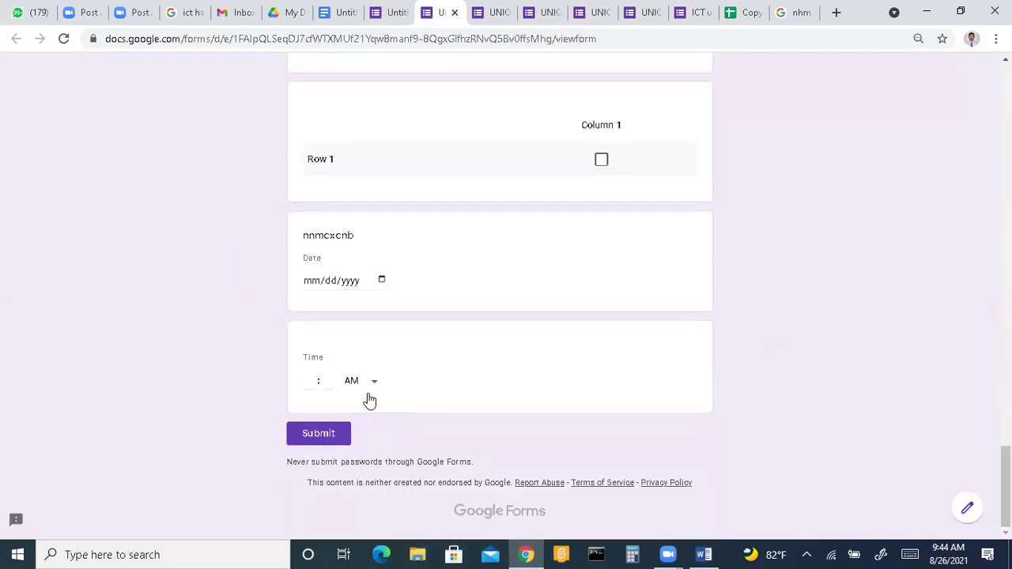
click(311, 382)
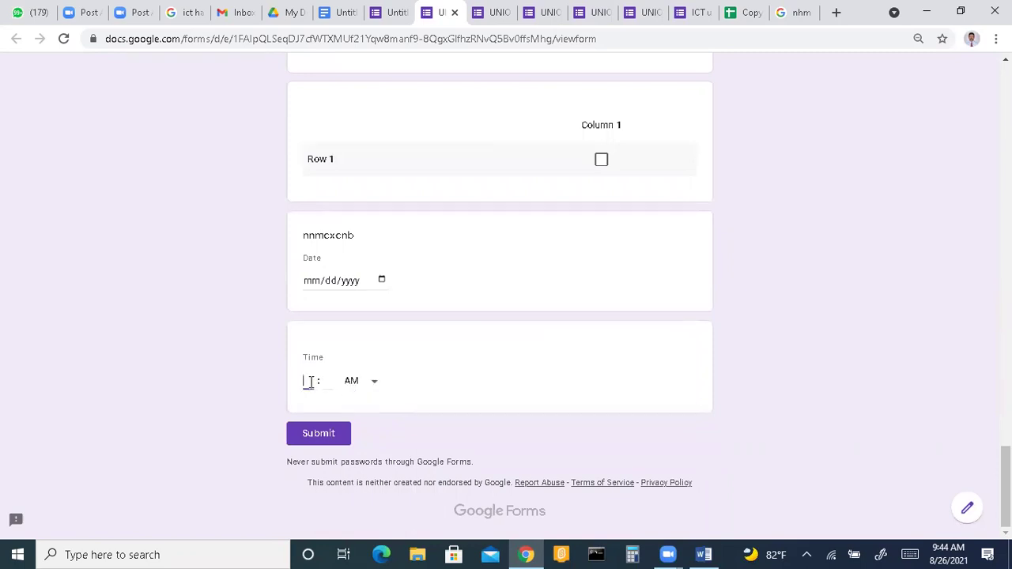
text(9)
click(326, 382)
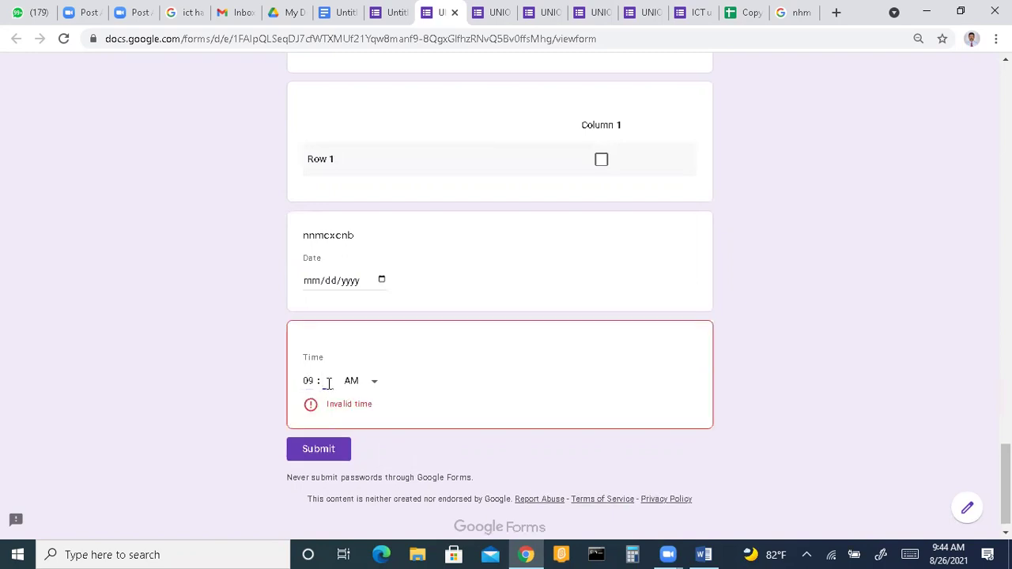
text(45)
click(483, 381)
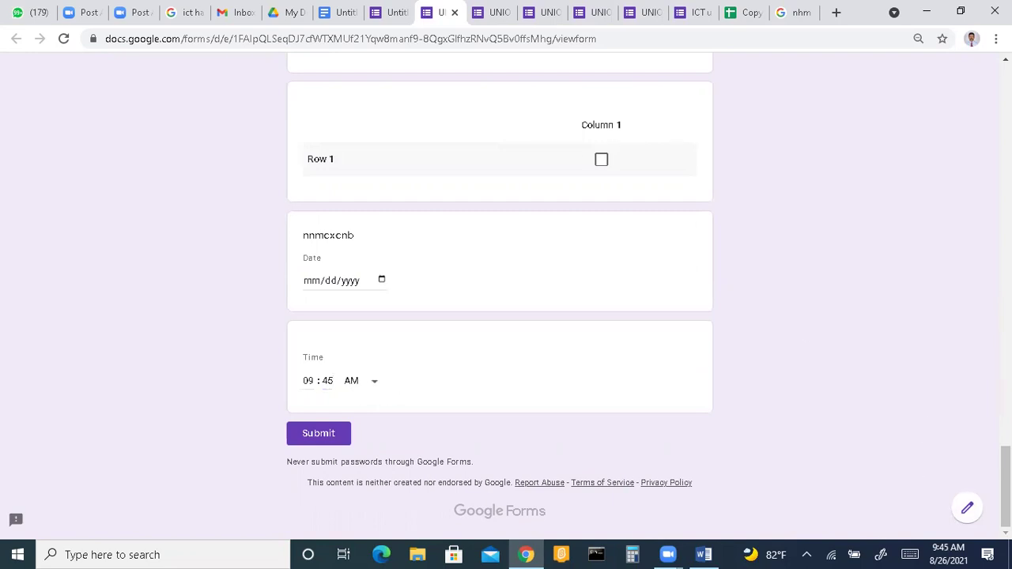
scroll(968, 122, up, 12)
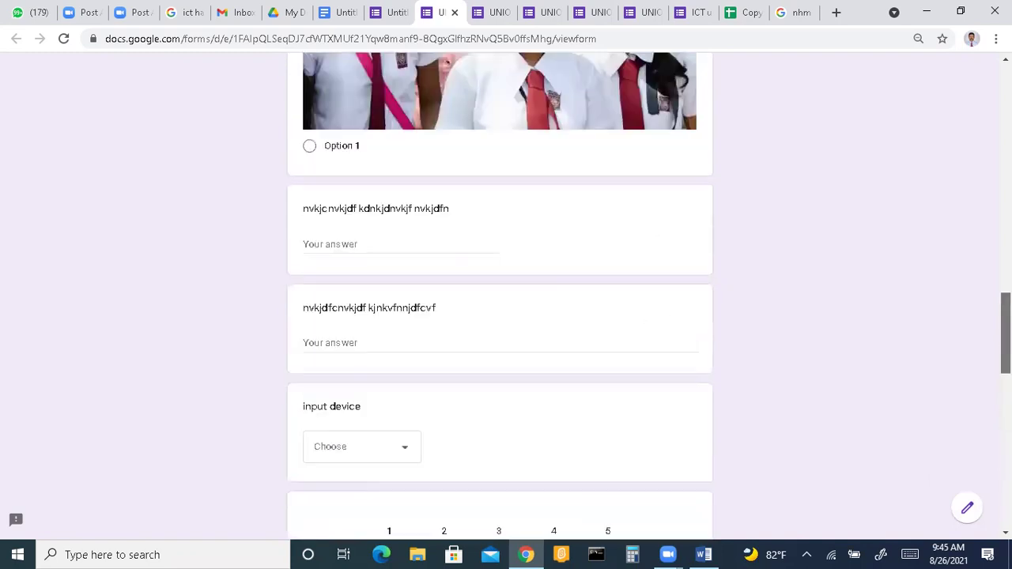
scroll(968, 122, up, 10)
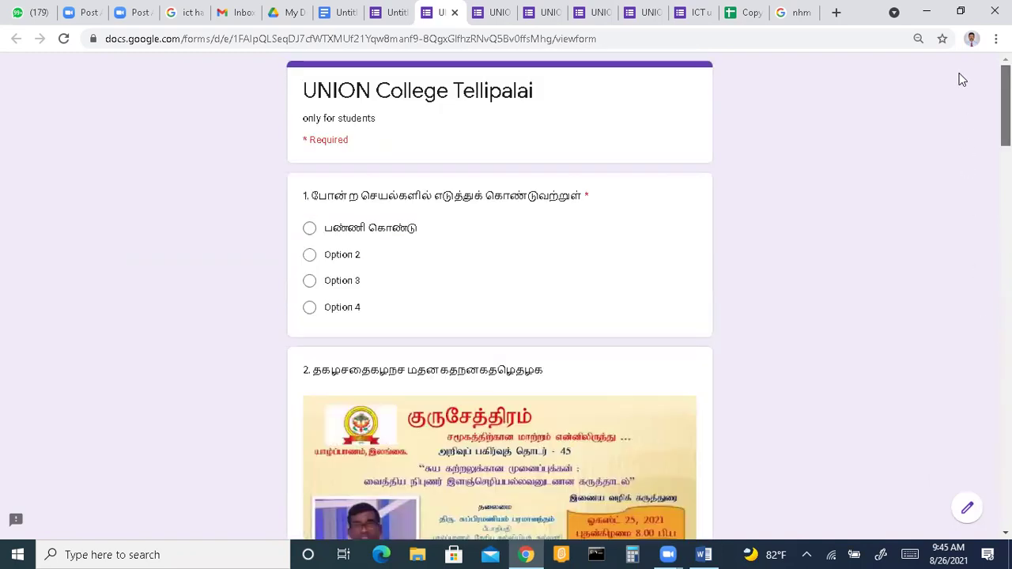
Back in the form editor, add a File upload question titled "cjhcjvhdckjv dkjcndkjcnk n", agreeing to let respondents upload files to Drive.
click(391, 13)
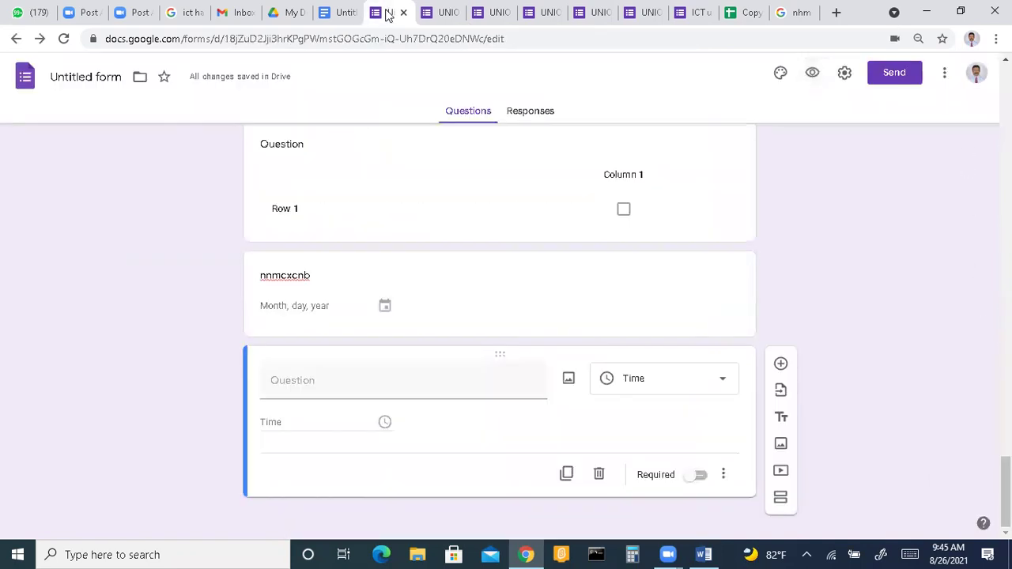
click(340, 13)
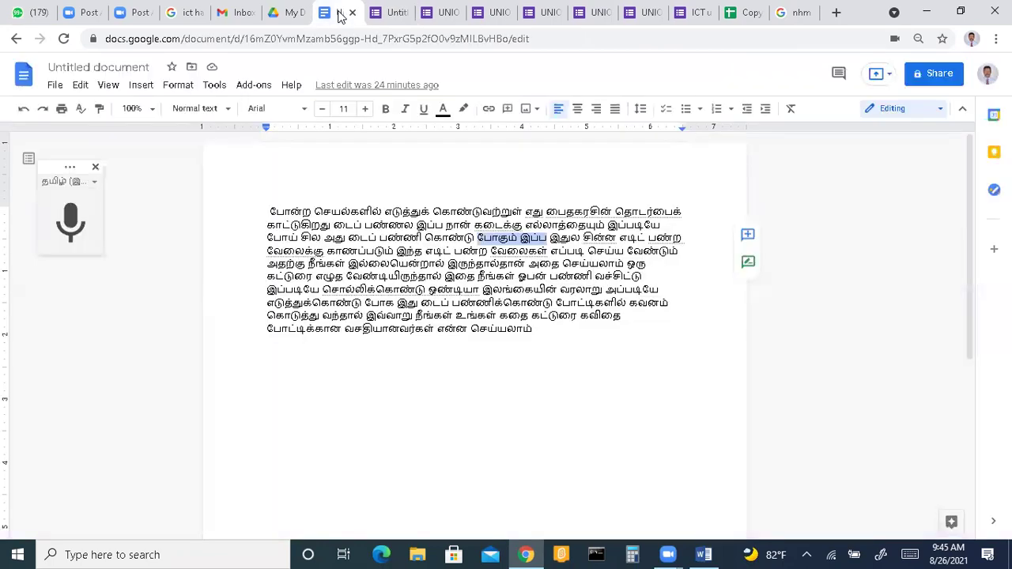
click(391, 12)
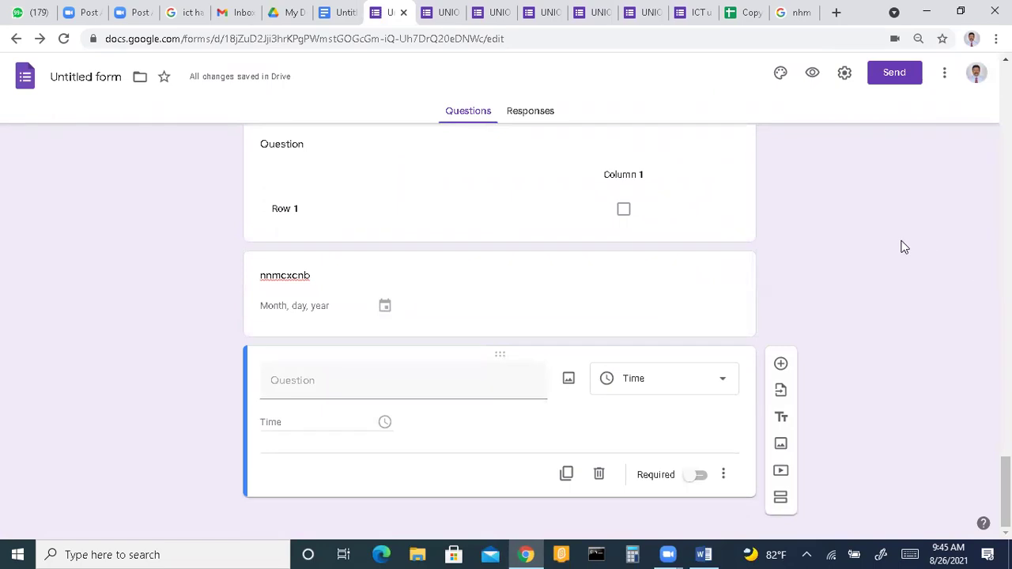
drag(1006, 484, 1006, 486)
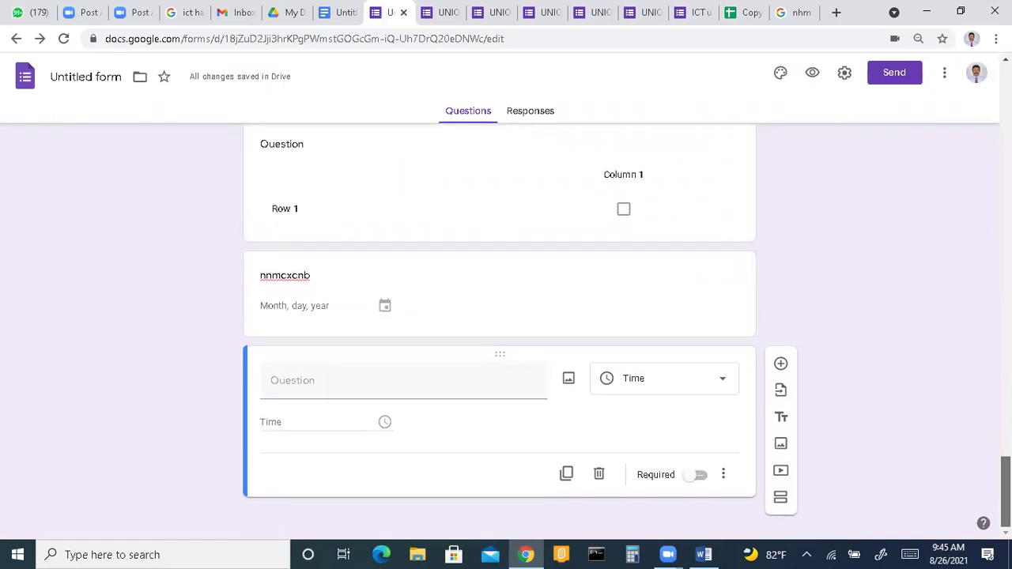
click(781, 365)
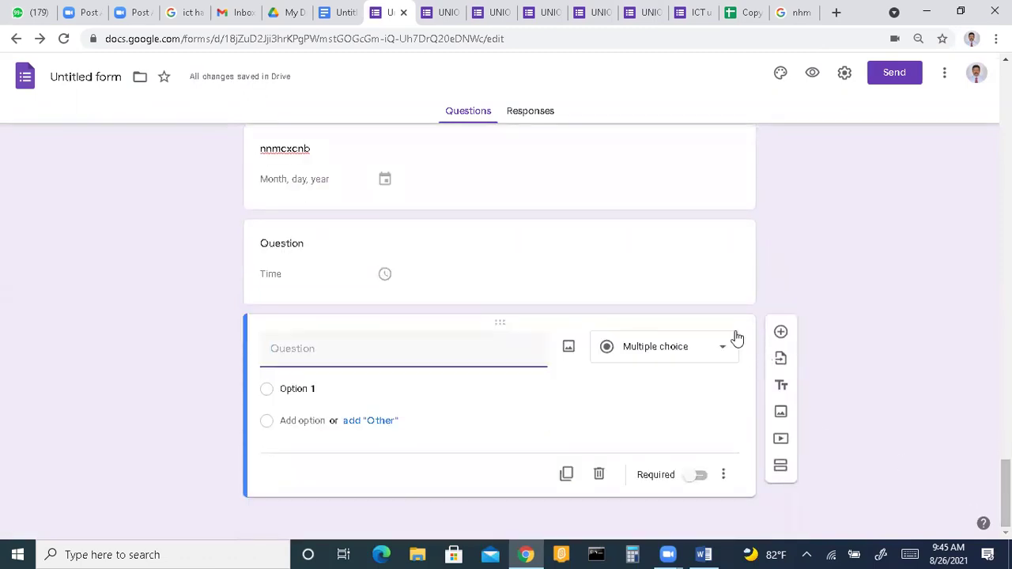
click(728, 348)
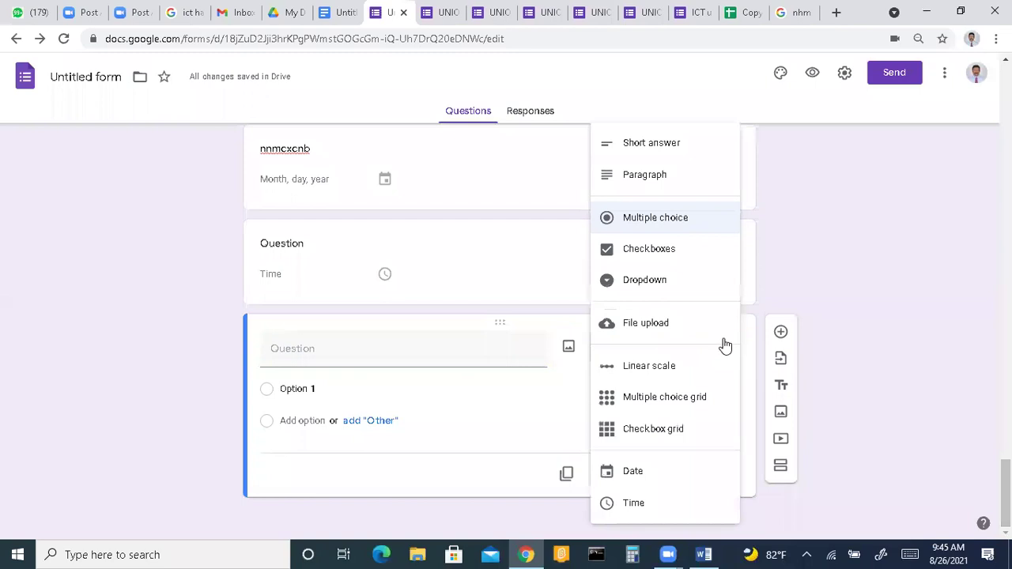
click(661, 322)
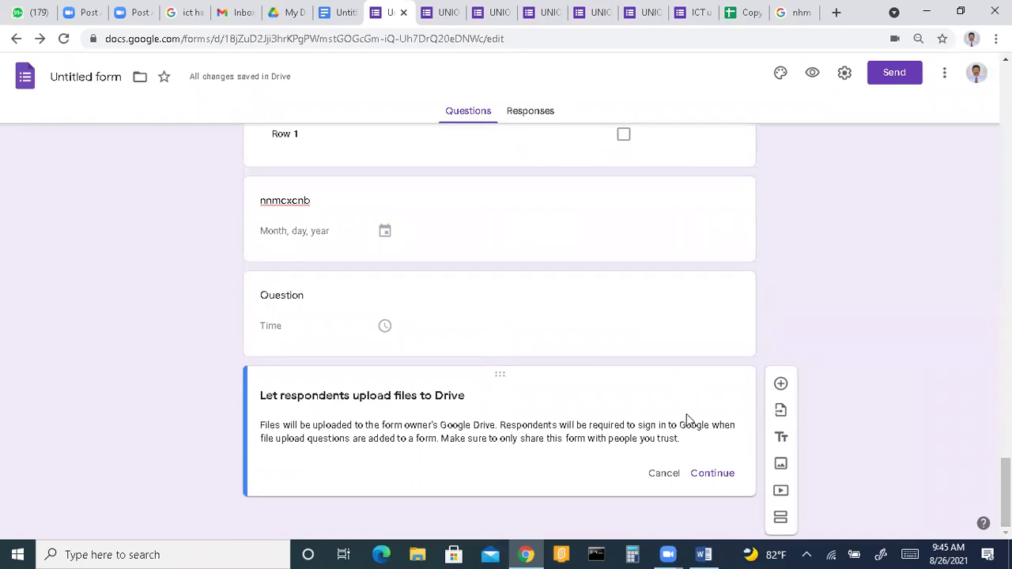
click(708, 477)
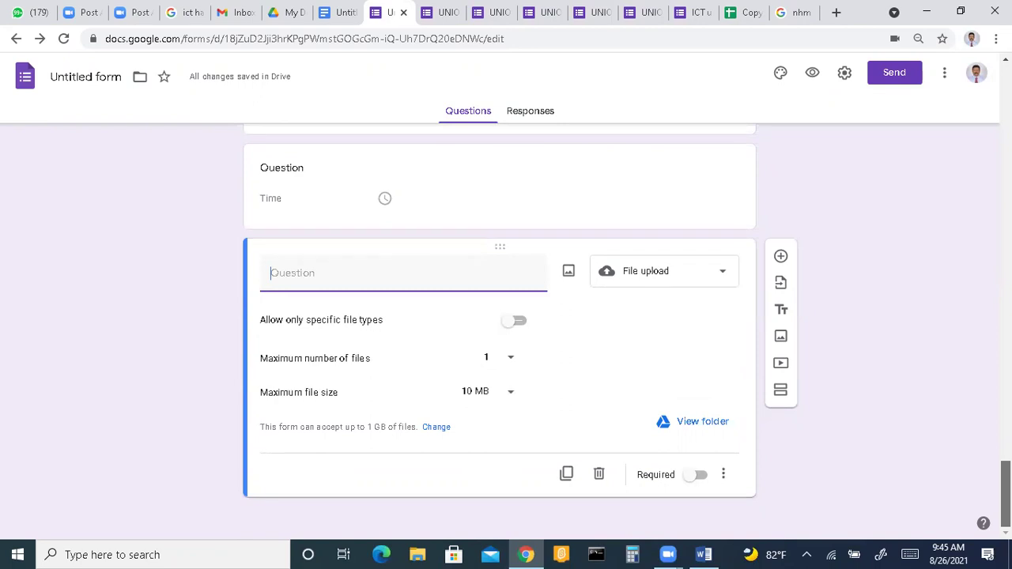
text(cjhcjvh)
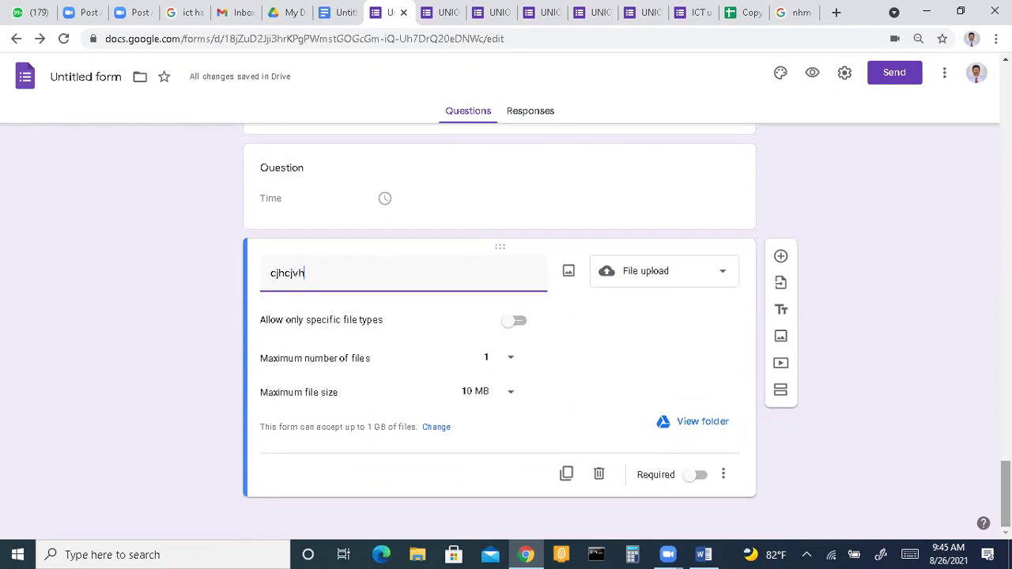
text(dckjv dkjcndkjcnk n)
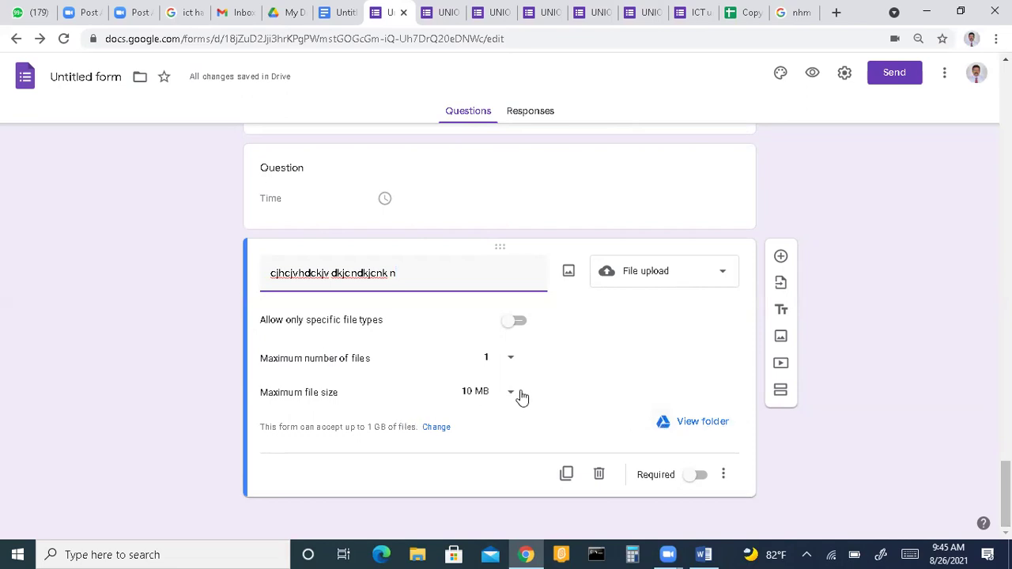
Restrict the file upload question to specific file types only.
click(511, 323)
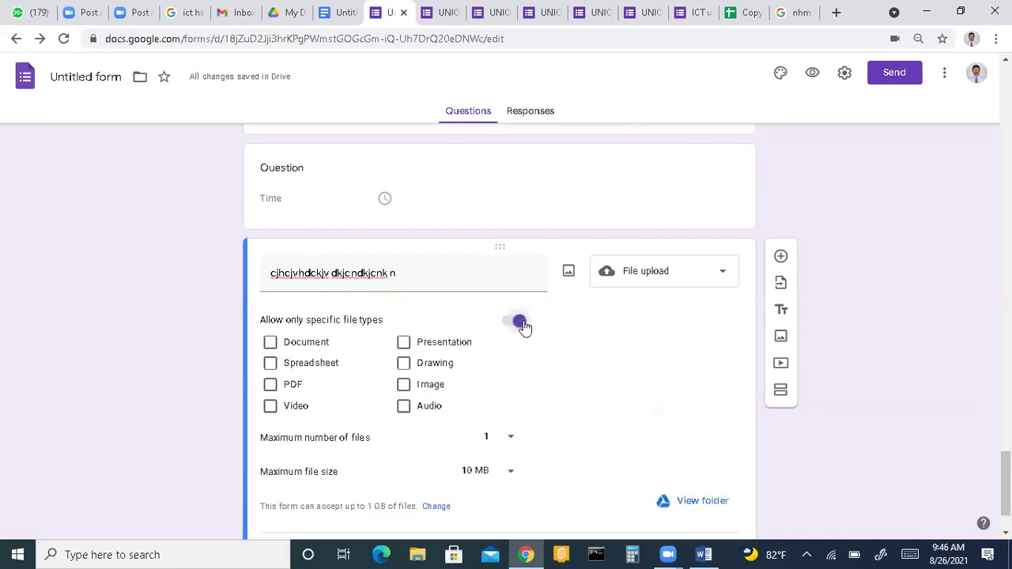
click(270, 386)
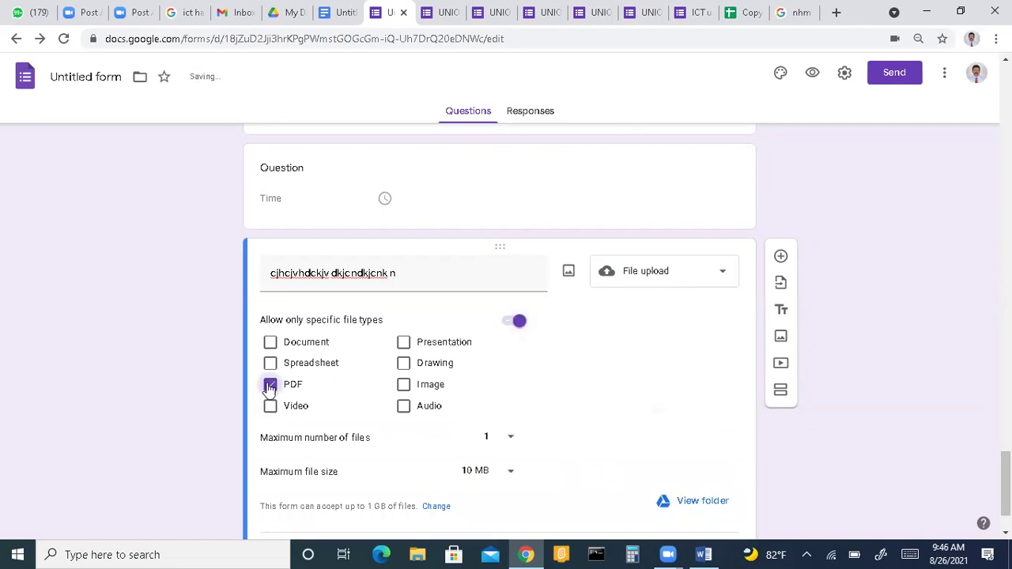
click(276, 387)
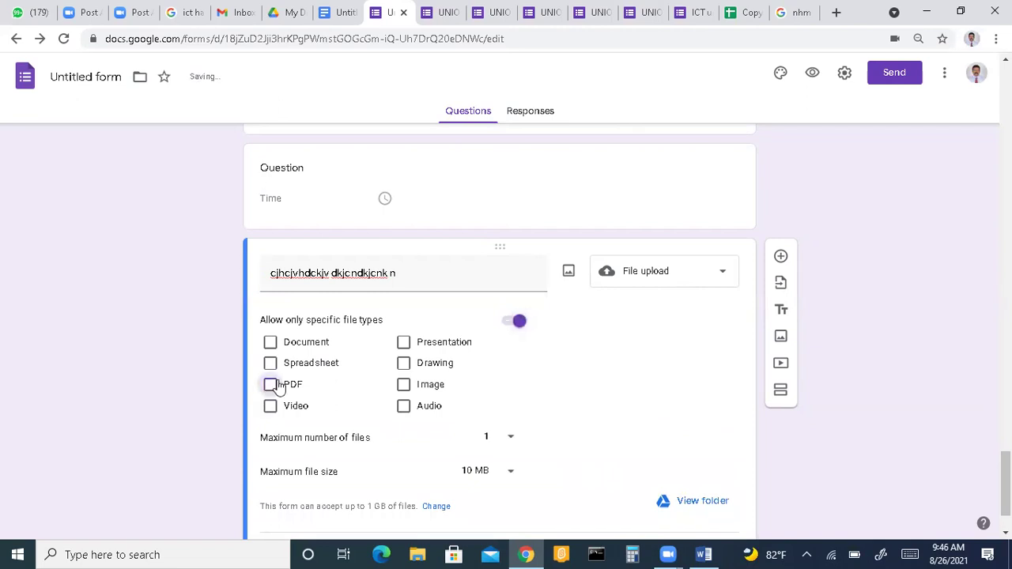
click(404, 387)
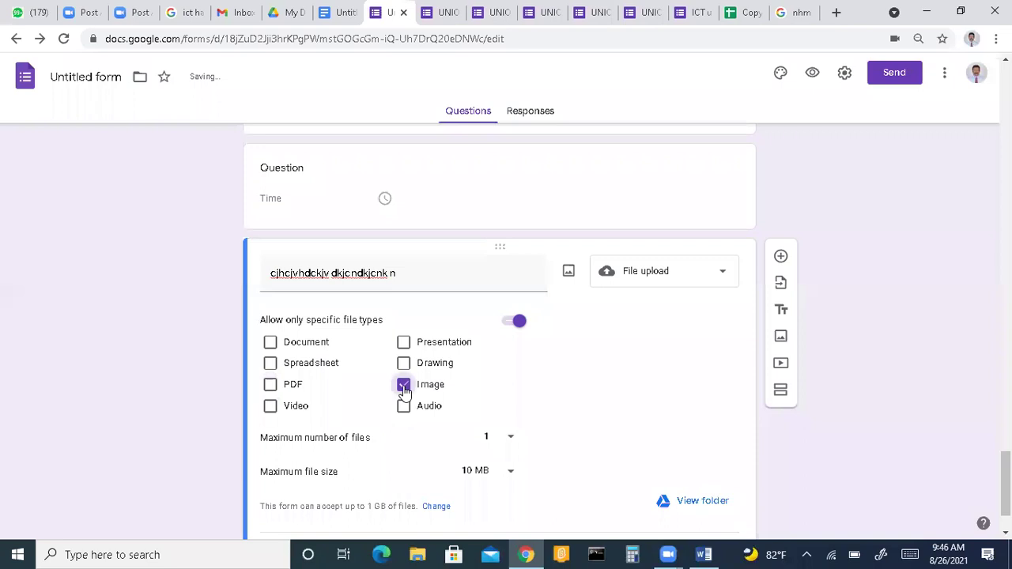
click(404, 387)
click(404, 409)
click(404, 409)
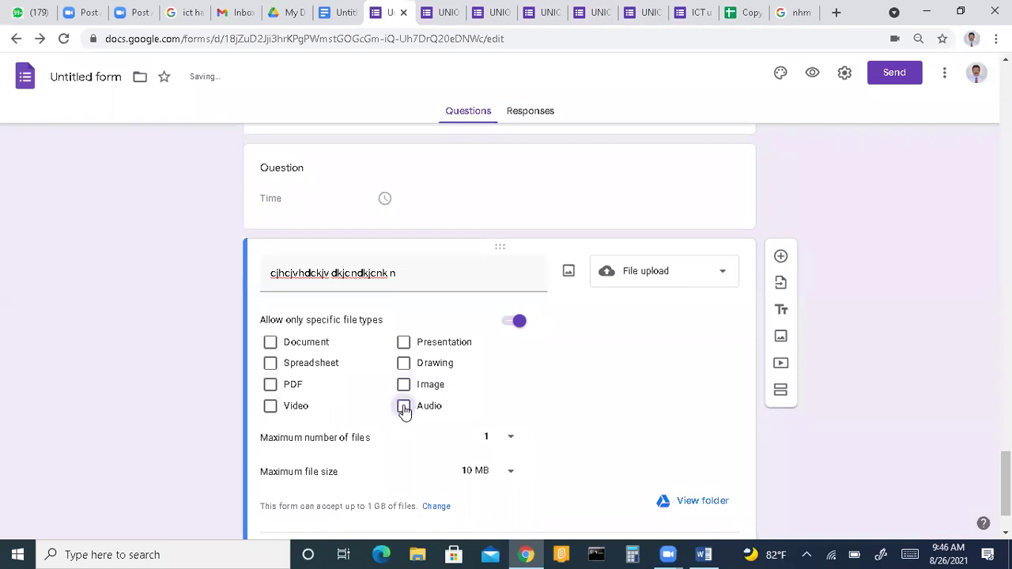
click(272, 408)
click(272, 408)
click(406, 346)
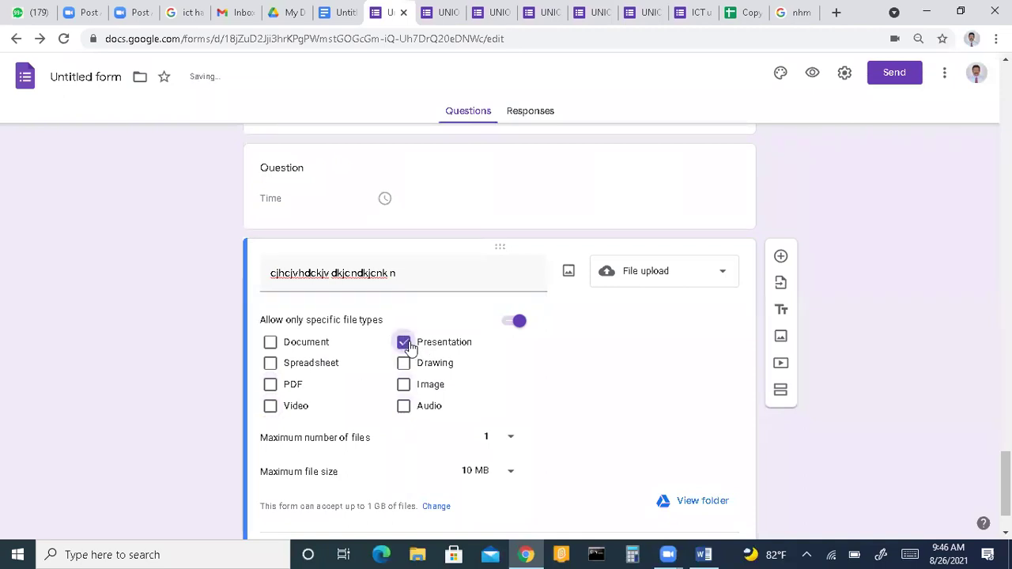
click(403, 344)
Allow Document and PDF as the accepted file types for the upload question.
click(270, 344)
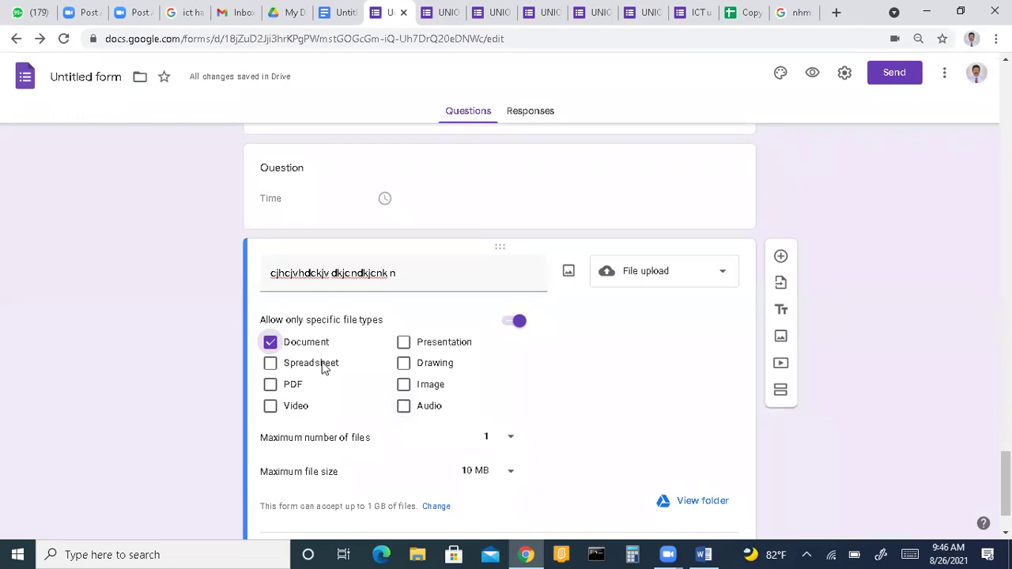
click(270, 384)
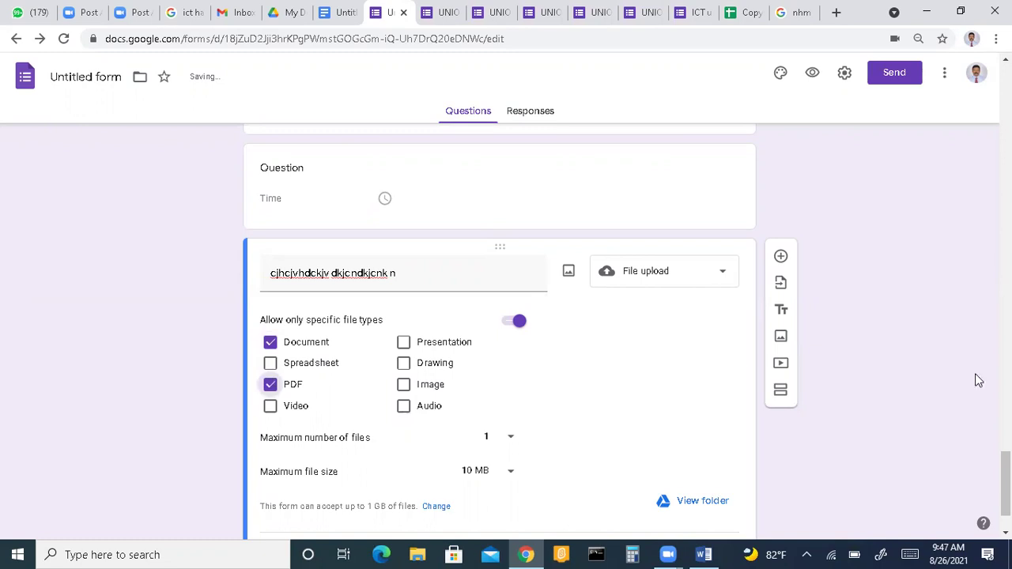
Keep the file upload question's maximum number of files at 1 and set its maximum file size to 1 MB.
click(512, 441)
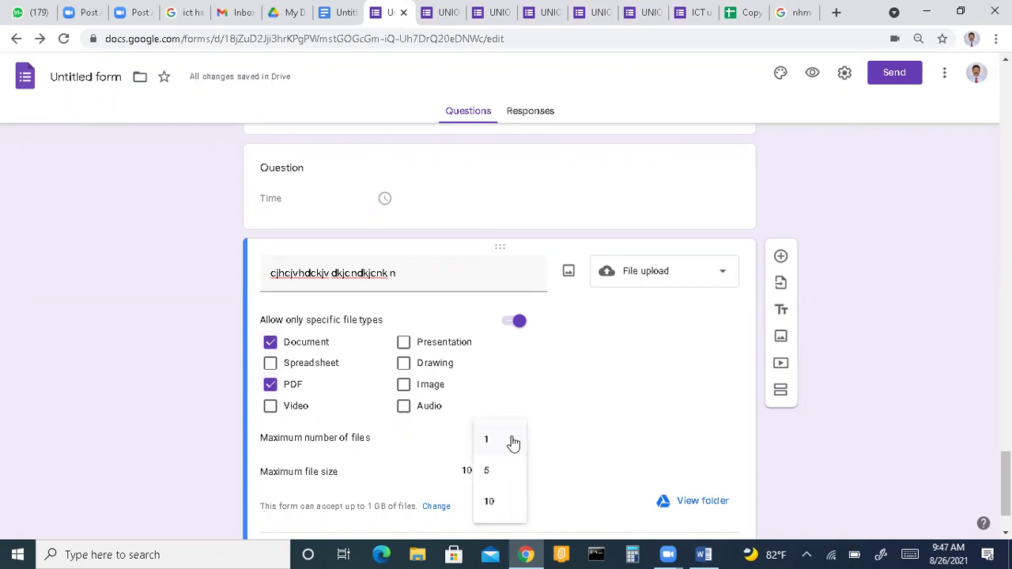
click(512, 440)
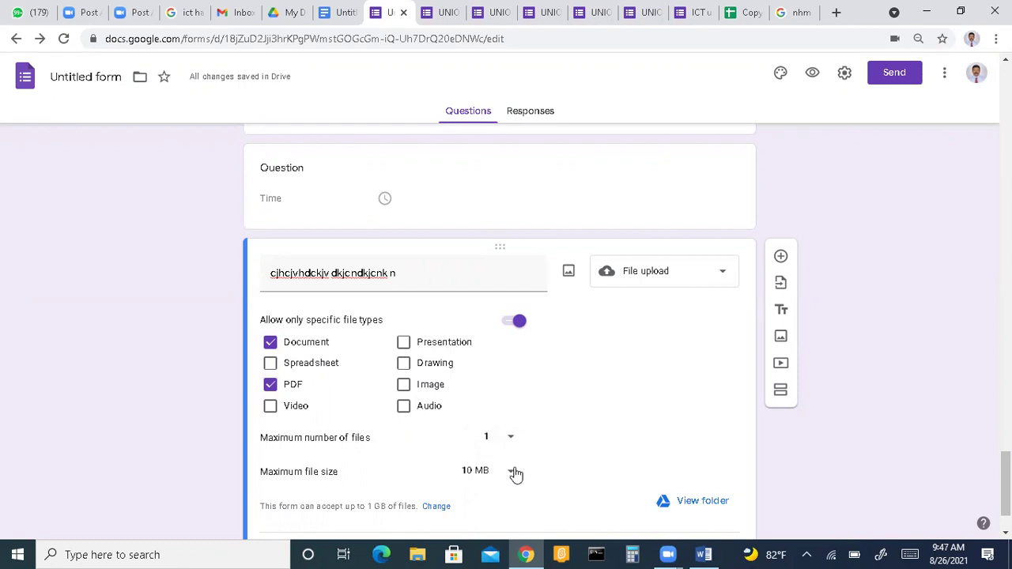
click(512, 472)
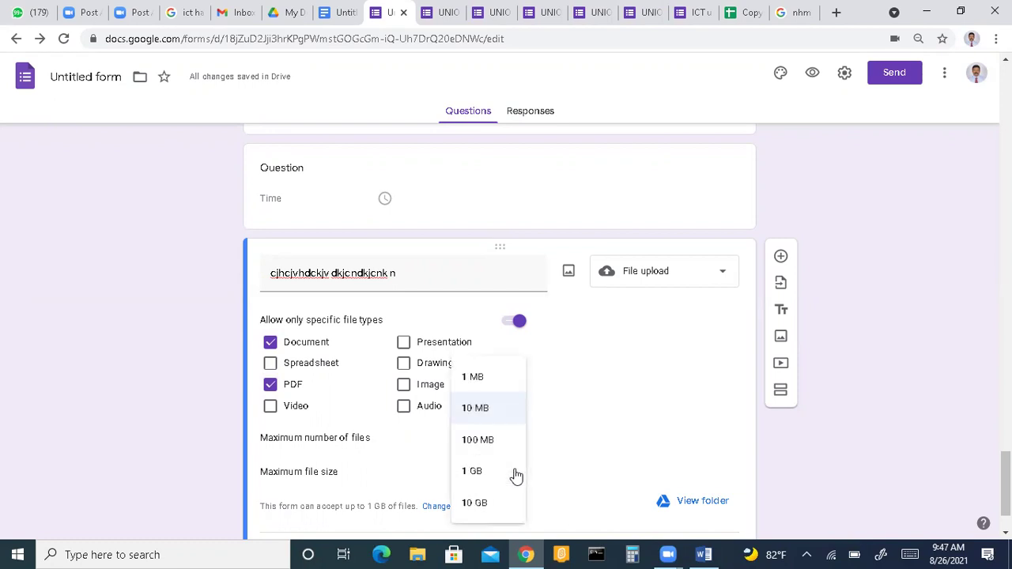
click(576, 409)
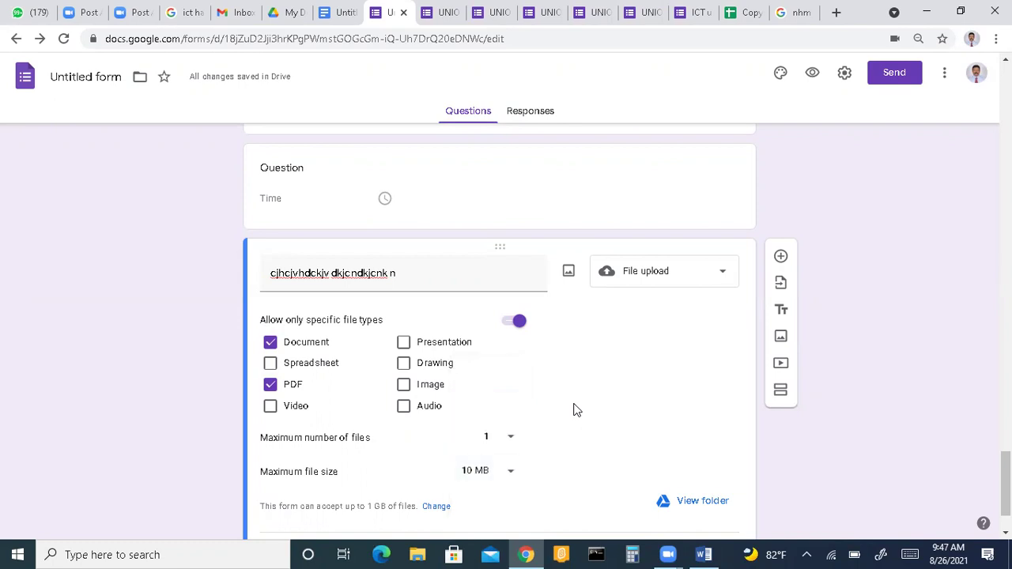
click(512, 477)
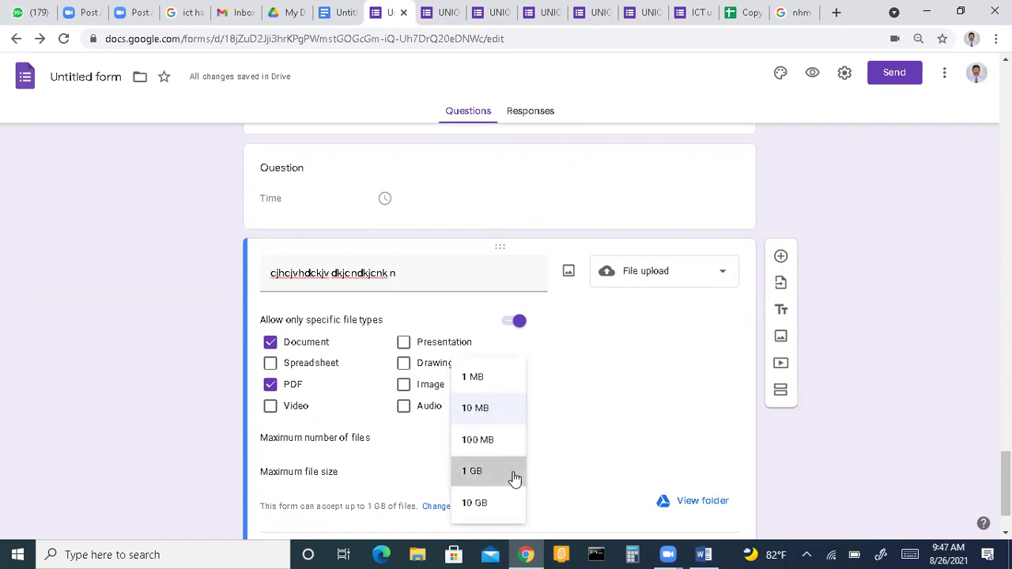
click(503, 382)
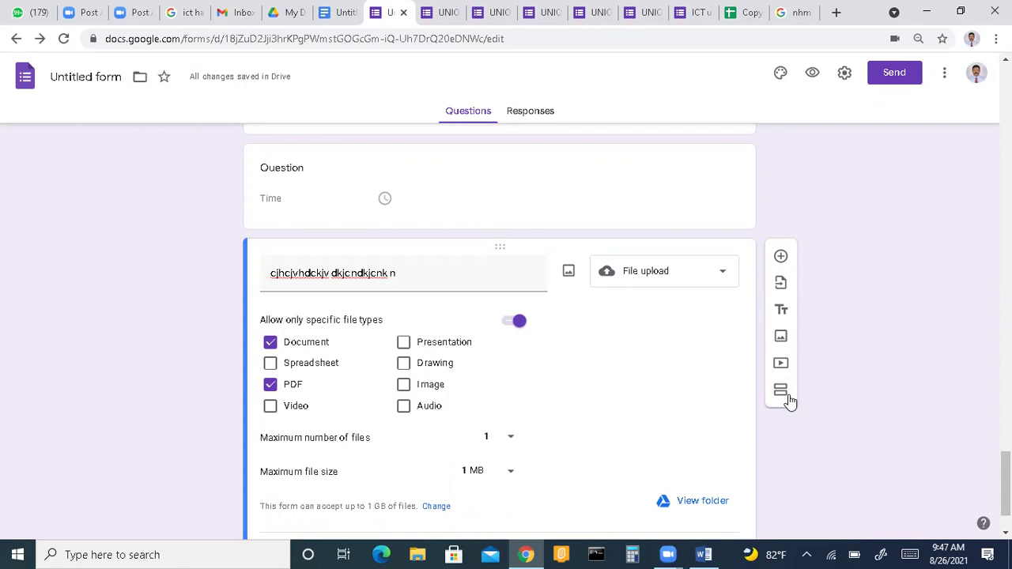
Preview the form and start adding a file to the upload question at its end.
click(813, 75)
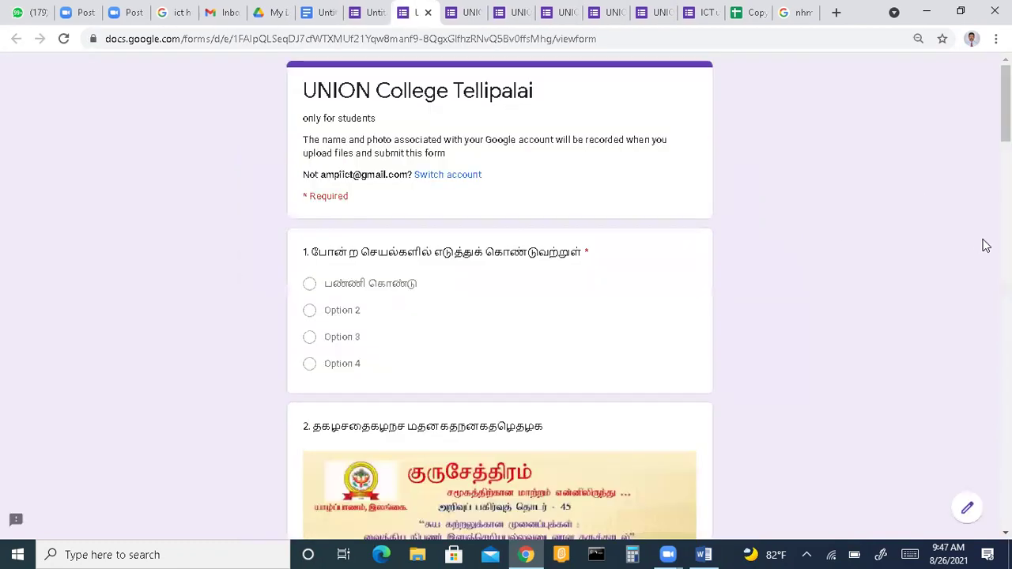
scroll(1006, 111, down, 1)
drag(1006, 111, 1006, 488)
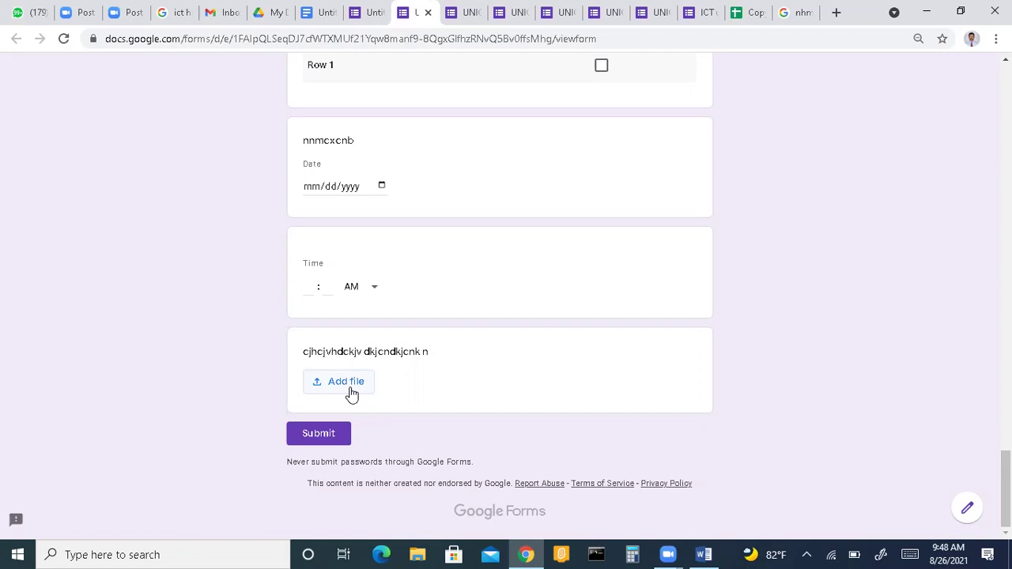
click(351, 393)
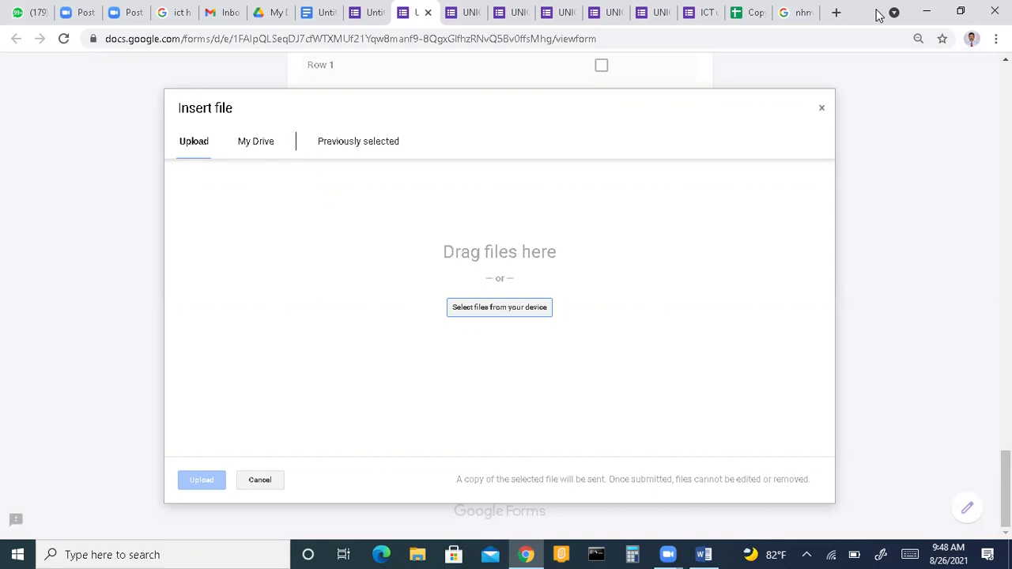
Shrink the browser window to reach the desktop, upload ssadm (1).pdf as the file answer, and restore the window to full size.
click(928, 11)
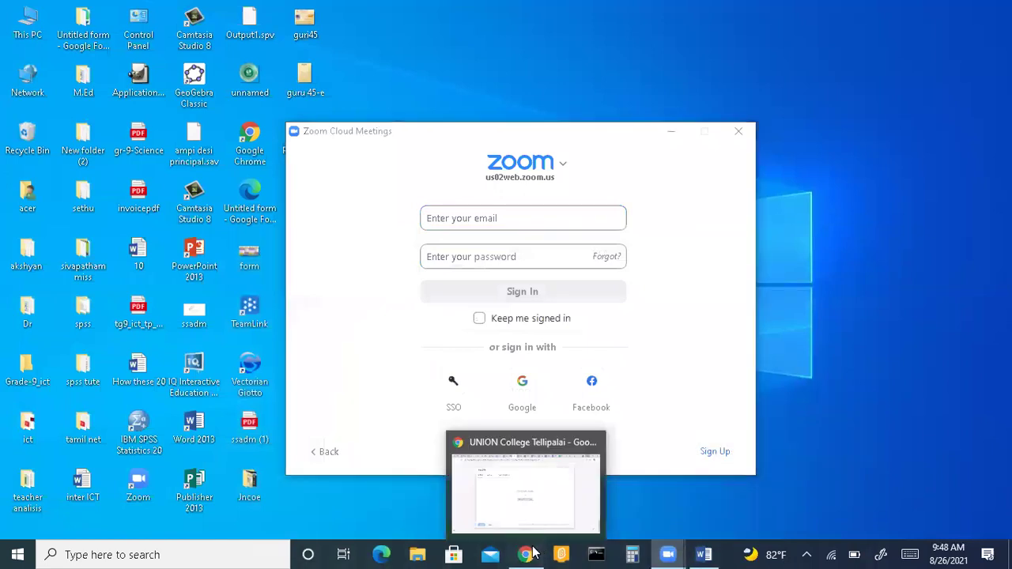
click(535, 493)
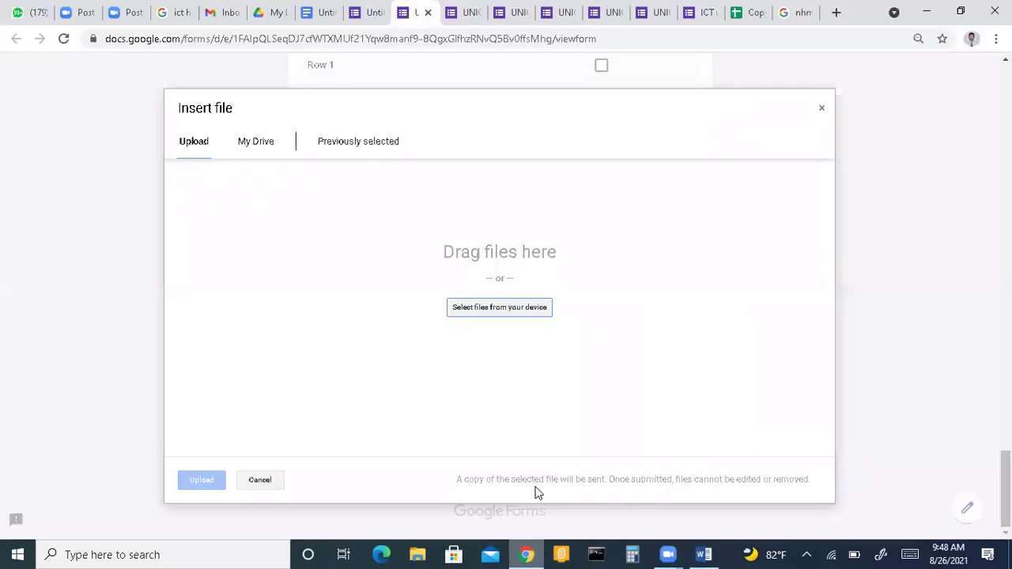
click(970, 11)
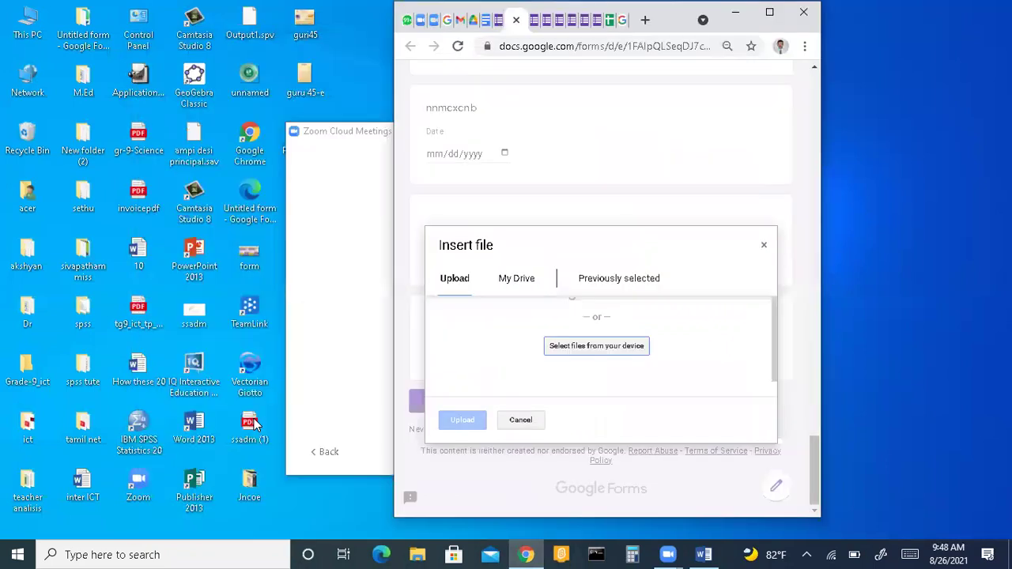
drag(254, 425, 661, 356)
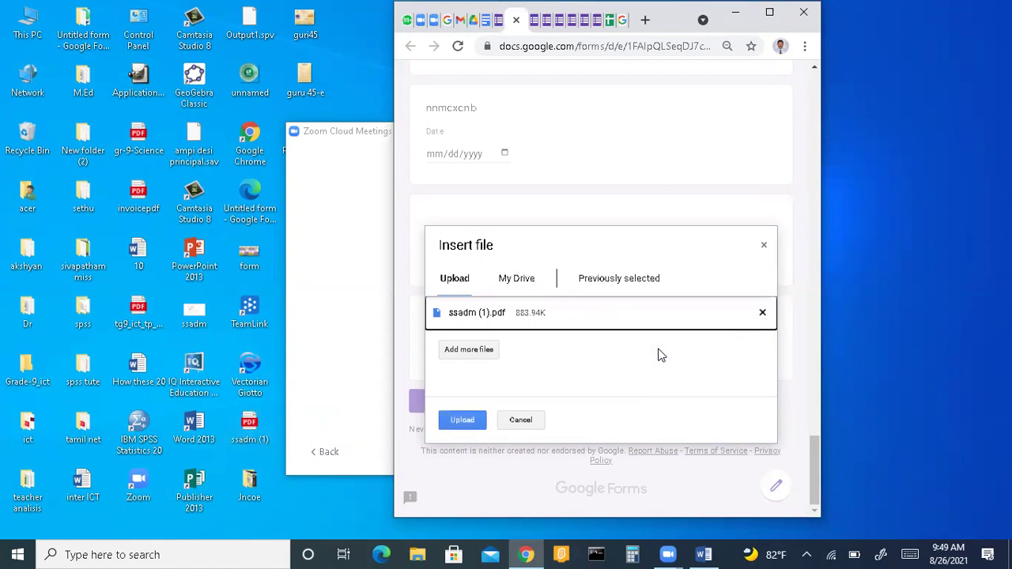
click(477, 423)
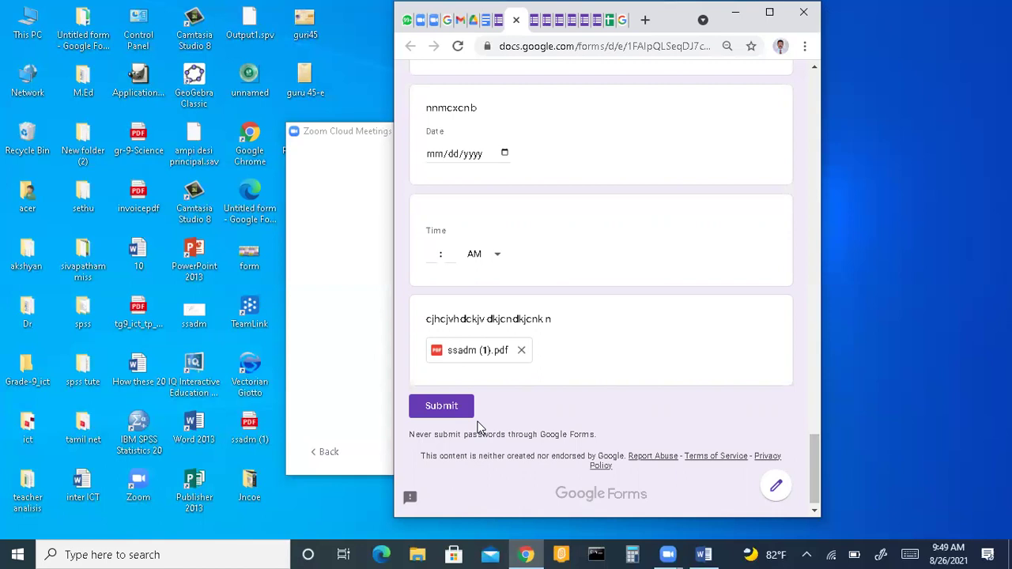
click(770, 13)
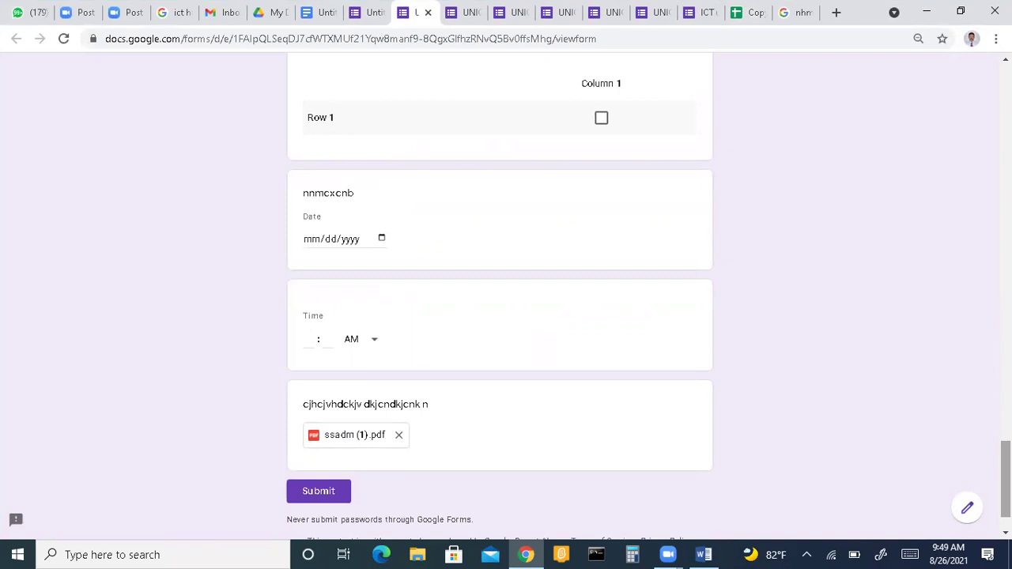
scroll(506, 292, down, 2)
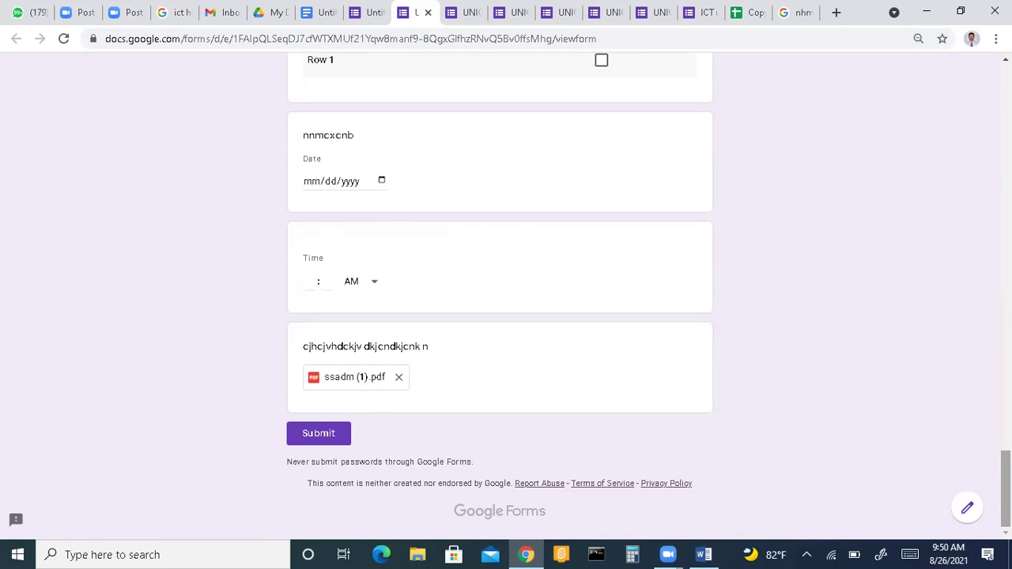
scroll(500, 317, up, 12)
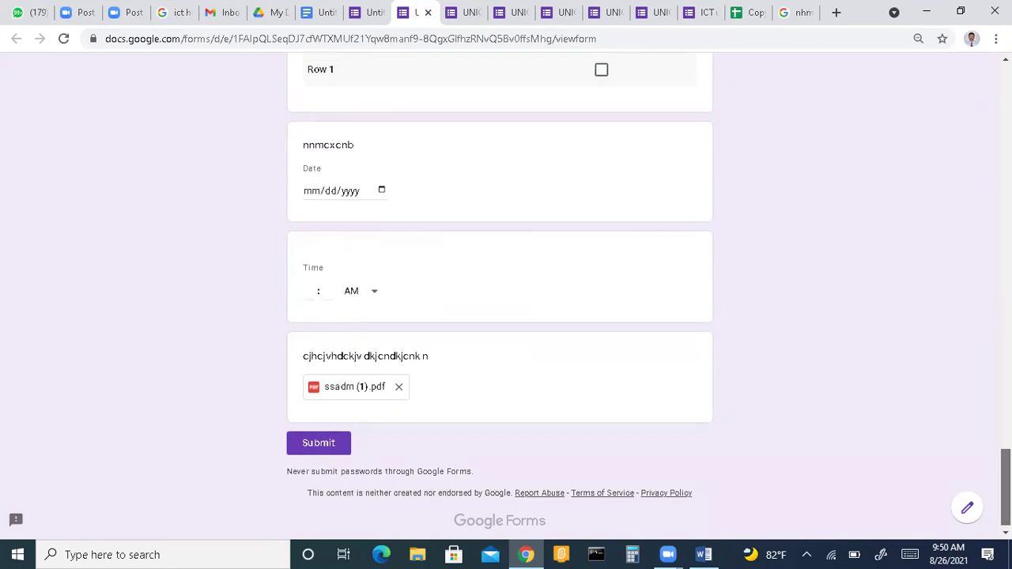
scroll(500, 316, up, 10)
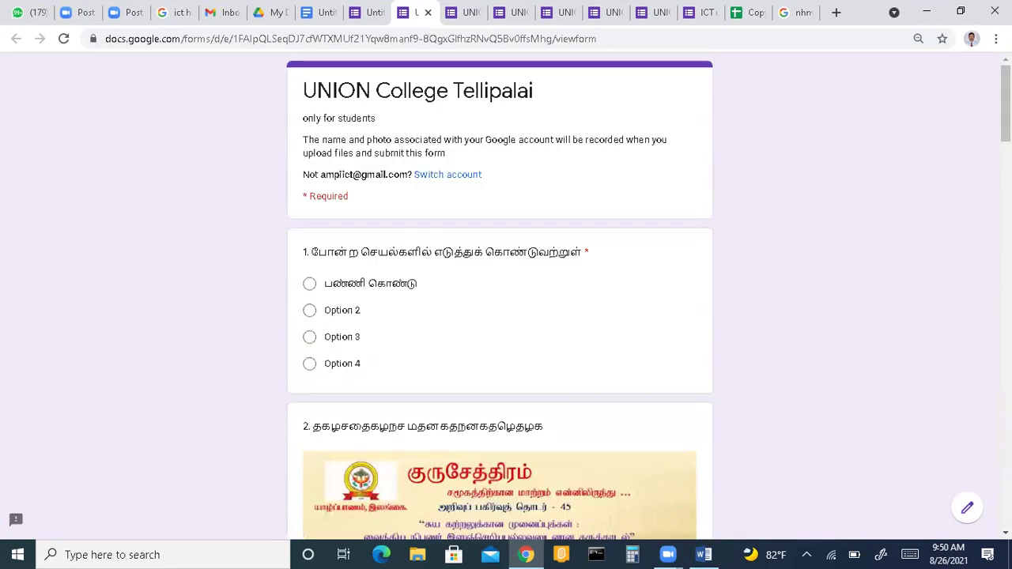
Return to the form editor and review the file upload settings and the earlier questions in the form.
click(374, 22)
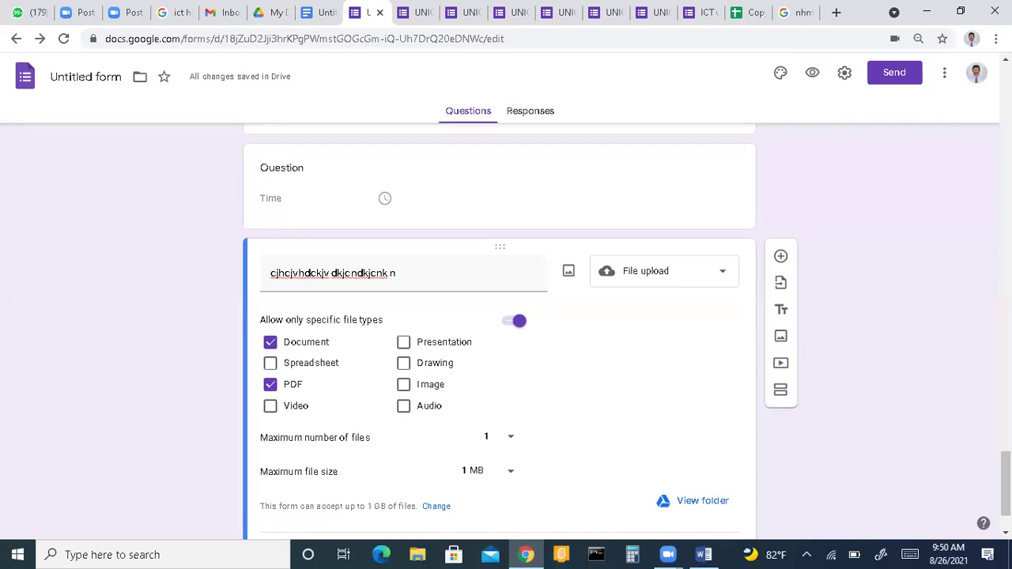
scroll(1004, 475, down, 1)
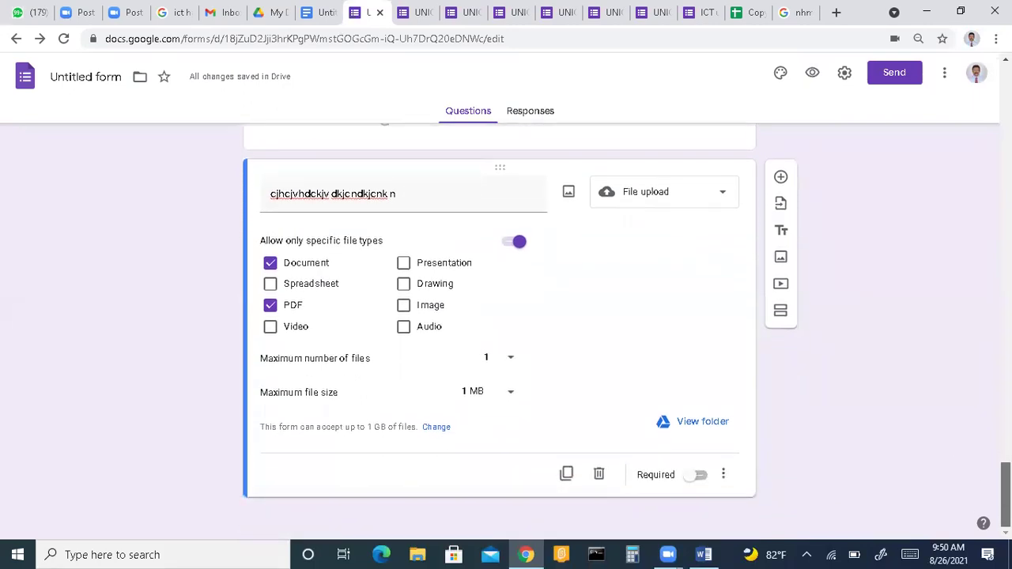
scroll(1004, 475, up, 2)
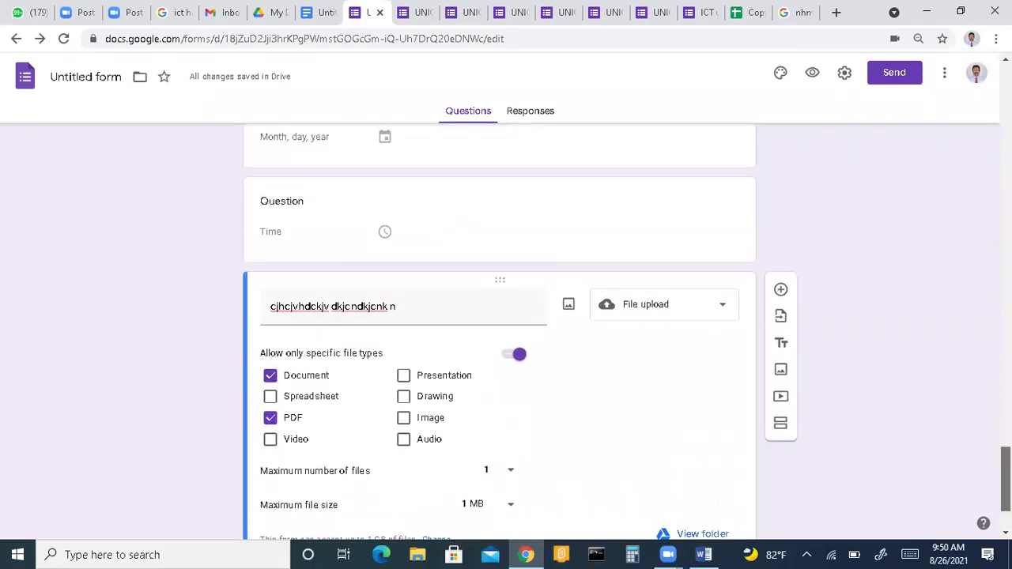
scroll(1004, 475, up, 3)
scroll(1005, 475, down, 4)
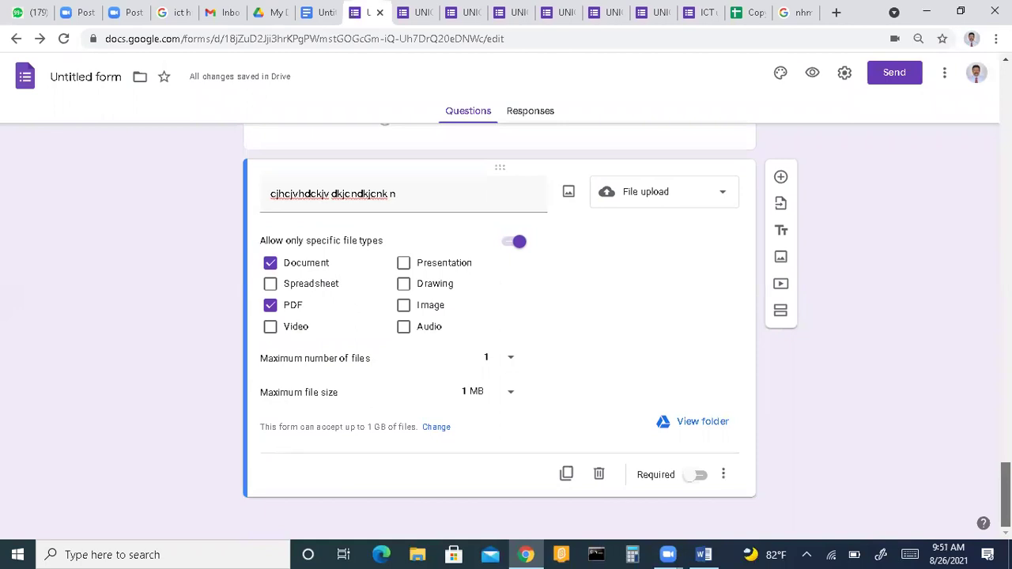
scroll(627, 295, up, 1)
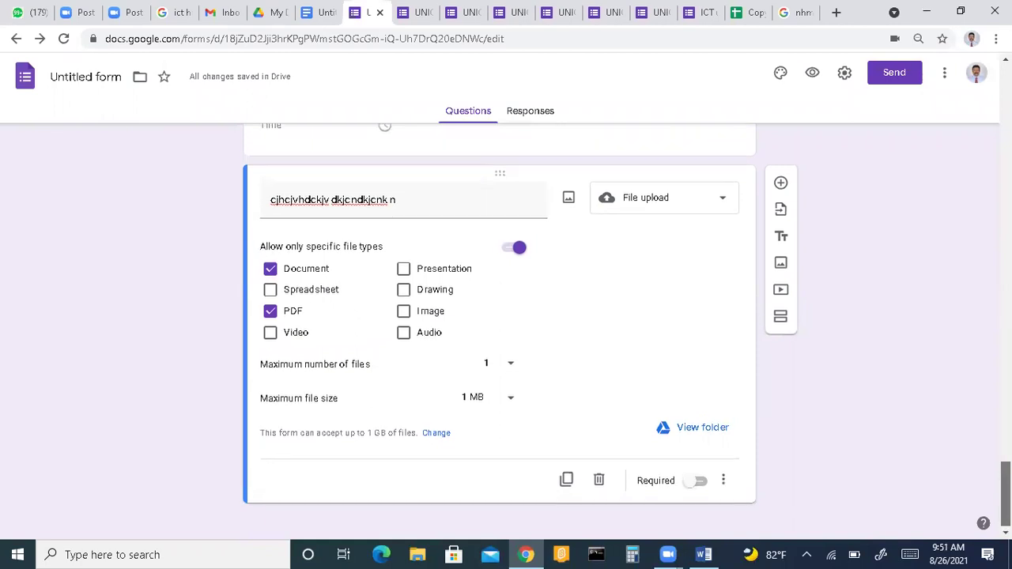
scroll(500, 325, up, 2)
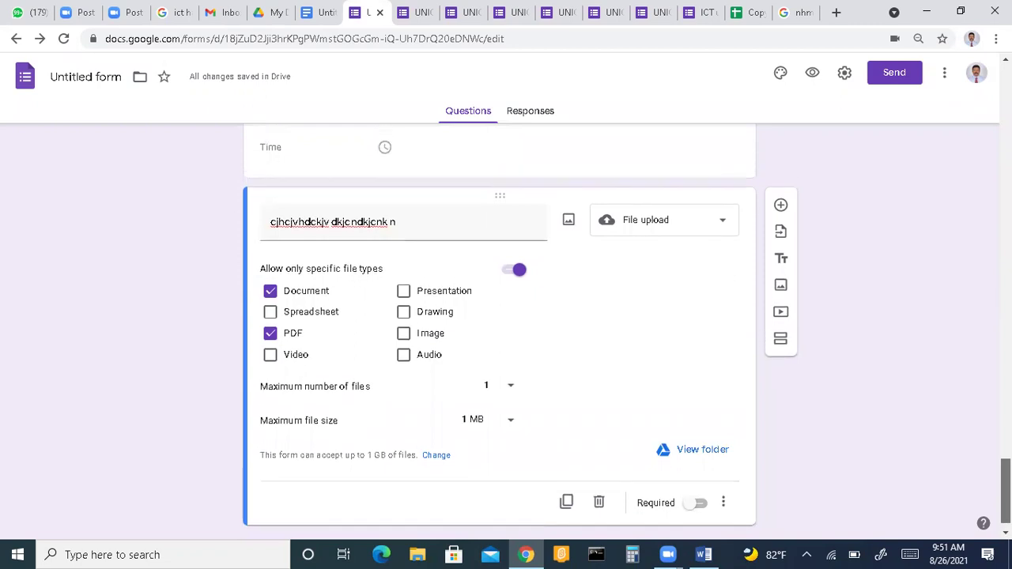
scroll(500, 332, up, 1)
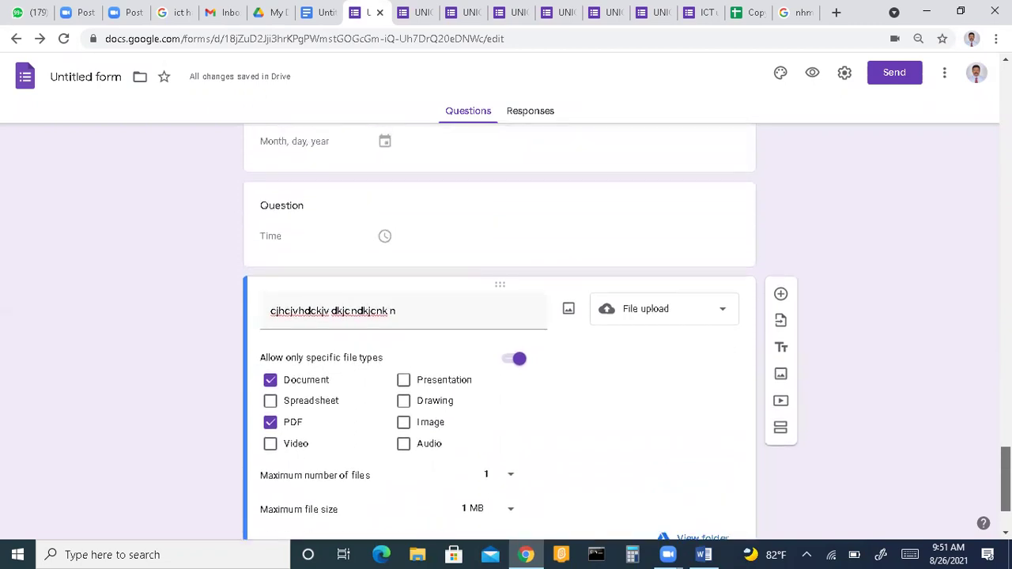
scroll(955, 243, up, 6)
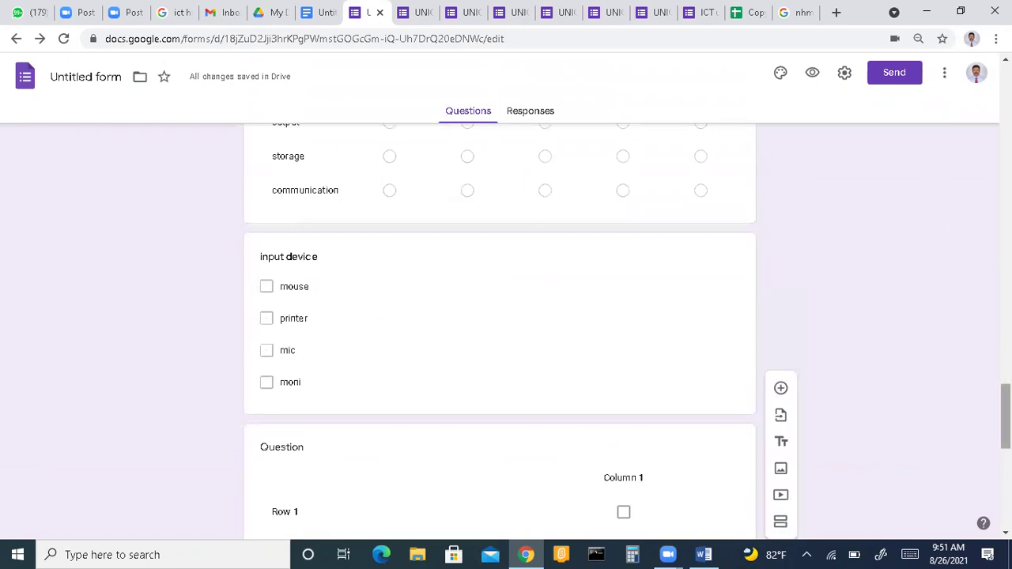
drag(1005, 417, 1006, 125)
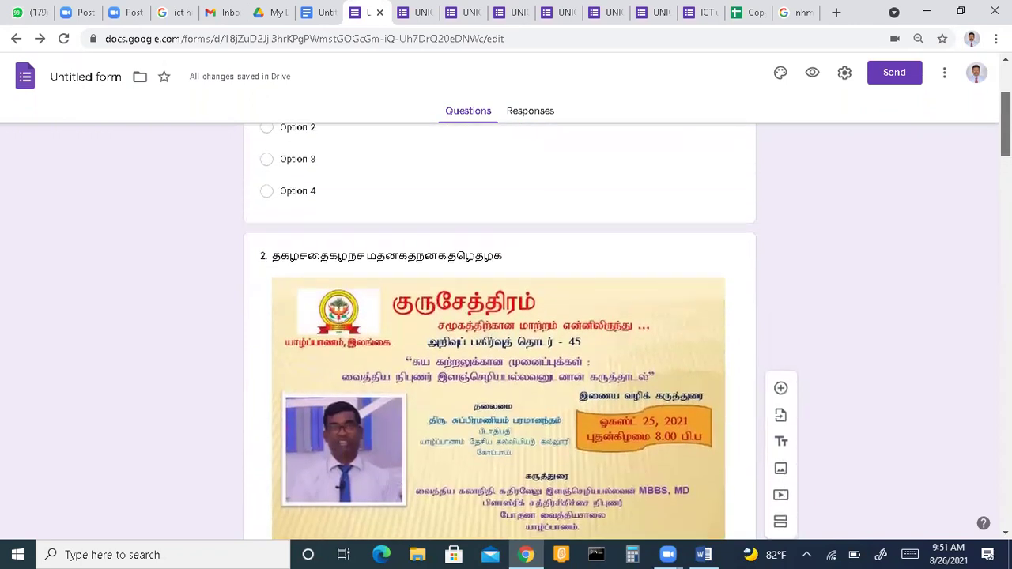
drag(1006, 124, 1006, 279)
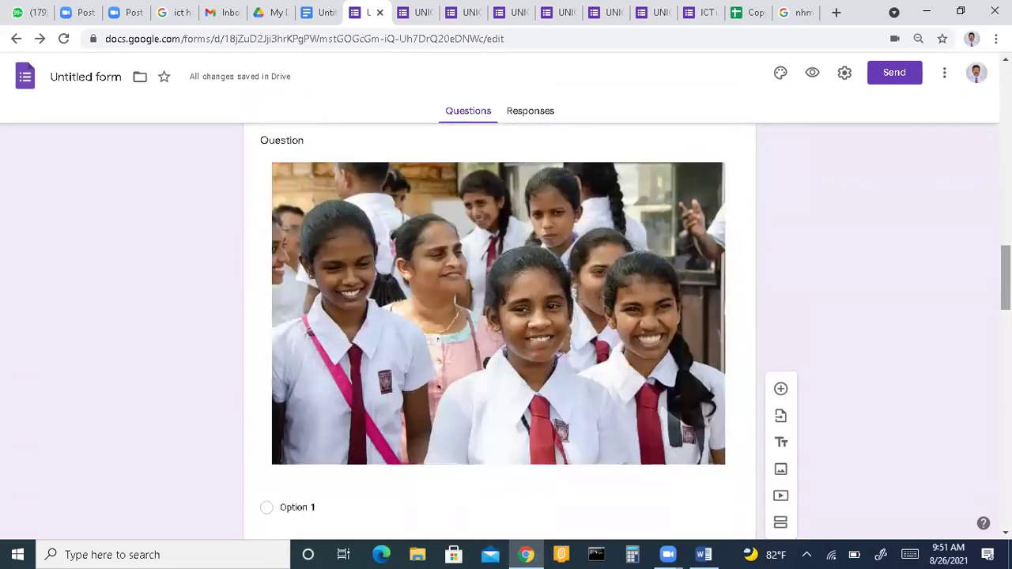
Switch to Google Drive and look through the suggested files and folders in My Drive.
click(278, 14)
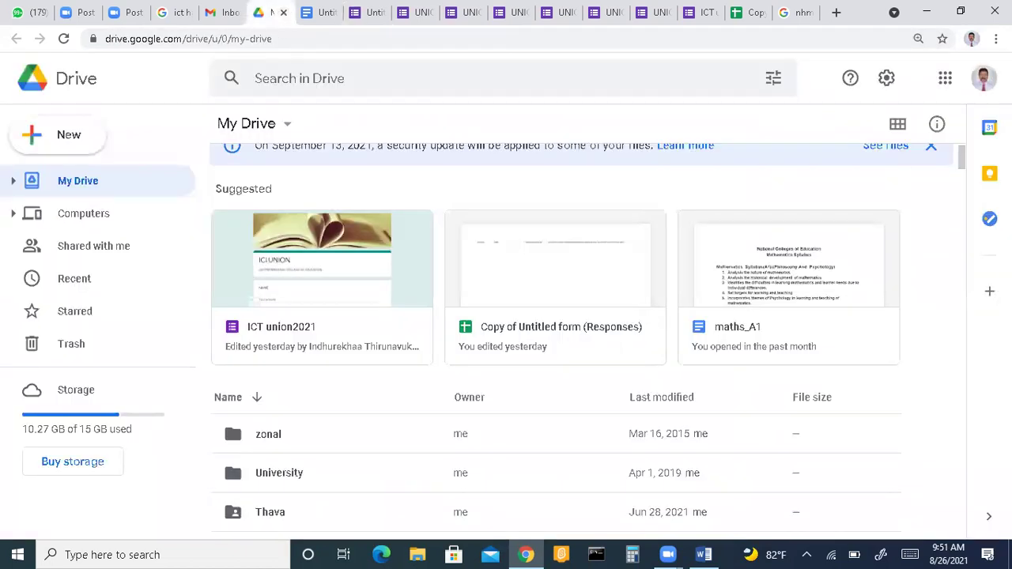
drag(961, 163, 973, 181)
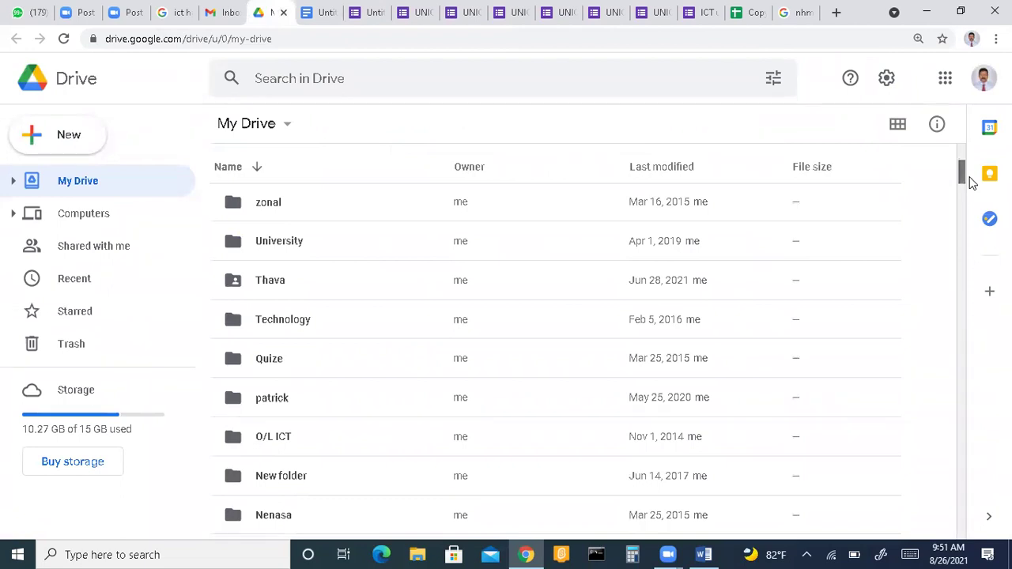
scroll(973, 182, down, 1)
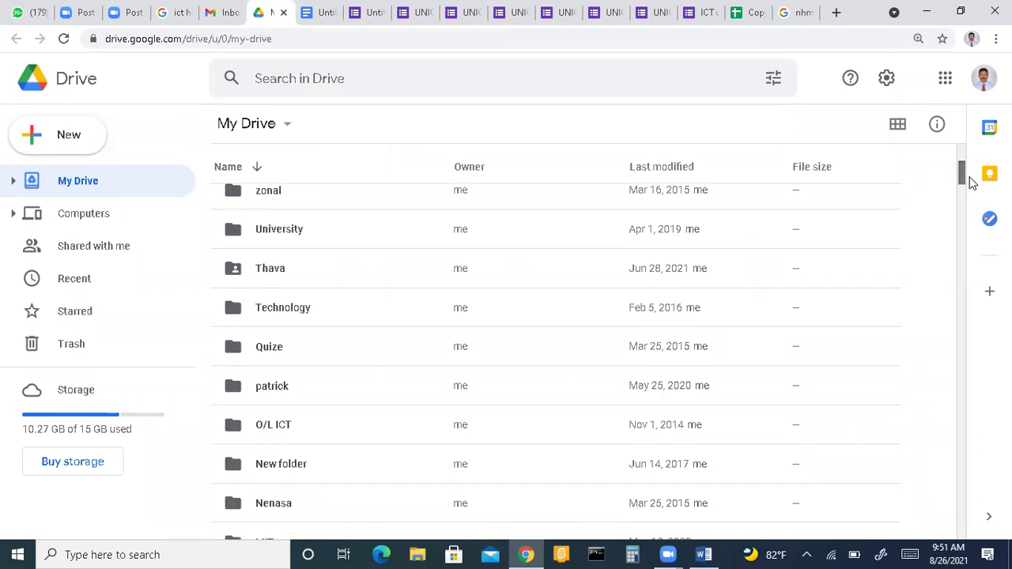
scroll(973, 182, down, 1)
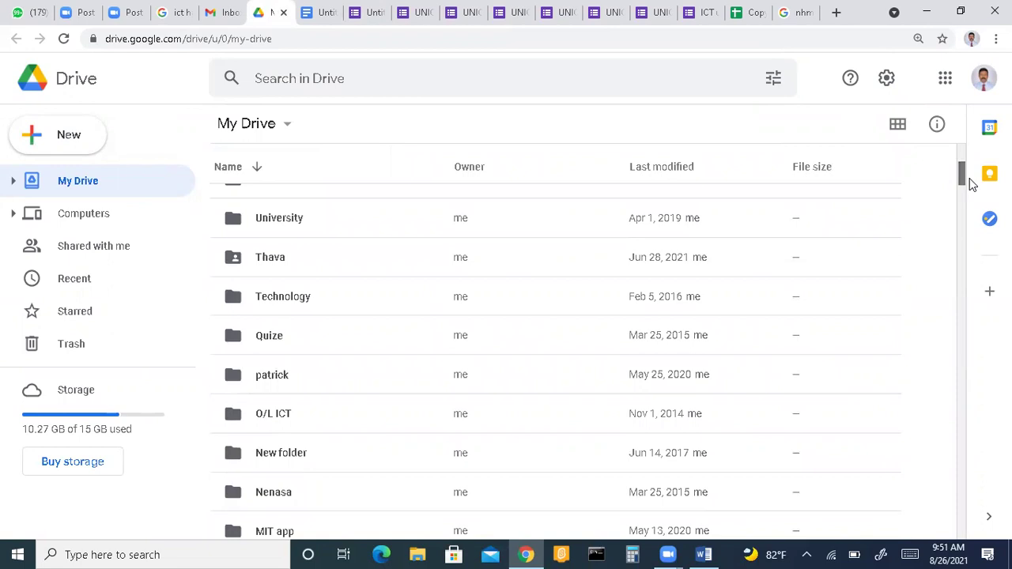
scroll(973, 187, down, 1)
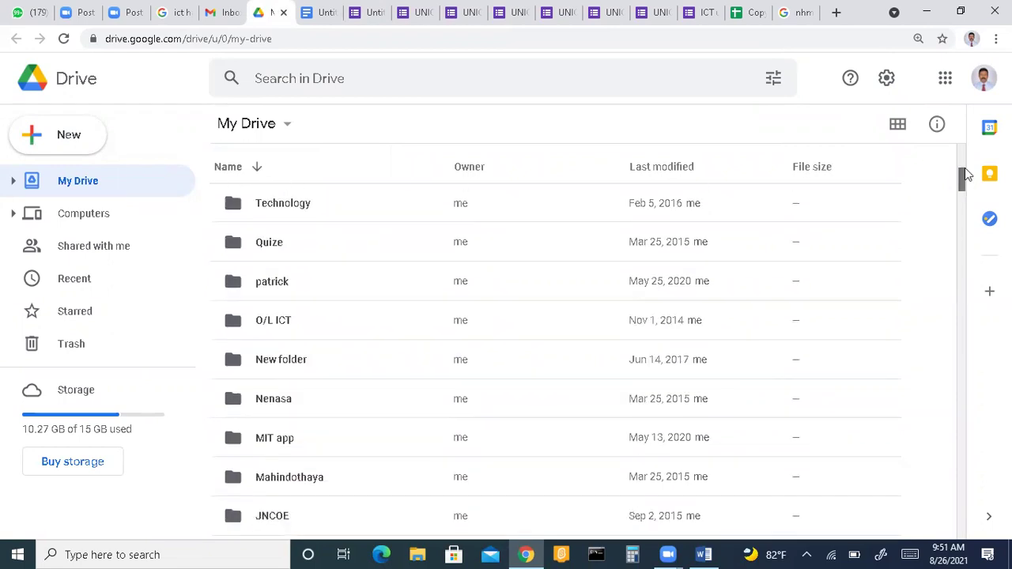
drag(966, 184, 965, 169)
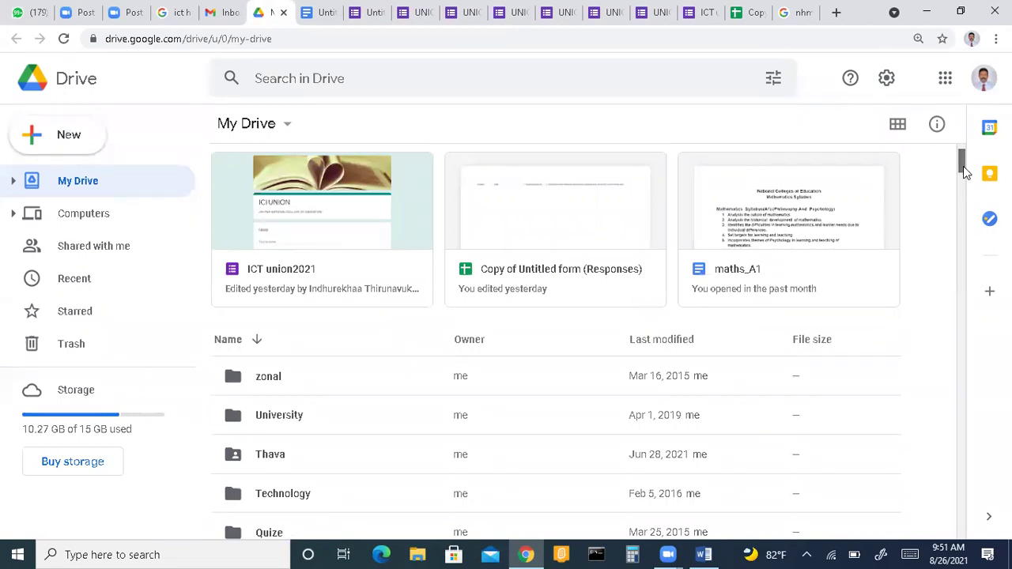
drag(963, 166, 965, 173)
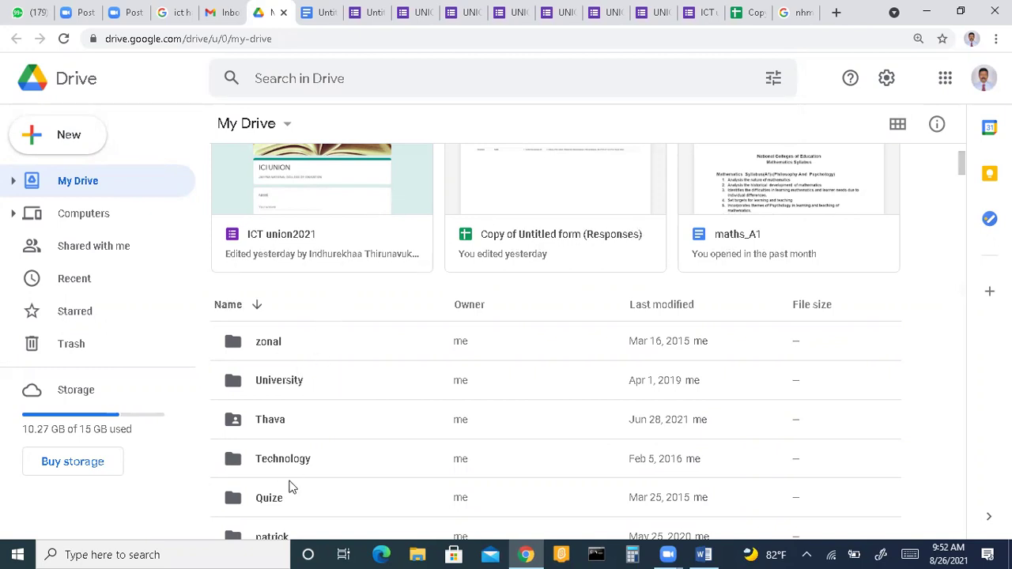
Open the Quize folder to view its files and go back to My Drive.
double_click(268, 498)
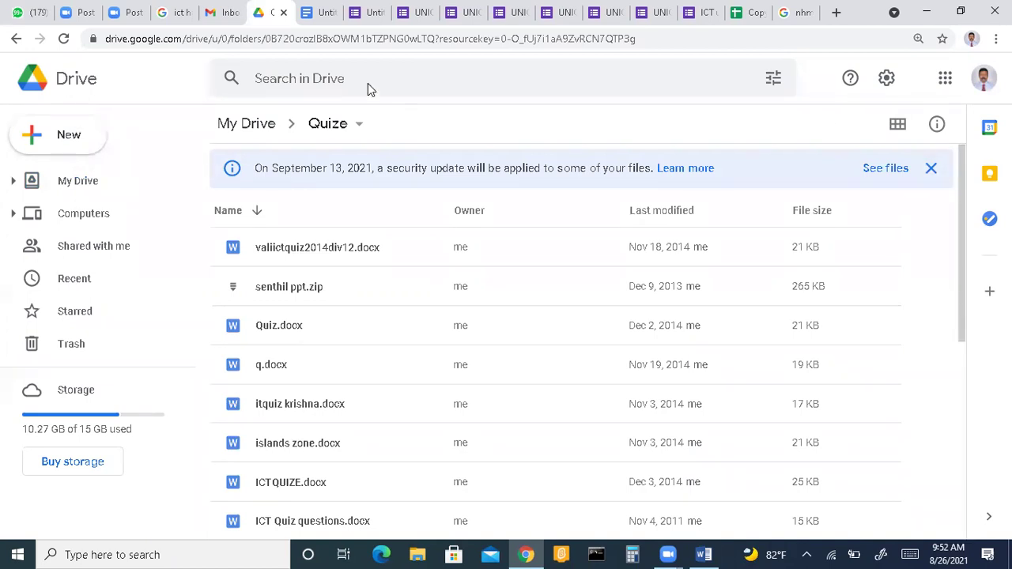
click(34, 97)
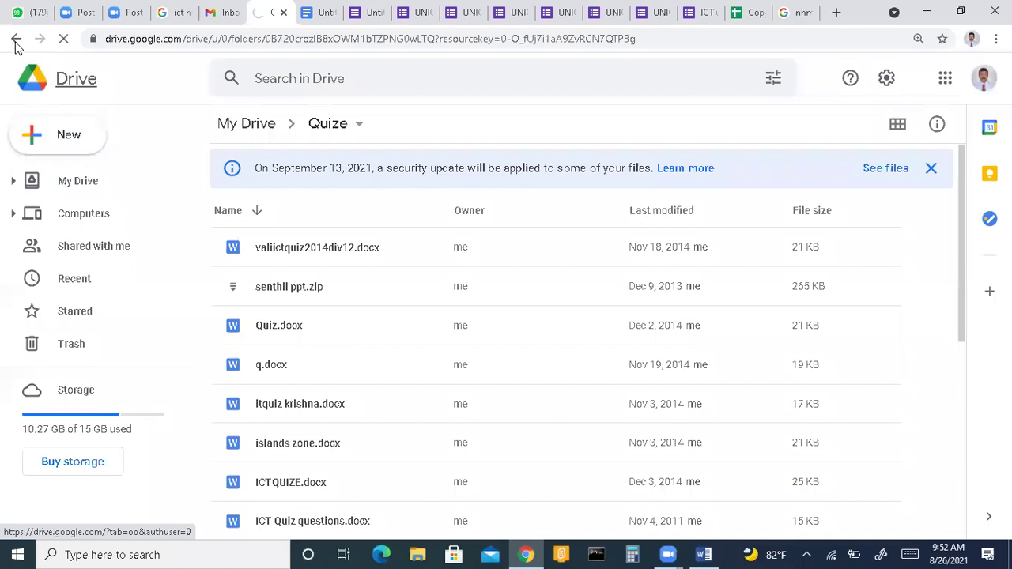
click(16, 39)
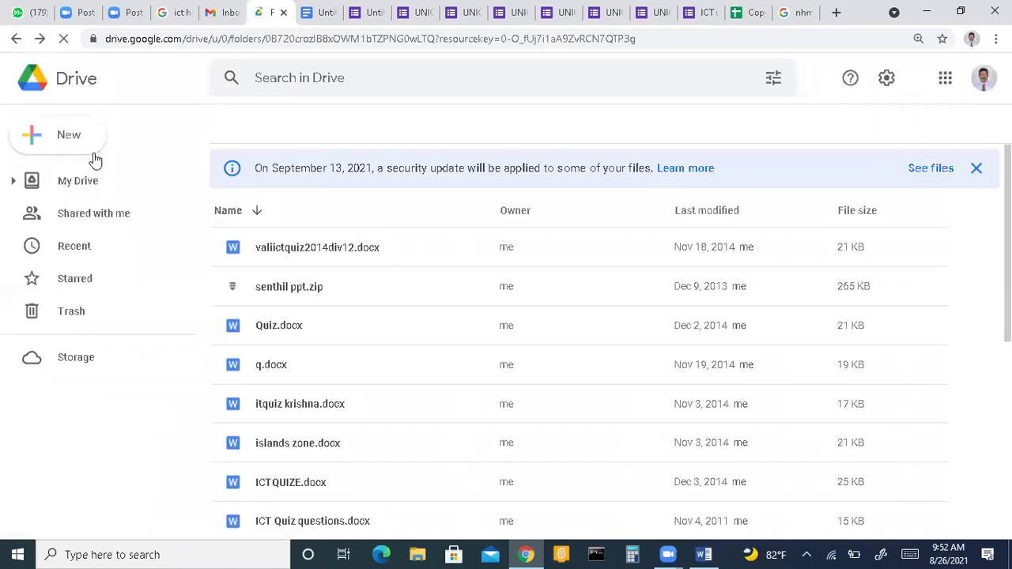
click(12, 41)
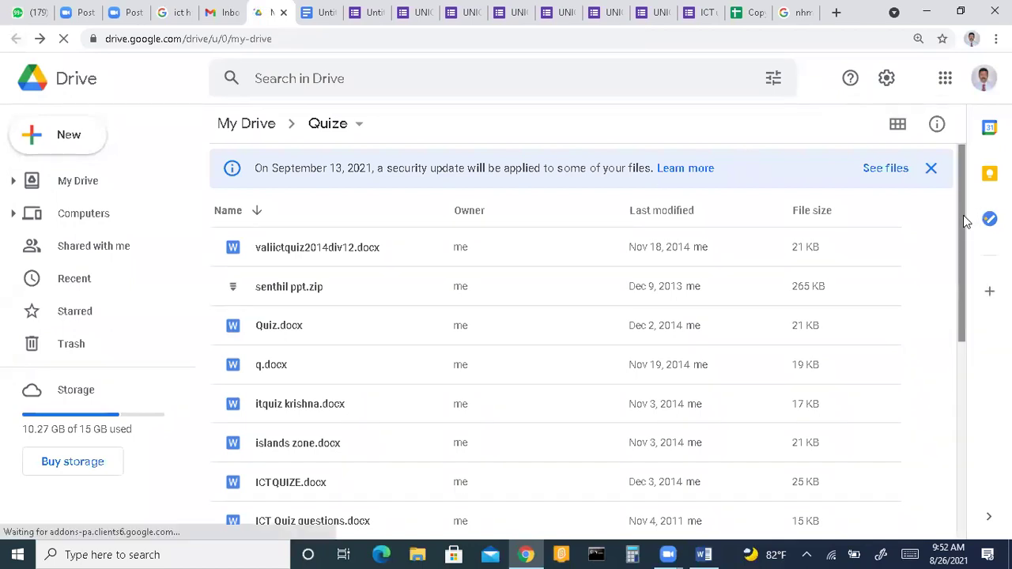
scroll(963, 215, down, 5)
scroll(556, 356, down, 1)
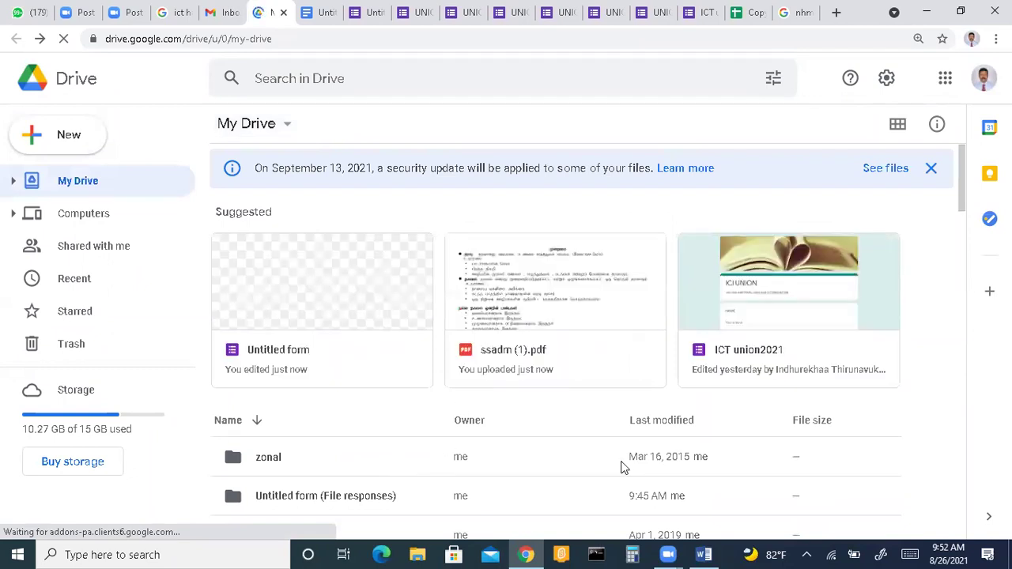
Open the zonal folder and look through its list of files.
double_click(671, 462)
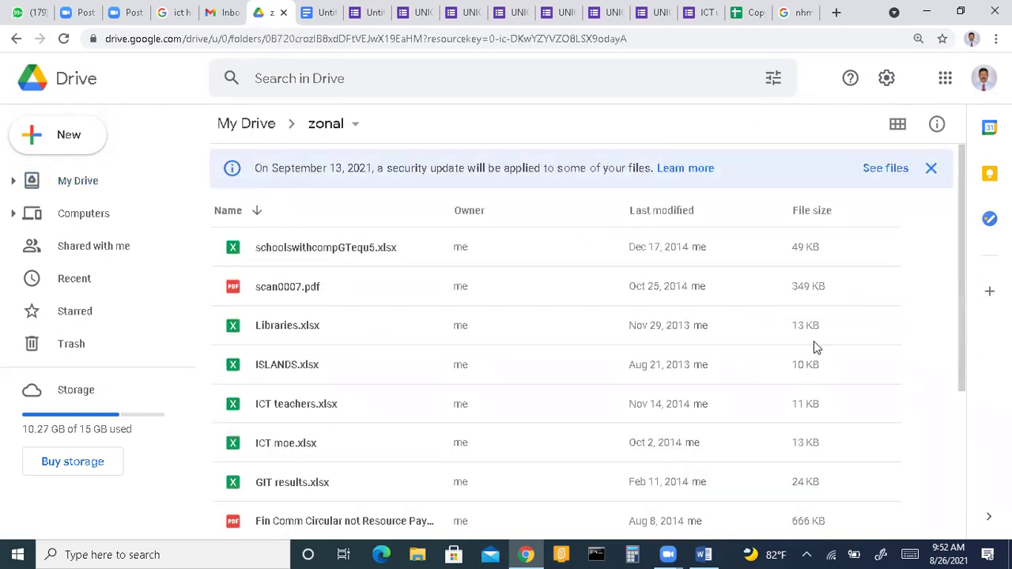
drag(963, 275, 987, 433)
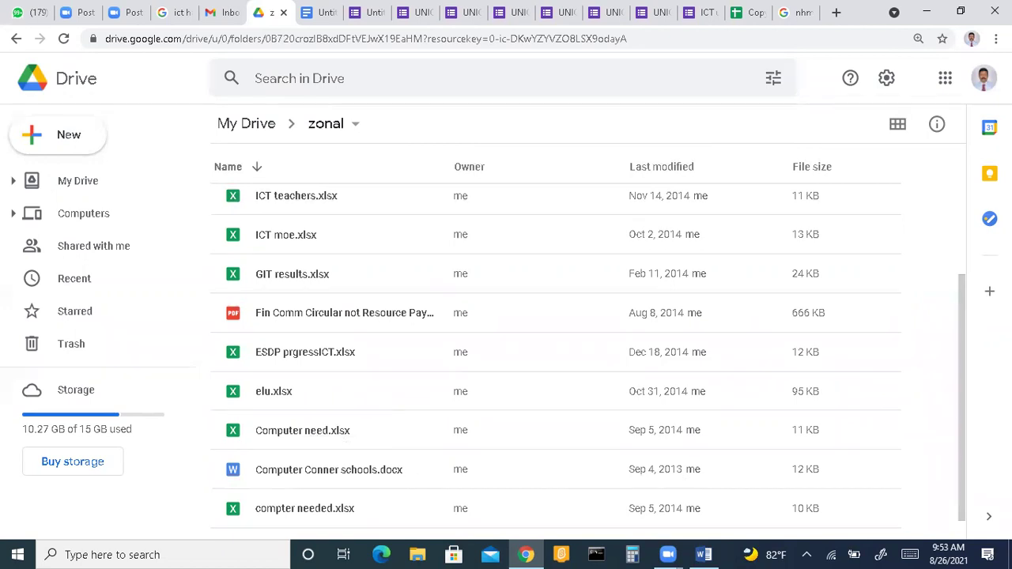
drag(965, 418, 967, 492)
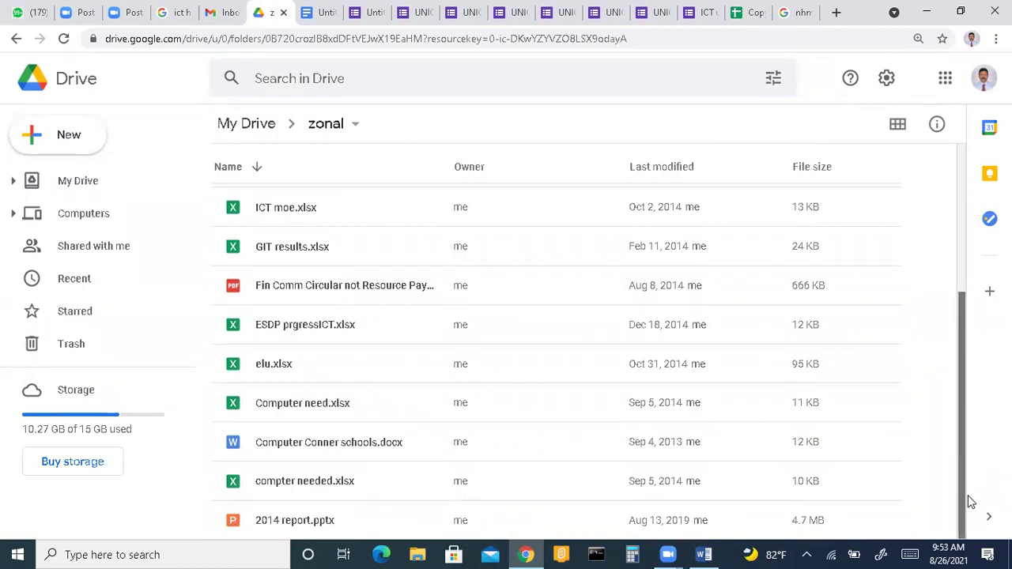
scroll(959, 417, up, 1)
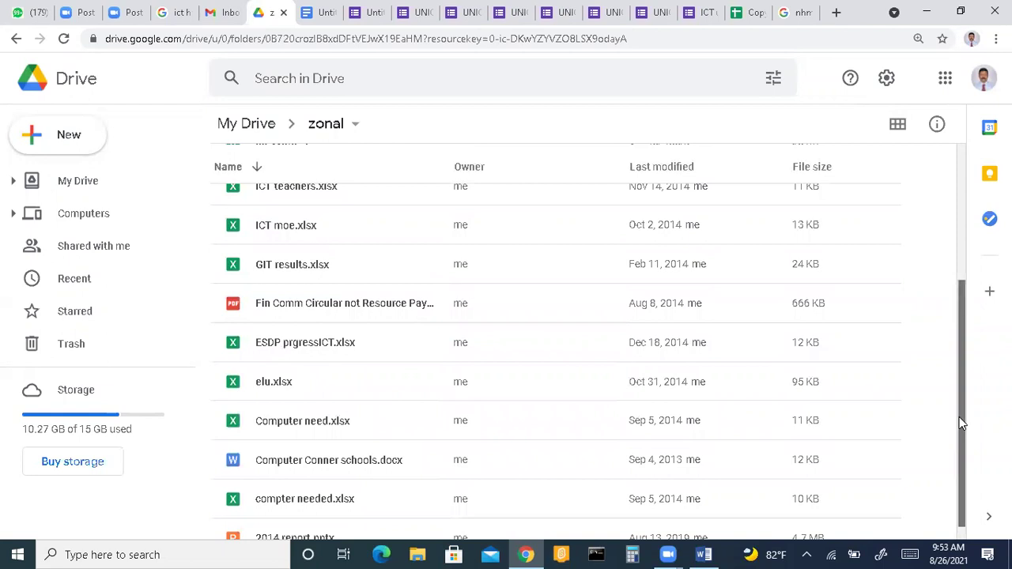
scroll(959, 417, up, 4)
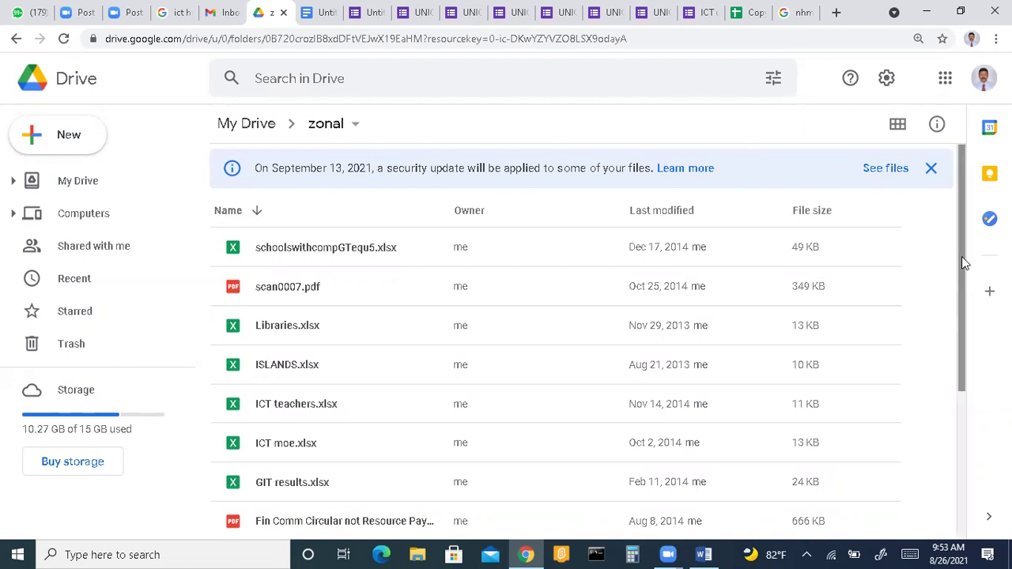
scroll(966, 293, down, 1)
scroll(968, 292, down, 3)
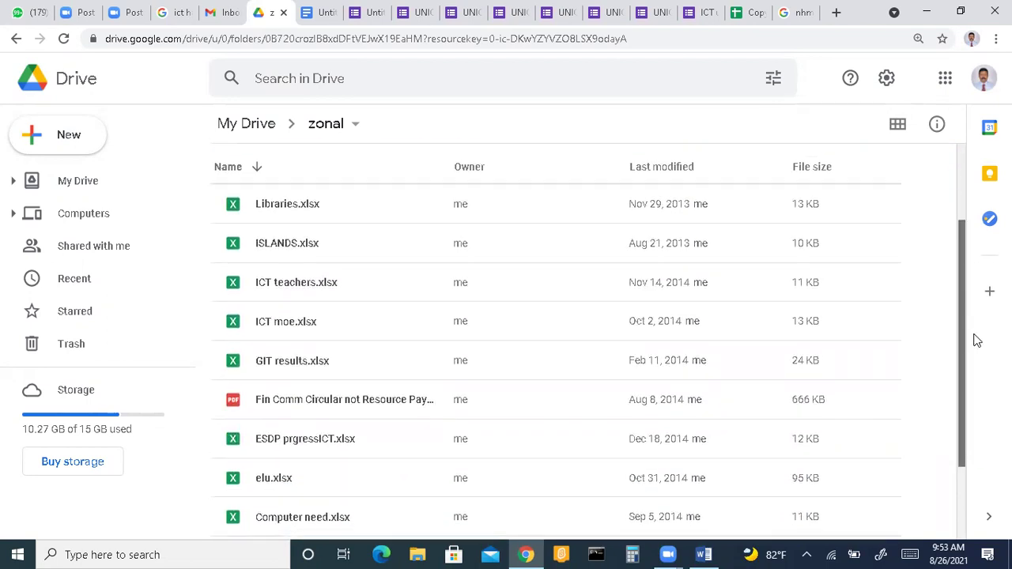
scroll(975, 328, up, 1)
scroll(973, 316, down, 4)
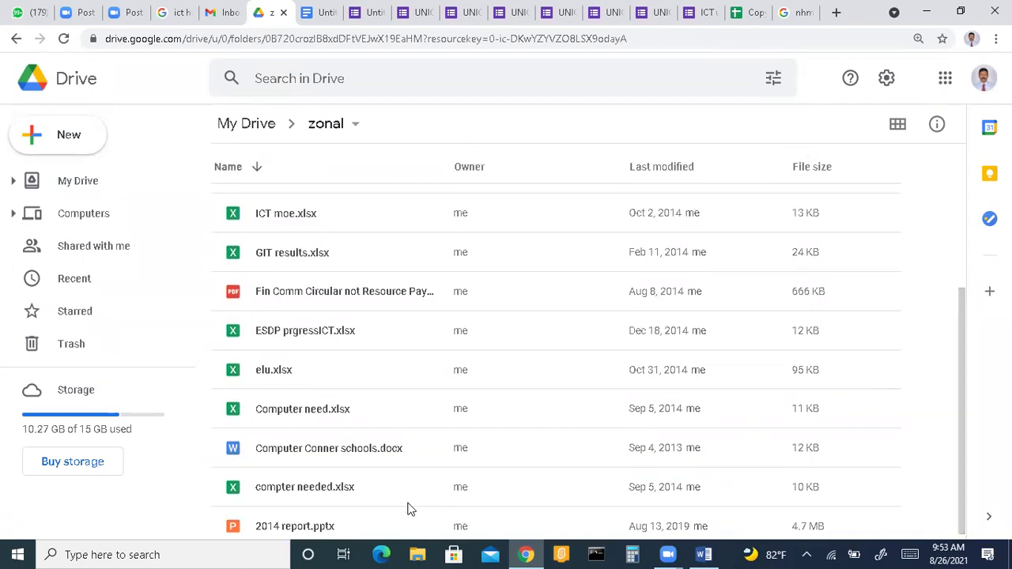
Open 2014 report.pptx from the zonal folder and browse its slides through slide 10, ending back on slide 6.
click(364, 520)
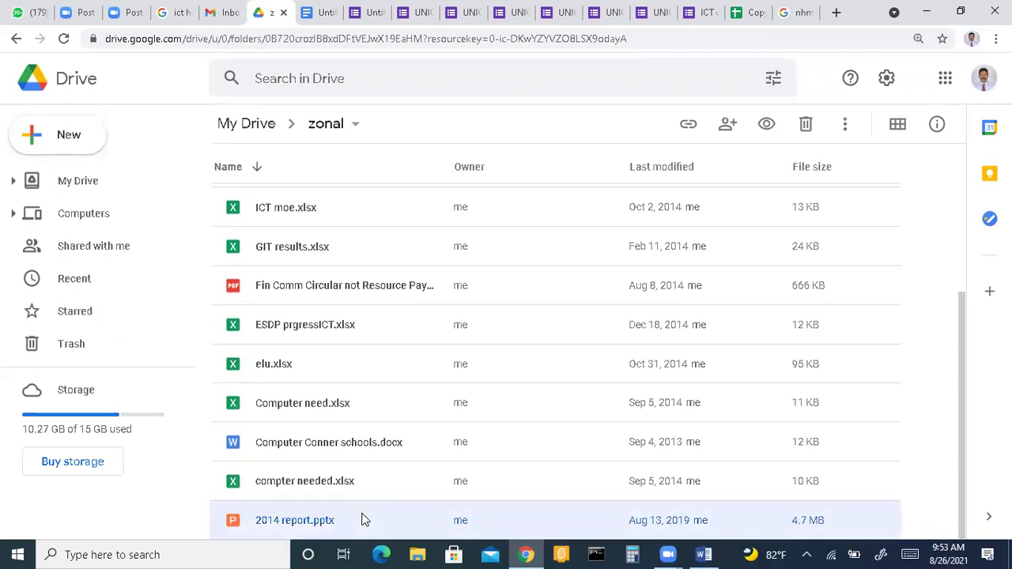
double_click(364, 519)
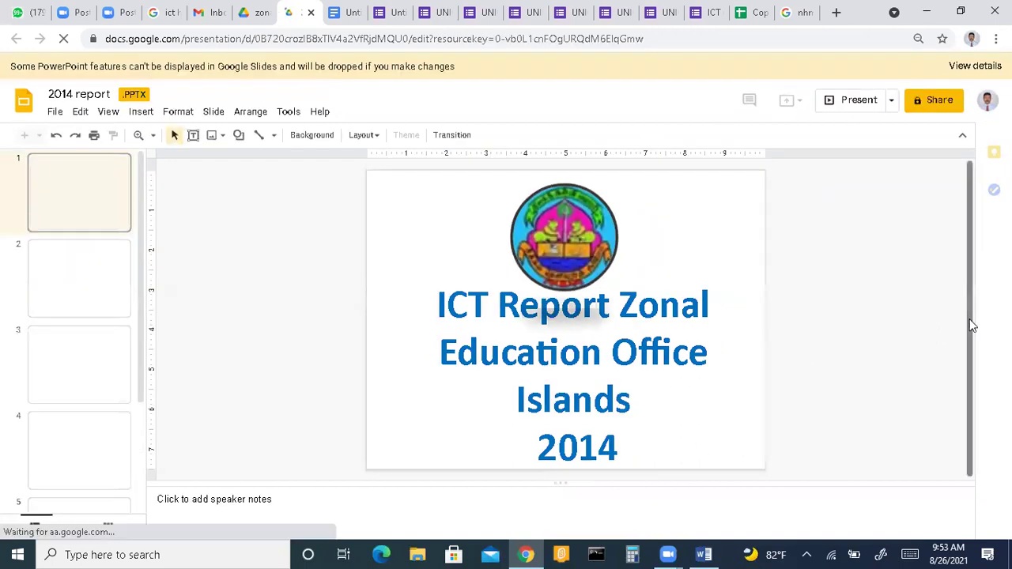
click(80, 289)
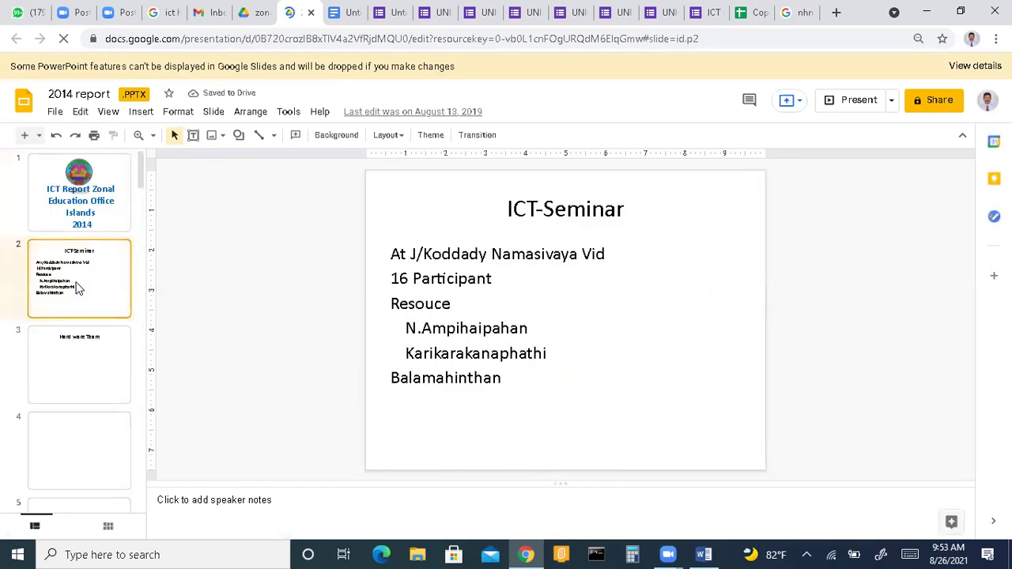
click(86, 369)
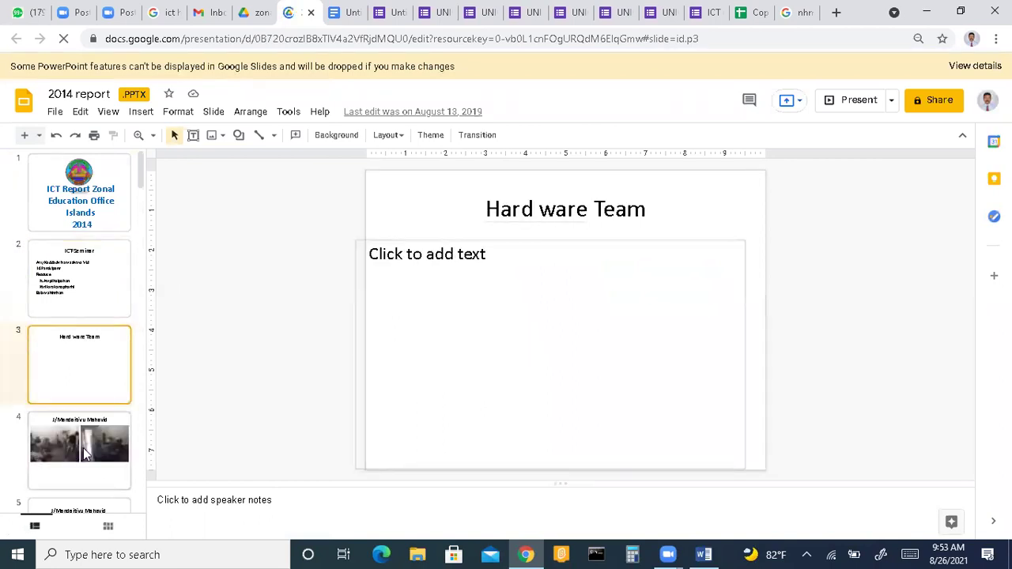
click(86, 454)
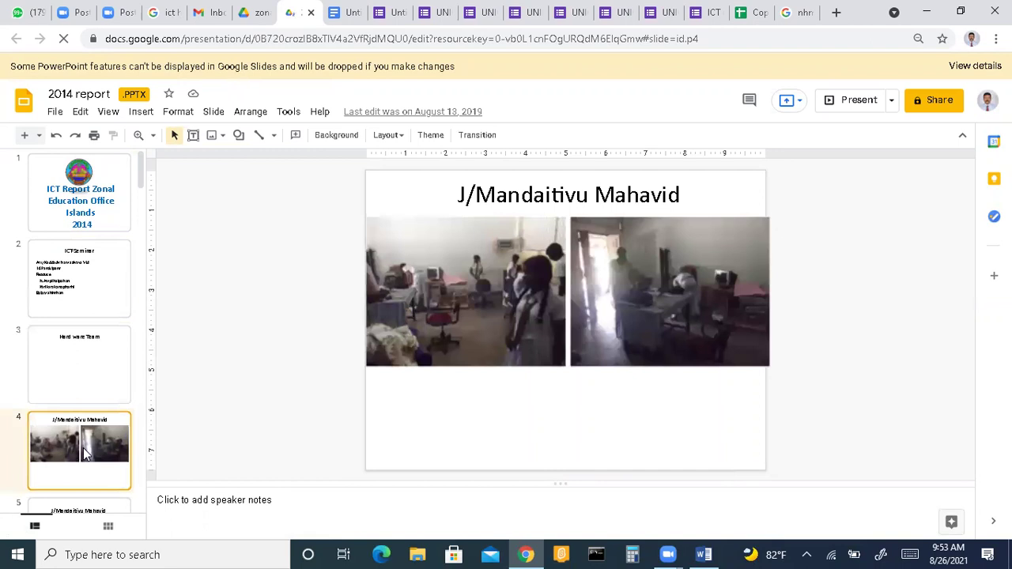
key(Down)
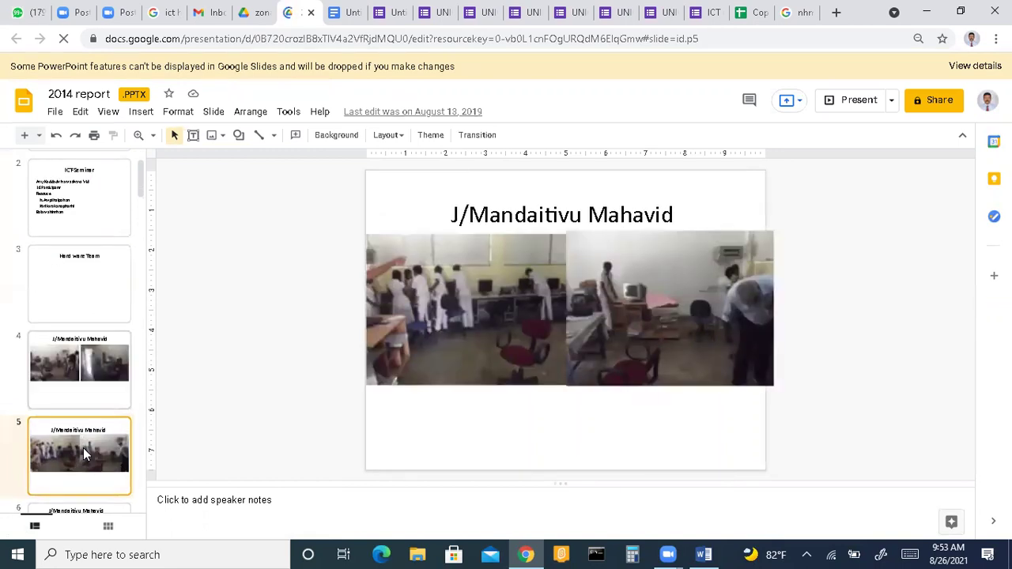
key(Down)
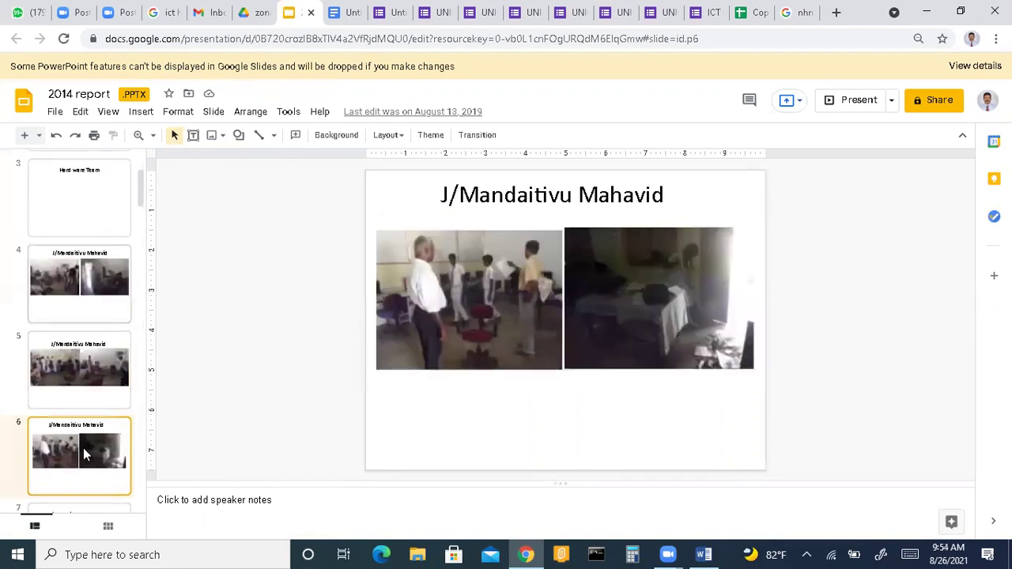
key(Down)
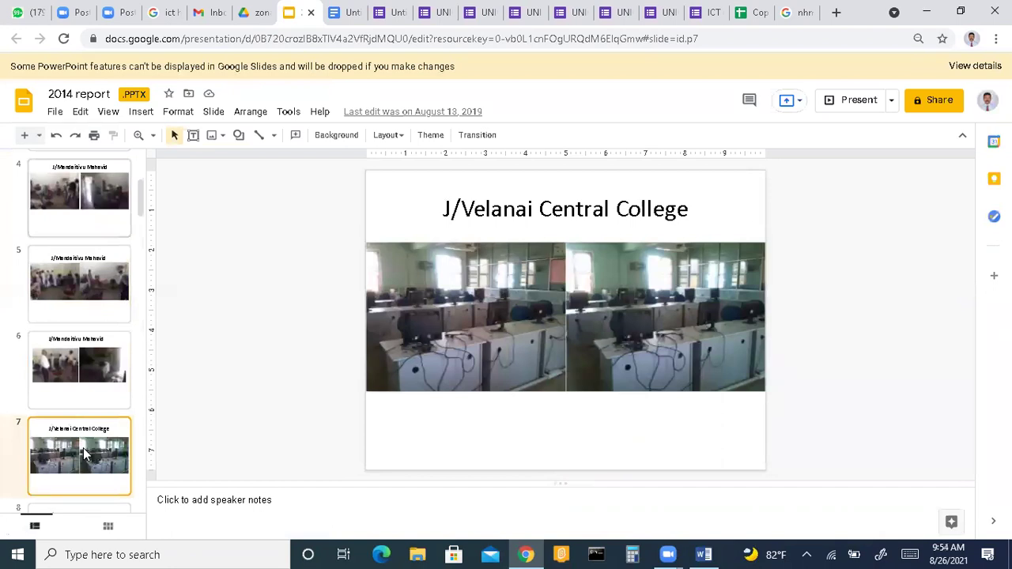
key(Down)
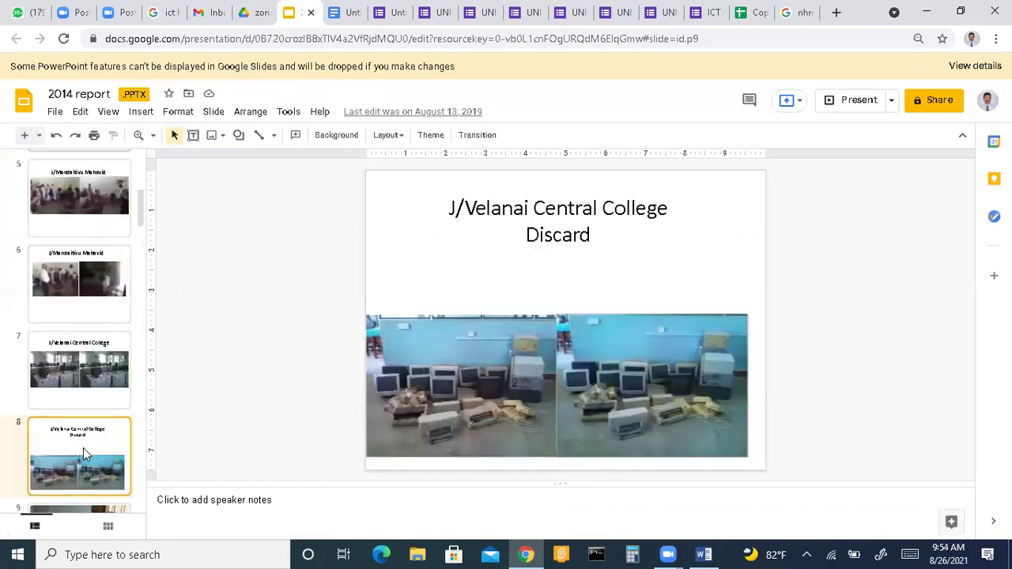
key(Down)
key(Down)
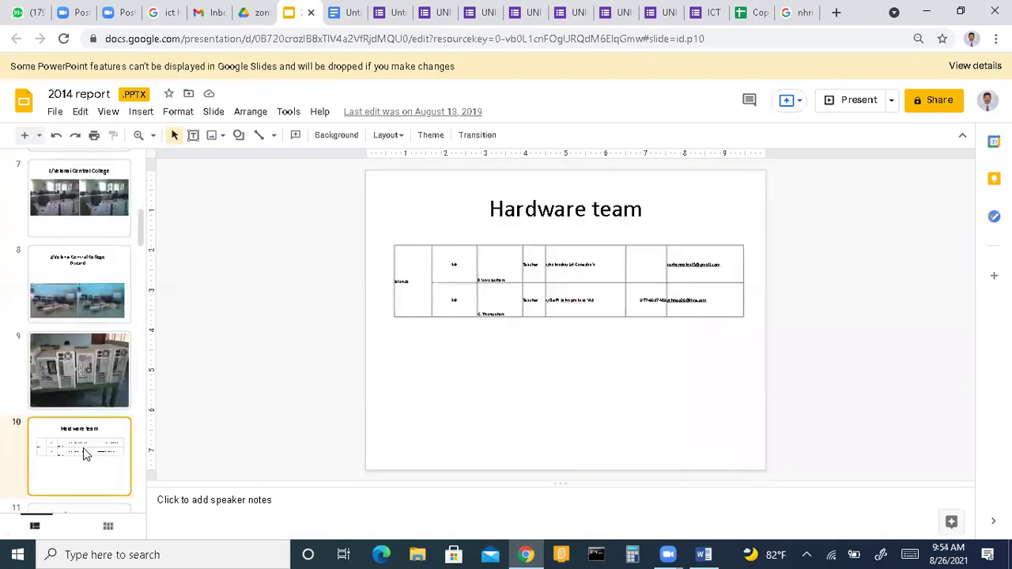
key(Up)
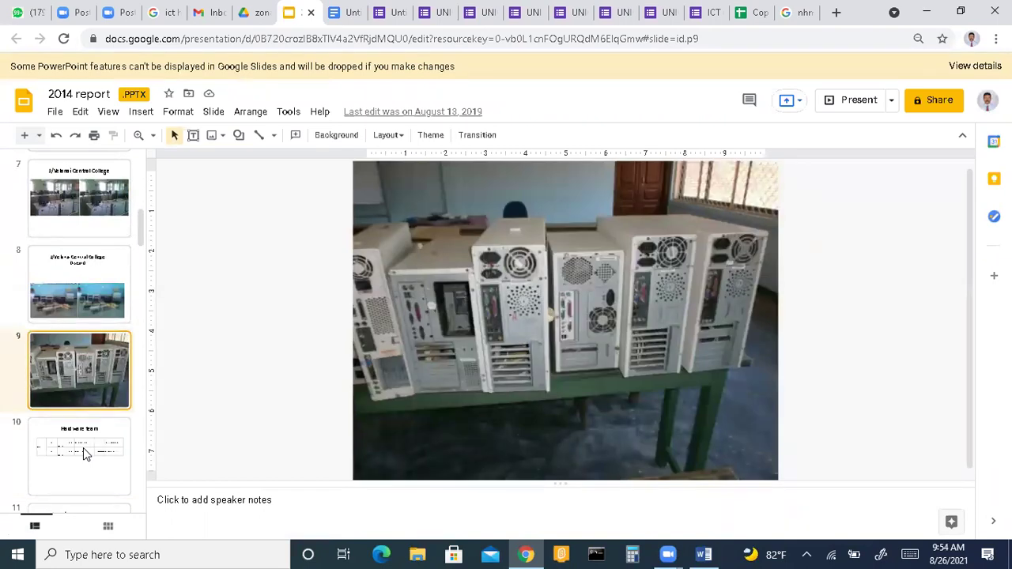
key(Up)
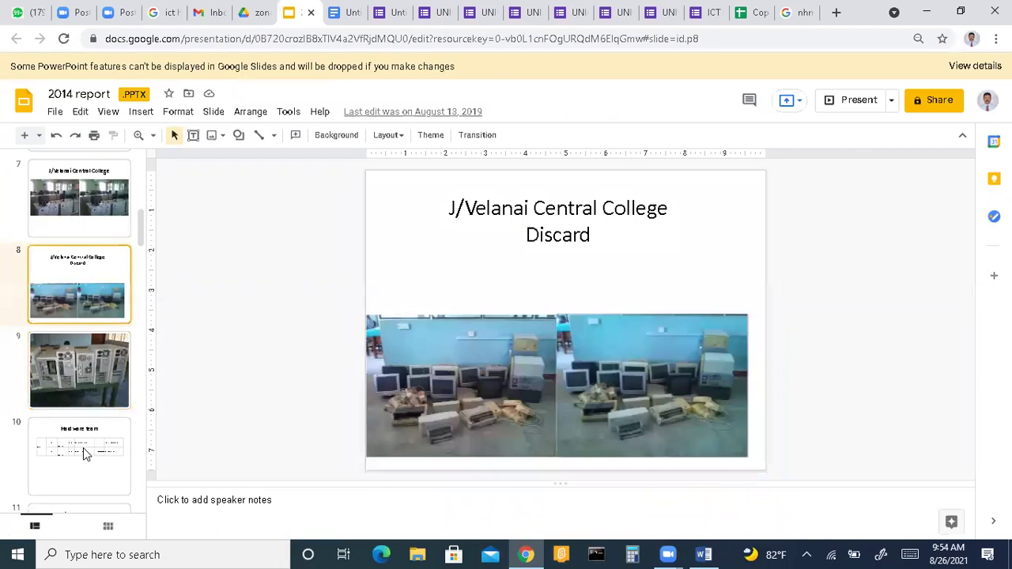
key(Up)
key(Up)
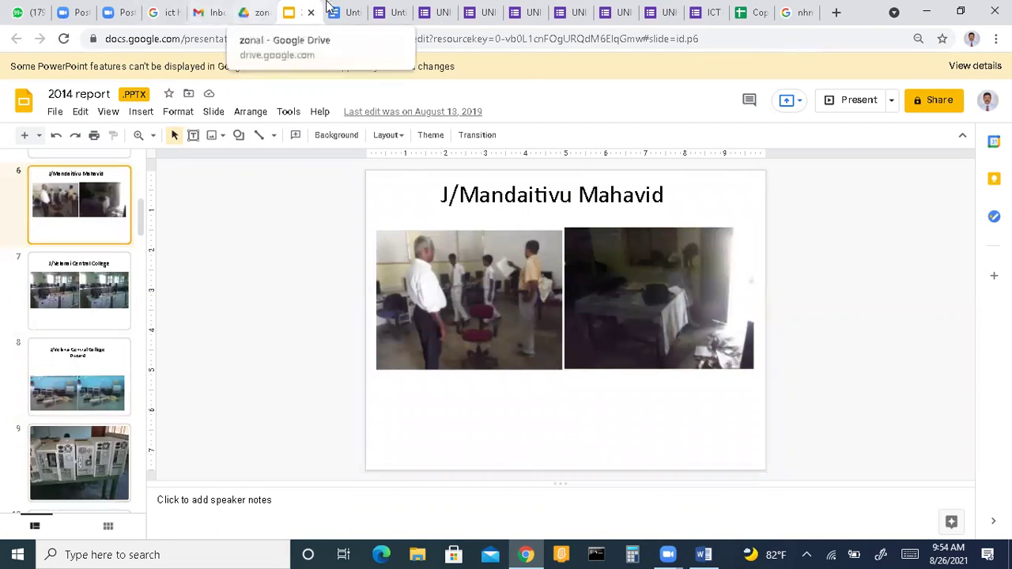
Return to the zonal folder, open ICT teachers.xlsx to view its contact table, and close the spreadsheet.
click(269, 13)
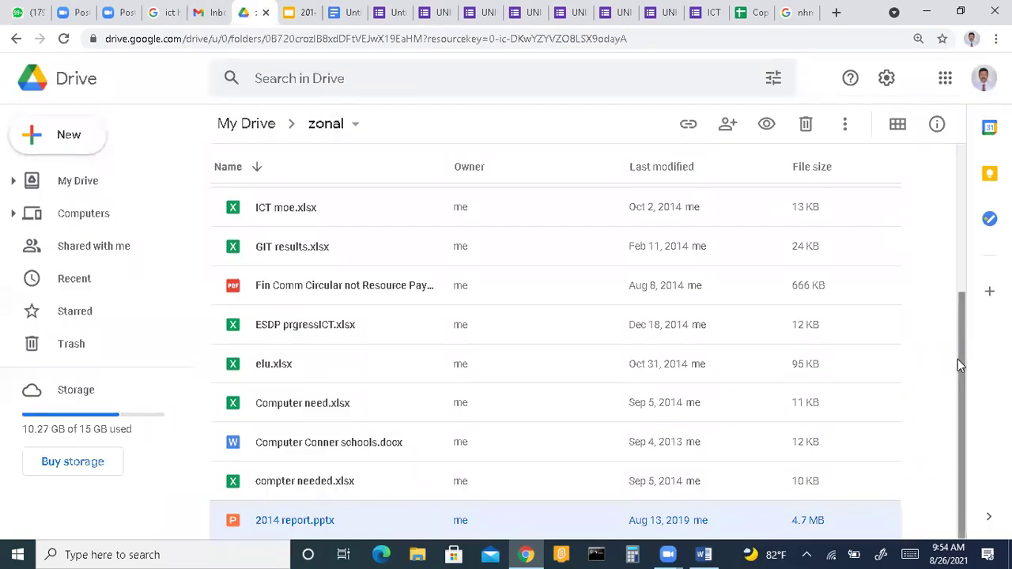
mouse_move(960, 361)
mouse_down()
mouse_move(952, 242)
mouse_move(963, 370)
mouse_up()
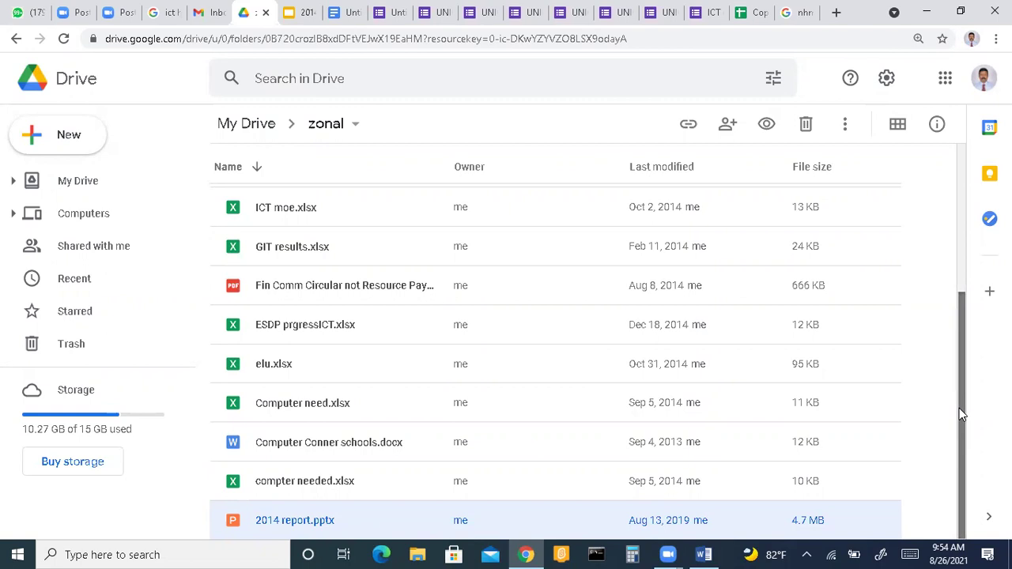
drag(960, 408, 959, 391)
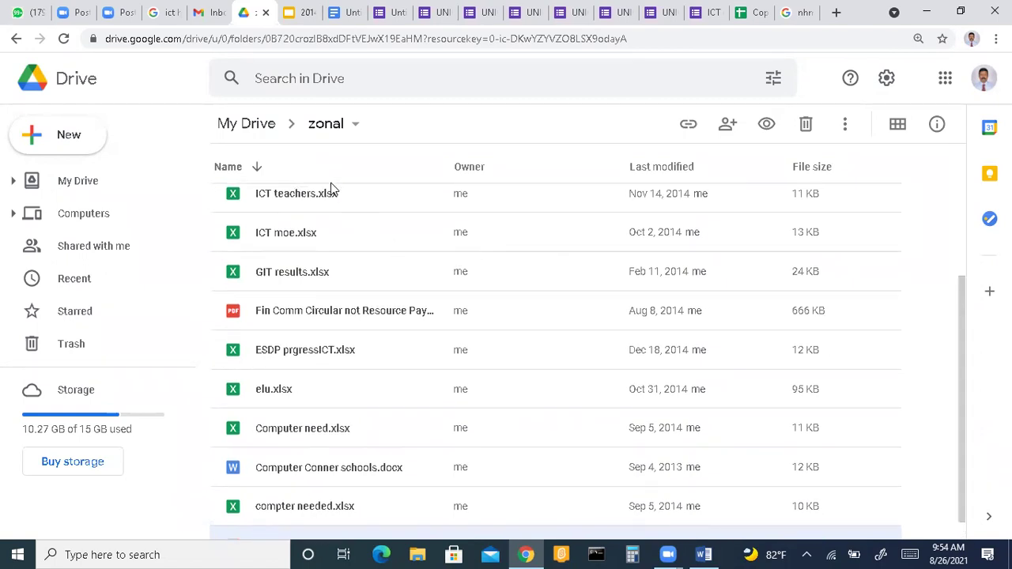
double_click(311, 198)
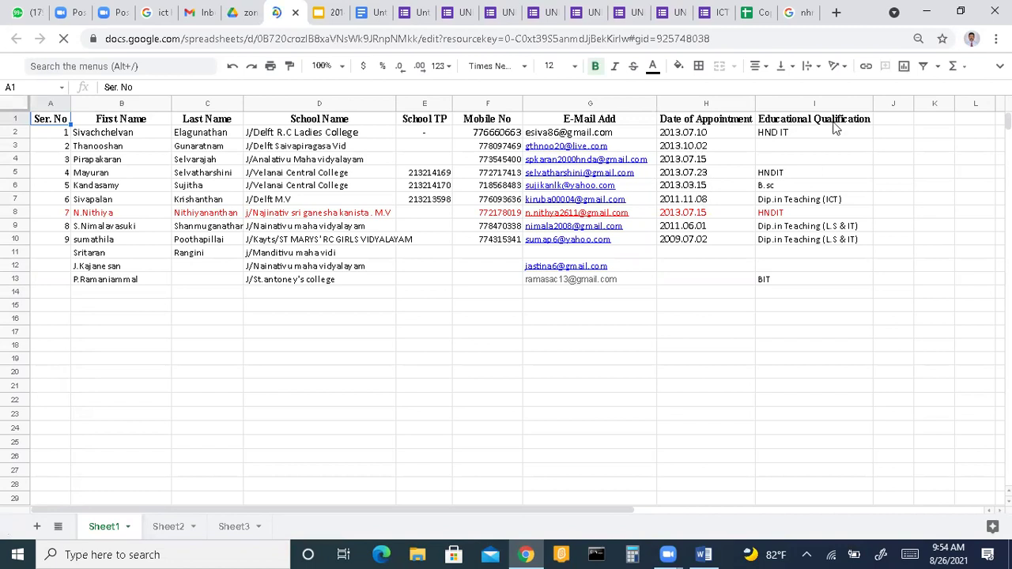
click(295, 13)
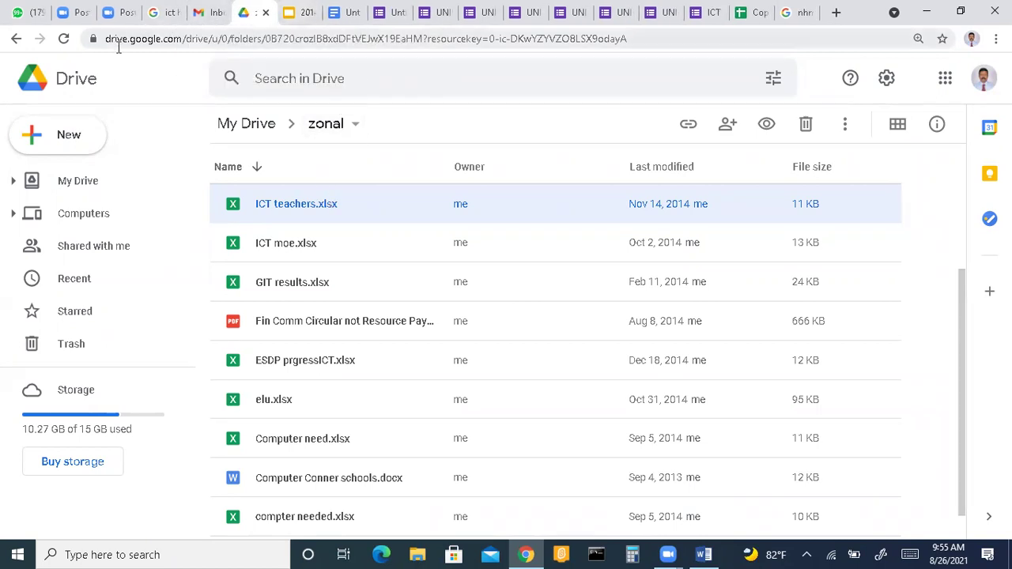
Close the Drive, 2014 report and Untitled document tabs and return to the beginning of the UNION College Tellipalai form.
click(267, 13)
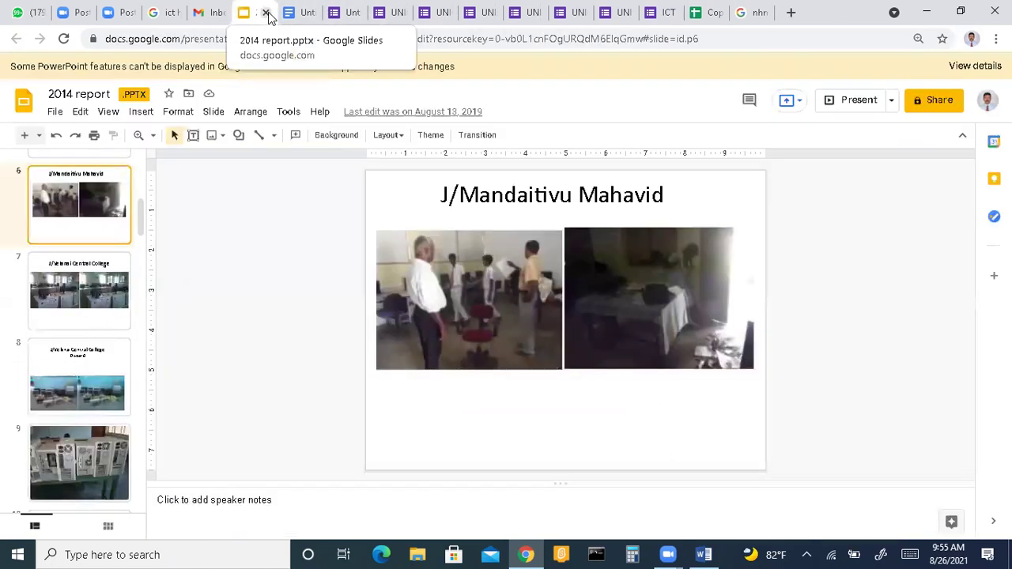
click(267, 13)
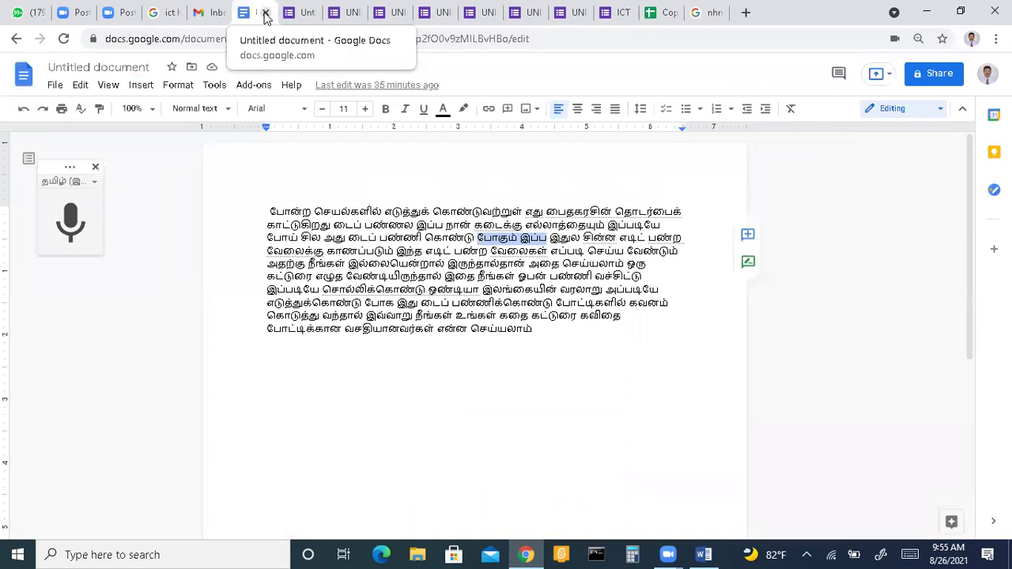
click(266, 12)
click(266, 13)
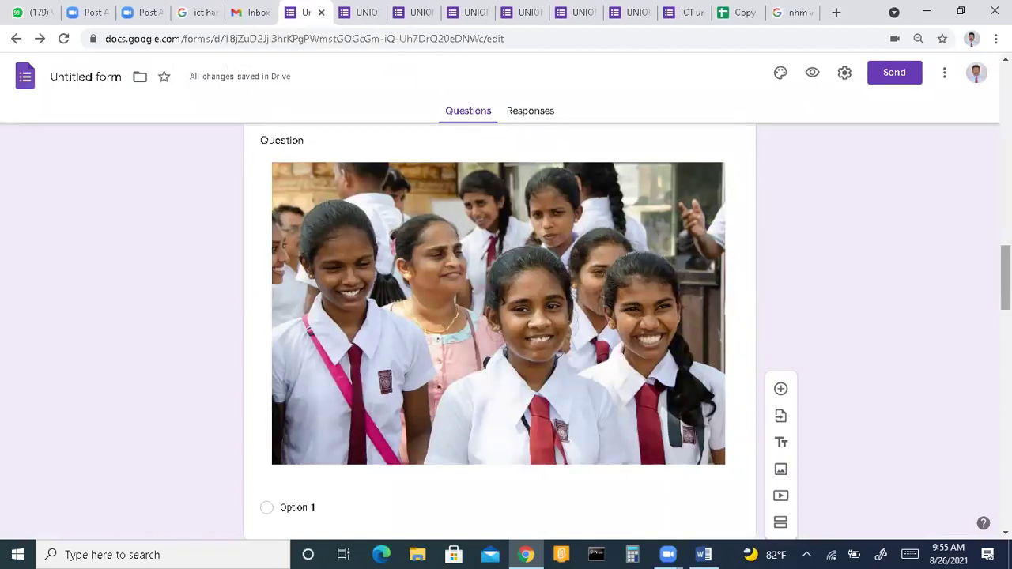
scroll(499, 332, up, 10)
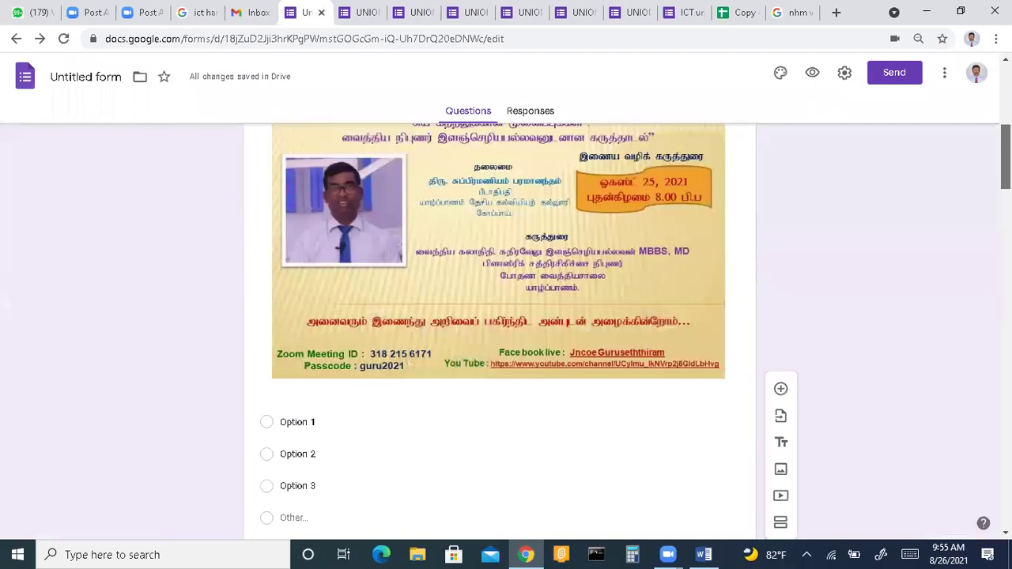
scroll(498, 332, up, 5)
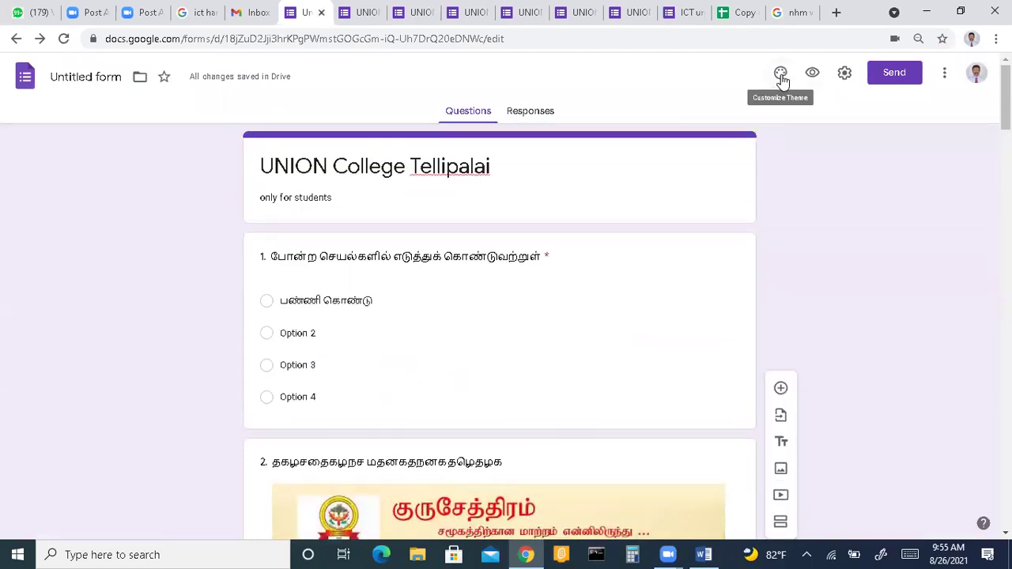
Open the theme customization and try the green and blue theme colors, ending on indigo.
click(783, 79)
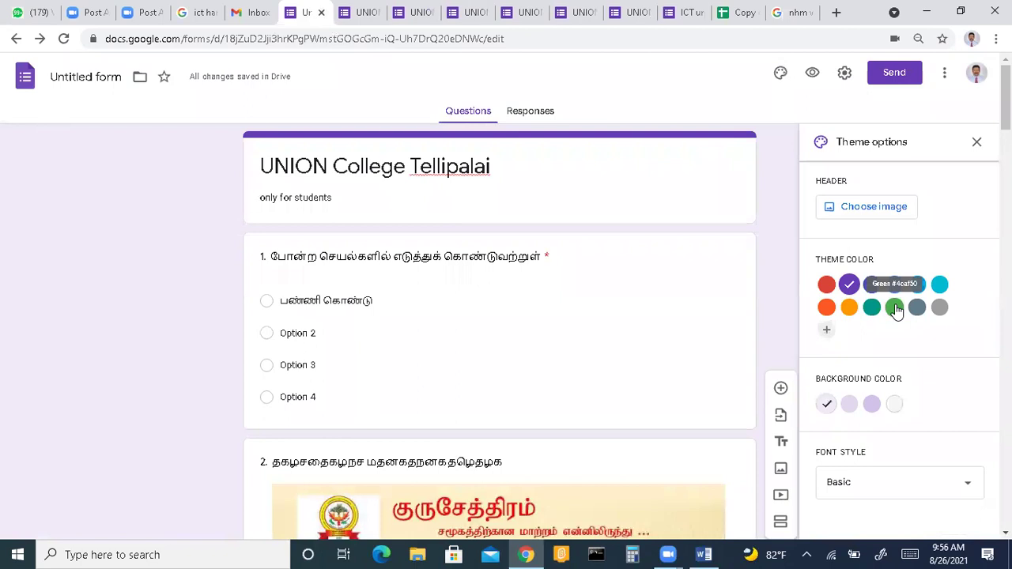
click(895, 308)
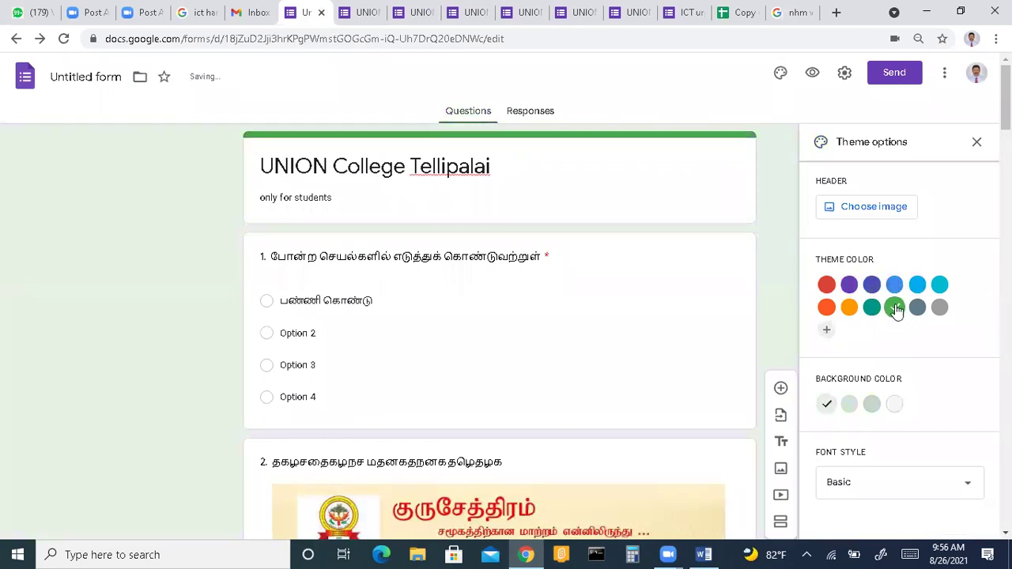
click(894, 287)
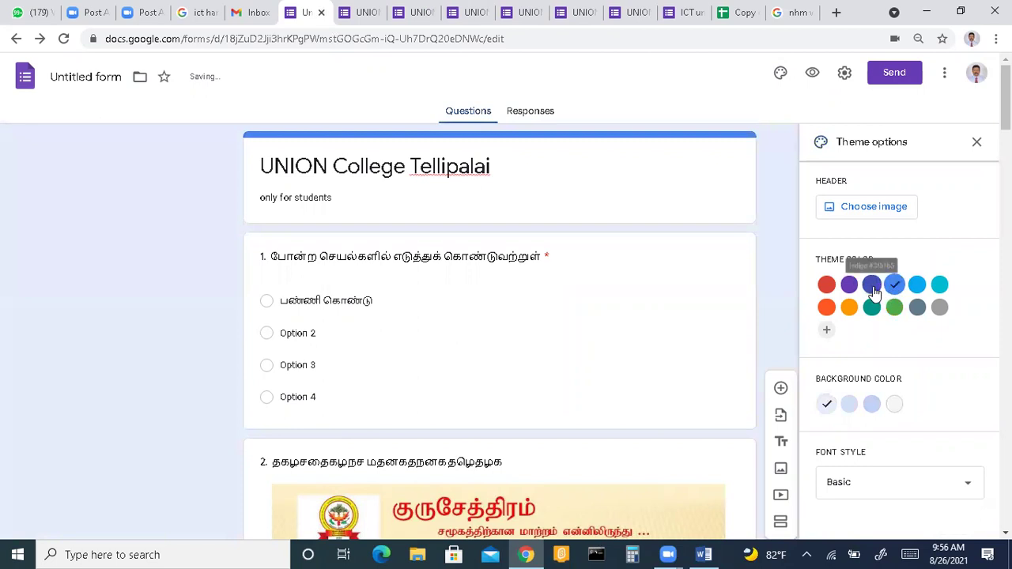
click(873, 291)
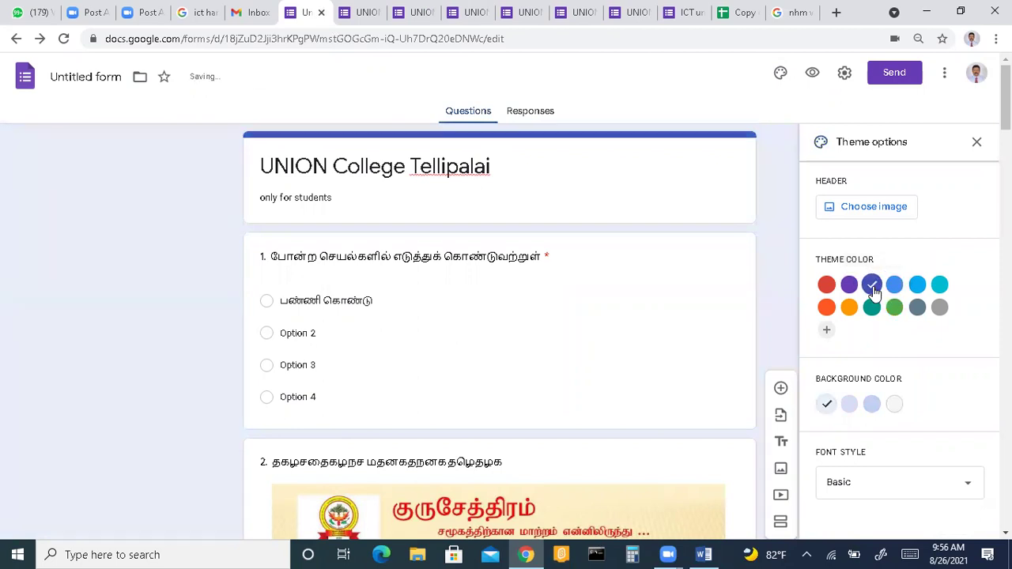
Insert the laboratory glassware illustration from the Work and School themes as the header image and look over the form.
click(892, 213)
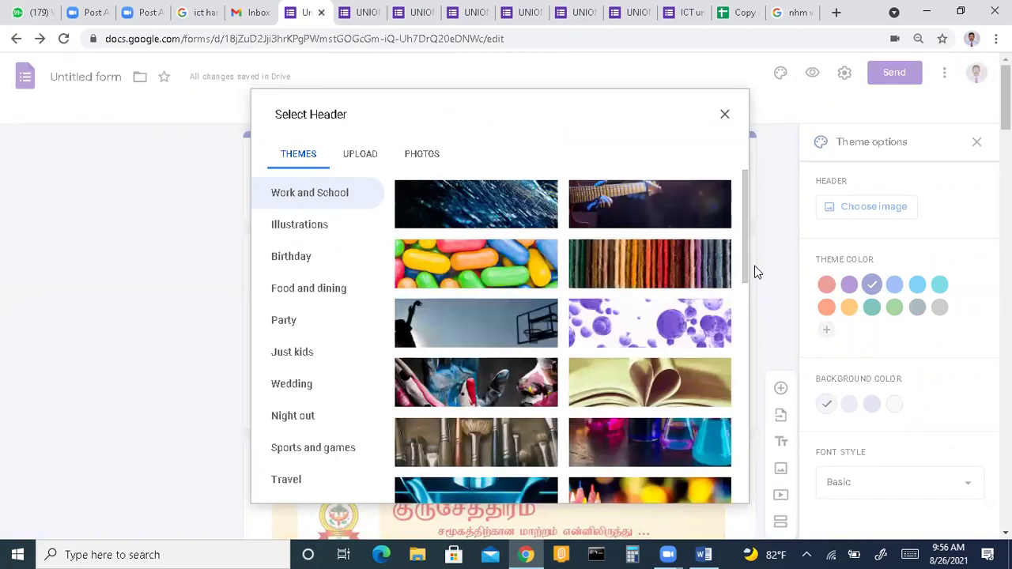
drag(745, 261, 789, 510)
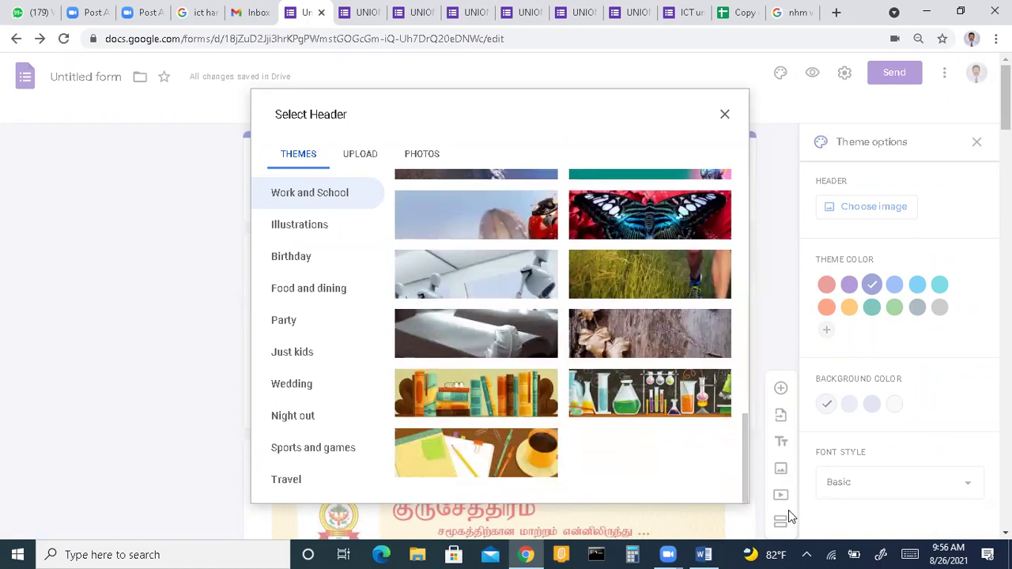
click(676, 404)
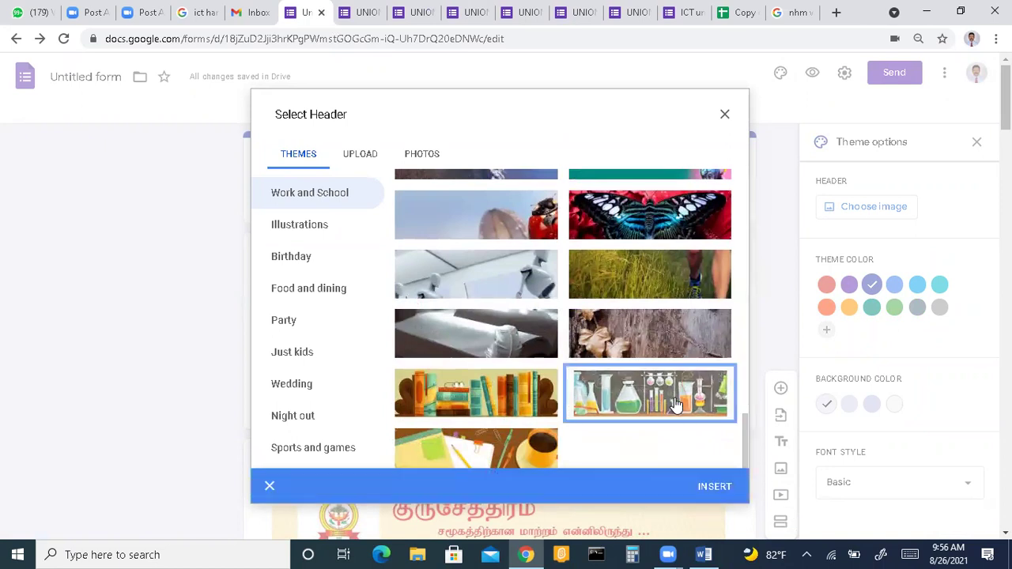
click(709, 486)
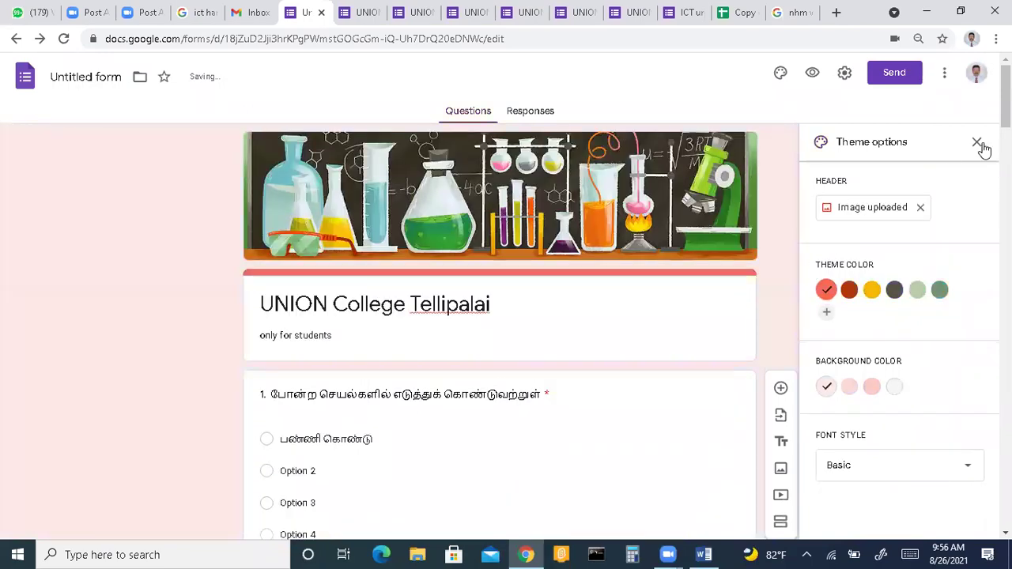
scroll(500, 332, down, 6)
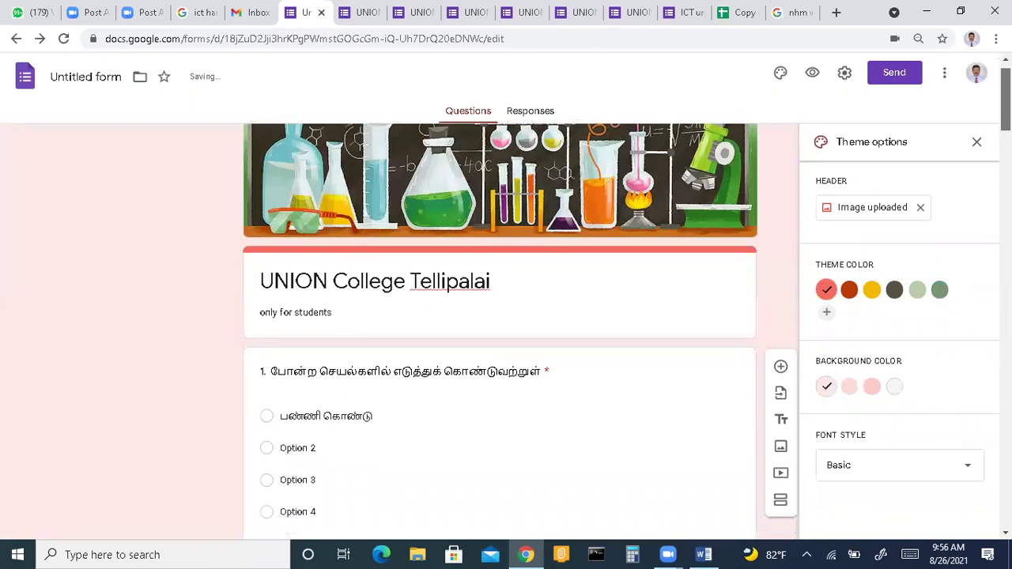
scroll(499, 332, down, 5)
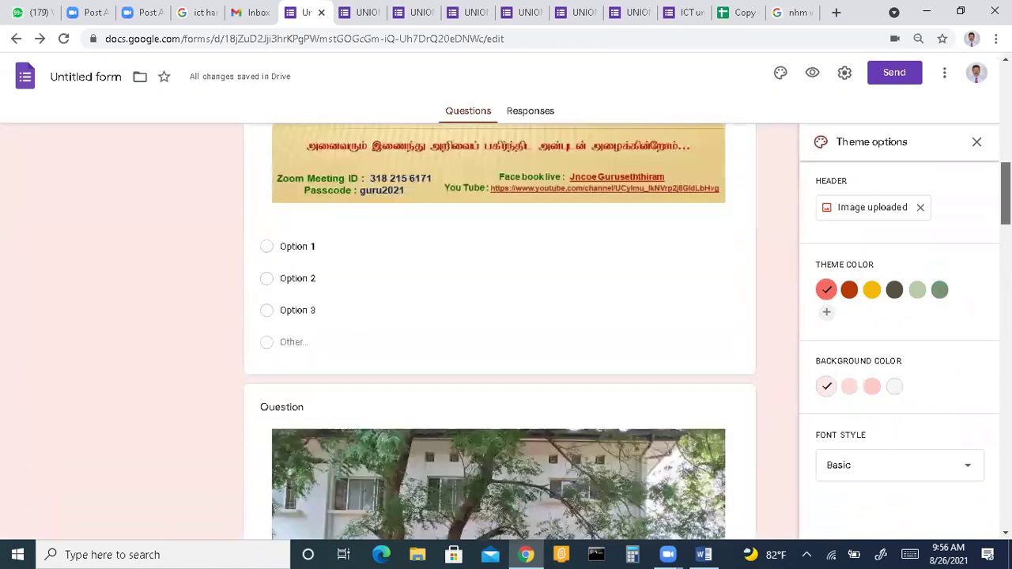
scroll(499, 332, up, 9)
scroll(500, 317, up, 1)
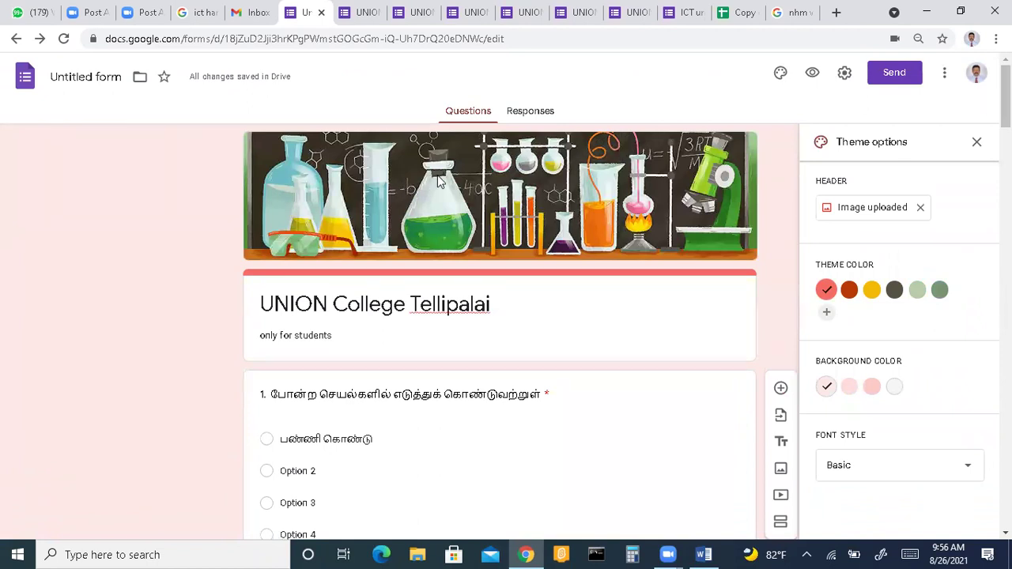
Reopen the header image selection and browse the theme categories from Illustrations through Sports and games.
click(857, 207)
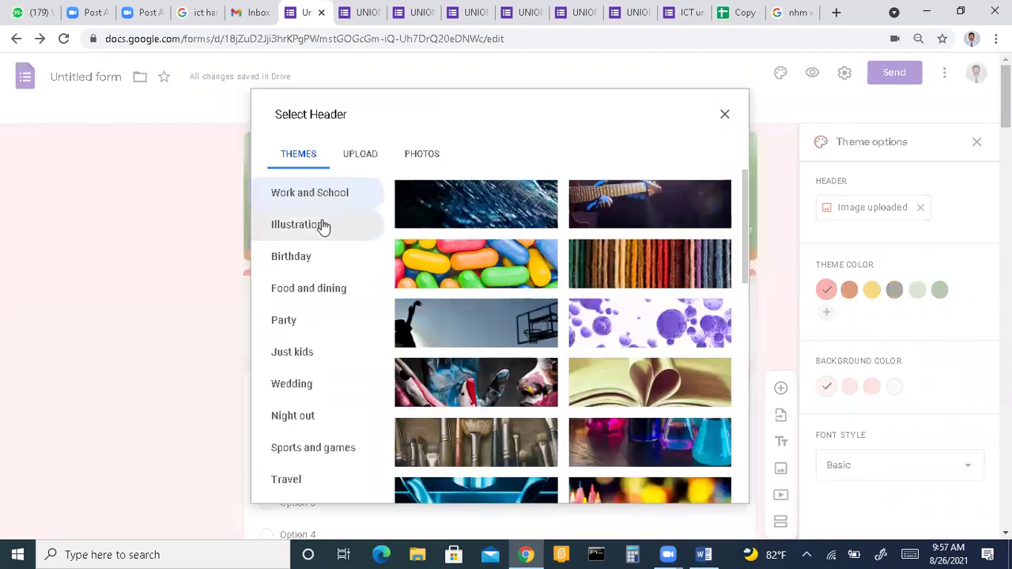
click(323, 226)
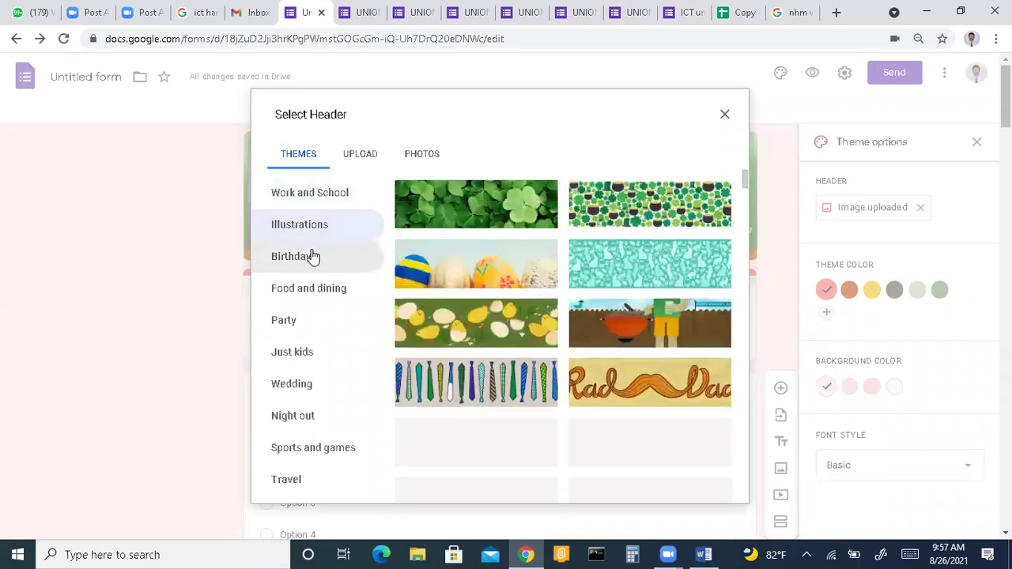
click(314, 256)
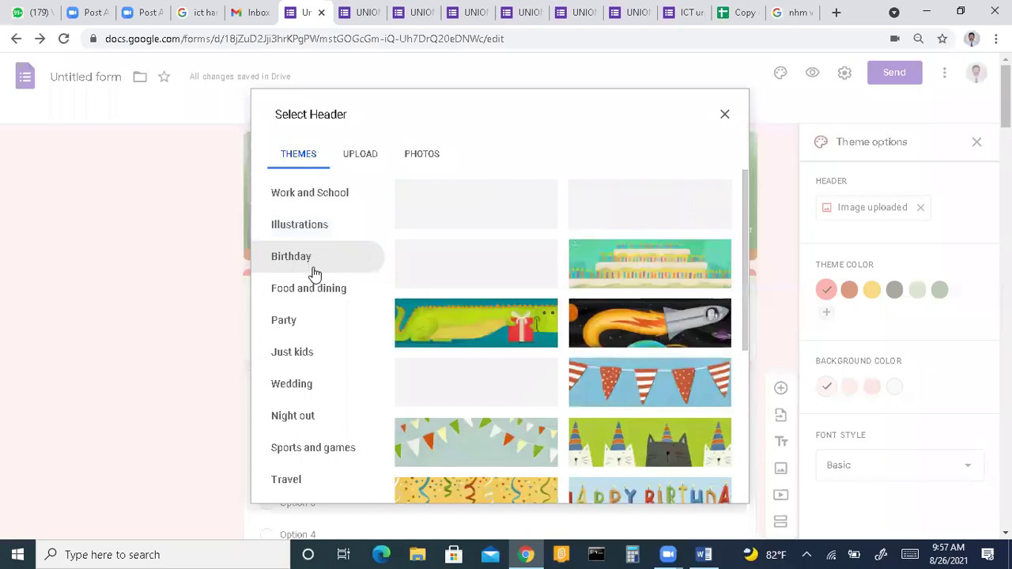
click(314, 289)
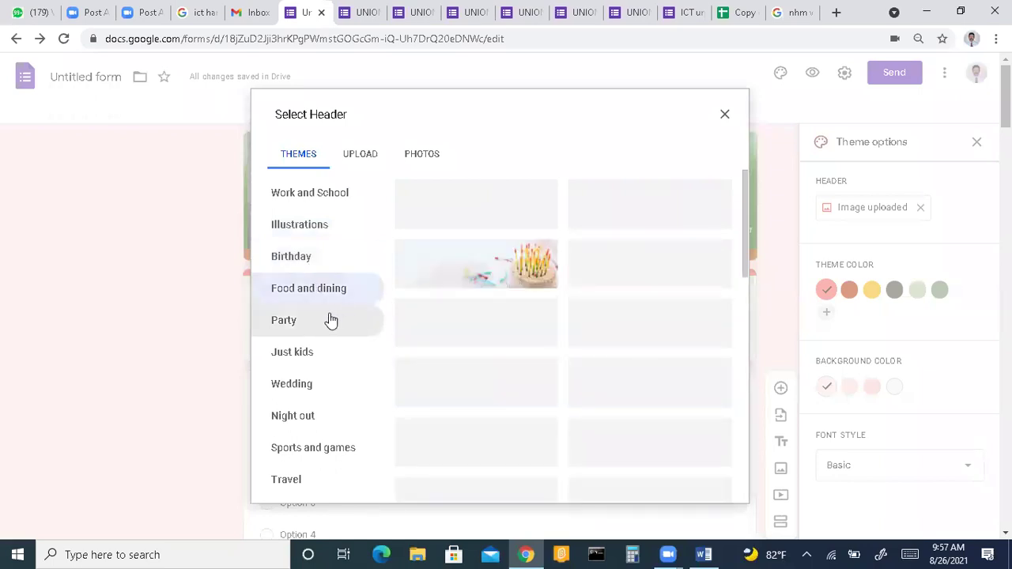
click(330, 320)
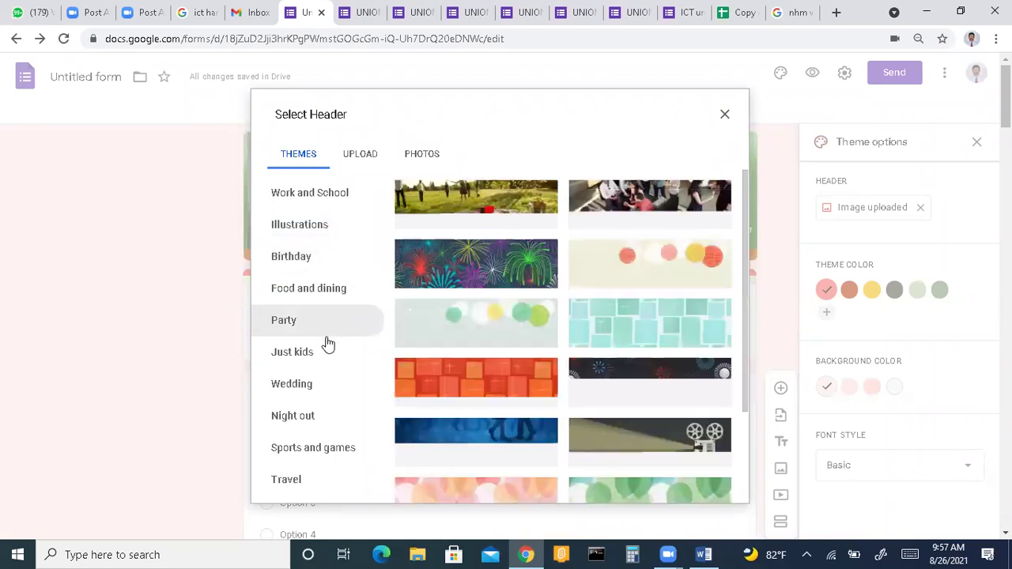
click(325, 357)
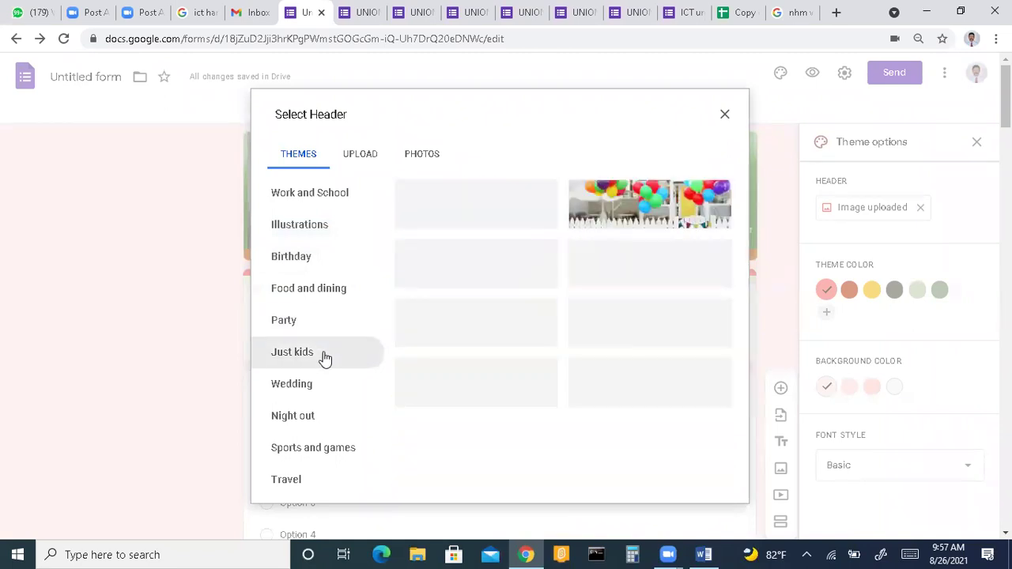
click(317, 391)
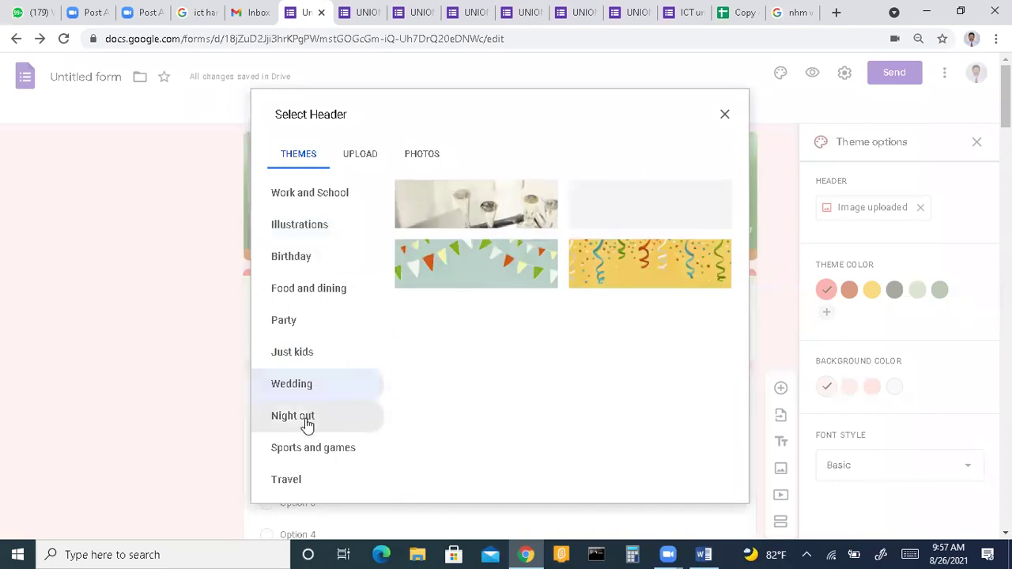
click(307, 424)
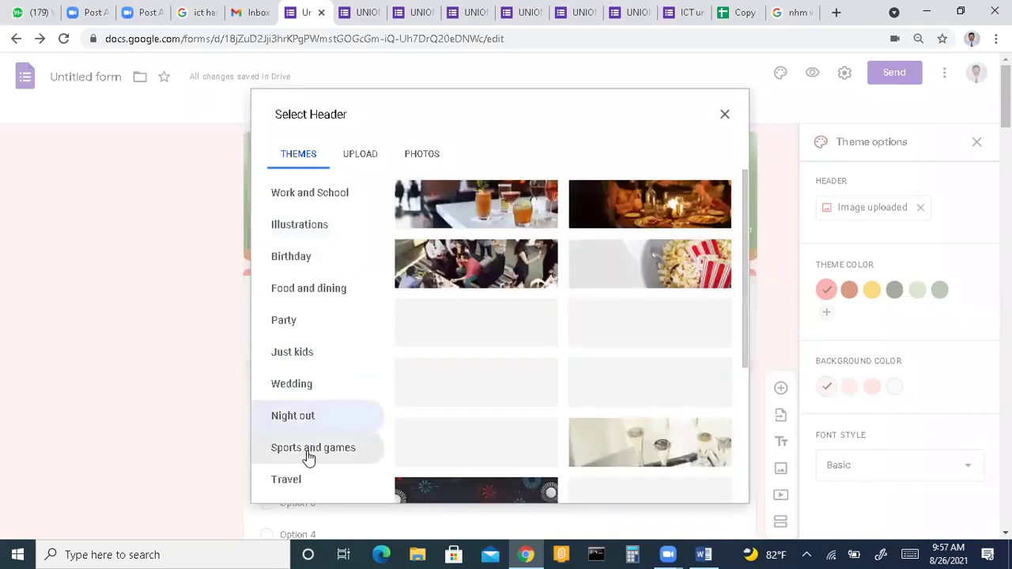
click(308, 457)
Look through the Travel theme images and set the hiker with a dog illustration as the form header.
click(296, 486)
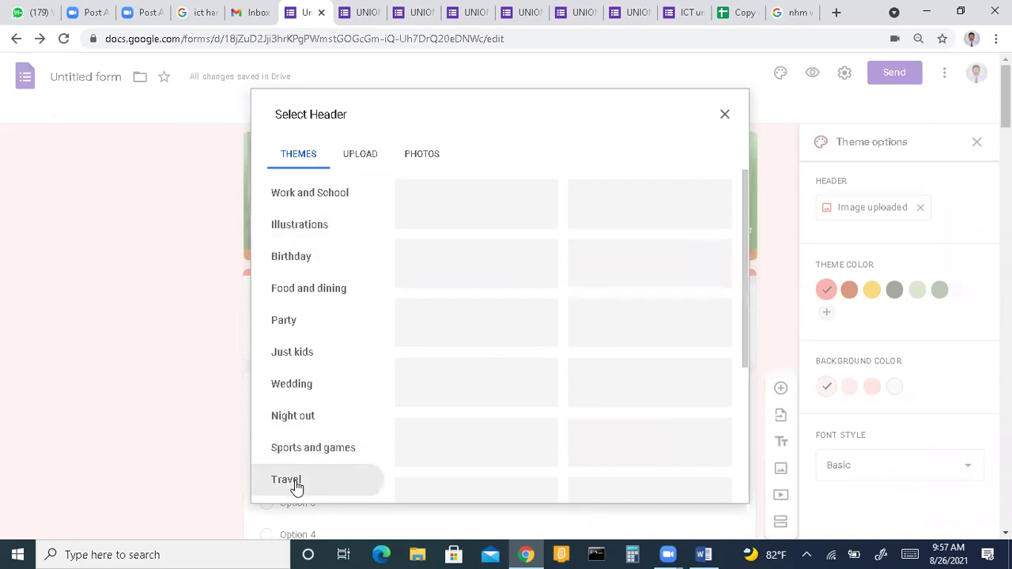
scroll(744, 232, down, 1)
drag(747, 276, 737, 194)
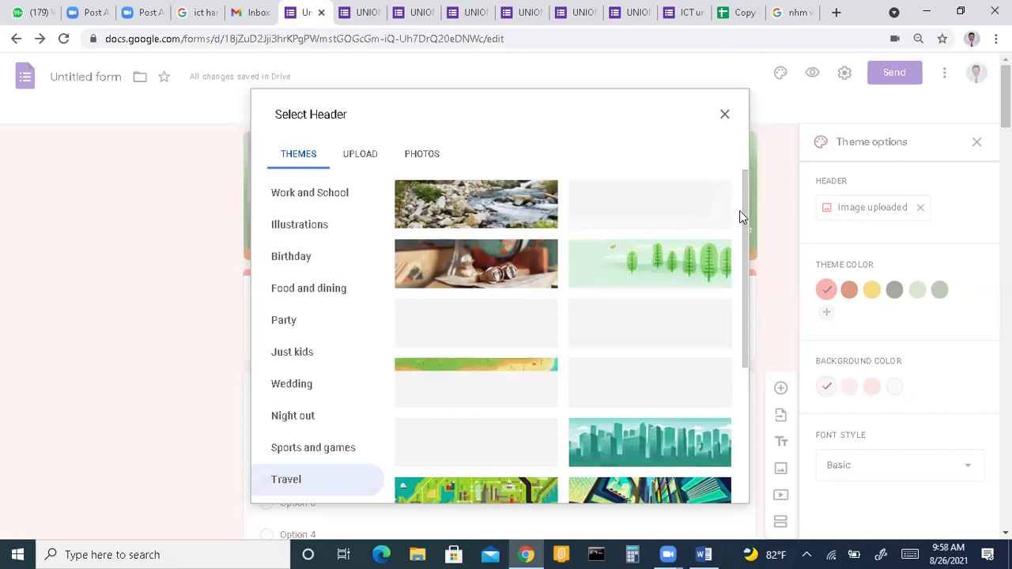
scroll(744, 220, down, 2)
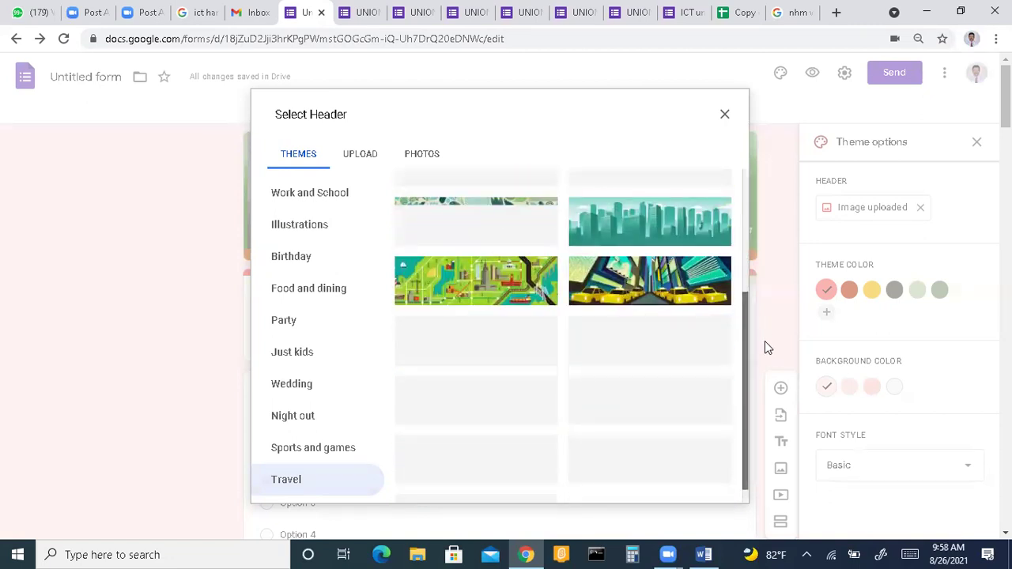
drag(751, 280, 739, 185)
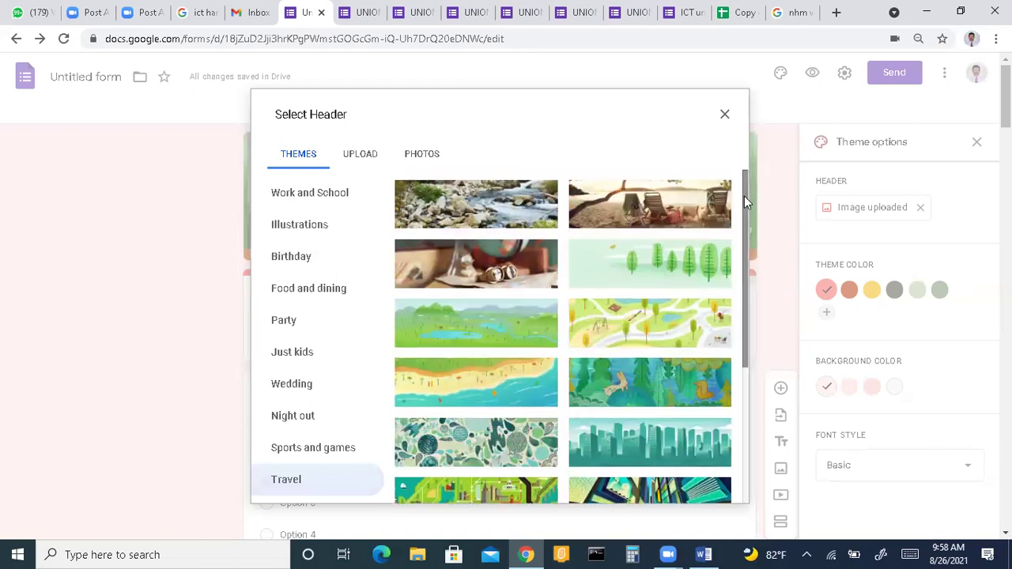
scroll(745, 261, down, 2)
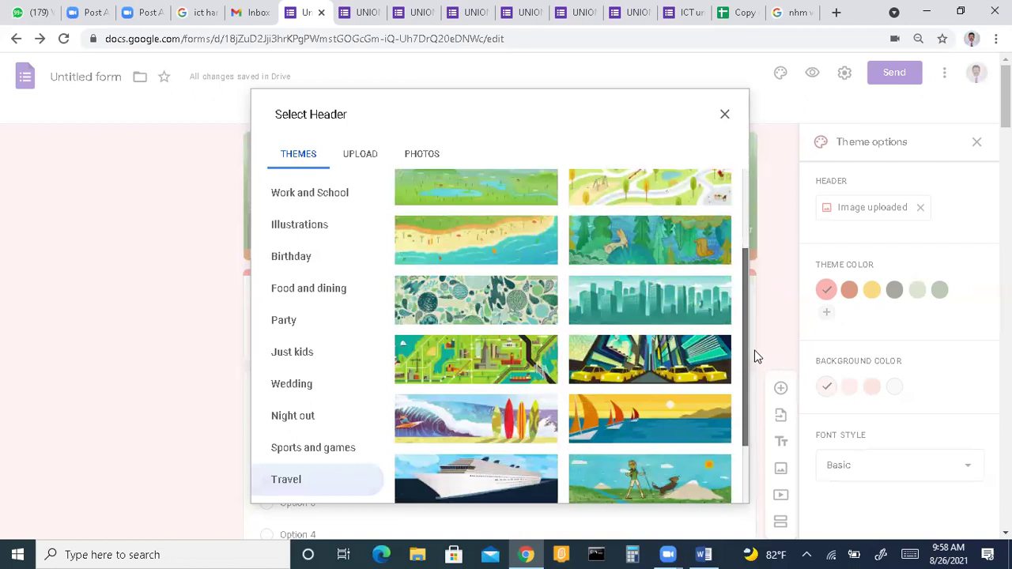
scroll(756, 357, down, 2)
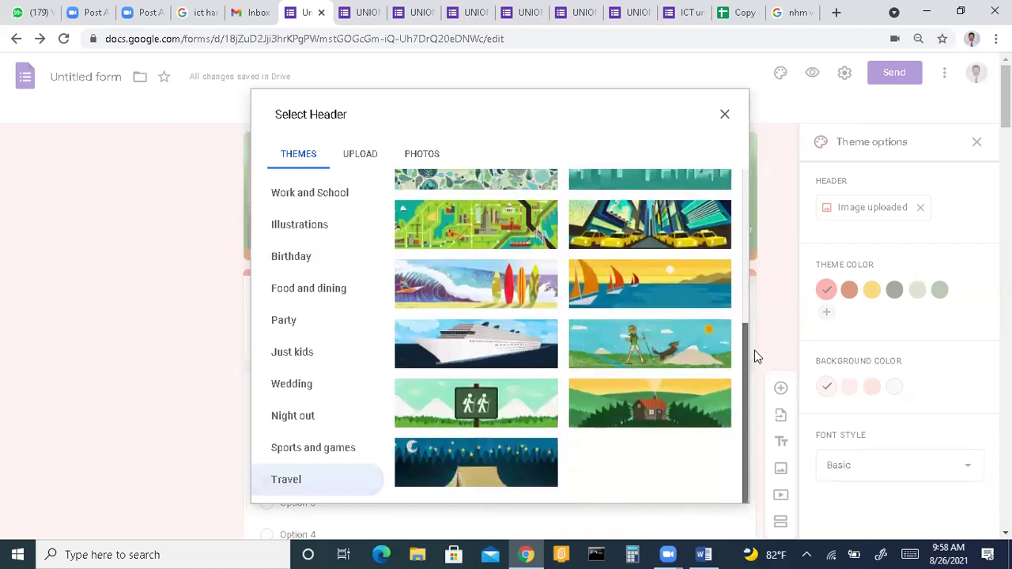
click(664, 361)
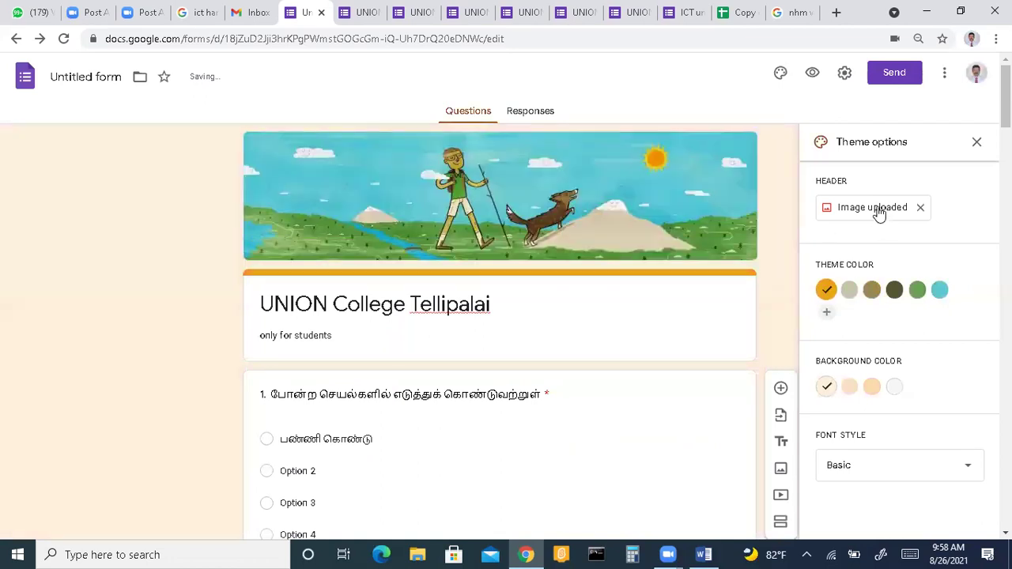
Try to upload the Camtasia Getting Started Guide file from the Jncoe desktop folder as the header image.
click(878, 210)
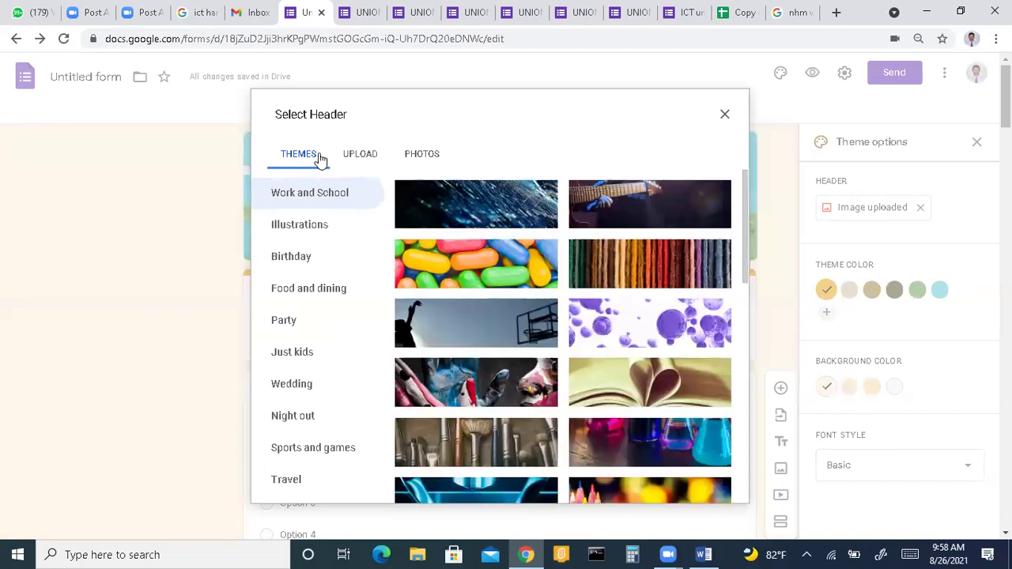
click(356, 159)
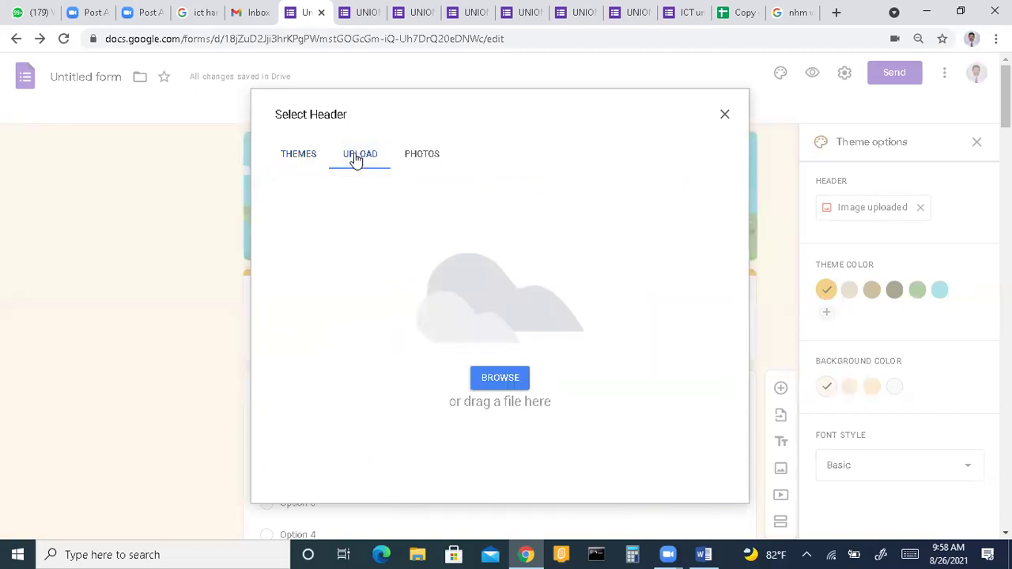
click(512, 373)
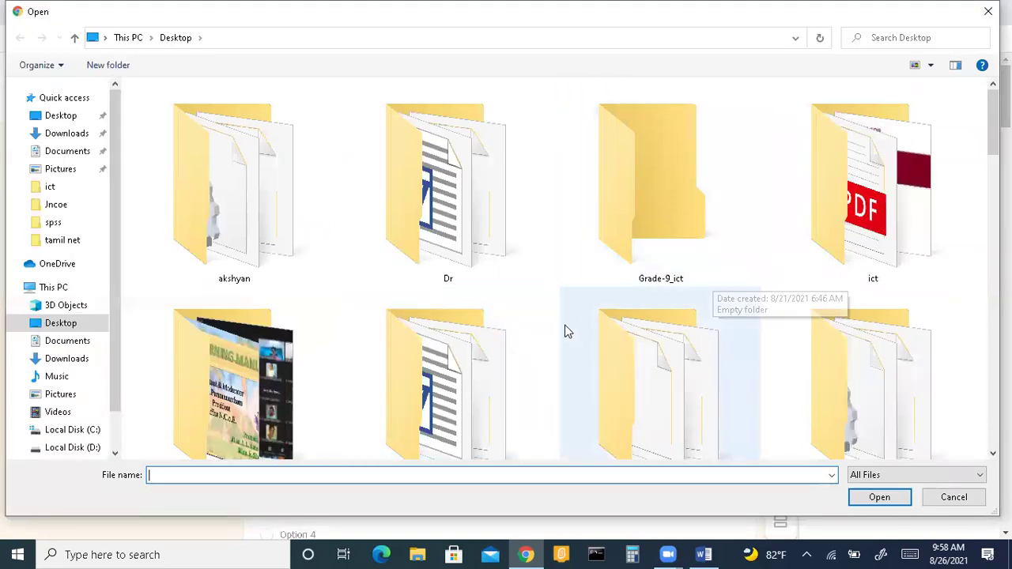
double_click(261, 393)
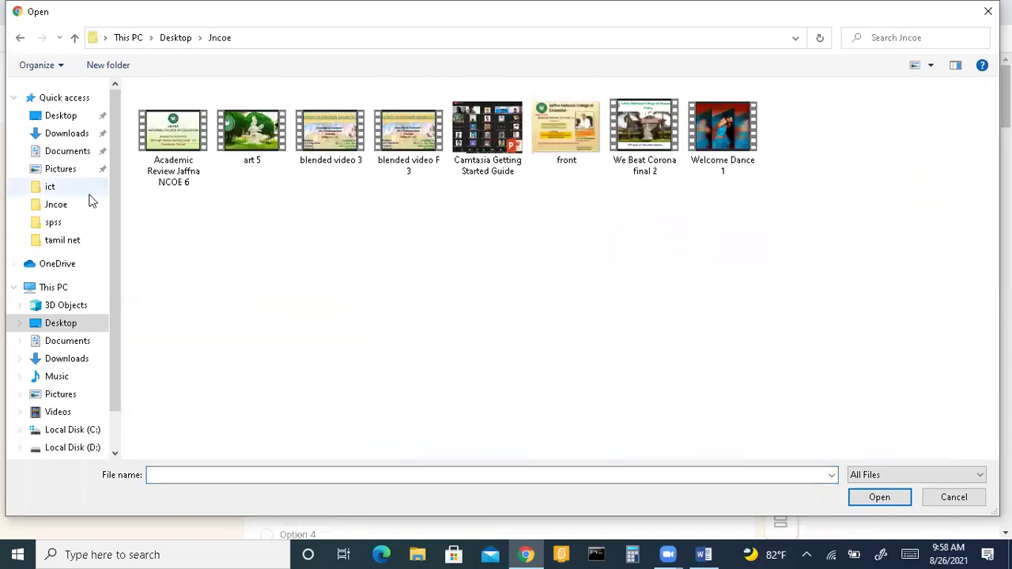
click(488, 137)
double_click(488, 137)
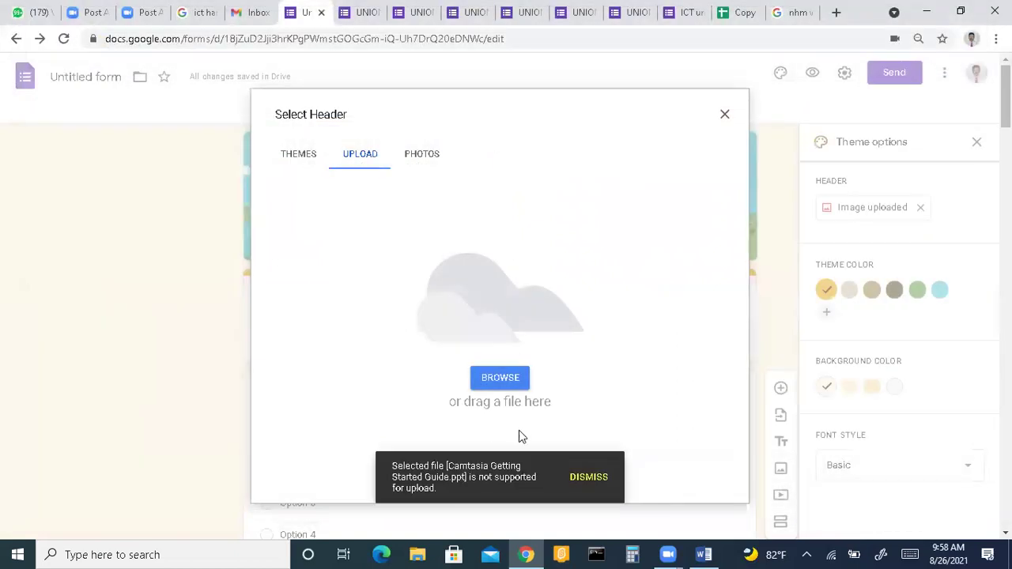
click(580, 479)
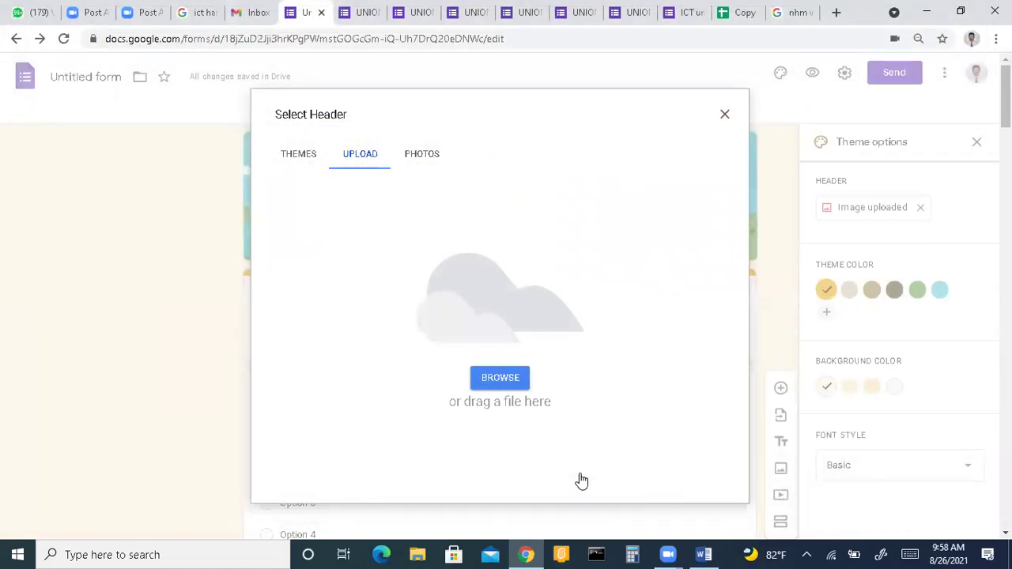
Upload the yellow event poster with the speaker's portrait from the Desktop folder as the form's header image.
click(518, 386)
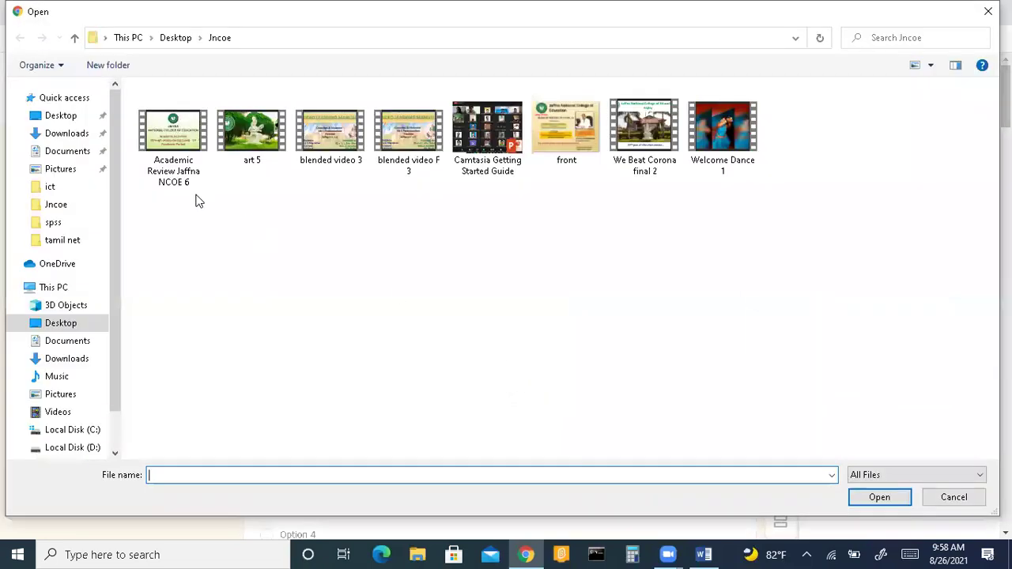
click(61, 117)
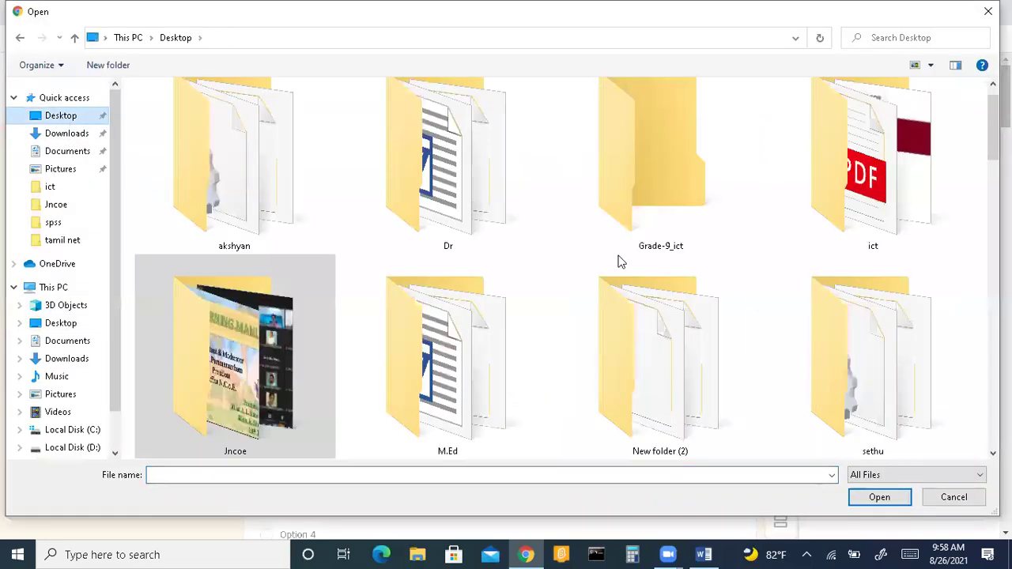
scroll(235, 355, down, 10)
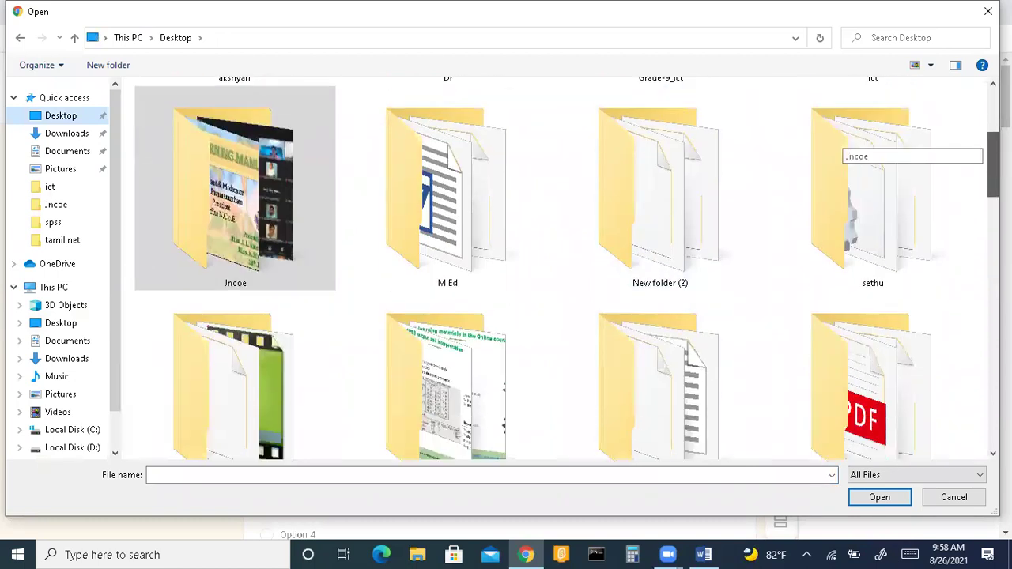
scroll(838, 146, down, 3)
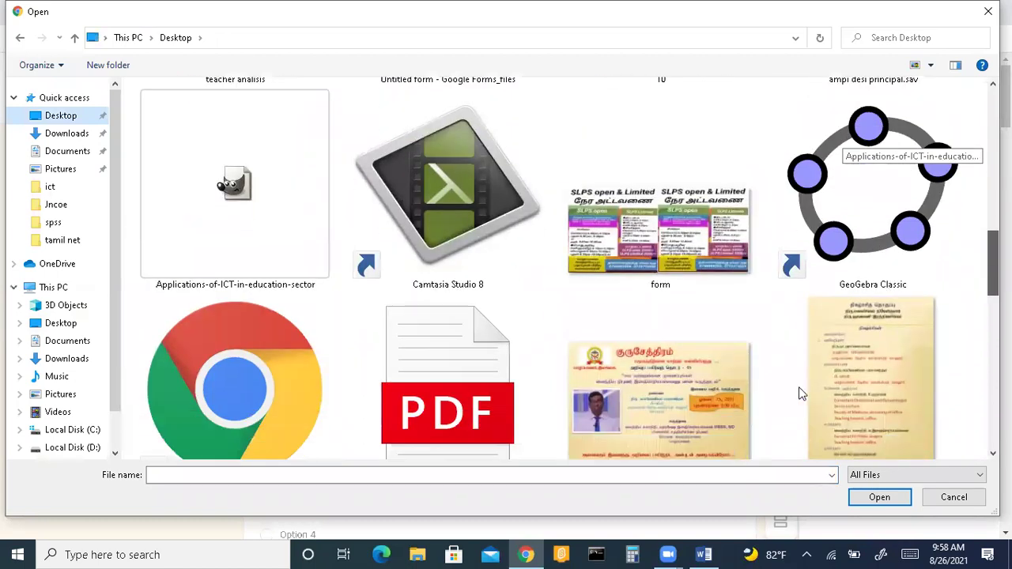
double_click(707, 381)
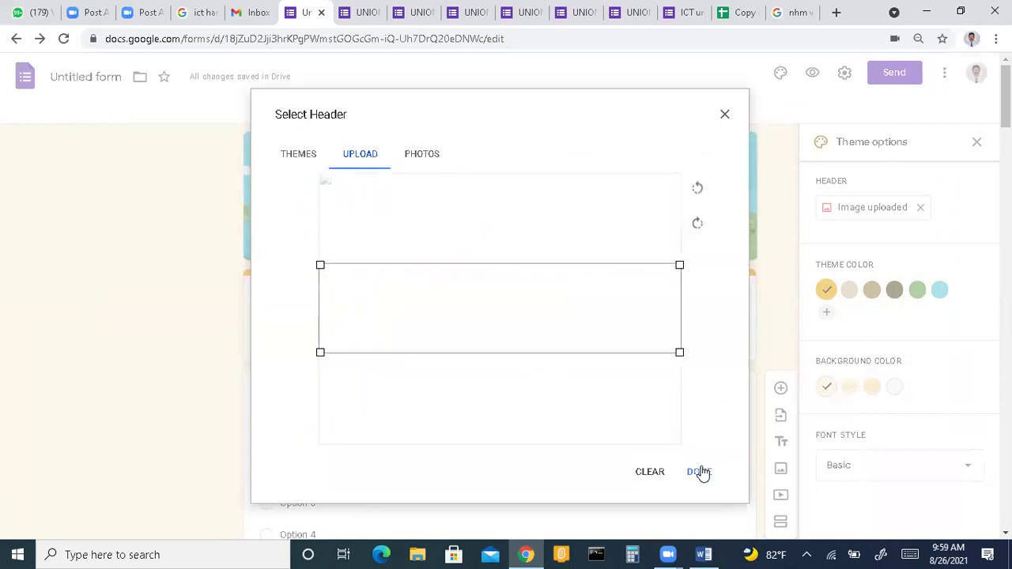
click(703, 472)
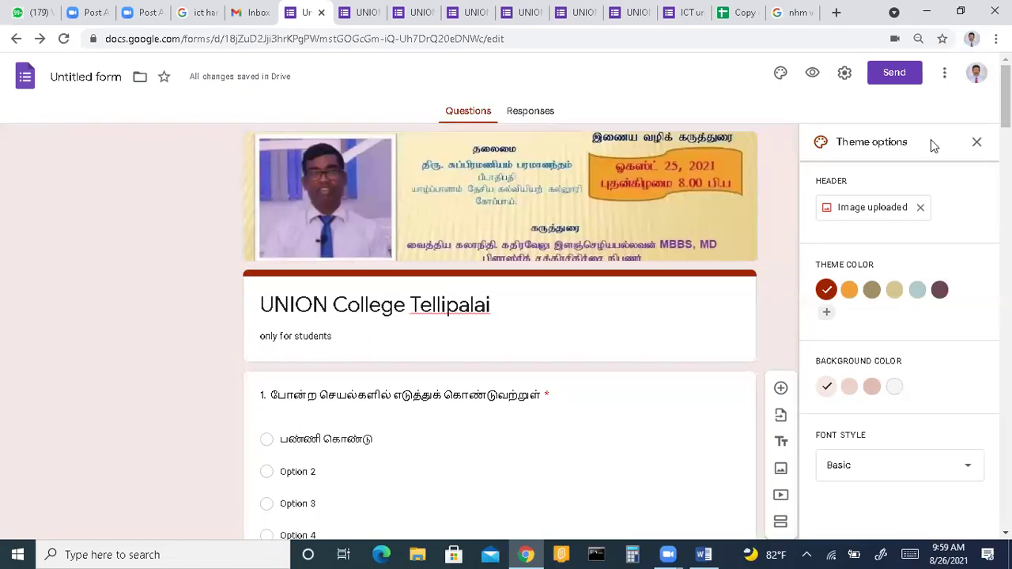
Try the dark, medium and gray background colors on the form, finishing with the lightest pink tint.
click(871, 387)
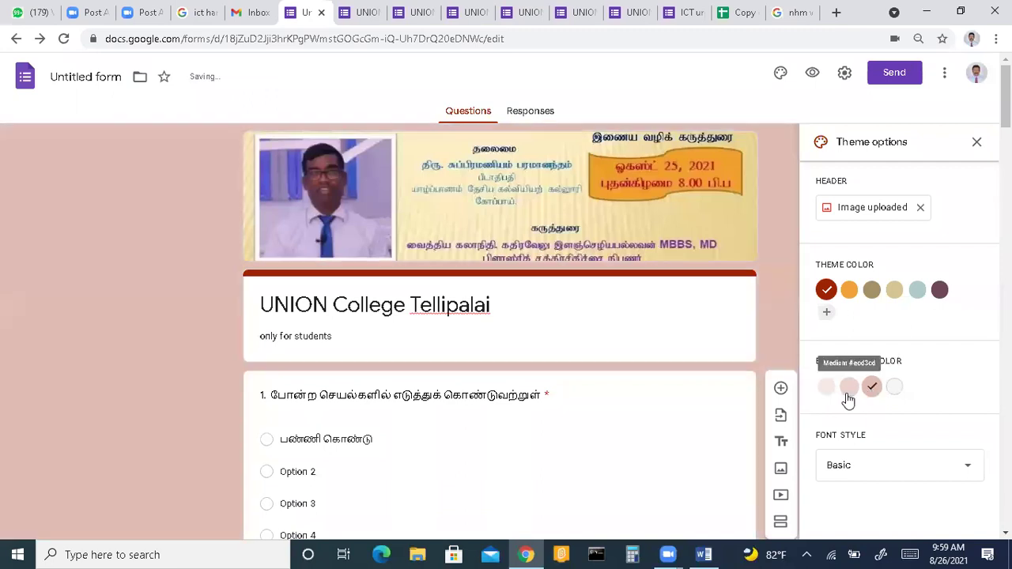
click(848, 395)
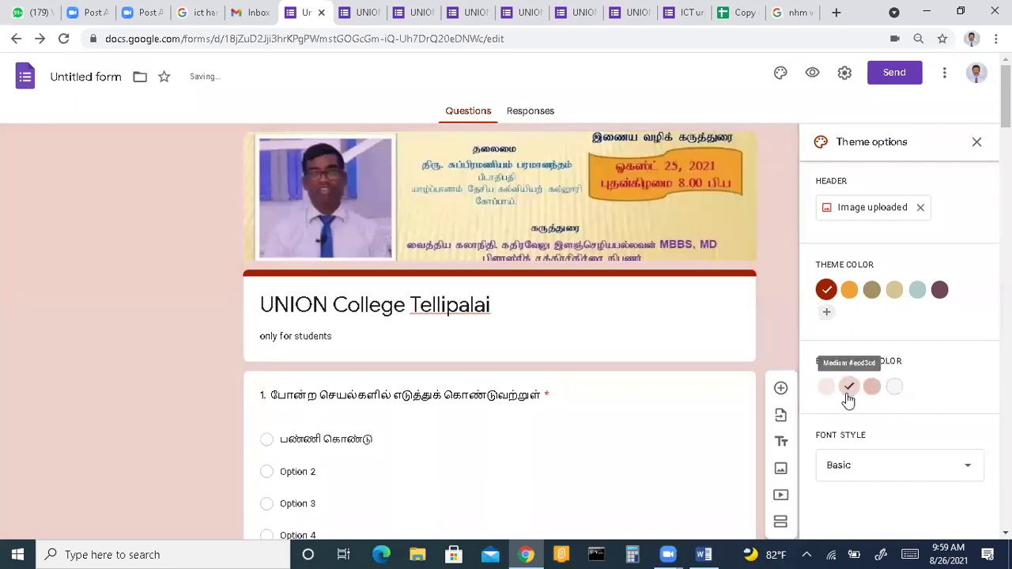
click(896, 390)
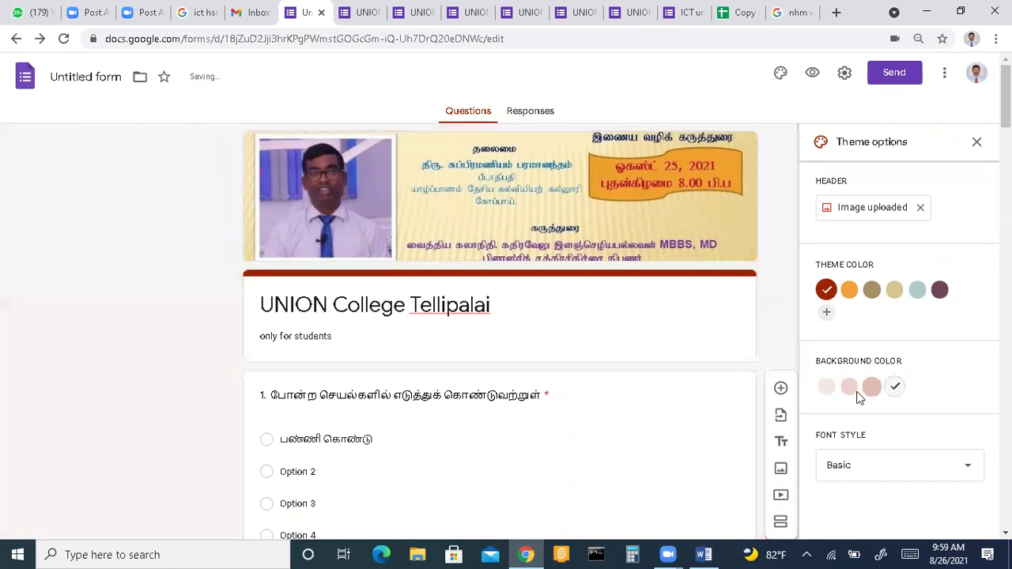
click(825, 390)
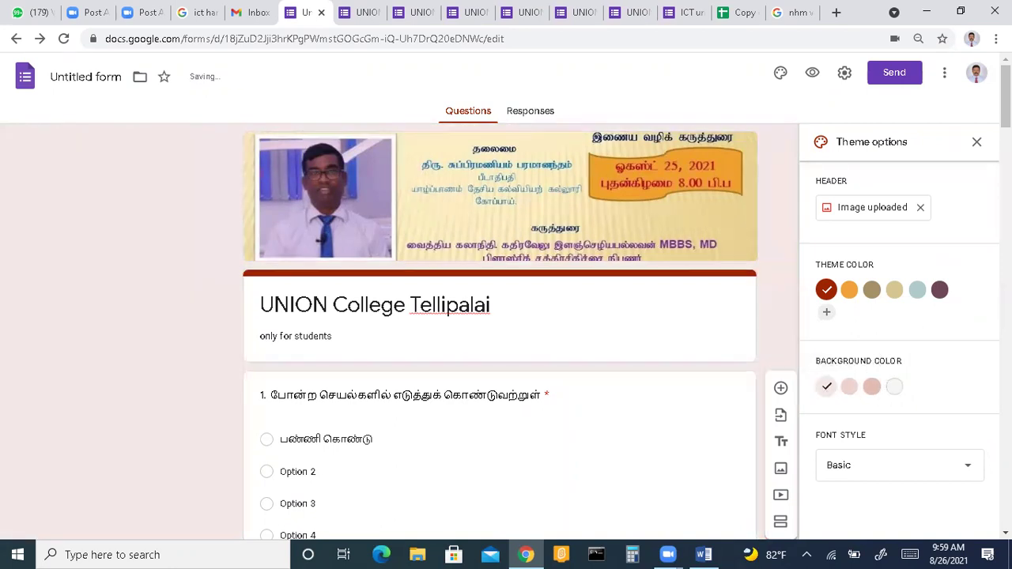
Try the Playful font style, set the form's font style to Decorative instead and look over the questions.
scroll(967, 424, down, 5)
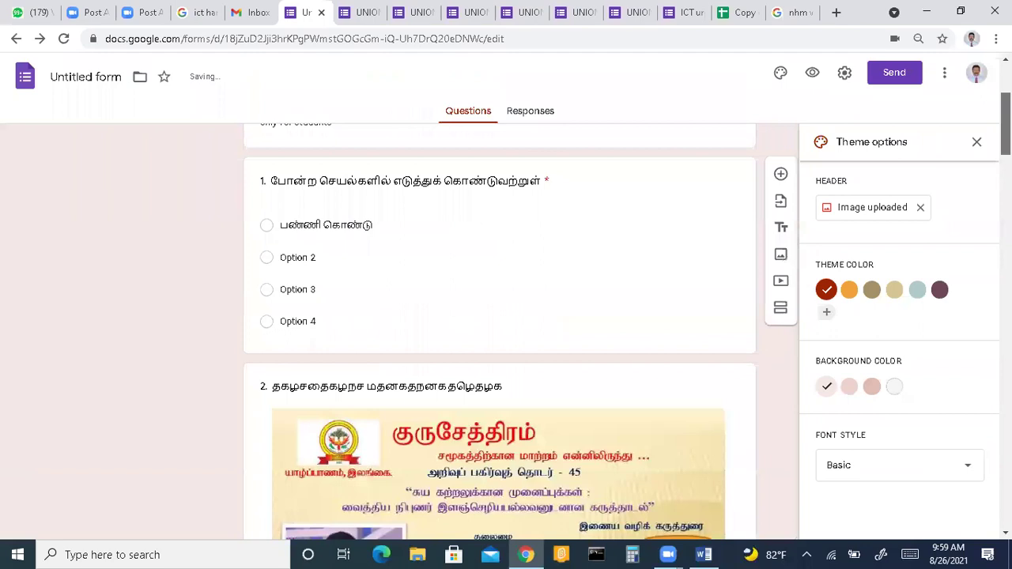
click(969, 477)
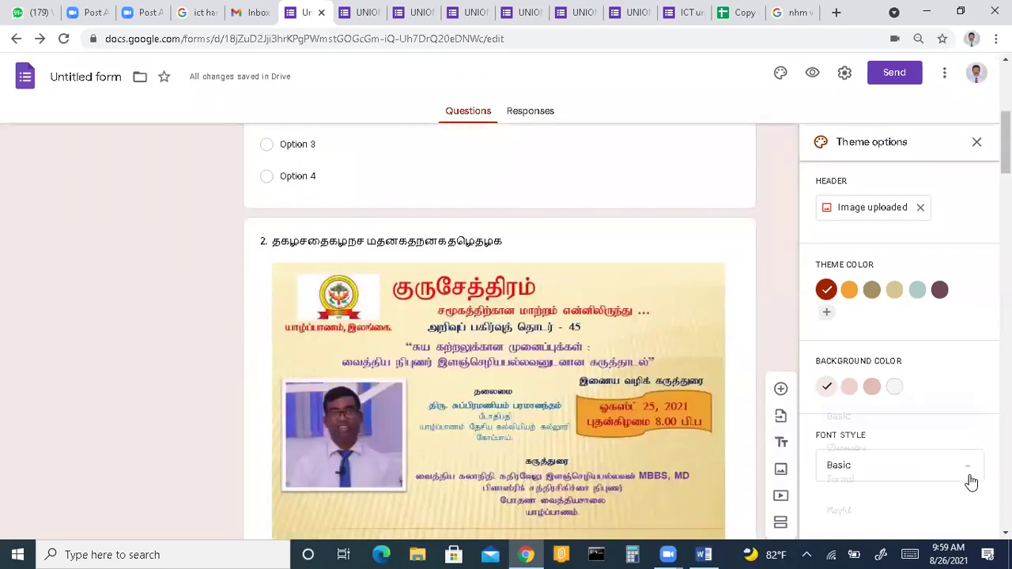
click(888, 511)
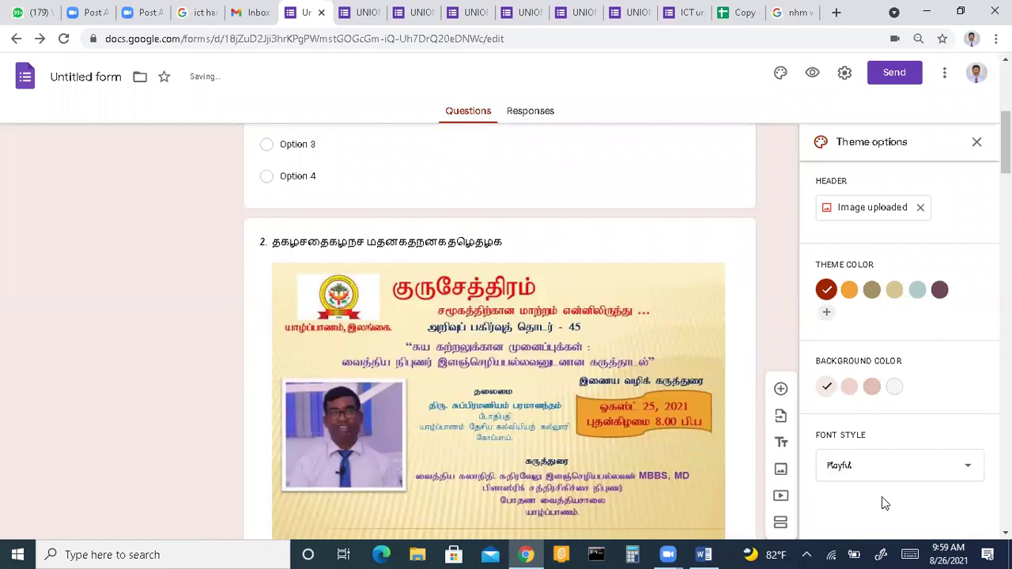
click(869, 471)
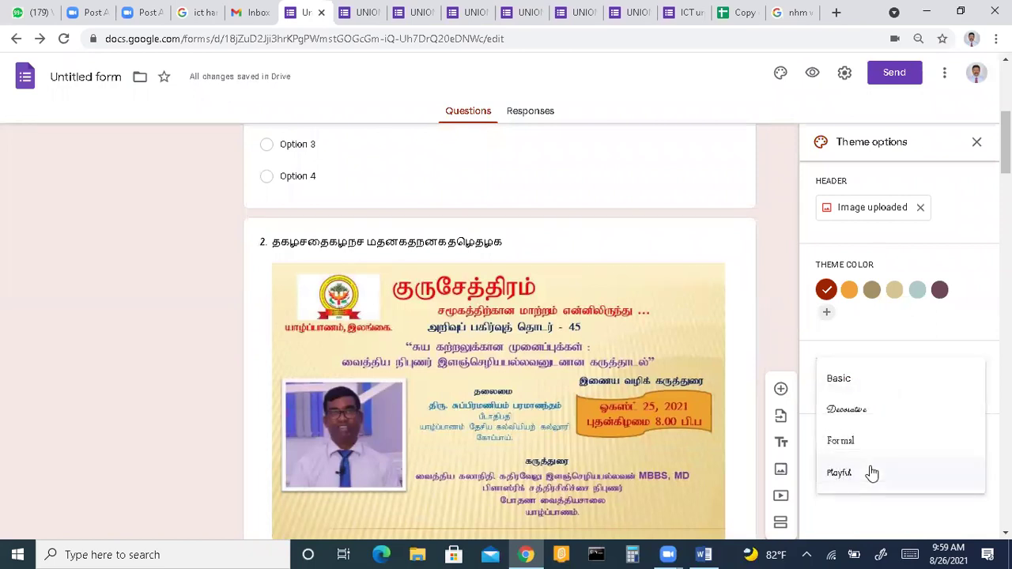
click(845, 411)
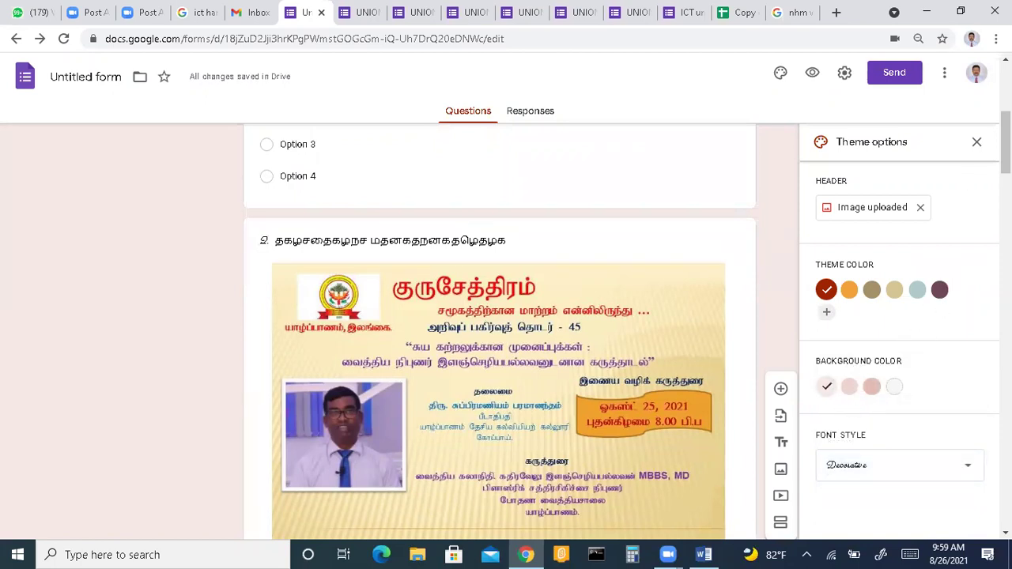
scroll(500, 372, down, 1)
scroll(500, 332, down, 12)
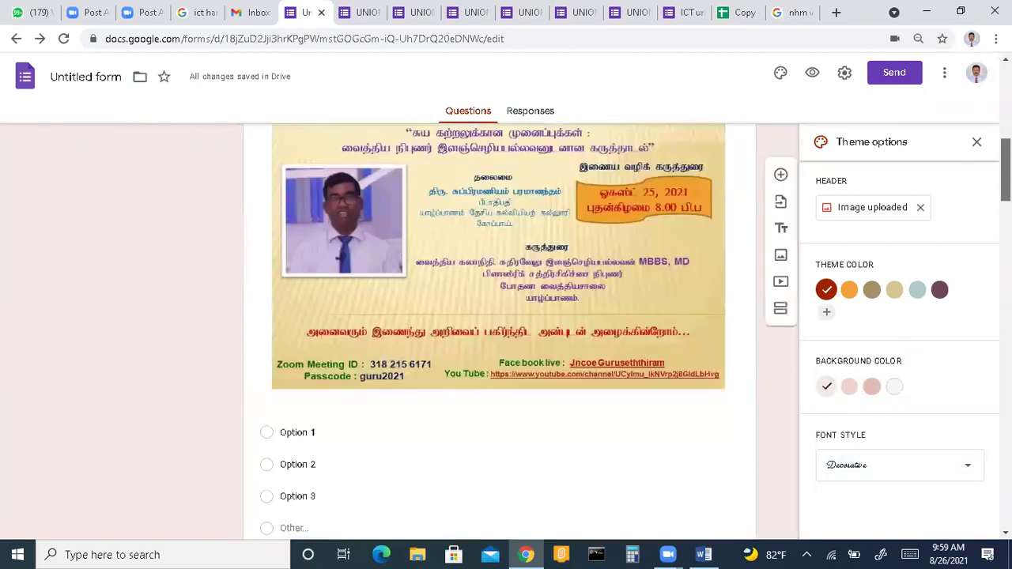
scroll(500, 332, up, 2)
scroll(960, 244, up, 1)
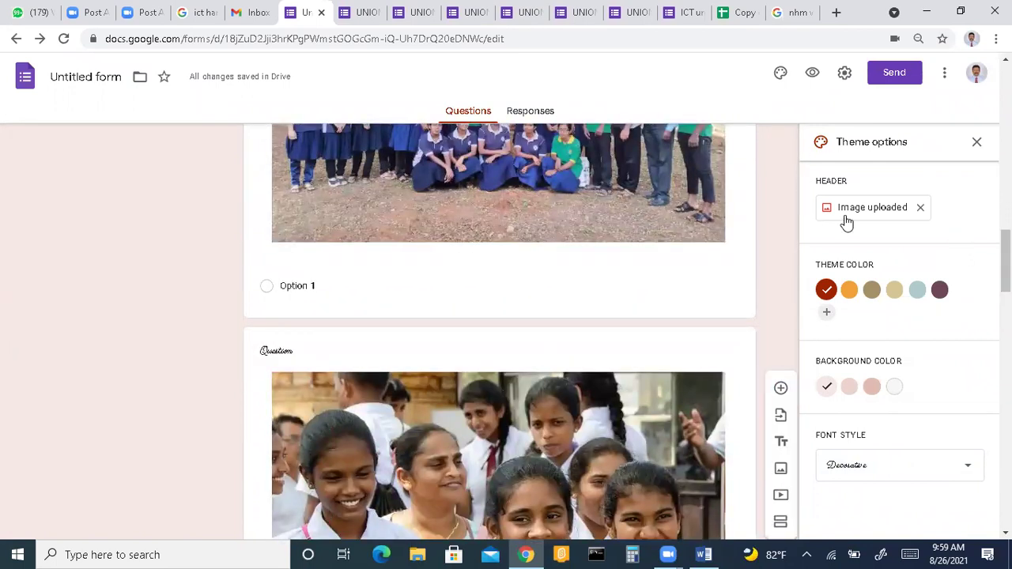
scroll(499, 332, up, 1)
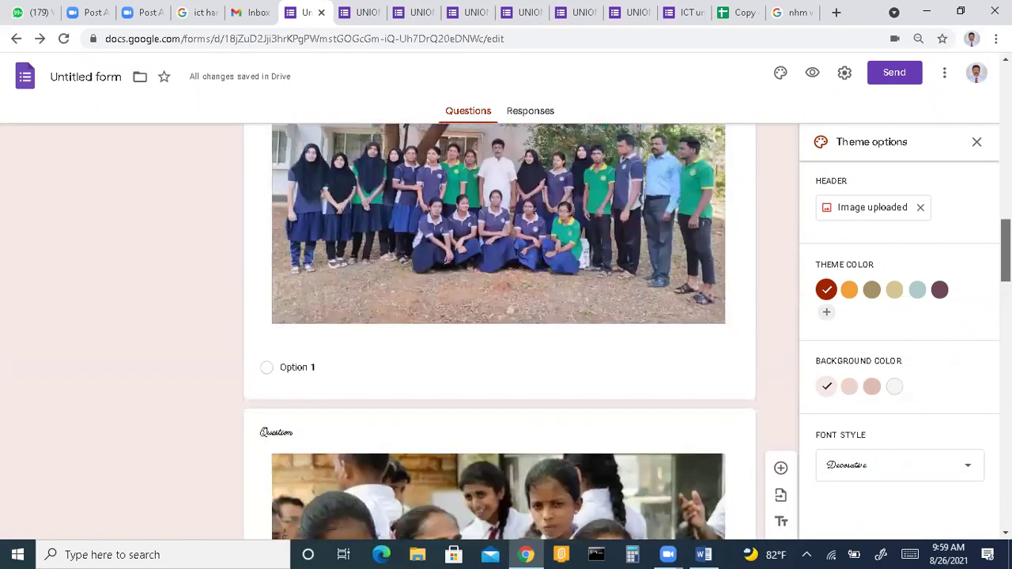
scroll(885, 81, up, 10)
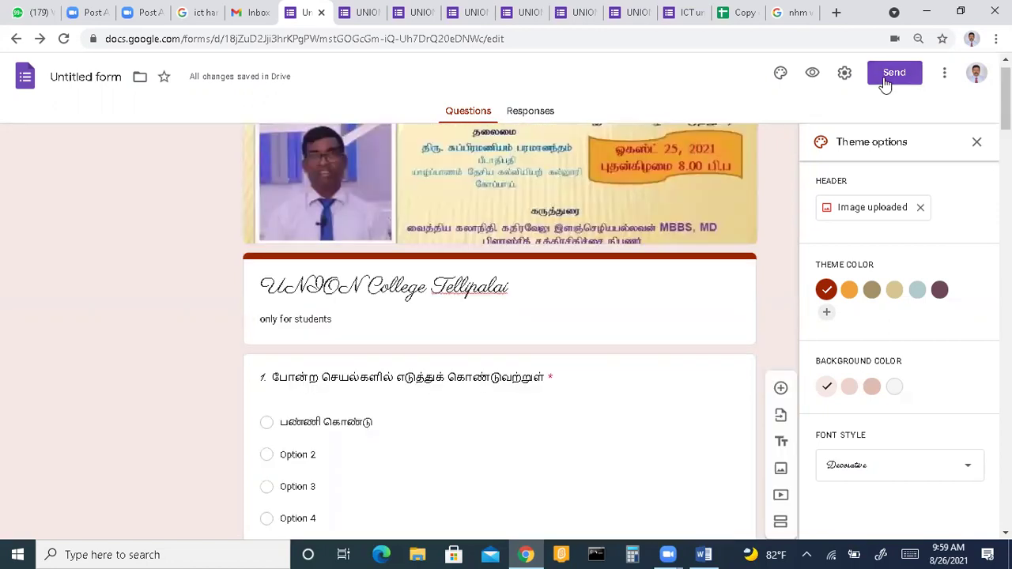
Open the form's pre-filled link page for a look and return to the form editor.
click(945, 81)
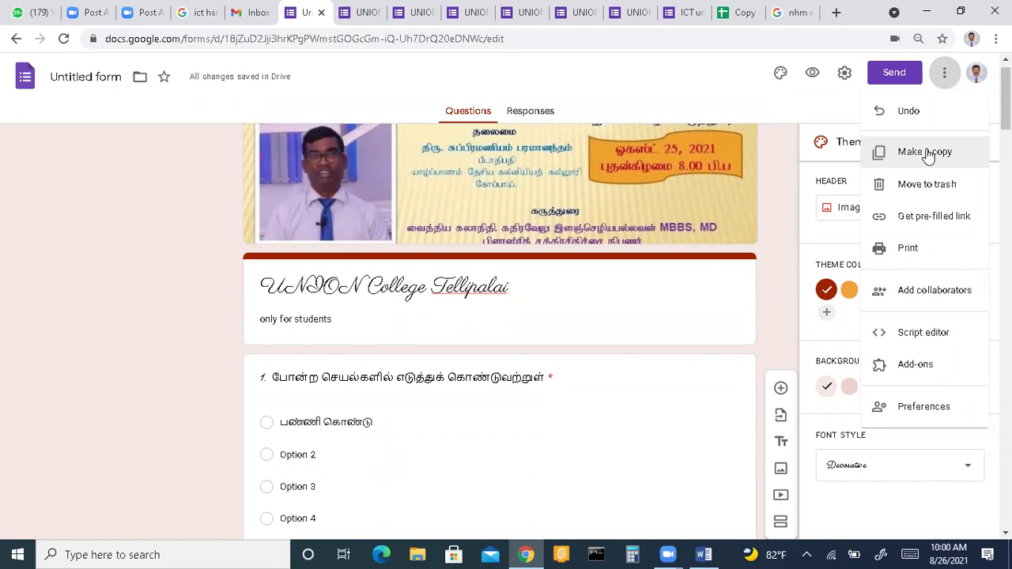
click(929, 222)
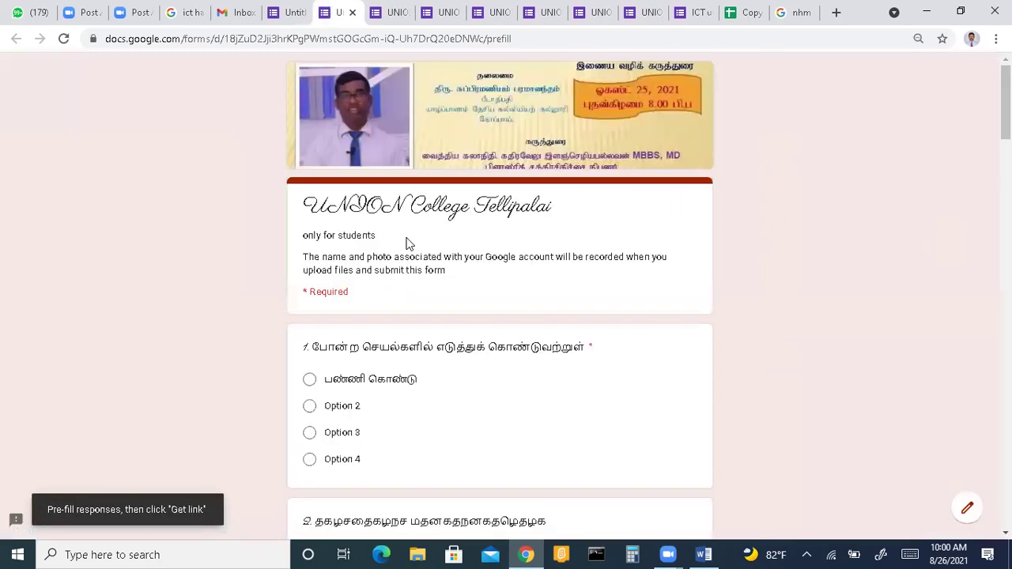
click(279, 16)
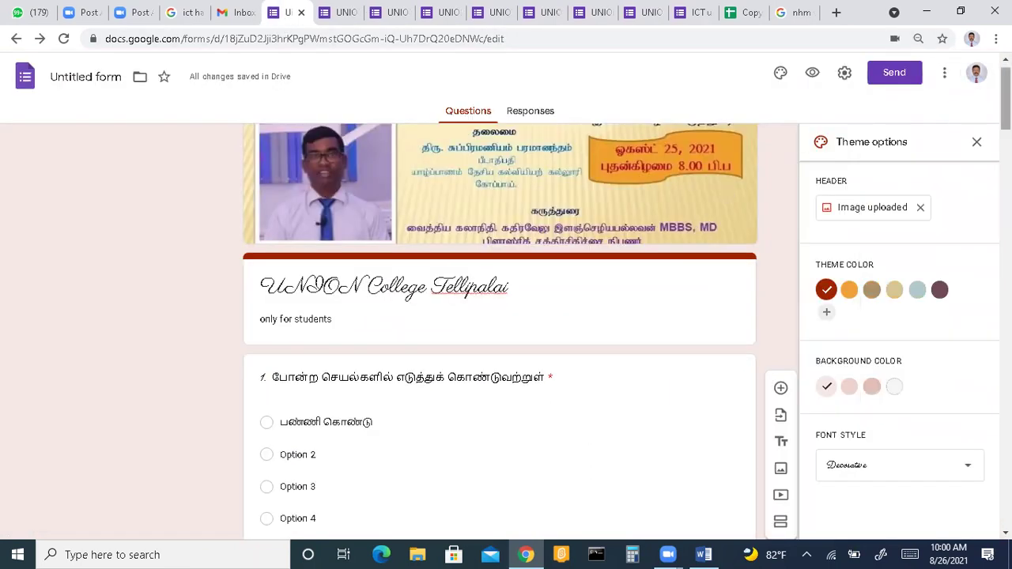
drag(1005, 98, 1005, 118)
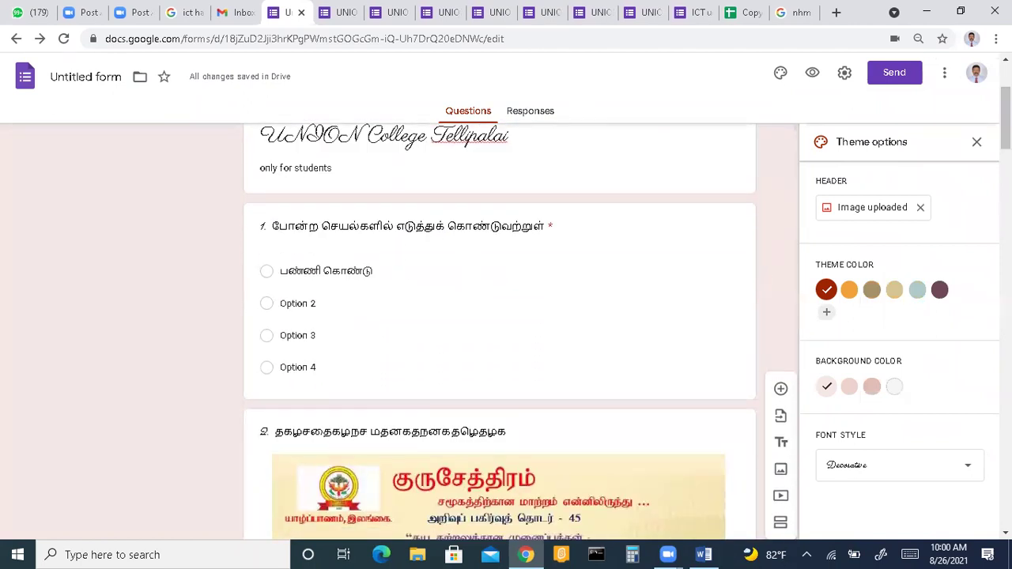
Open the form's print preview and look through its pages from the first to the last.
click(945, 73)
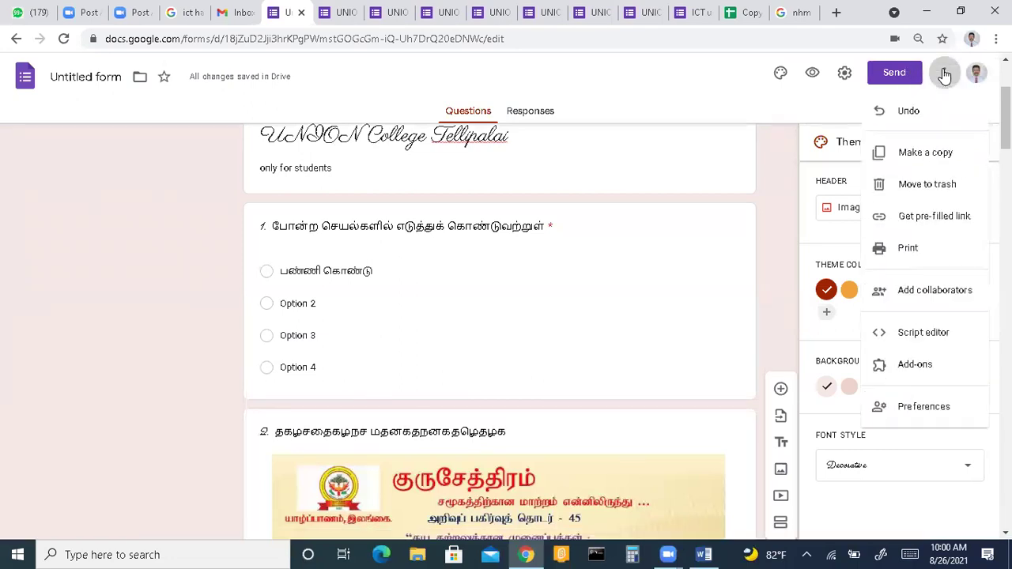
click(909, 248)
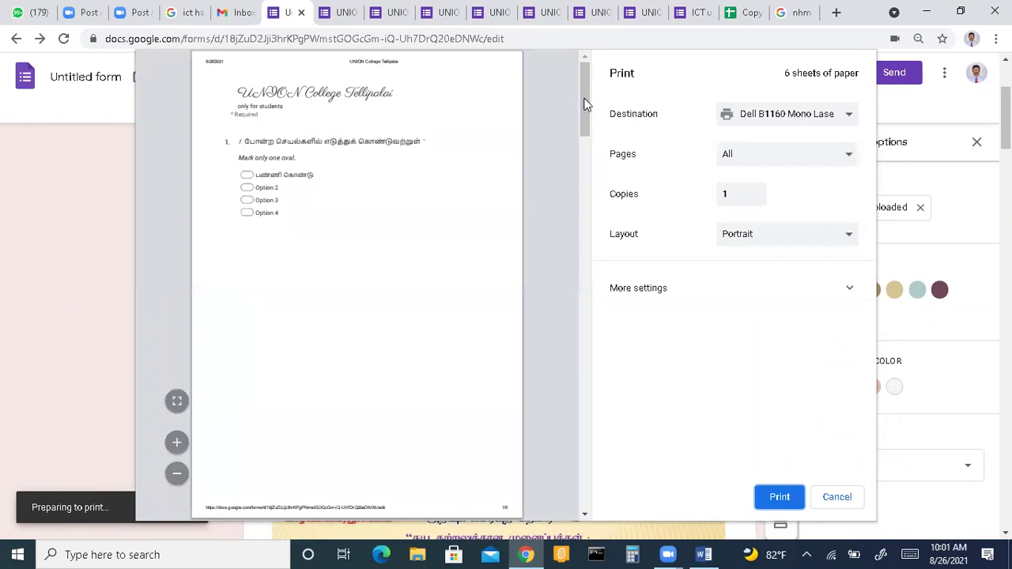
drag(587, 106, 564, 71)
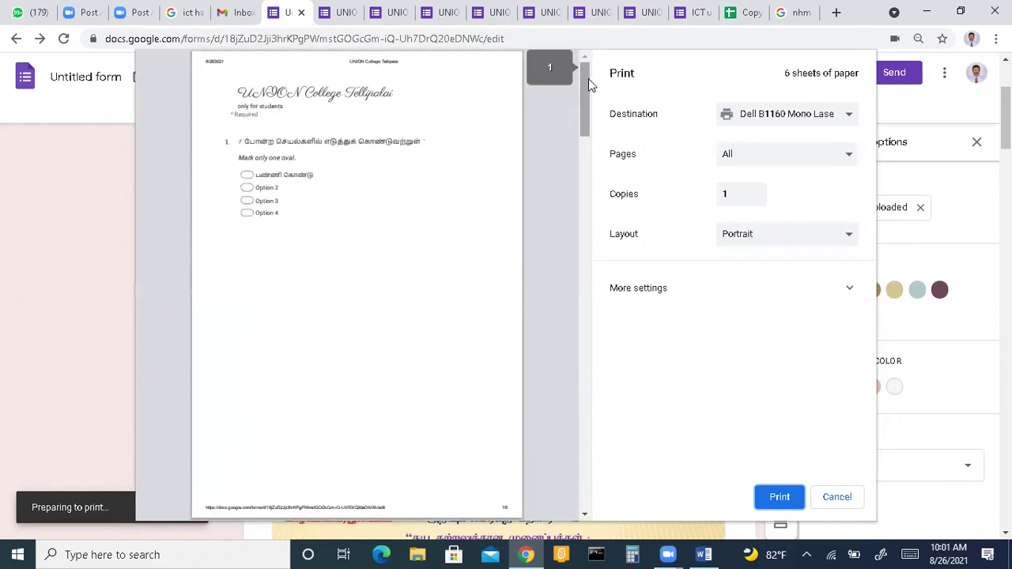
drag(587, 92, 588, 429)
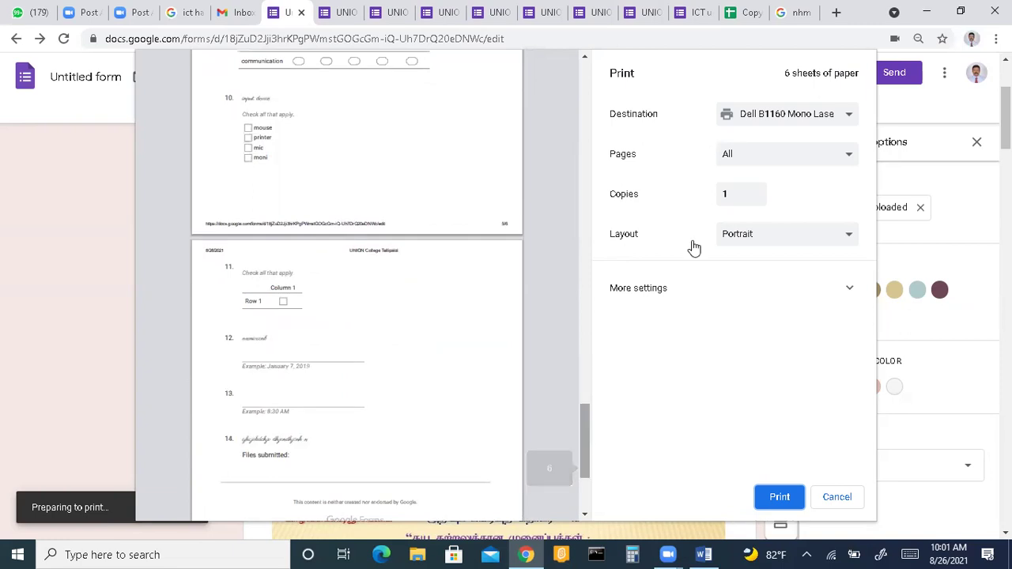
Set the print destination to Save as PDF and start saving the form.
click(848, 118)
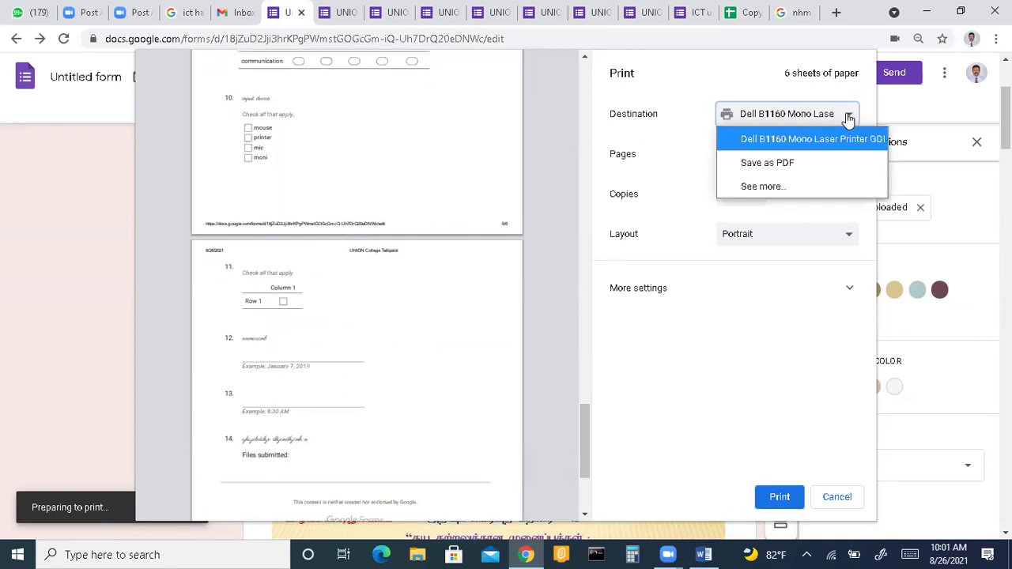
click(825, 163)
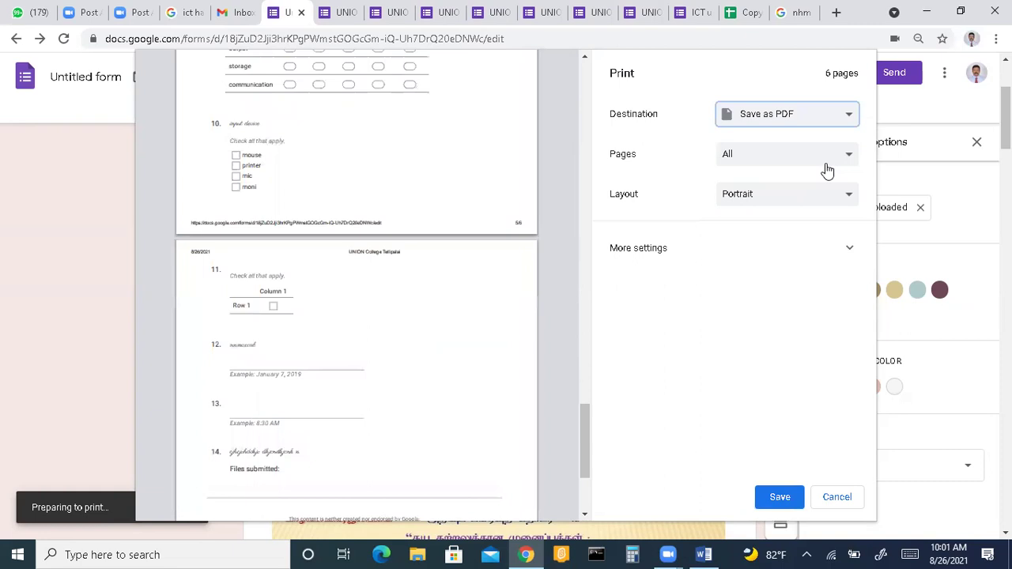
click(783, 494)
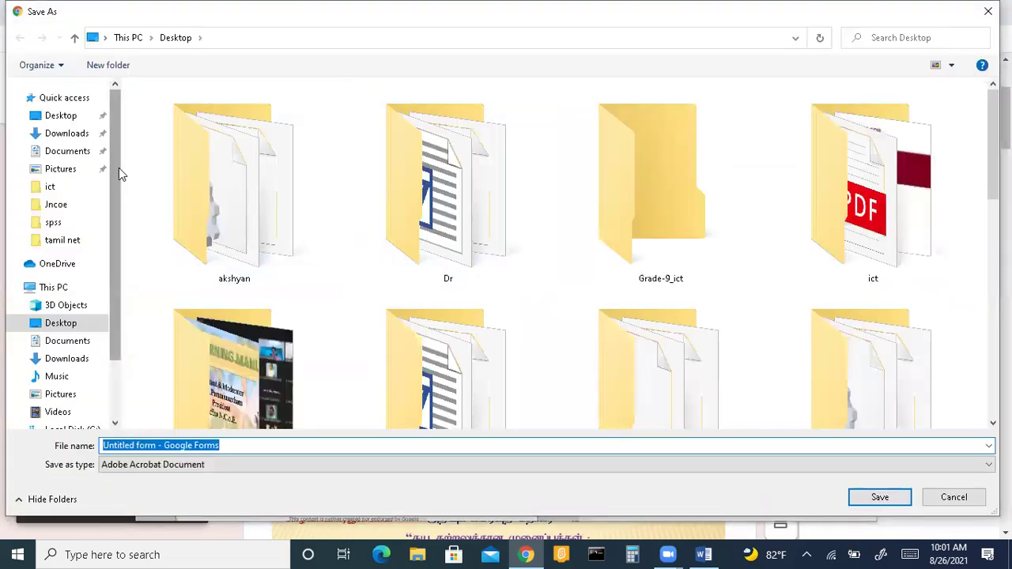
Save the PDF to the Desktop under the file name "uc - Google Forms".
click(61, 115)
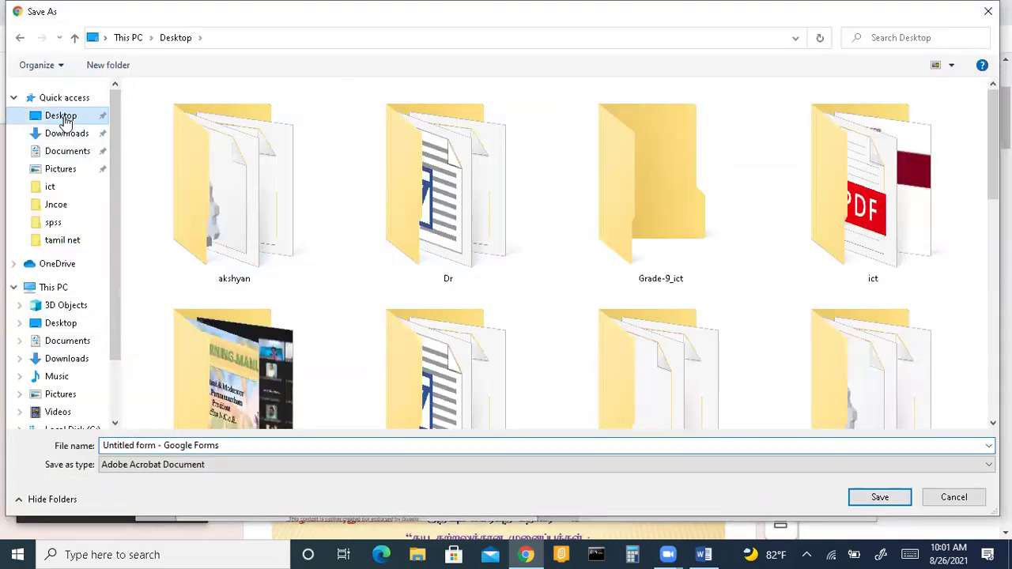
click(226, 446)
key(ctrl+a)
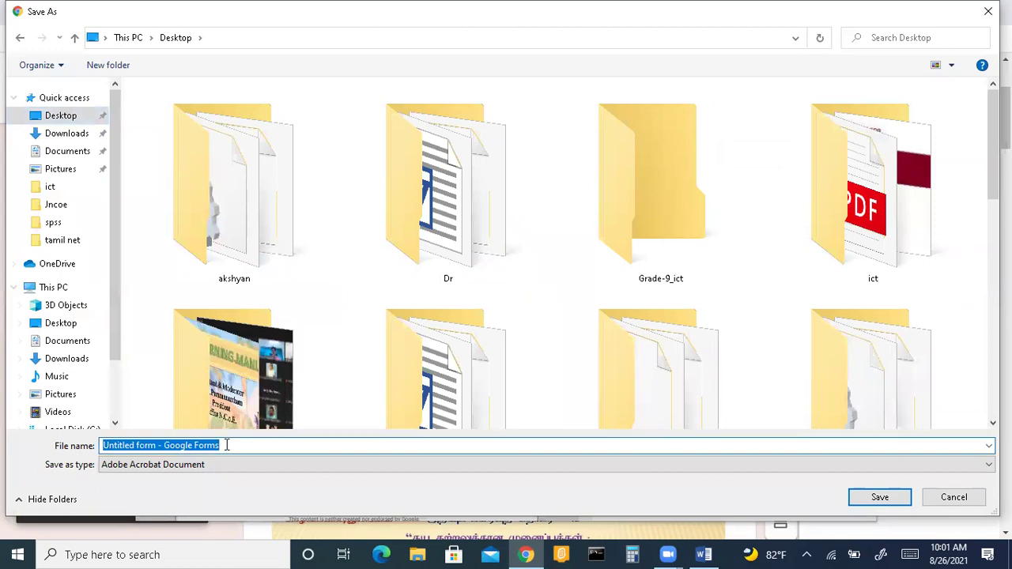
click(155, 445)
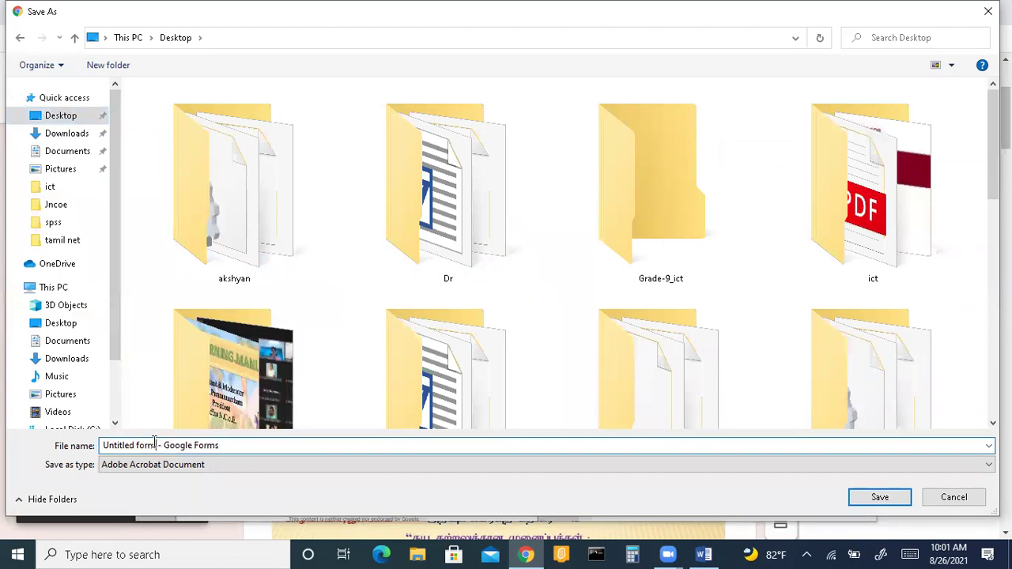
drag(154, 445, 65, 440)
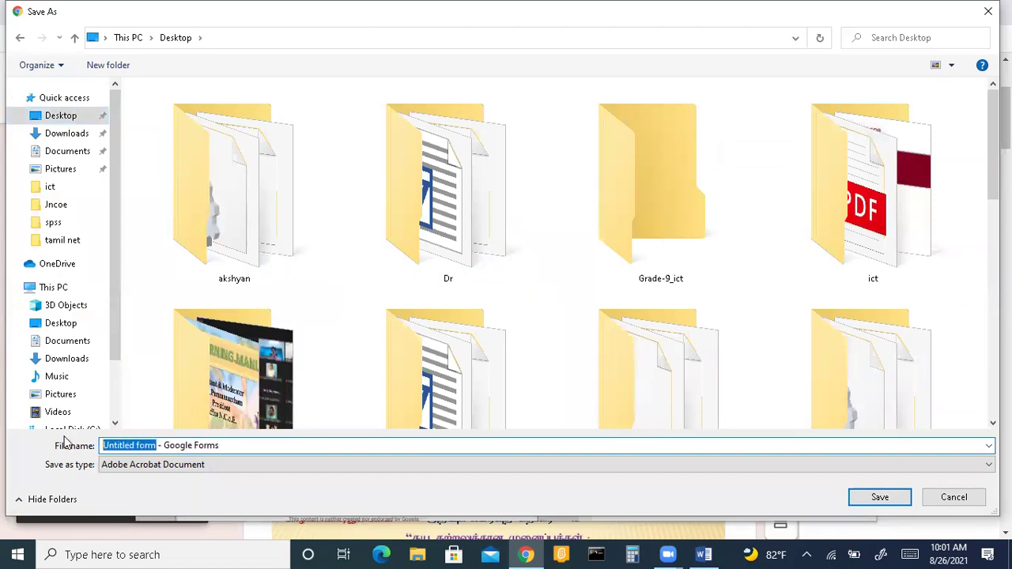
text(uc)
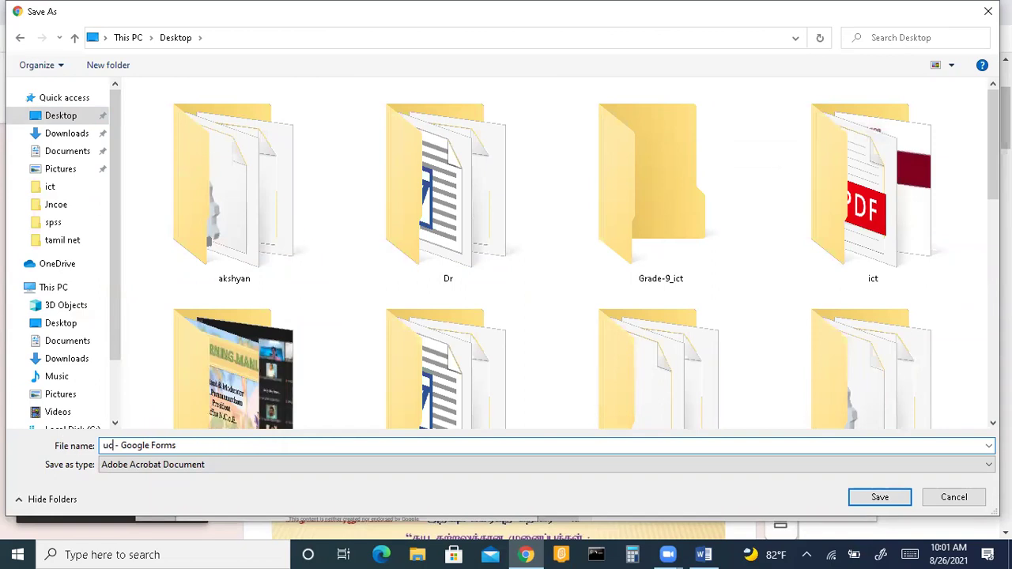
click(879, 497)
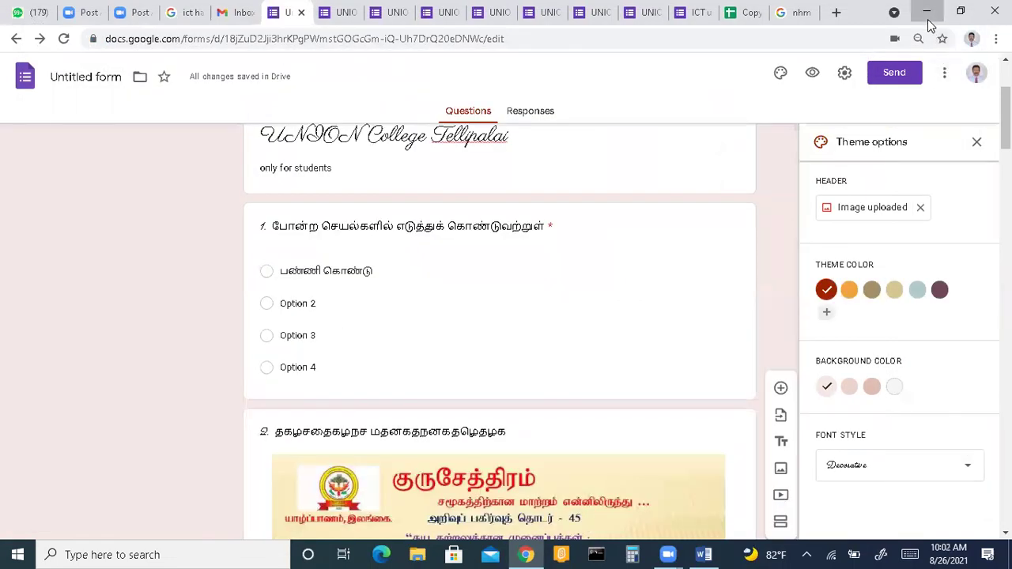
Show the desktop, open the saved "uc - Google Forms" PDF and reduce its window size.
click(928, 25)
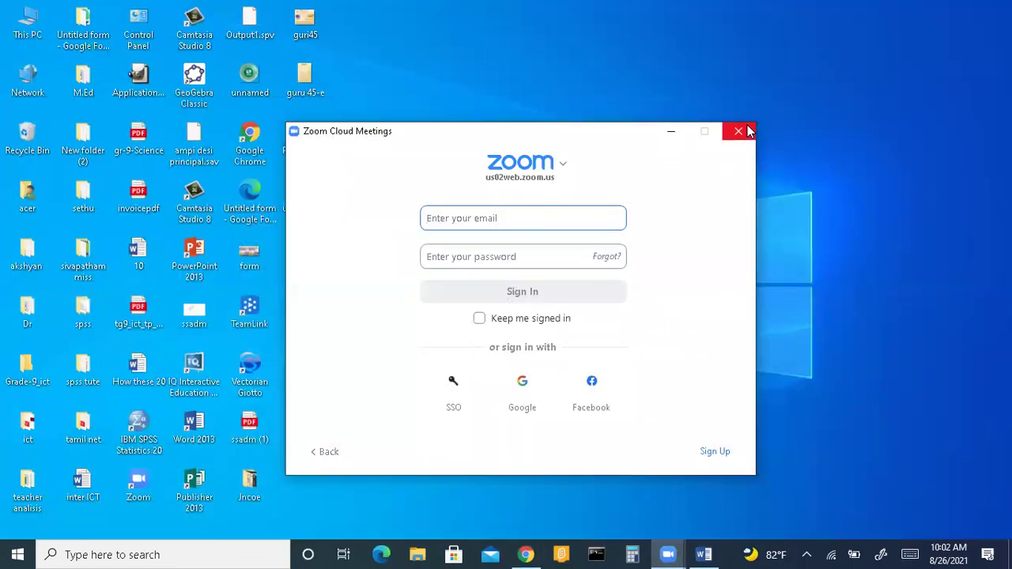
click(669, 133)
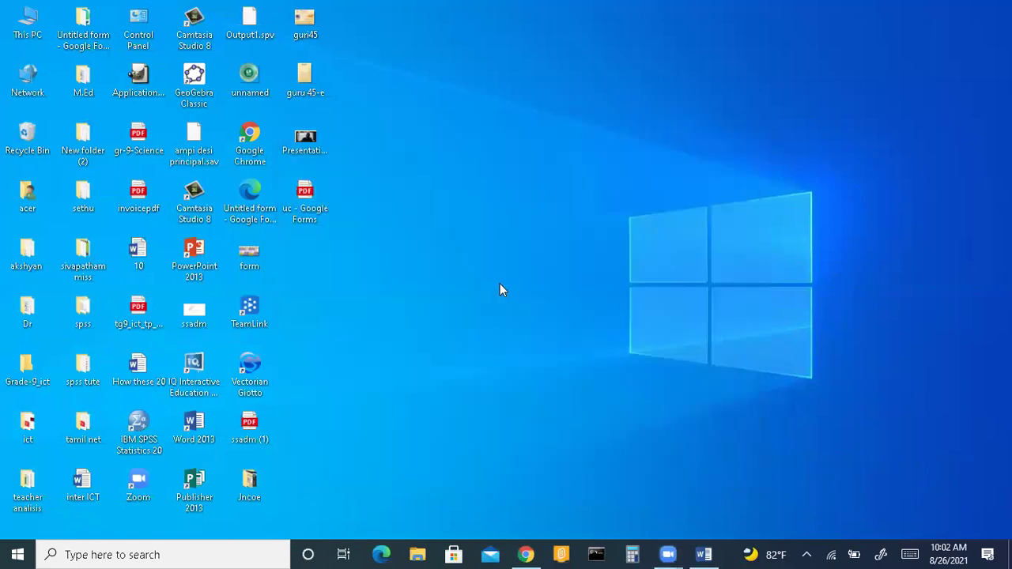
double_click(308, 195)
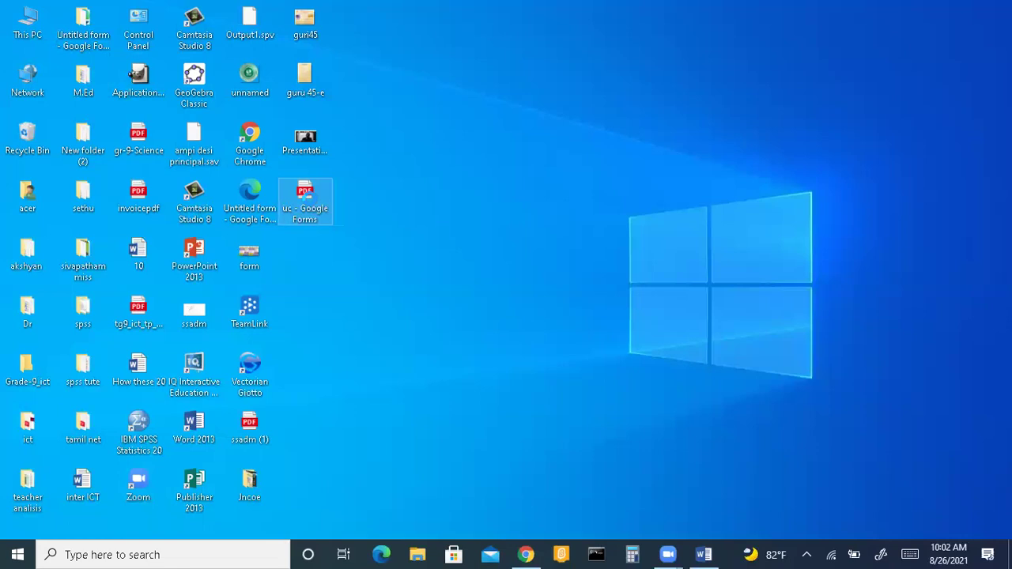
click(311, 205)
key(shift+F10)
click(358, 199)
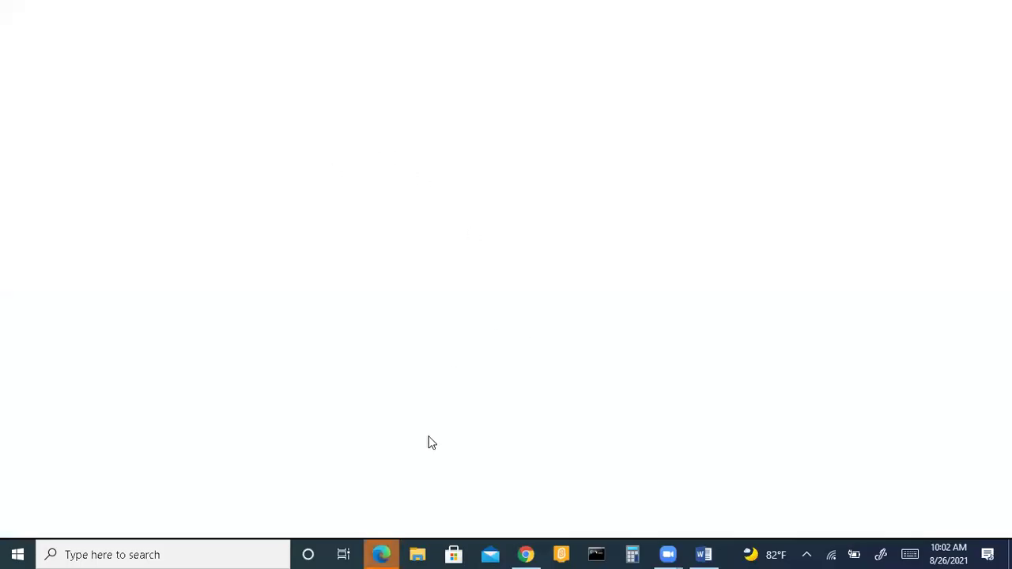
click(387, 553)
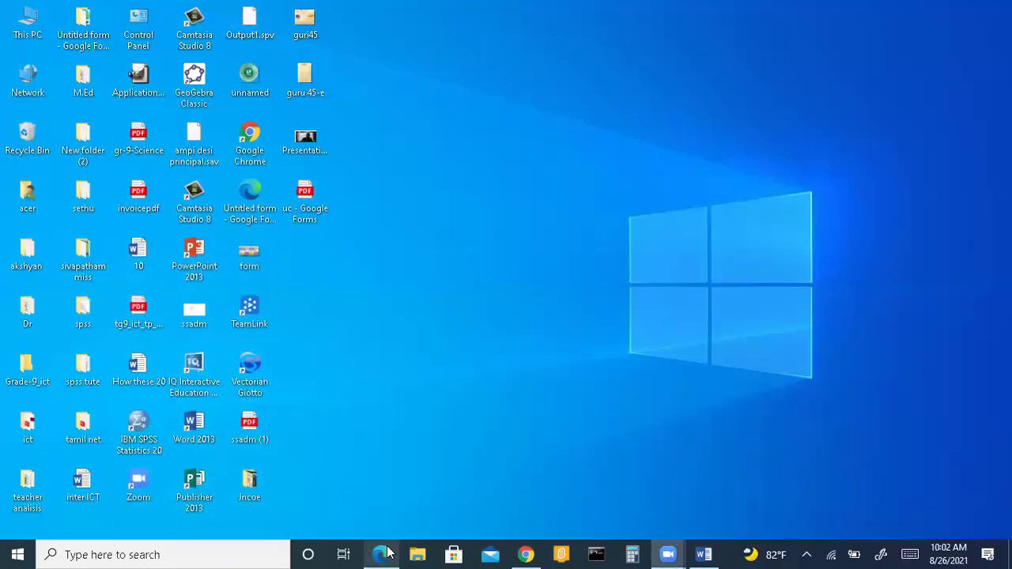
click(388, 554)
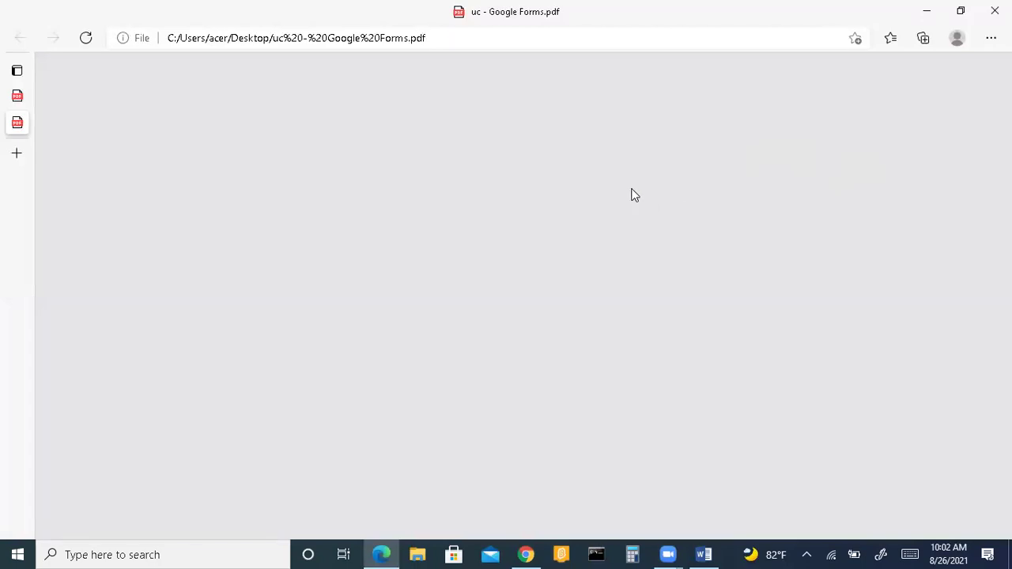
double_click(854, 17)
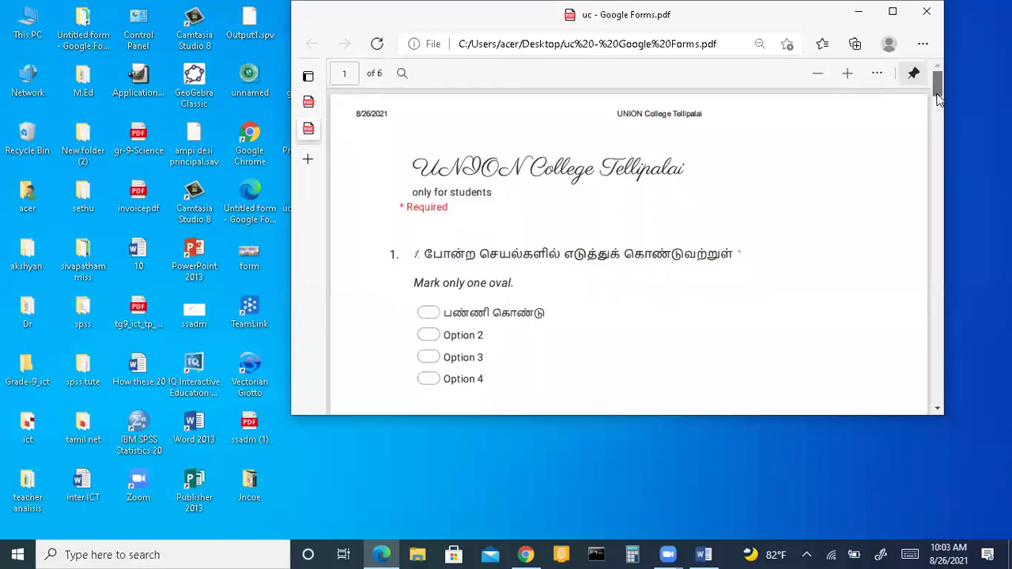
Look through the PDF from its first to its last page and close it.
drag(938, 93, 962, 398)
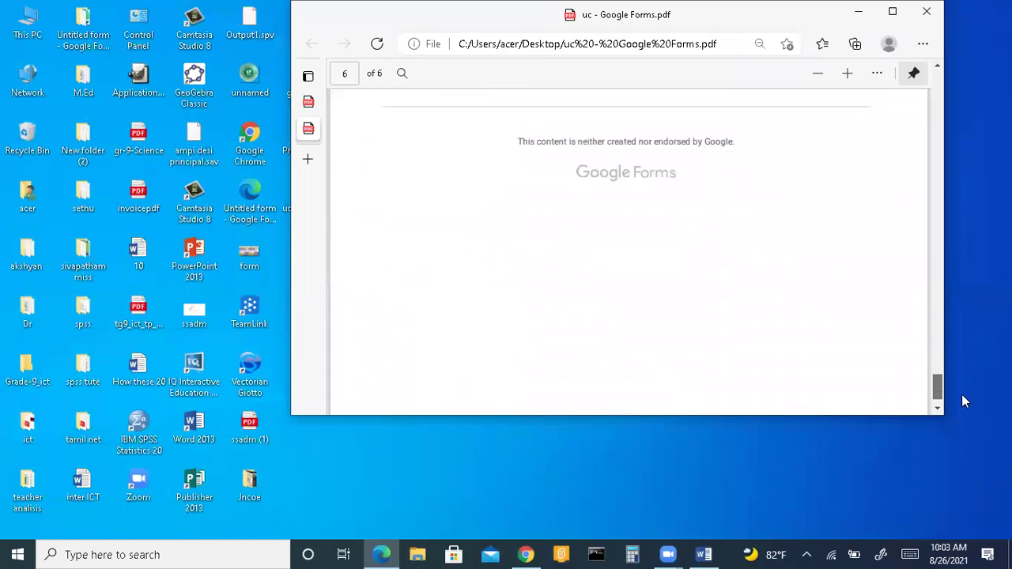
drag(938, 299, 925, 26)
click(927, 13)
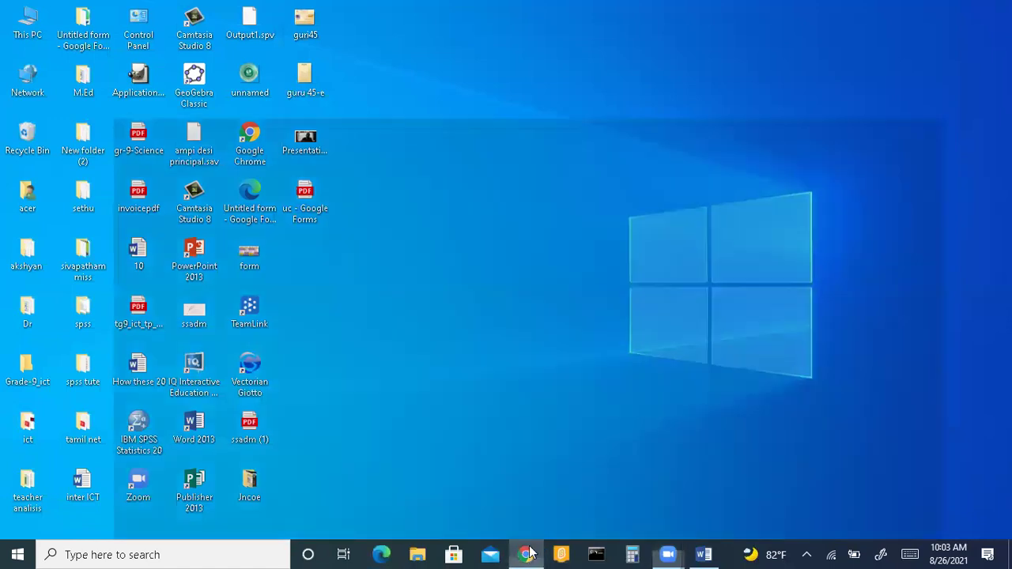
Return to the form in Chrome and import all questions from the ICT union2021 form.
click(535, 556)
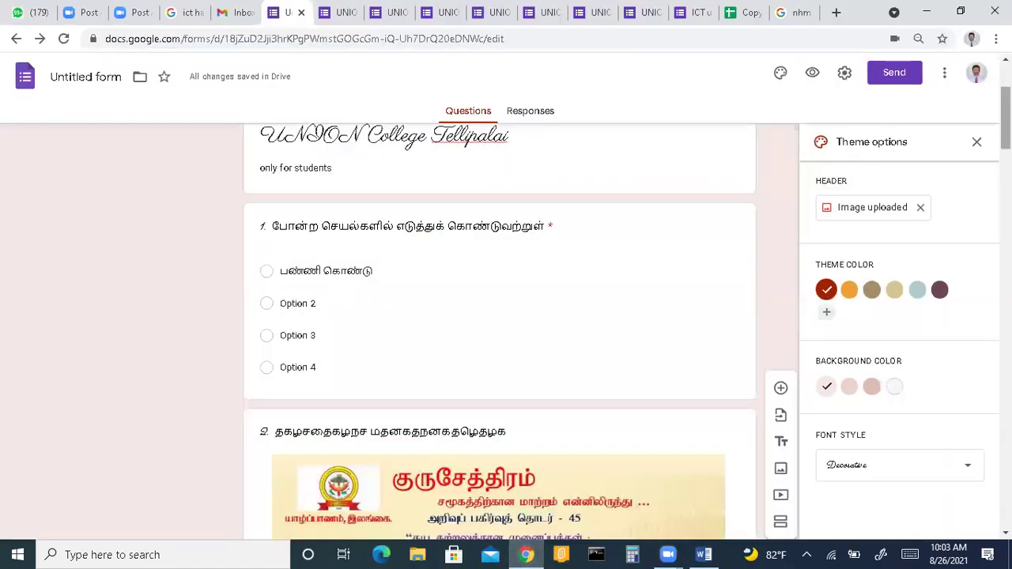
scroll(747, 199, down, 2)
scroll(500, 332, down, 10)
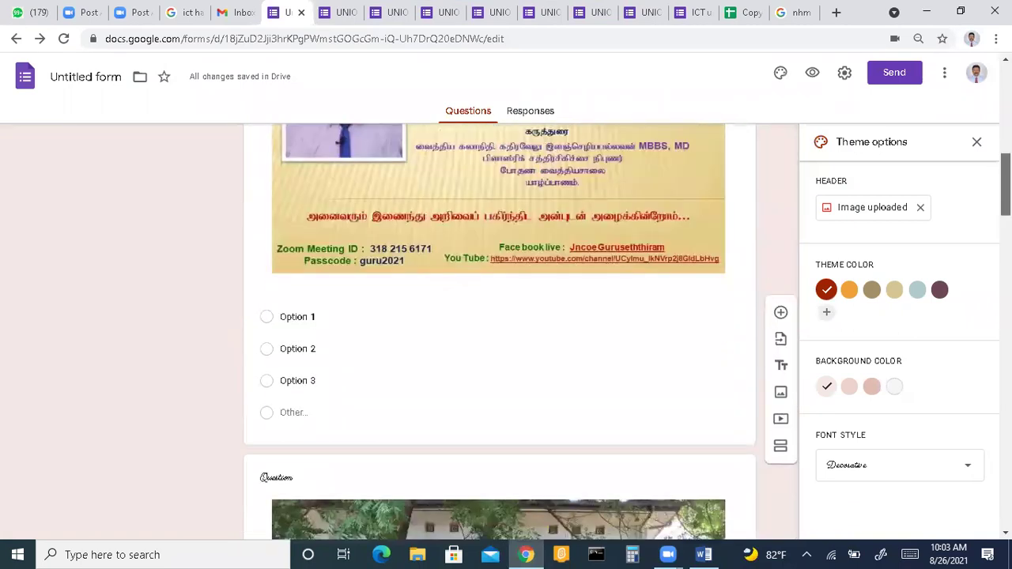
scroll(500, 333, down, 15)
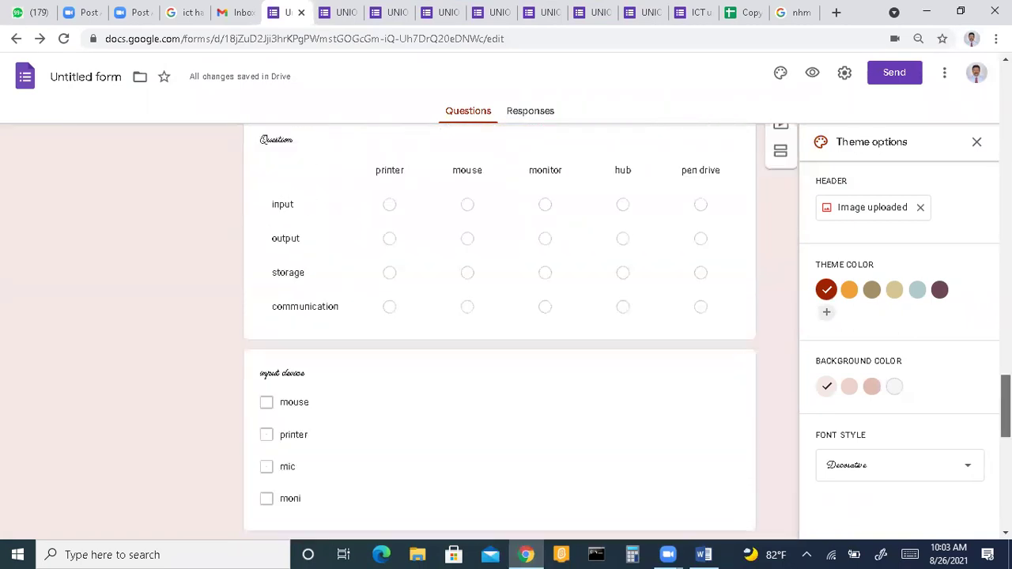
scroll(500, 332, down, 4)
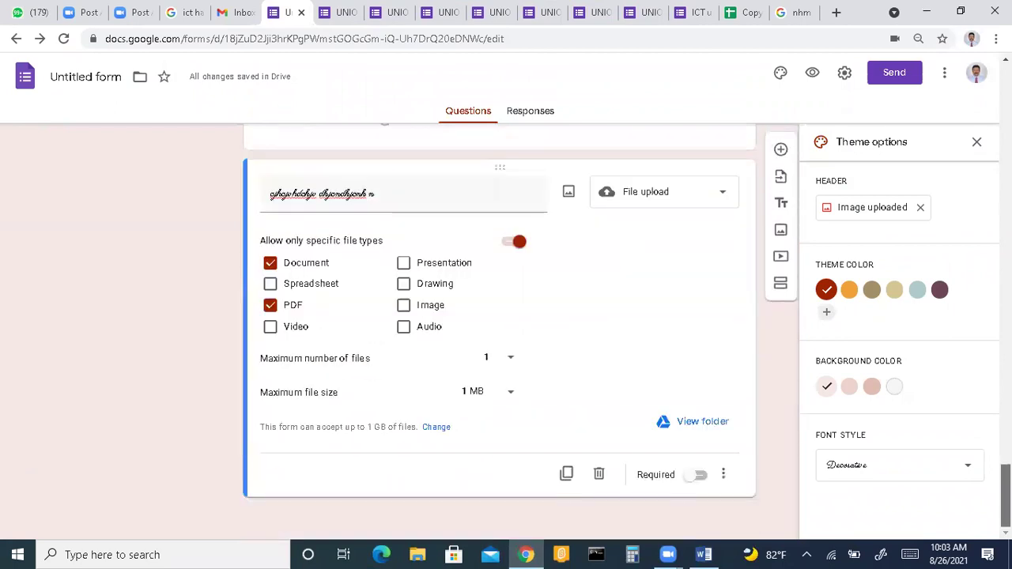
click(781, 180)
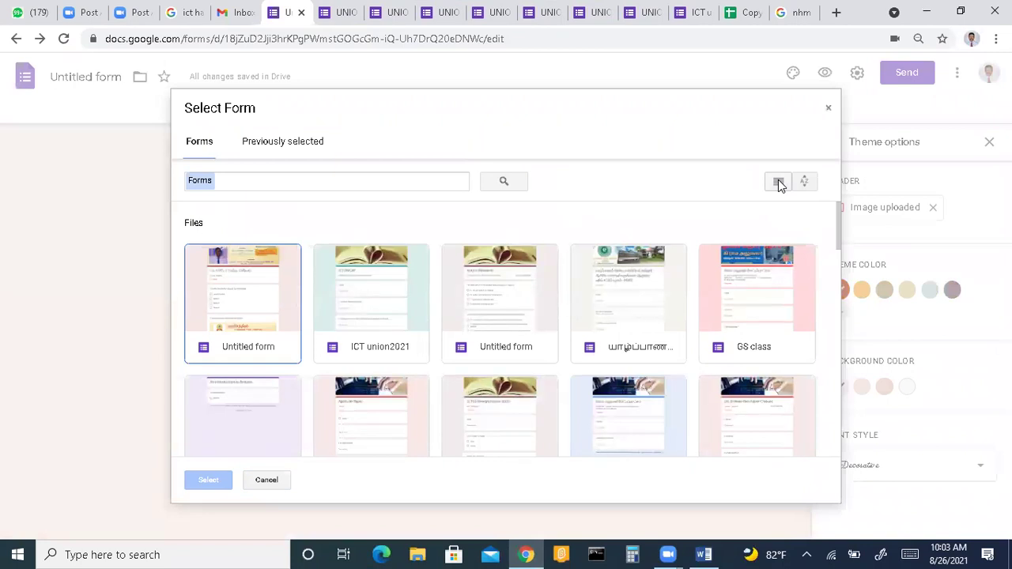
click(407, 275)
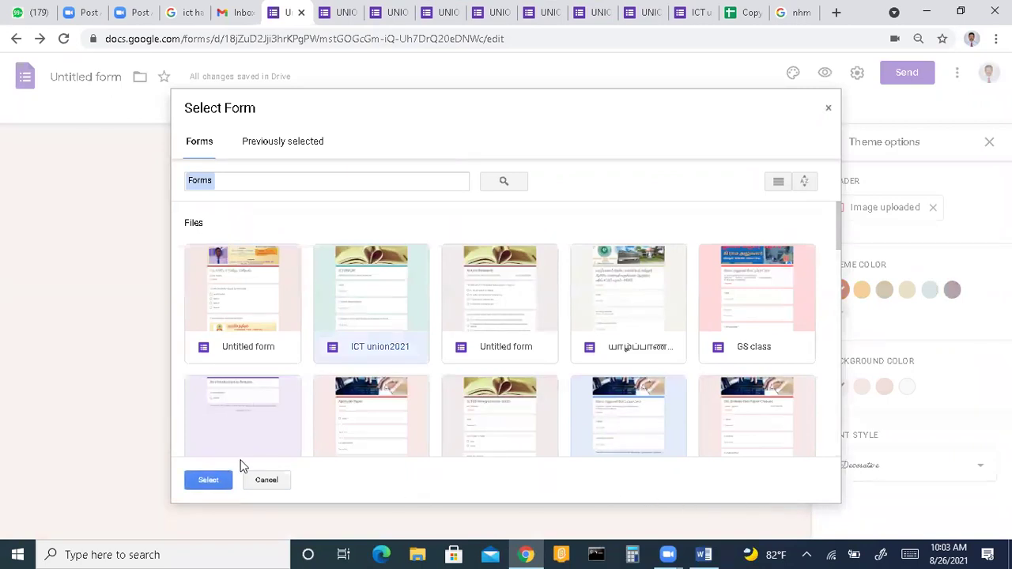
click(210, 480)
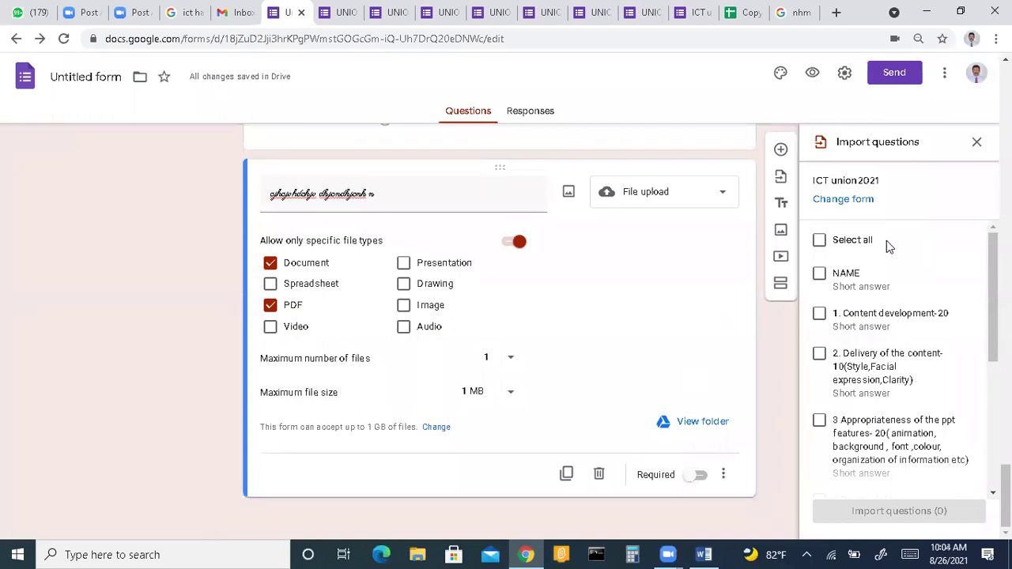
click(820, 240)
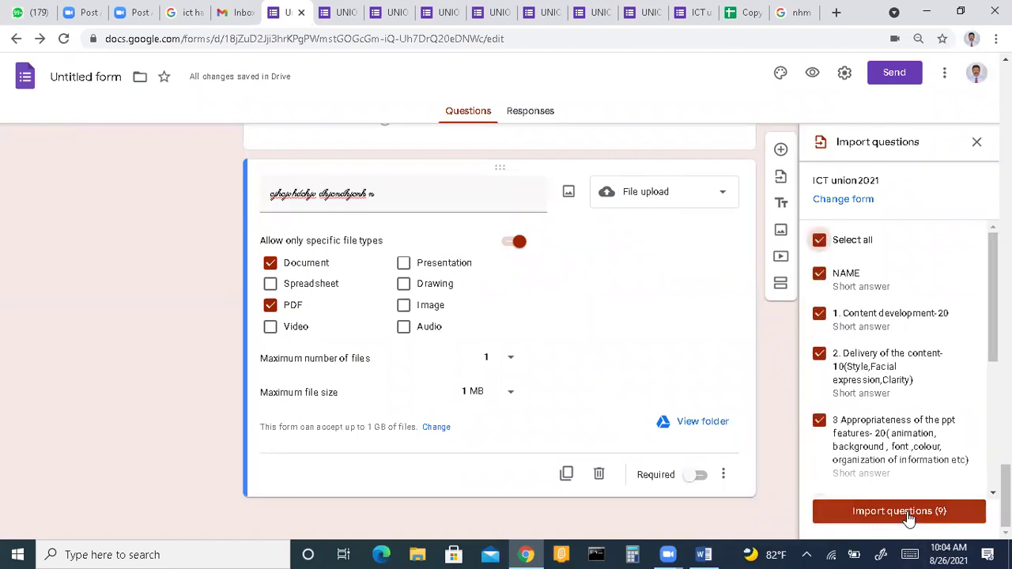
click(907, 511)
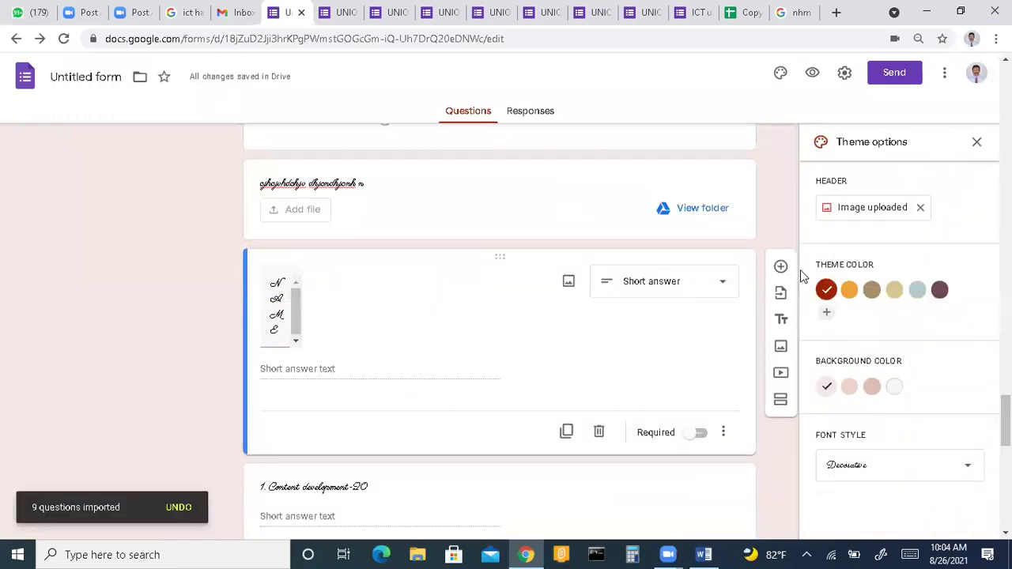
Look over the imported questions down to the last one and go back up through the earlier questions.
scroll(500, 332, down, 10)
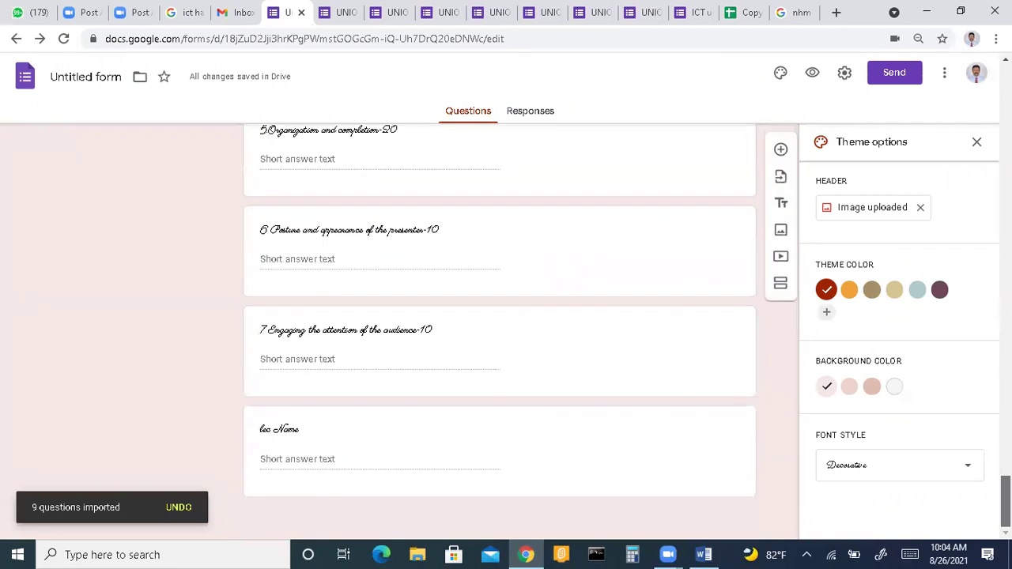
scroll(981, 395, up, 15)
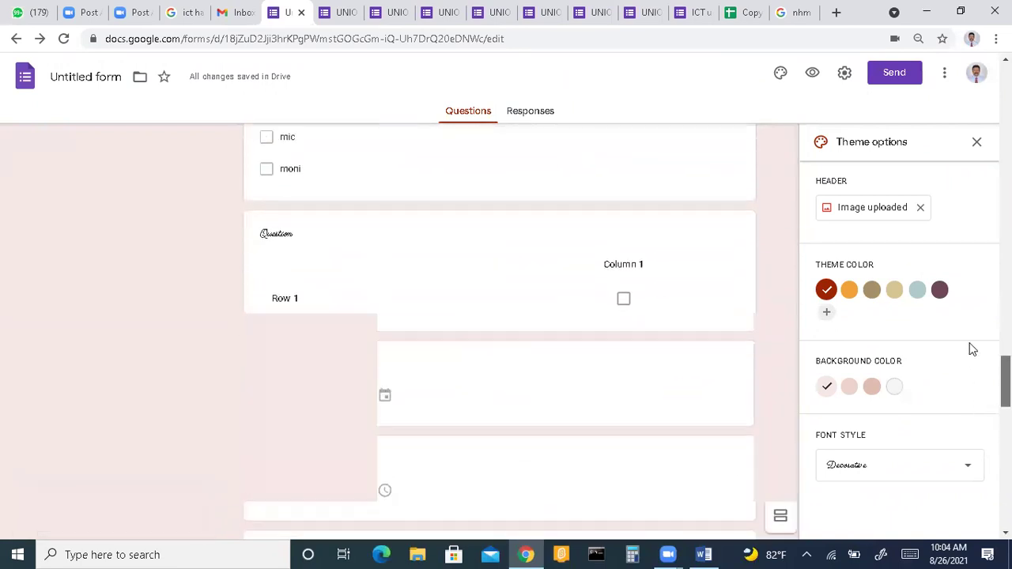
scroll(972, 350, up, 10)
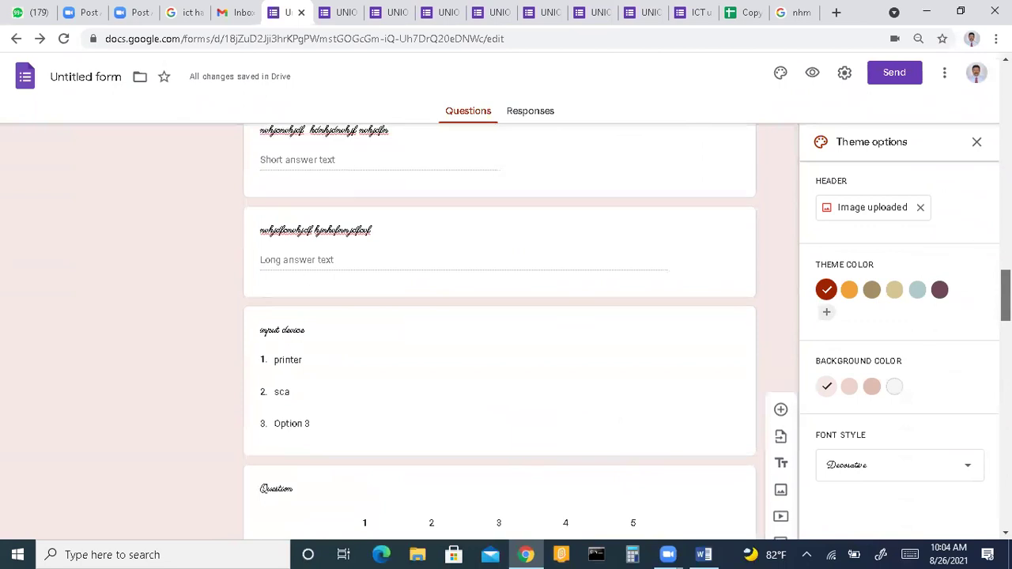
scroll(500, 332, up, 10)
scroll(499, 332, up, 1)
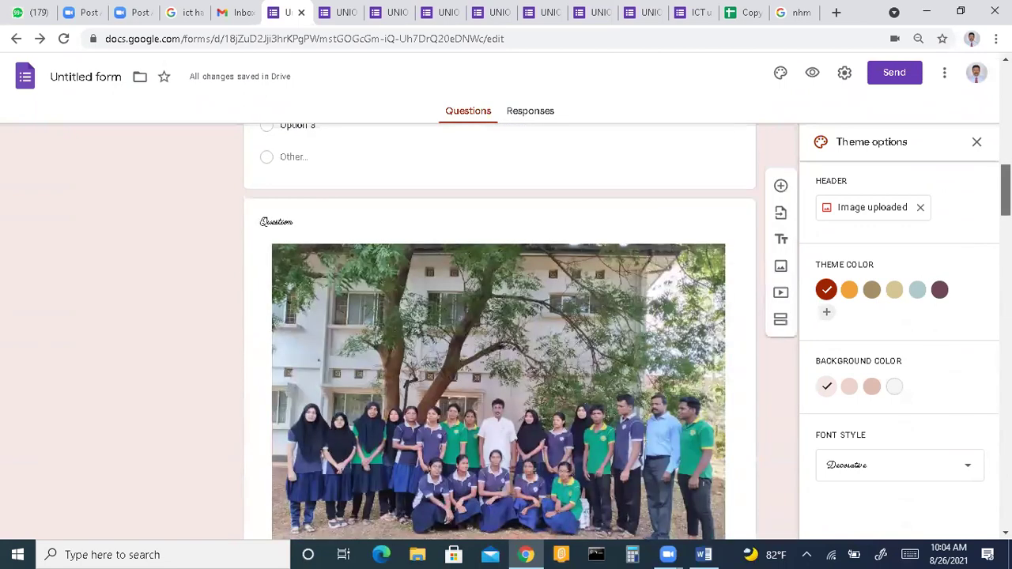
Look over the picture questions, try the add title and description tool and return to the form's header.
scroll(500, 332, down, 3)
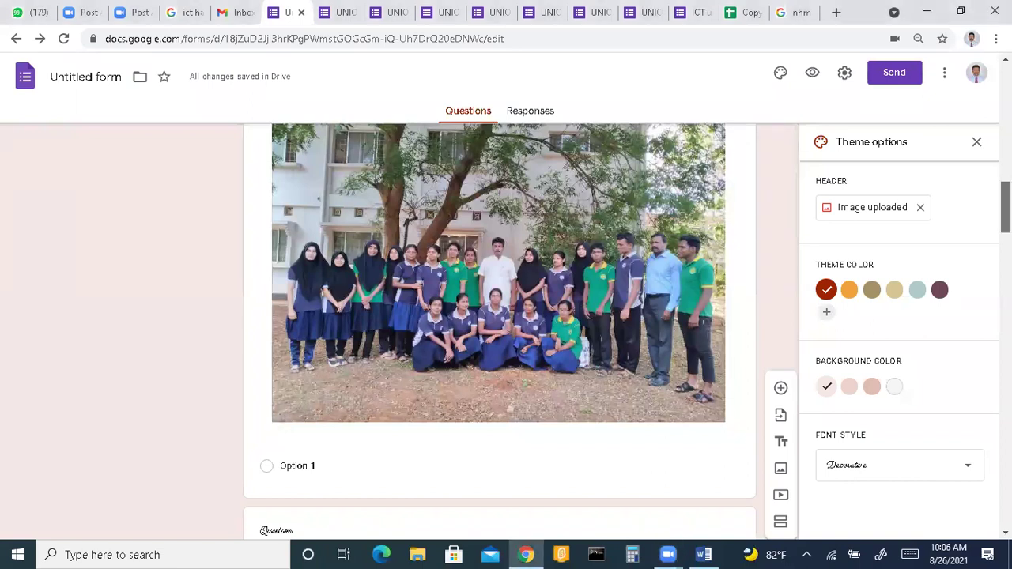
scroll(498, 316, down, 1)
scroll(498, 316, down, 2)
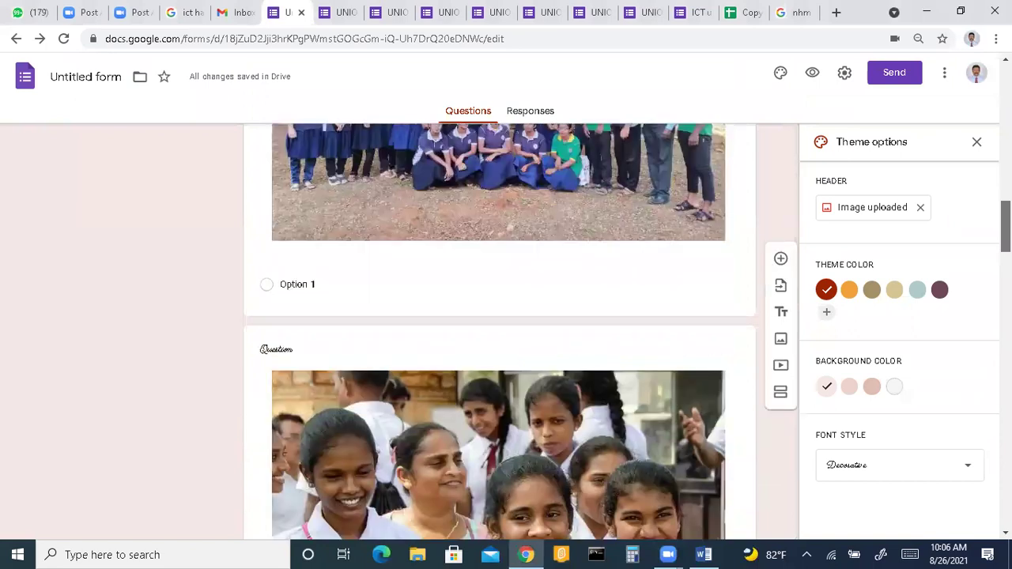
scroll(498, 316, down, 1)
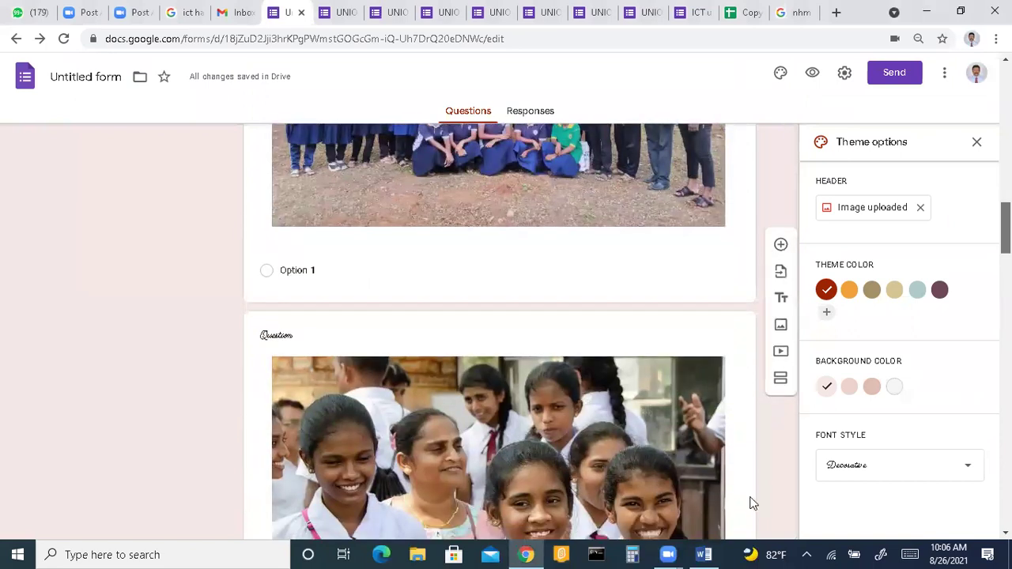
scroll(799, 408, up, 4)
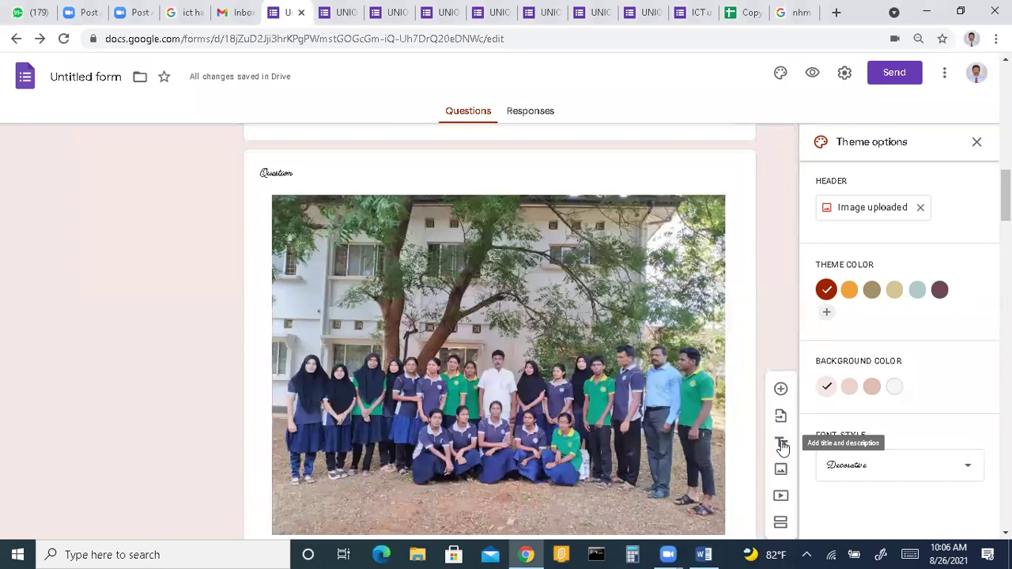
click(781, 445)
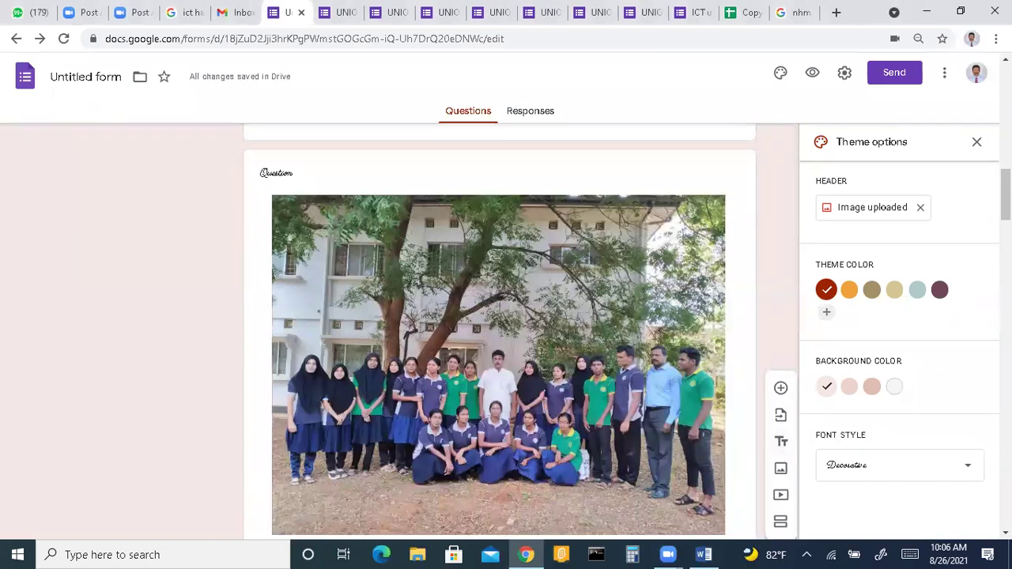
scroll(499, 333, up, 1)
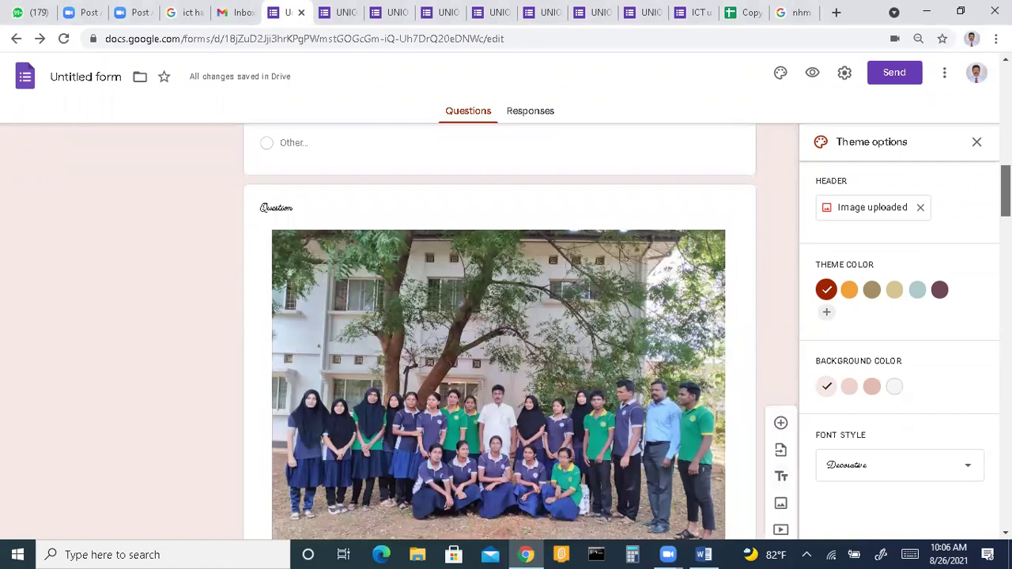
scroll(820, 404, up, 10)
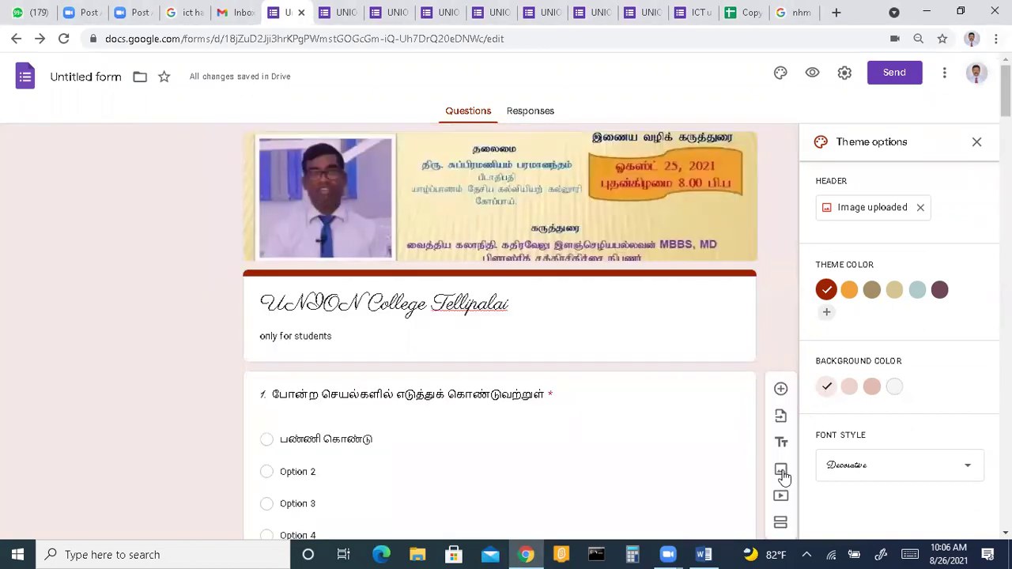
Open the image insertion dialog, close it without choosing an image and look over the picture questions.
click(783, 475)
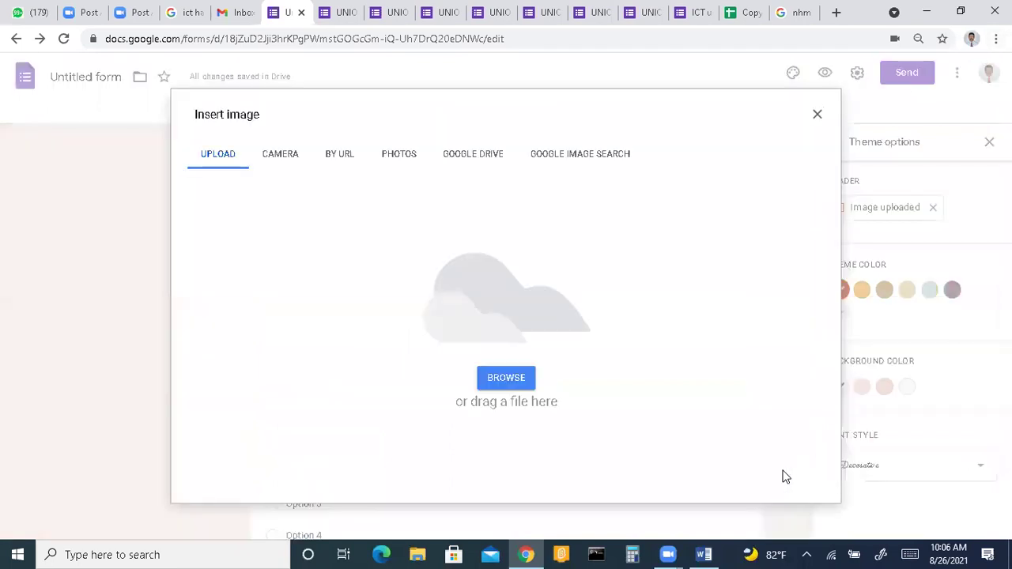
click(817, 116)
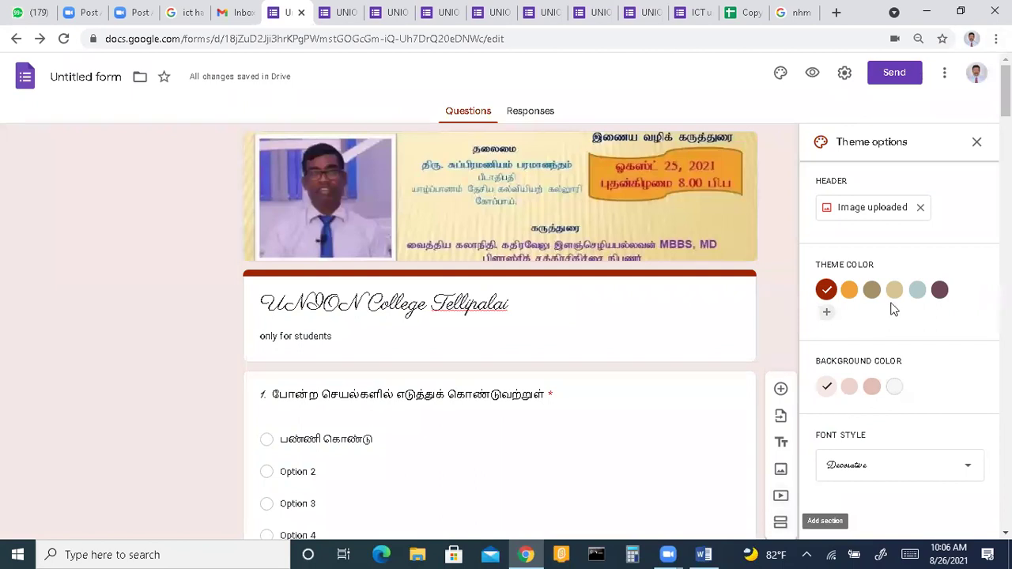
scroll(1005, 91, down, 4)
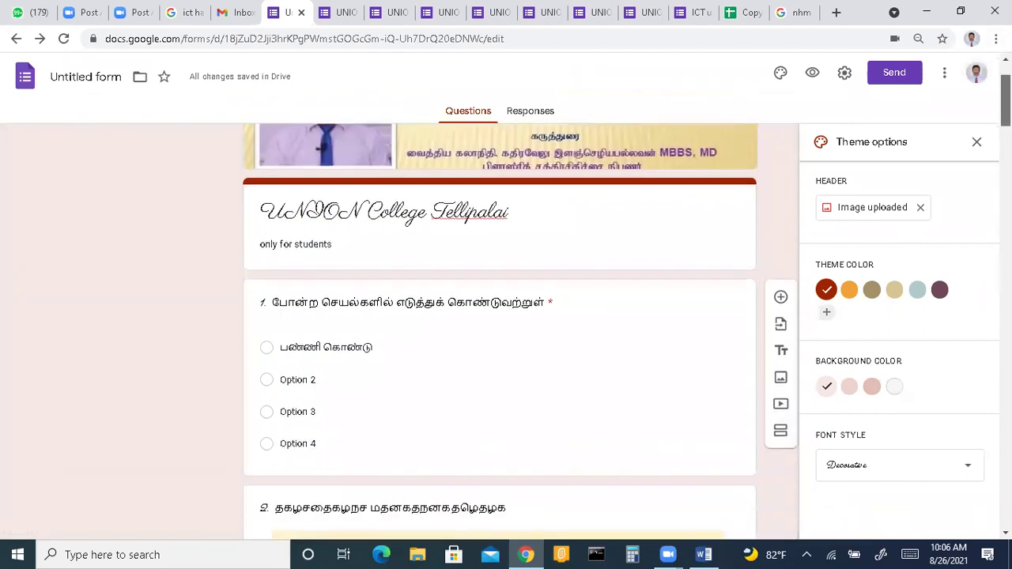
scroll(507, 332, down, 7)
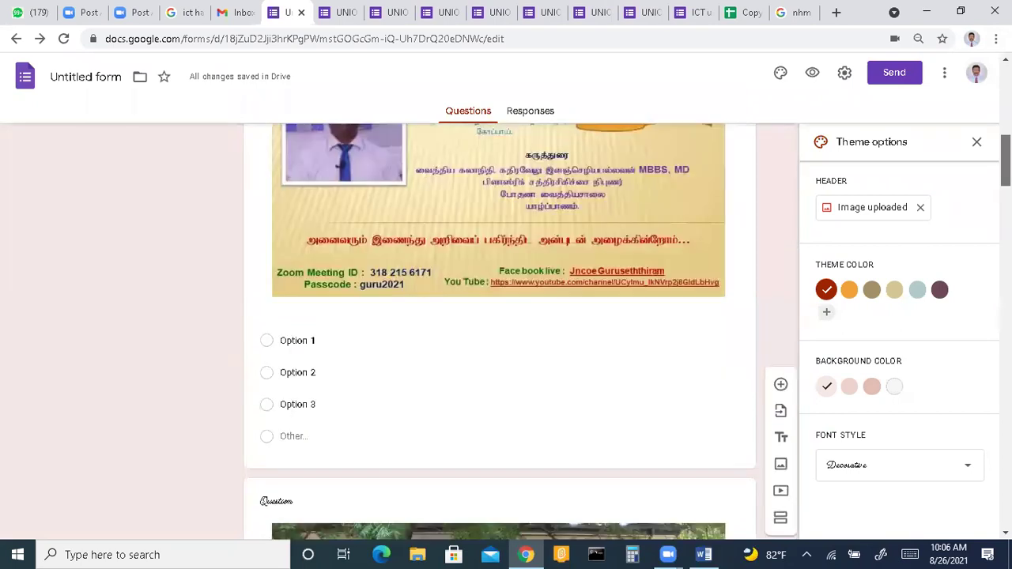
scroll(506, 332, up, 1)
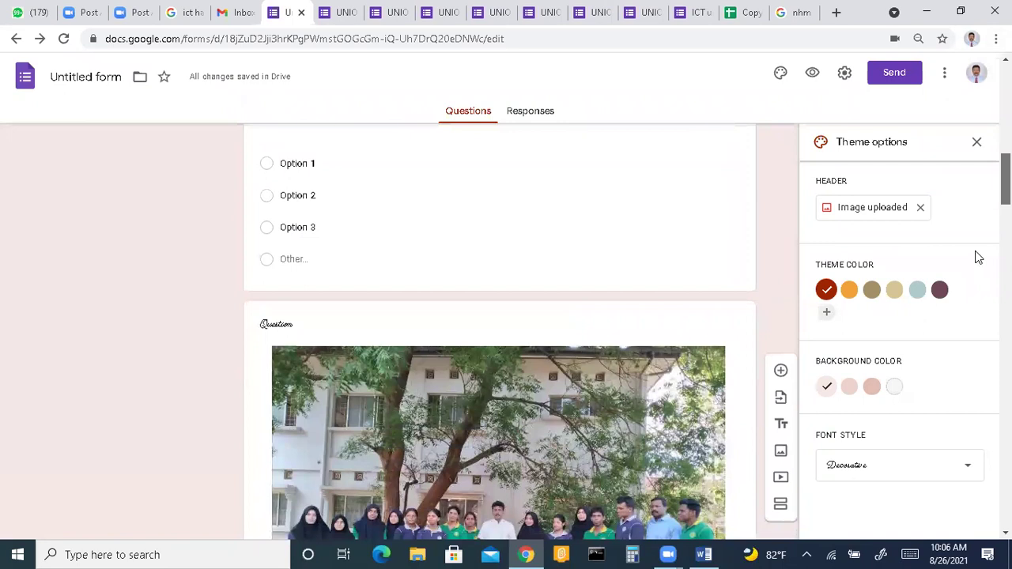
scroll(828, 479, down, 4)
scroll(800, 502, down, 1)
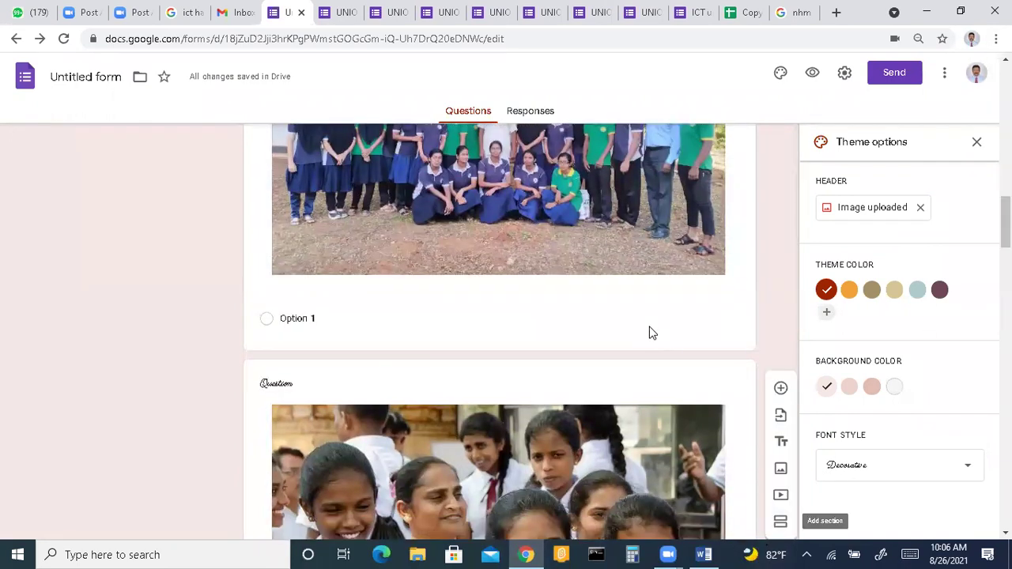
Add two new sections to the form ahead of question 3 on the appropriateness of the ppt features.
click(779, 520)
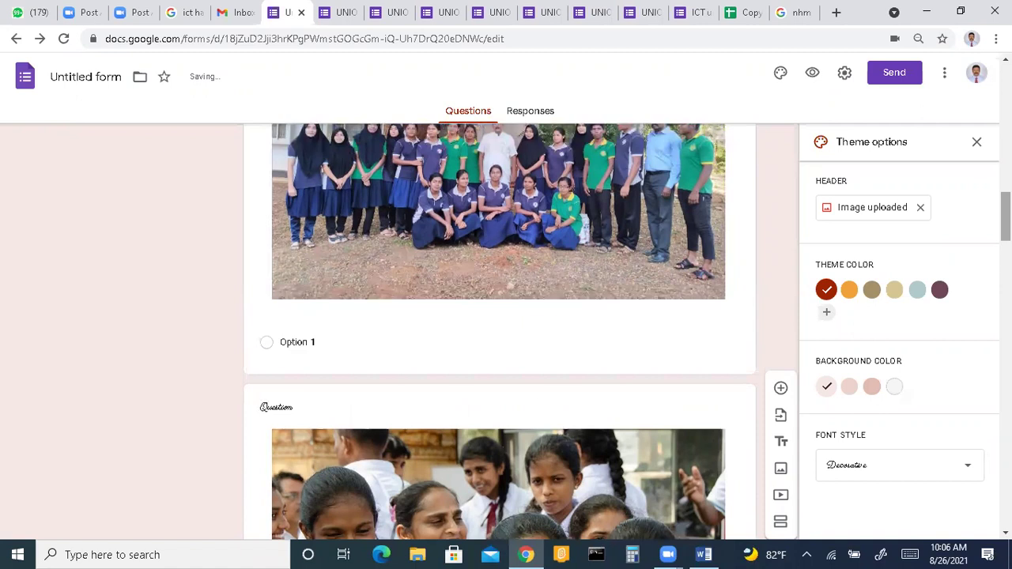
scroll(499, 332, up, 3)
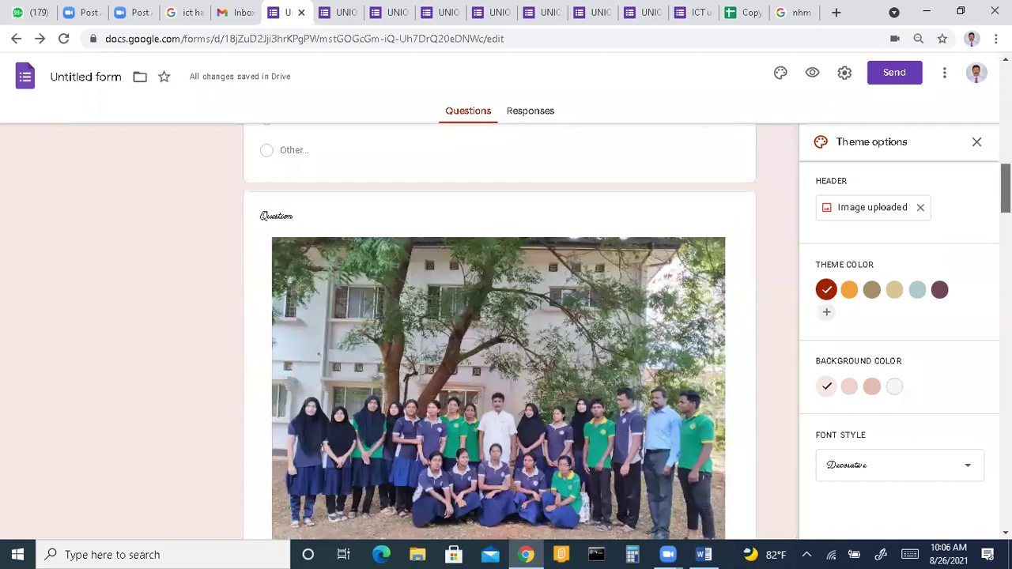
scroll(498, 332, up, 2)
scroll(498, 332, down, 15)
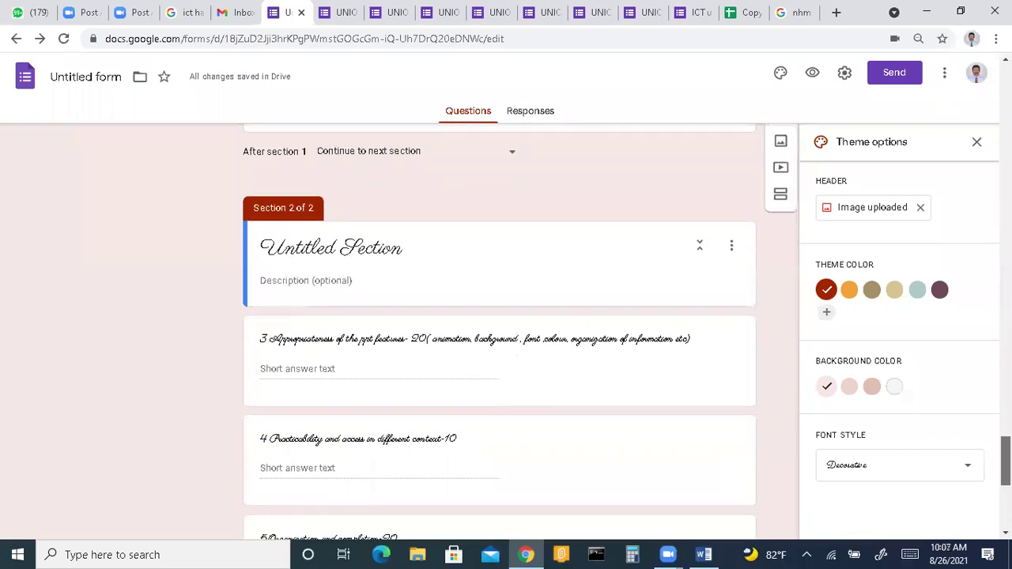
scroll(926, 493, down, 5)
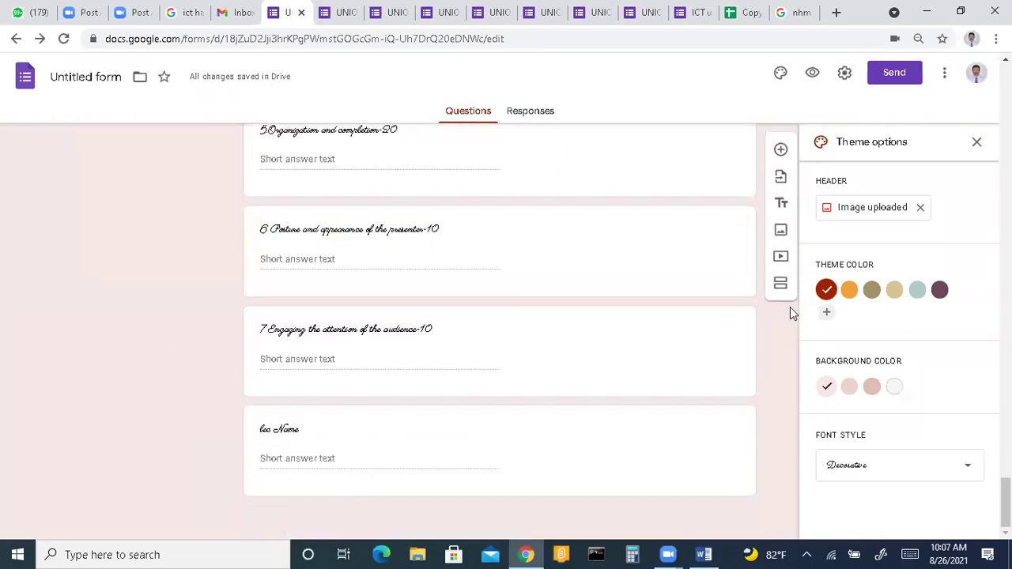
click(781, 283)
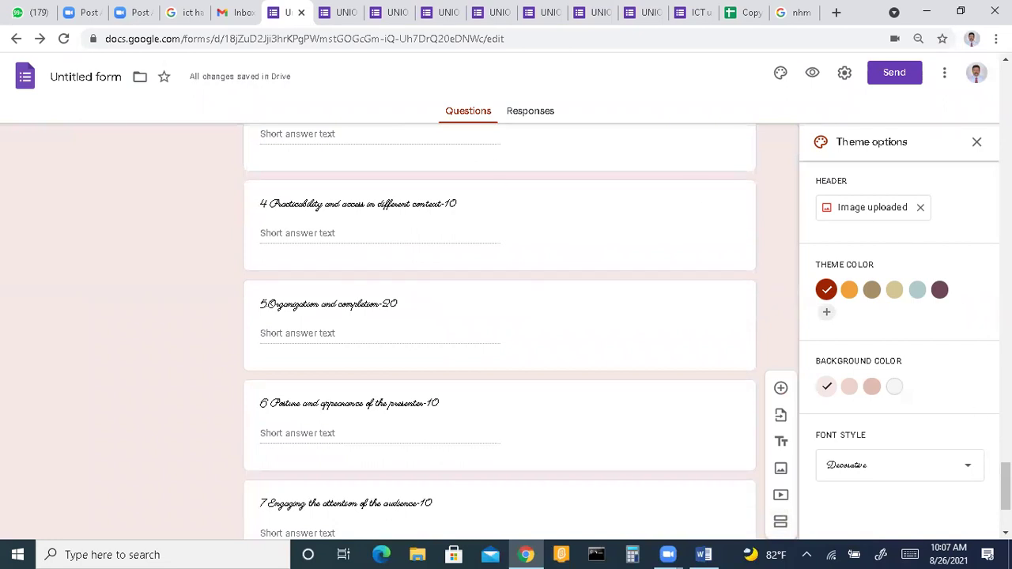
Look over the form up to its header and back down to the question on delivery of the content.
scroll(500, 329, up, 10)
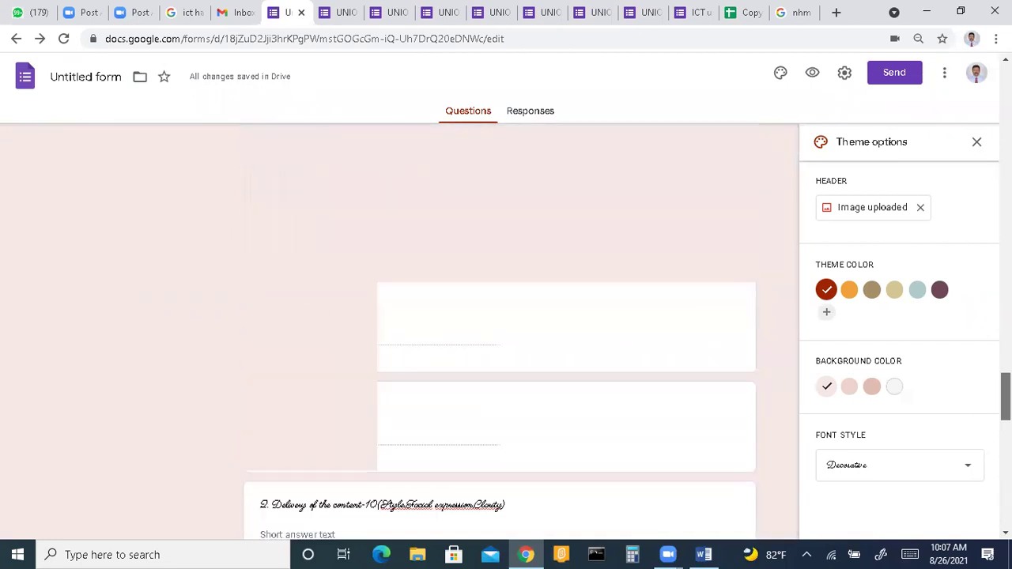
scroll(975, 258, up, 15)
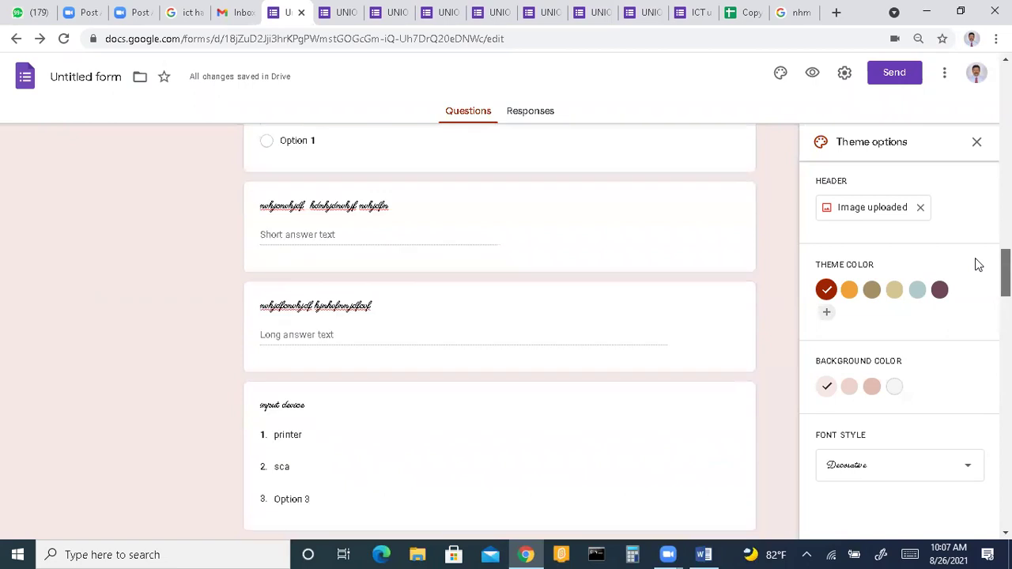
scroll(933, 60, up, 2)
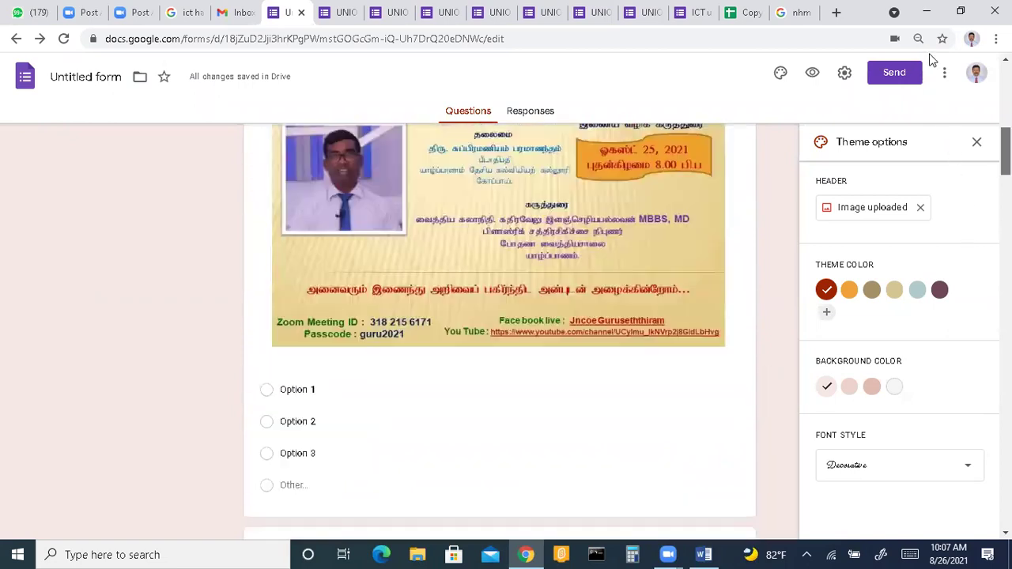
scroll(942, 105, down, 3)
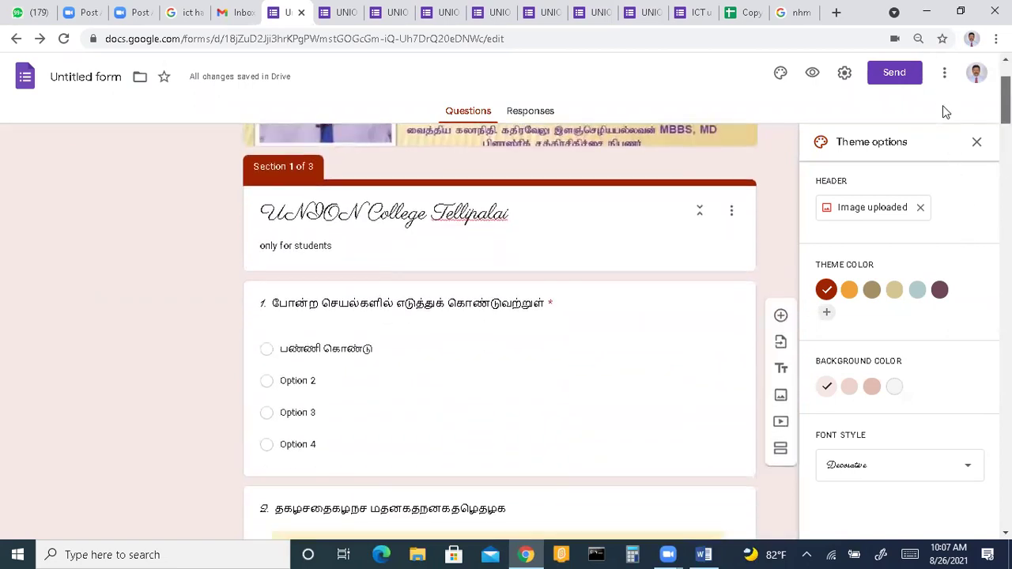
scroll(944, 132, down, 2)
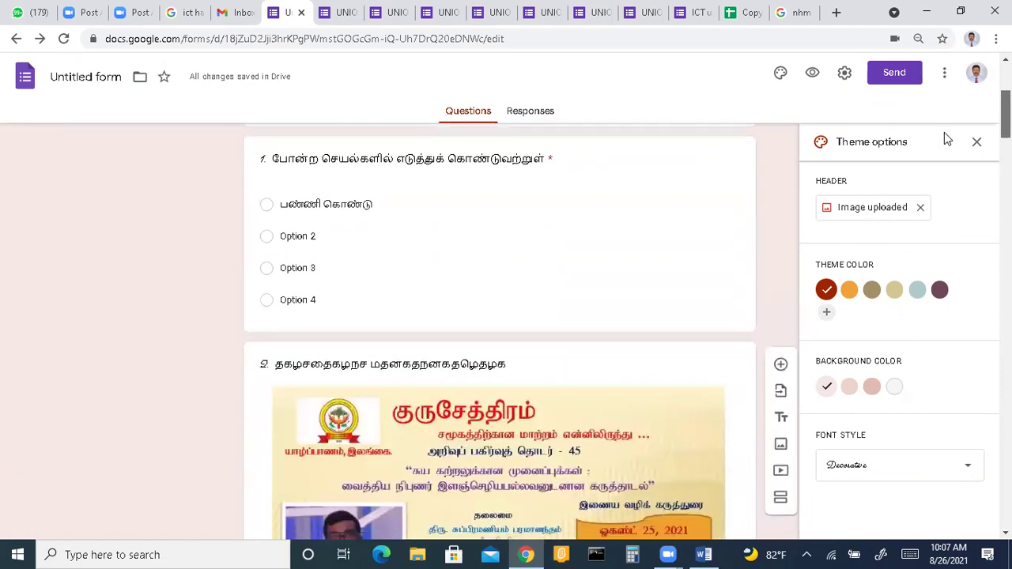
scroll(780, 472, down, 3)
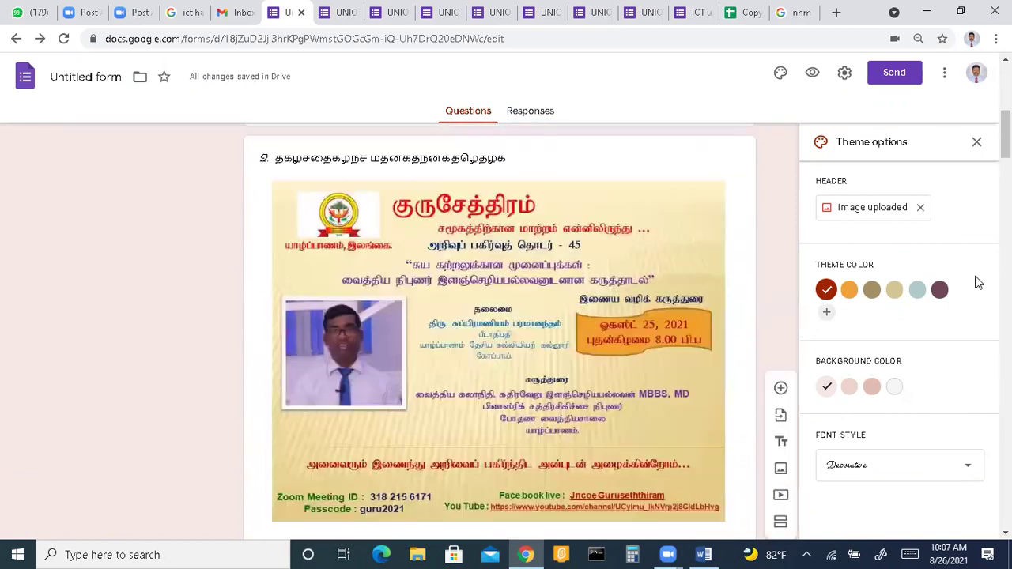
scroll(499, 325, down, 2)
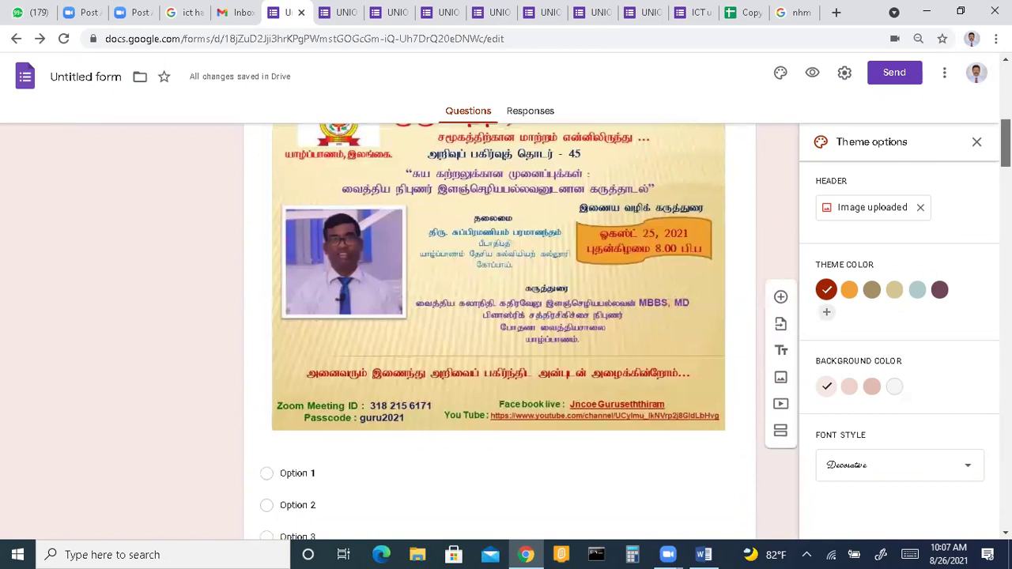
scroll(498, 324, down, 15)
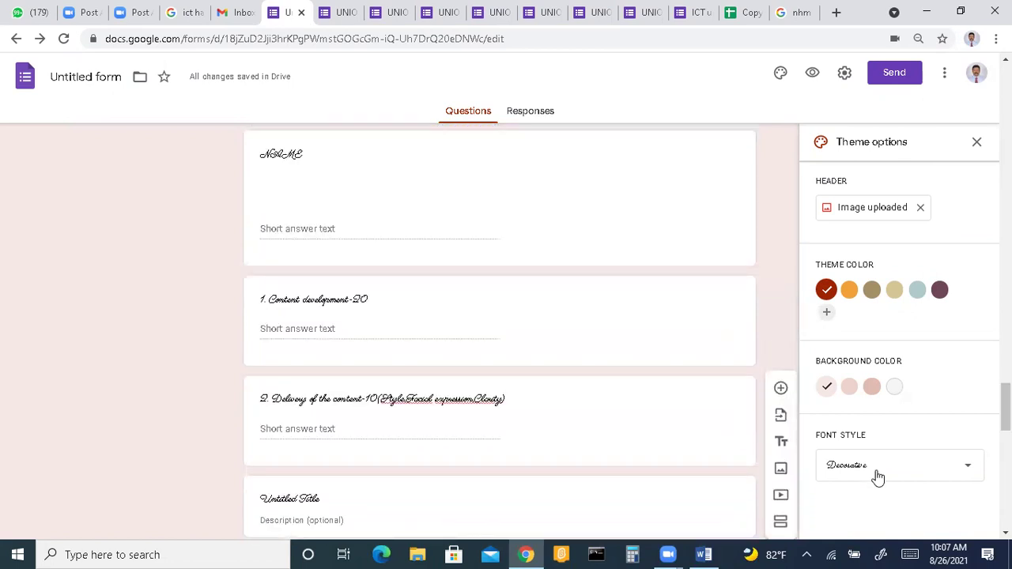
Search YouTube for "composed", insert the video on making compost at home with kitchen and garden waste, and select it in the form.
click(782, 496)
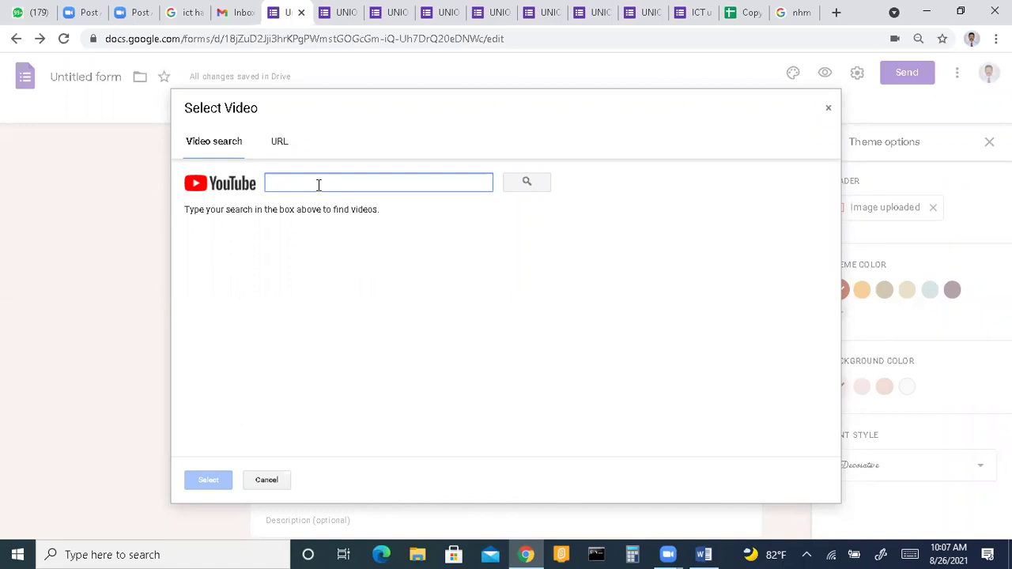
text(composed)
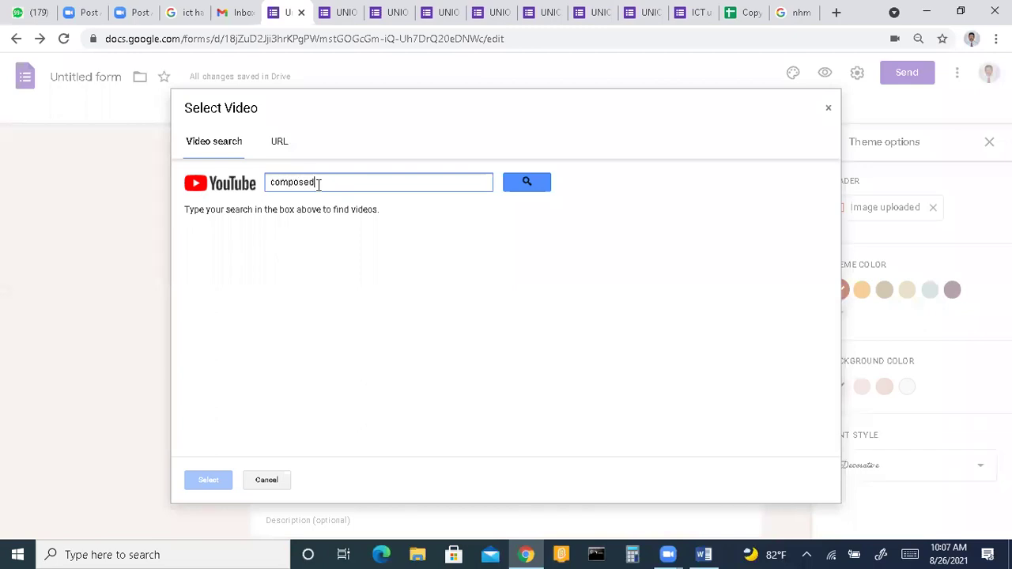
key(Return)
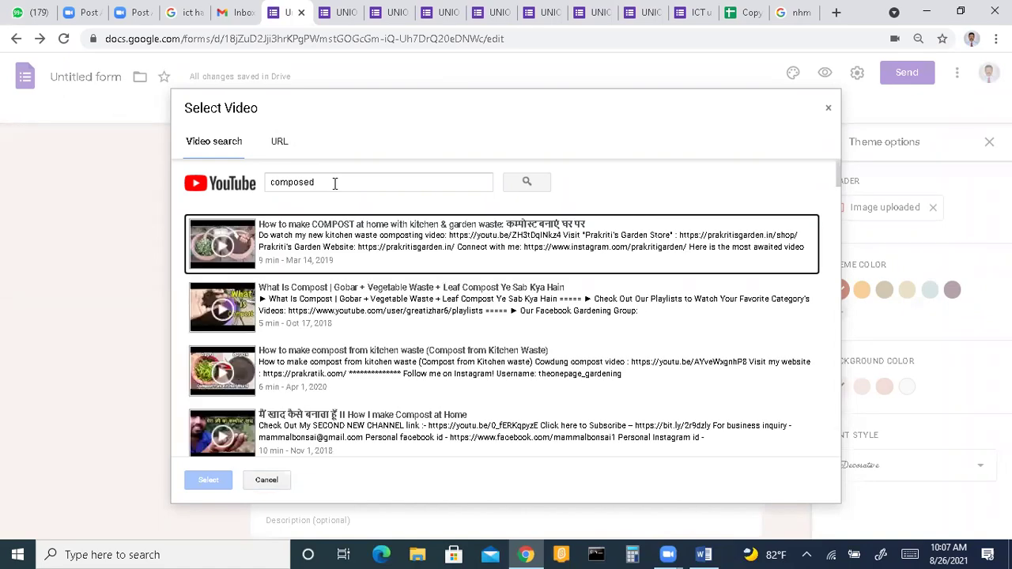
click(241, 251)
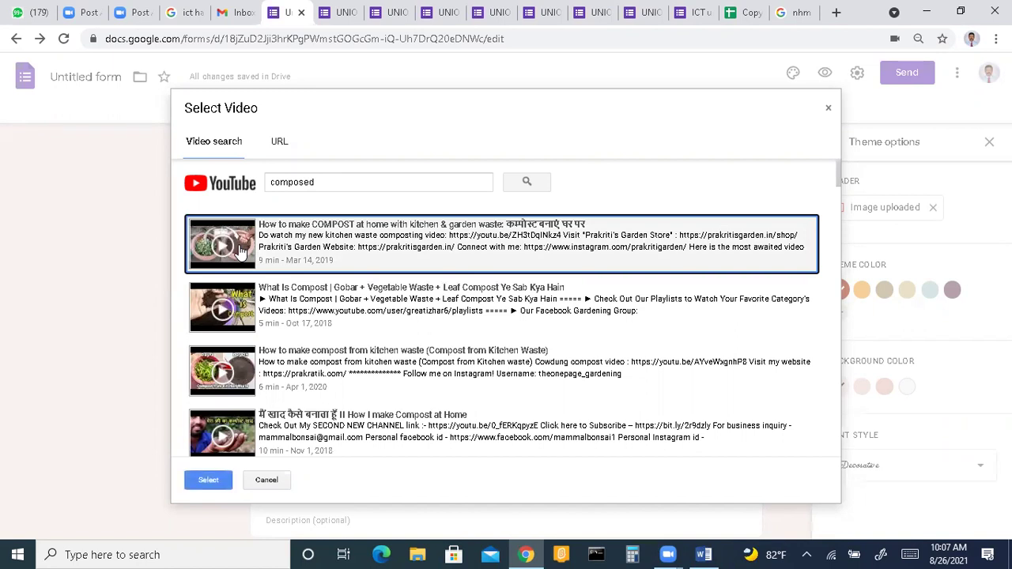
double_click(241, 251)
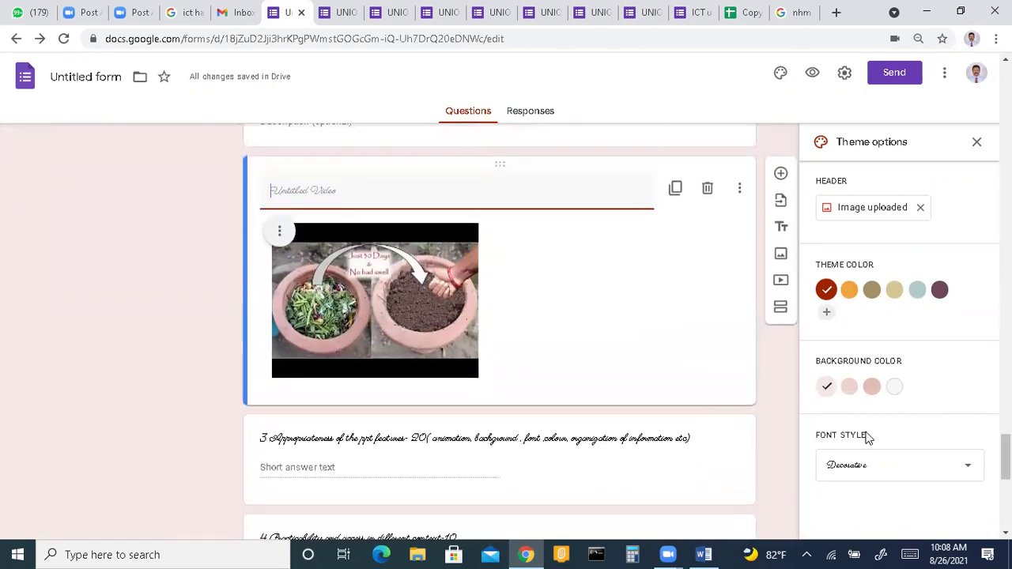
click(391, 310)
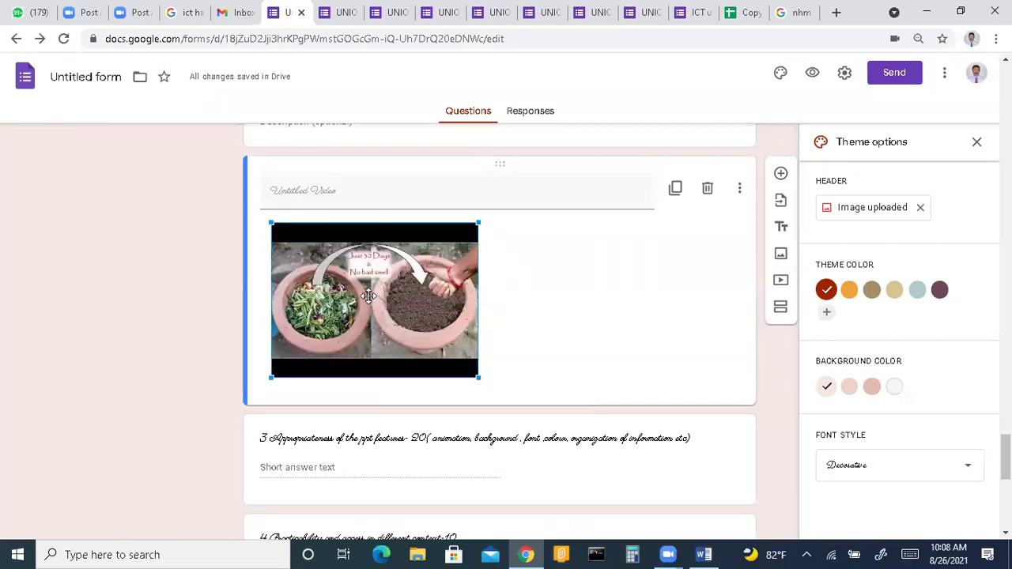
Preview the form, look through its first section and try to continue to the next section without answering the questions.
click(820, 73)
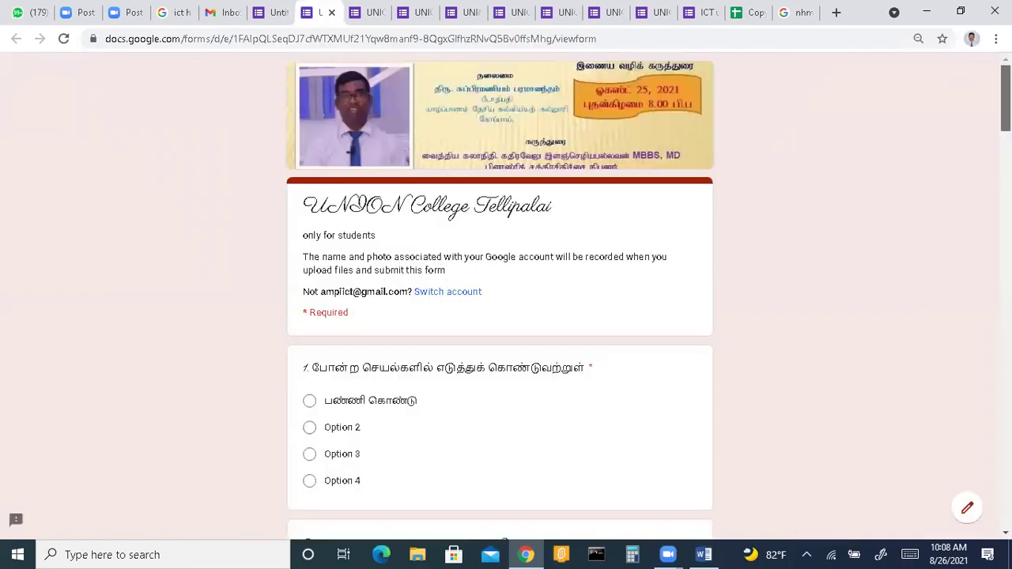
scroll(500, 300, down, 15)
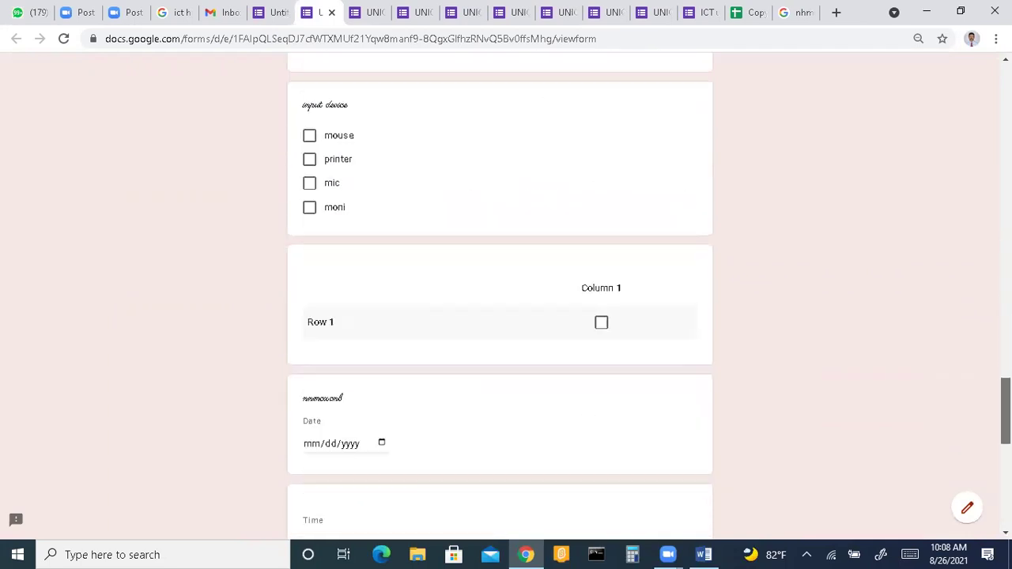
scroll(500, 301, down, 10)
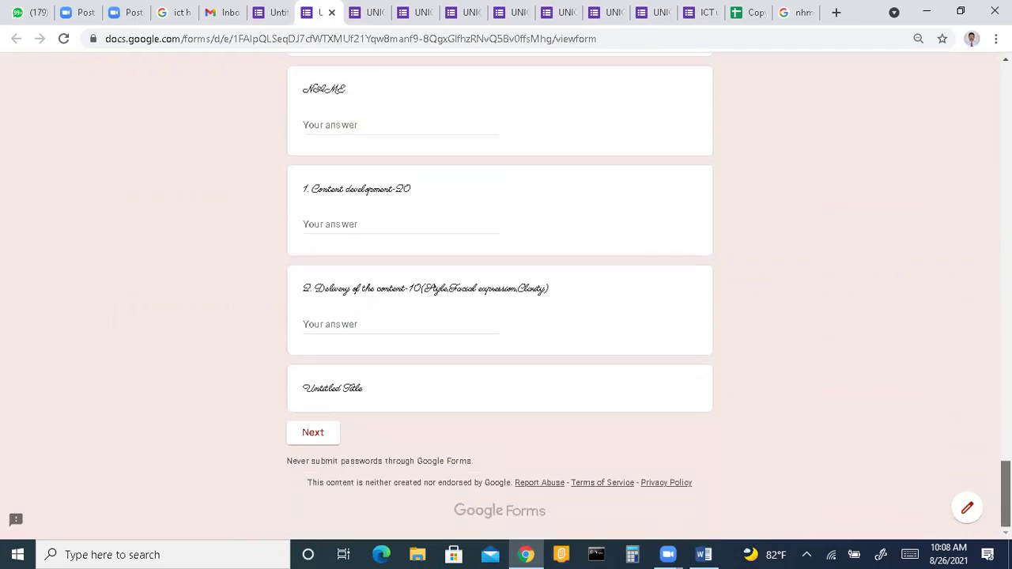
scroll(980, 342, up, 12)
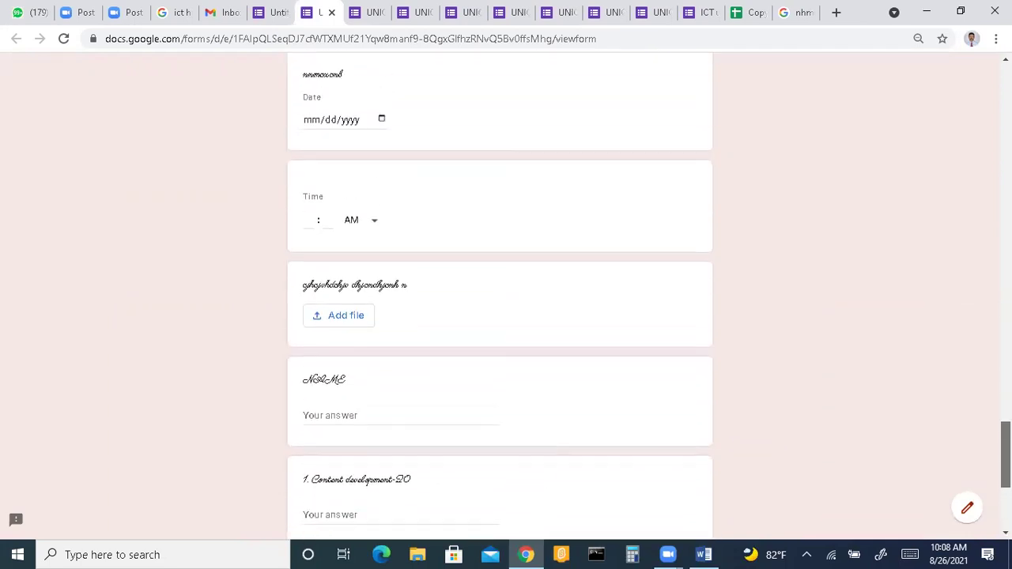
scroll(980, 341, up, 9)
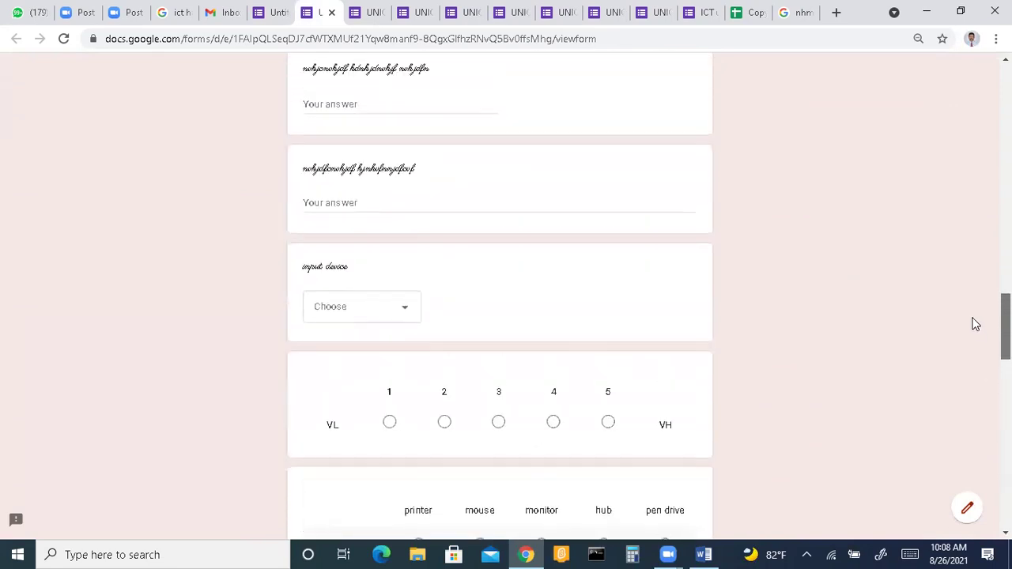
scroll(954, 231, up, 10)
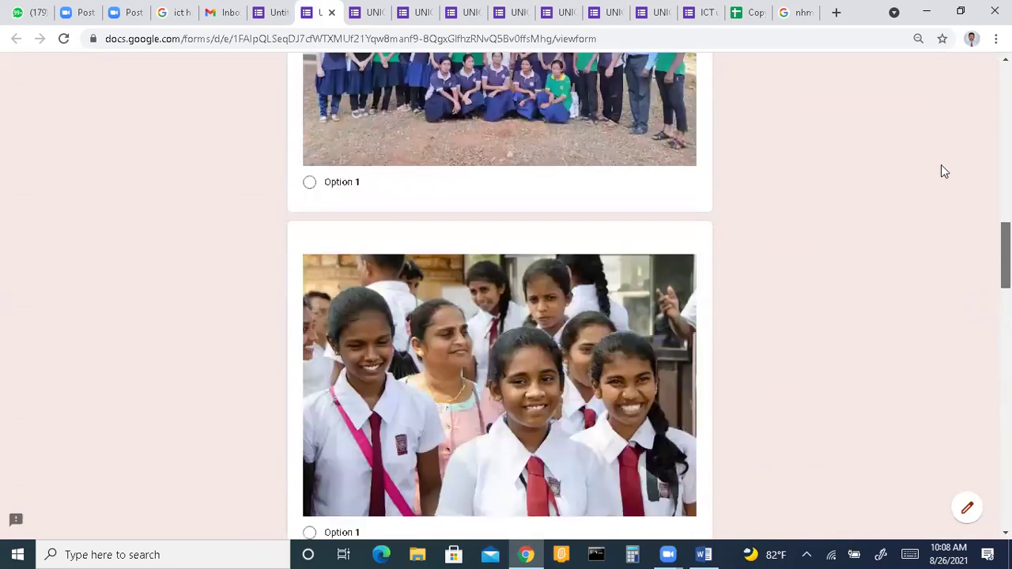
scroll(929, 91, up, 1)
scroll(941, 242, down, 7)
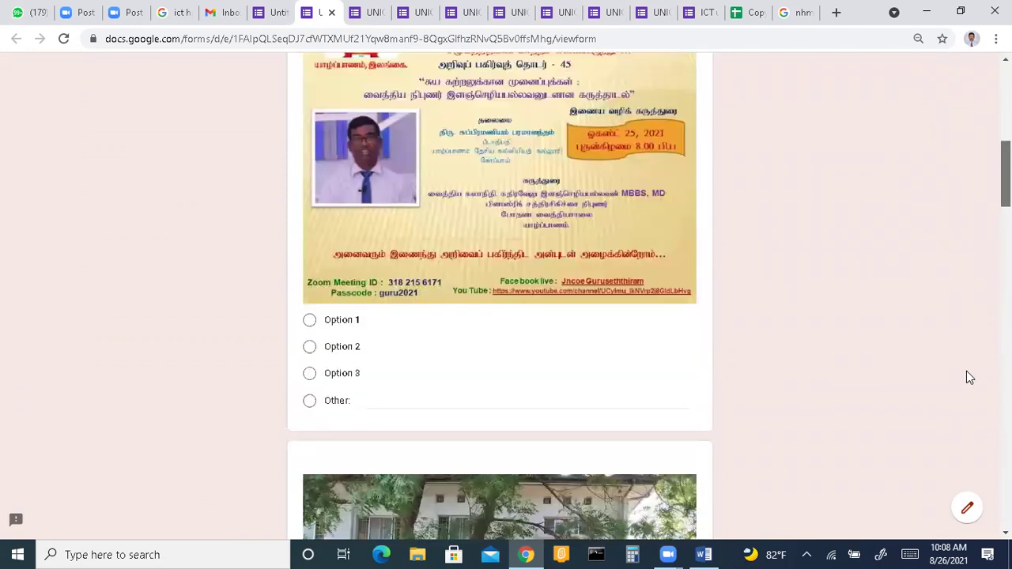
scroll(965, 366, down, 20)
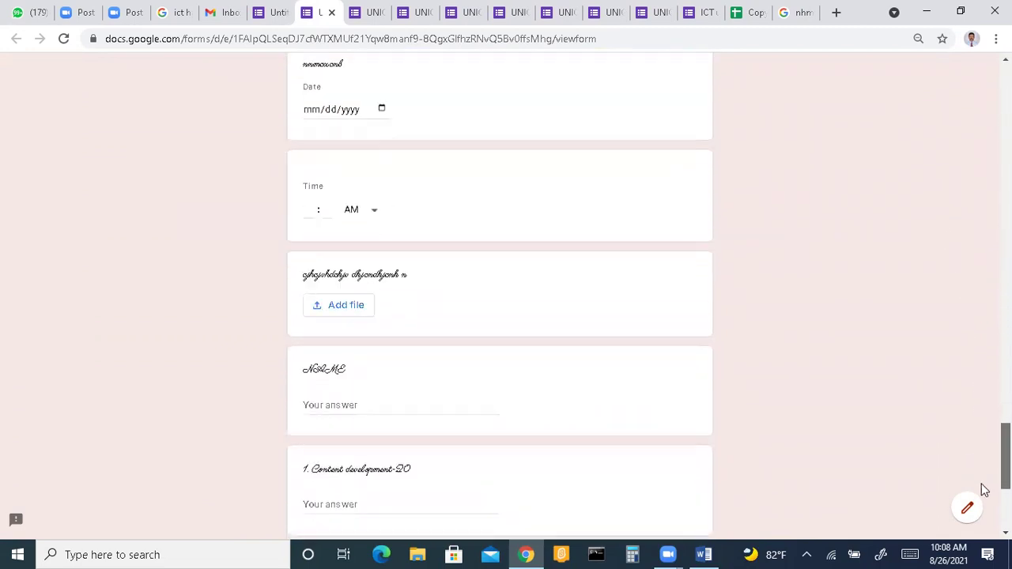
scroll(982, 489, down, 4)
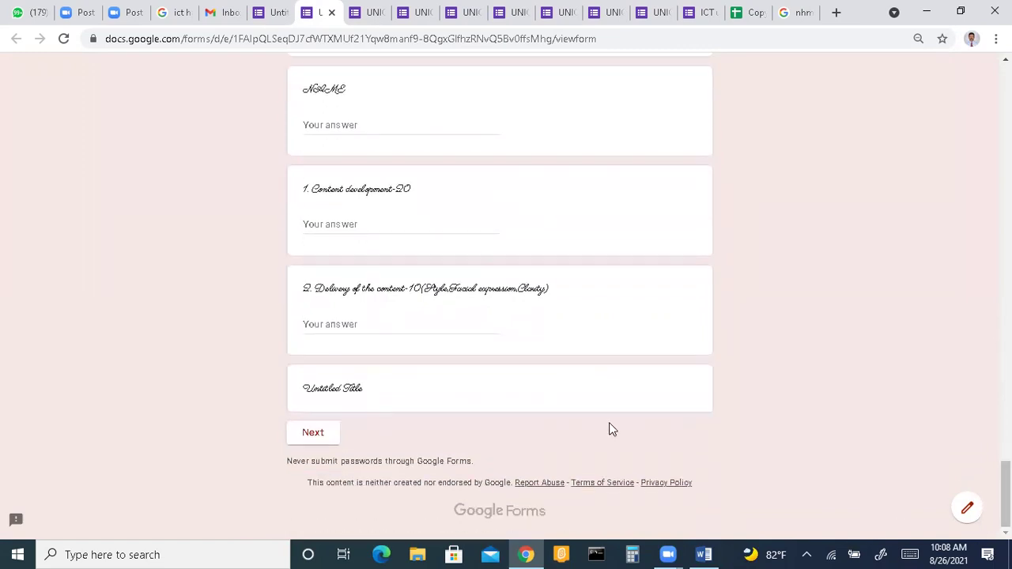
click(314, 434)
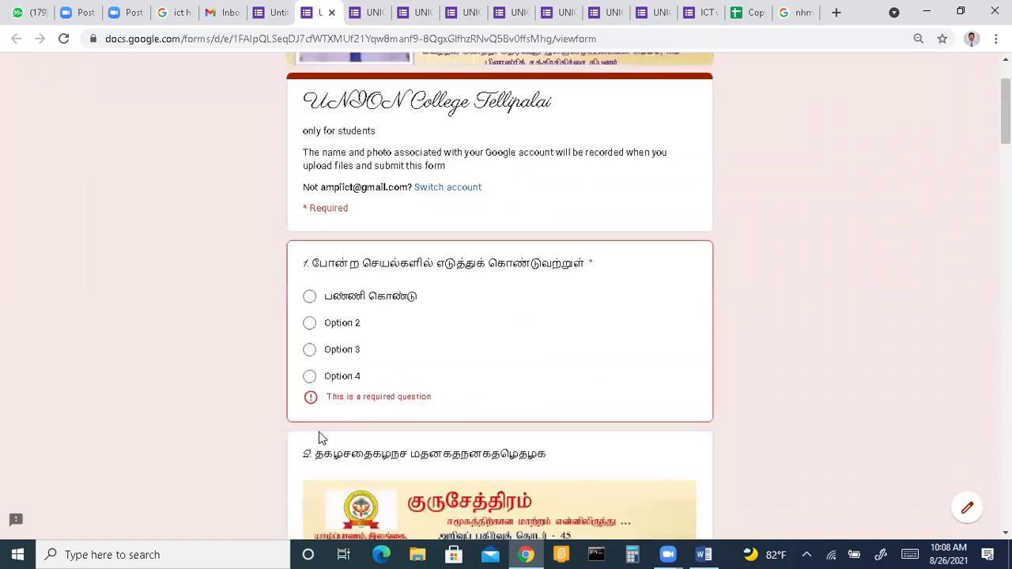
Look through the previewed first section, try again to continue to the next section, and review the unanswered required question.
scroll(500, 297, down, 15)
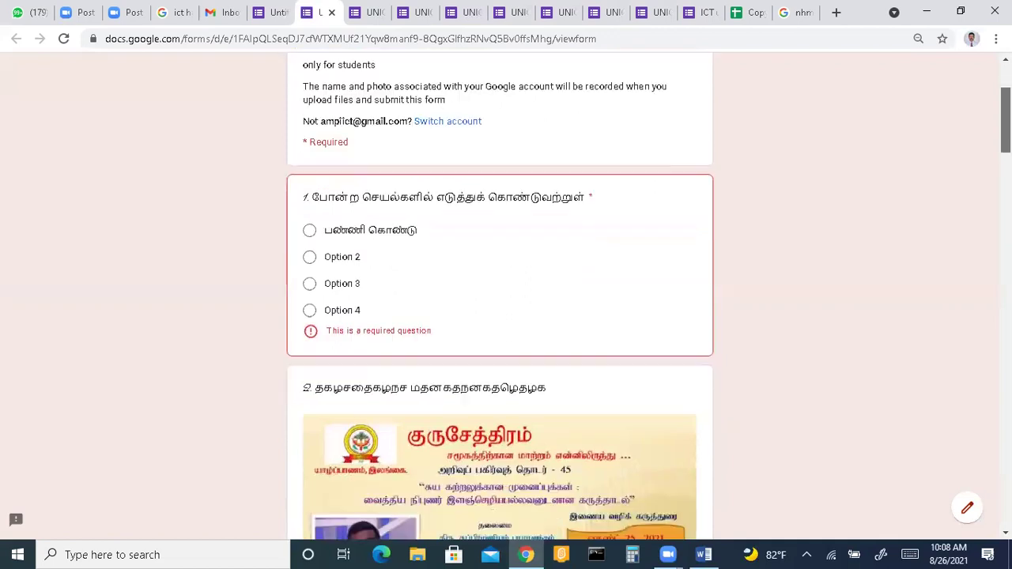
scroll(500, 296, down, 15)
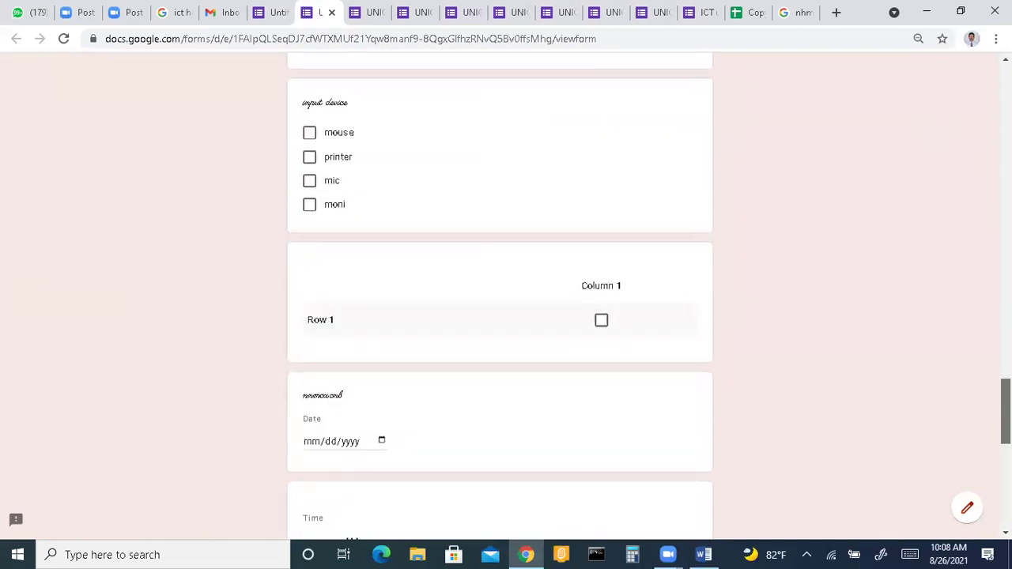
scroll(499, 296, down, 2)
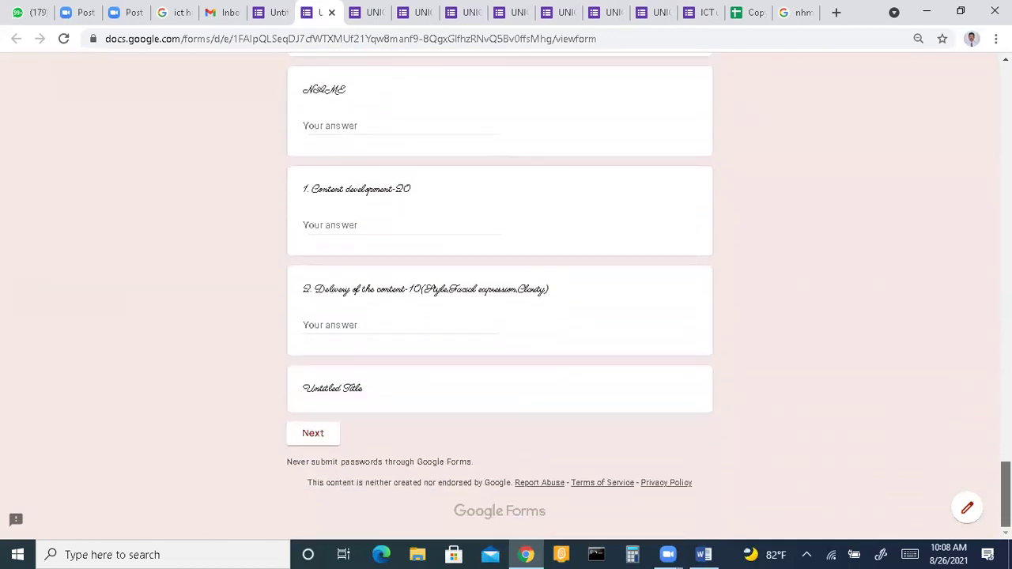
click(320, 438)
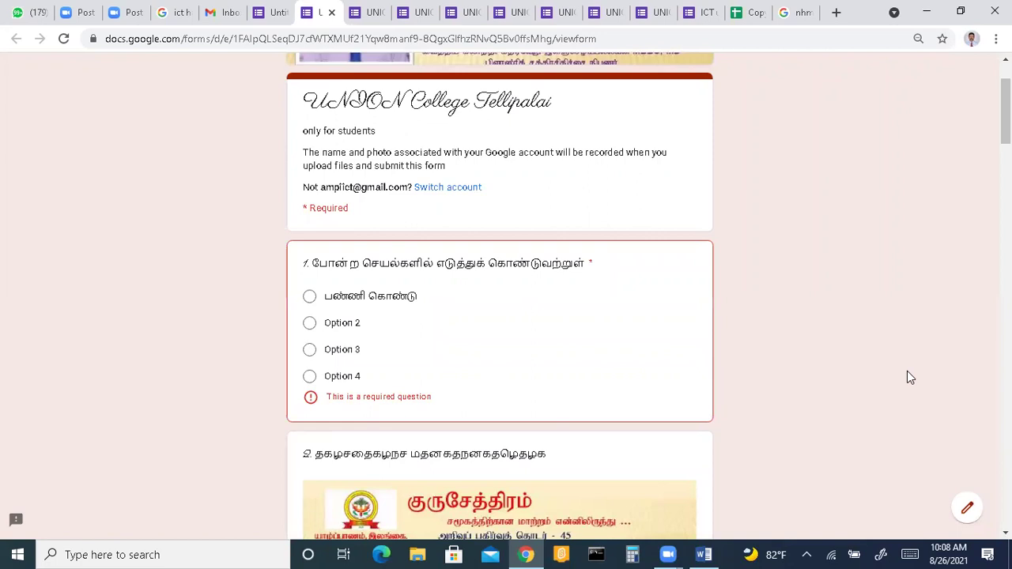
scroll(500, 300, down, 1)
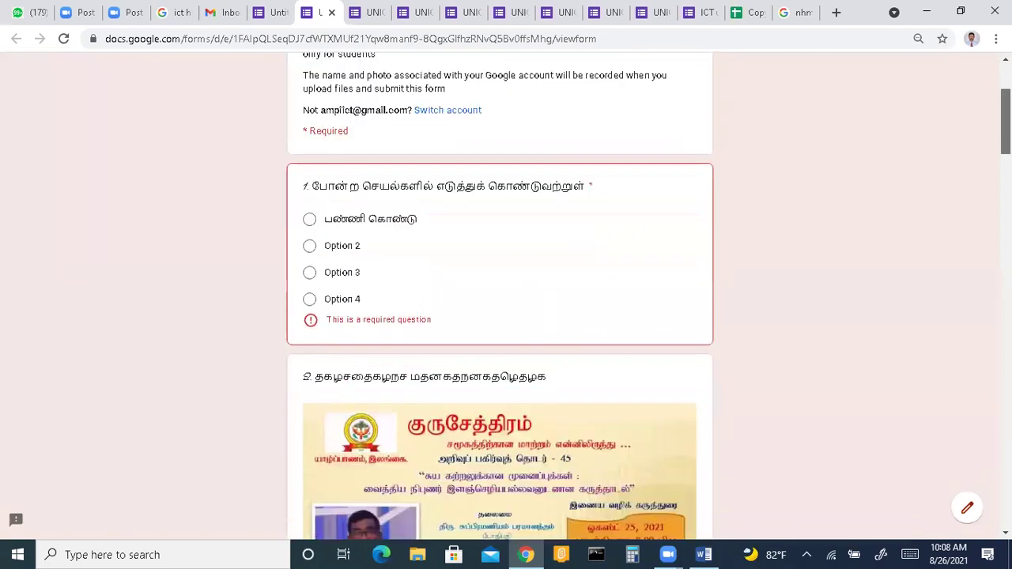
scroll(499, 301, down, 15)
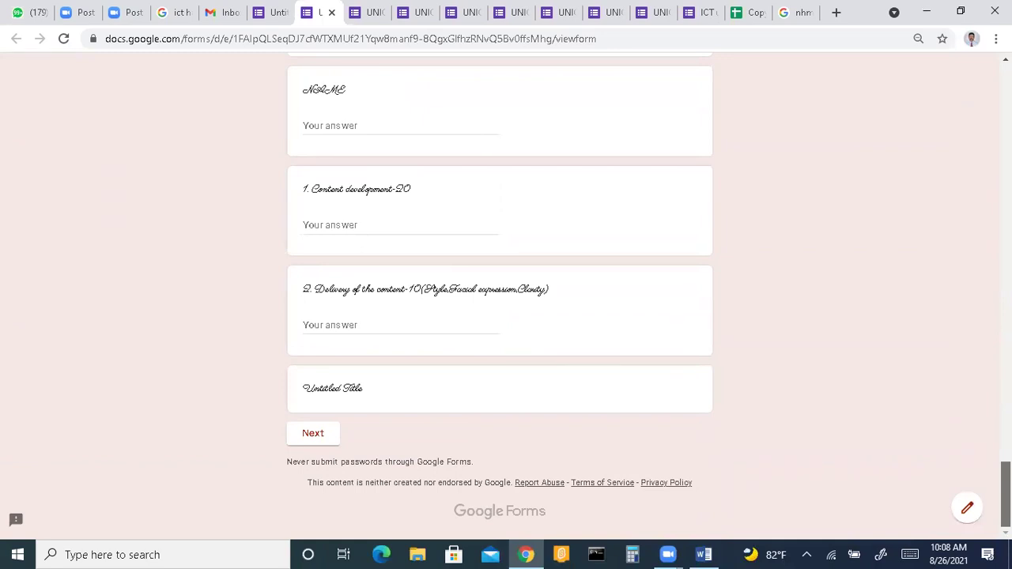
scroll(976, 289, up, 12)
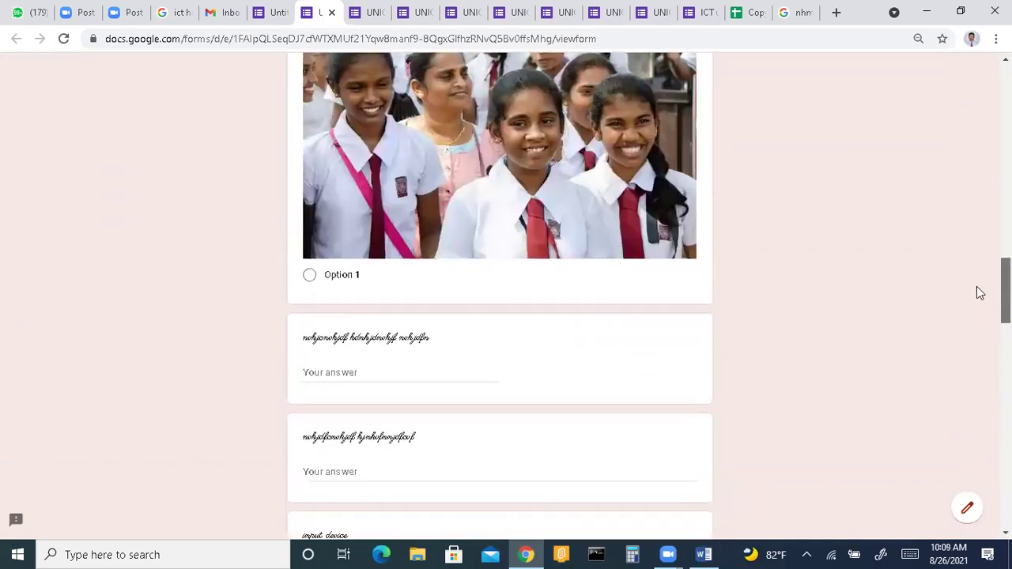
scroll(931, 63, up, 10)
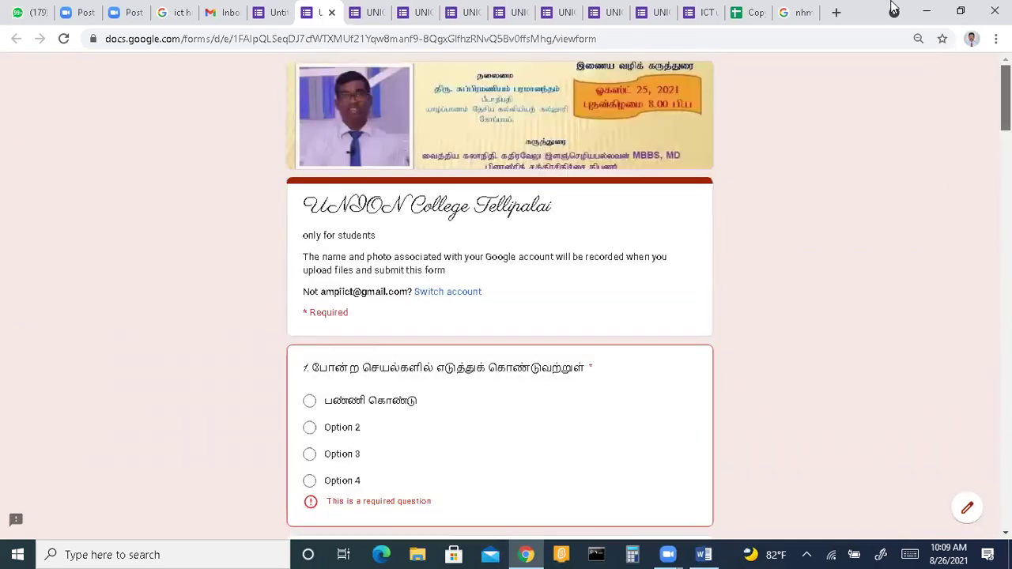
Return to the form editor, select the section 2 title, and look over the questions in section 1.
click(282, 14)
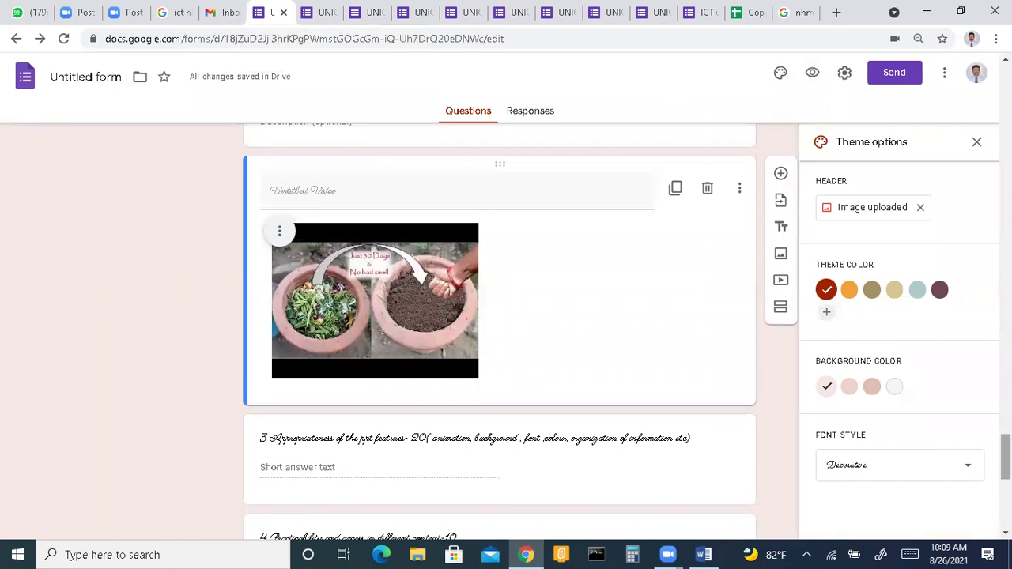
scroll(500, 316, up, 5)
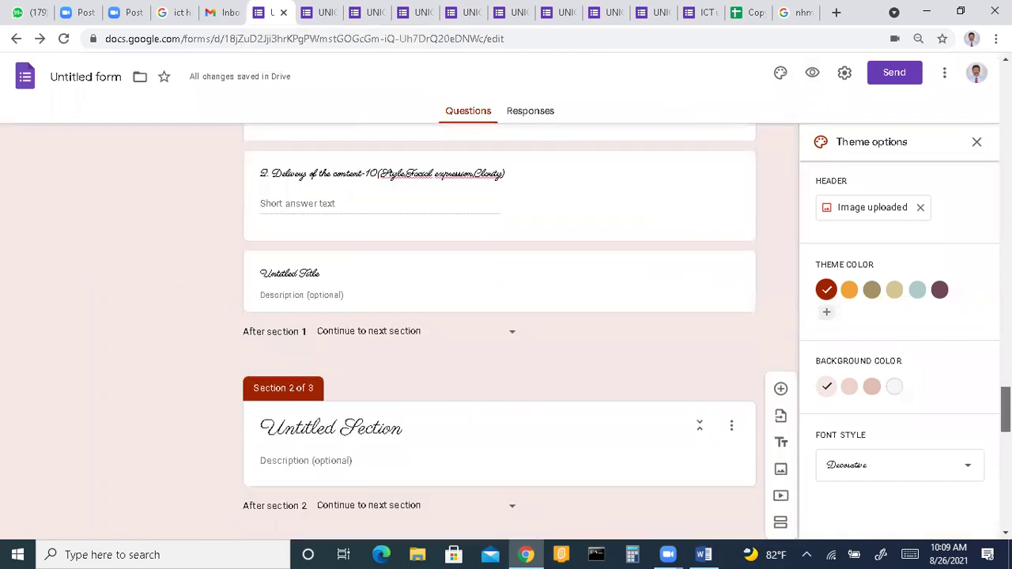
click(291, 428)
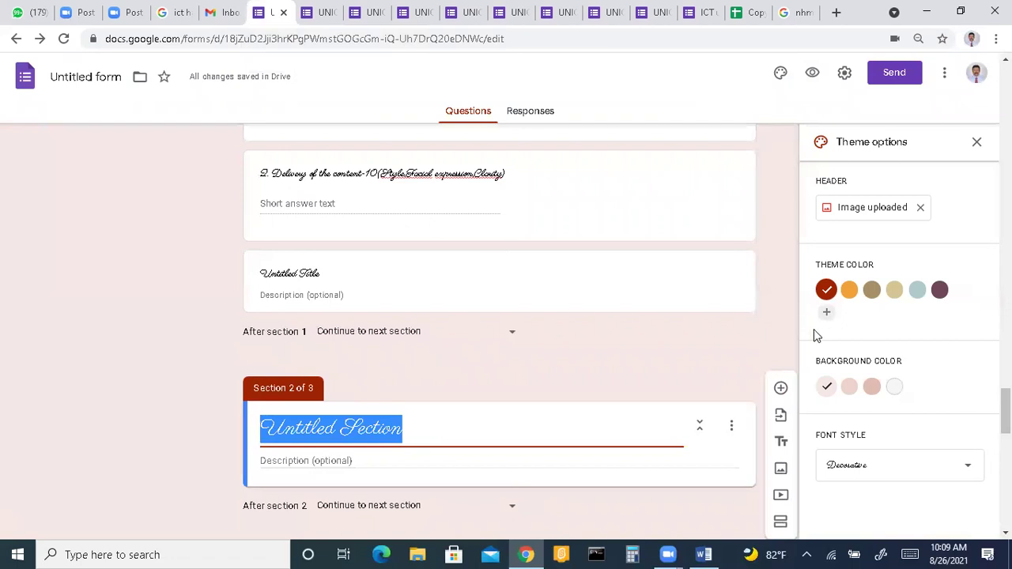
scroll(281, 108, up, 10)
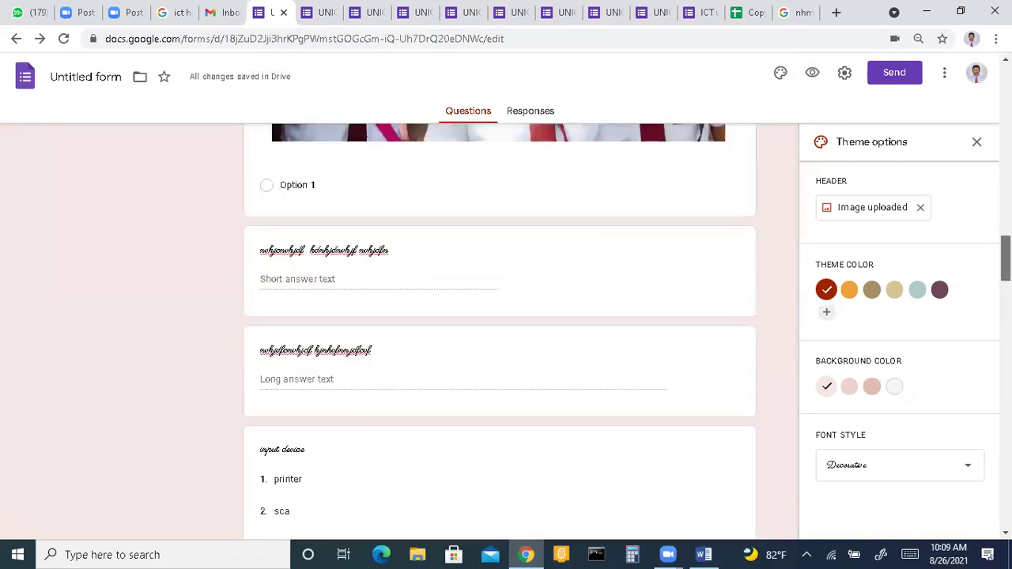
scroll(500, 332, up, 8)
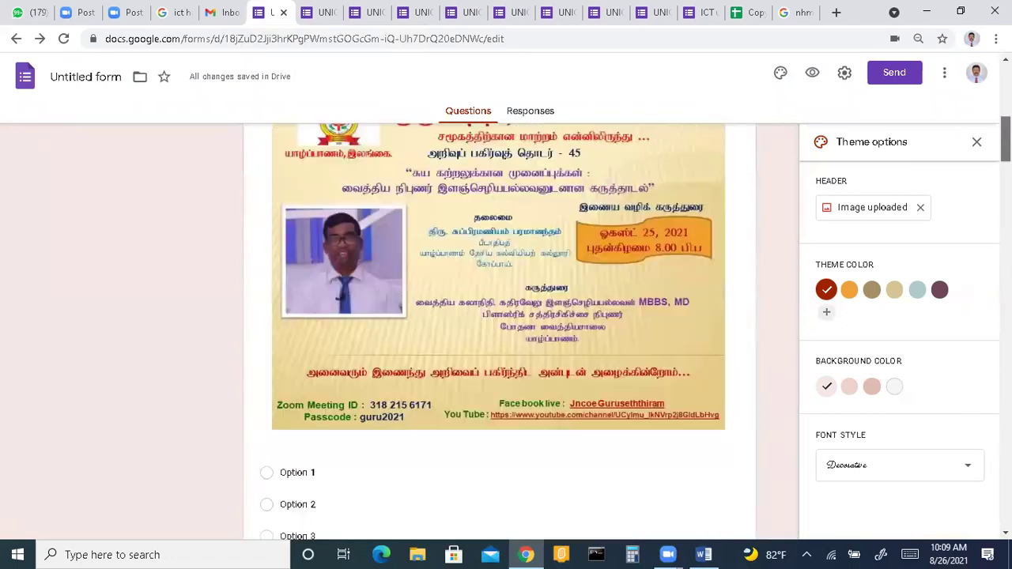
scroll(500, 332, down, 10)
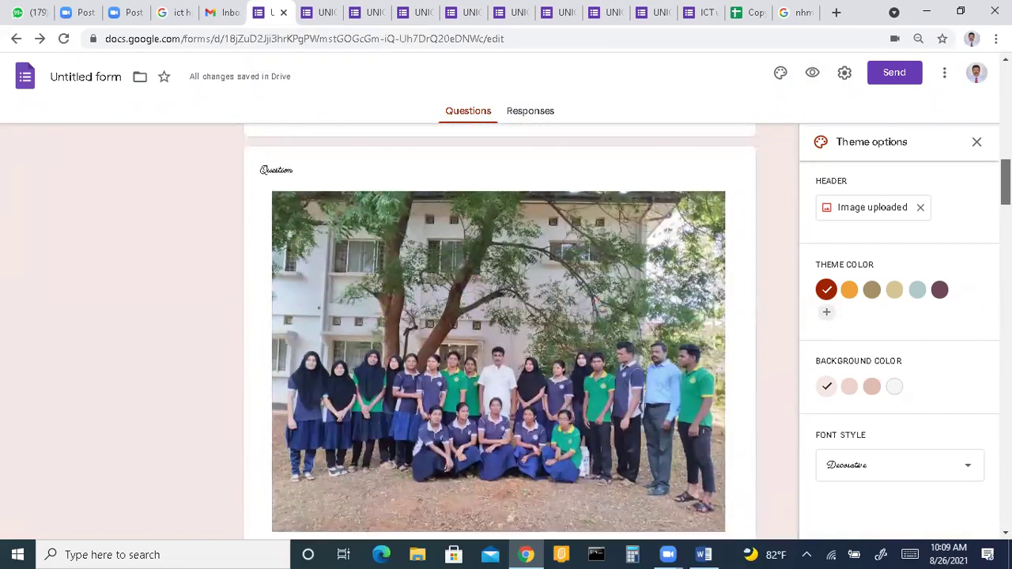
scroll(500, 332, down, 10)
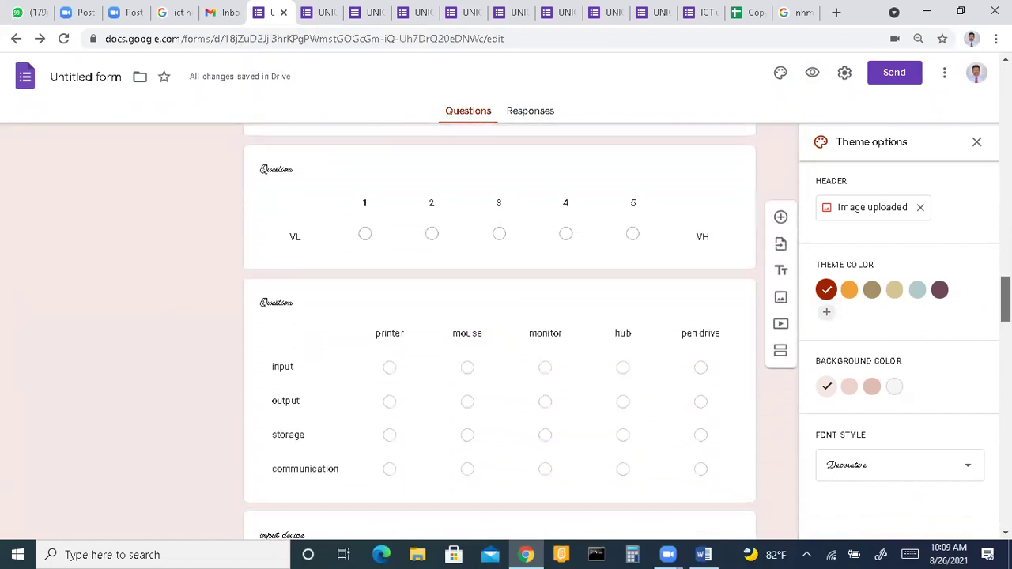
scroll(500, 332, down, 10)
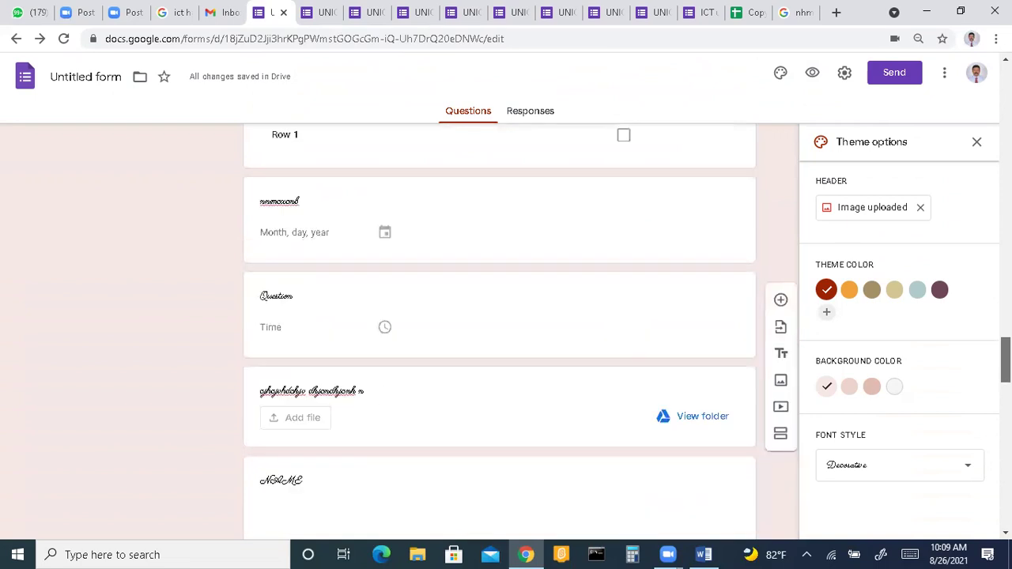
click(780, 393)
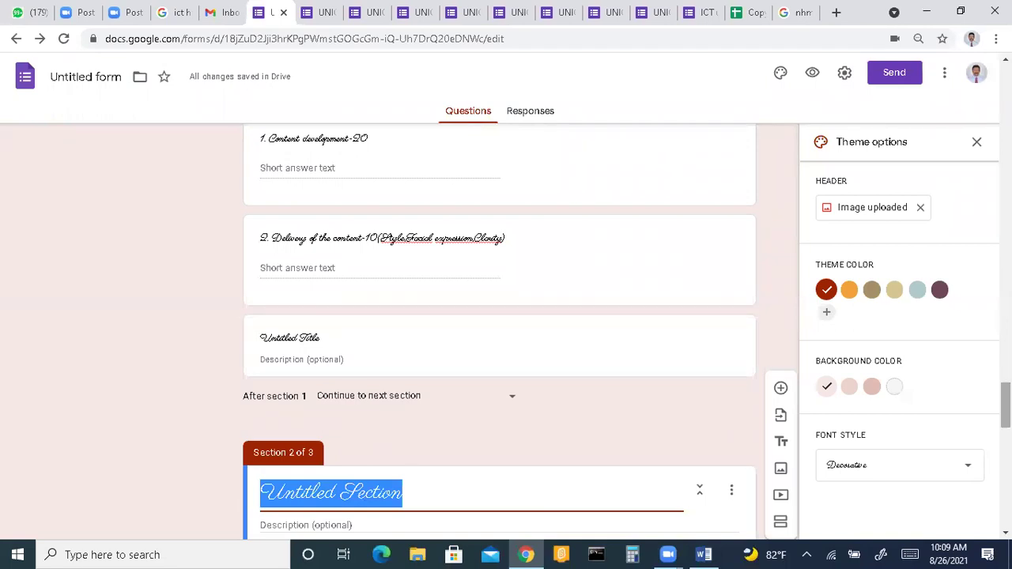
Look over sections 2 and 3, including the compost video, down to the last question of the form.
scroll(500, 332, down, 4)
key(shift+Tab)
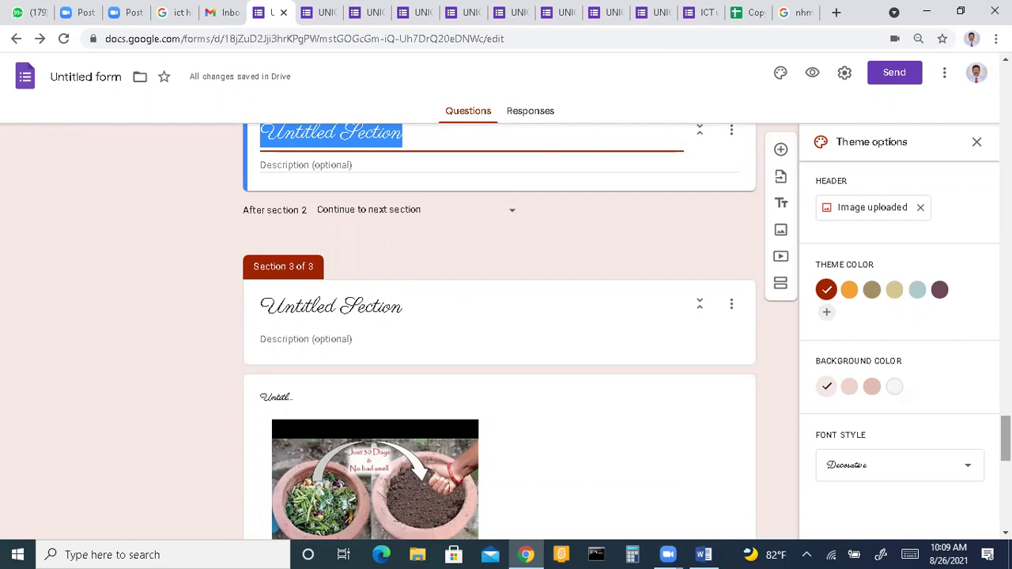
scroll(500, 332, down, 3)
scroll(500, 332, down, 4)
scroll(500, 332, up, 2)
scroll(500, 332, up, 4)
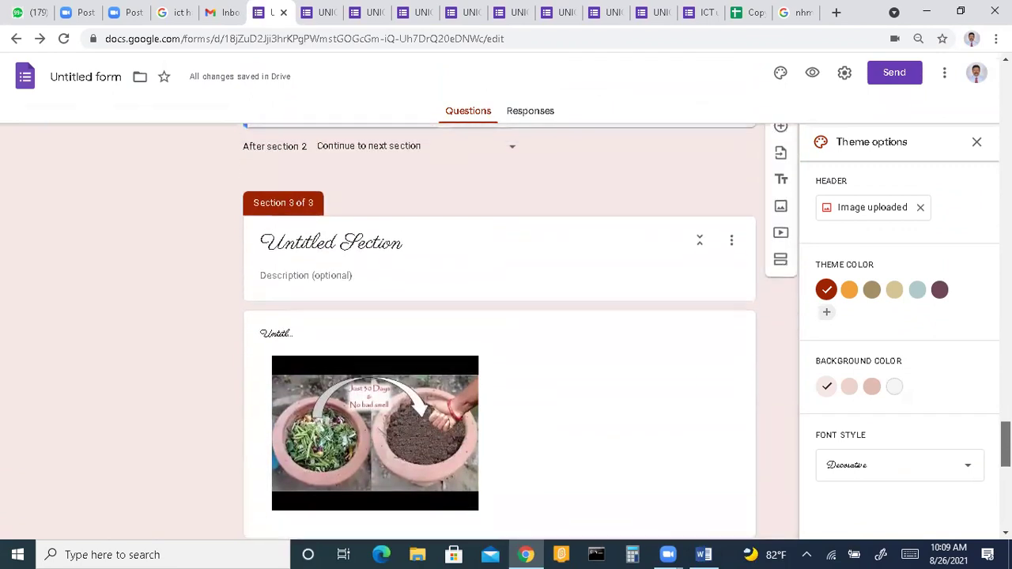
scroll(500, 332, down, 6)
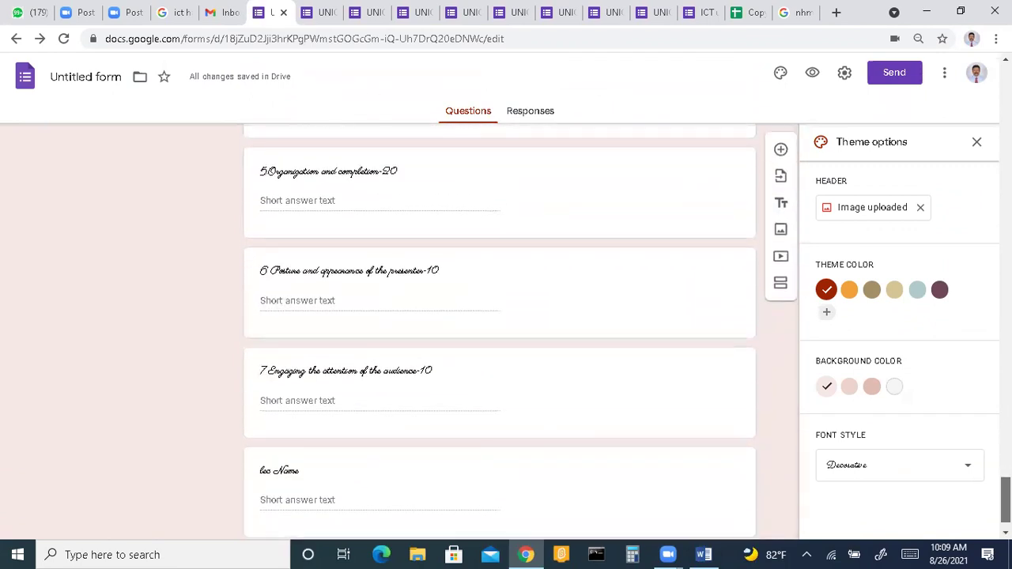
scroll(500, 332, down, 1)
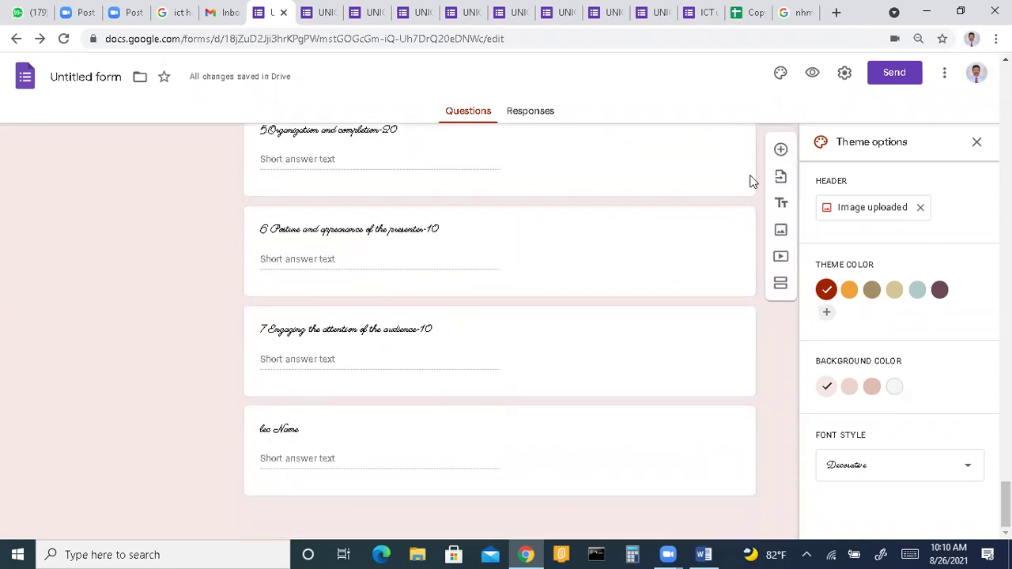
Add a new question to section 2 and start inserting a video.
click(780, 151)
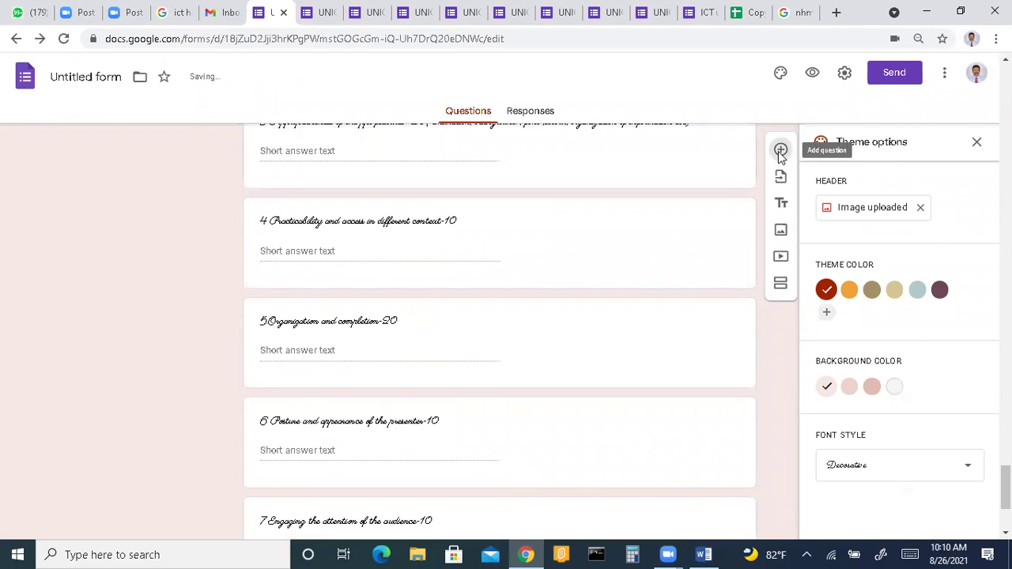
scroll(1003, 474, down, 3)
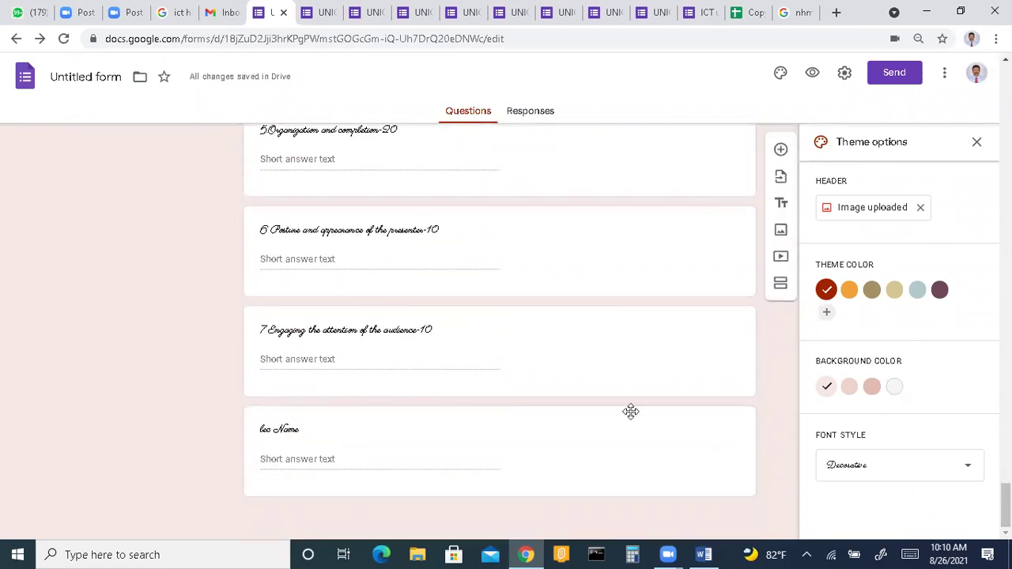
click(781, 261)
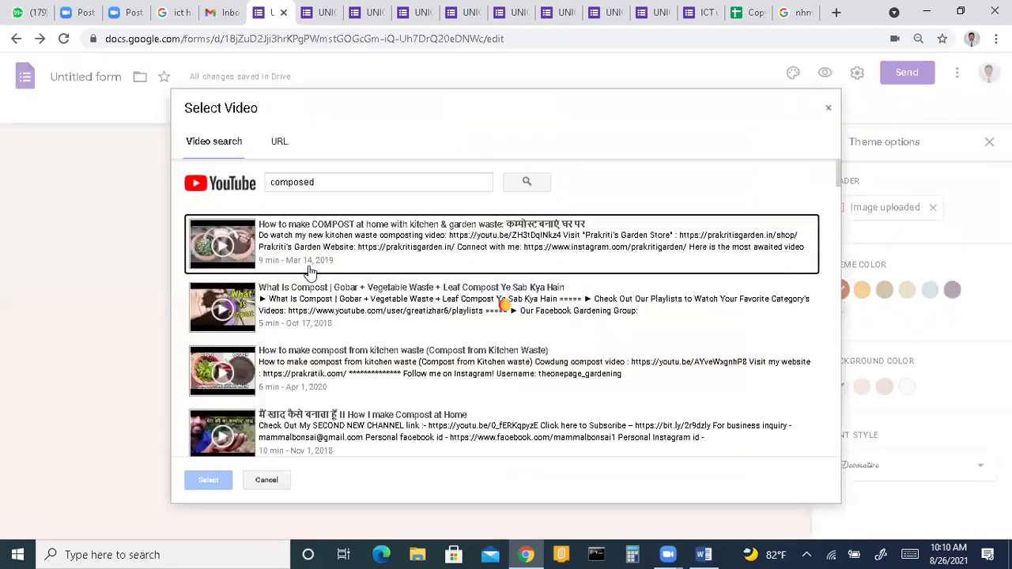
click(286, 254)
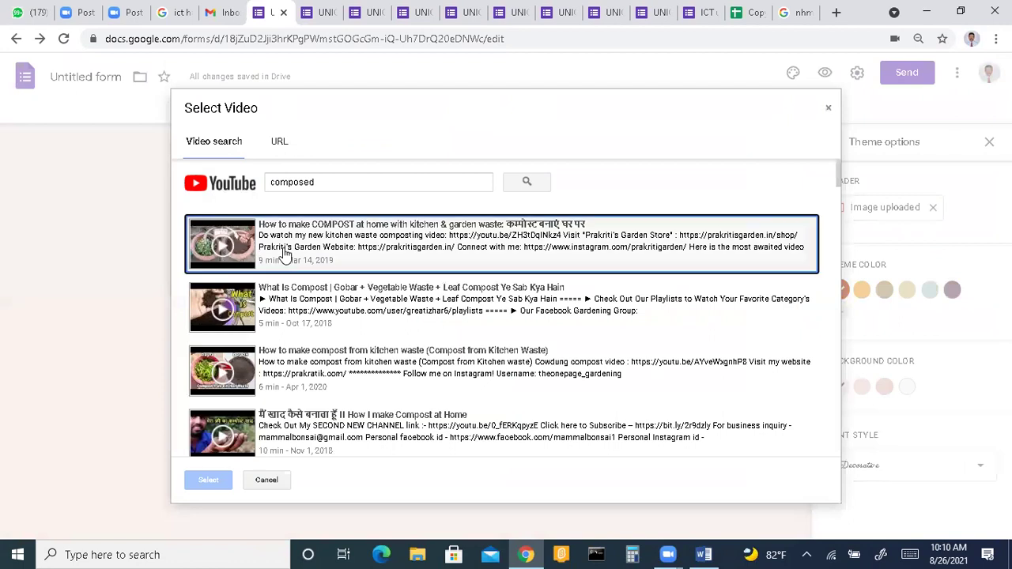
click(280, 143)
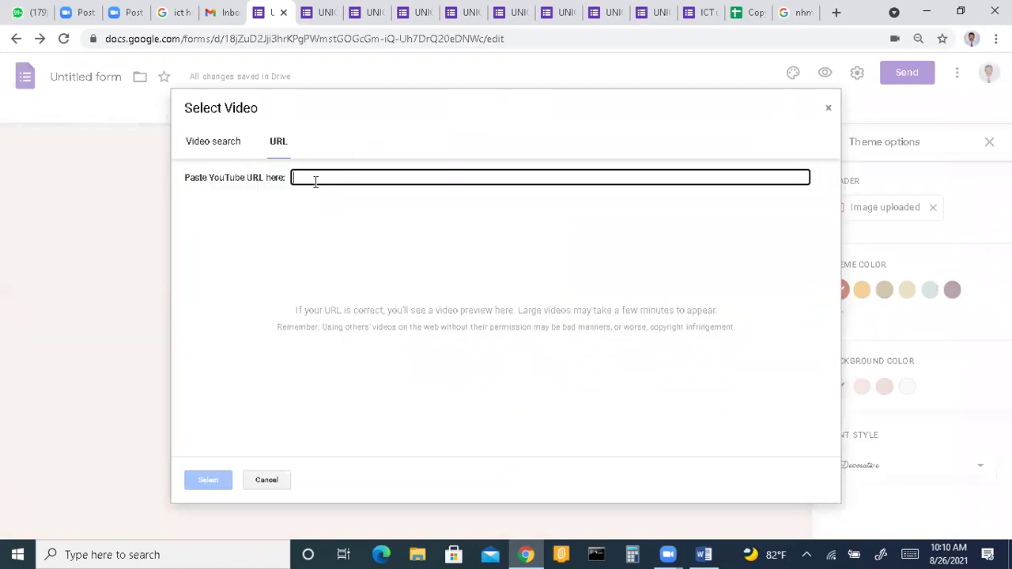
text(www)
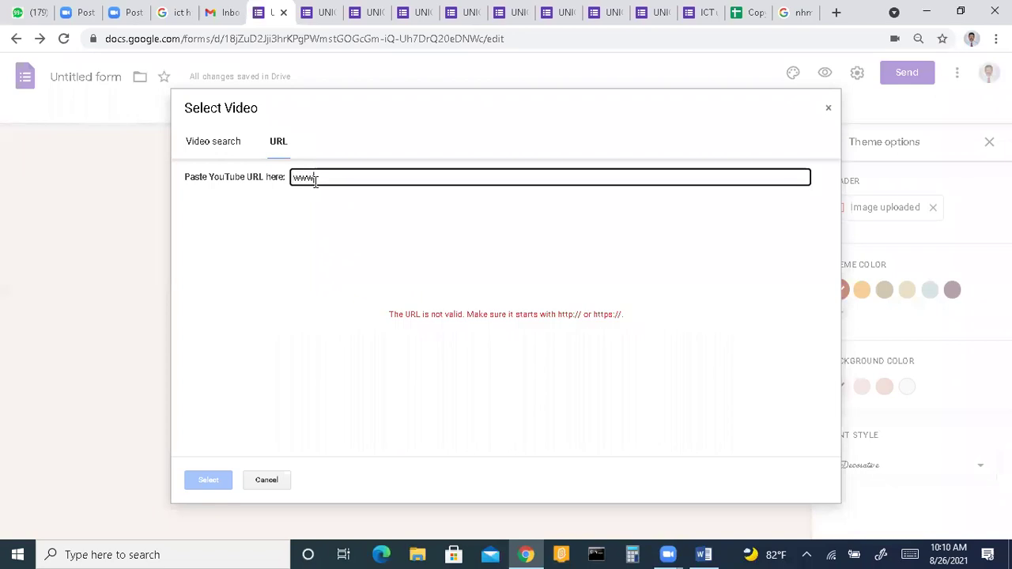
text(.nie.lk)
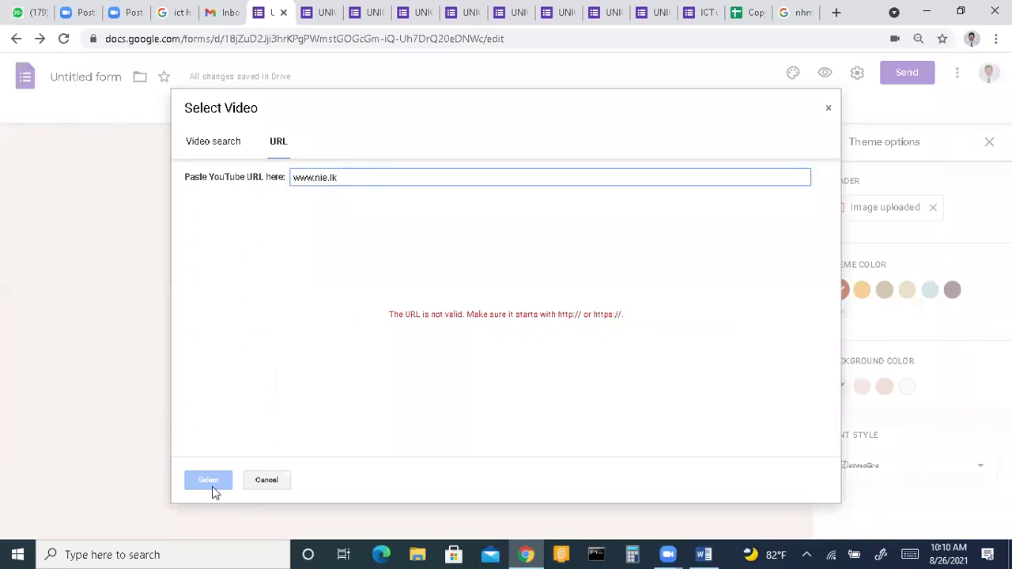
click(230, 149)
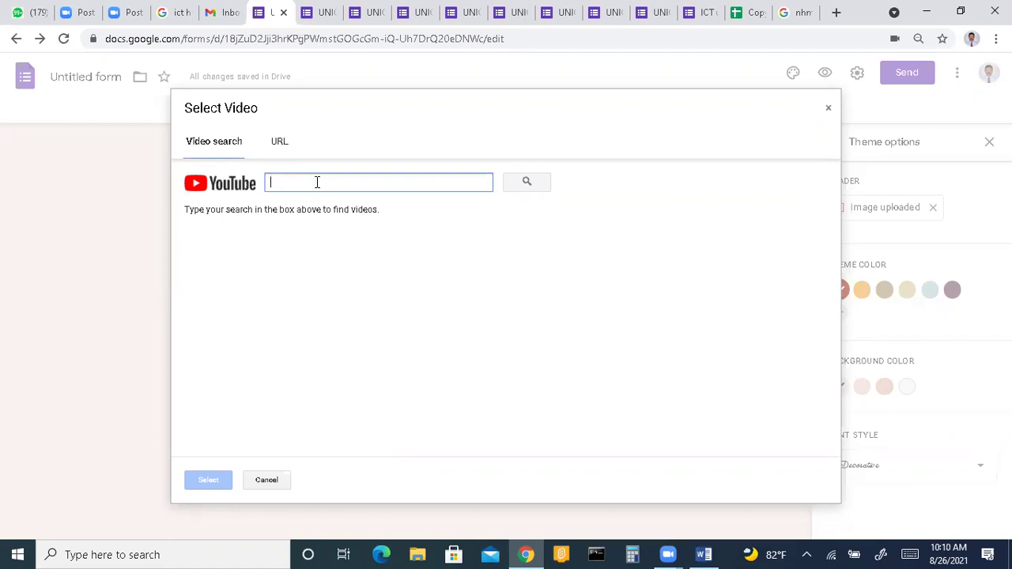
Search YouTube for "composed" and insert the video How to make compost from kitchen waste into section 2.
text(composed)
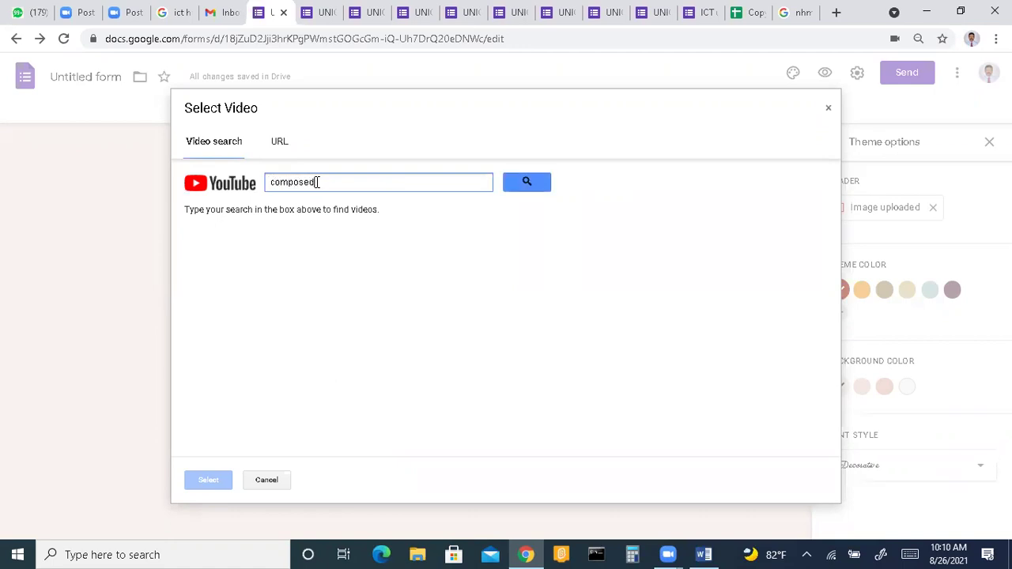
key(Return)
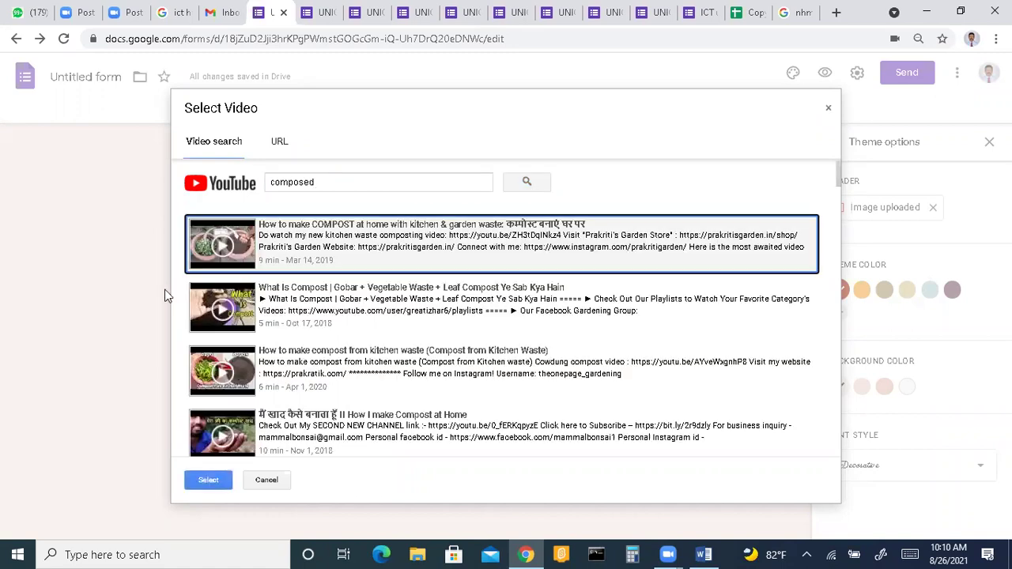
click(207, 385)
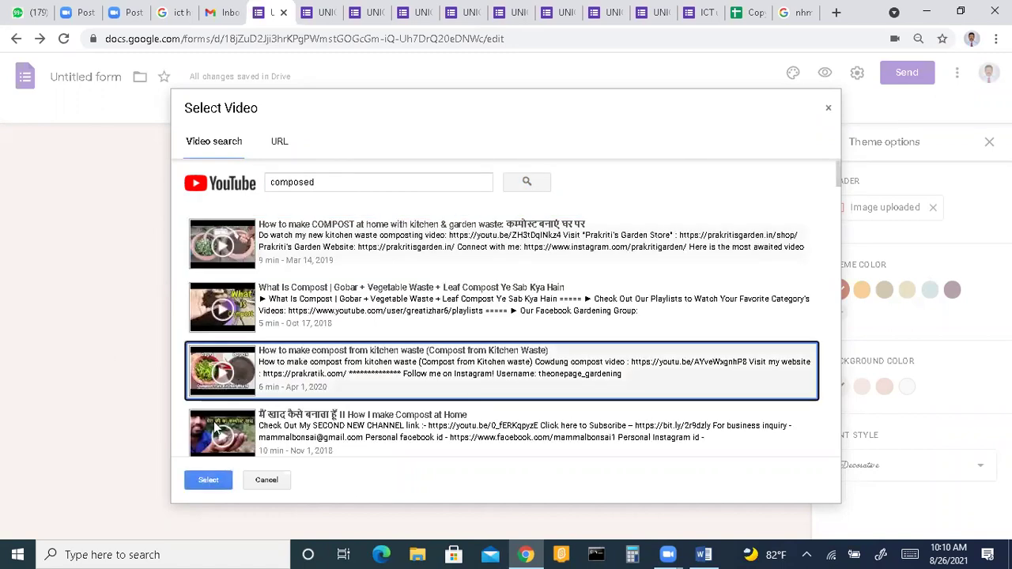
click(208, 480)
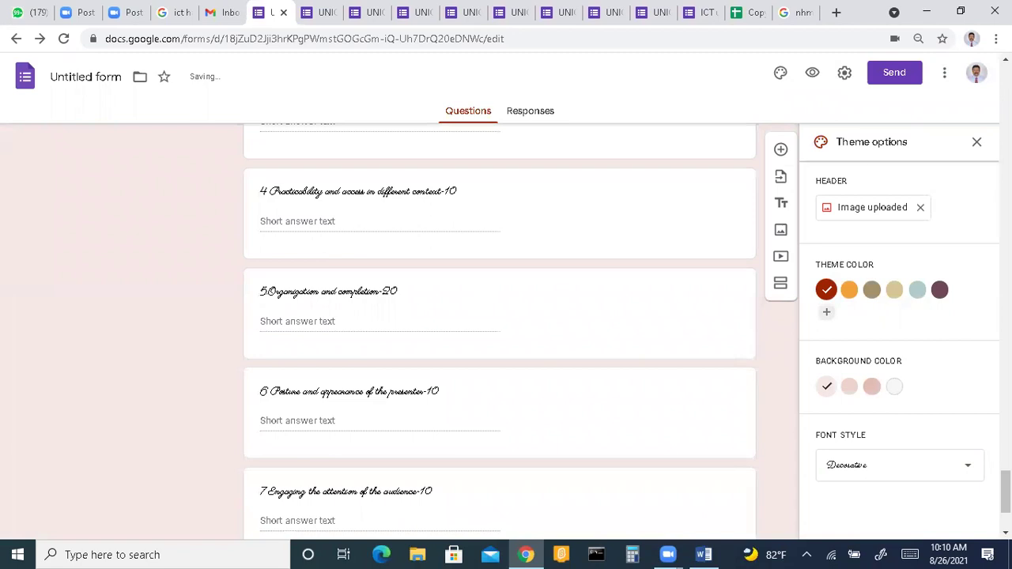
scroll(500, 332, down, 2)
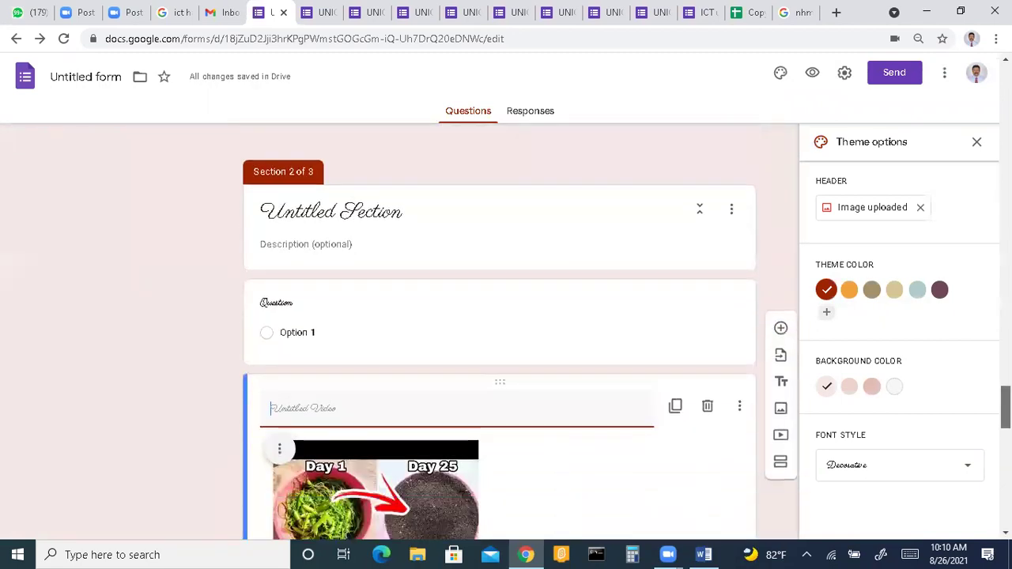
scroll(785, 345, down, 2)
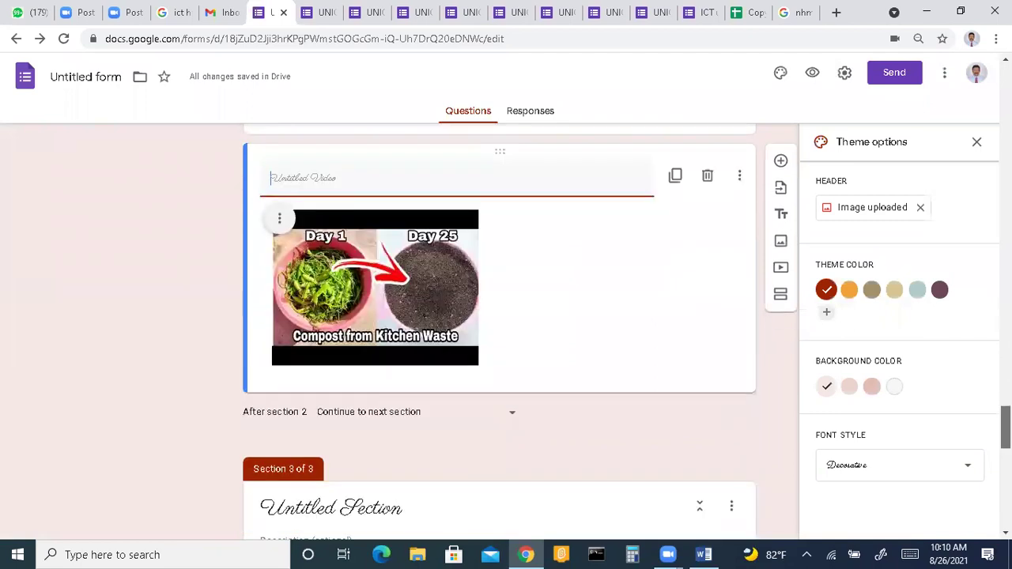
Preview the form and look through its first section from the header down to the last item.
click(432, 321)
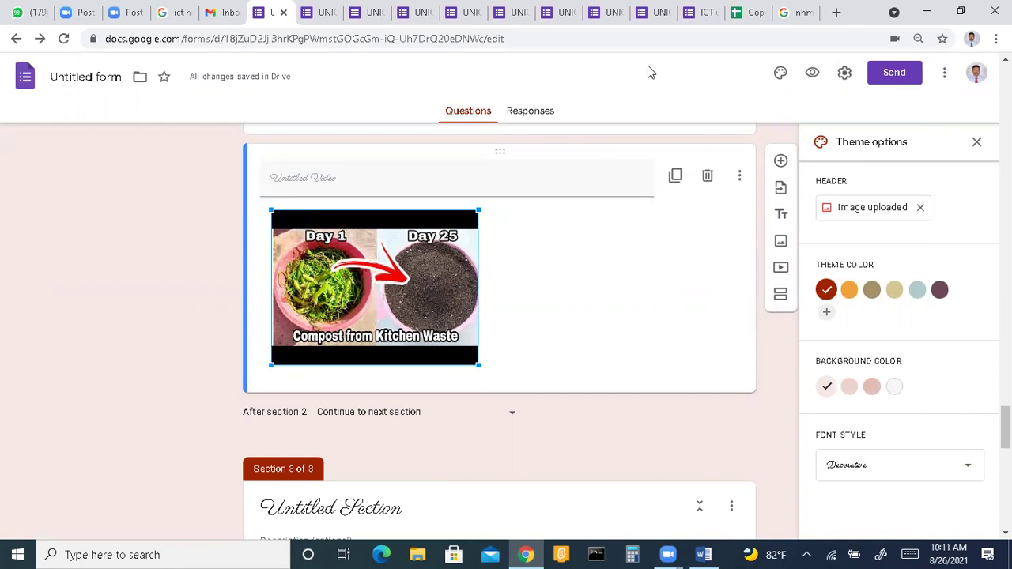
click(811, 73)
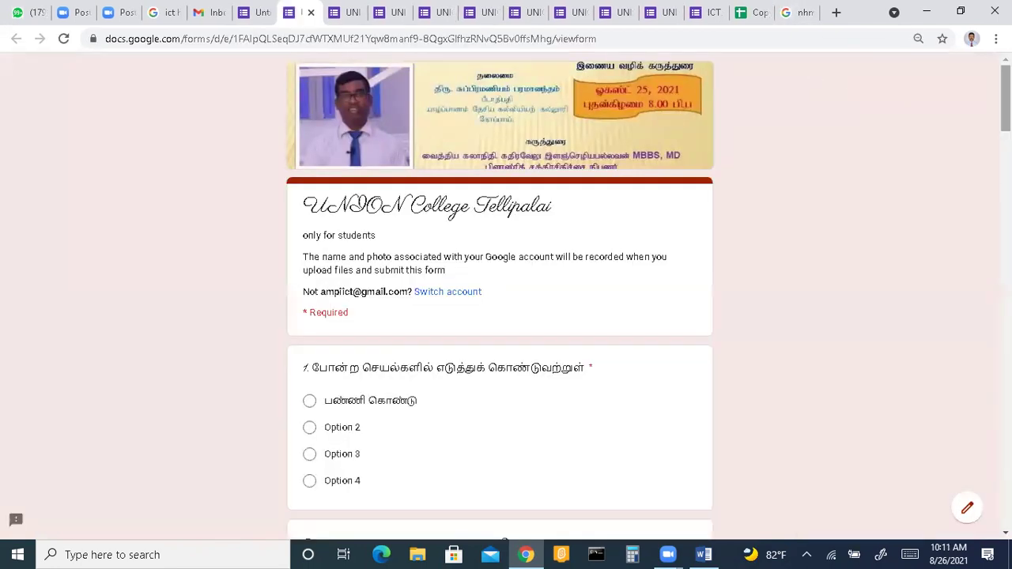
scroll(499, 300, down, 6)
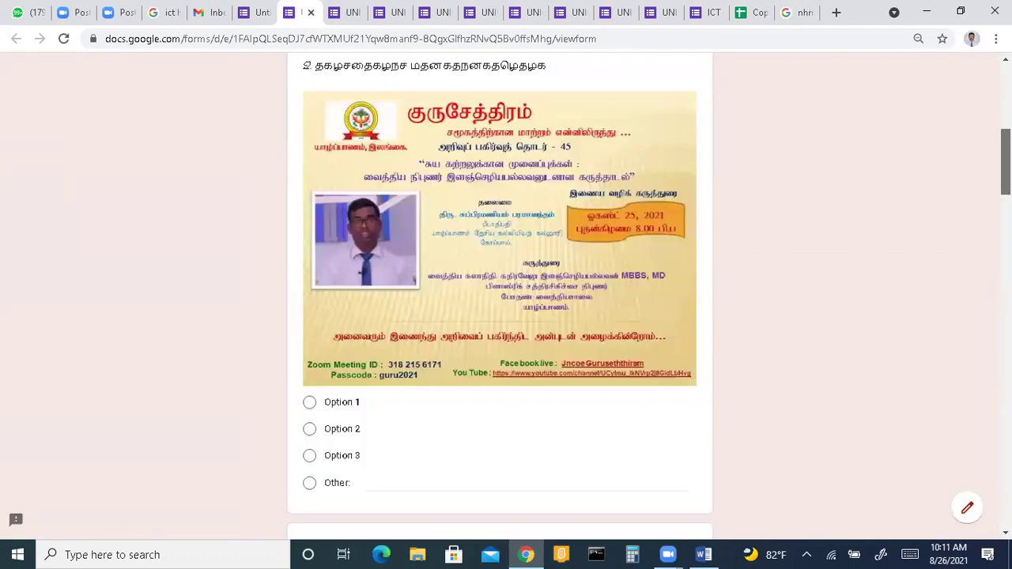
scroll(500, 301, down, 15)
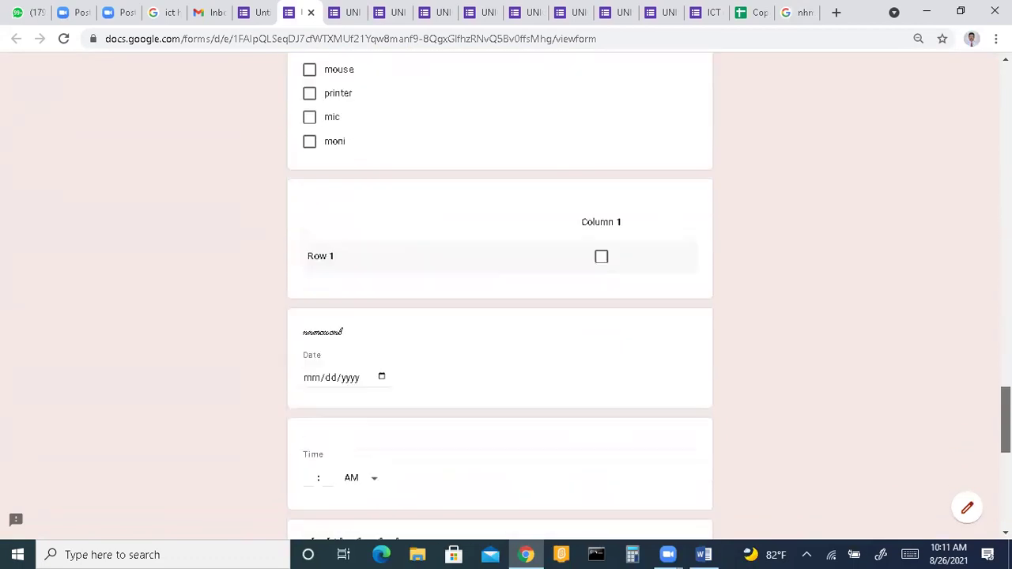
scroll(500, 301, down, 8)
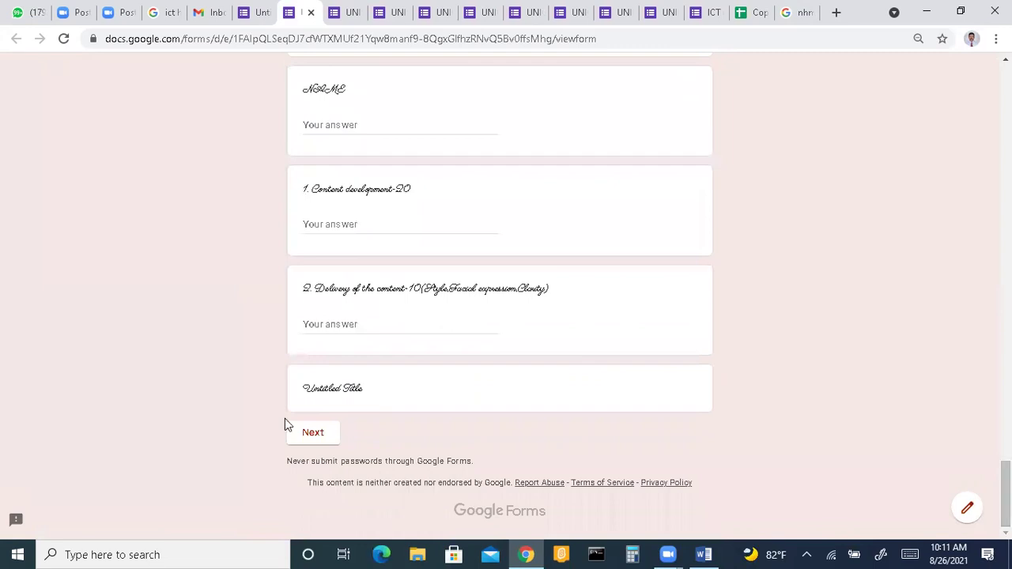
Try to advance the preview to the next section, and look over the first section's questions again.
click(307, 432)
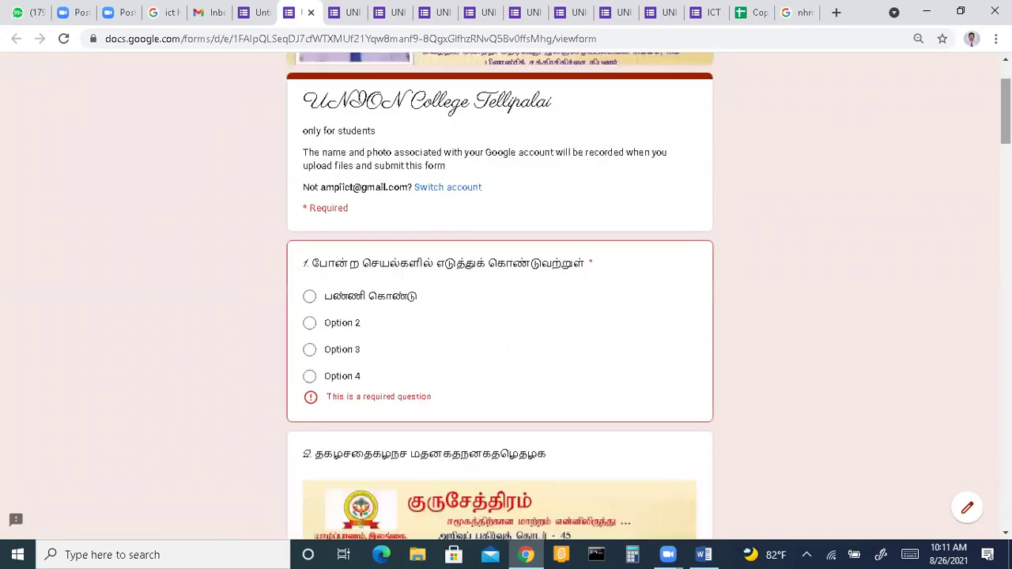
scroll(500, 301, down, 15)
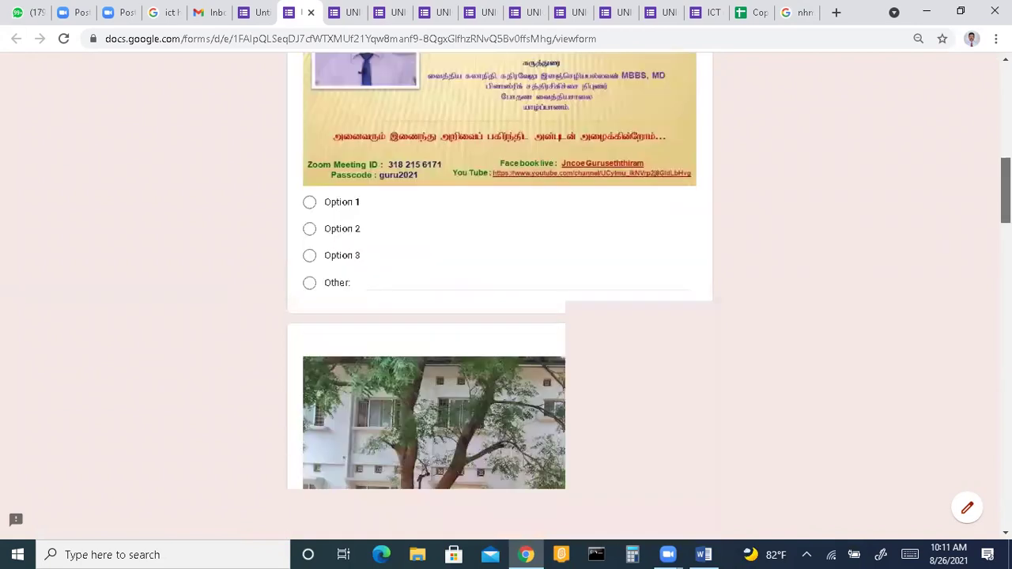
scroll(965, 203, down, 5)
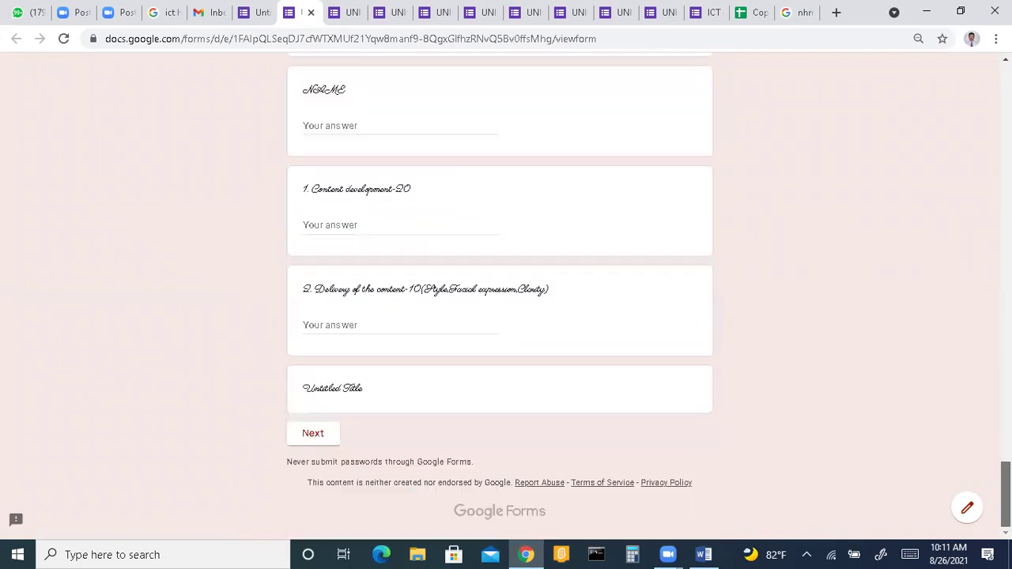
scroll(965, 203, up, 15)
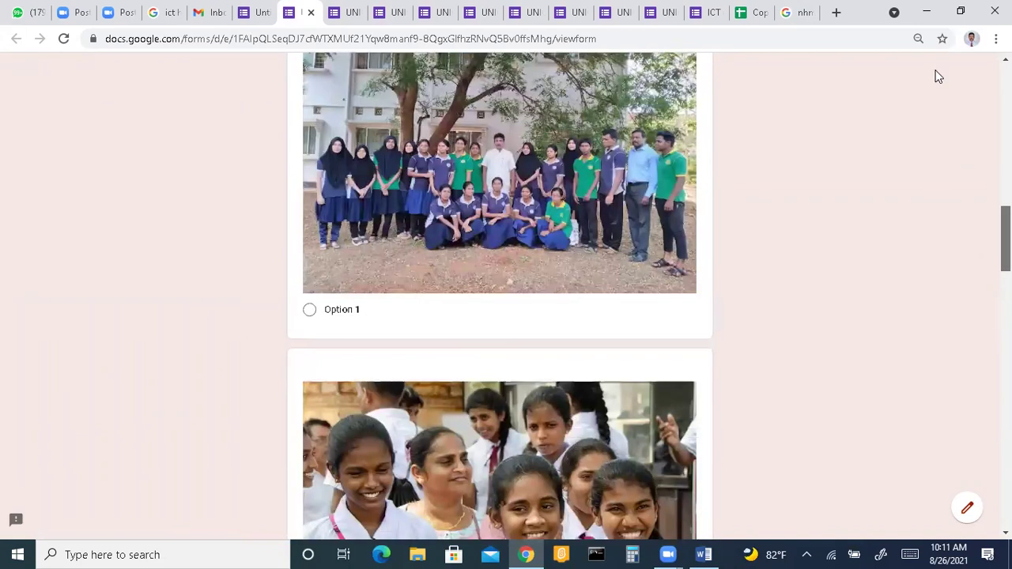
scroll(891, 8, up, 10)
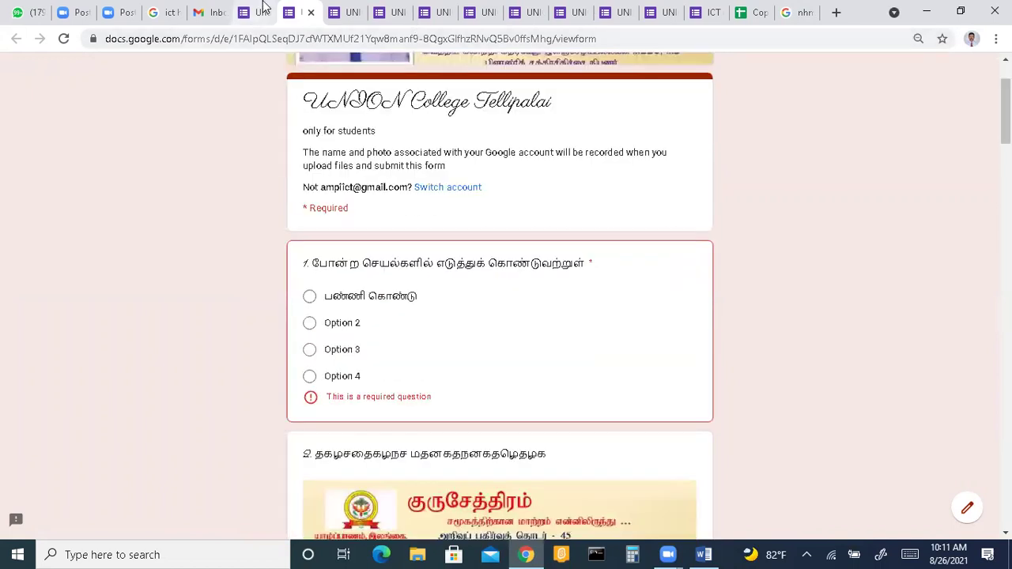
Return to the form editor and close the theme options.
click(261, 10)
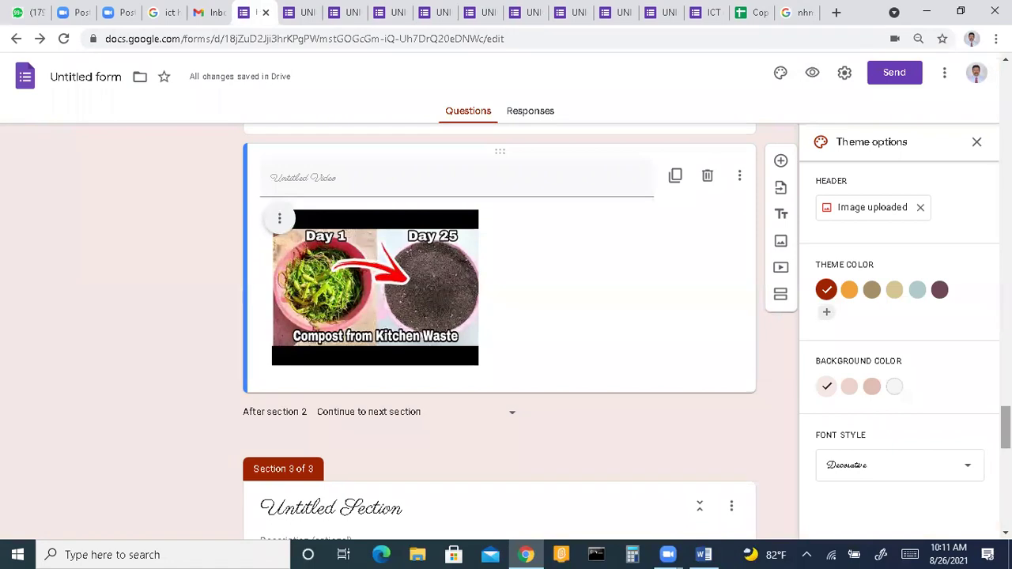
scroll(1006, 427, up, 1)
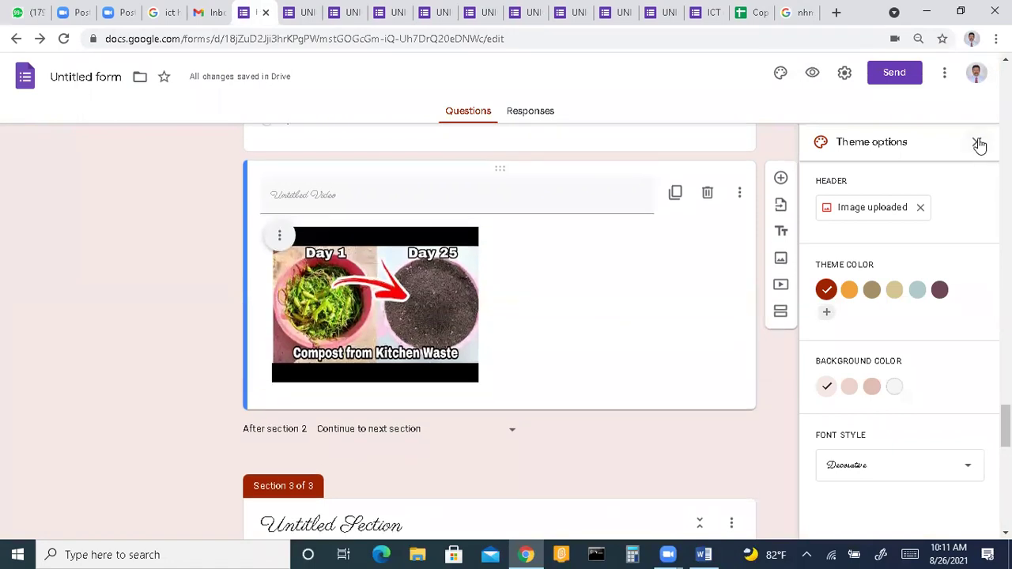
click(978, 143)
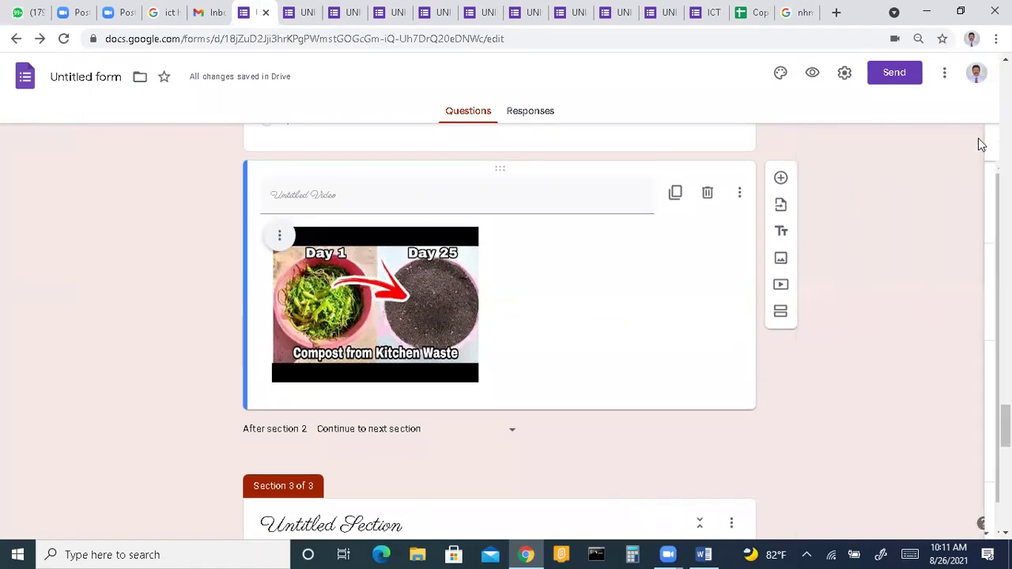
Show the collaborator settings for adding editors to the form, and close them without adding anyone.
click(947, 75)
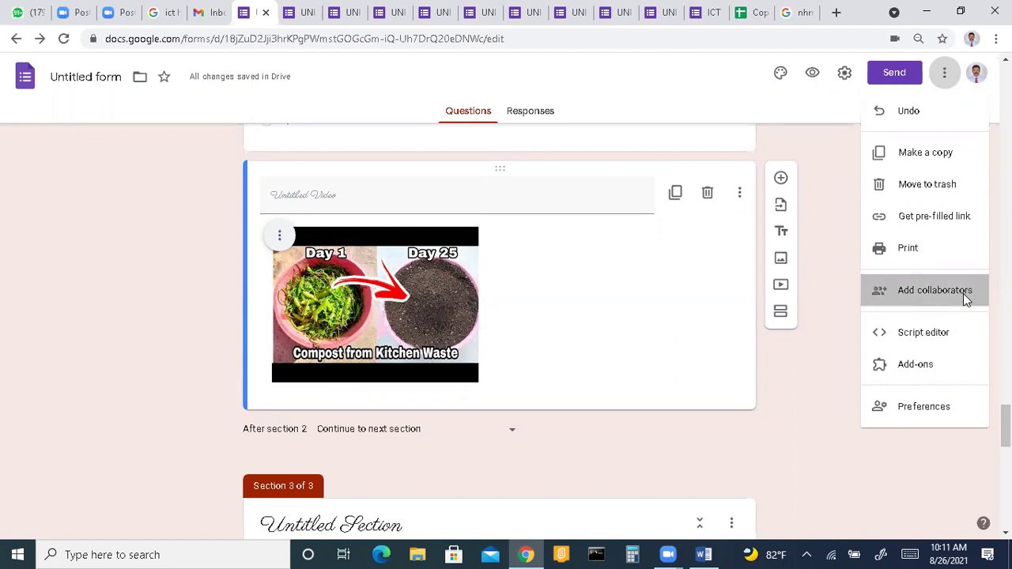
click(964, 295)
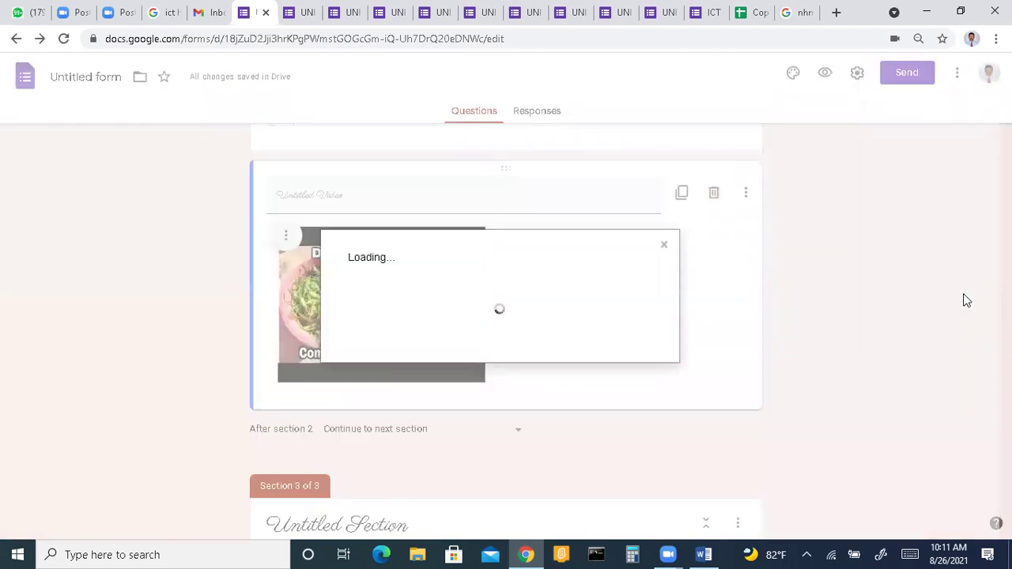
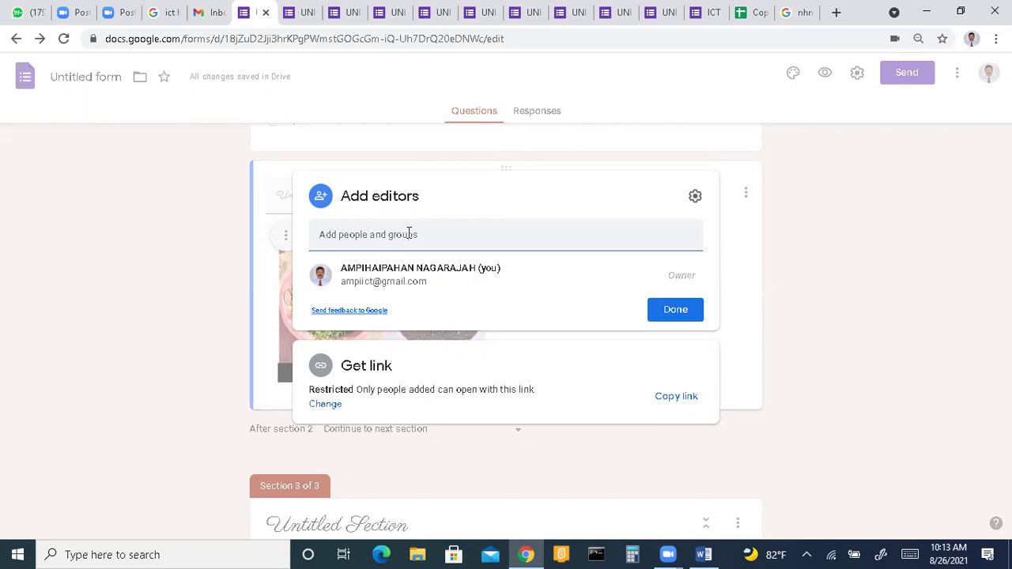
click(656, 313)
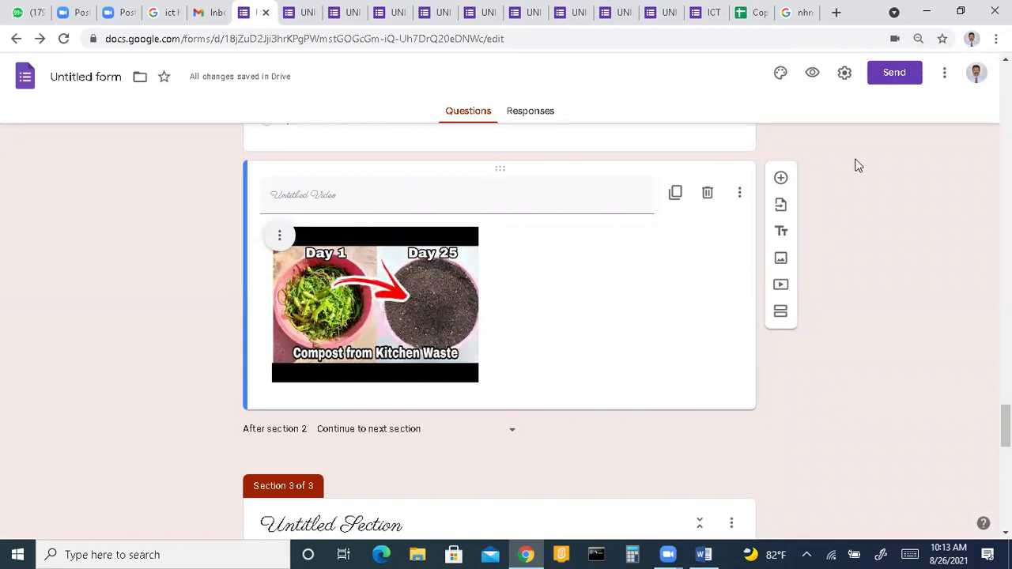
Open the form's add-ons marketplace and browse the apps that work with Forms.
click(944, 72)
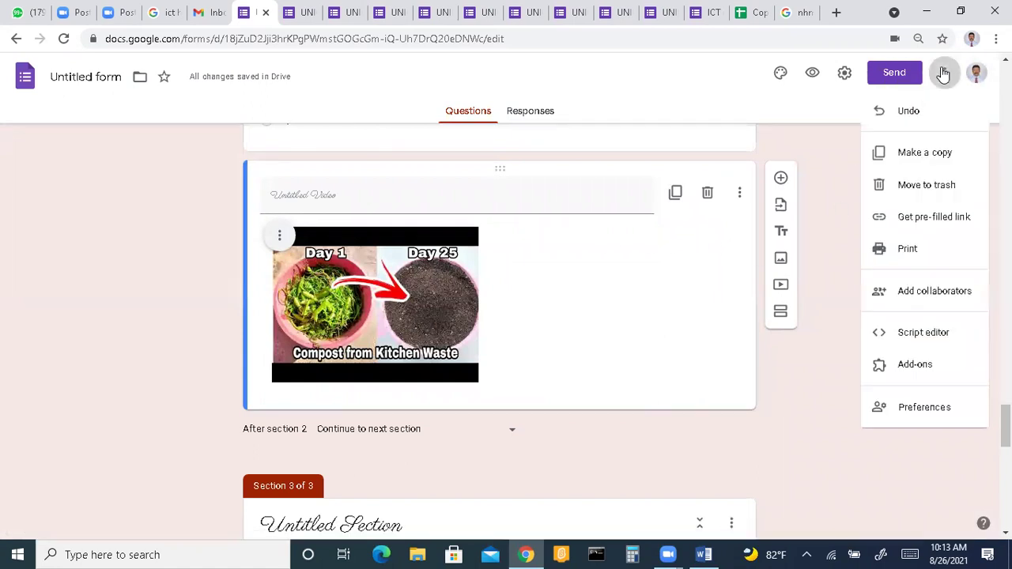
click(917, 368)
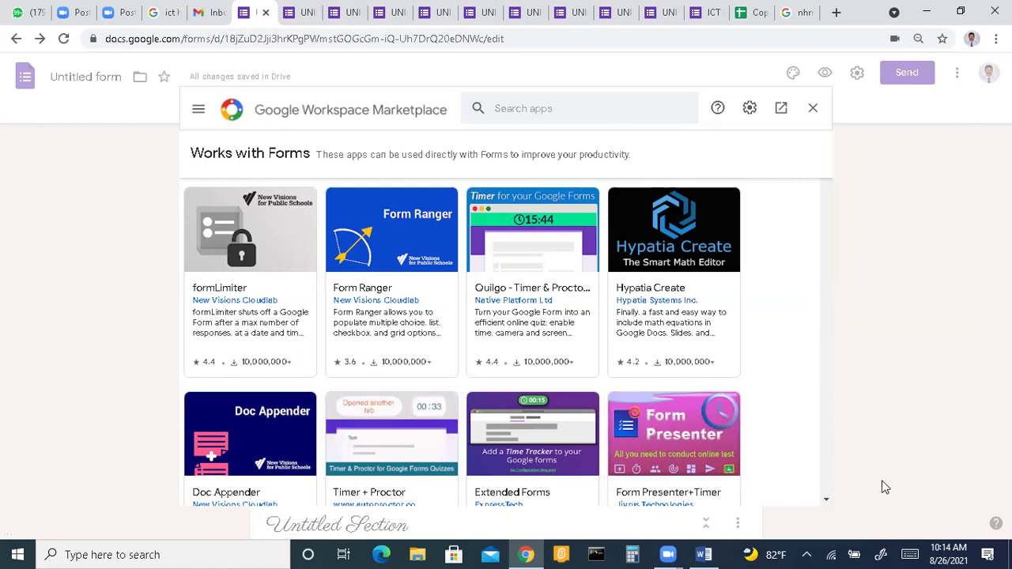
click(826, 503)
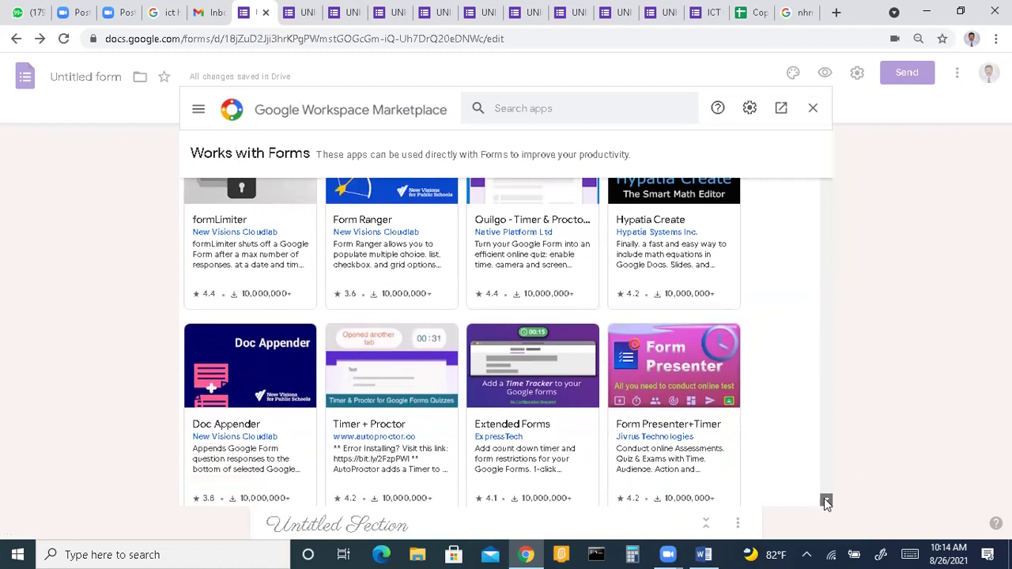
click(826, 503)
click(826, 503)
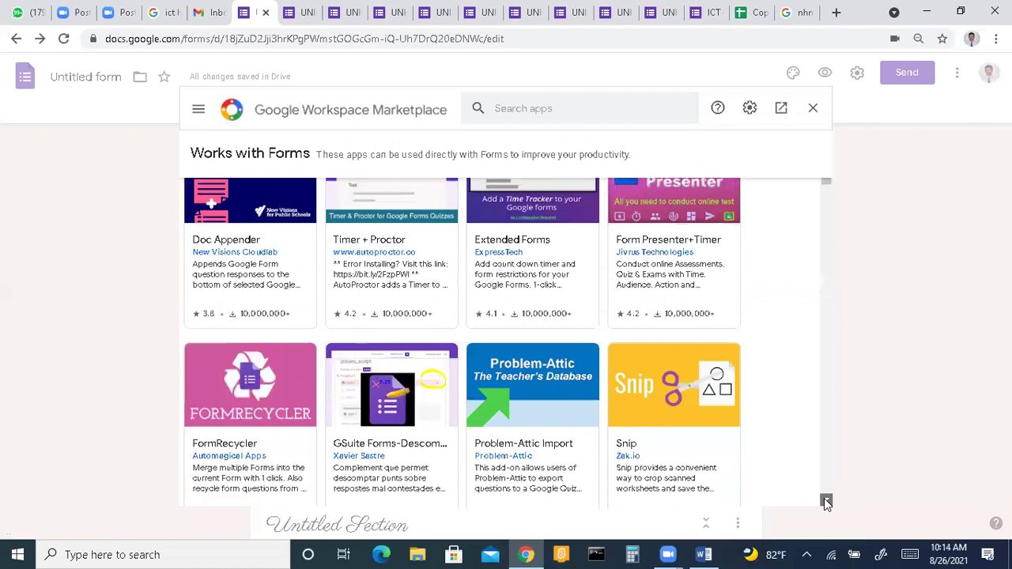
click(826, 503)
click(827, 503)
click(826, 503)
click(827, 503)
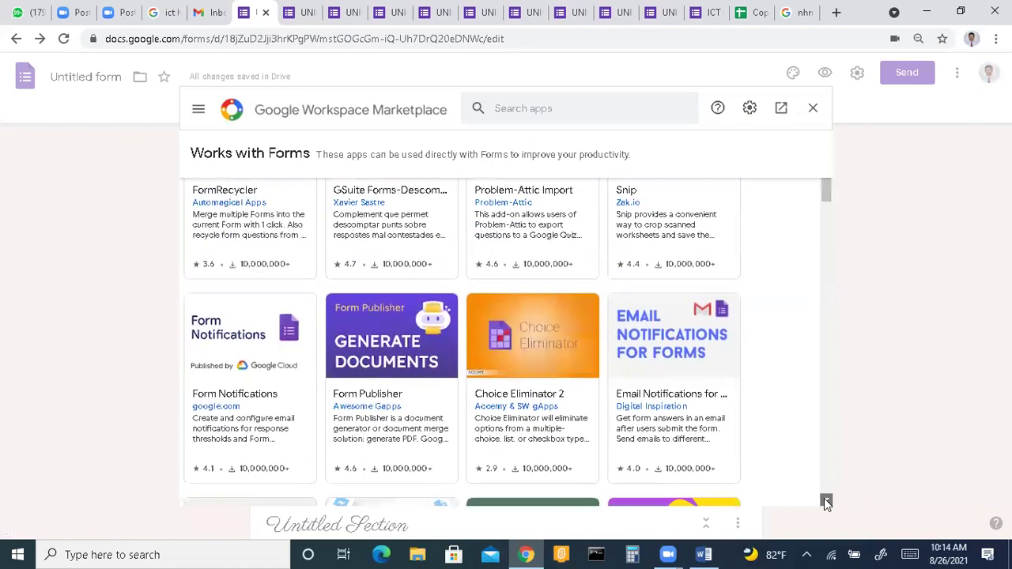
click(827, 503)
click(827, 503)
click(826, 503)
click(827, 503)
click(826, 503)
click(827, 503)
click(826, 503)
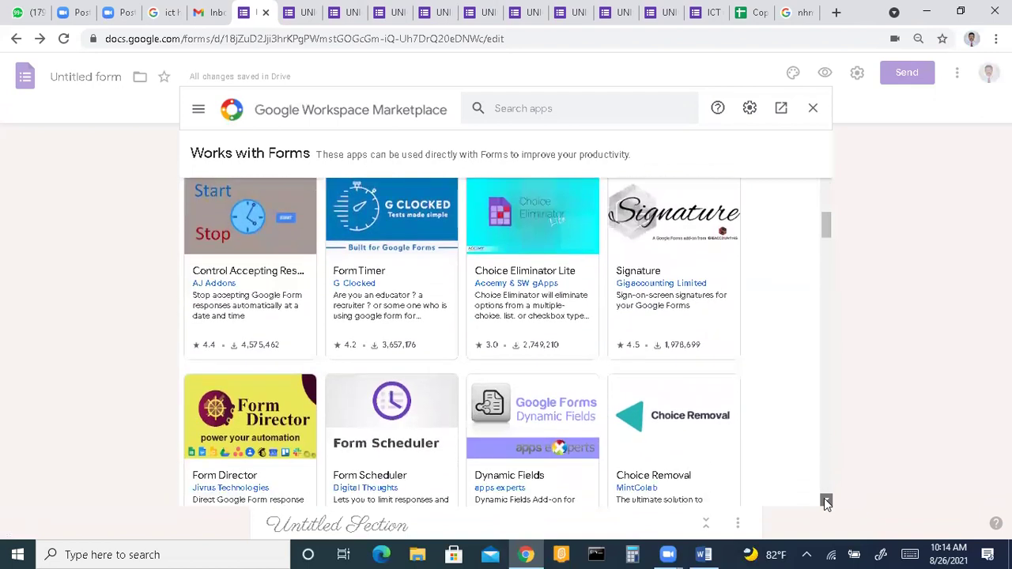
click(826, 503)
click(826, 503)
click(827, 503)
click(826, 503)
click(826, 503)
click(826, 503)
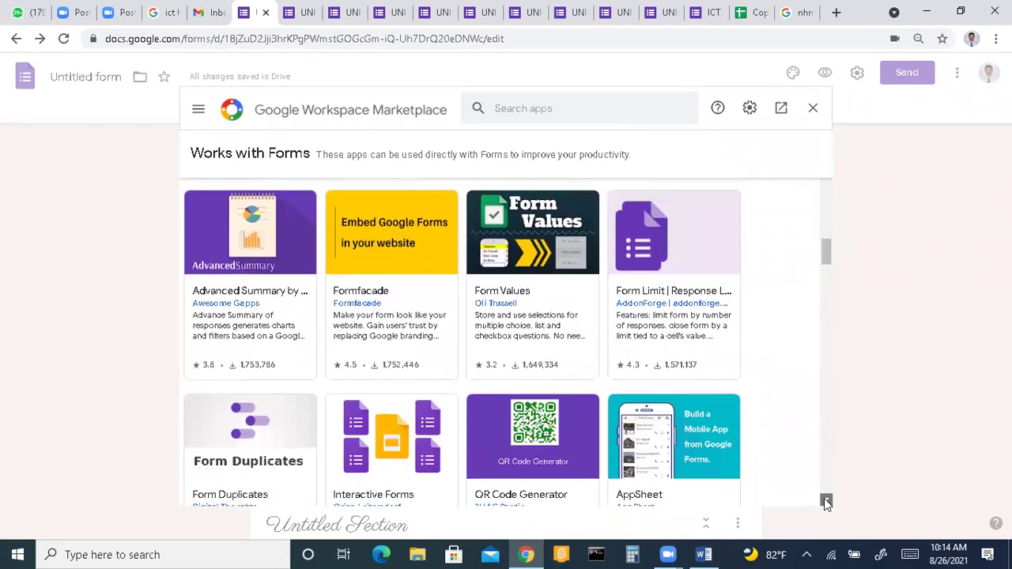
click(827, 503)
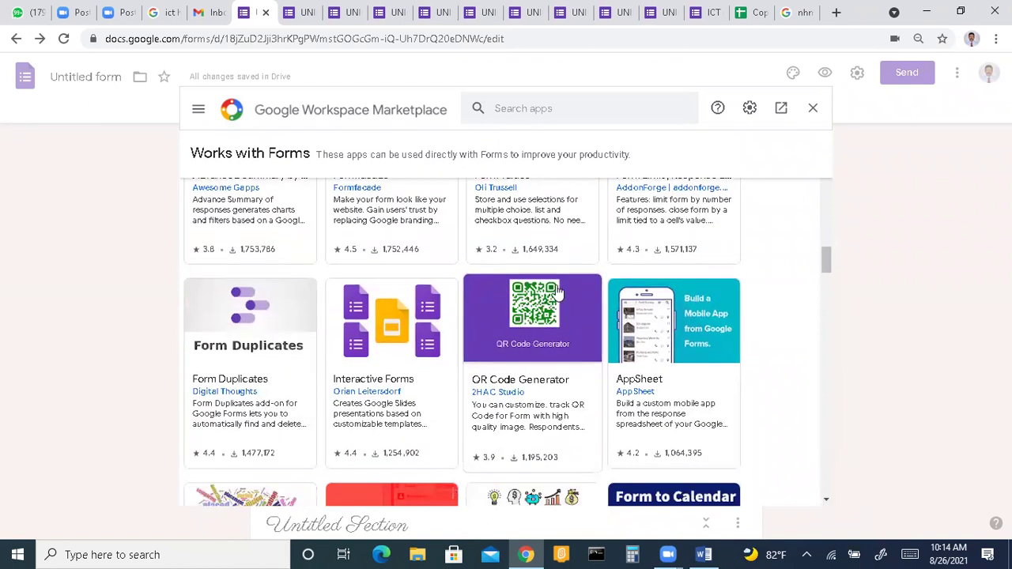
click(826, 502)
click(826, 503)
click(827, 503)
click(826, 502)
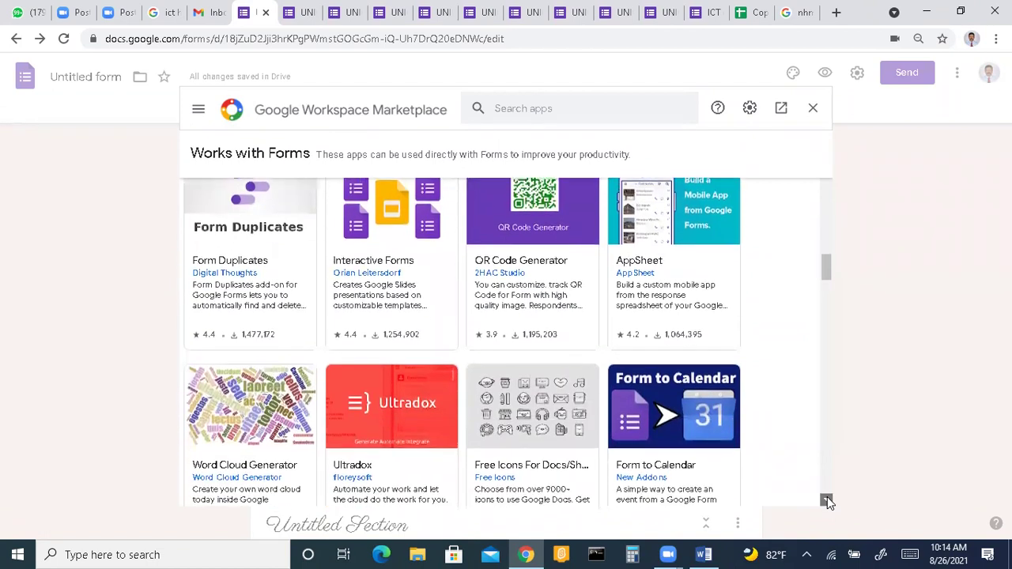
click(827, 503)
click(826, 503)
click(826, 503)
click(827, 503)
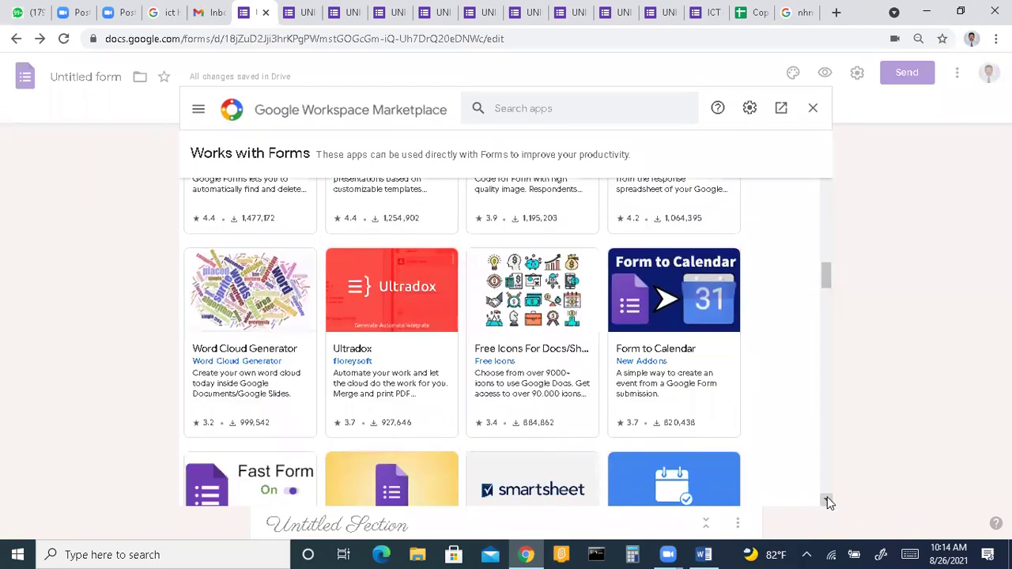
click(828, 502)
click(827, 501)
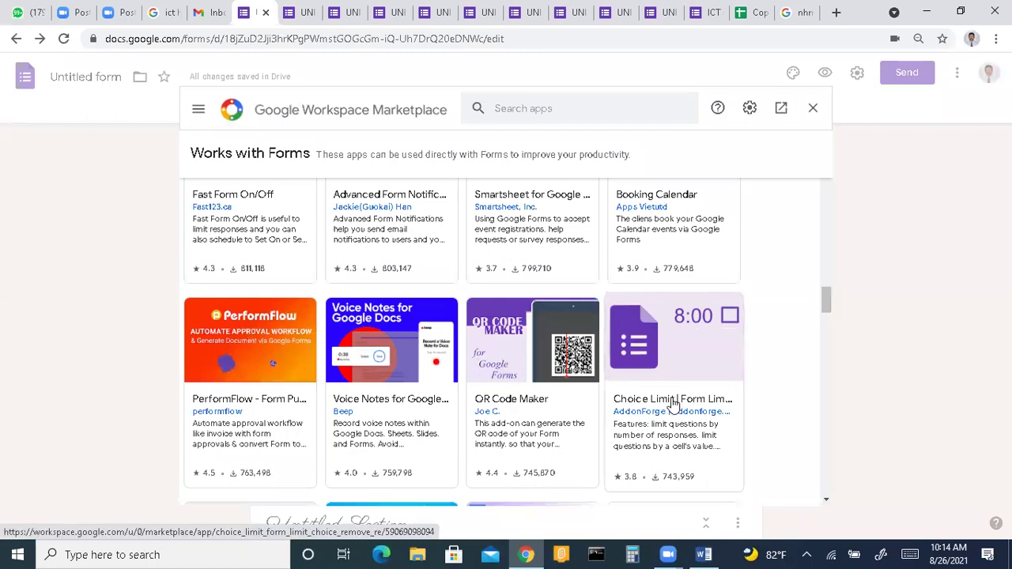
click(827, 503)
scroll(826, 503, down, 4)
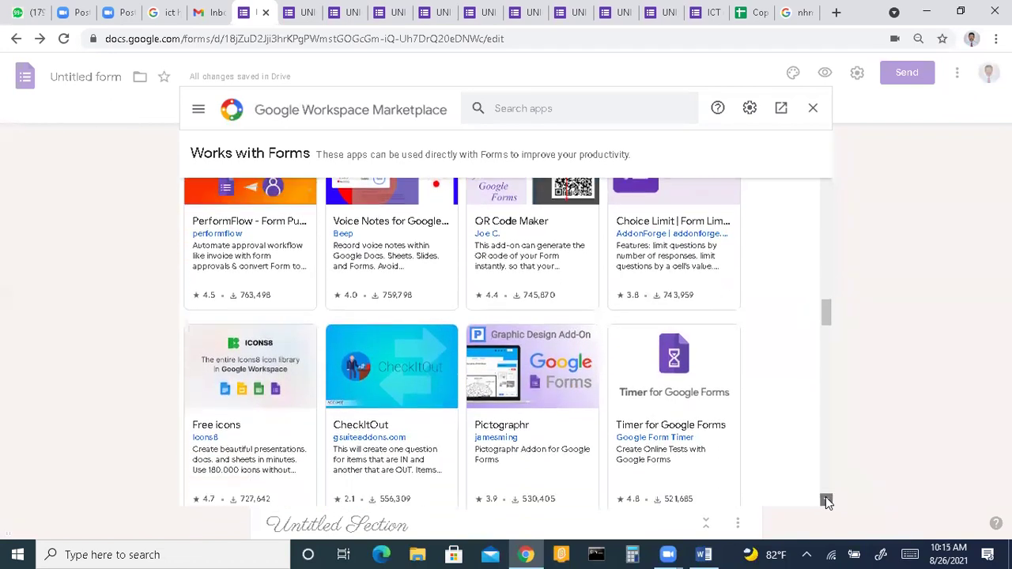
scroll(826, 503, down, 3)
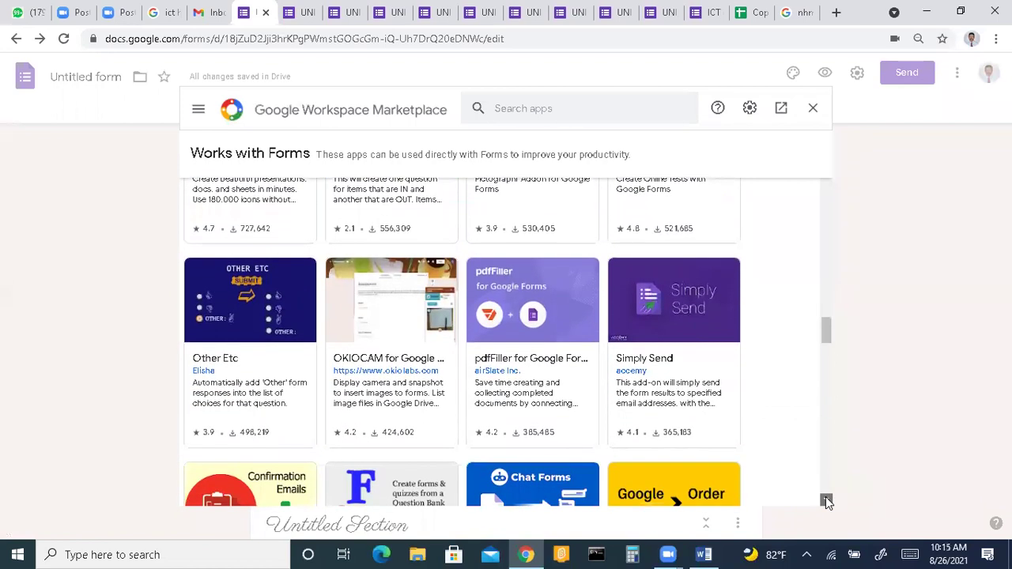
scroll(827, 503, down, 1)
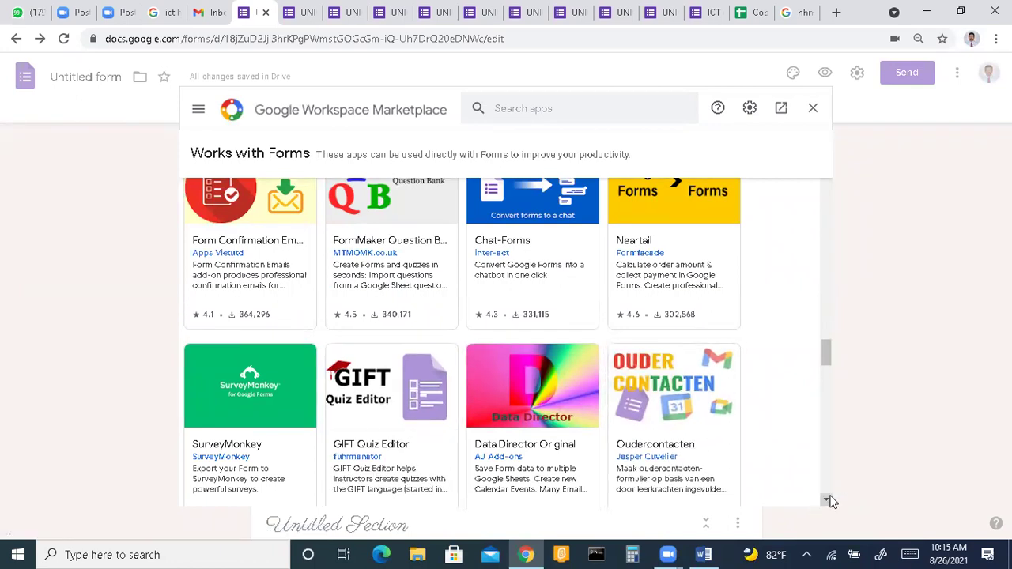
scroll(828, 502, down, 1)
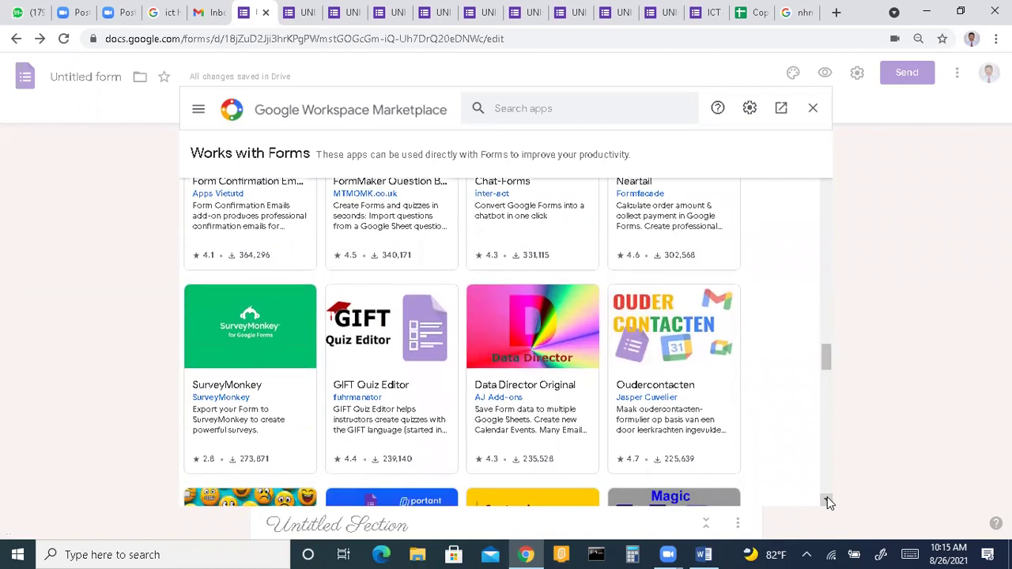
scroll(828, 502, down, 3)
scroll(828, 503, down, 1)
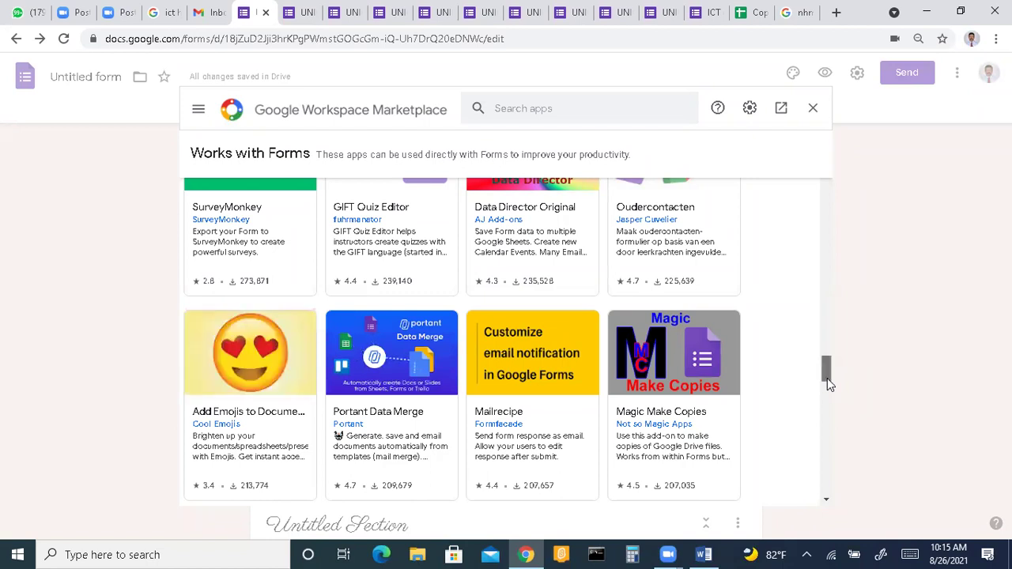
drag(825, 379, 827, 403)
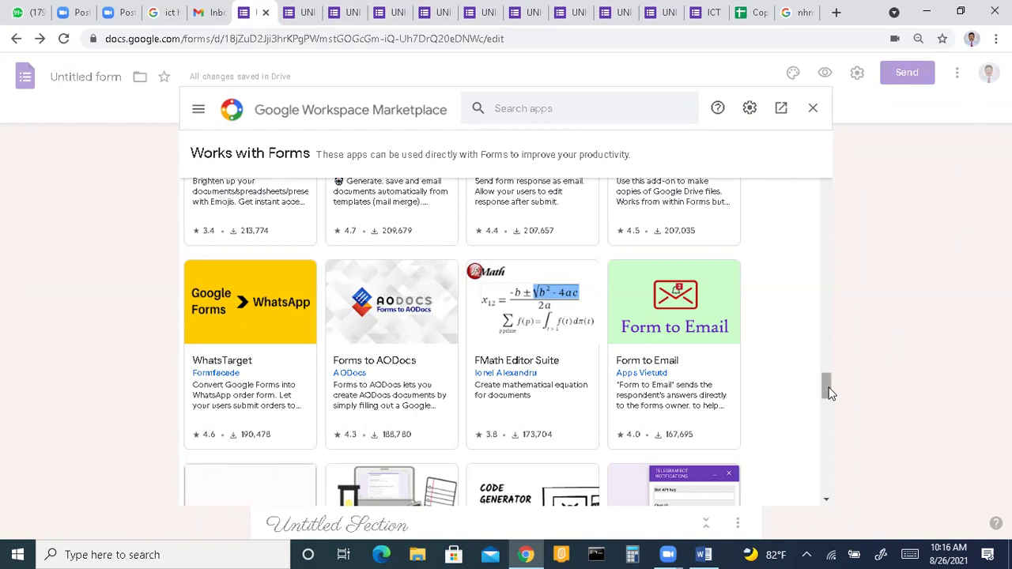
scroll(827, 389, down, 4)
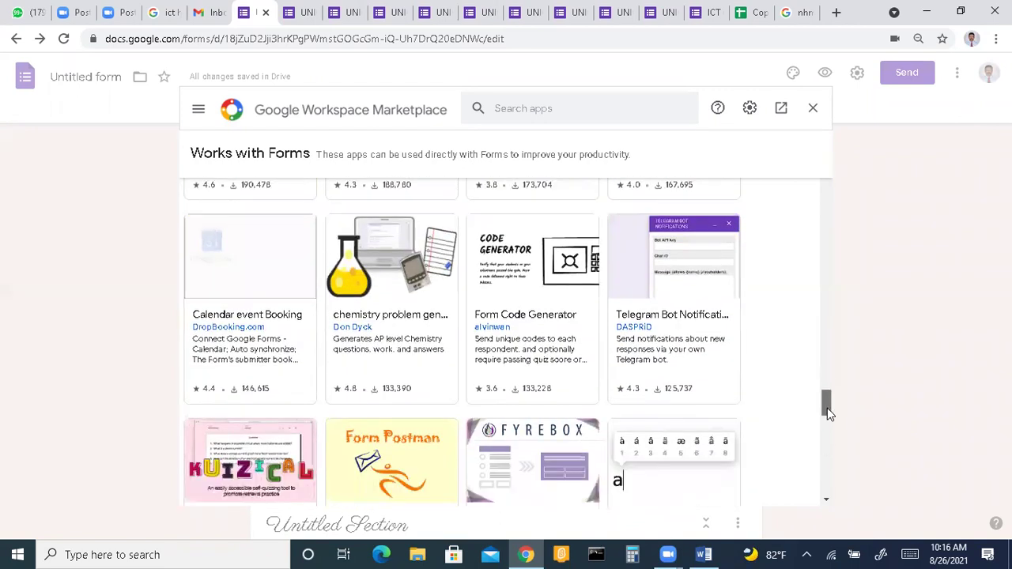
Browse the remaining Works with Forms apps down towards the end of the marketplace list.
scroll(827, 407, up, 2)
scroll(368, 323, down, 1)
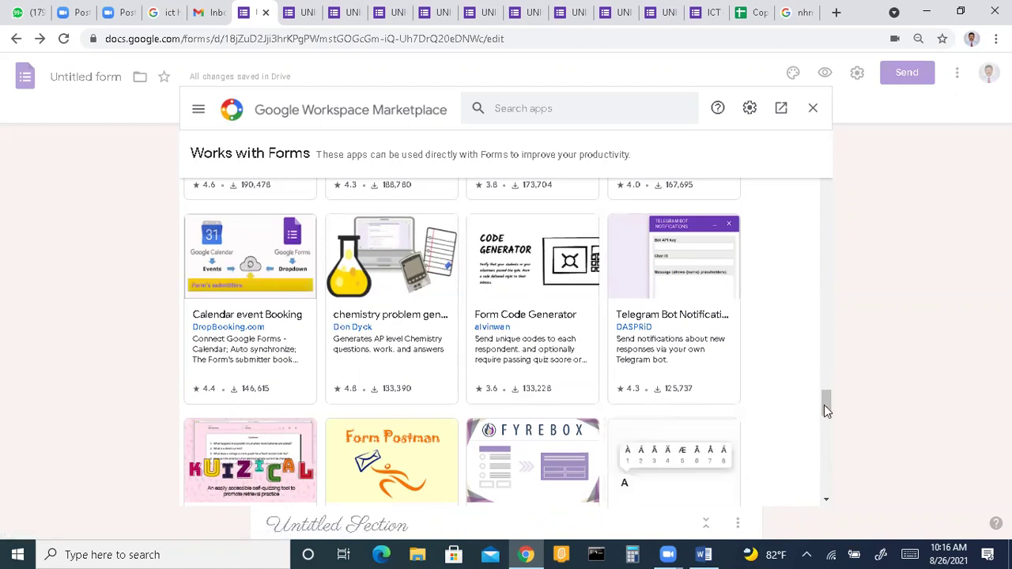
drag(826, 406, 827, 460)
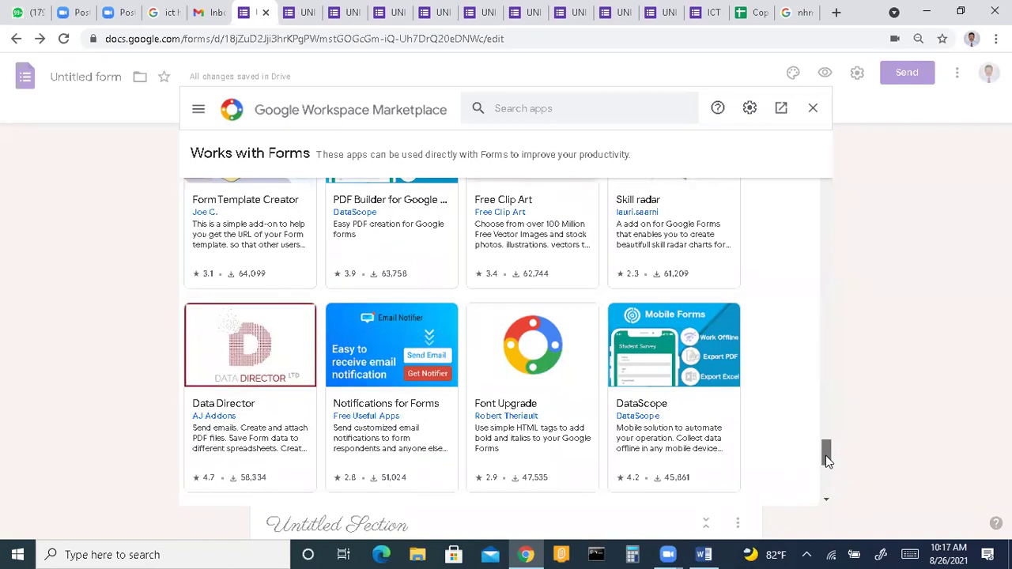
drag(827, 459, 827, 465)
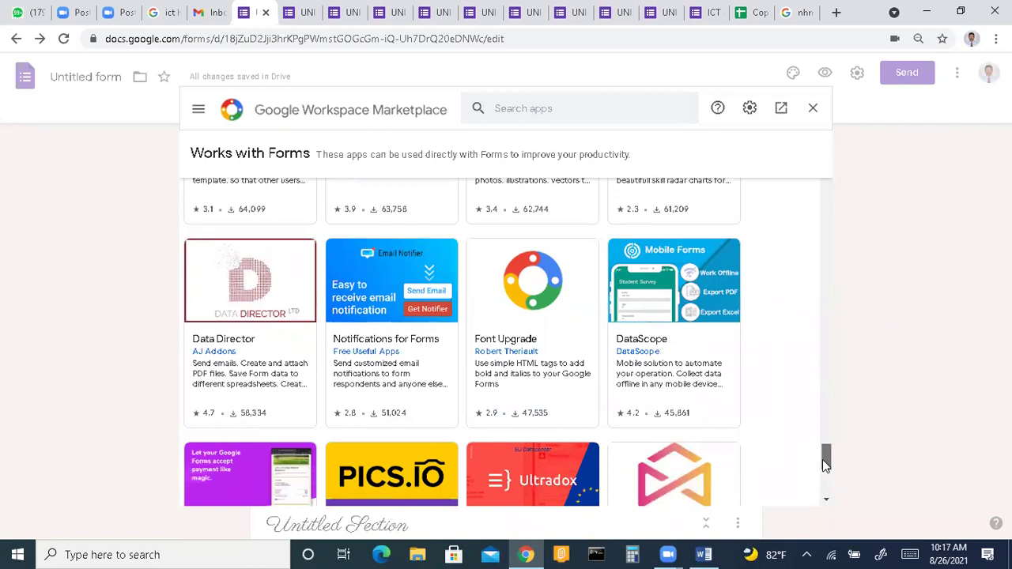
drag(824, 465, 823, 488)
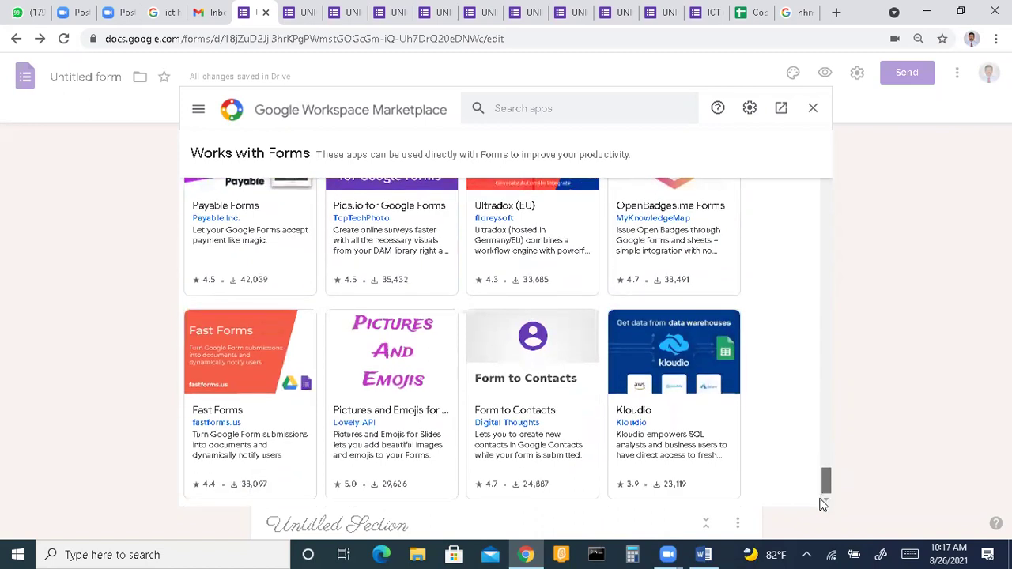
Look back through the Works with Forms apps up to the most-installed add-ons, such as formLimiter, Form Ranger and Quilgo.
scroll(819, 468, up, 2)
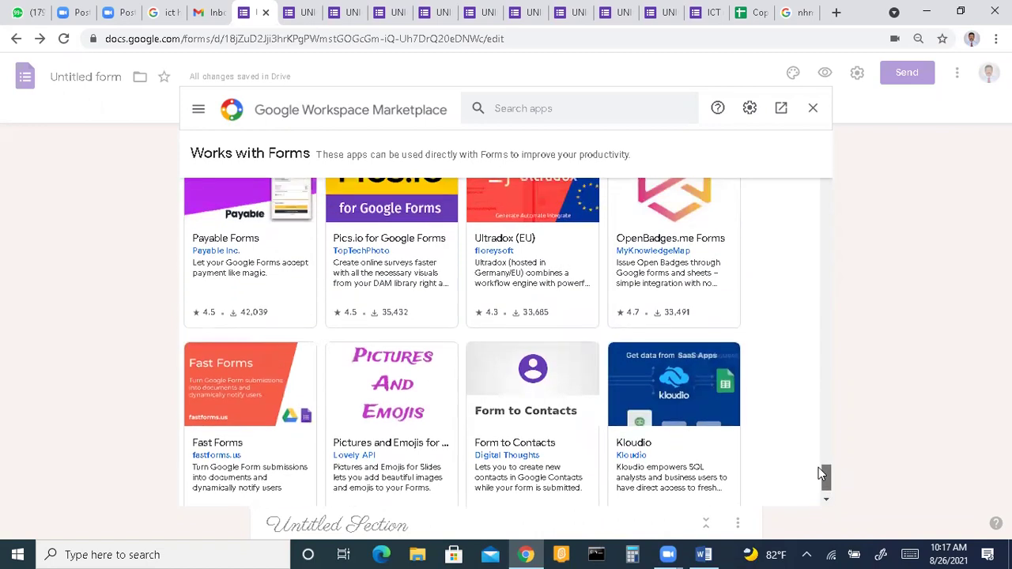
scroll(825, 455, up, 3)
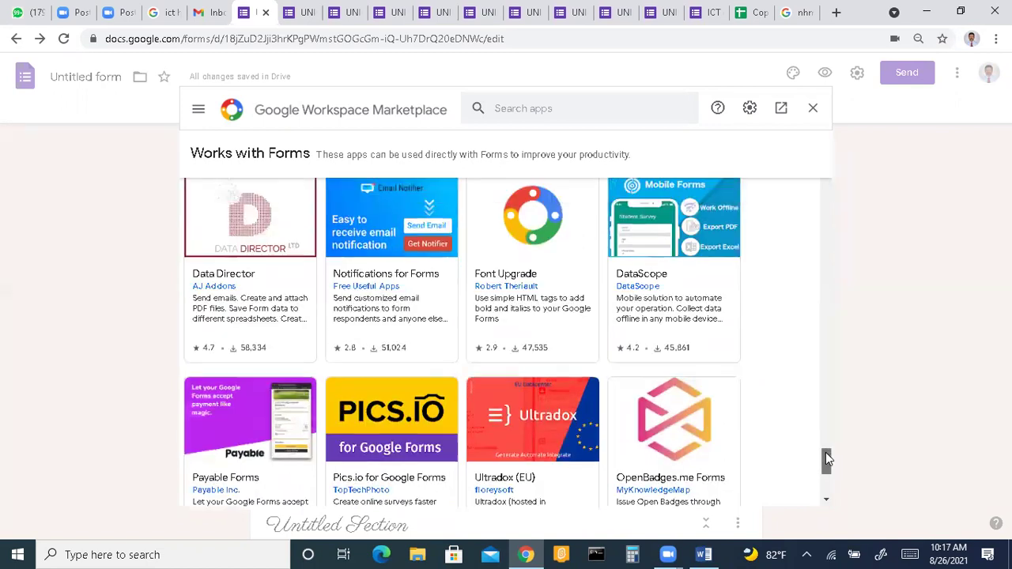
scroll(826, 443, up, 4)
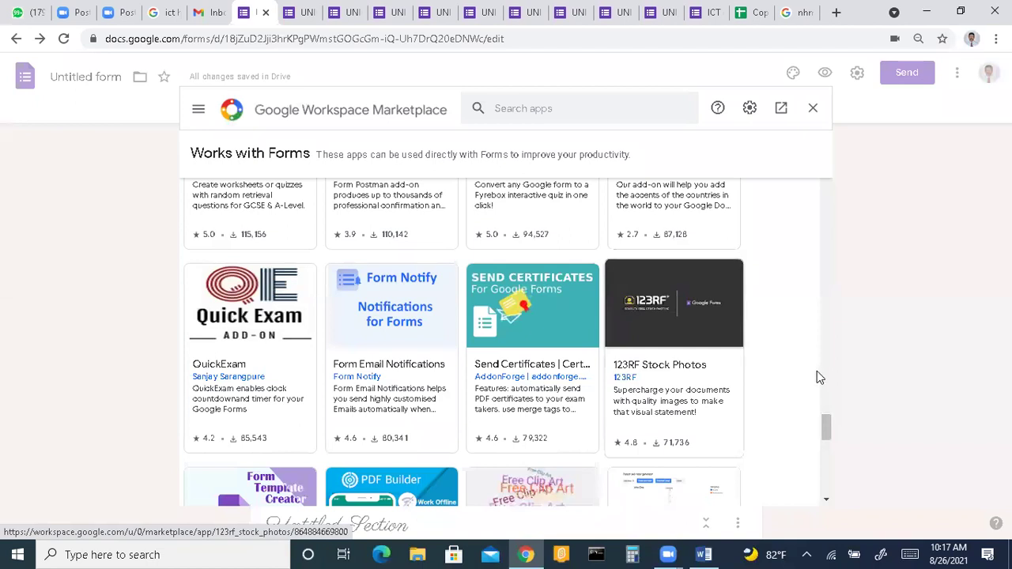
scroll(817, 371, up, 5)
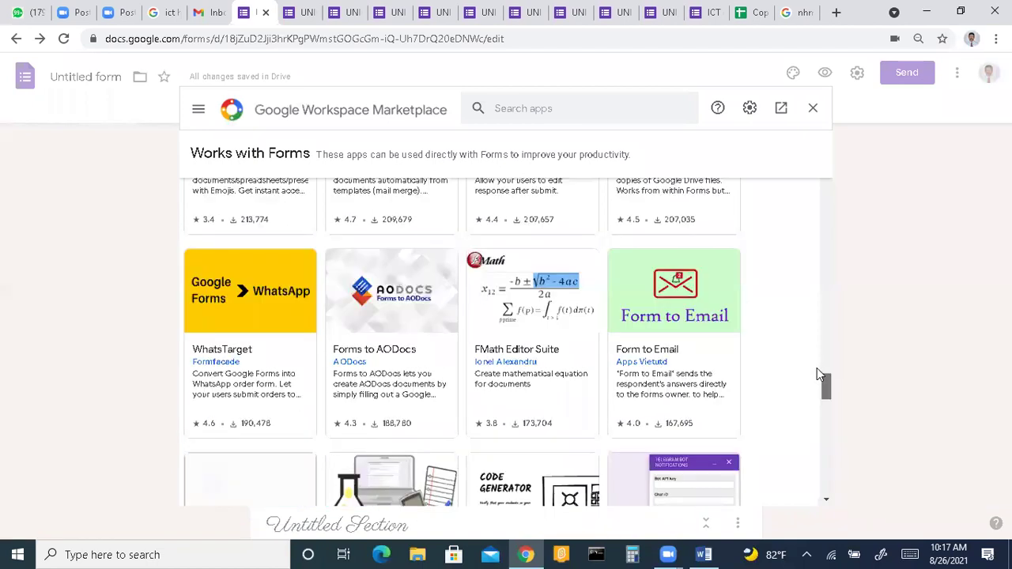
scroll(815, 363, up, 6)
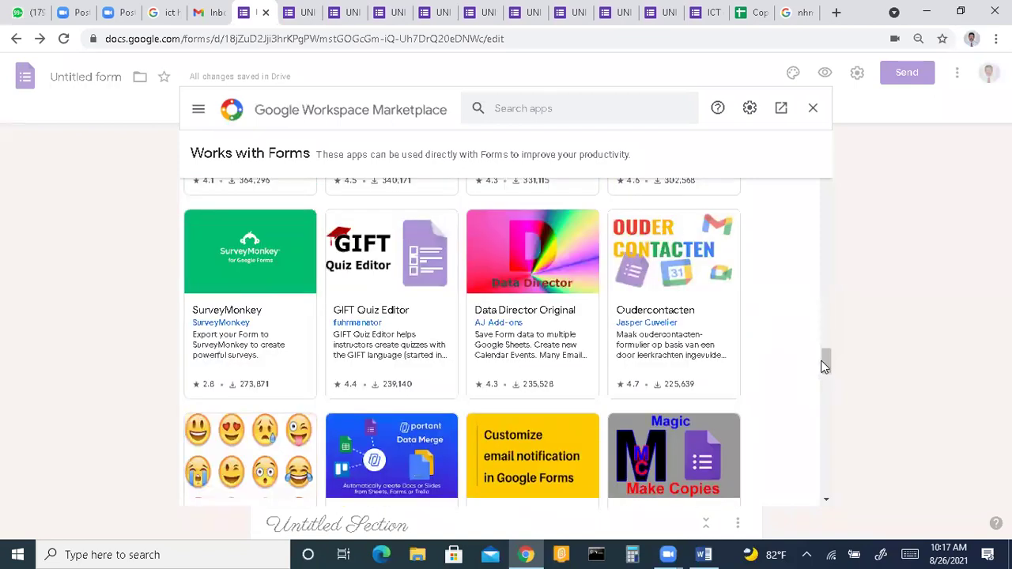
scroll(819, 348, down, 1)
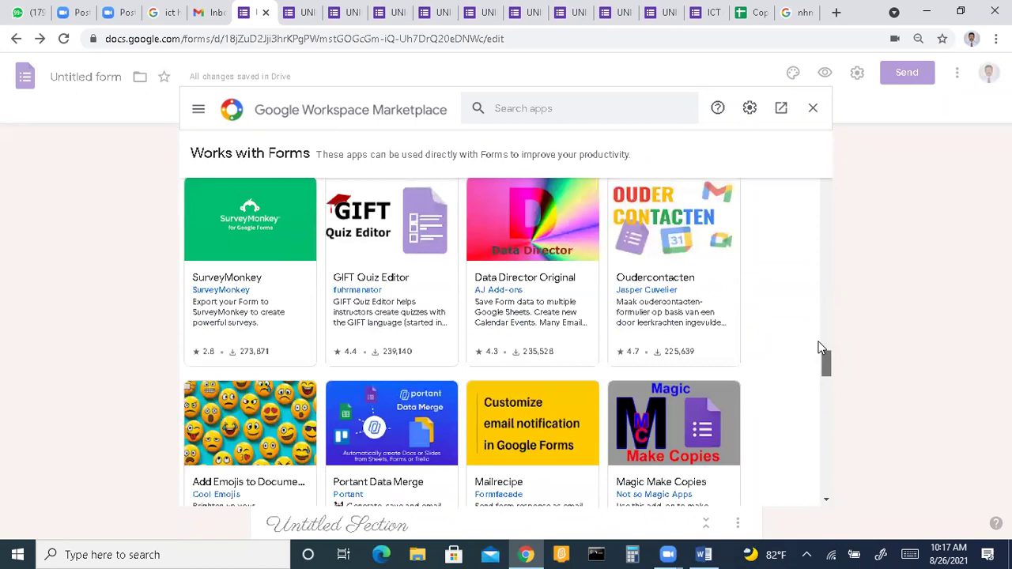
scroll(819, 345, up, 3)
scroll(823, 334, up, 4)
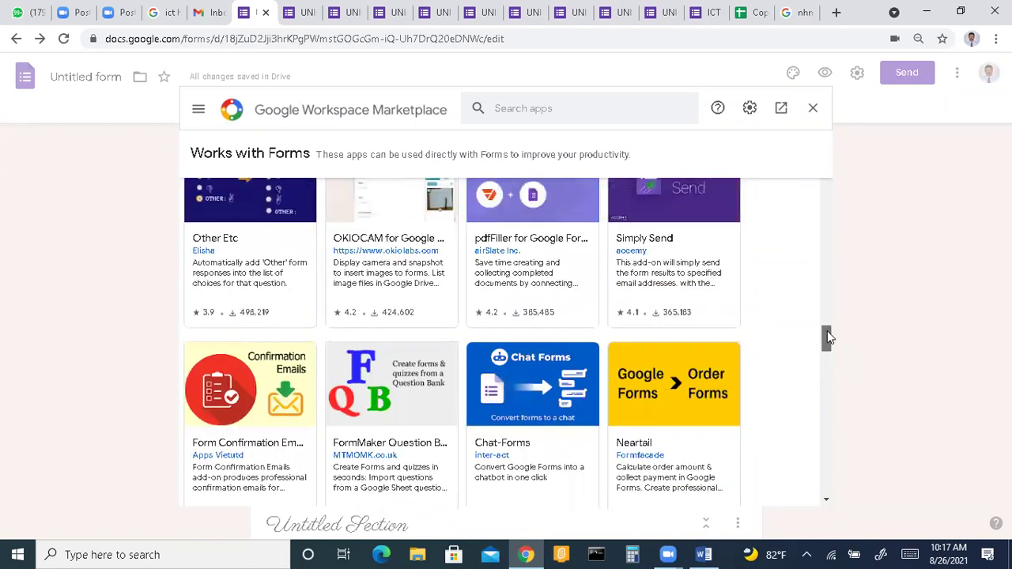
scroll(828, 329, up, 3)
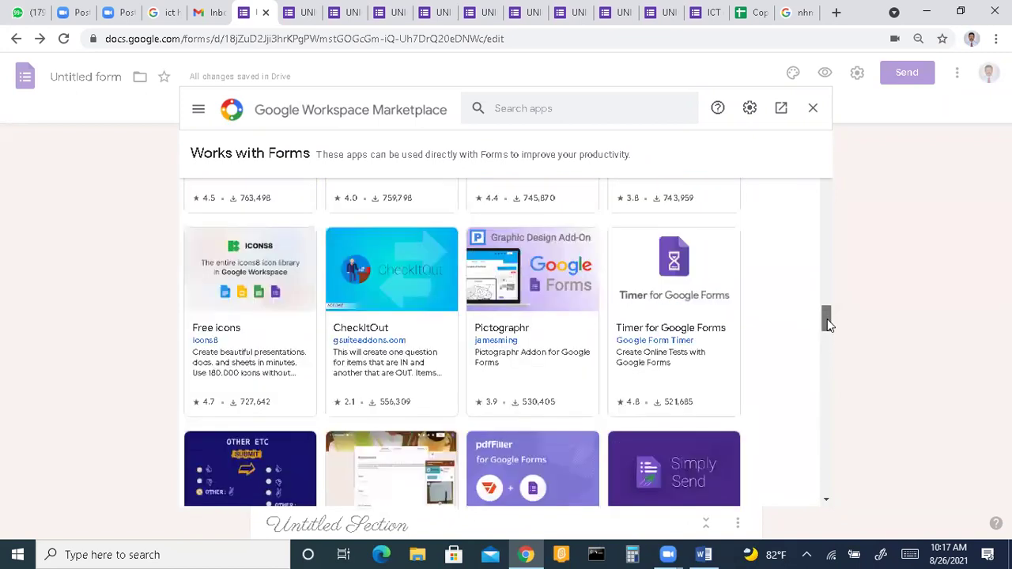
scroll(828, 322, up, 2)
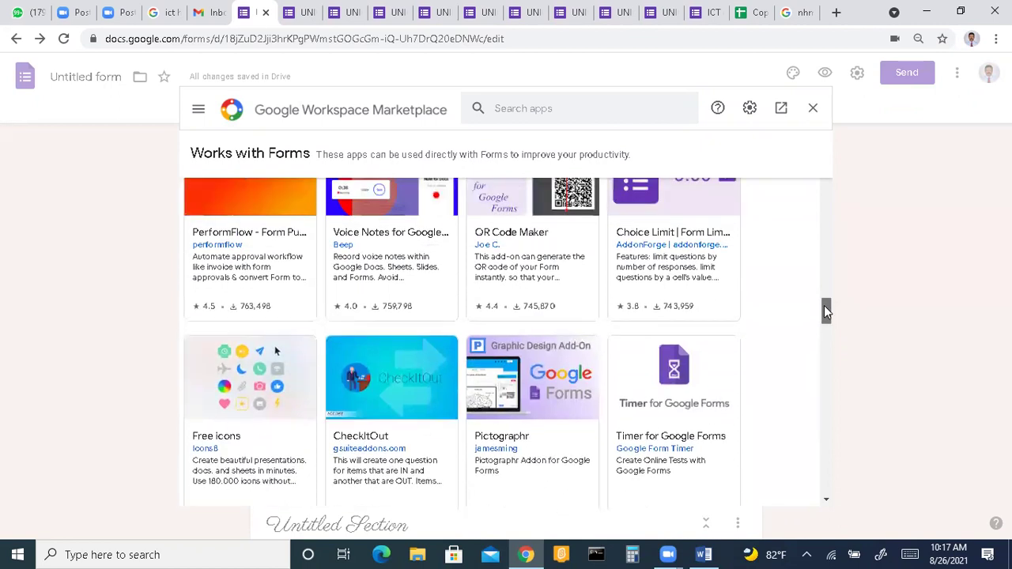
scroll(824, 289, up, 4)
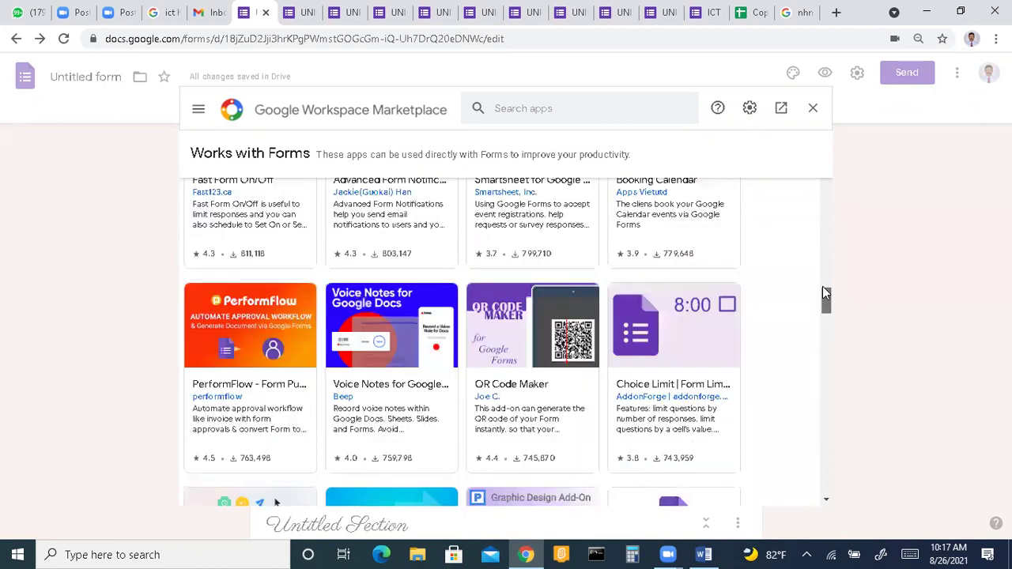
scroll(822, 285, up, 2)
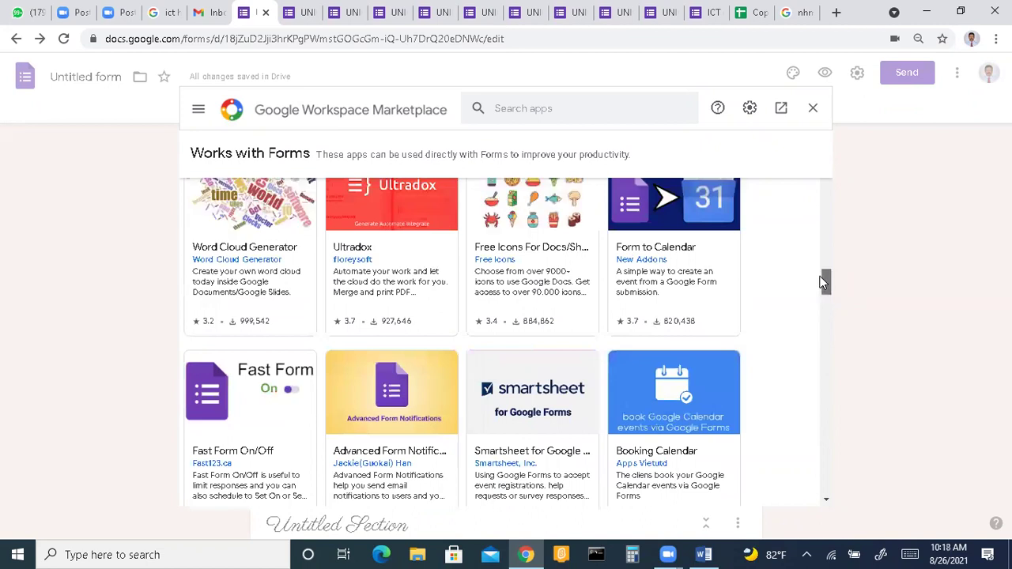
scroll(821, 274, up, 2)
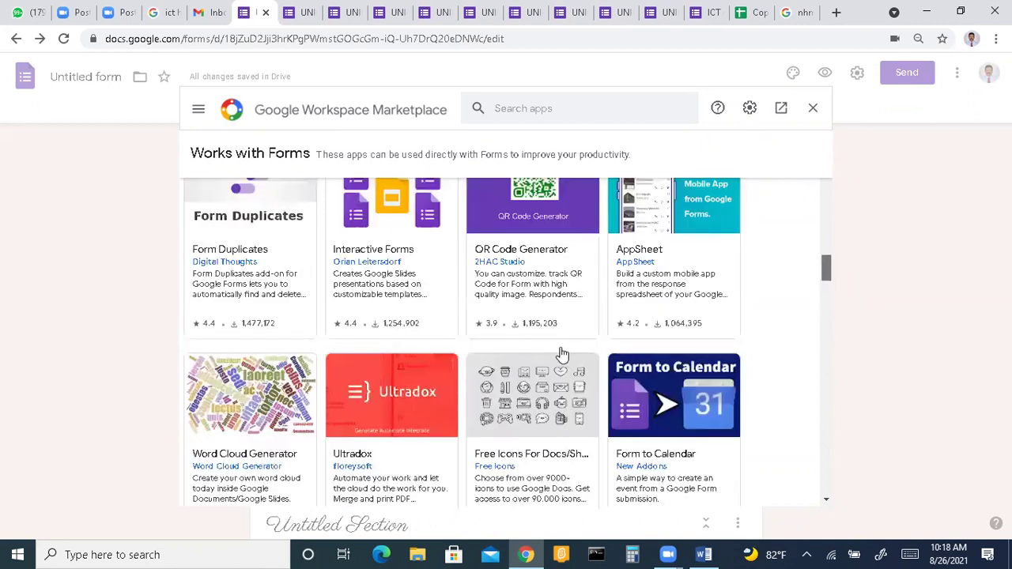
scroll(560, 352, up, 1)
scroll(560, 353, up, 1)
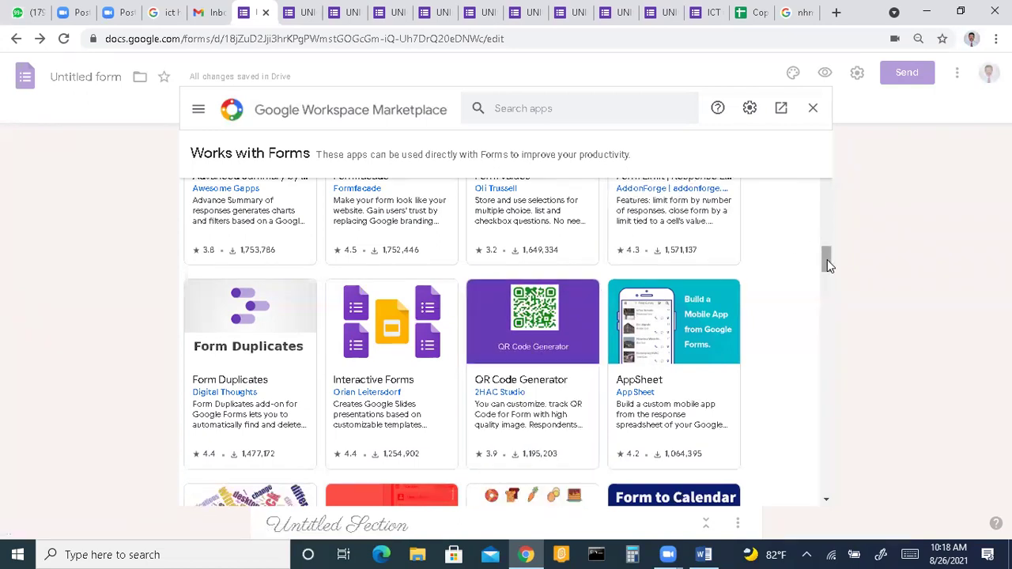
scroll(825, 246, up, 2)
scroll(827, 250, up, 1)
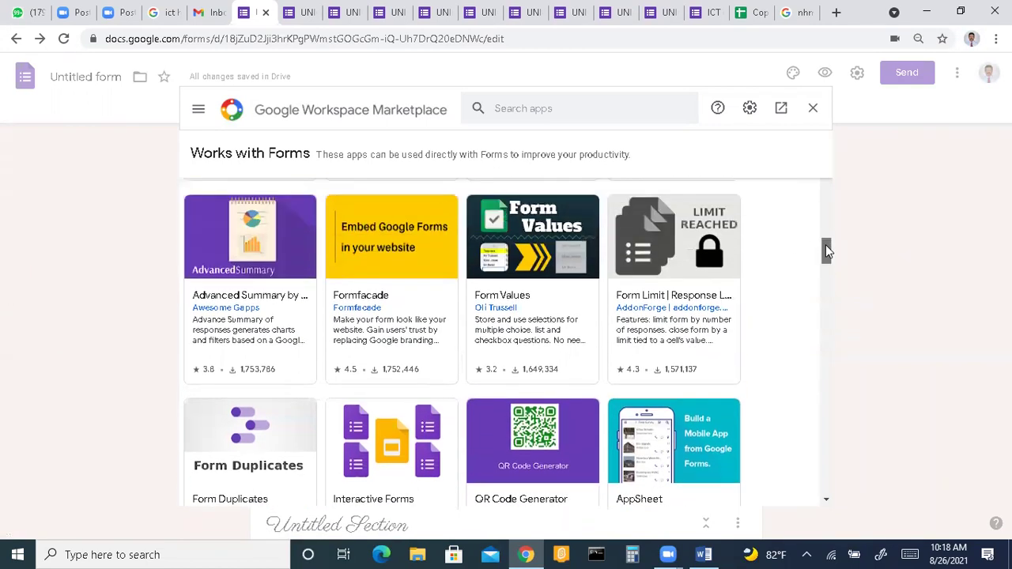
scroll(826, 248, up, 2)
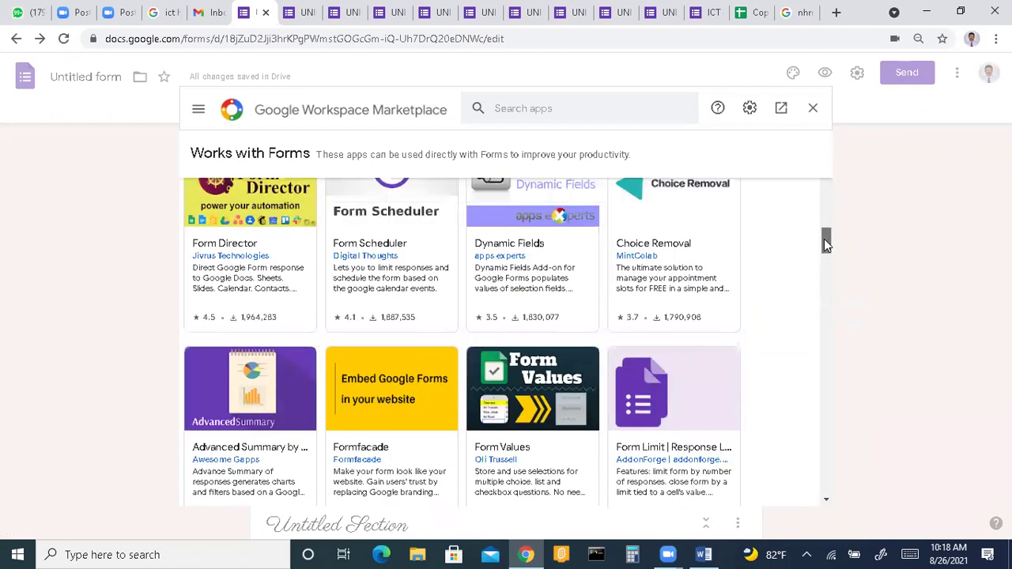
scroll(822, 204, up, 1)
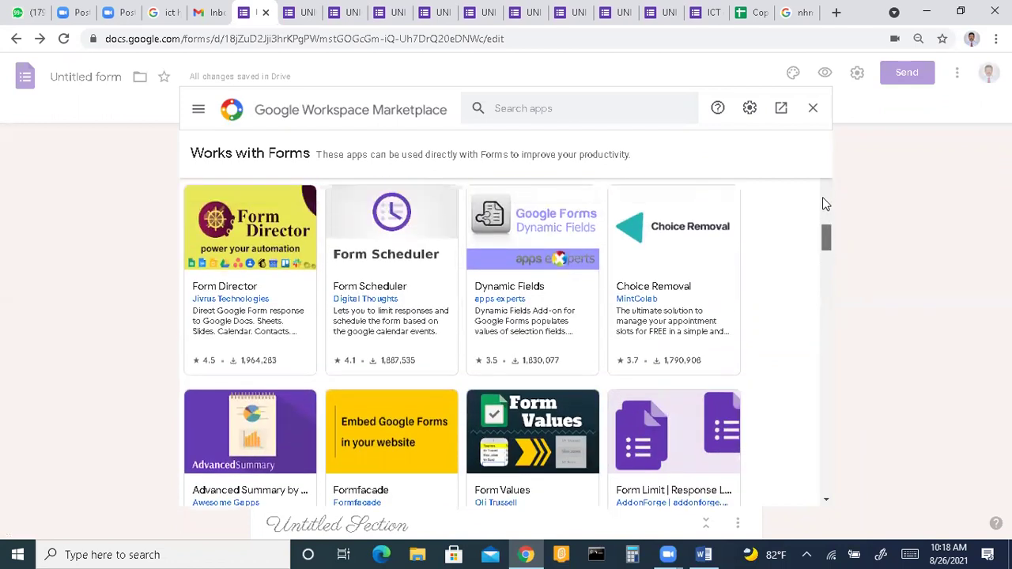
scroll(826, 204, up, 3)
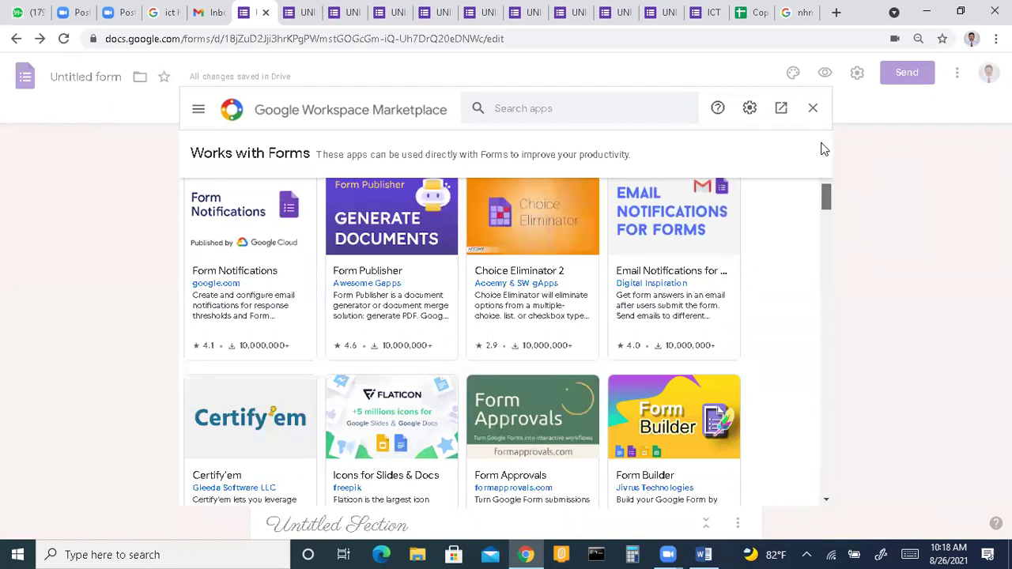
scroll(822, 145, down, 5)
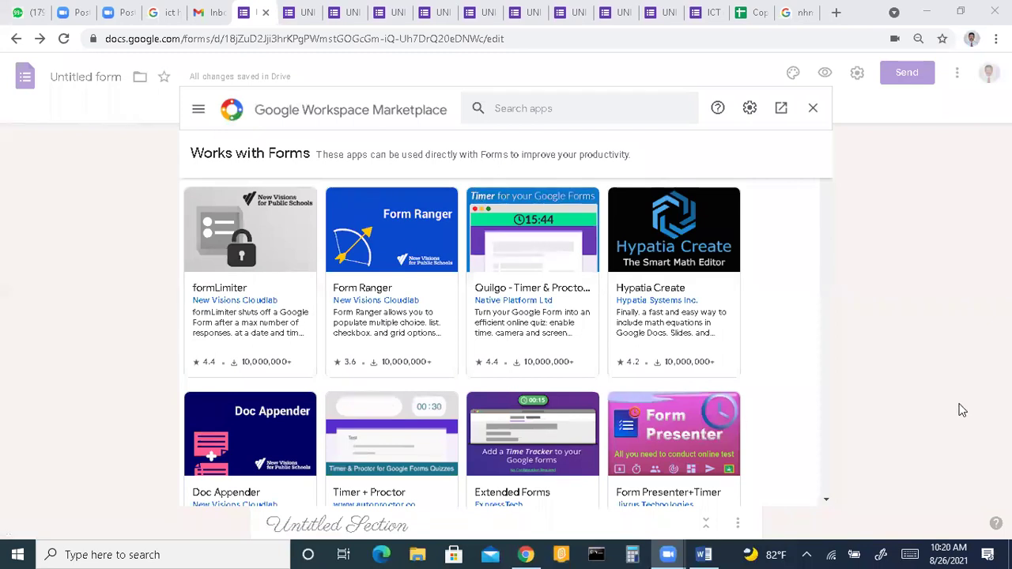
click(808, 345)
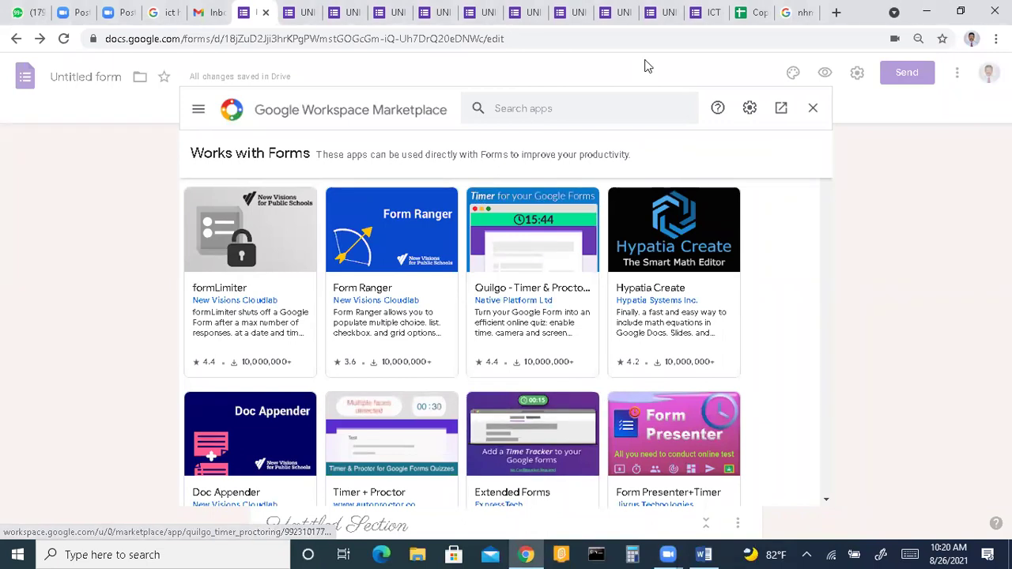
Switch to the last open UNION College form preview and close it, discarding its unsaved answers.
click(673, 14)
click(672, 13)
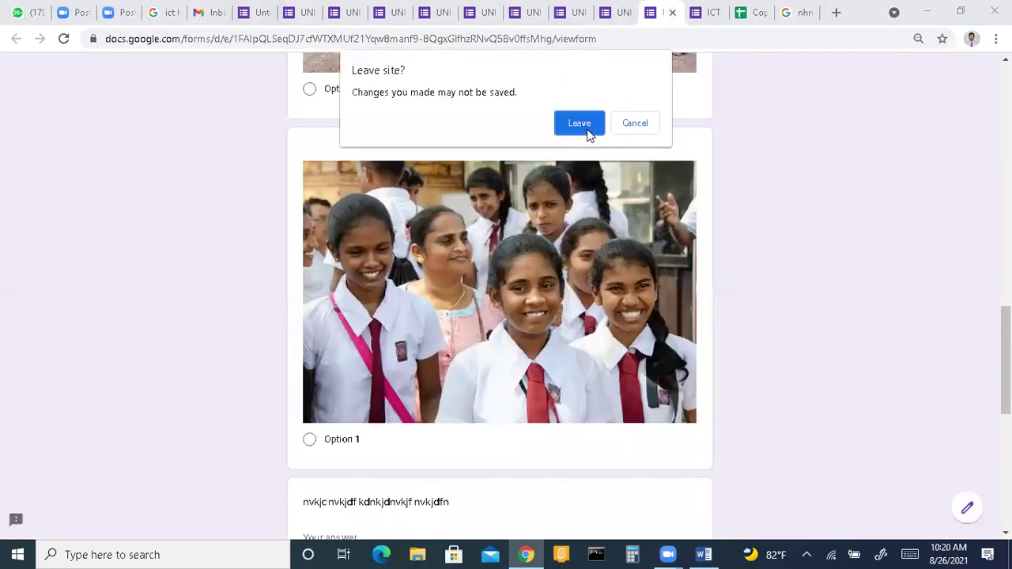
click(587, 129)
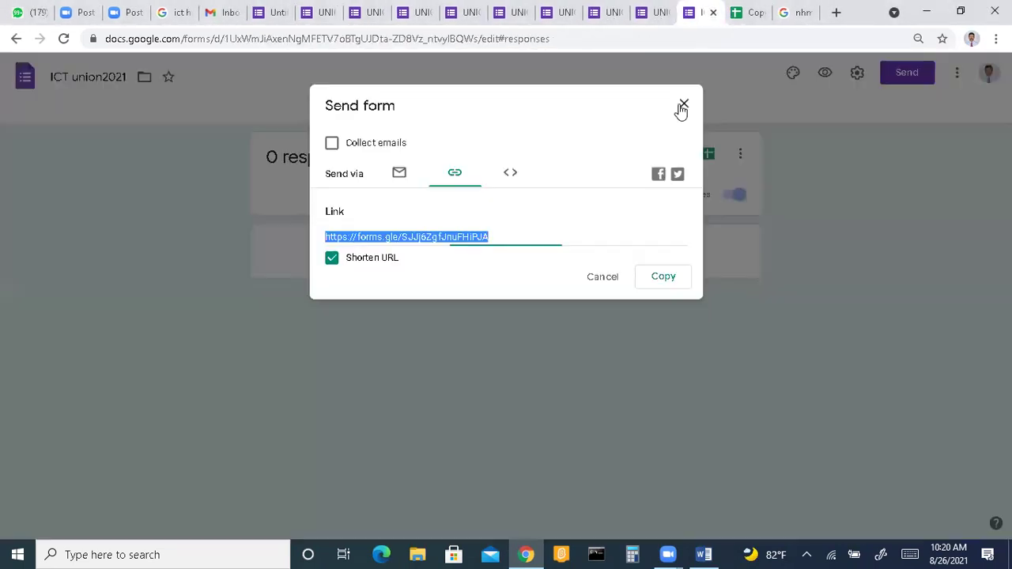
Dismiss the ICT union2021 form's send options, and close that form, the responses spreadsheet and the nhm writer search page.
click(685, 106)
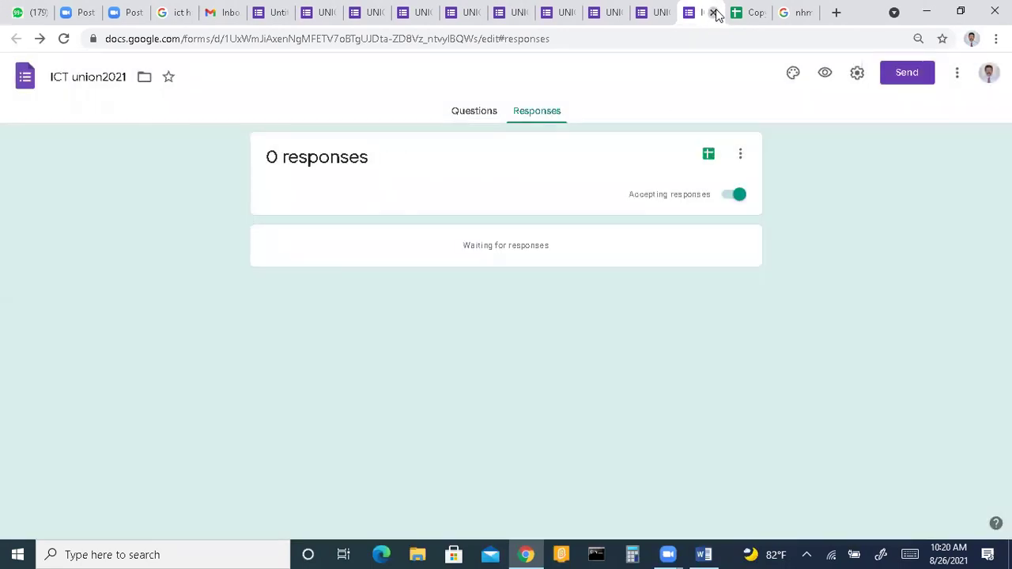
click(714, 13)
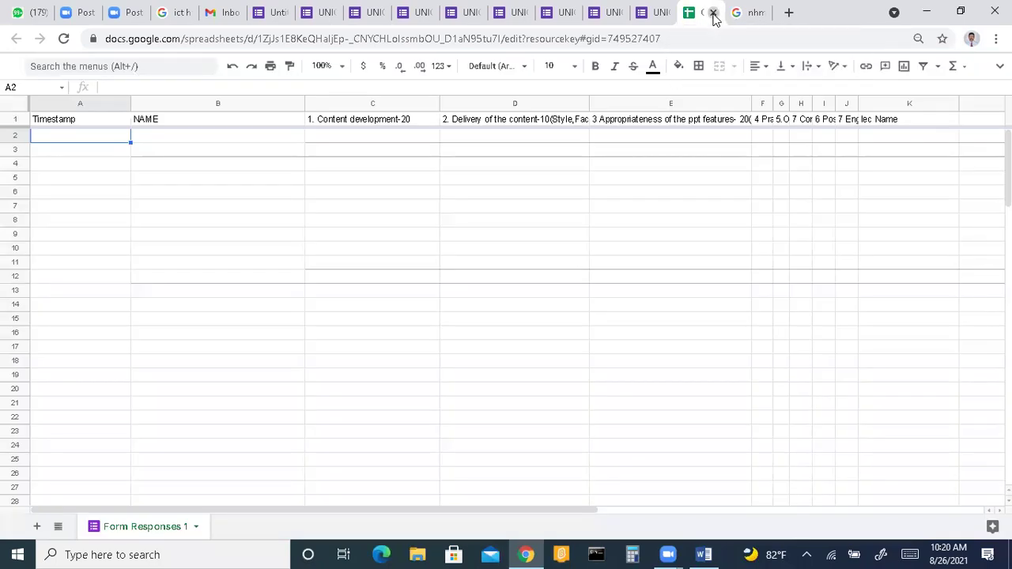
click(713, 12)
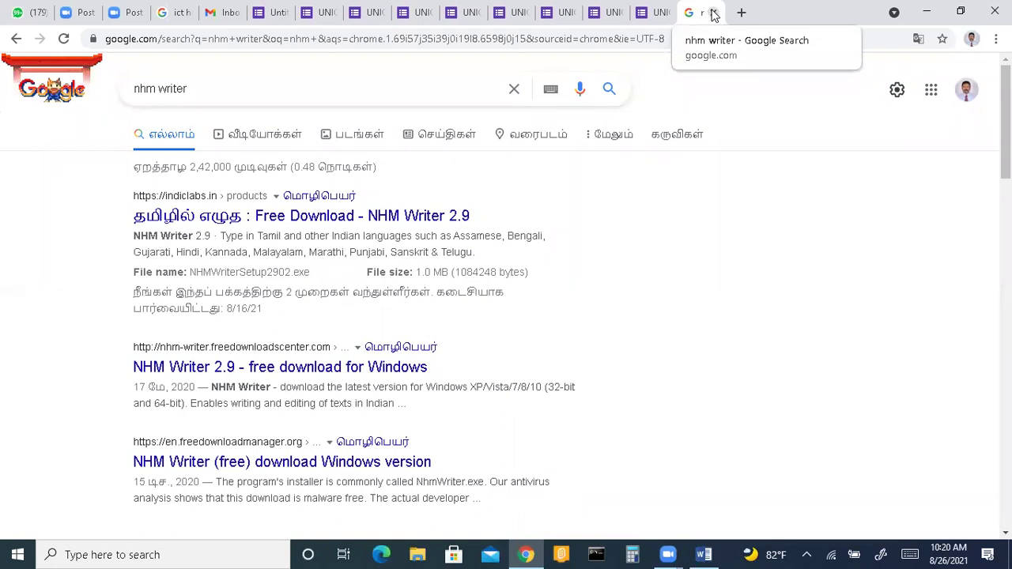
click(714, 13)
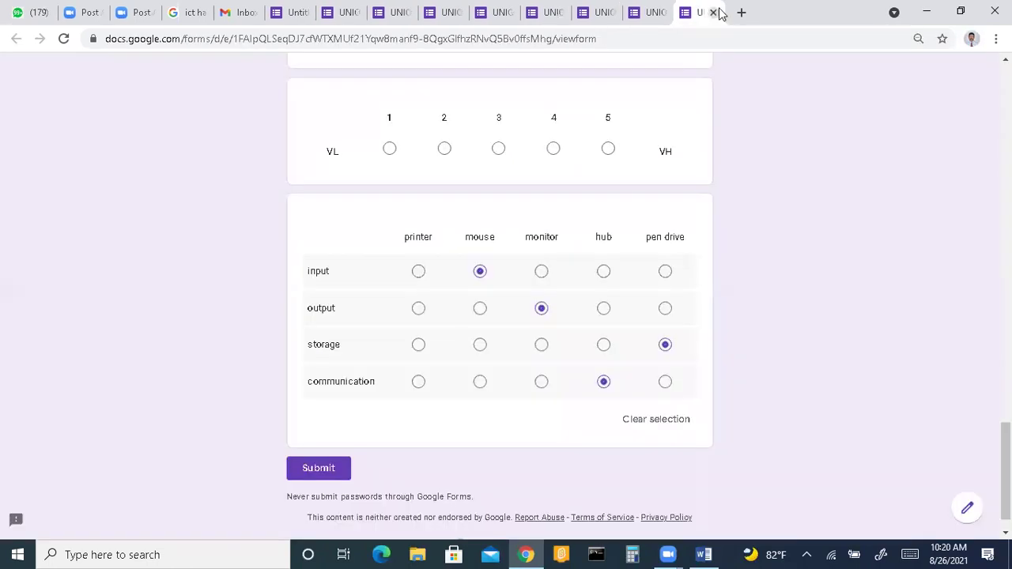
Close four more leftover UNION College Tellipalai form previews, leaving each page without saving its answers.
click(714, 12)
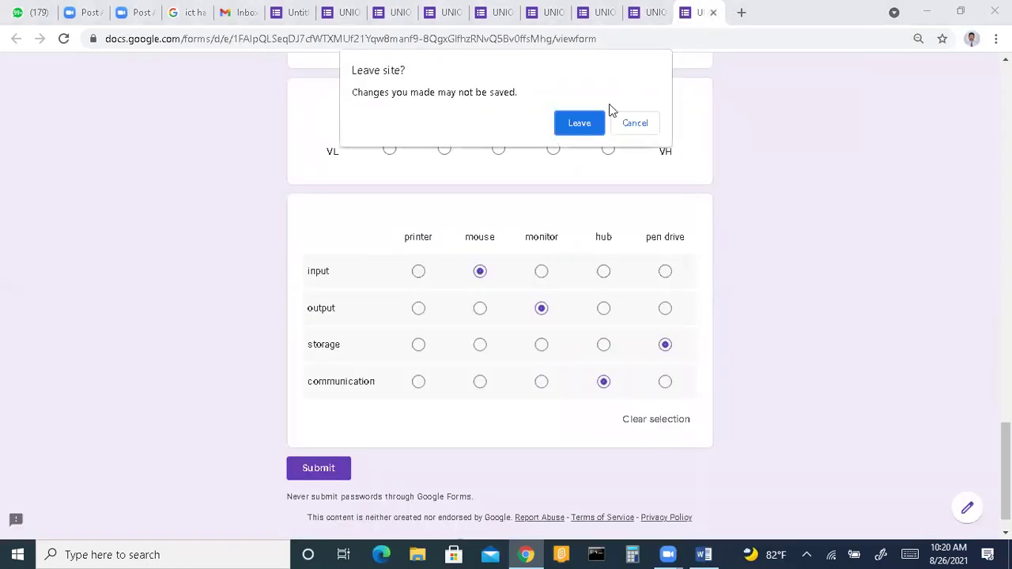
click(586, 135)
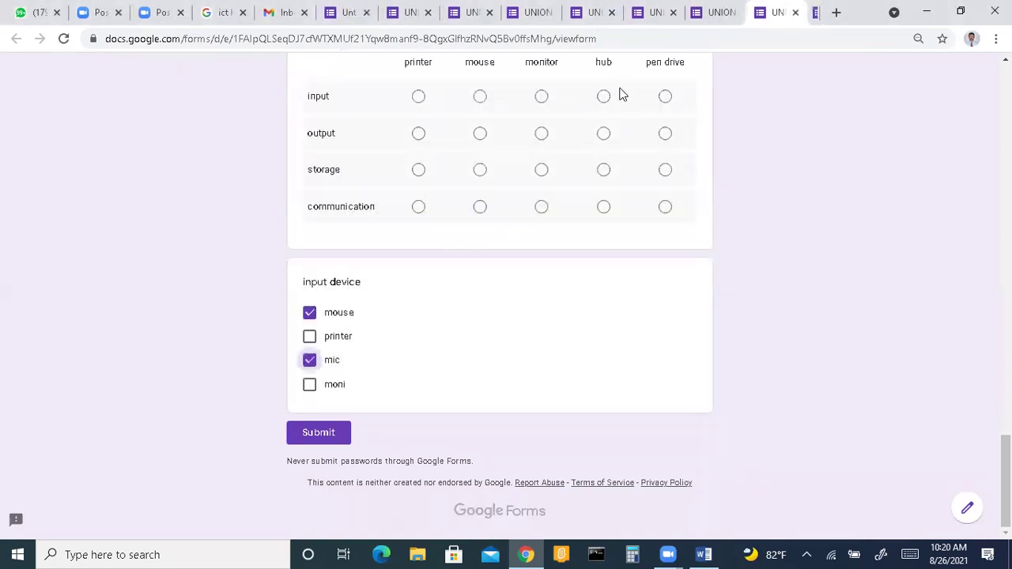
click(807, 12)
click(593, 127)
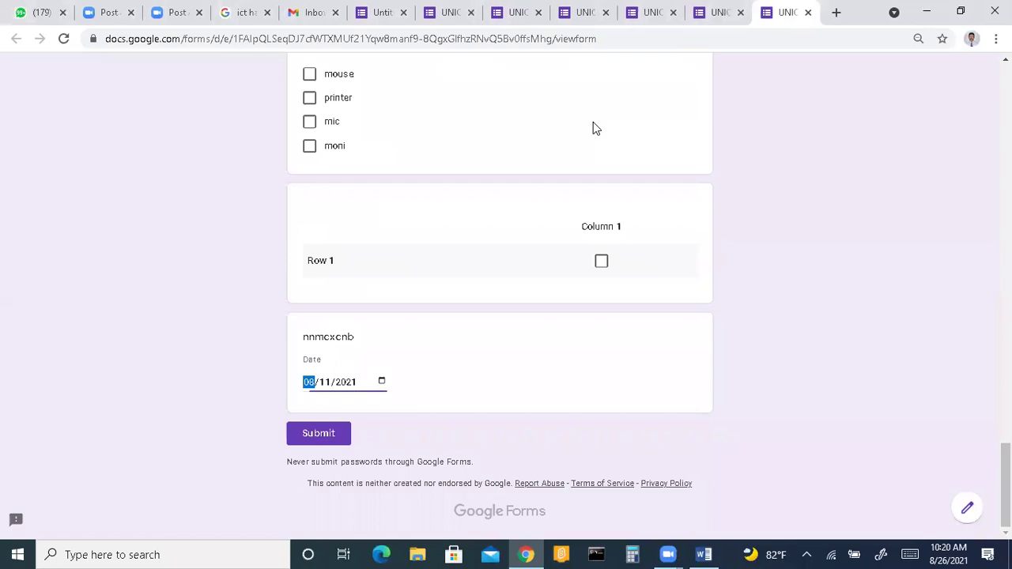
click(807, 12)
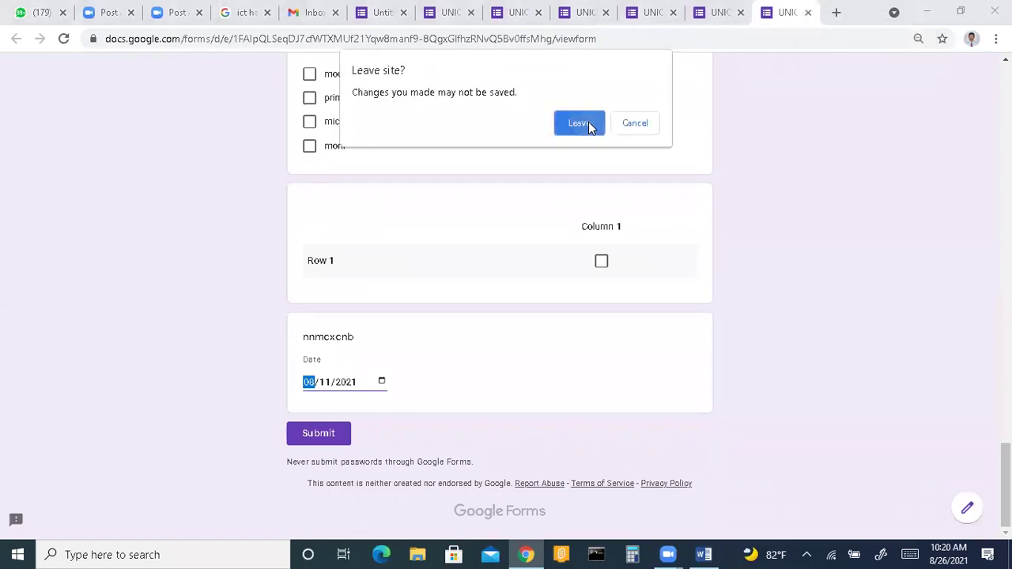
key(Return)
click(808, 13)
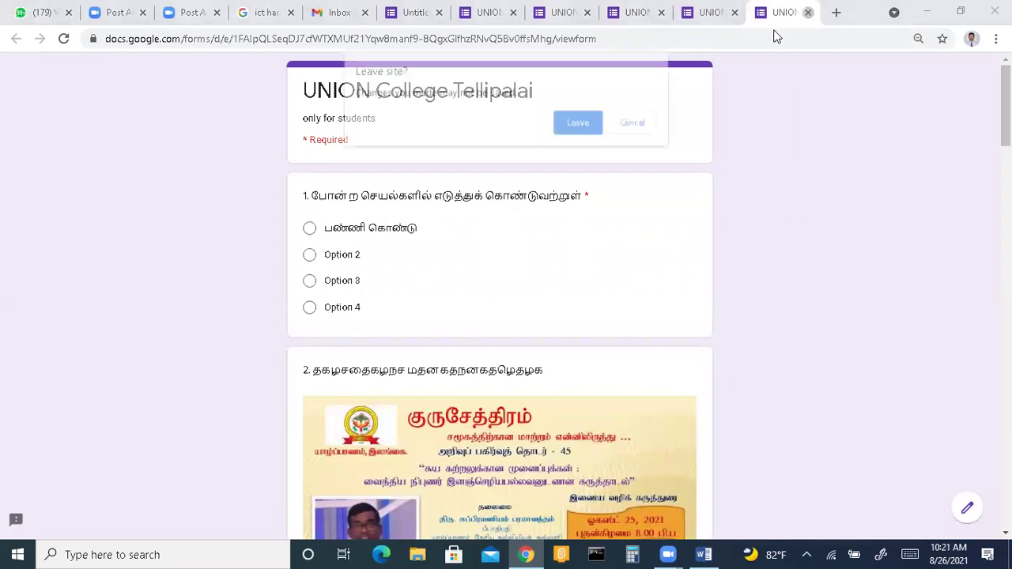
click(594, 123)
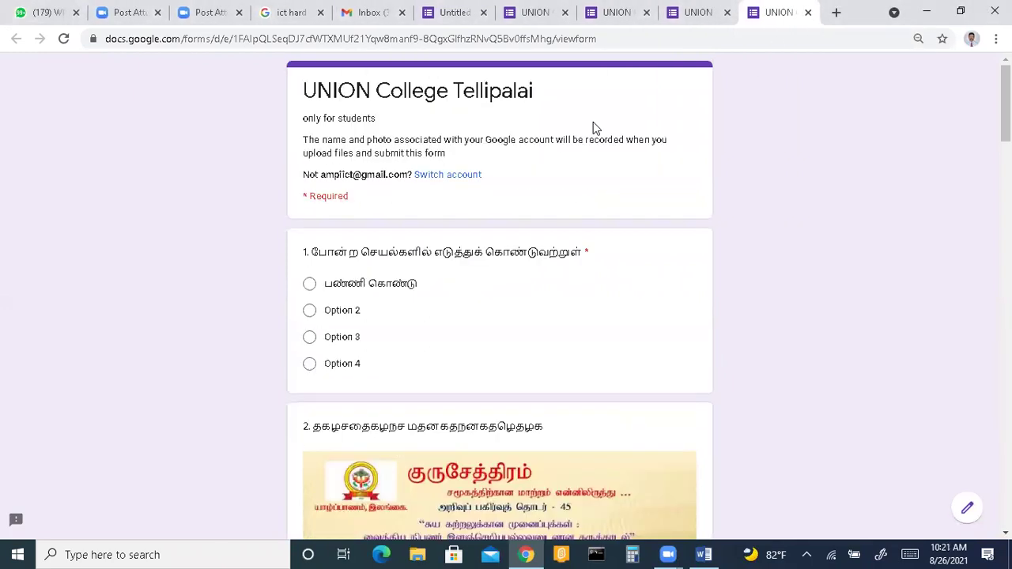
Close the remaining UNION College Tellipalai form tabs, including the pre-fill page, discarding unsaved answers and keeping the Untitled form editor open.
click(808, 13)
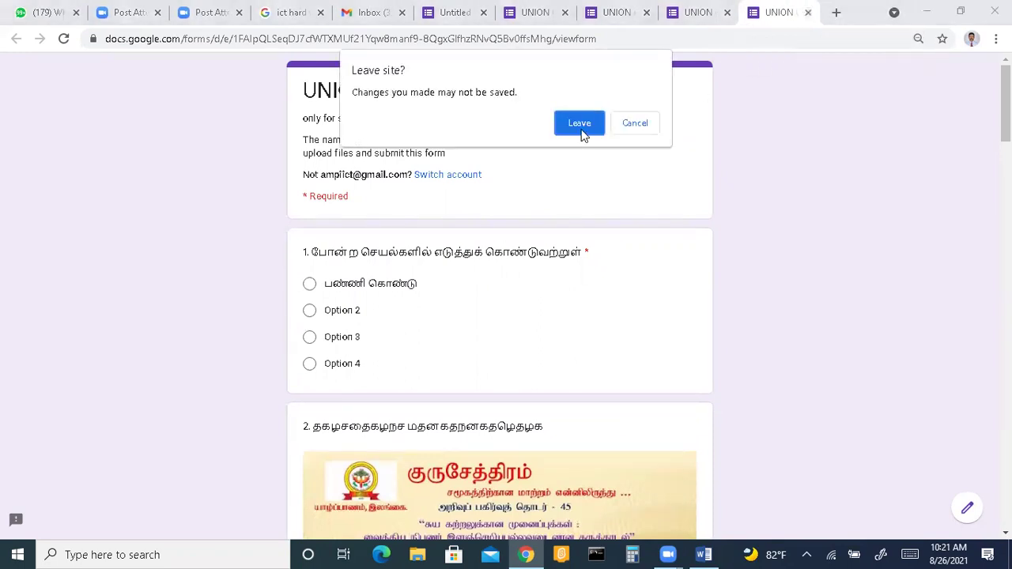
click(580, 125)
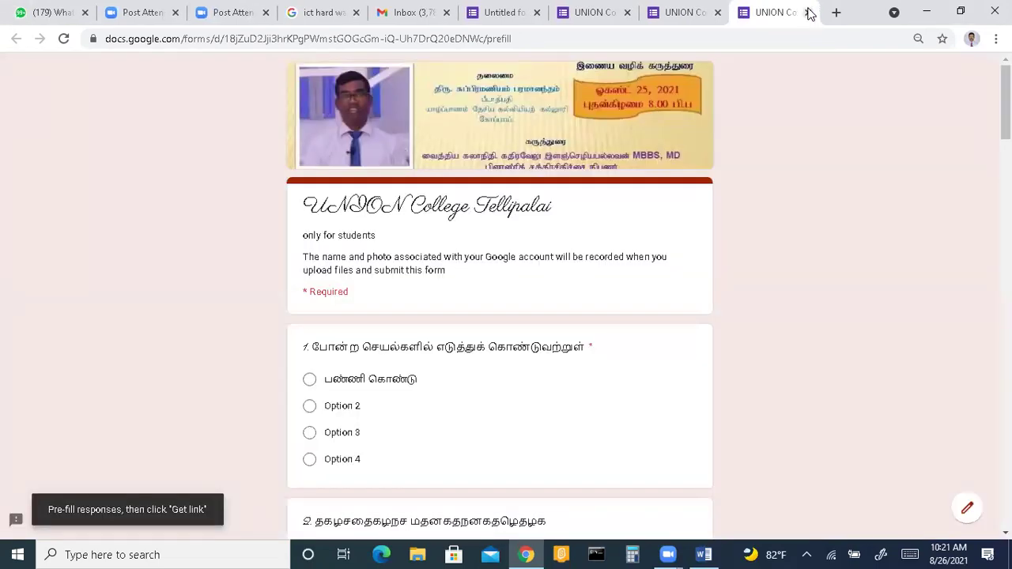
click(808, 13)
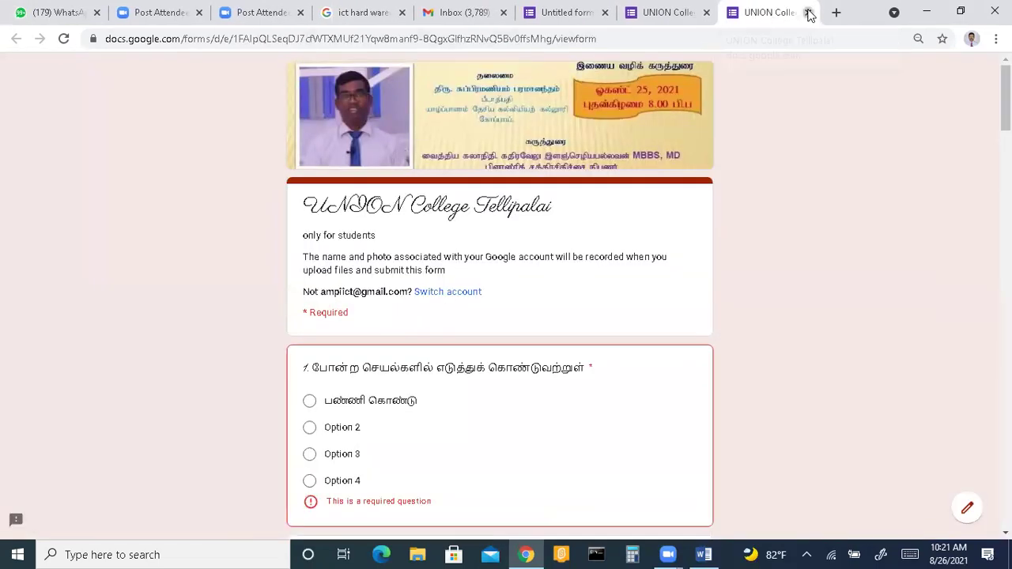
click(808, 13)
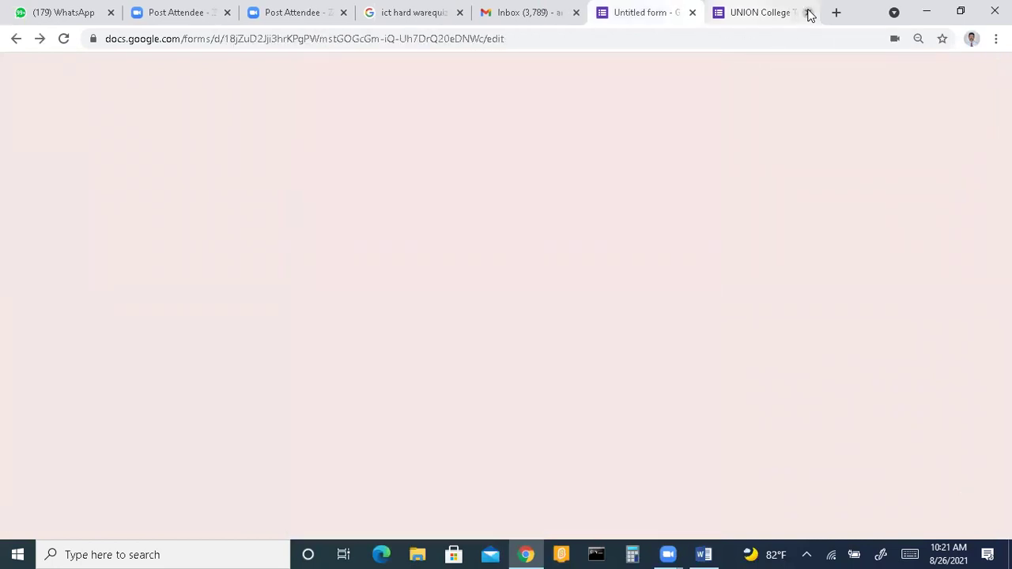
click(809, 13)
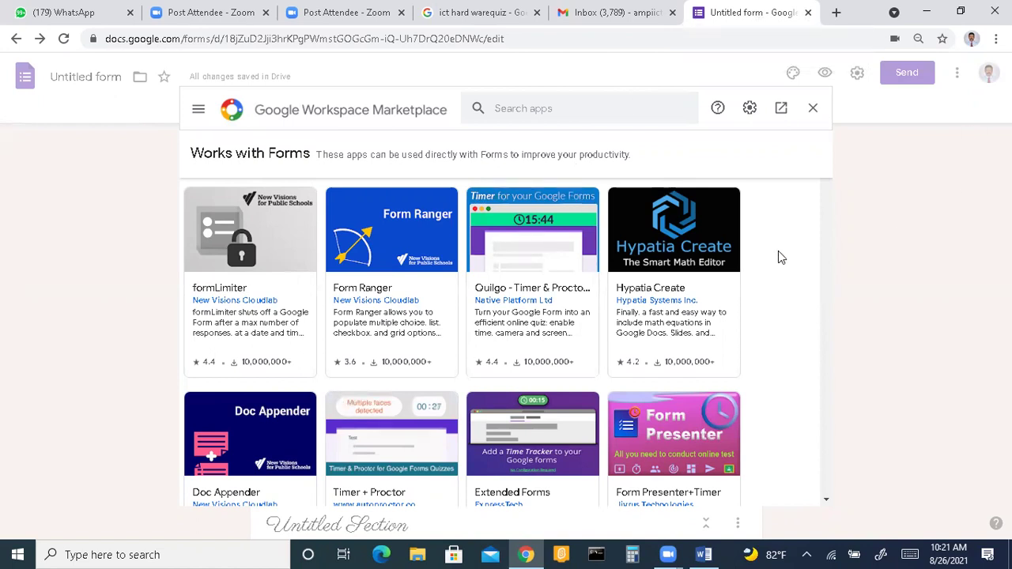
Examine the Quilgo - Timer & Proctor add-on's listing, including its screenshots, setup guide and additional information, and close the Google Workspace Marketplace.
click(578, 237)
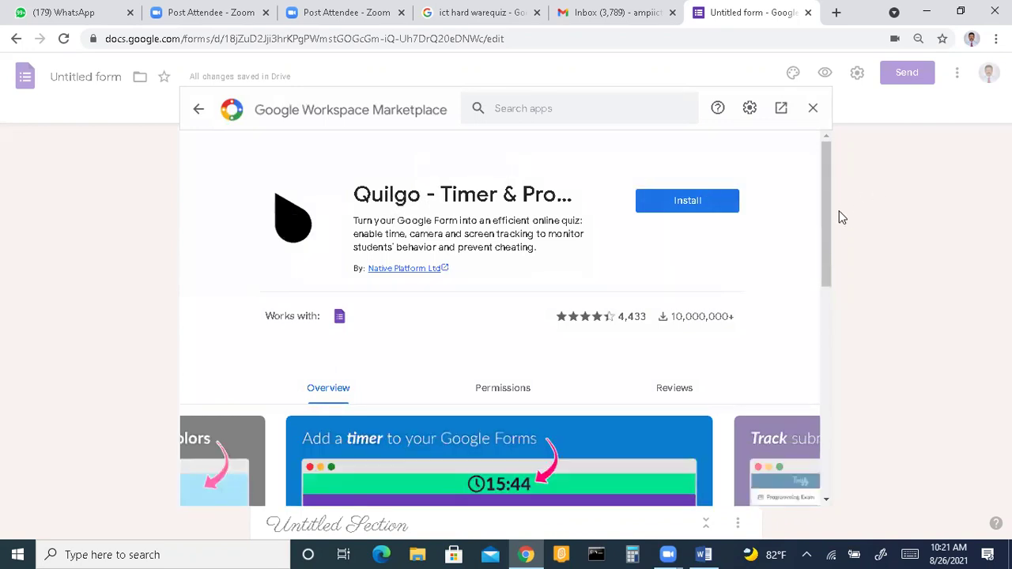
drag(830, 217, 846, 285)
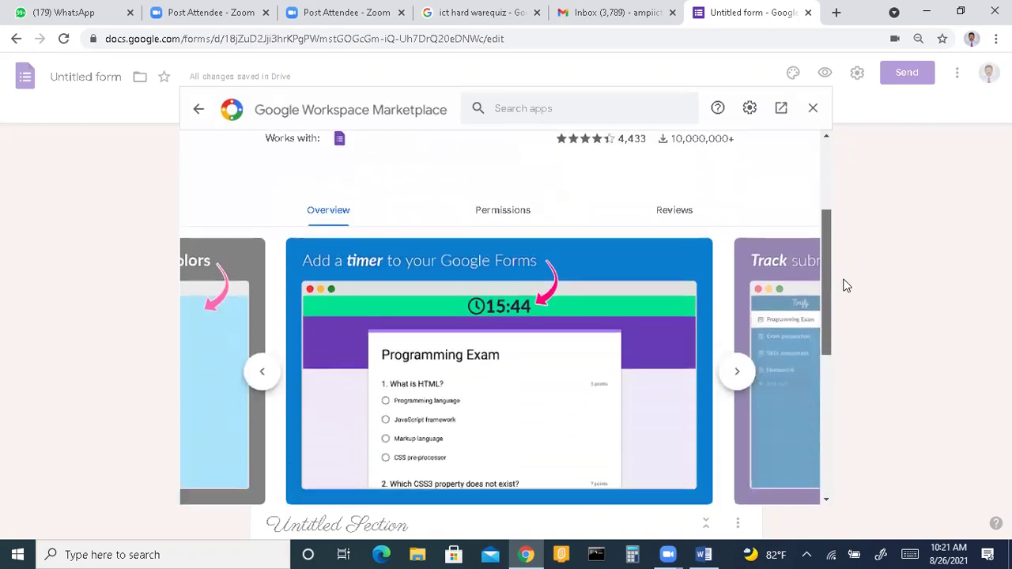
scroll(747, 205, up, 1)
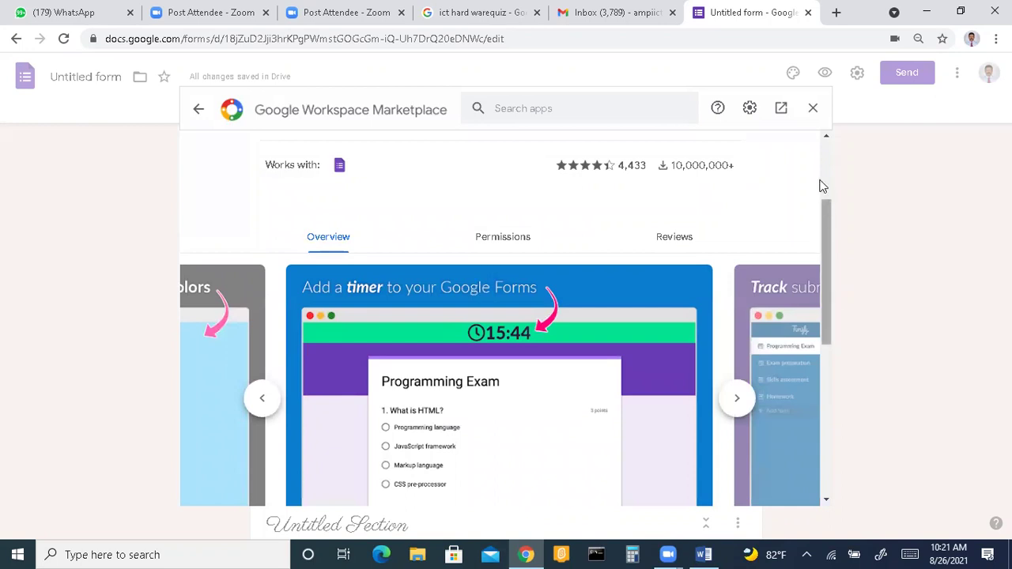
scroll(720, 196, up, 1)
scroll(708, 209, up, 4)
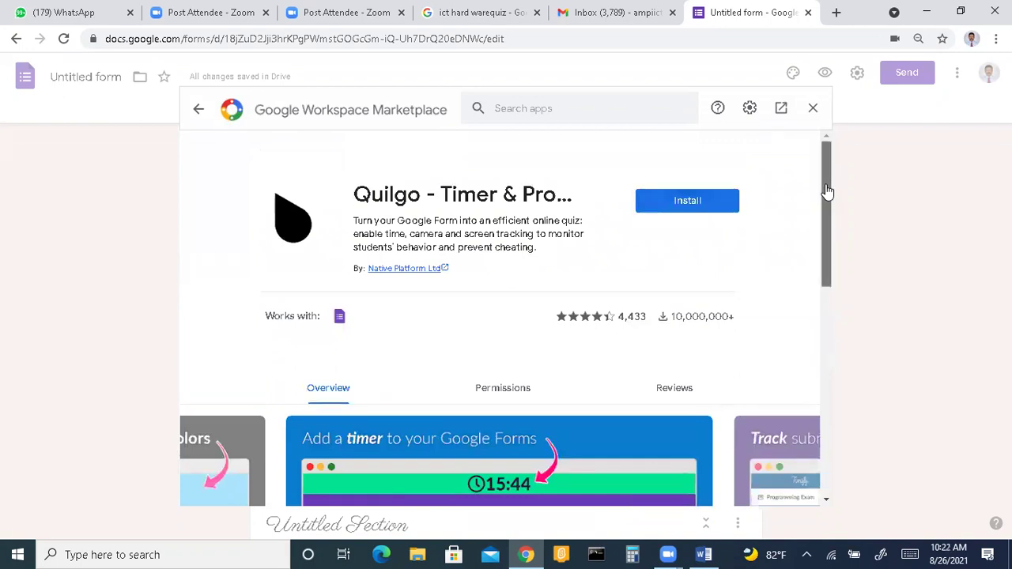
scroll(828, 191, down, 1)
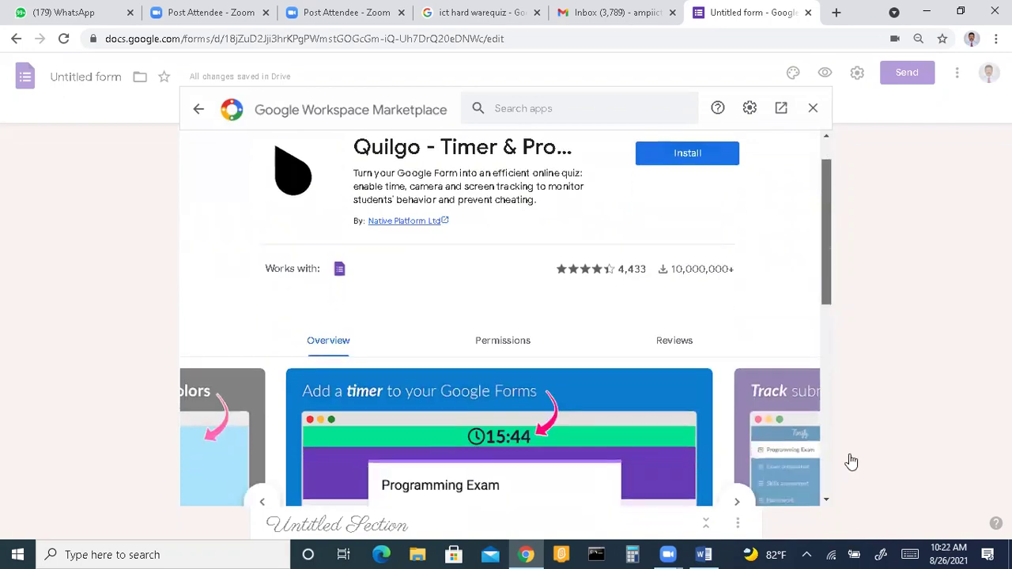
scroll(851, 462, down, 5)
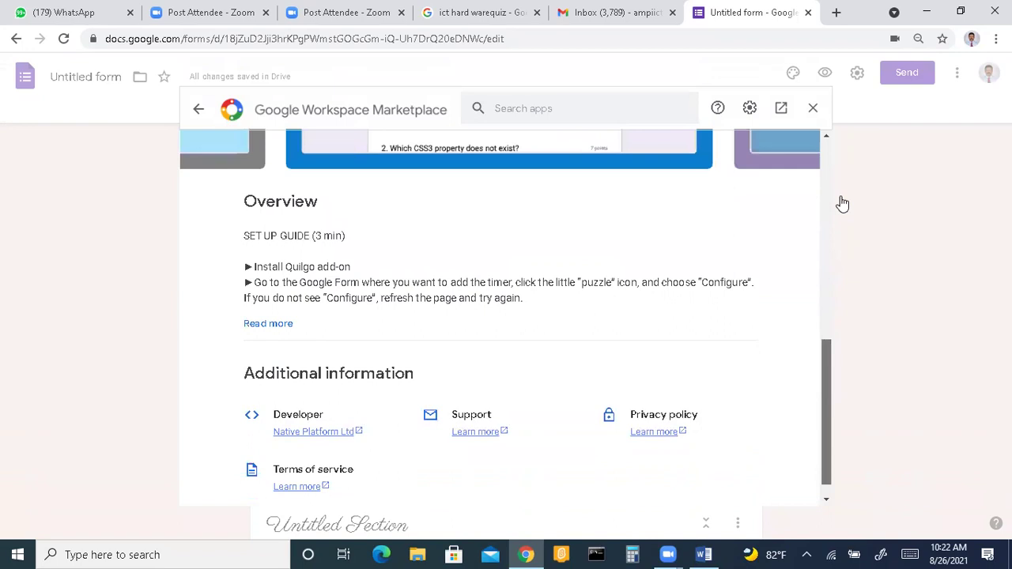
scroll(842, 202, down, 1)
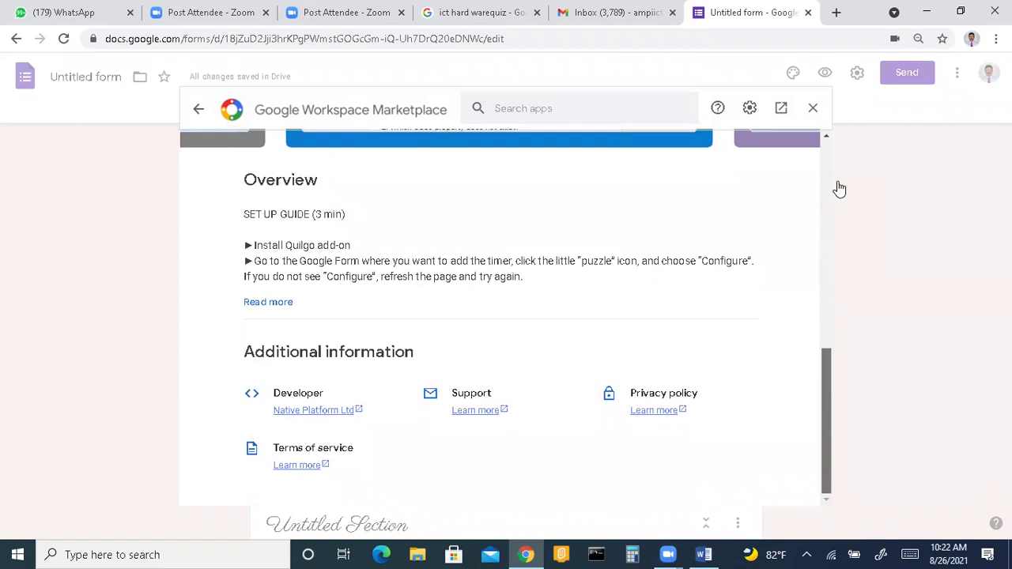
scroll(839, 189, up, 1)
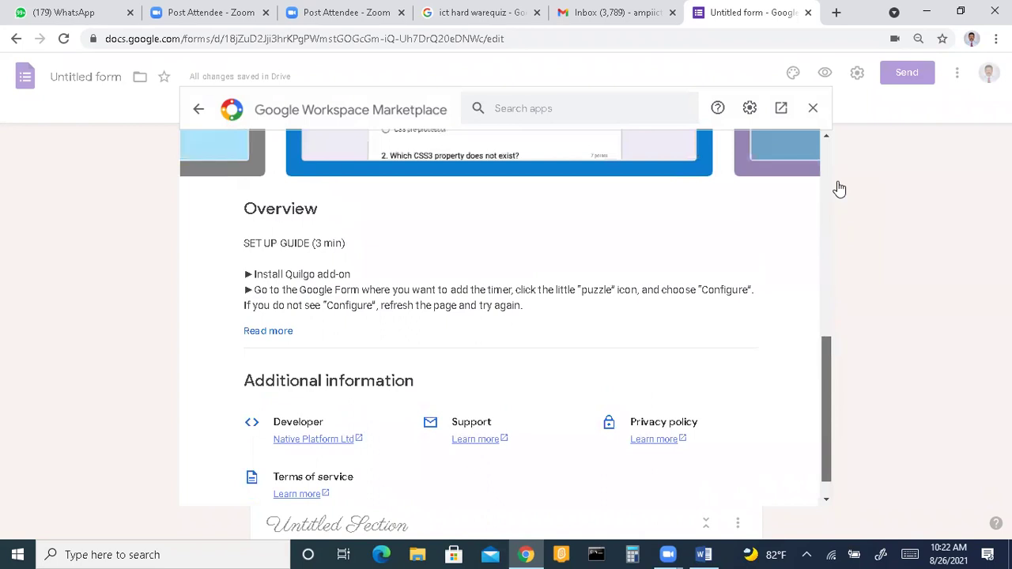
scroll(840, 189, up, 10)
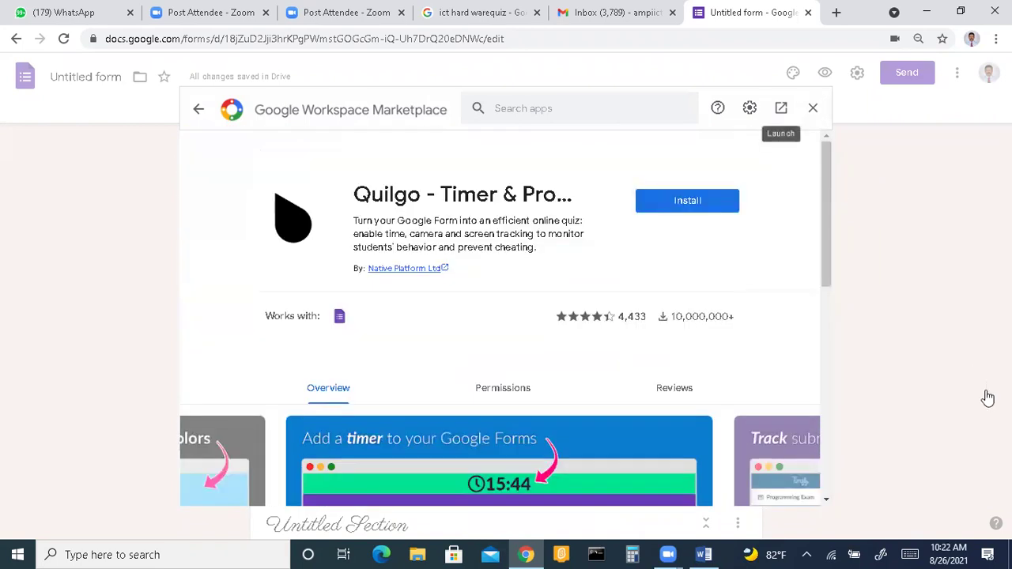
click(979, 200)
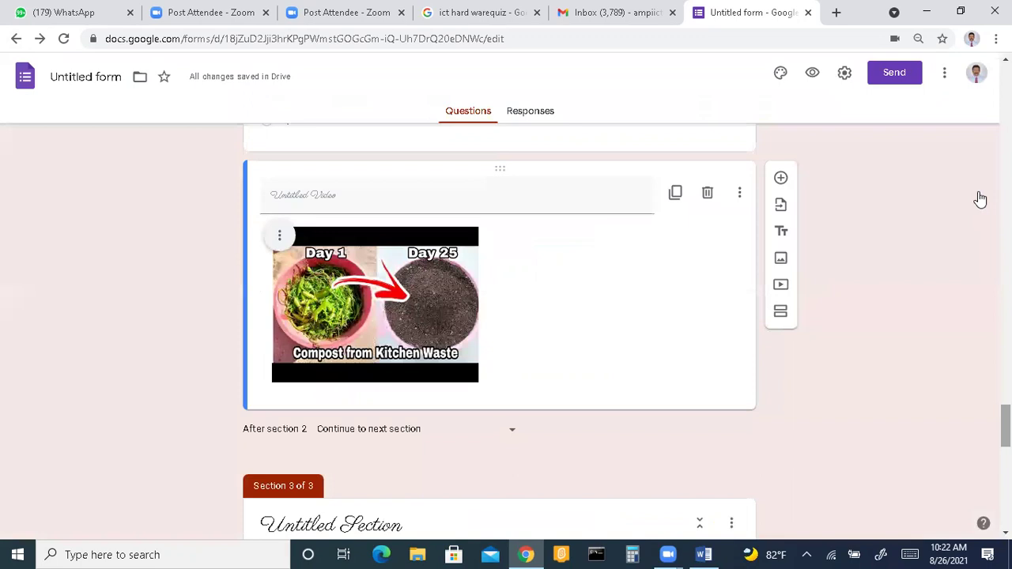